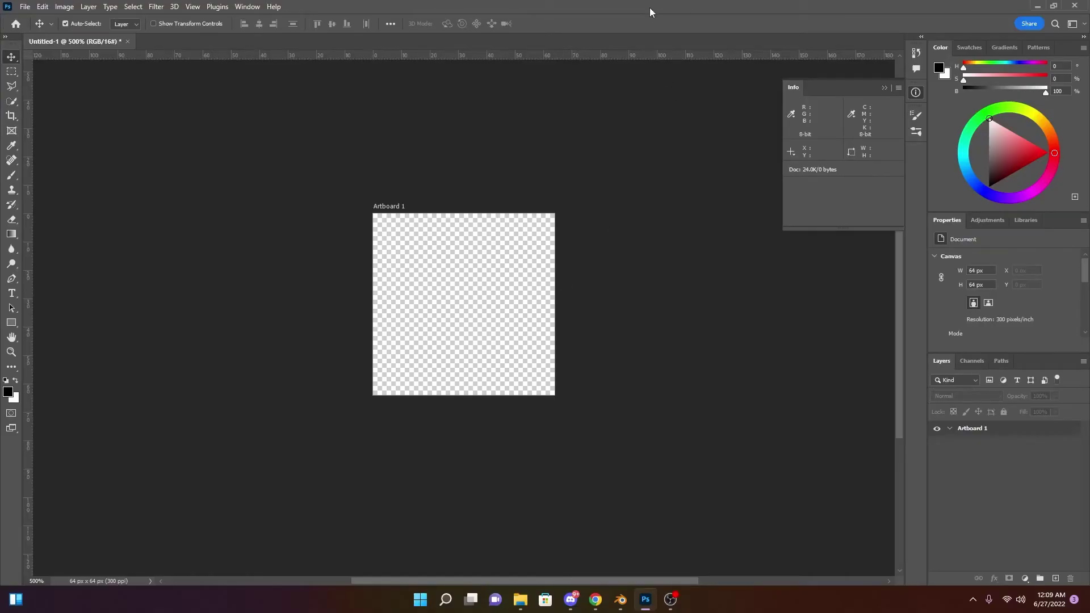
Collapse the Info panel and view the low-poly tree model in Blender before returning to Photoshop
{"action": "left_click", "coordinate": [889, 88]}
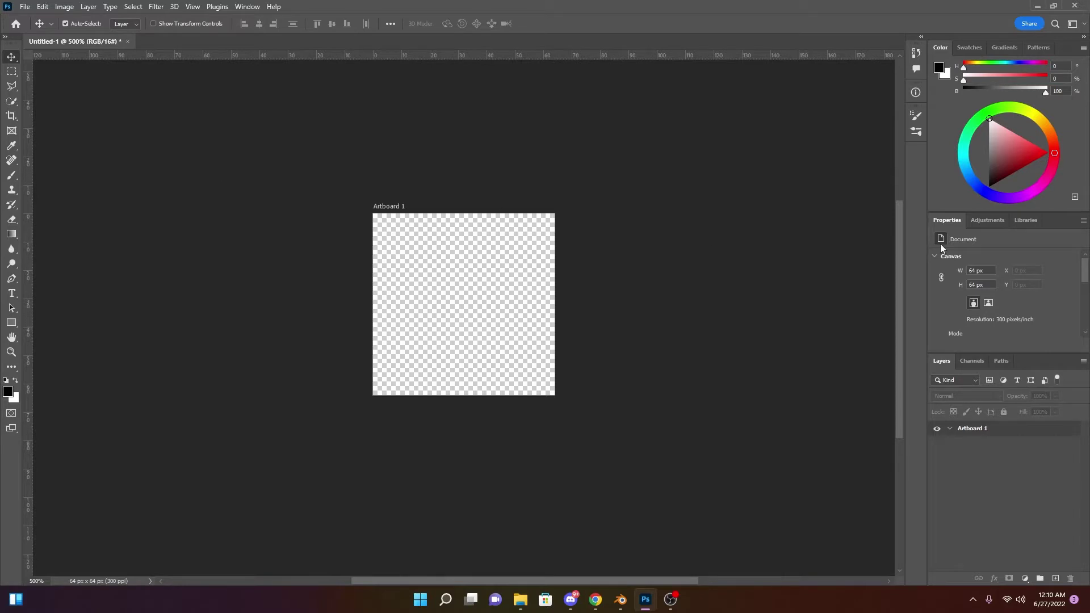
{"action": "left_click", "coordinate": [625, 604]}
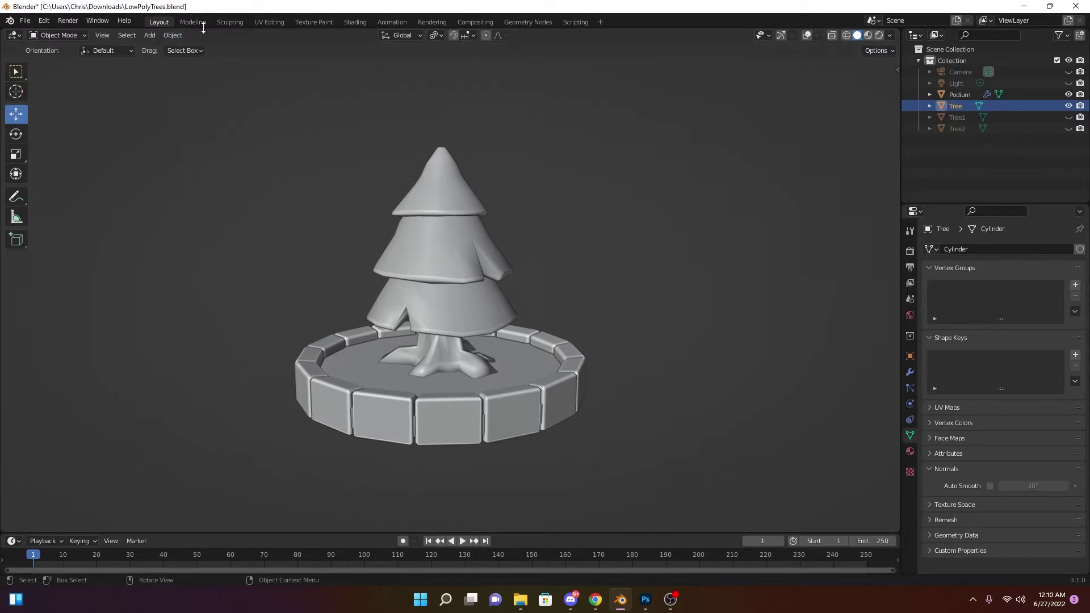
{"action": "left_click", "coordinate": [646, 601]}
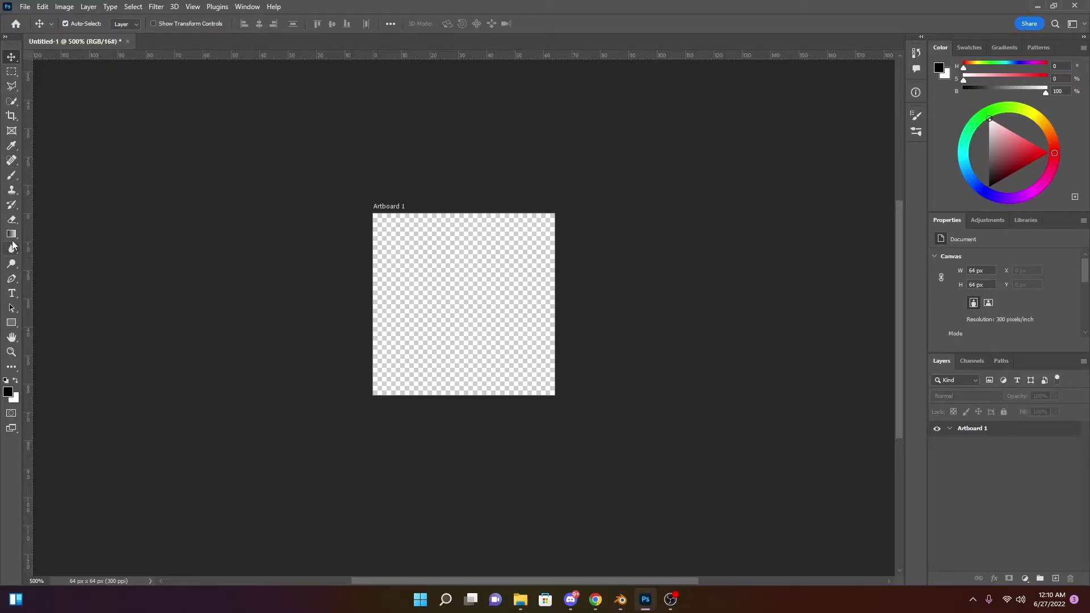
Draw a black rectangle about 20 × 70 px along the left edge of Artboard 1
{"action": "left_click", "coordinate": [12, 323]}
{"action": "left_click", "coordinate": [59, 323]}
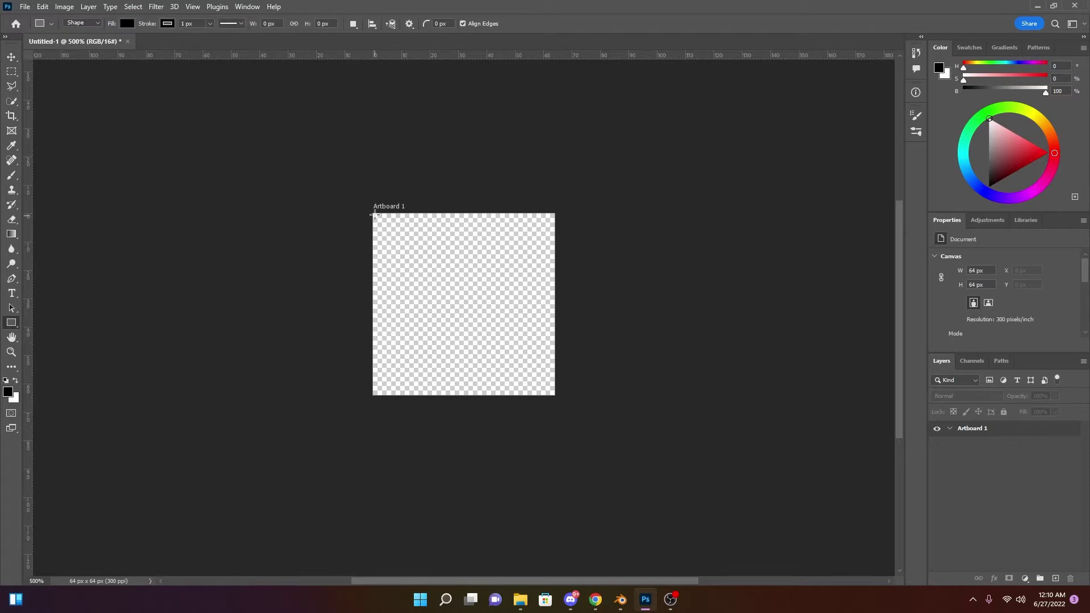
{"action": "mouse_move", "coordinate": [370, 211]}
{"action": "left_mouse_down"}
{"action": "mouse_move", "coordinate": [414, 278]}
{"action": "mouse_move", "coordinate": [426, 409]}
{"action": "left_mouse_up"}
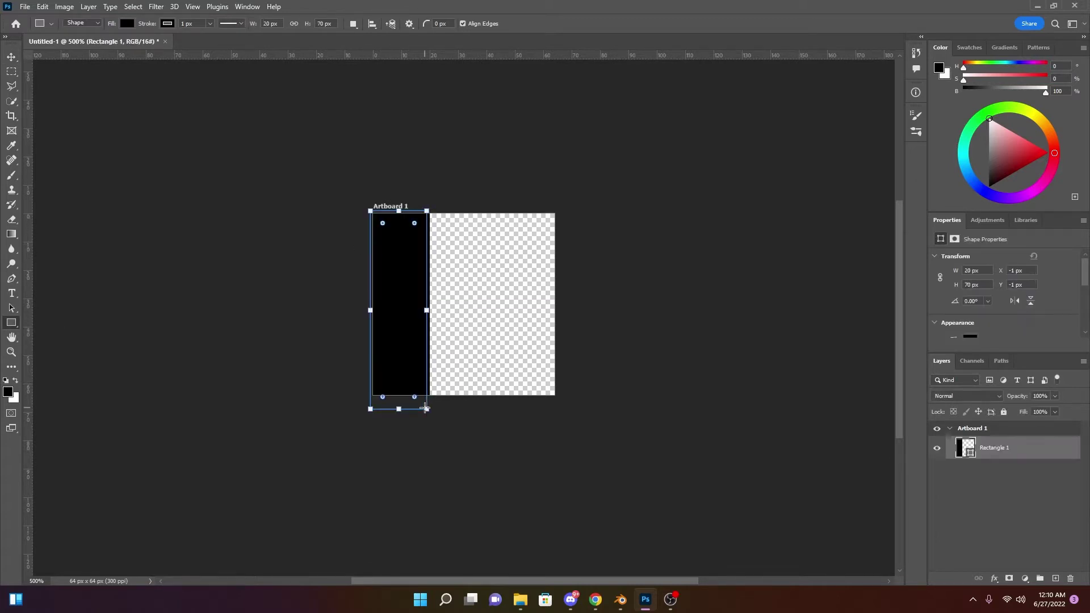
Set the rectangle's width to 16 px with its proportions unlinked
{"action": "left_click", "coordinate": [973, 271]}
{"action": "left_click", "coordinate": [940, 277]}
{"action": "type", "text": "16"}
{"action": "key", "text": "Return"}
{"action": "left_click", "coordinate": [987, 284]}
{"action": "type", "text": "64"}
{"action": "key", "text": "Escape"}
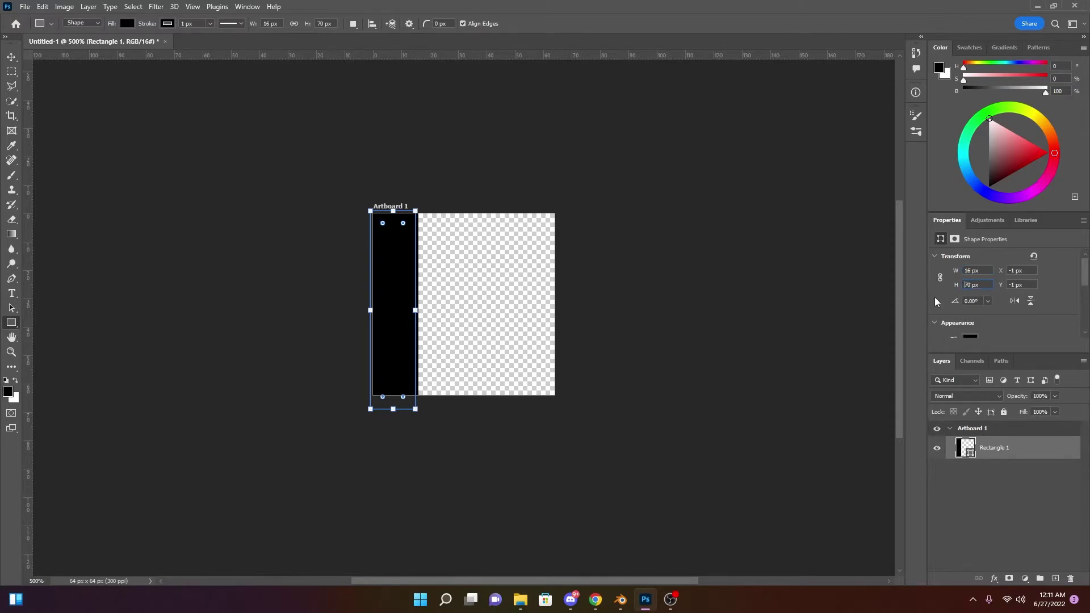
Nudge the rectangle towards the artboard's upper-left corner and remove its stroke
{"action": "left_click", "coordinate": [11, 57]}
{"action": "mouse_move", "coordinate": [398, 284]}
{"action": "left_mouse_down"}
{"action": "mouse_move", "coordinate": [414, 270]}
{"action": "mouse_move", "coordinate": [396, 294]}
{"action": "mouse_move", "coordinate": [428, 246]}
{"action": "mouse_move", "coordinate": [396, 274]}
{"action": "left_mouse_up"}
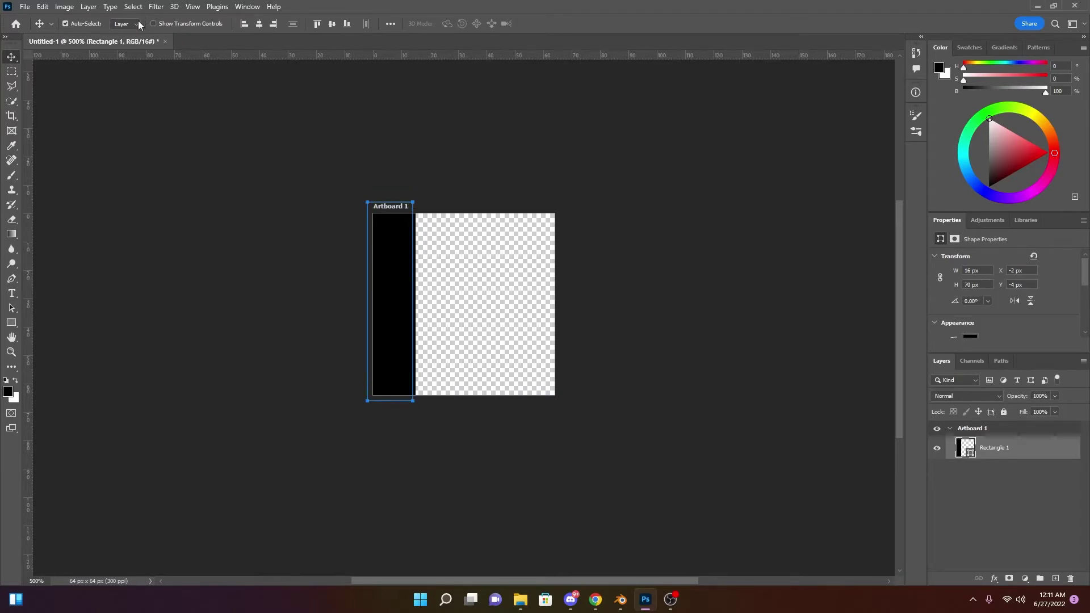
{"action": "left_click", "coordinate": [12, 322]}
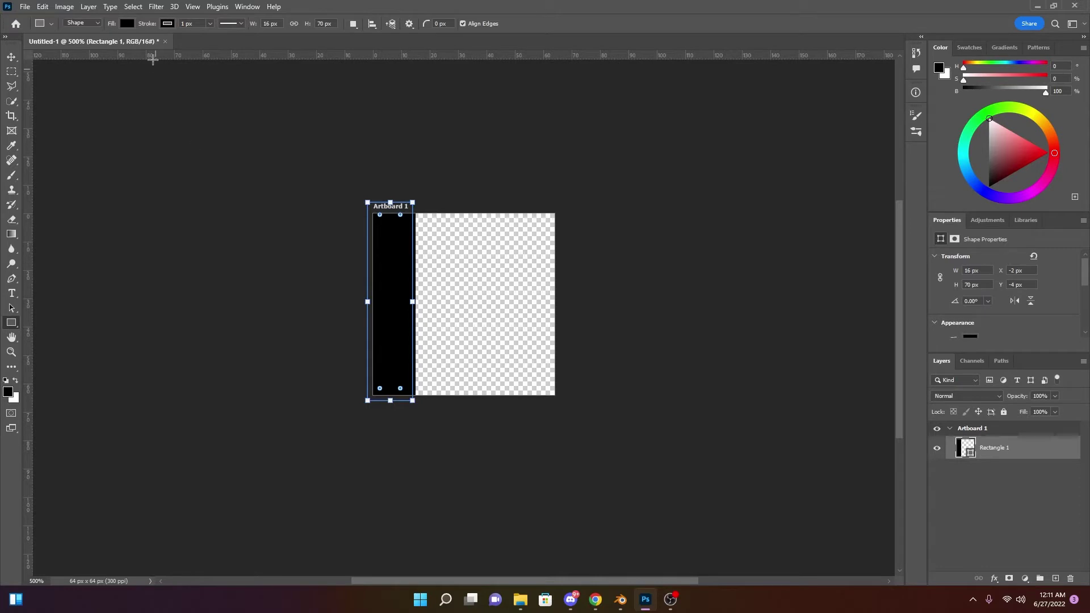
{"action": "left_click", "coordinate": [163, 25]}
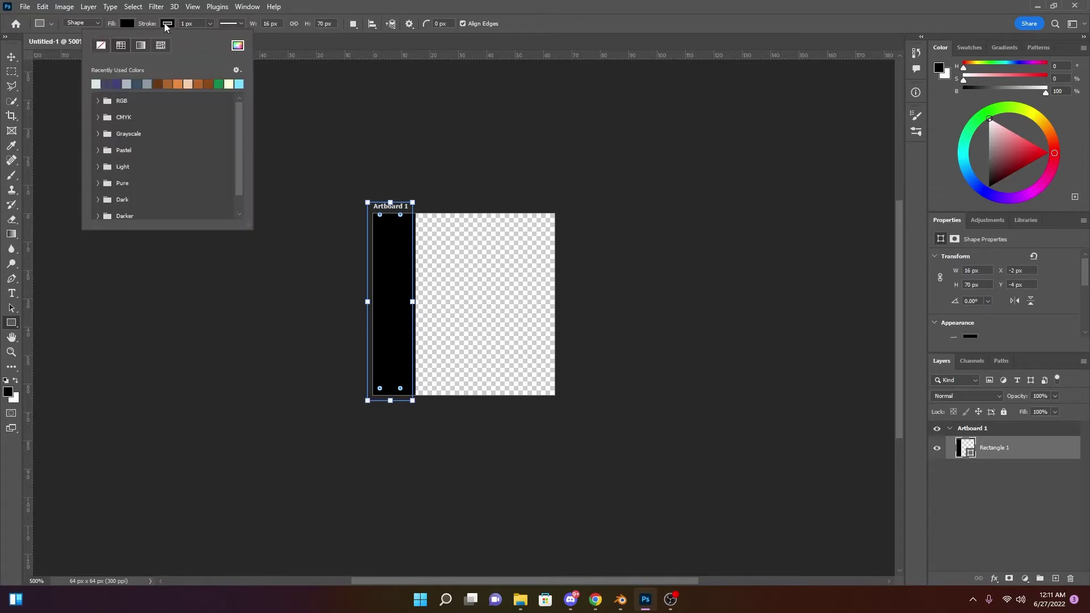
{"action": "left_click", "coordinate": [101, 45]}
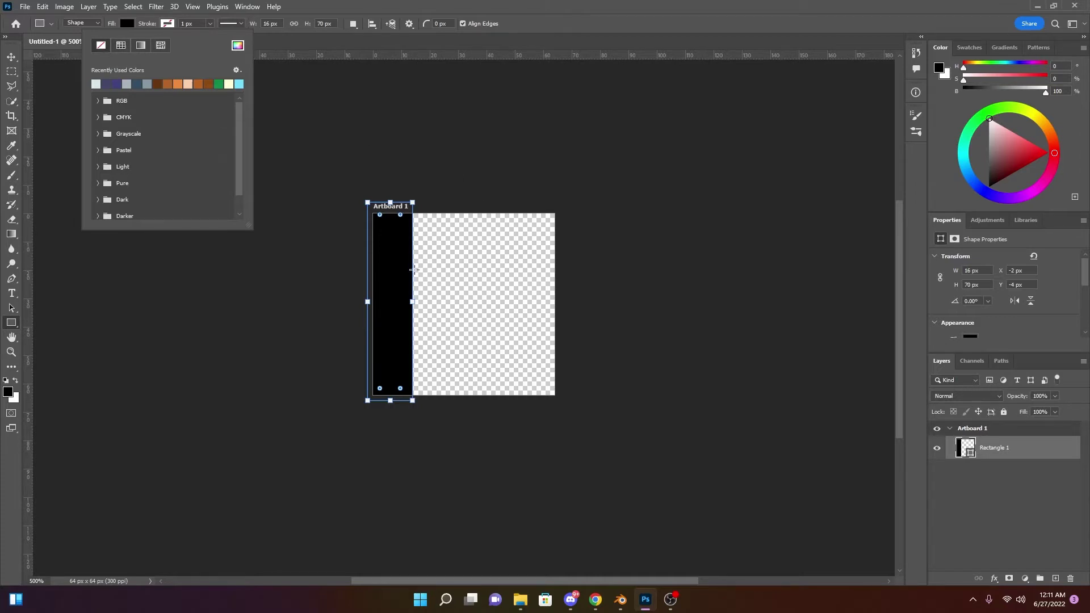
Position the rectangle at X 0 px, Y 0 px on the artboard and set its height to 64 px
{"action": "left_click", "coordinate": [12, 57]}
{"action": "mouse_move", "coordinate": [385, 239]}
{"action": "left_mouse_down"}
{"action": "mouse_move", "coordinate": [390, 261]}
{"action": "mouse_move", "coordinate": [389, 252]}
{"action": "left_mouse_up"}
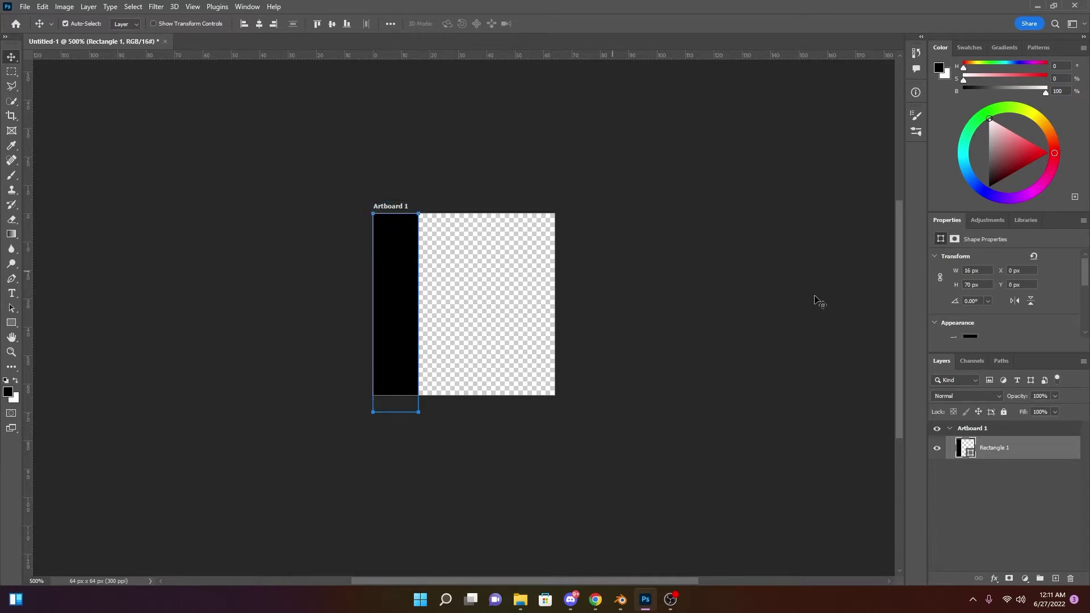
{"action": "left_click", "coordinate": [949, 287]}
{"action": "type", "text": "64"}
{"action": "key", "text": "Return"}
{"action": "left_click", "coordinate": [443, 173]}
Rename the rectangle layer as TreeLeaves
{"action": "left_click", "coordinate": [999, 447]}
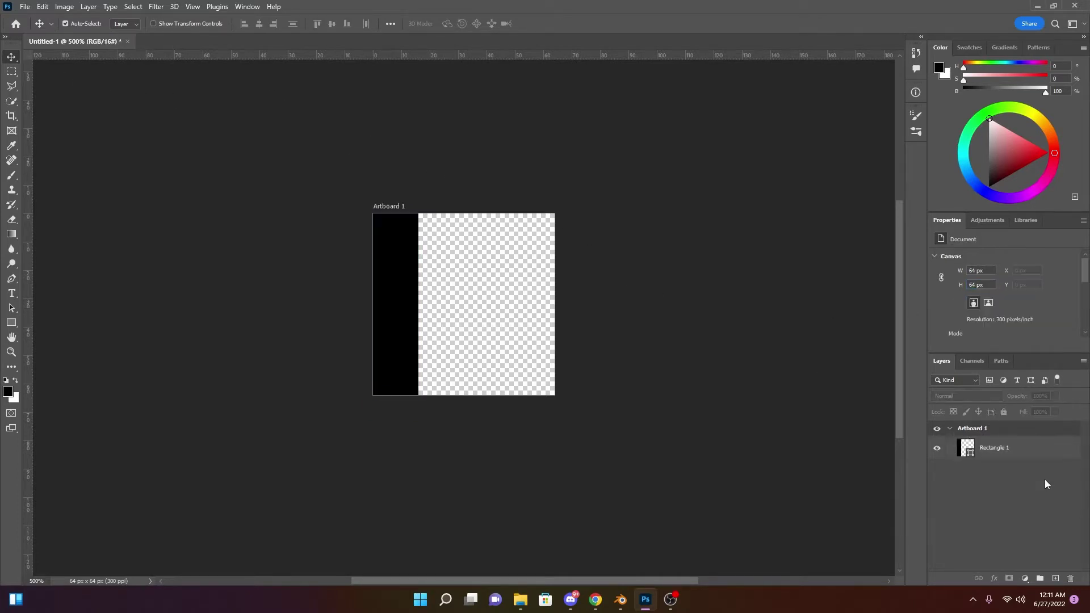
{"action": "double_click", "coordinate": [1006, 448]}
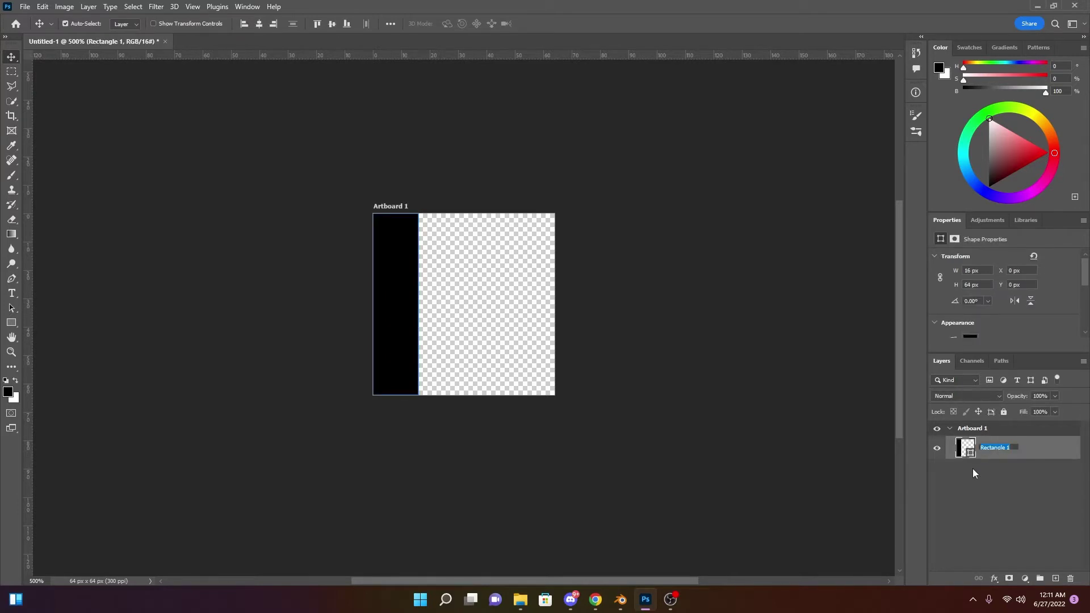
{"action": "type", "text": "TreeLeaves"}
{"action": "key", "text": "Return"}
Add a Gradient Overlay effect to the TreeLeaves layer and open its gradient for editing
{"action": "left_click", "coordinate": [403, 276]}
{"action": "left_click", "coordinate": [994, 578]}
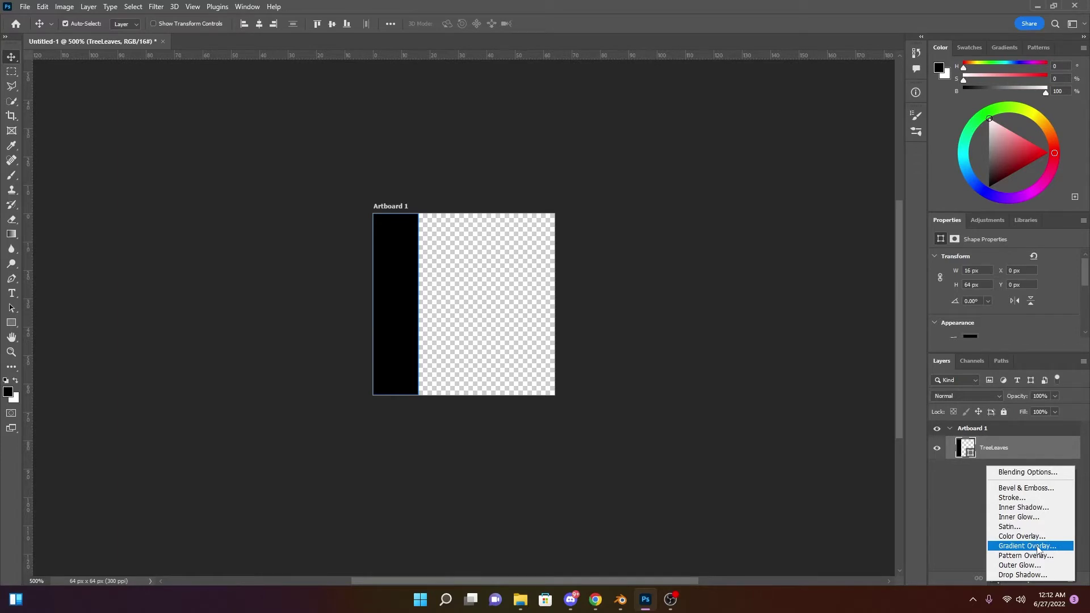
{"action": "left_click", "coordinate": [1026, 546]}
{"action": "left_click_drag", "start_coordinate": [788, 167], "coordinate": [722, 153]}
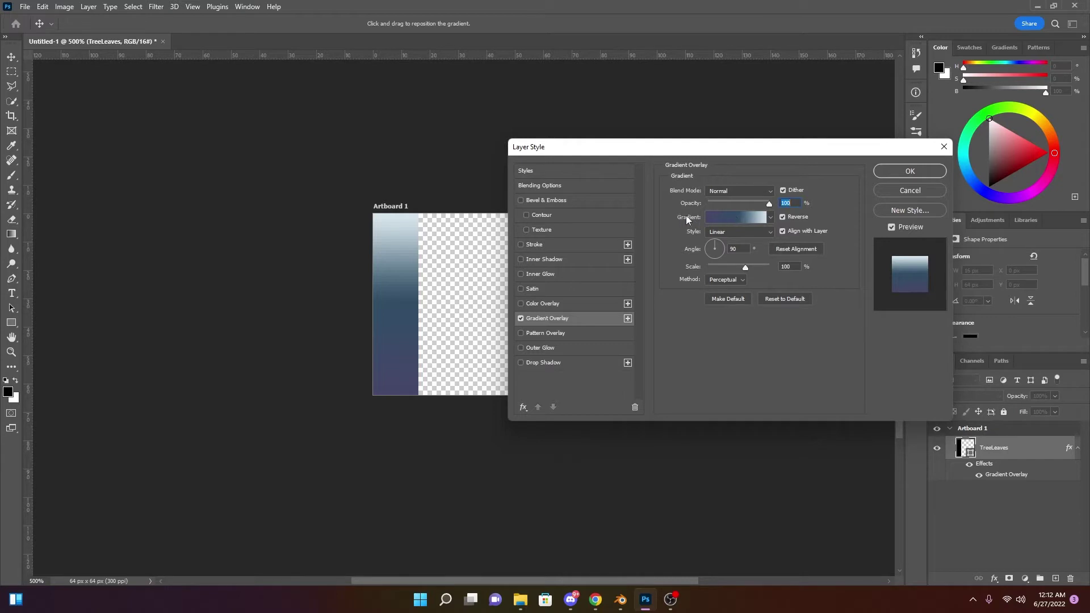
{"action": "left_click", "coordinate": [731, 217]}
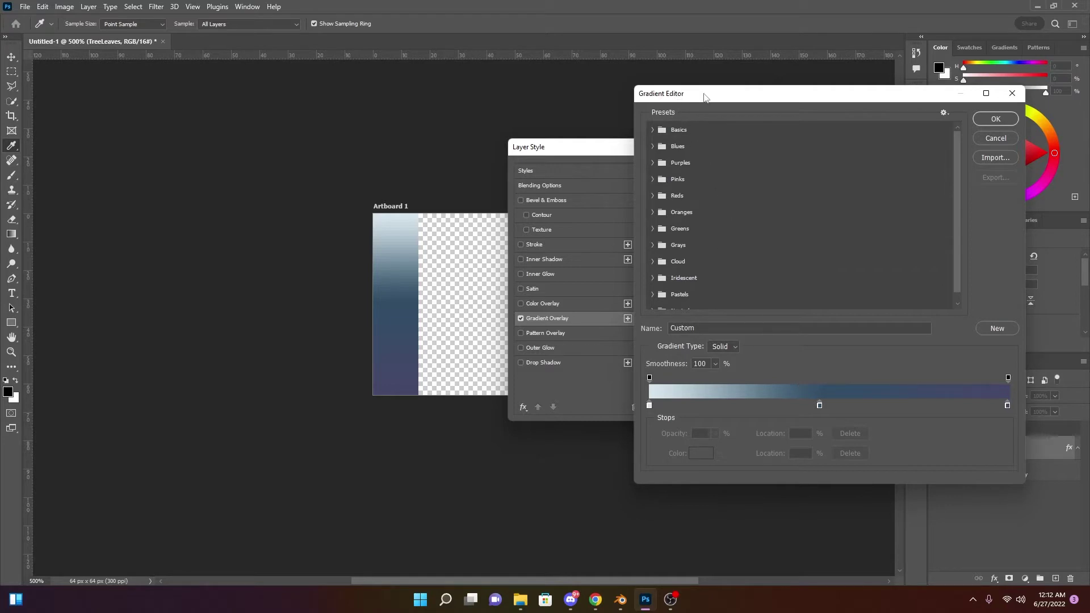
{"action": "left_click_drag", "start_coordinate": [687, 97], "coordinate": [673, 94]}
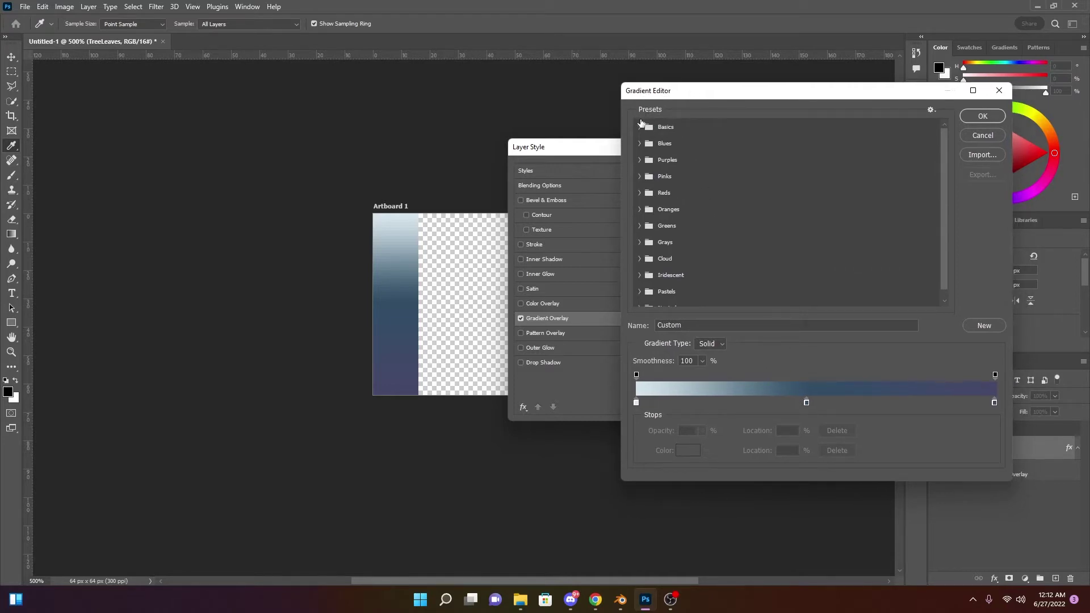
Try the Blue_20 and Green_15 gradient presets on the TreeLeaves overlay
{"action": "scroll", "coordinate": [661, 196], "scroll_direction": "down", "scroll_amount": 1}
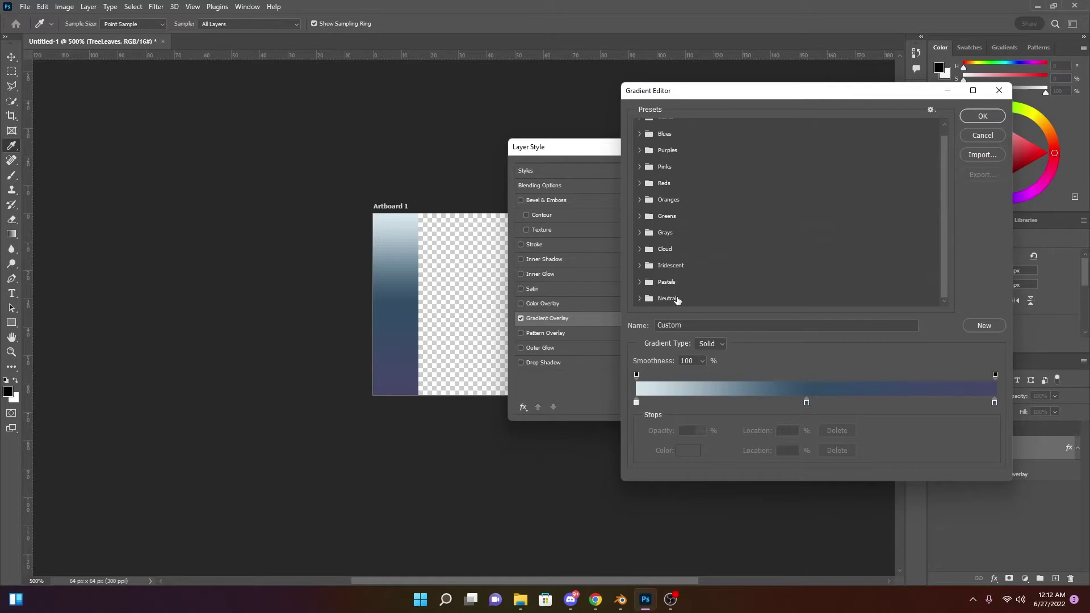
{"action": "scroll", "coordinate": [677, 284], "scroll_direction": "up", "scroll_amount": 1}
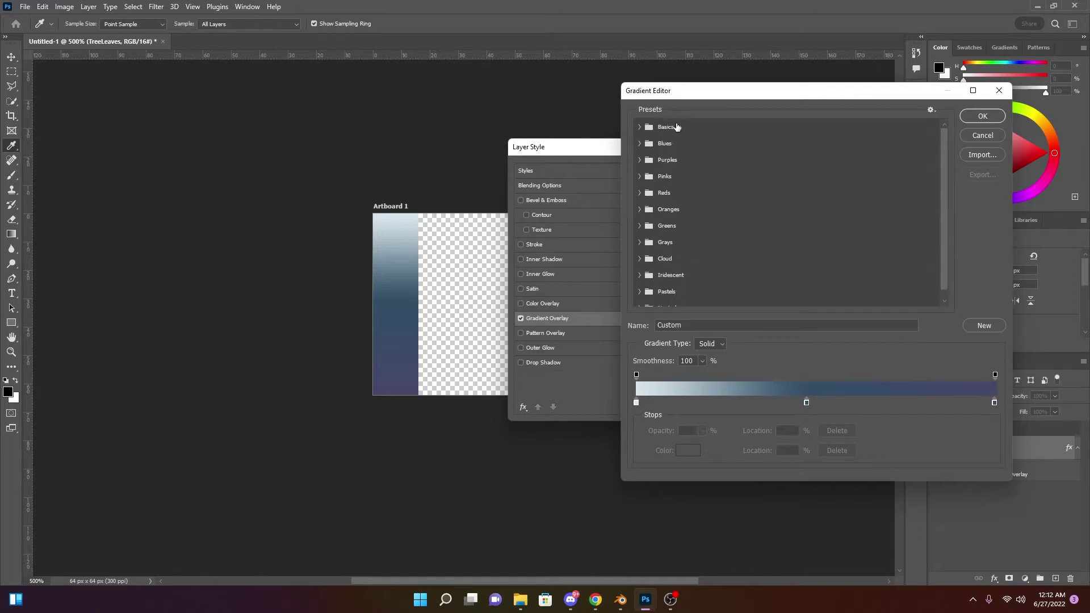
{"action": "left_click", "coordinate": [640, 144]}
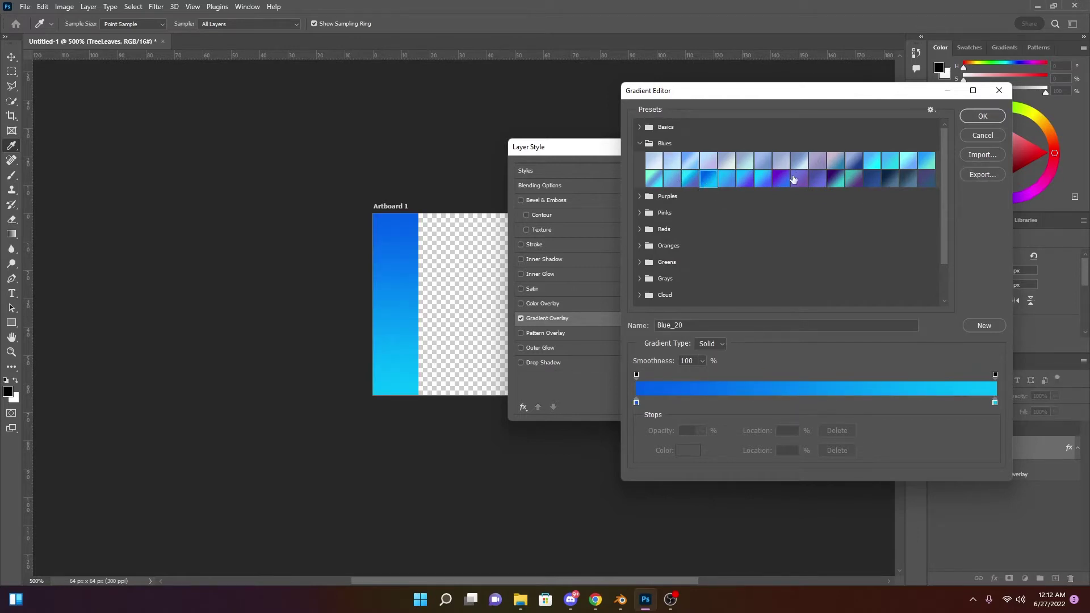
{"action": "scroll", "coordinate": [741, 207], "scroll_direction": "down", "scroll_amount": 2}
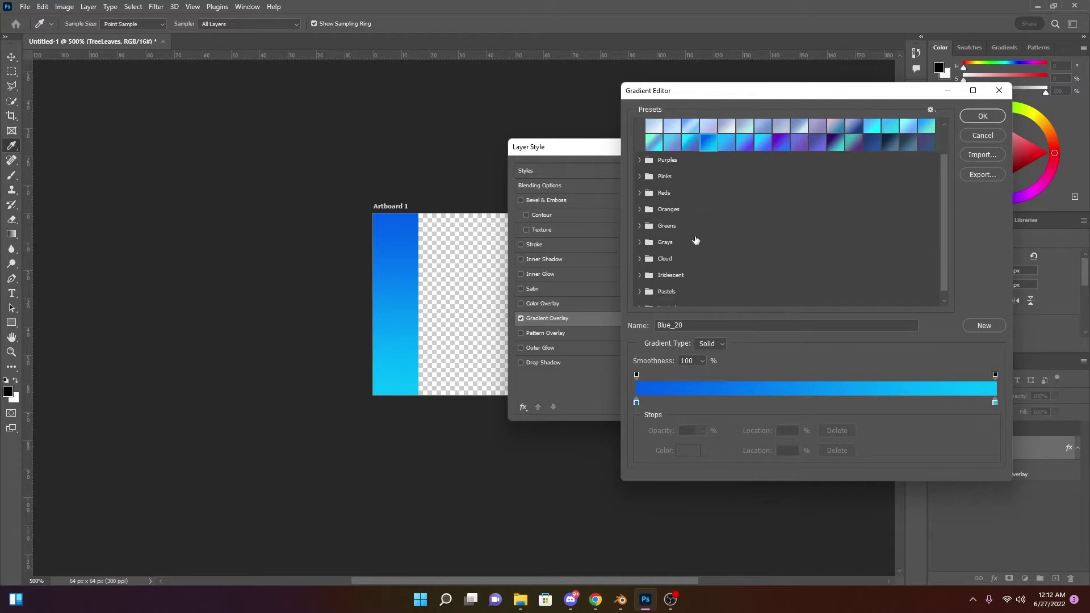
{"action": "left_click", "coordinate": [640, 226]}
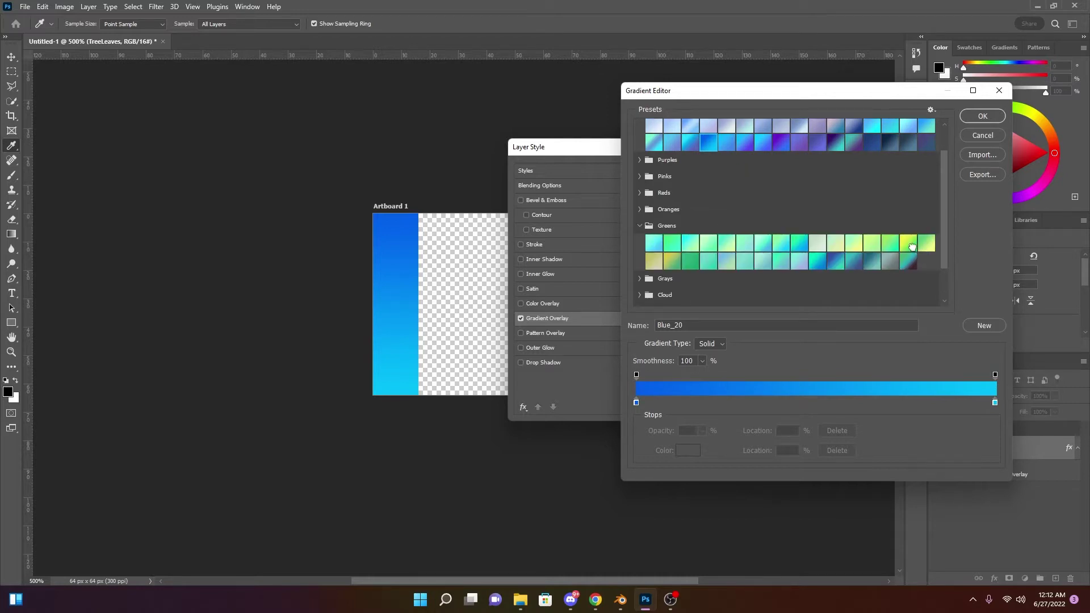
{"action": "left_click", "coordinate": [910, 244]}
{"action": "scroll", "coordinate": [781, 234], "scroll_direction": "down", "scroll_amount": 3}
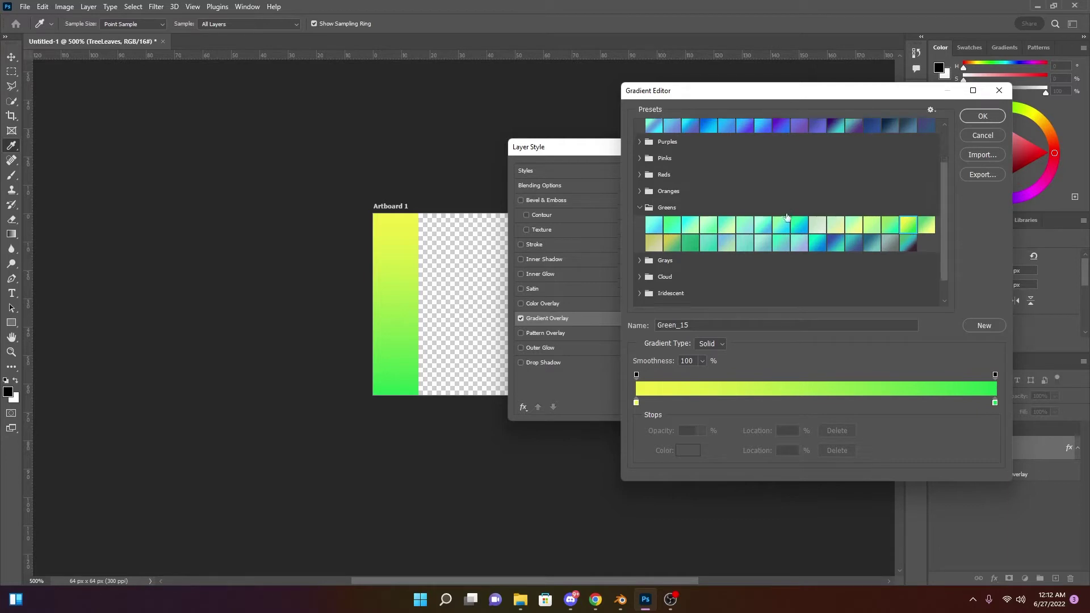
Try several presets from the Pastels group on the gradient overlay, ending with Pastels_06
{"action": "left_click", "coordinate": [639, 282]}
{"action": "scroll", "coordinate": [717, 275], "scroll_direction": "down", "scroll_amount": 1}
{"action": "left_click", "coordinate": [729, 283]}
{"action": "left_click", "coordinate": [745, 283]}
{"action": "left_click", "coordinate": [763, 283]}
{"action": "left_click", "coordinate": [781, 284]}
{"action": "left_click", "coordinate": [795, 284]}
{"action": "left_click", "coordinate": [763, 282]}
{"action": "left_click", "coordinate": [746, 282]}
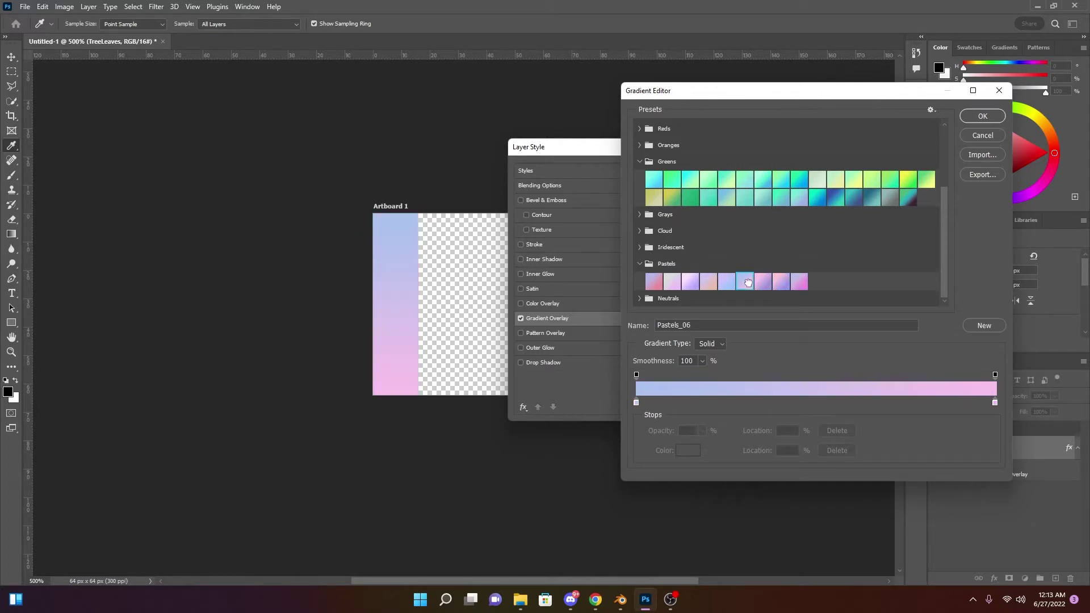
Try the Iridescent_18 and Iridescent_14 presets on the gradient overlay
{"action": "left_click", "coordinate": [639, 302]}
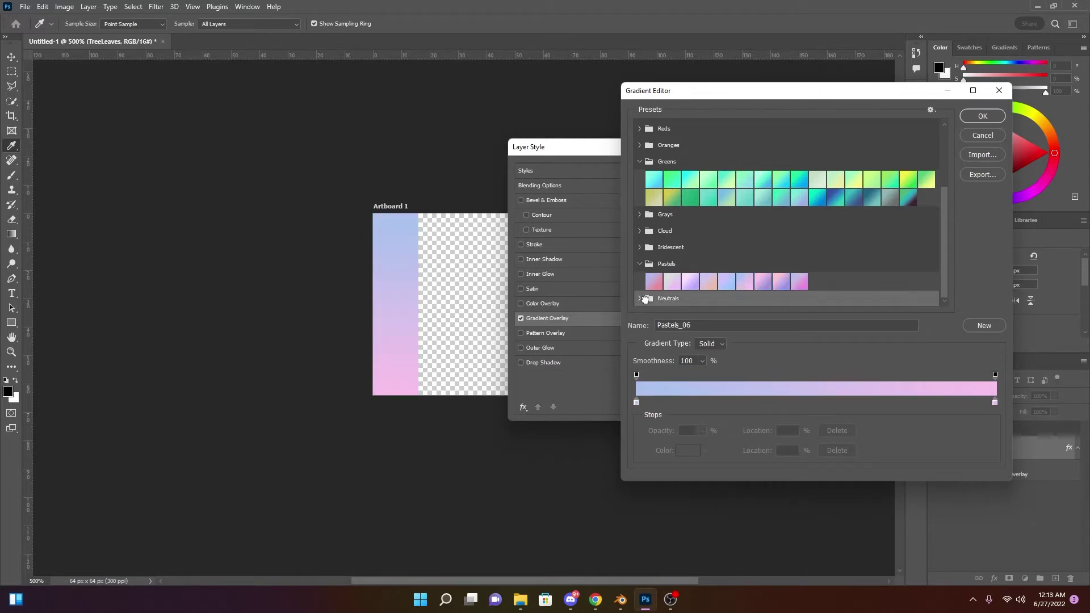
{"action": "left_click", "coordinate": [640, 249]}
{"action": "left_click", "coordinate": [673, 284]}
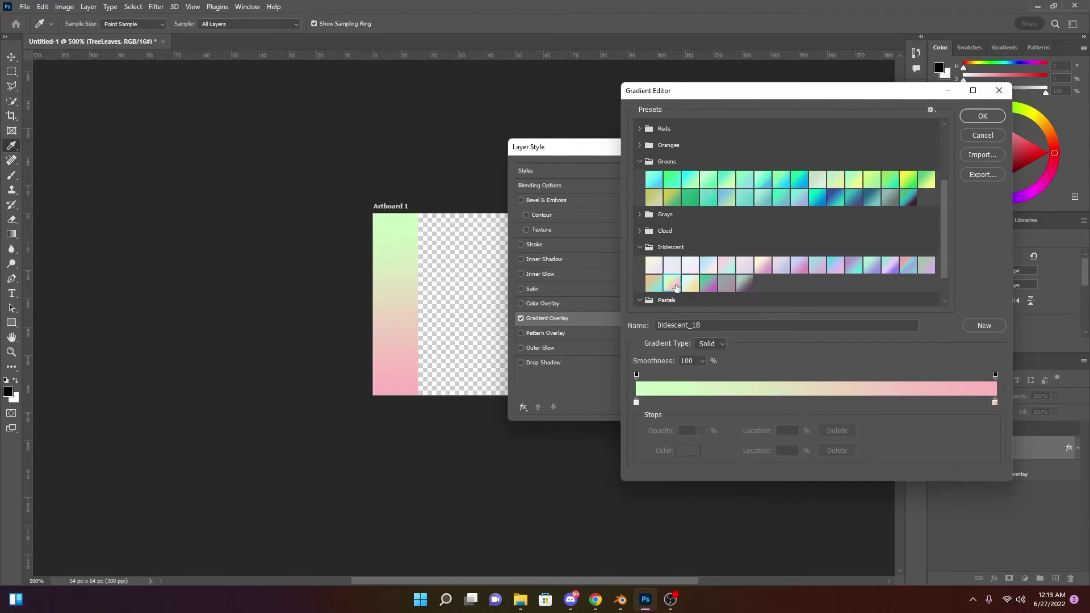
{"action": "left_click", "coordinate": [887, 270]}
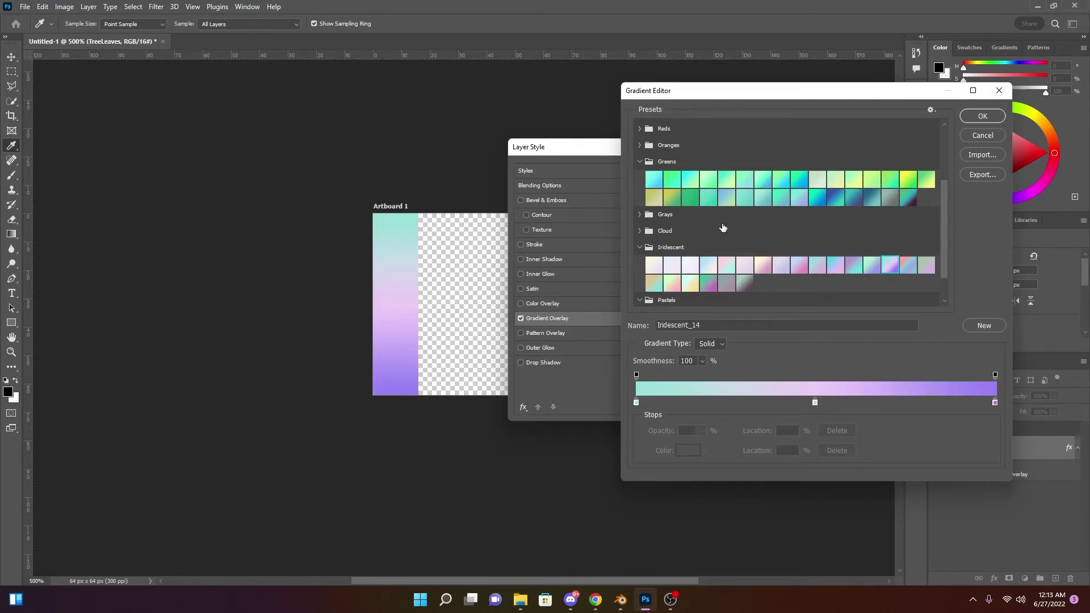
{"action": "scroll", "coordinate": [723, 222], "scroll_direction": "up", "scroll_amount": 5}
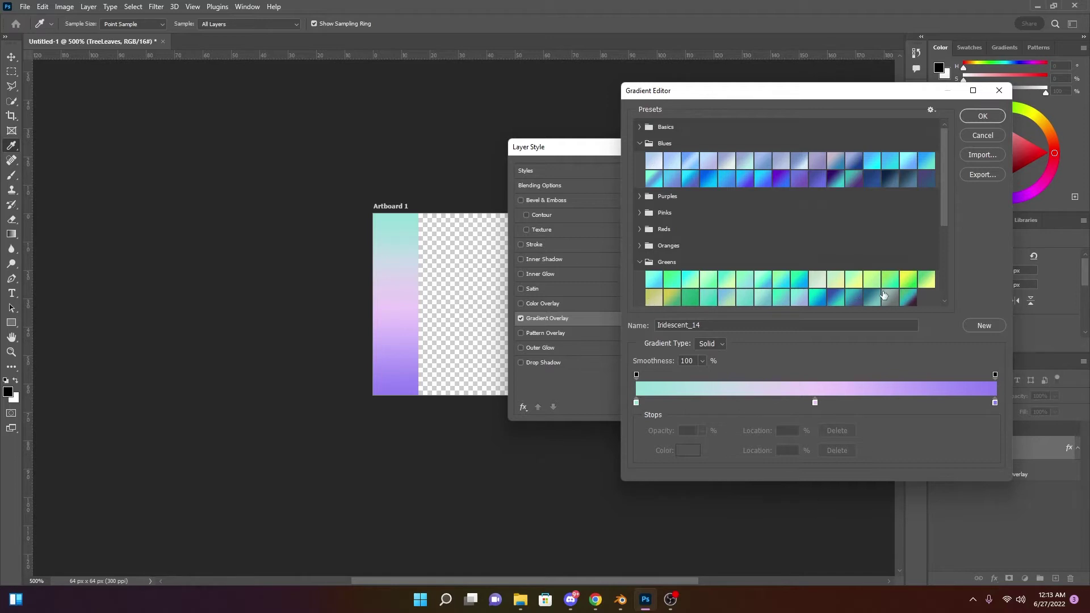
Compare several presets from the Greens group on the overlay, including Green_15 and Green_16, ending with Green_18
{"action": "left_click", "coordinate": [925, 280]}
{"action": "left_click", "coordinate": [907, 279]}
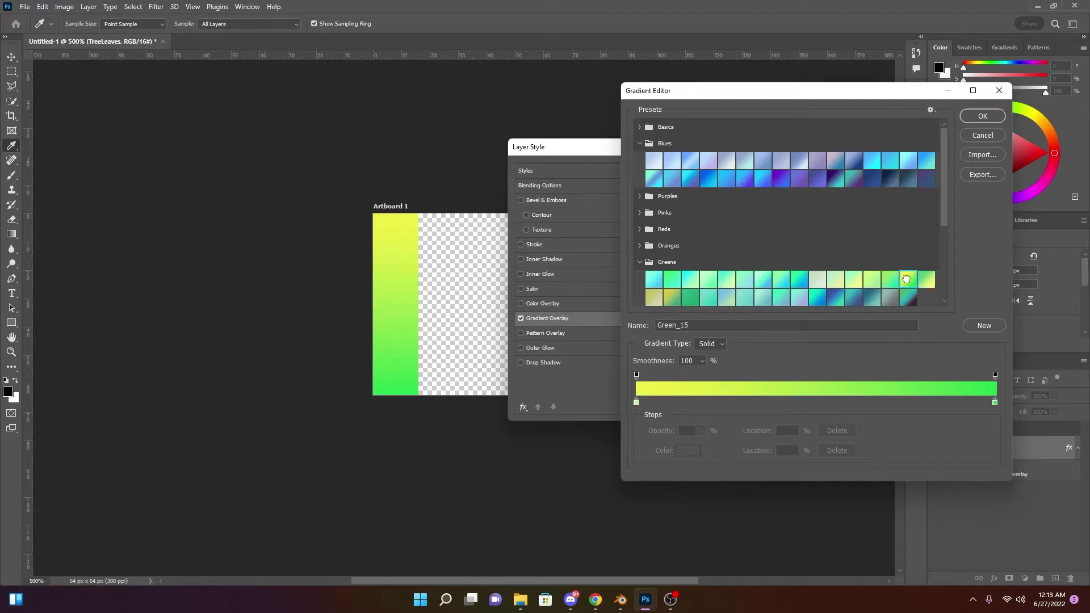
{"action": "left_click", "coordinate": [925, 279]}
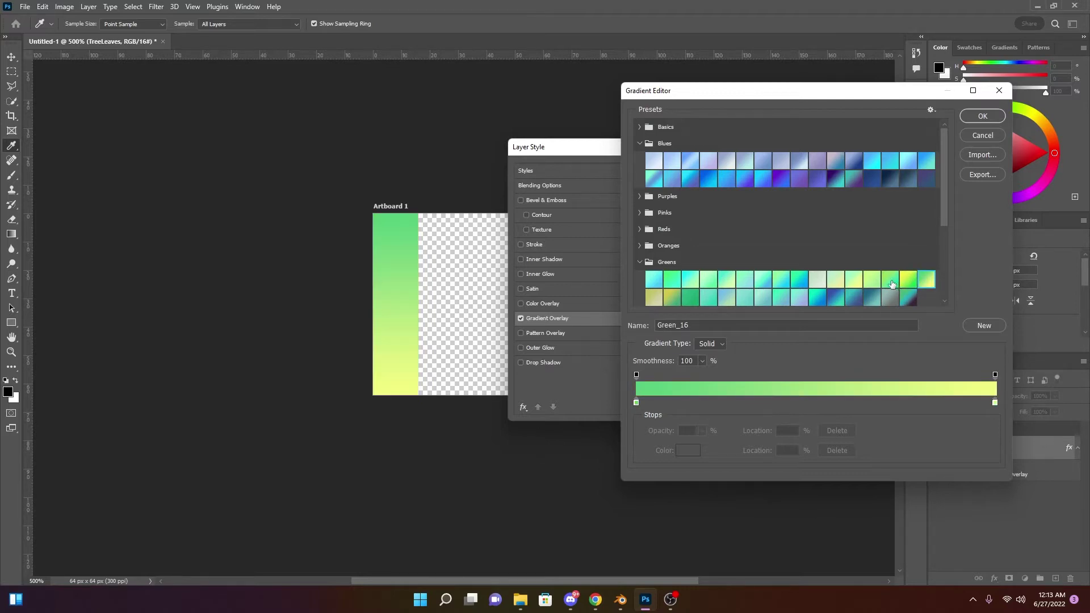
{"action": "left_click", "coordinate": [889, 279]}
{"action": "left_click", "coordinate": [674, 298]}
{"action": "left_click", "coordinate": [690, 299]}
{"action": "left_click", "coordinate": [674, 300]}
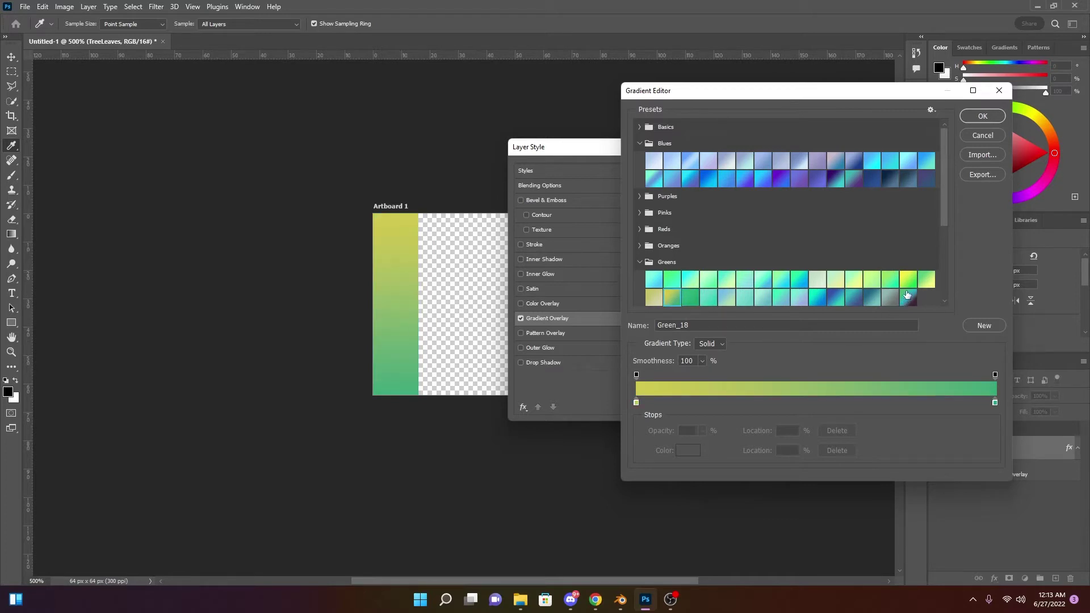
Compare Green_15 with its neighbouring green presets and apply Green_15 to the gradient overlay
{"action": "left_click", "coordinate": [910, 278]}
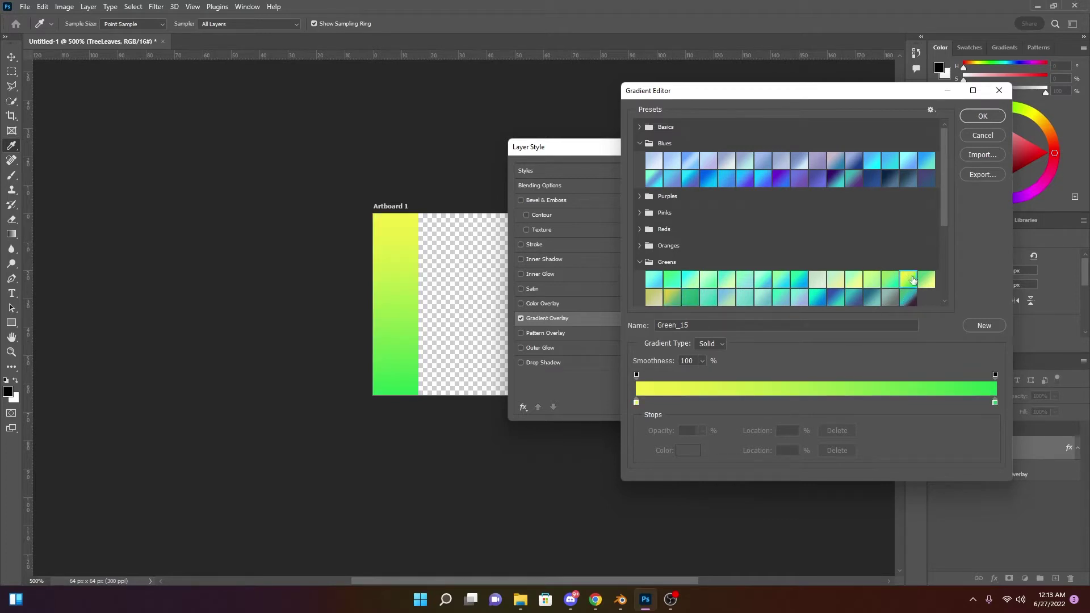
{"action": "left_click", "coordinate": [926, 279]}
{"action": "left_click", "coordinate": [908, 279]}
{"action": "left_click", "coordinate": [908, 296]}
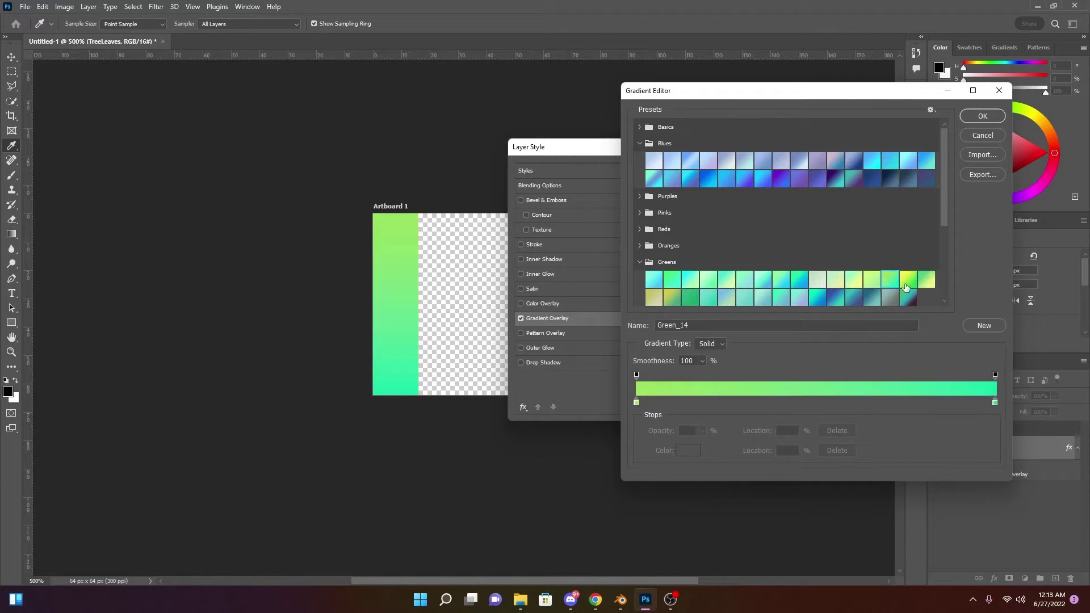
{"action": "left_click", "coordinate": [907, 282]}
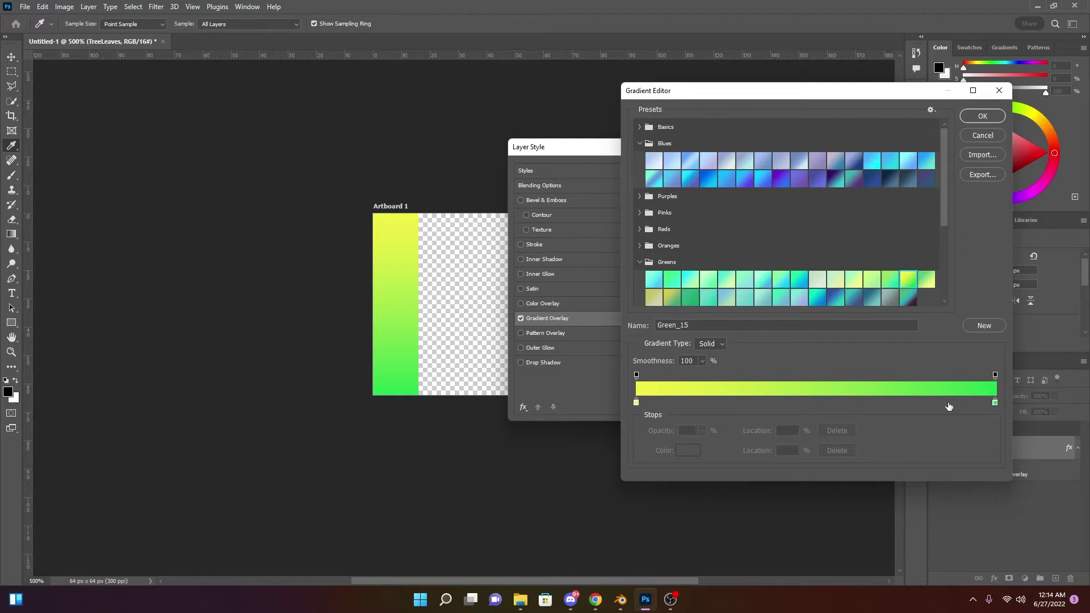
Add a yellow colour stop at 48% on the gradient and recolour the 0% stop to a pale cream yellow
{"action": "left_click", "coordinate": [635, 403]}
{"action": "left_click_drag", "start_coordinate": [636, 403], "coordinate": [660, 401]}
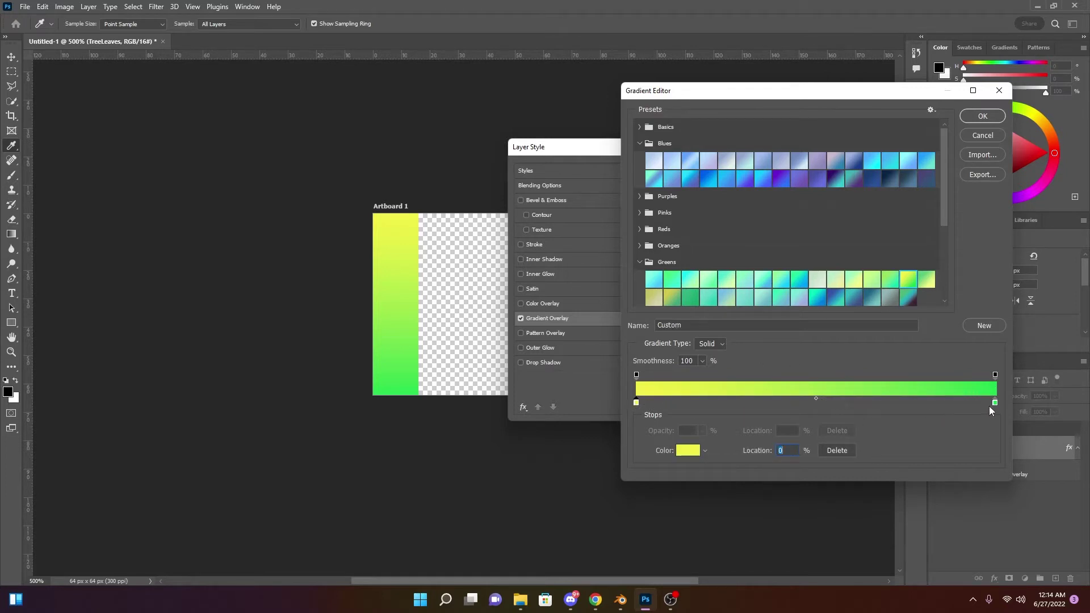
{"action": "left_click", "coordinate": [810, 401]}
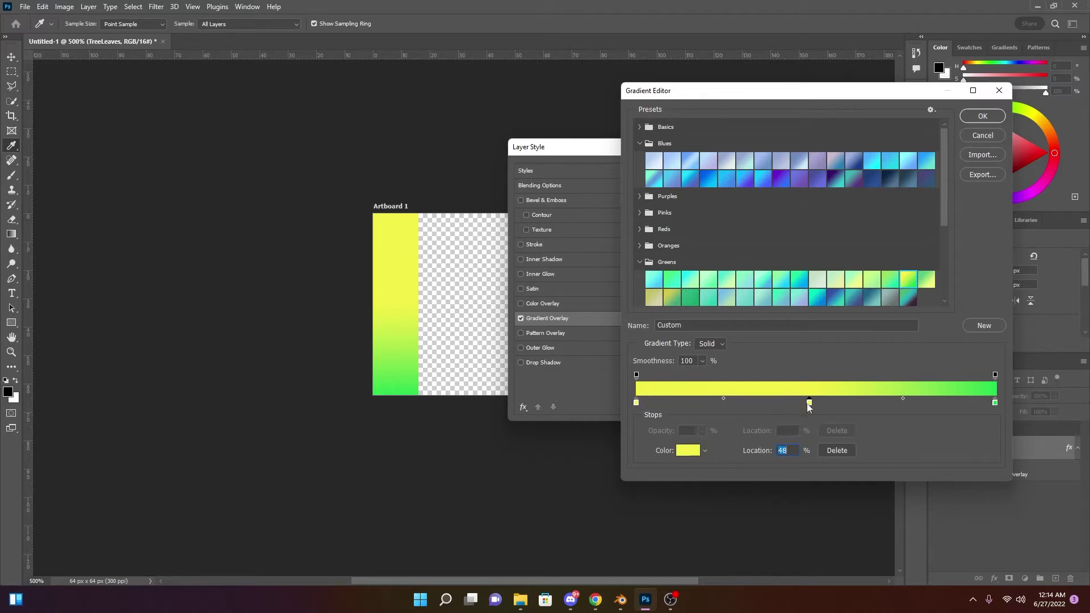
{"action": "double_click", "coordinate": [635, 402]}
{"action": "left_click_drag", "start_coordinate": [193, 213], "coordinate": [149, 212]}
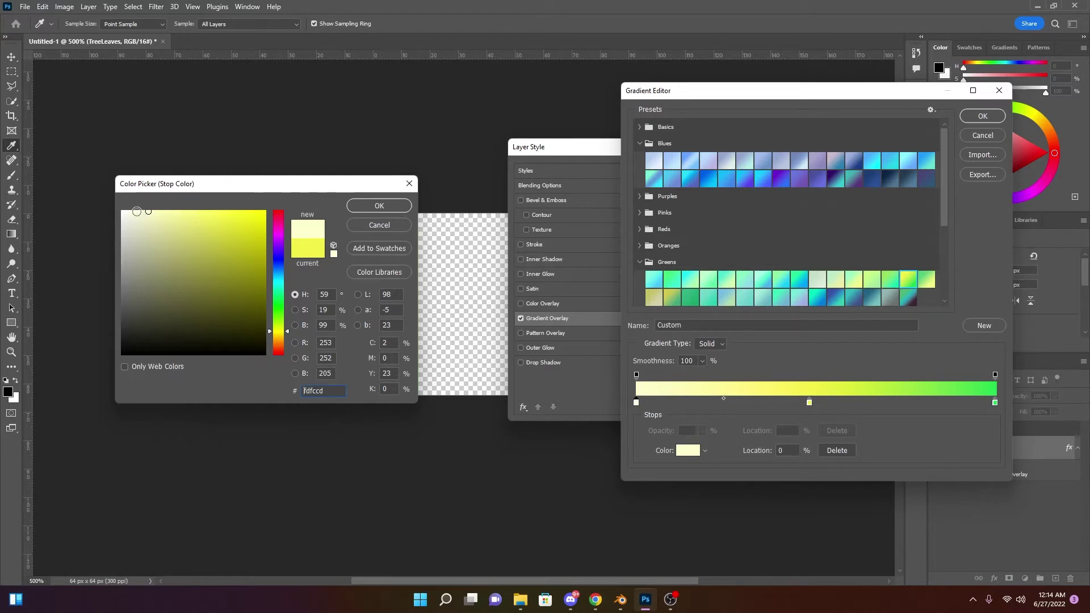
{"action": "left_click", "coordinate": [381, 208]}
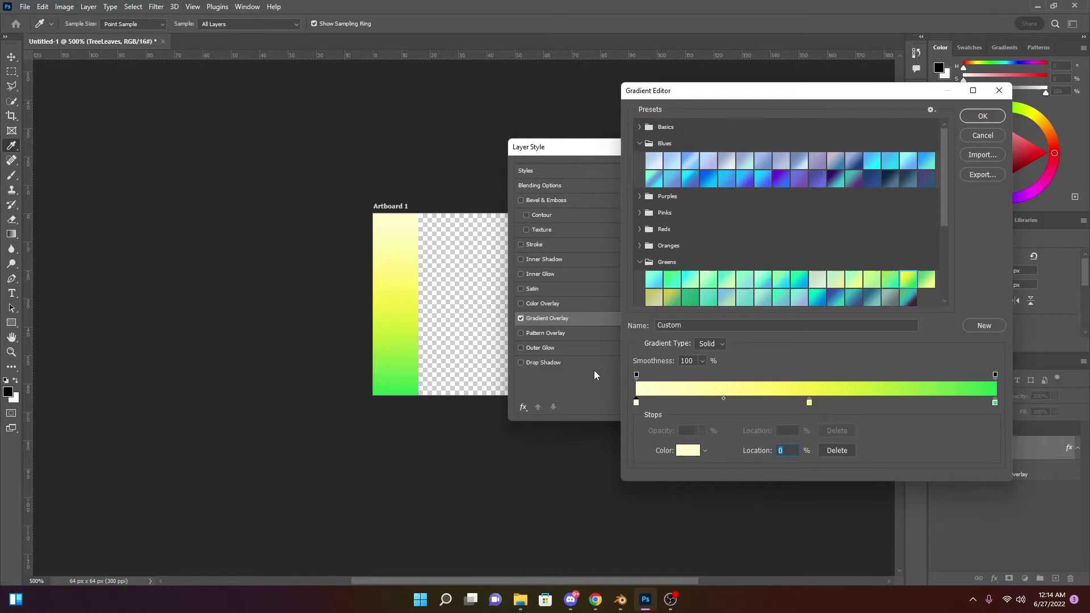
Switch to Blender to examine the tree model's foliage tiers and return to Photoshop's gradient editor
{"action": "left_click", "coordinate": [621, 599]}
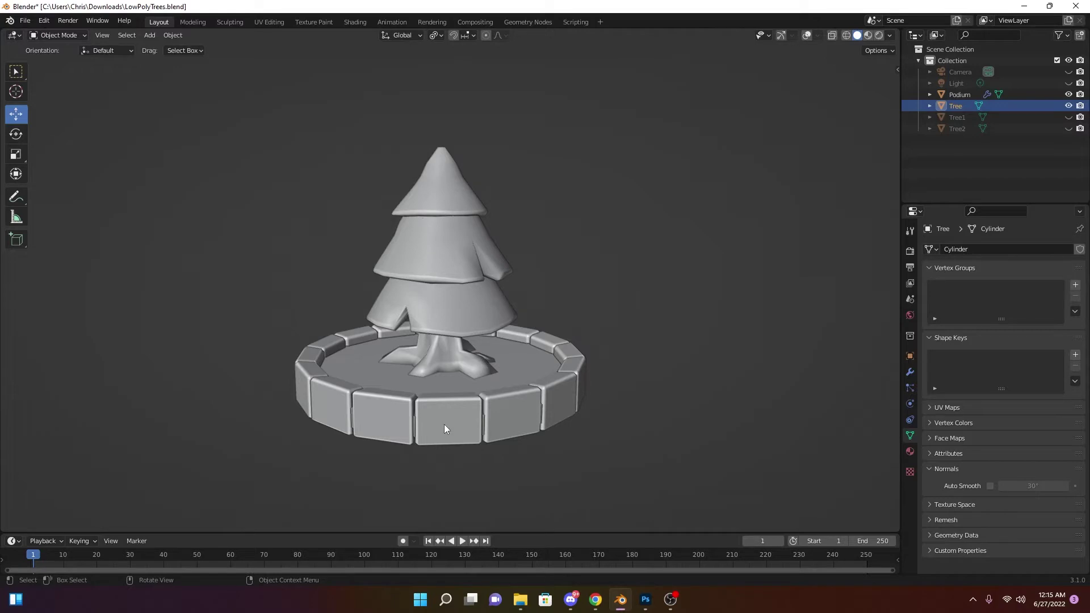
{"action": "middle_click_drag", "start_coordinate": [476, 361], "coordinate": [426, 312]}
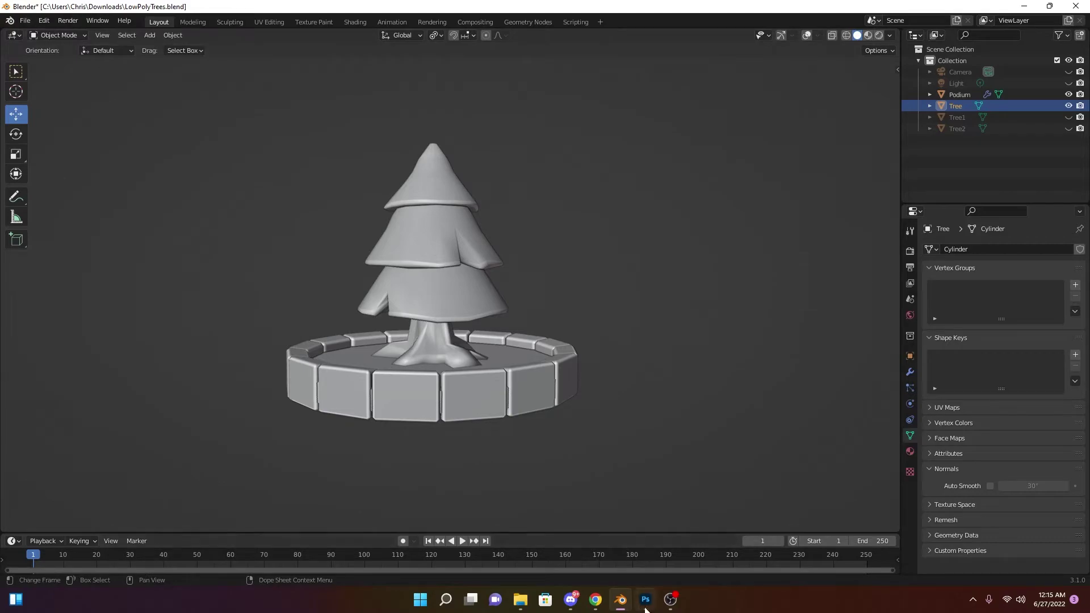
{"action": "left_click", "coordinate": [645, 599]}
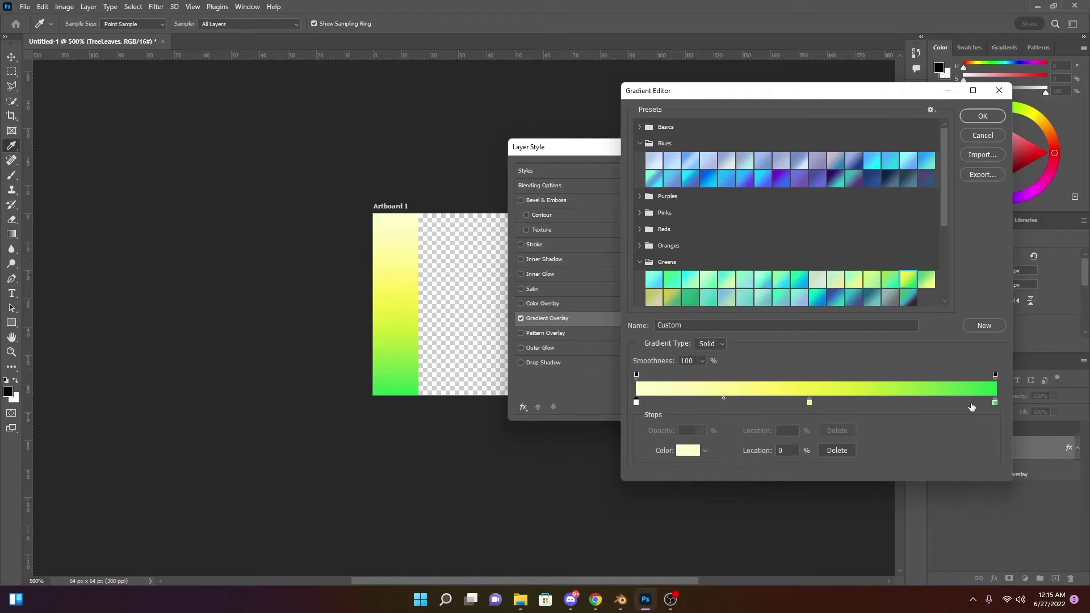
Shift the bright green stop to about 74% and the middle yellow stop to about 29% of the gradient
{"action": "left_click_drag", "start_coordinate": [995, 403], "coordinate": [909, 403]}
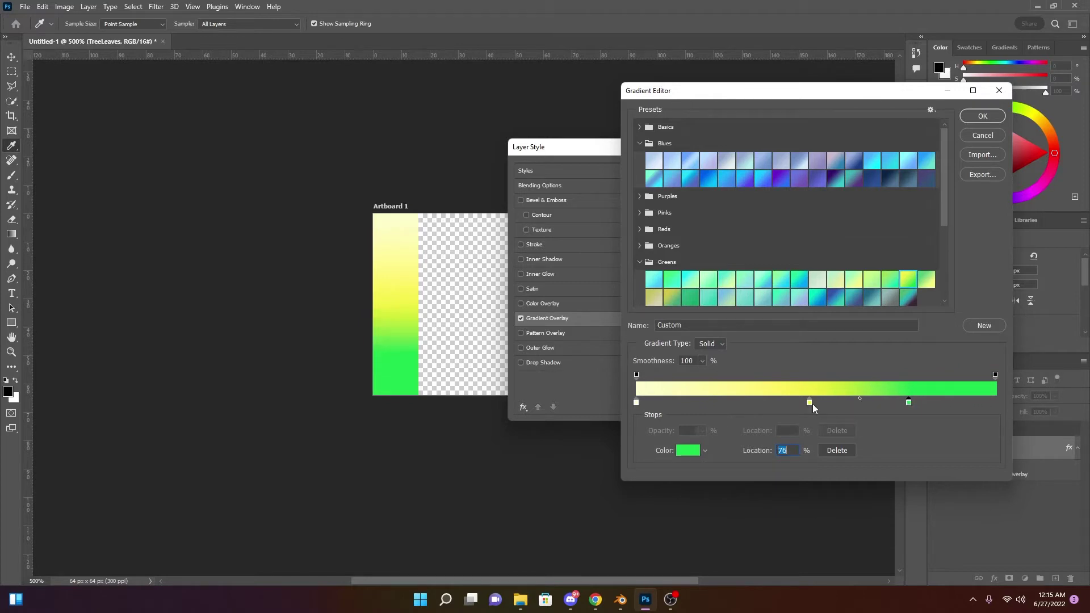
{"action": "left_click_drag", "start_coordinate": [810, 403], "coordinate": [740, 405]}
{"action": "left_click_drag", "start_coordinate": [909, 407], "coordinate": [903, 407]}
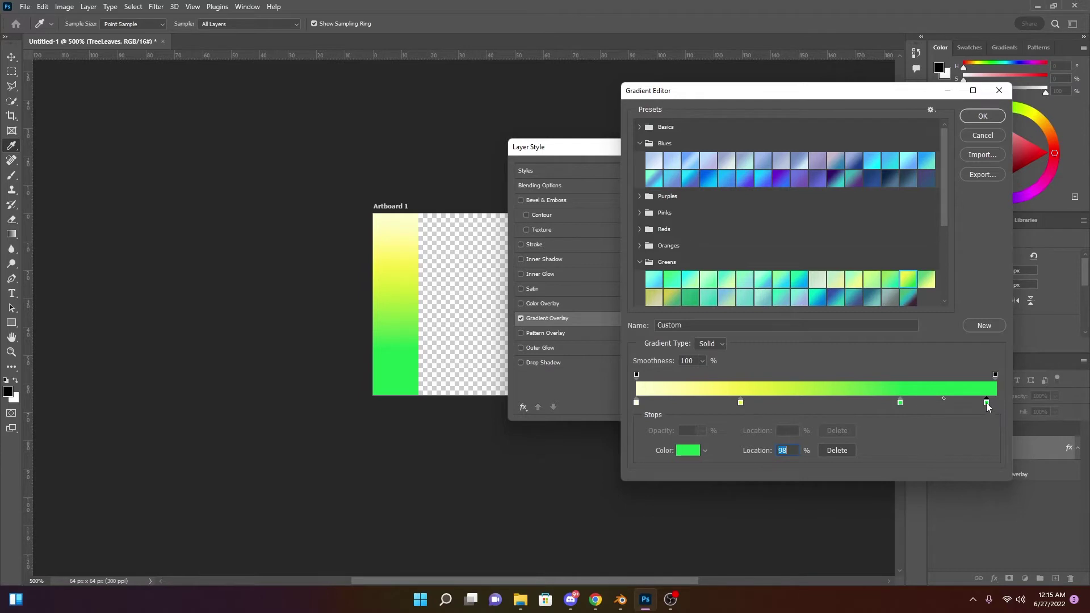
Give the gradient a dark green #0f7b2c end stop at 100% and move the bright green stop to 55%
{"action": "double_click", "coordinate": [987, 403]}
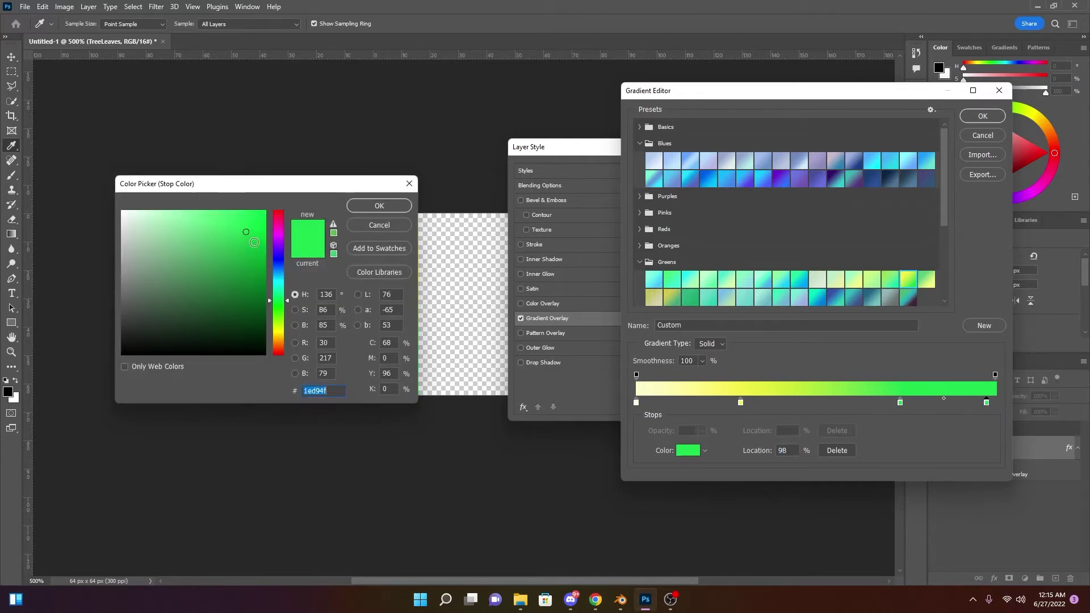
{"action": "left_click_drag", "start_coordinate": [246, 233], "coordinate": [248, 283]}
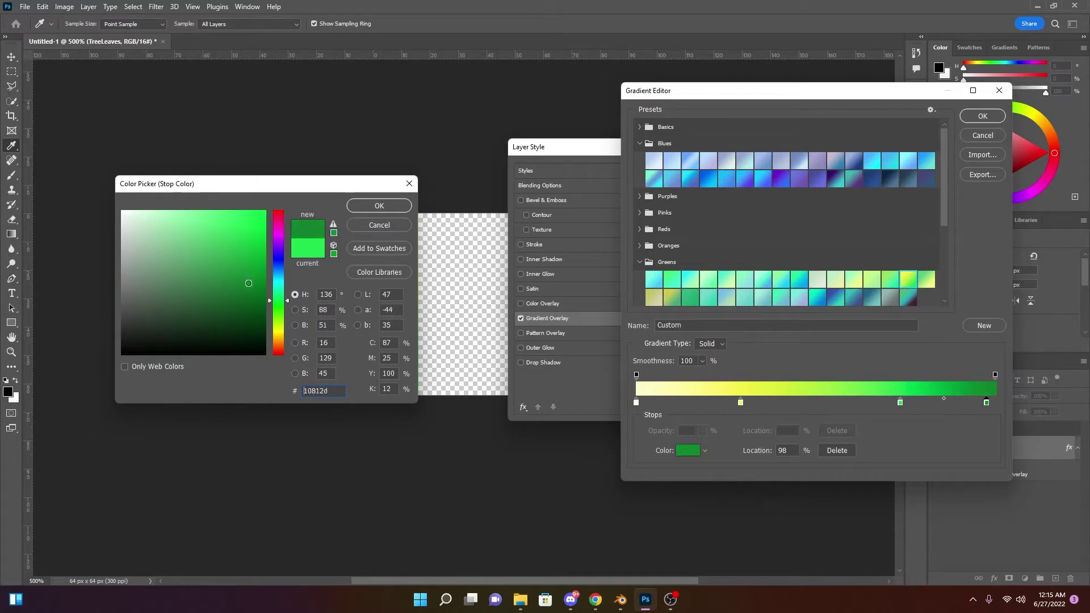
{"action": "left_click", "coordinate": [389, 205]}
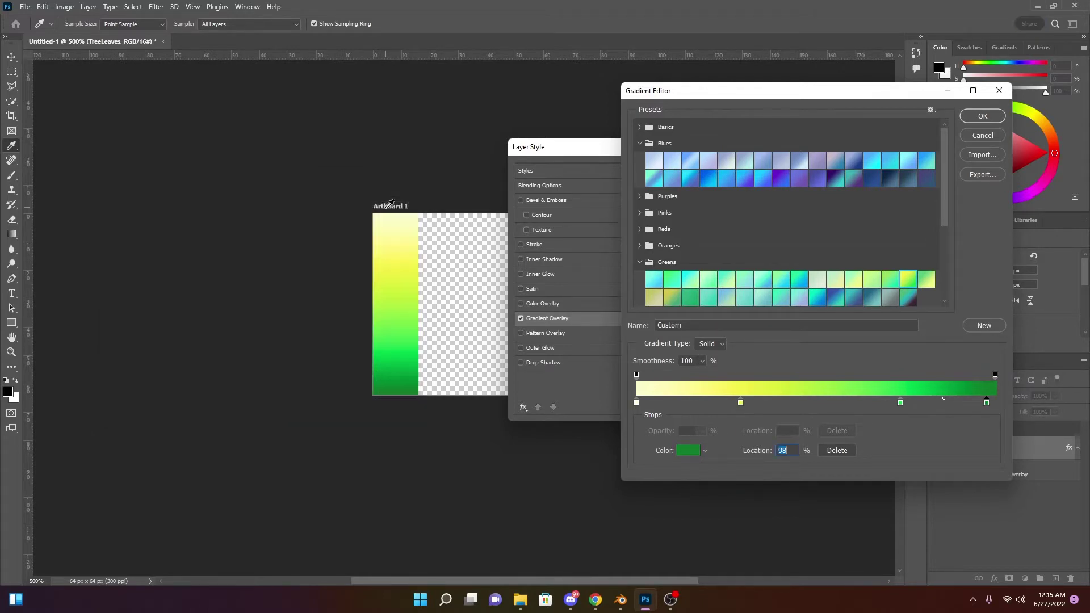
{"action": "left_click_drag", "start_coordinate": [902, 405], "coordinate": [835, 404]}
{"action": "left_click_drag", "start_coordinate": [986, 405], "coordinate": [1004, 403]}
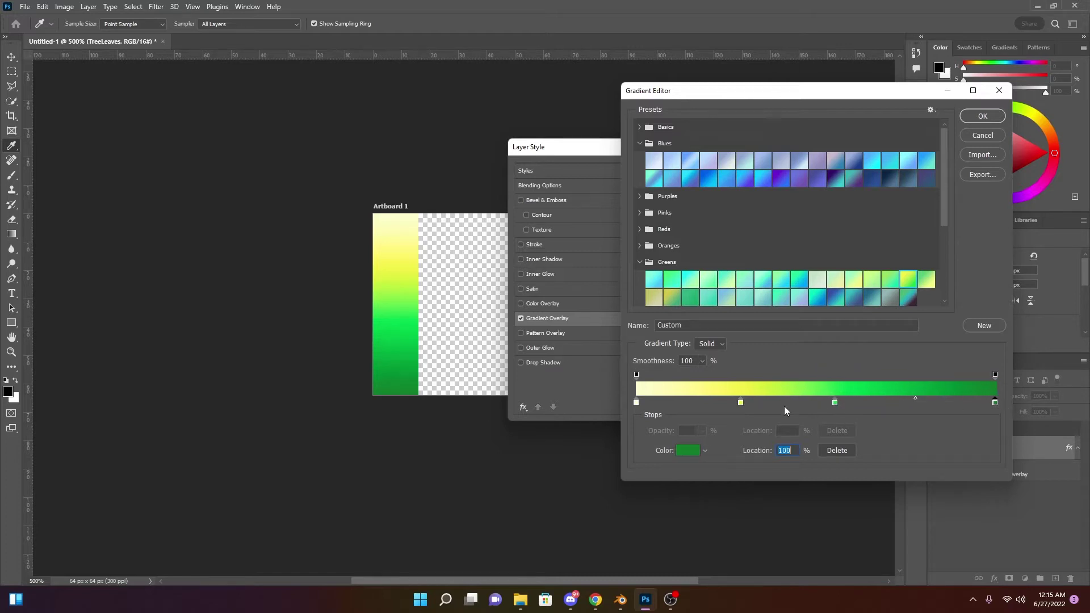
Shift the 100% stop's colour to a cooler, darker green, #0e6a3b with hue 150°
{"action": "double_click", "coordinate": [995, 403]}
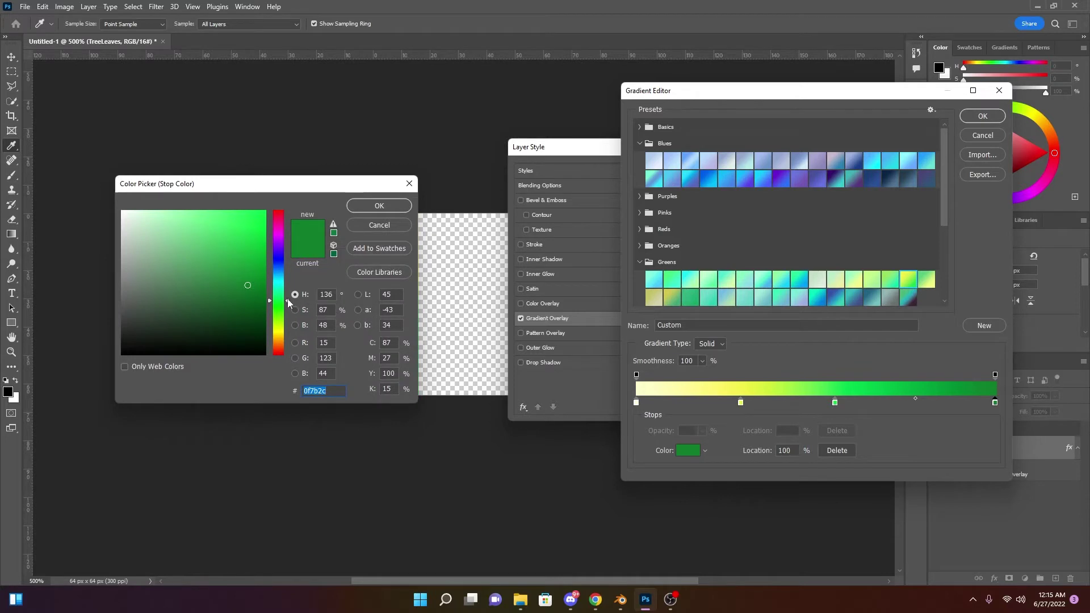
{"action": "mouse_move", "coordinate": [287, 301]}
{"action": "left_mouse_down"}
{"action": "mouse_move", "coordinate": [292, 325]}
{"action": "mouse_move", "coordinate": [290, 292]}
{"action": "mouse_move", "coordinate": [289, 302]}
{"action": "mouse_move", "coordinate": [246, 295]}
{"action": "left_mouse_up"}
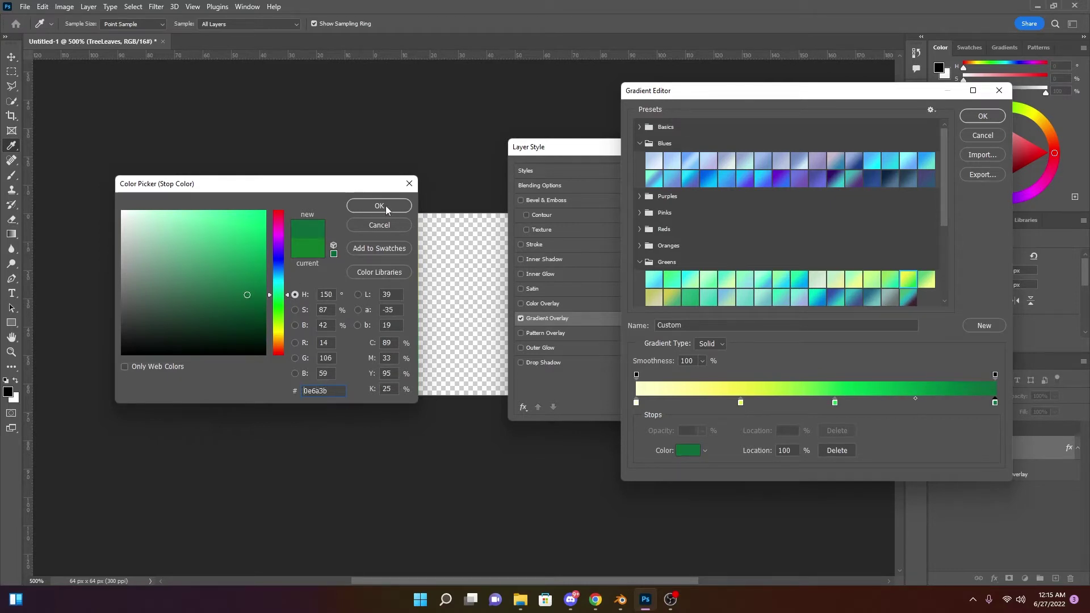
{"action": "left_click", "coordinate": [385, 206]}
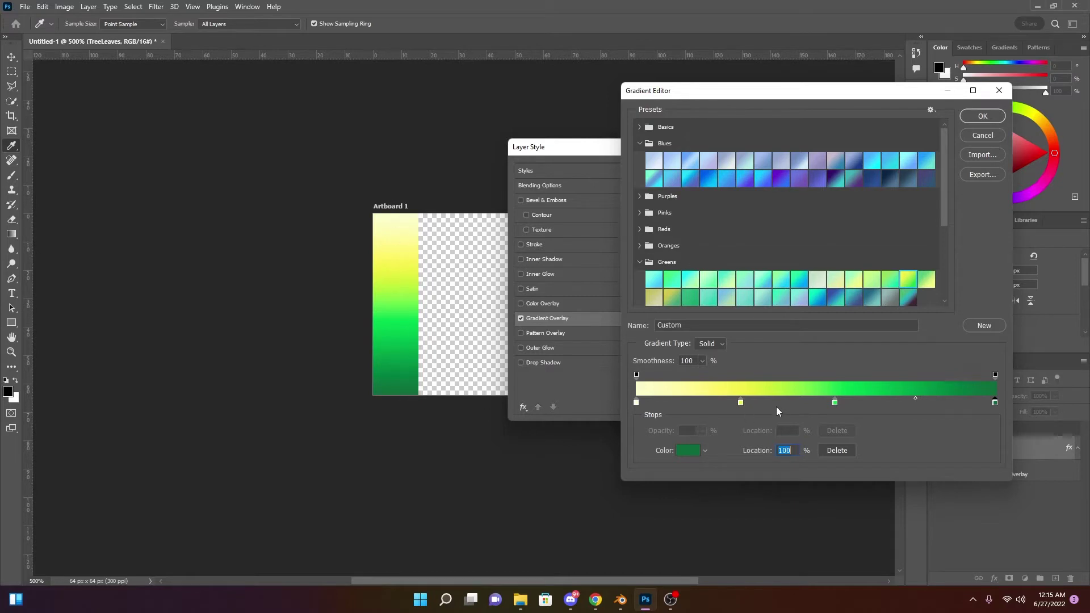
Recolour the gradient's 55% stop to a slightly darker, softer green, #2bc954
{"action": "left_click", "coordinate": [834, 402]}
{"action": "double_click", "coordinate": [835, 402]}
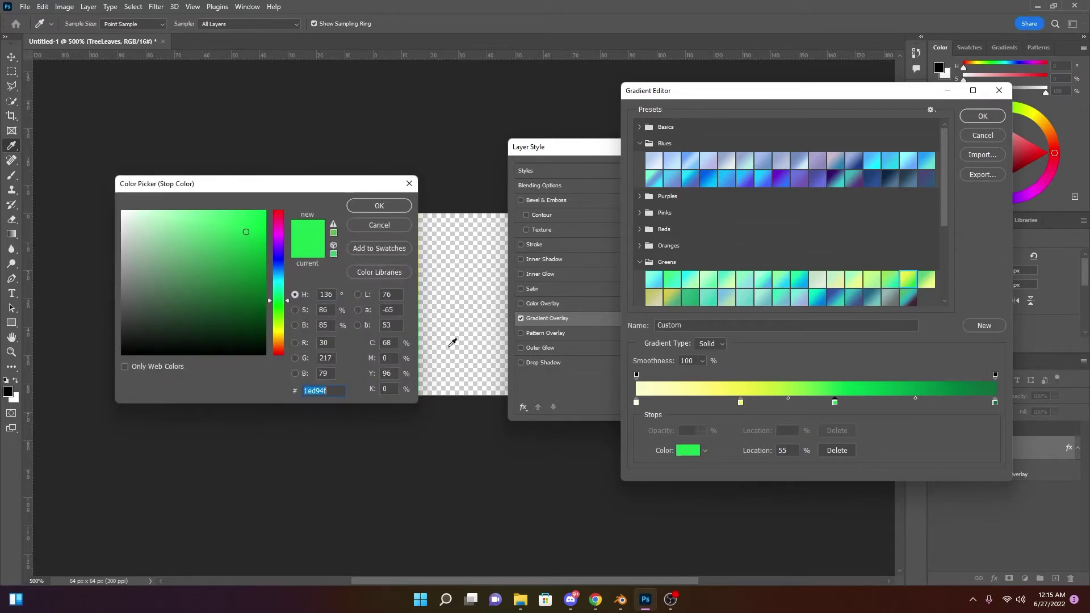
{"action": "type", "text": "2bc954"}
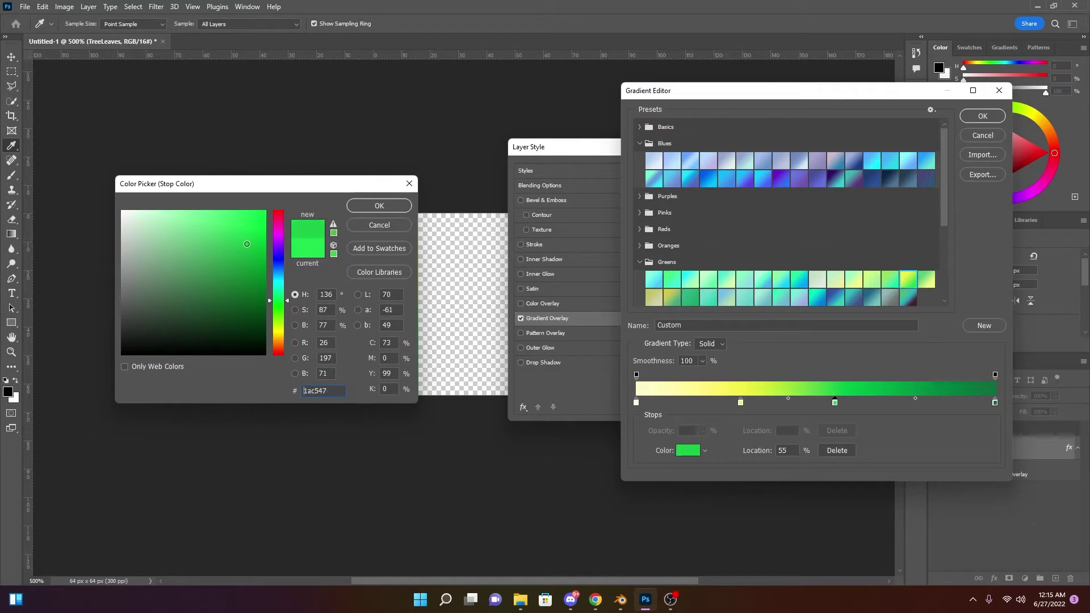
{"action": "left_click", "coordinate": [237, 246]}
{"action": "left_click", "coordinate": [379, 206]}
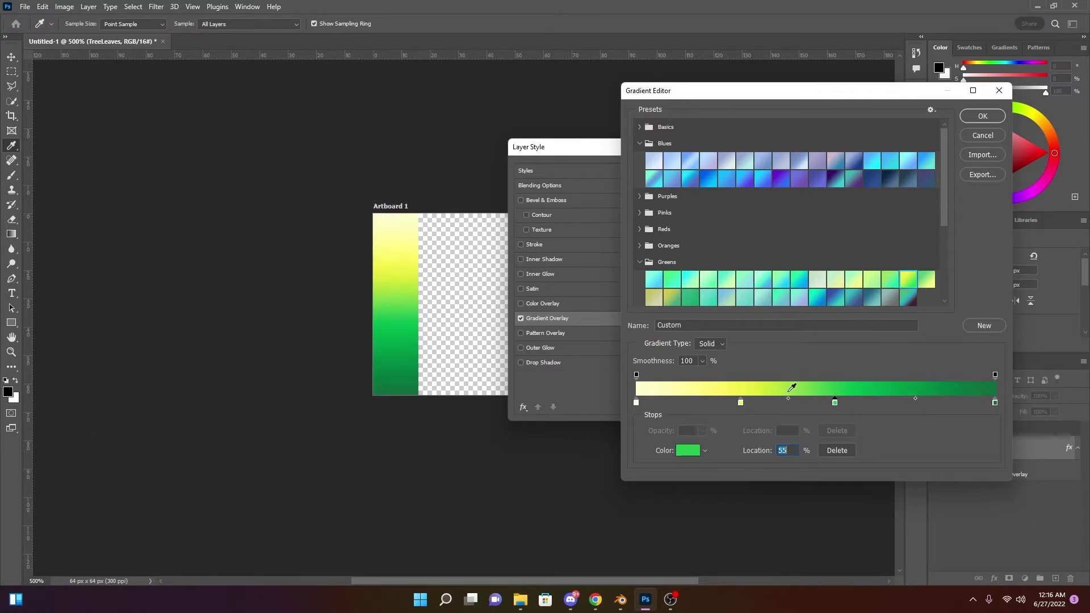
Move the yellow stop to about 25%, set the midpoint between the two green stops to 43%, and apply the gradient overlay
{"action": "mouse_move", "coordinate": [741, 403]}
{"action": "left_mouse_down"}
{"action": "mouse_move", "coordinate": [767, 398]}
{"action": "mouse_move", "coordinate": [750, 398]}
{"action": "left_mouse_up"}
{"action": "left_click_drag", "start_coordinate": [759, 398], "coordinate": [768, 398]}
{"action": "left_click", "coordinate": [994, 402]}
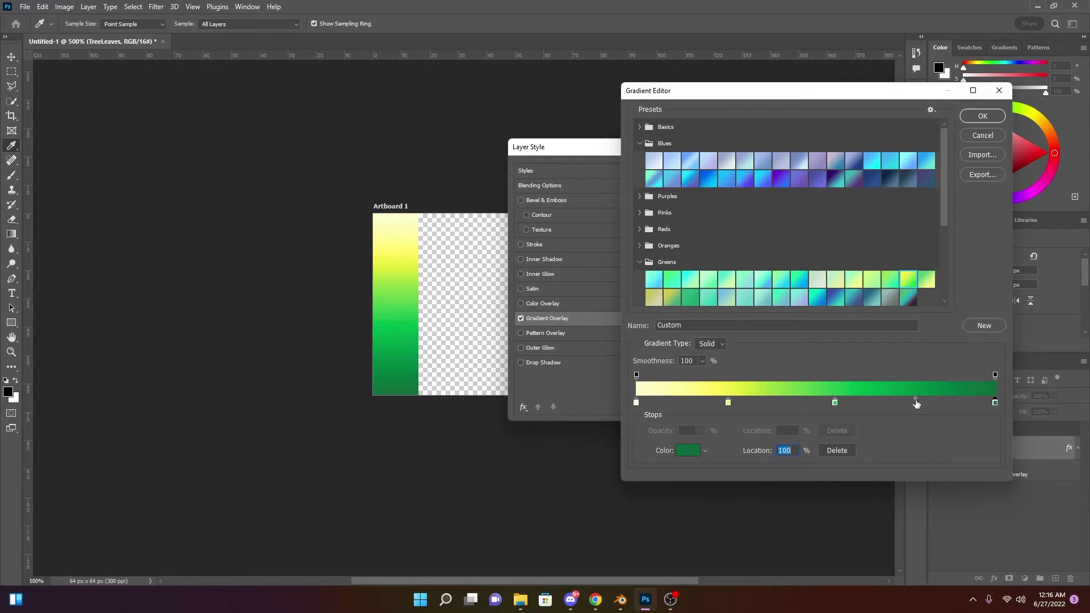
{"action": "left_click_drag", "start_coordinate": [915, 398], "coordinate": [787, 406]}
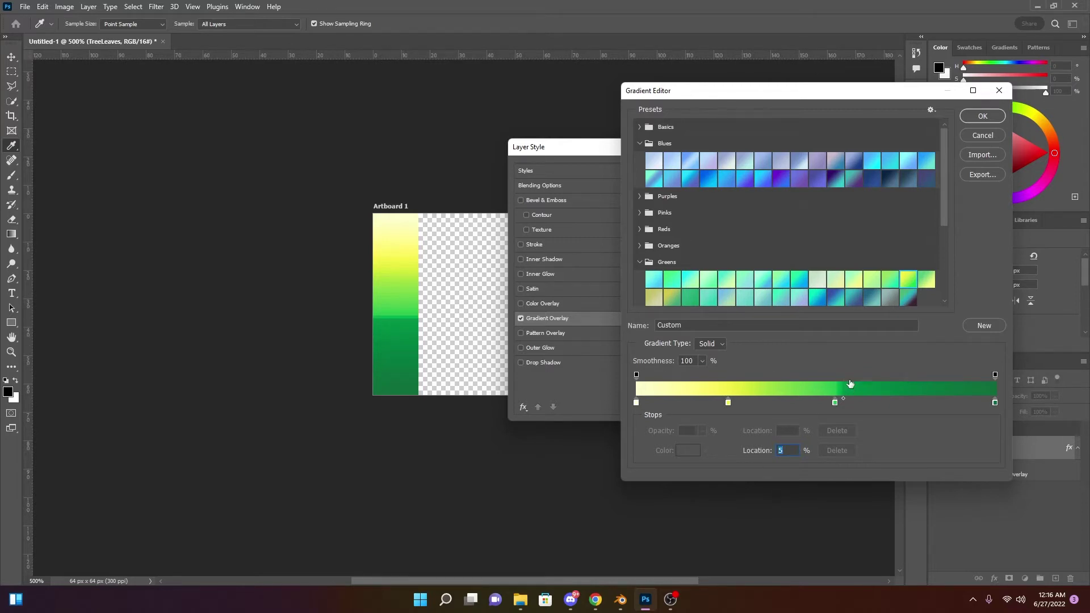
{"action": "left_click_drag", "start_coordinate": [844, 399], "coordinate": [887, 399]}
{"action": "left_click_drag", "start_coordinate": [958, 400], "coordinate": [905, 404]}
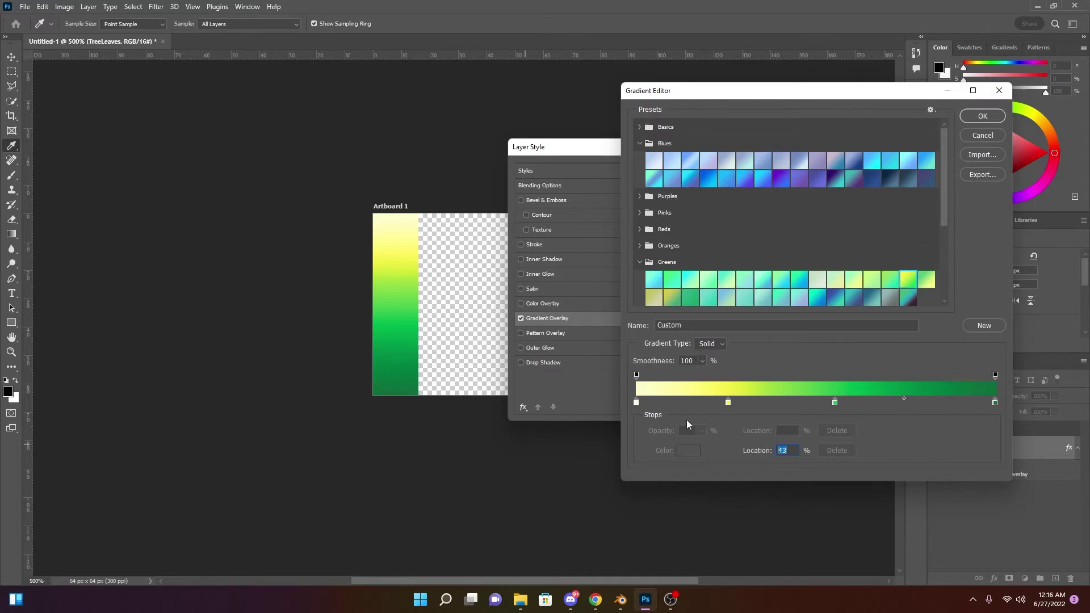
{"action": "left_click", "coordinate": [982, 116]}
{"action": "left_click", "coordinate": [910, 170]}
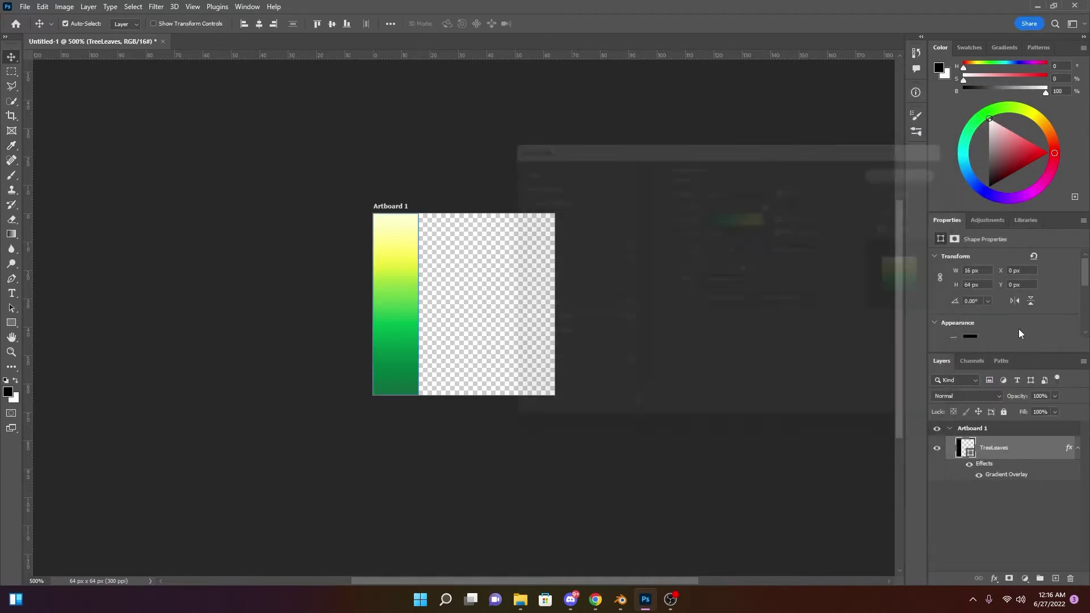
Duplicate the TreeLeaves layer as a new layer named Grass
{"action": "right_click", "coordinate": [1015, 448]}
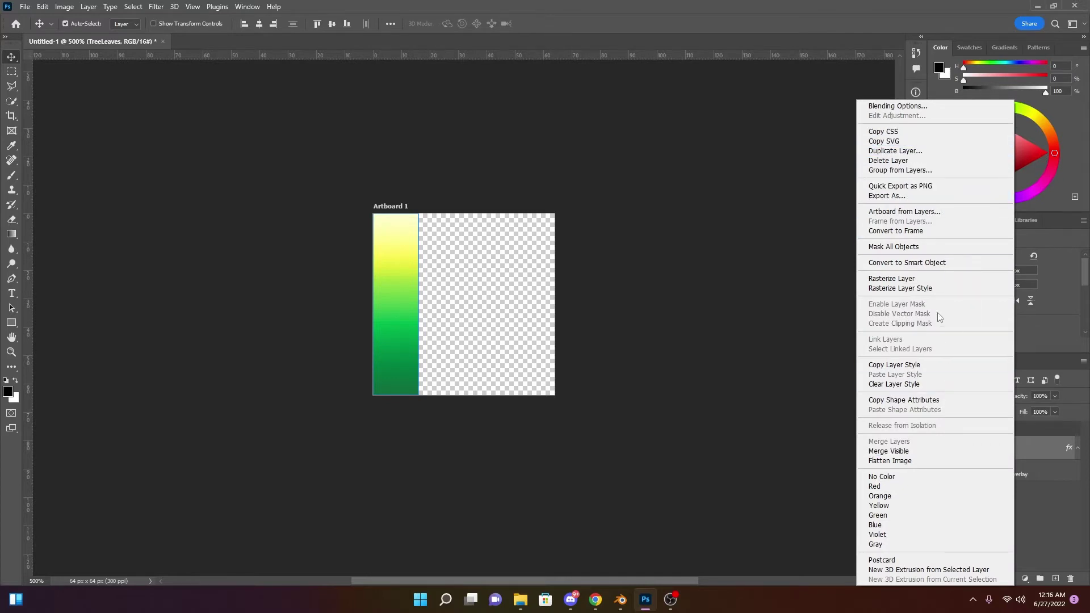
{"action": "right_click", "coordinate": [1028, 451]}
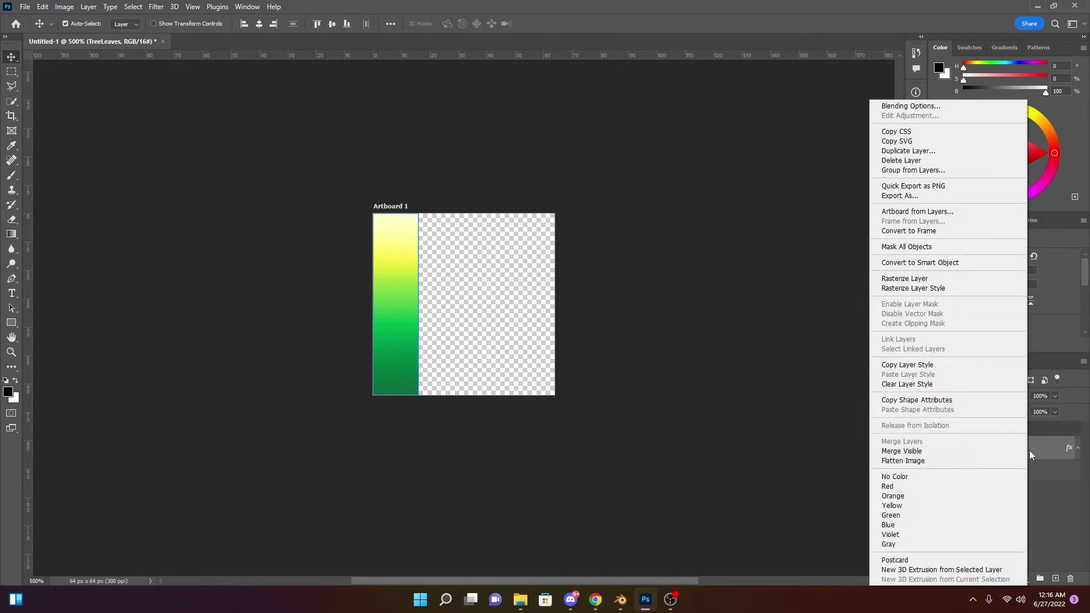
{"action": "left_click", "coordinate": [928, 151]}
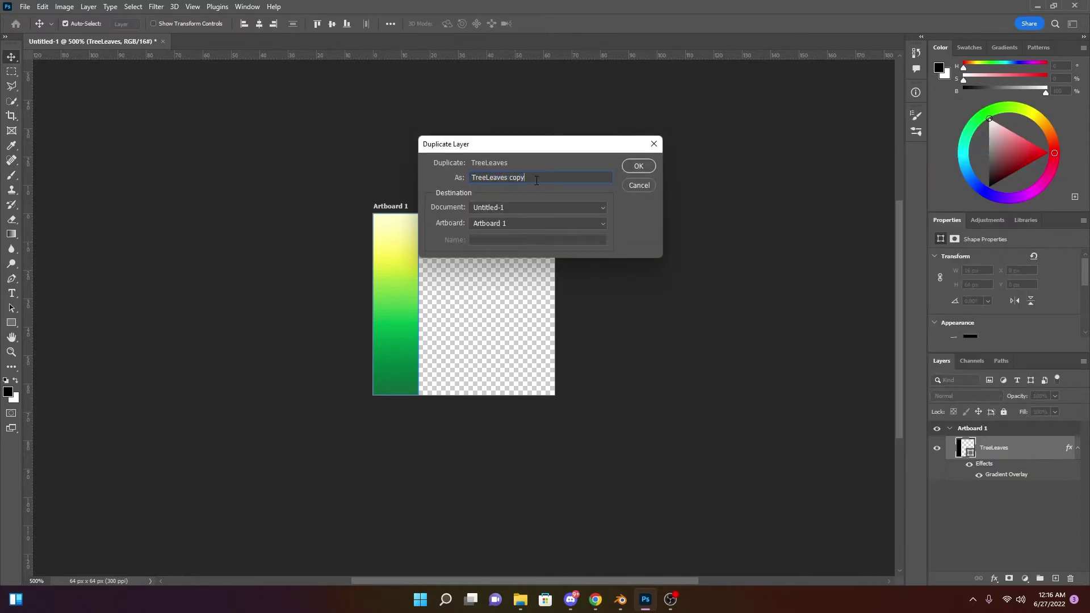
{"action": "type", "text": "Grass"}
{"action": "key", "text": "Return"}
Examine the podium's ground surface around the tree in Blender from several angles and return to Photoshop
{"action": "left_click", "coordinate": [620, 599]}
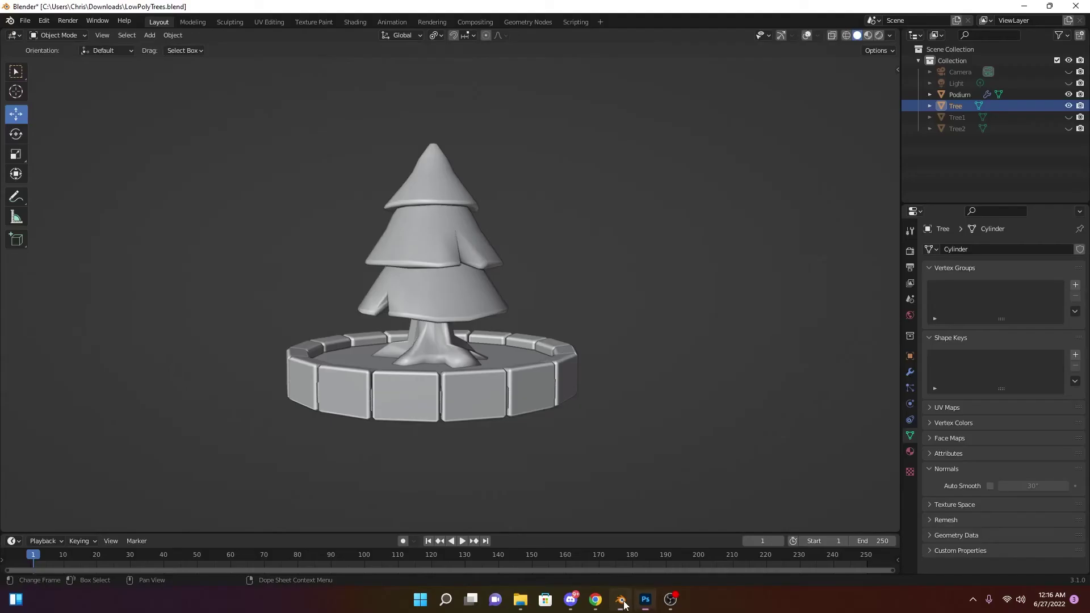
{"action": "middle_click_drag", "start_coordinate": [469, 397], "coordinate": [475, 373]}
{"action": "scroll", "coordinate": [451, 409], "scroll_direction": "up", "scroll_amount": 5}
{"action": "middle_click_drag", "start_coordinate": [443, 450], "coordinate": [528, 419]}
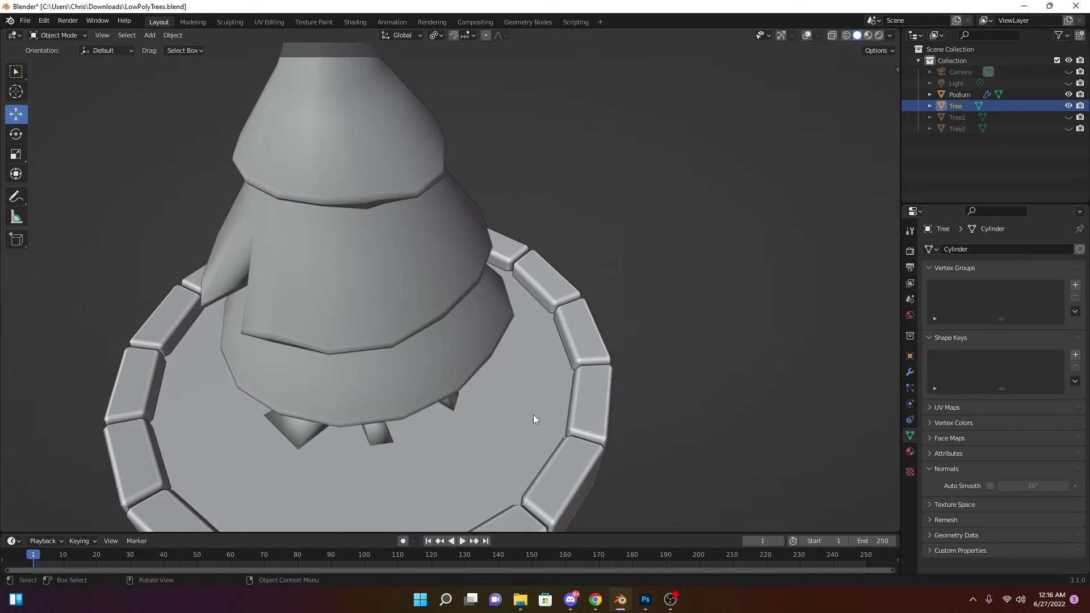
{"action": "scroll", "coordinate": [528, 419], "scroll_direction": "down", "scroll_amount": 6}
{"action": "middle_click_drag", "start_coordinate": [452, 391], "coordinate": [403, 355]}
{"action": "scroll", "coordinate": [422, 329], "scroll_direction": "up", "scroll_amount": 4}
{"action": "scroll", "coordinate": [430, 352], "scroll_direction": "up", "scroll_amount": 1}
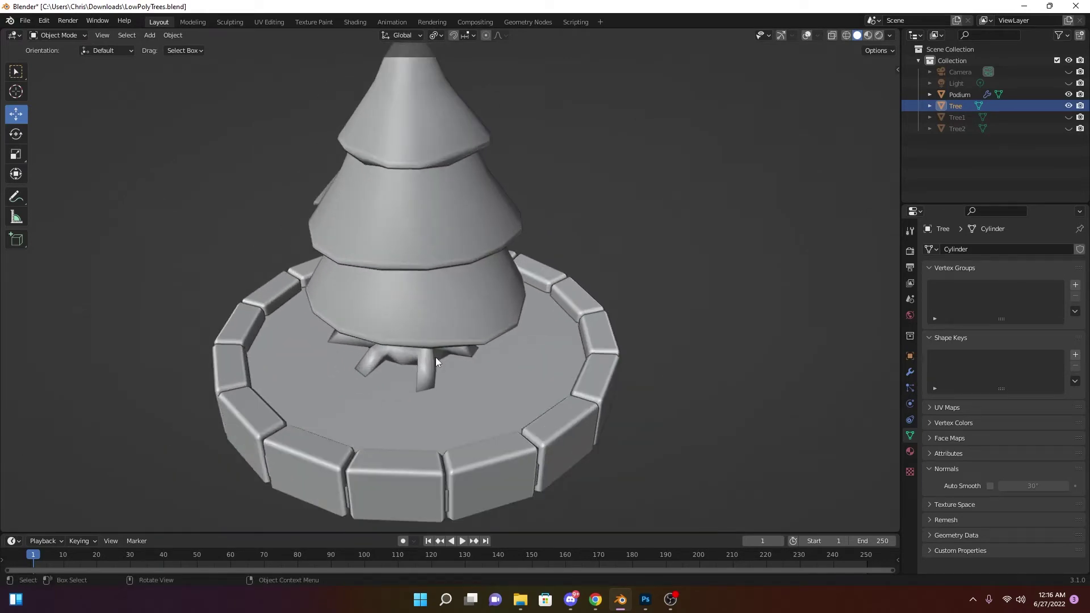
{"action": "scroll", "coordinate": [443, 360], "scroll_direction": "down", "scroll_amount": 3}
{"action": "mouse_move", "coordinate": [651, 607]}
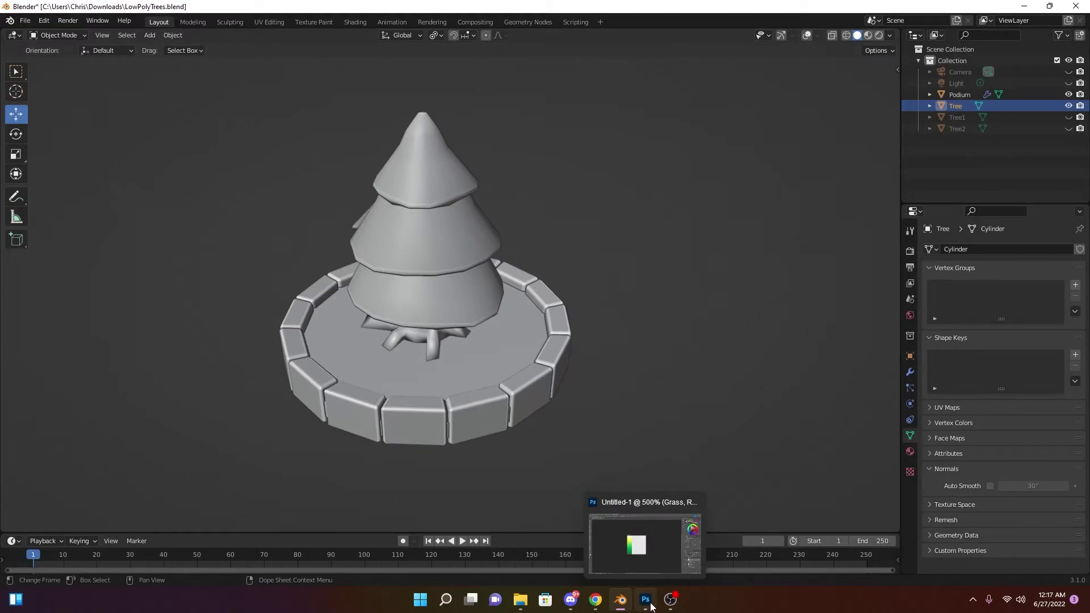
{"action": "left_click", "coordinate": [653, 554]}
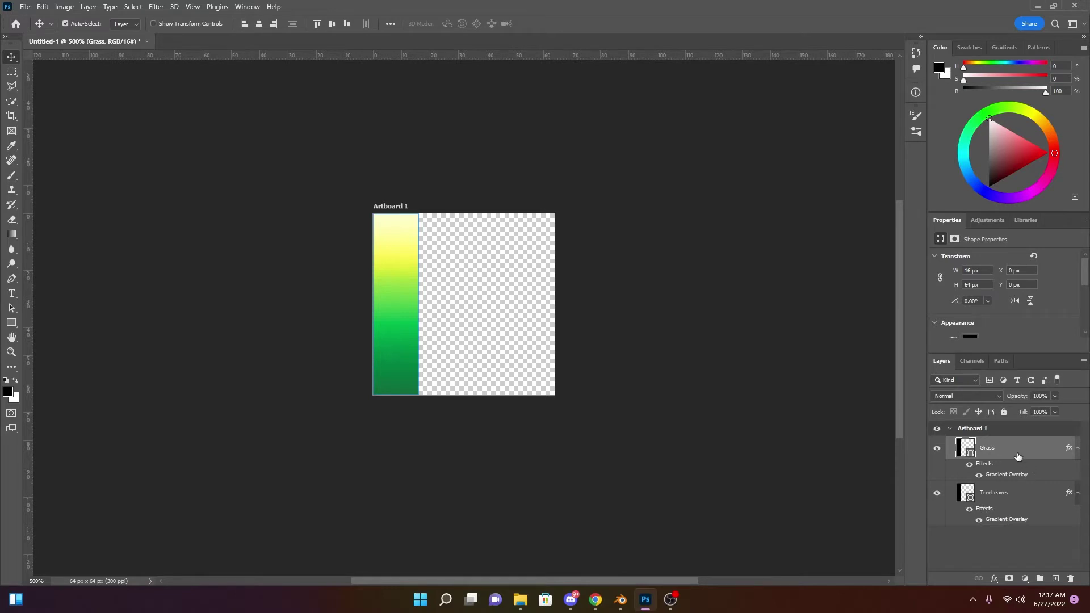
Move the Grass shape off the TreeLeaves strip and resize it to 28 × 26 px in the artboard's lower-right corner
{"action": "left_click_drag", "start_coordinate": [412, 320], "coordinate": [481, 316], "text": "alt"}
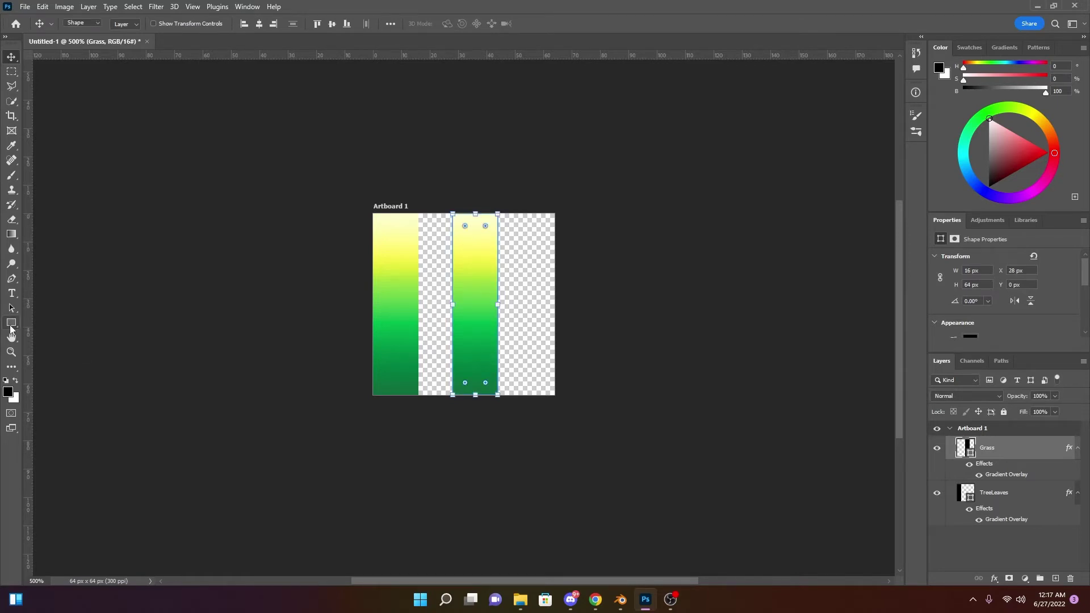
{"action": "left_click", "coordinate": [11, 323]}
{"action": "left_click_drag", "start_coordinate": [475, 214], "coordinate": [482, 322]}
{"action": "left_click_drag", "start_coordinate": [498, 359], "coordinate": [546, 360]}
{"action": "left_click_drag", "start_coordinate": [450, 360], "coordinate": [475, 360]}
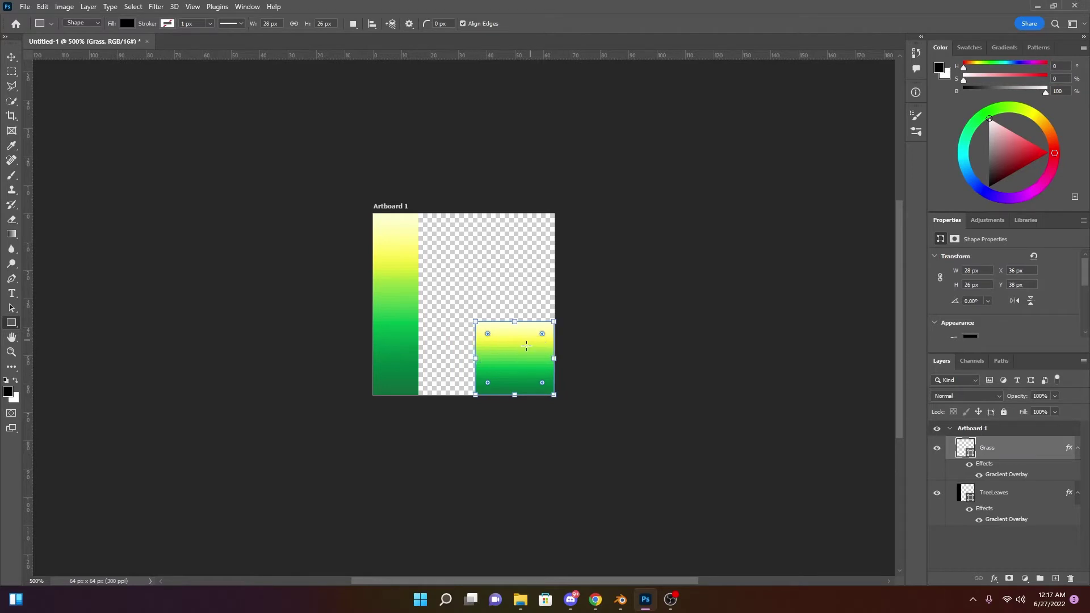
Open the Grass layer's gradient overlay settings and turn off dithering
{"action": "double_click", "coordinate": [1020, 475]}
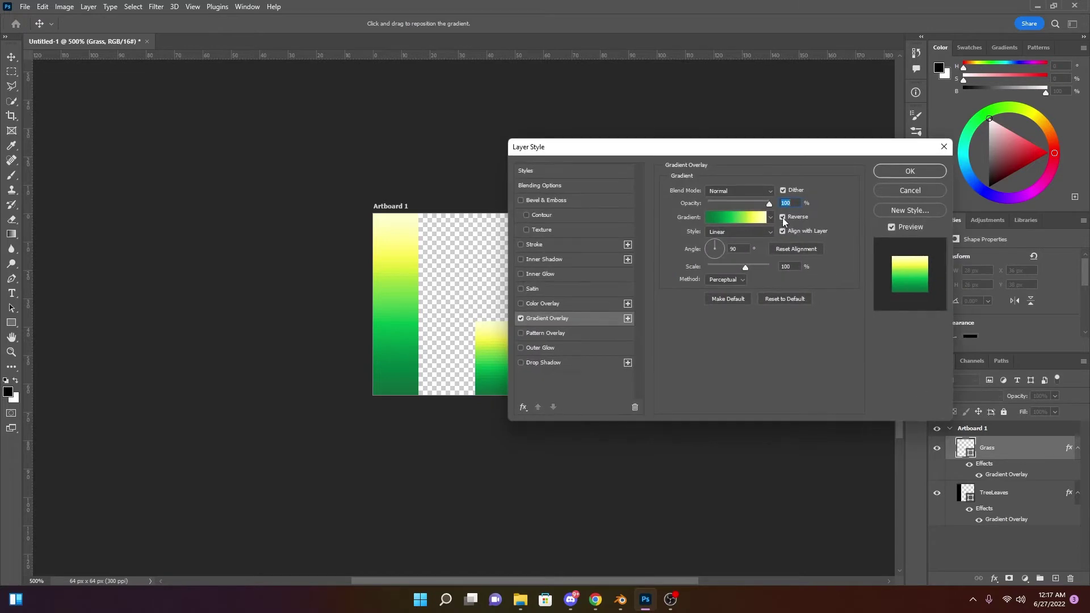
{"action": "left_click_drag", "start_coordinate": [763, 154], "coordinate": [828, 118]}
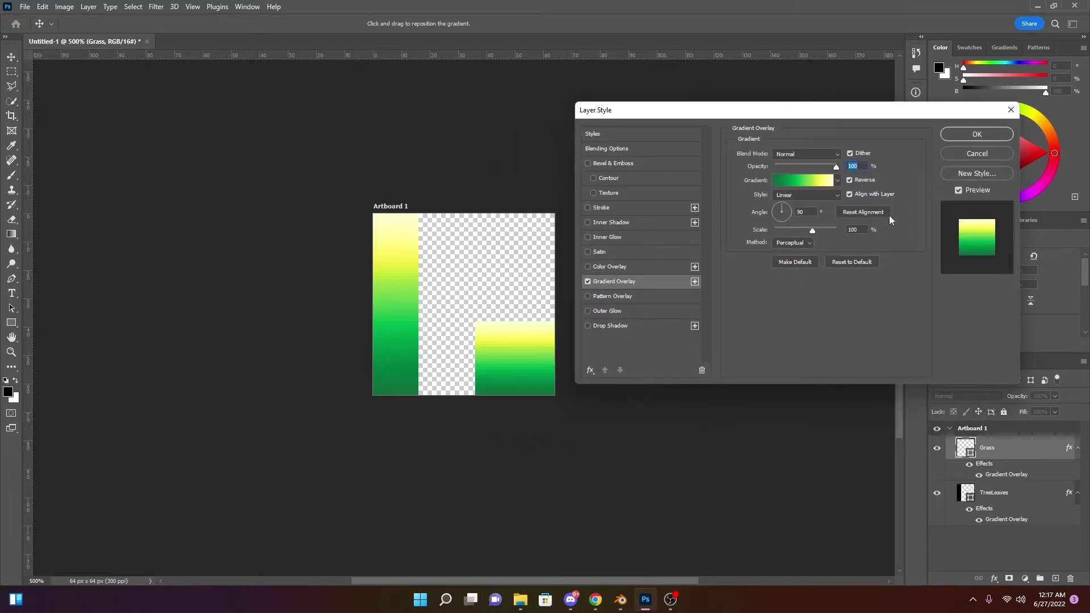
{"action": "left_click", "coordinate": [850, 153]}
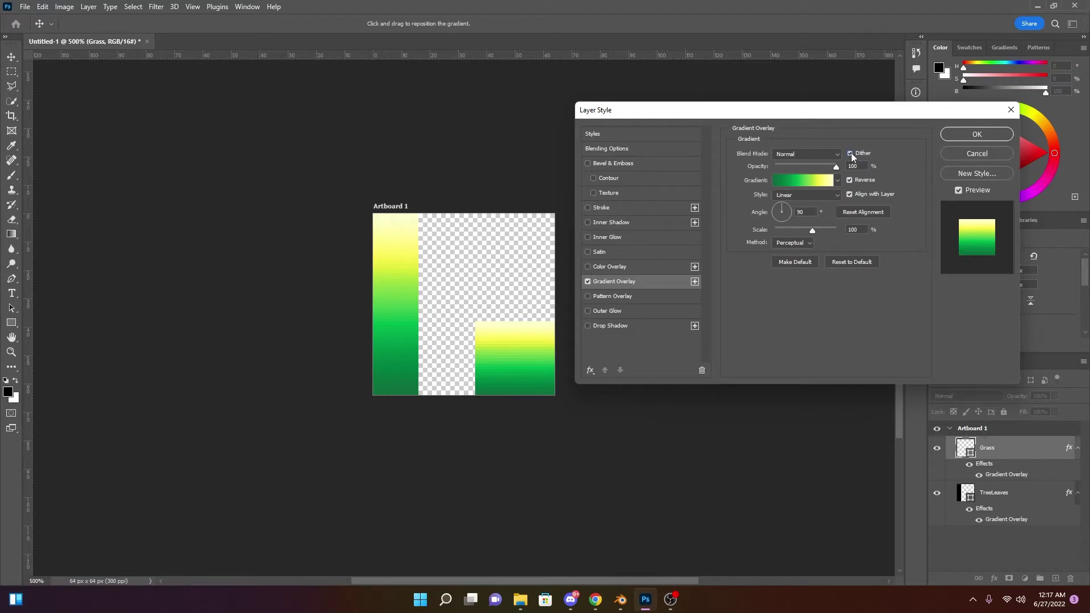
{"action": "left_click", "coordinate": [850, 153]}
{"action": "scroll", "coordinate": [520, 391], "scroll_direction": "up", "scroll_amount": 1}
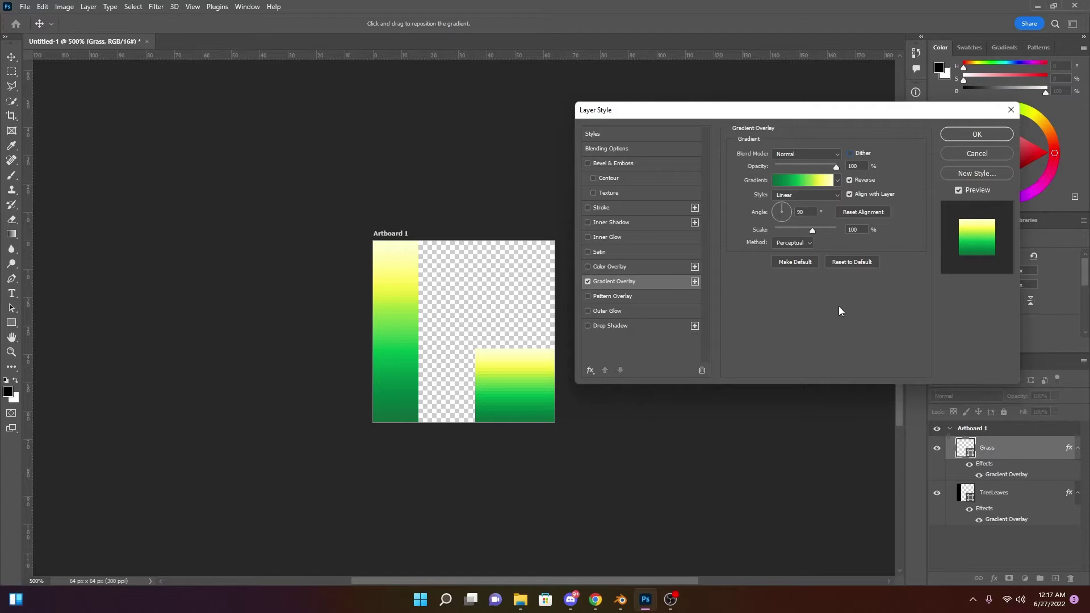
Set the Grass gradient overlay to Radial style at 150% scale and compare it with the podium in Blender
{"action": "left_click", "coordinate": [836, 196]}
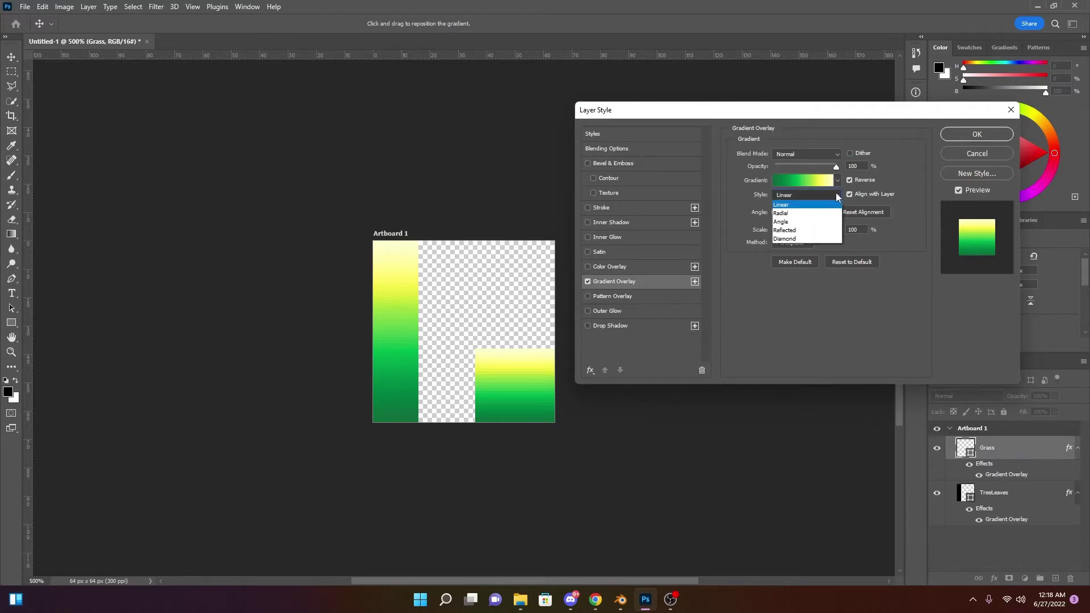
{"action": "left_click", "coordinate": [819, 214]}
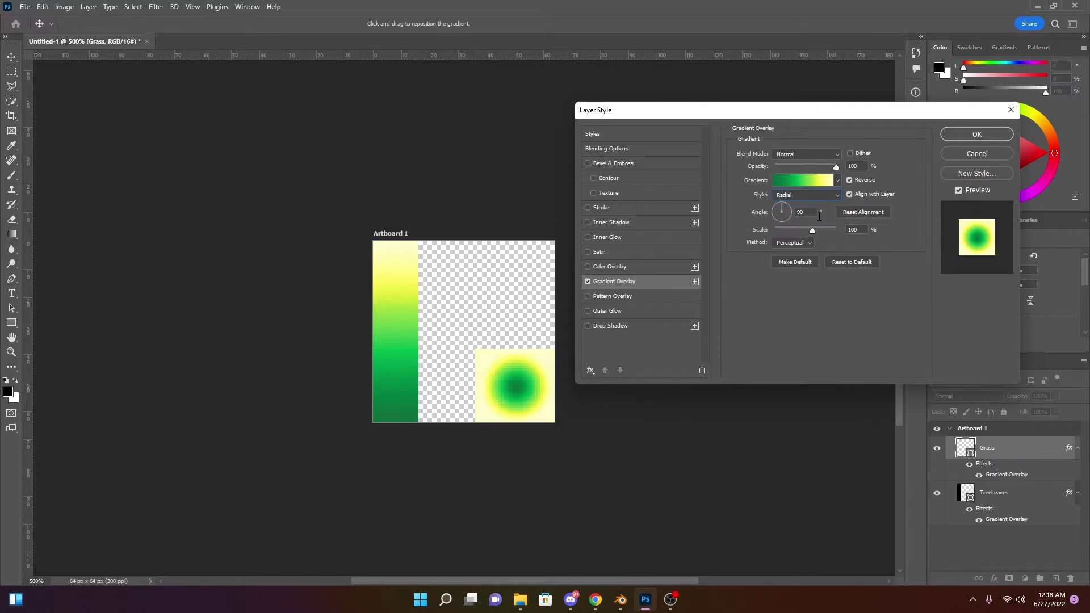
{"action": "left_click_drag", "start_coordinate": [811, 230], "coordinate": [838, 230]}
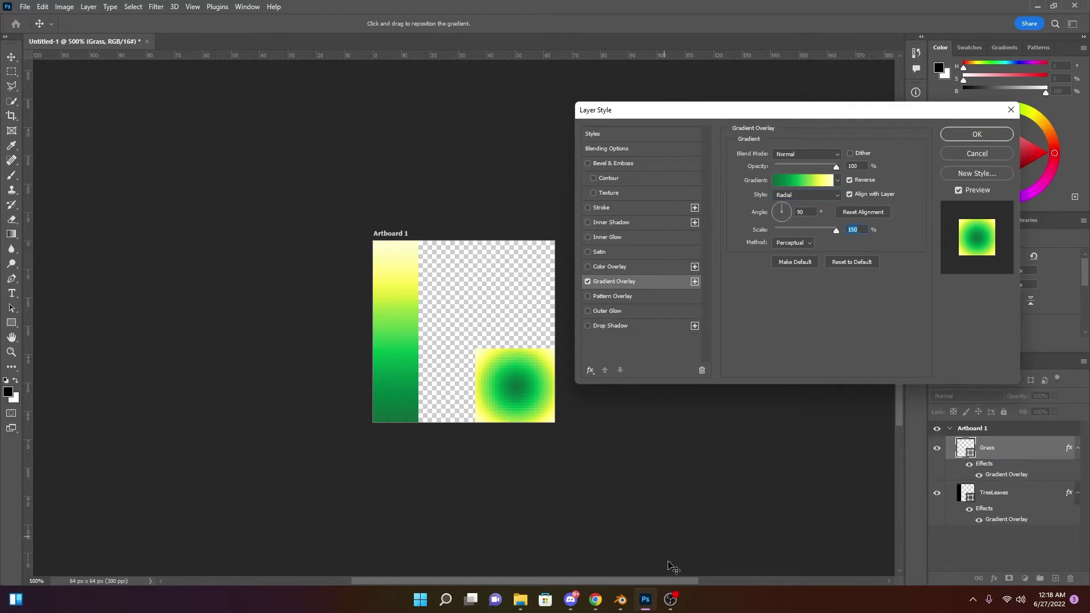
{"action": "mouse_move", "coordinate": [644, 608]}
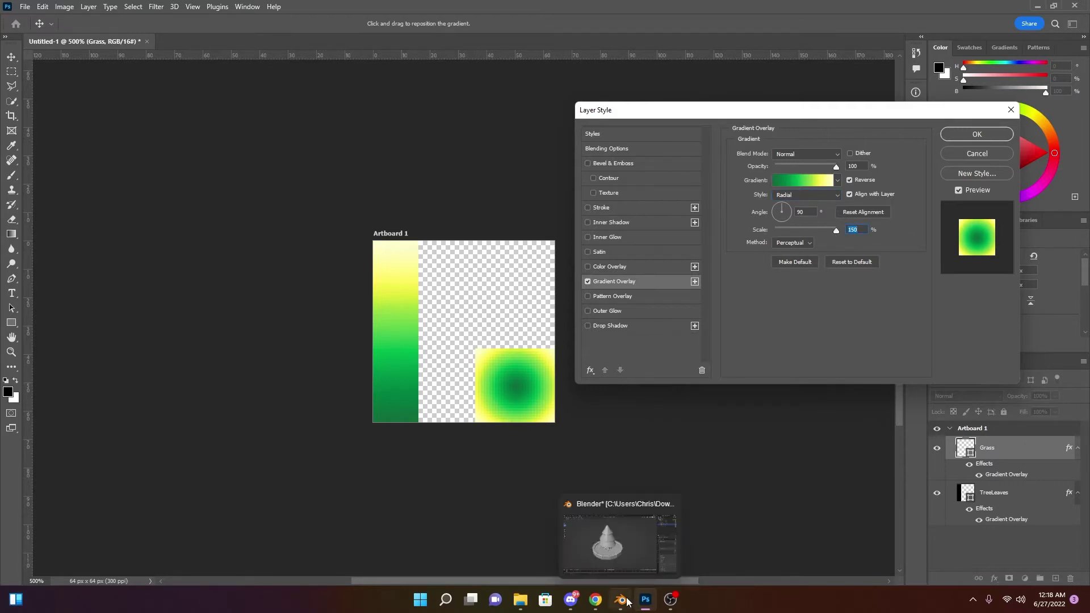
{"action": "left_click", "coordinate": [620, 599]}
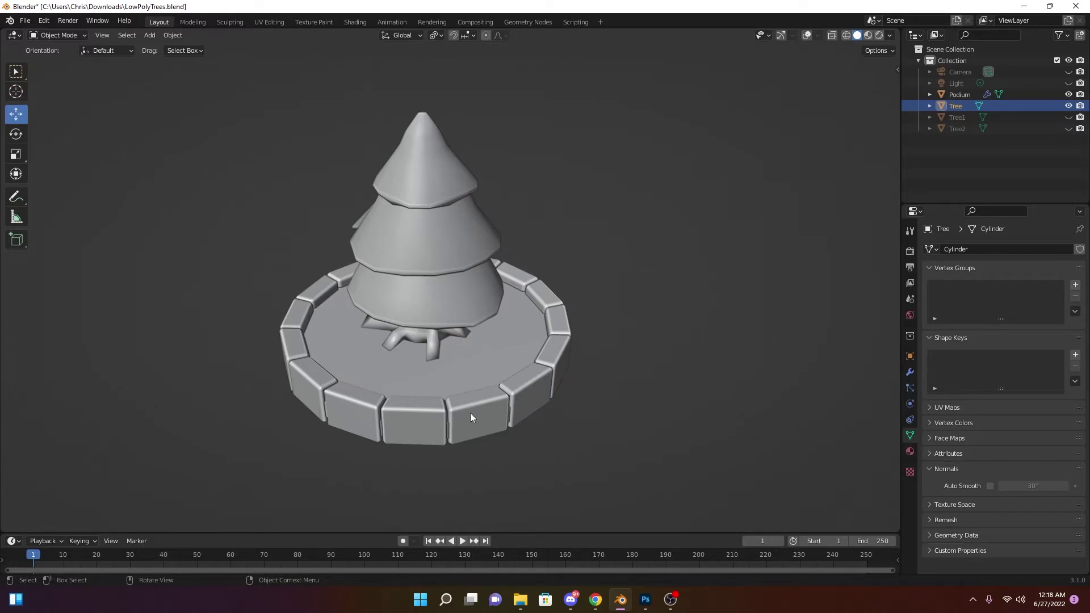
{"action": "left_click", "coordinate": [646, 599]}
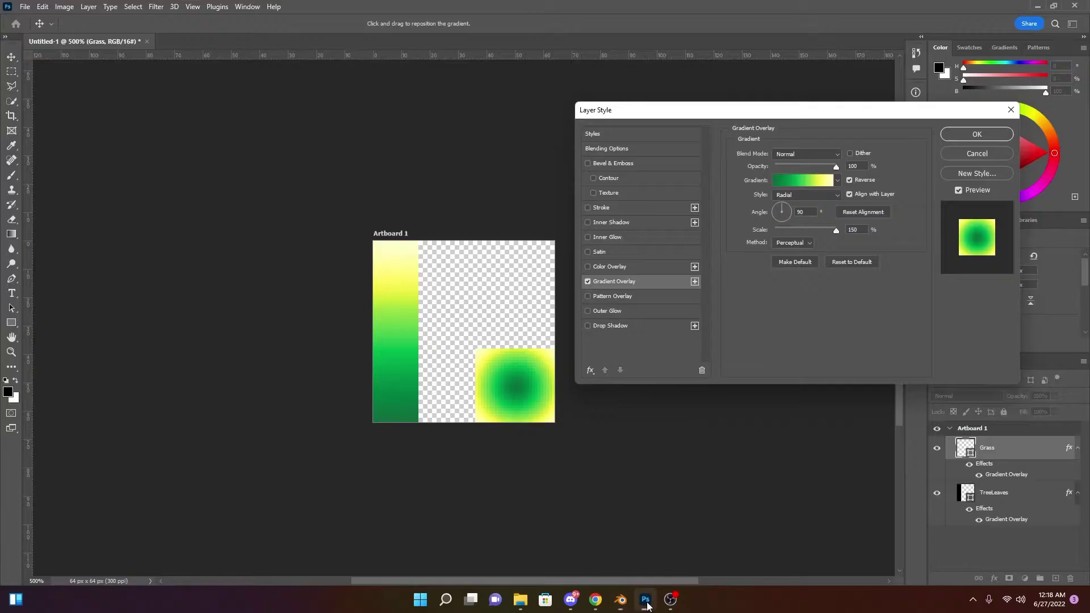
Recolour the Grass gradient's pale yellow end stop with the sampled dark green, move it to 1%, and recheck the podium in Blender
{"action": "left_click", "coordinate": [810, 180]}
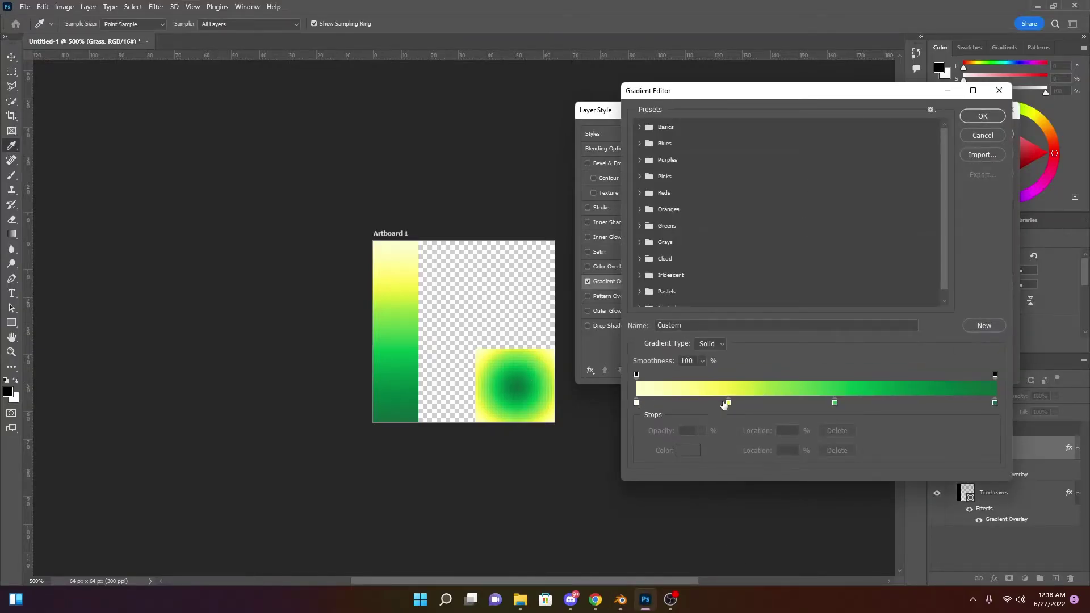
{"action": "double_click", "coordinate": [635, 403]}
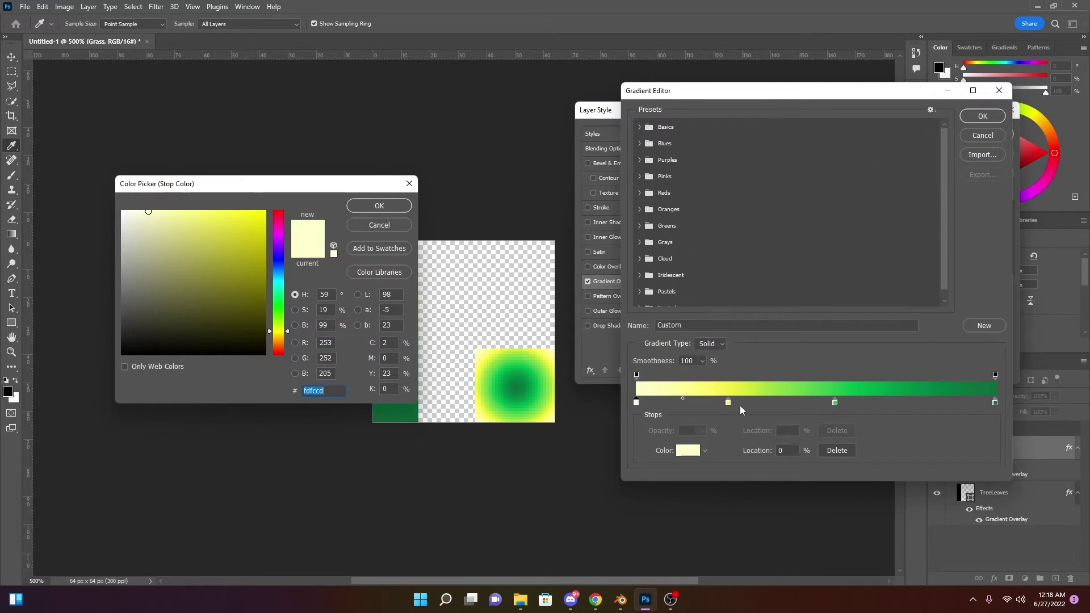
{"action": "key", "text": "Return"}
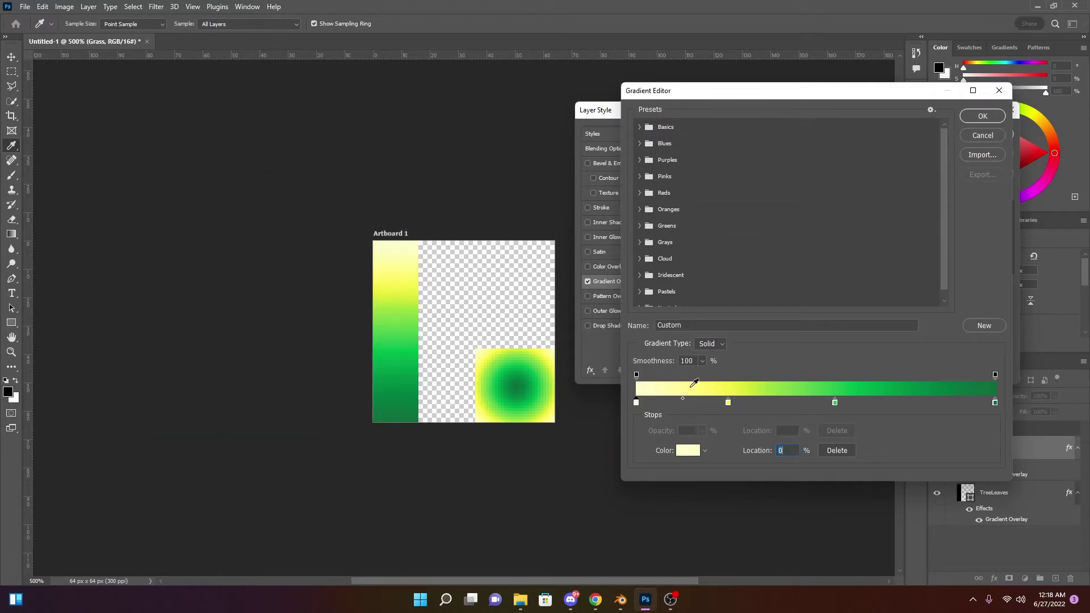
{"action": "left_click", "coordinate": [828, 384]}
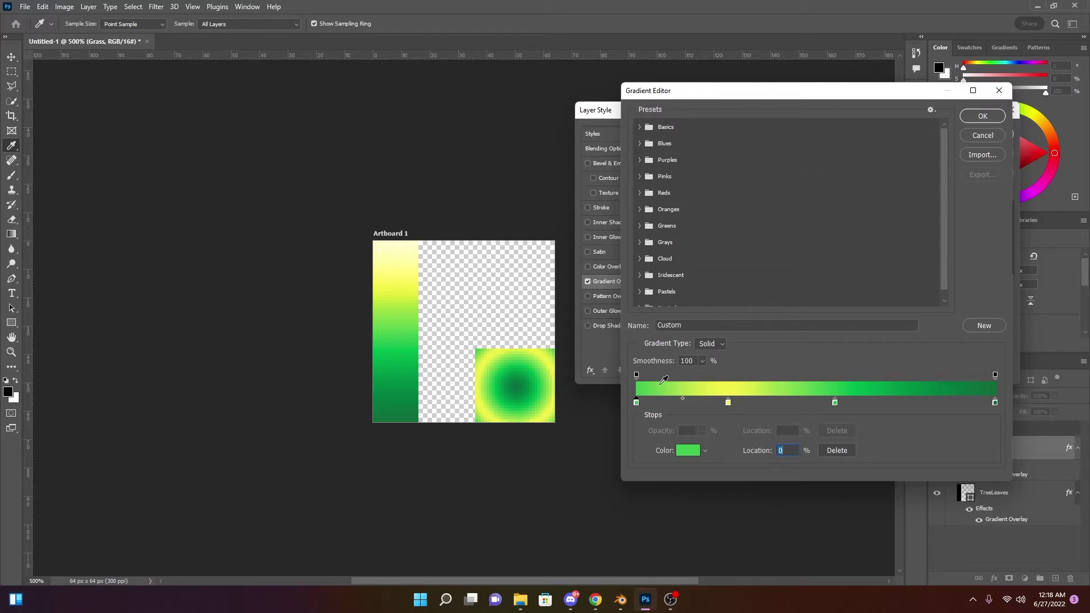
{"action": "left_click", "coordinate": [983, 387]}
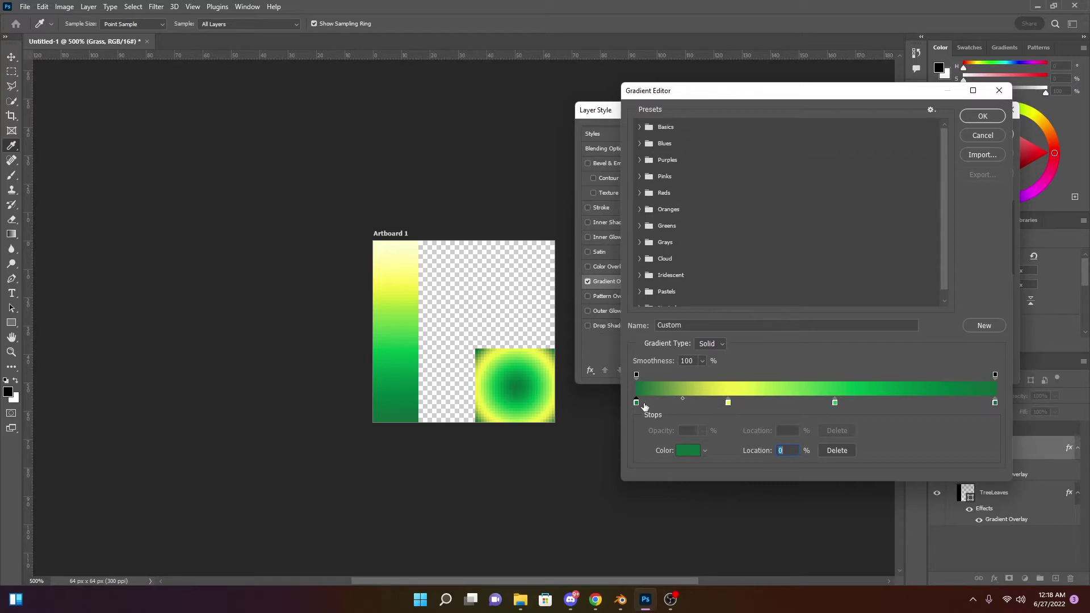
{"action": "left_click_drag", "start_coordinate": [637, 403], "coordinate": [652, 405]}
{"action": "left_click", "coordinate": [620, 600]}
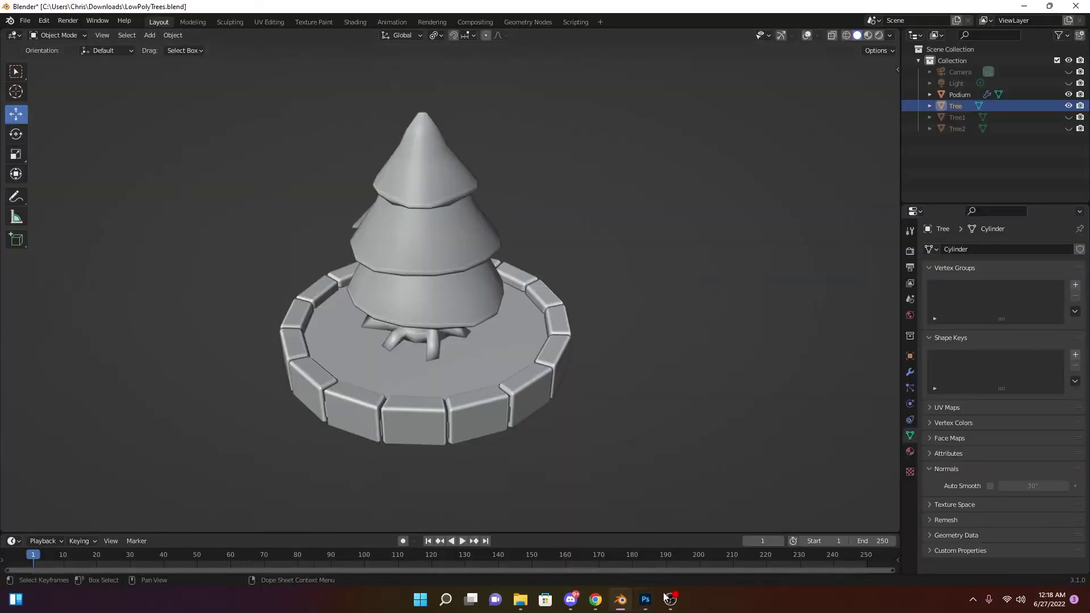
{"action": "left_click", "coordinate": [646, 599]}
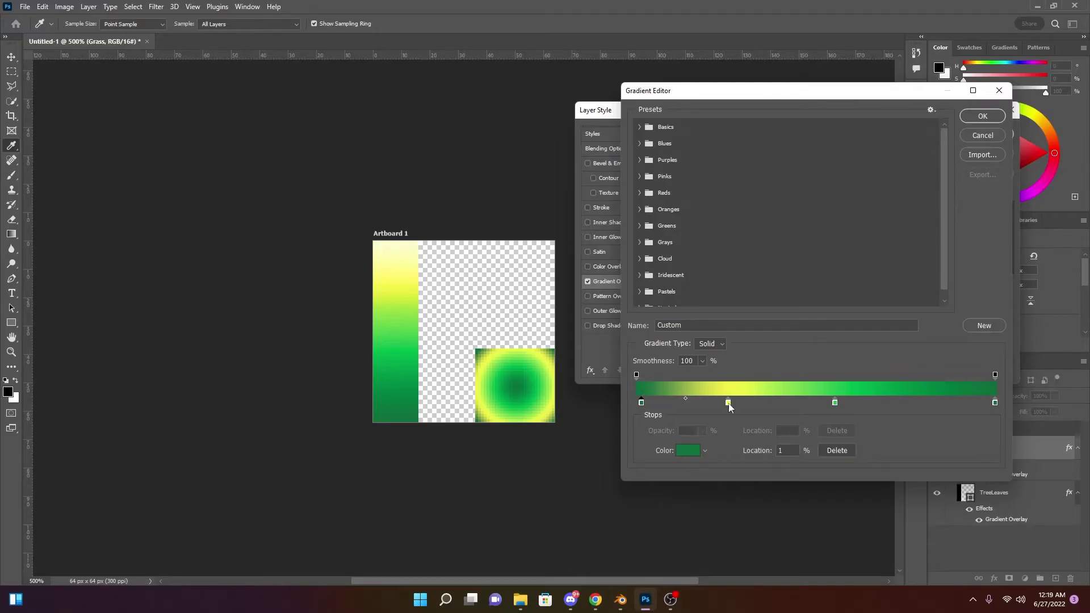
Reposition the Grass gradient's stops: yellow to about 24%, bright green to about 60%, and inner dark green to 82%
{"action": "left_click_drag", "start_coordinate": [727, 402], "coordinate": [759, 403]}
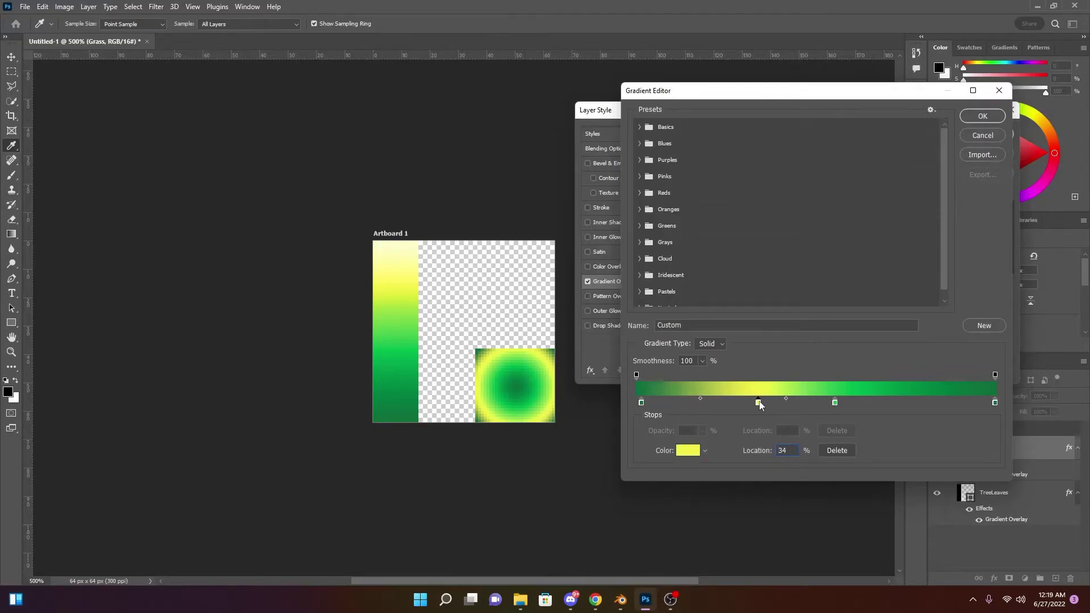
{"action": "left_click_drag", "start_coordinate": [835, 403], "coordinate": [857, 403]}
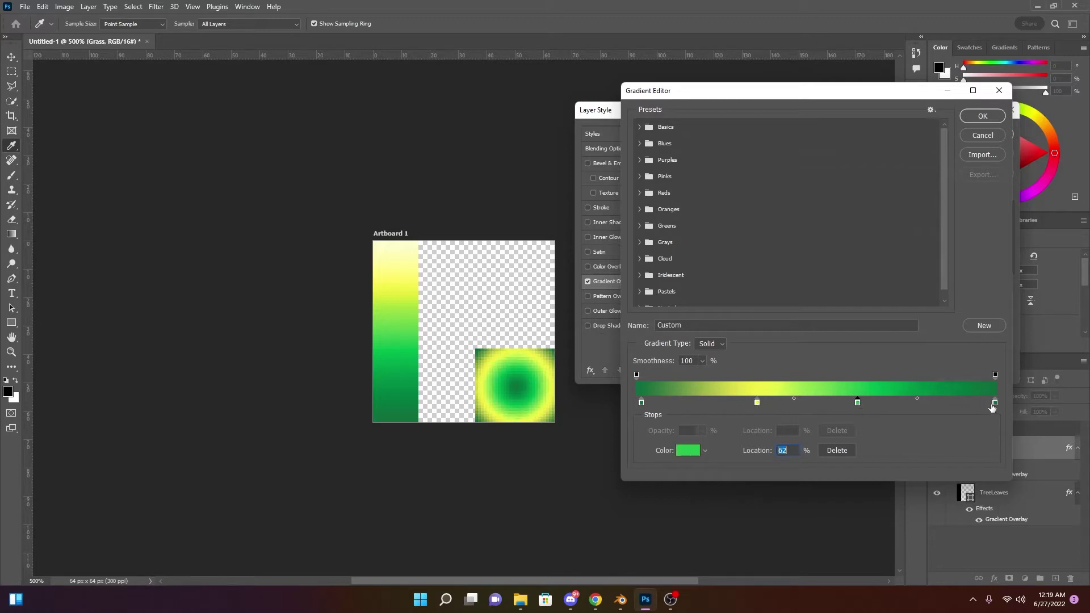
{"action": "left_click_drag", "start_coordinate": [995, 407], "coordinate": [946, 406]}
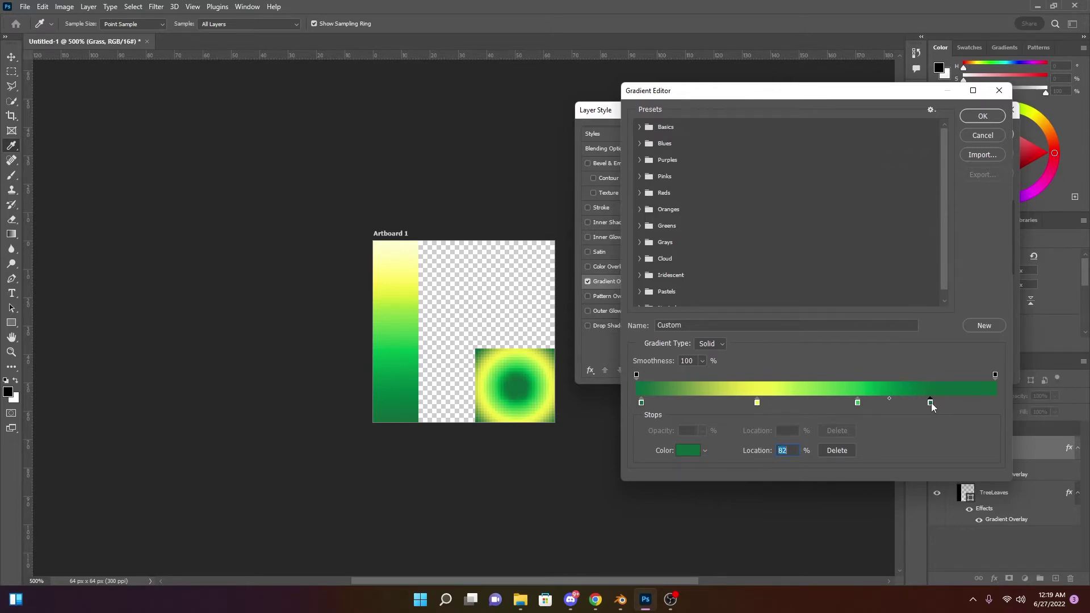
{"action": "left_click_drag", "start_coordinate": [858, 404], "coordinate": [738, 405]}
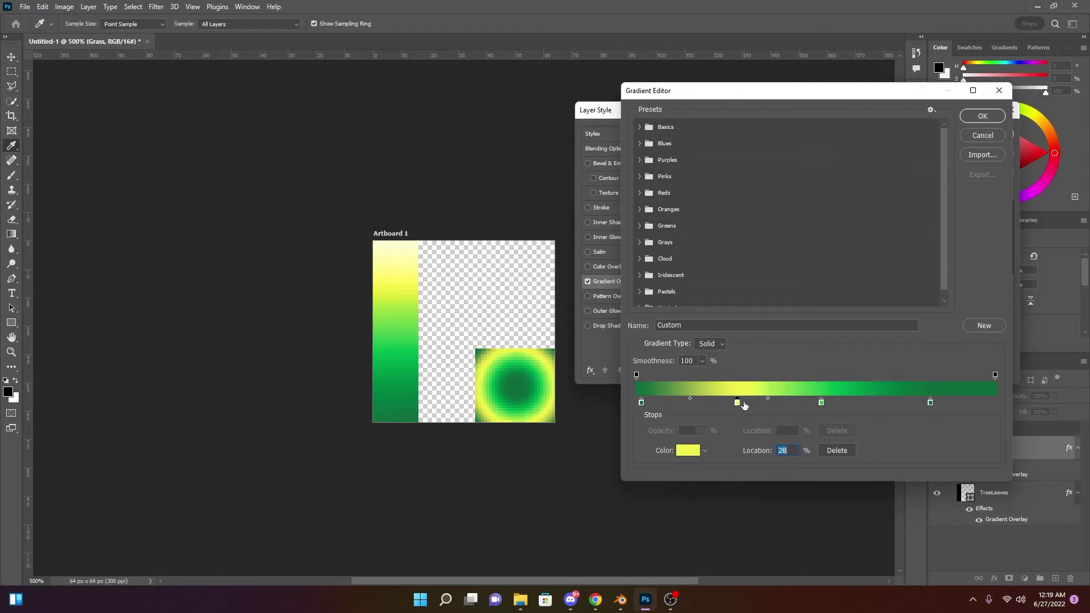
{"action": "left_click_drag", "start_coordinate": [822, 404], "coordinate": [850, 405]}
{"action": "left_click_drag", "start_coordinate": [736, 404], "coordinate": [793, 404]}
Discard the extra yellow stops, move the yellow stop to 21%, and set the midpoint between it and the bright green stop to 34%
{"action": "left_click", "coordinate": [770, 403]}
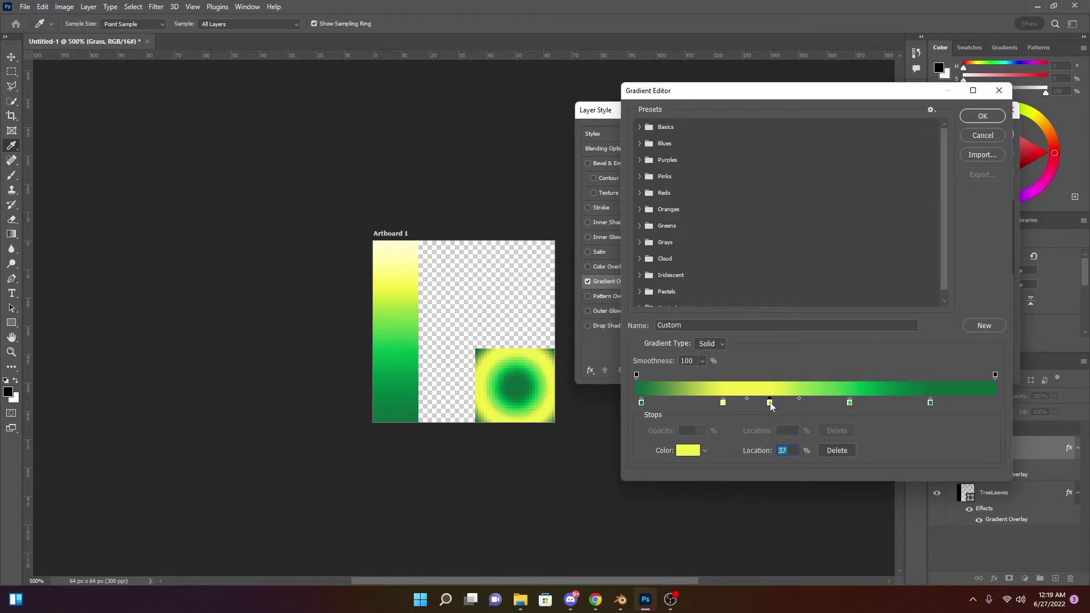
{"action": "left_click_drag", "start_coordinate": [769, 402], "coordinate": [769, 375]}
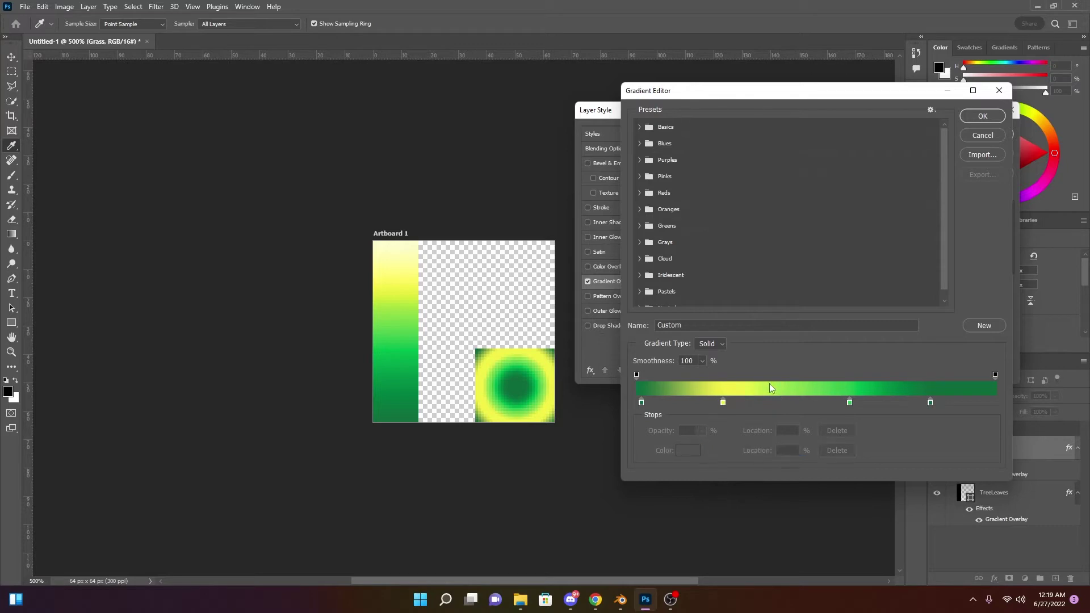
{"action": "left_click_drag", "start_coordinate": [718, 403], "coordinate": [713, 402]}
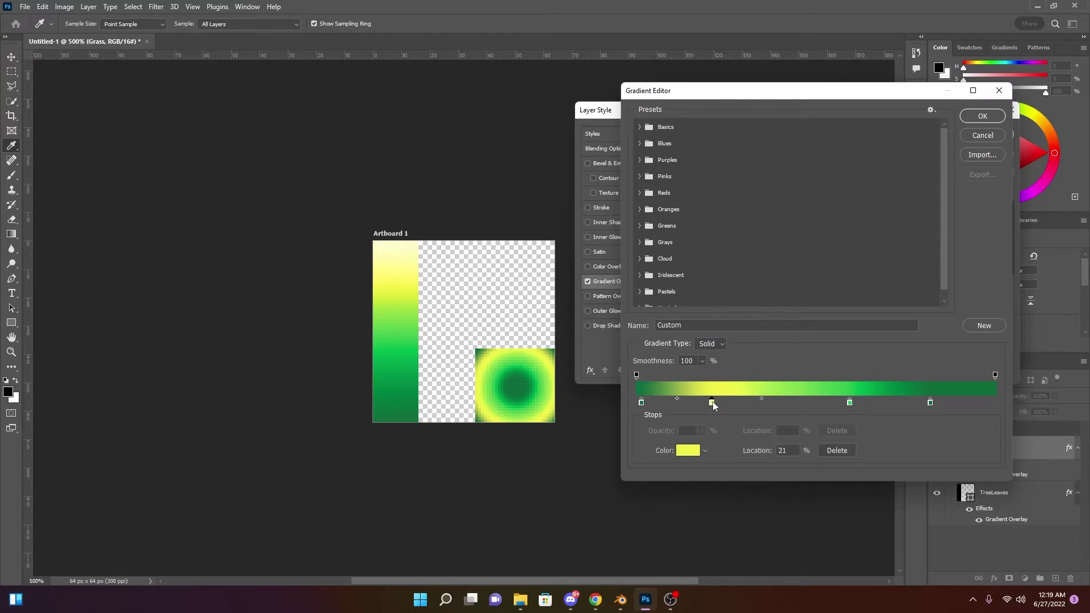
{"action": "left_click", "coordinate": [712, 401]}
{"action": "left_click_drag", "start_coordinate": [761, 397], "coordinate": [785, 398]}
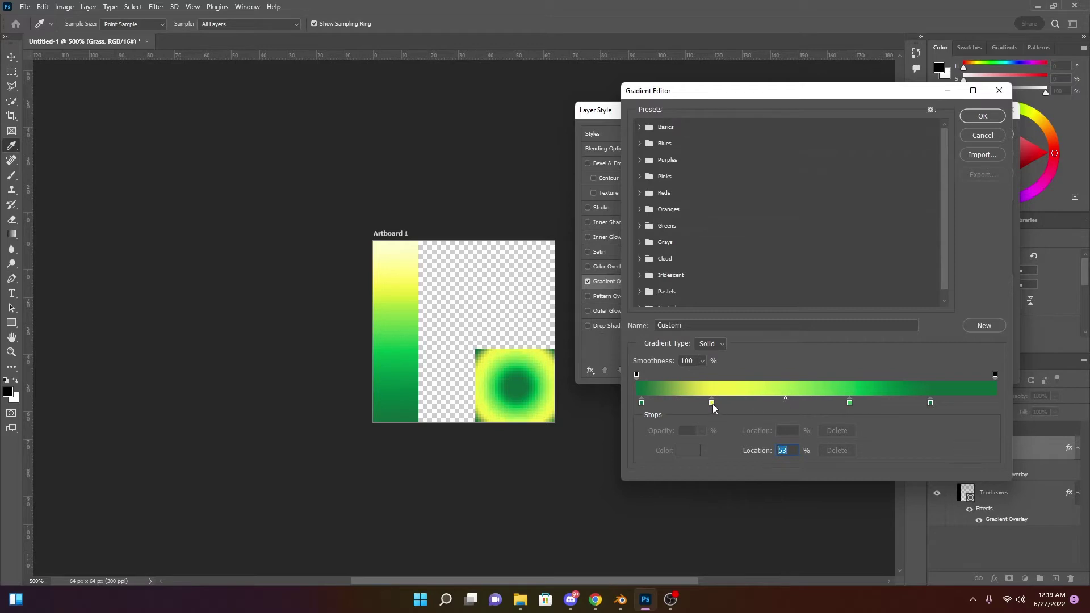
{"action": "left_click", "coordinate": [763, 402]}
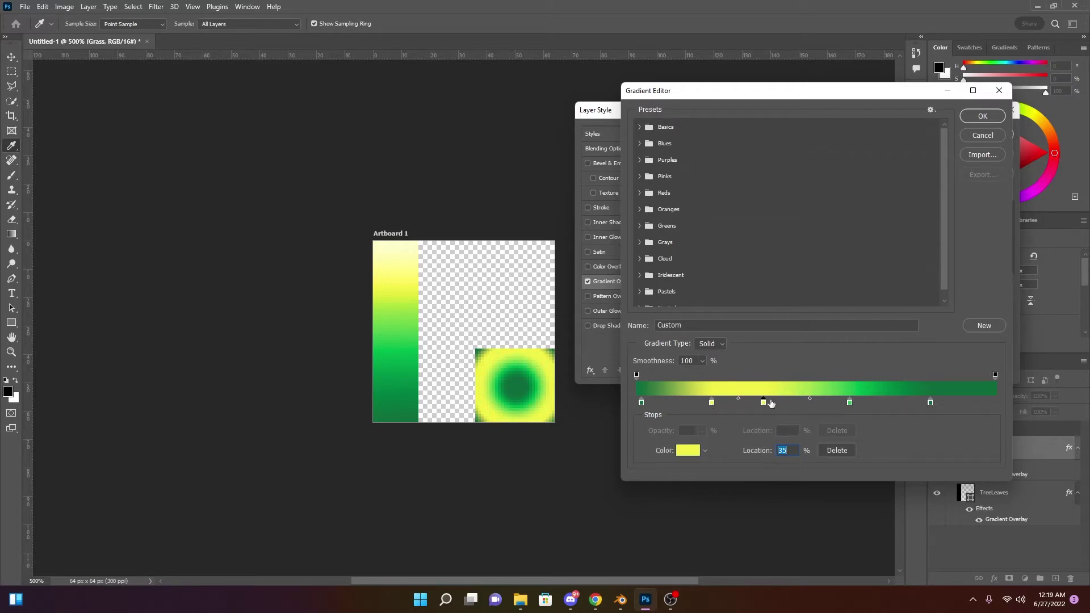
{"action": "mouse_move", "coordinate": [763, 403]}
{"action": "left_mouse_down"}
{"action": "mouse_move", "coordinate": [763, 423]}
{"action": "mouse_move", "coordinate": [758, 398]}
{"action": "left_mouse_up"}
{"action": "left_click", "coordinate": [849, 402]}
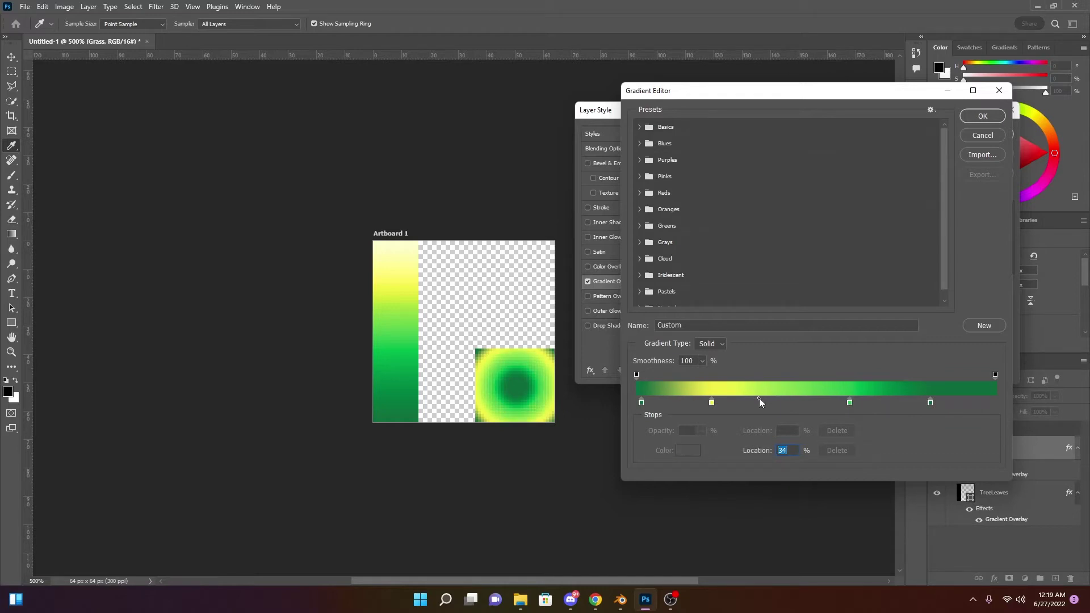
Recolour the yellow stop with the light yellow-green sampled from the gradient bar and move it to 15%
{"action": "left_click_drag", "start_coordinate": [712, 403], "coordinate": [698, 403]}
{"action": "double_click", "coordinate": [698, 403]}
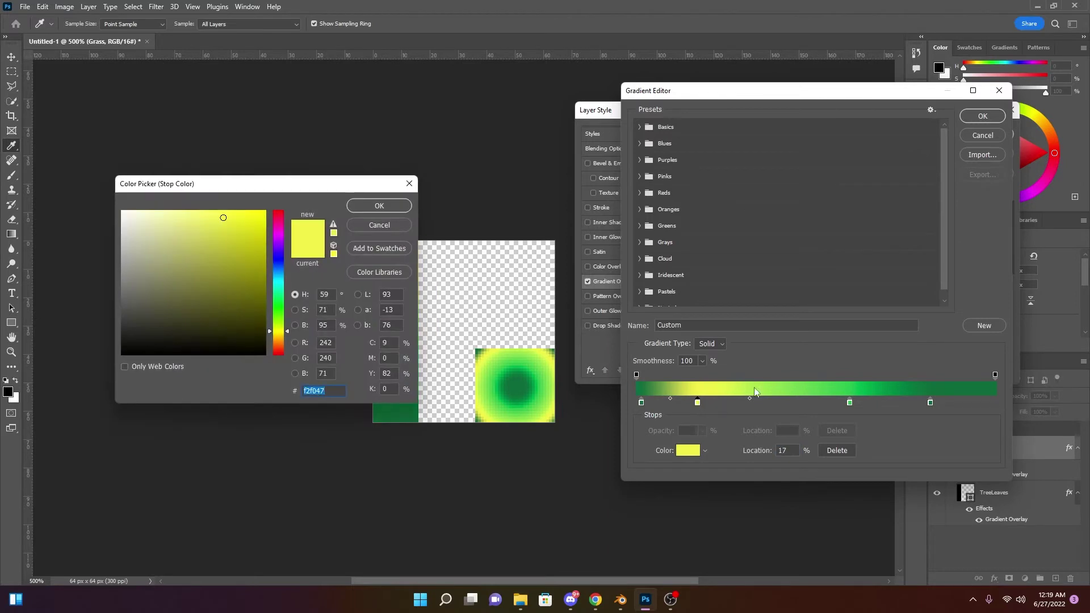
{"action": "left_click", "coordinate": [408, 183]}
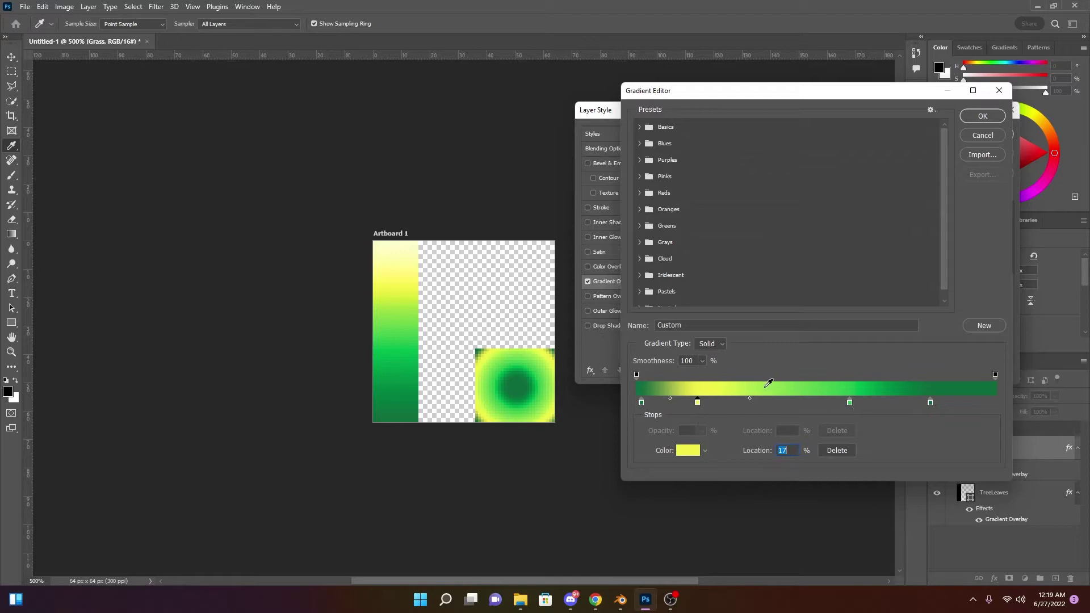
{"action": "left_click", "coordinate": [768, 386]}
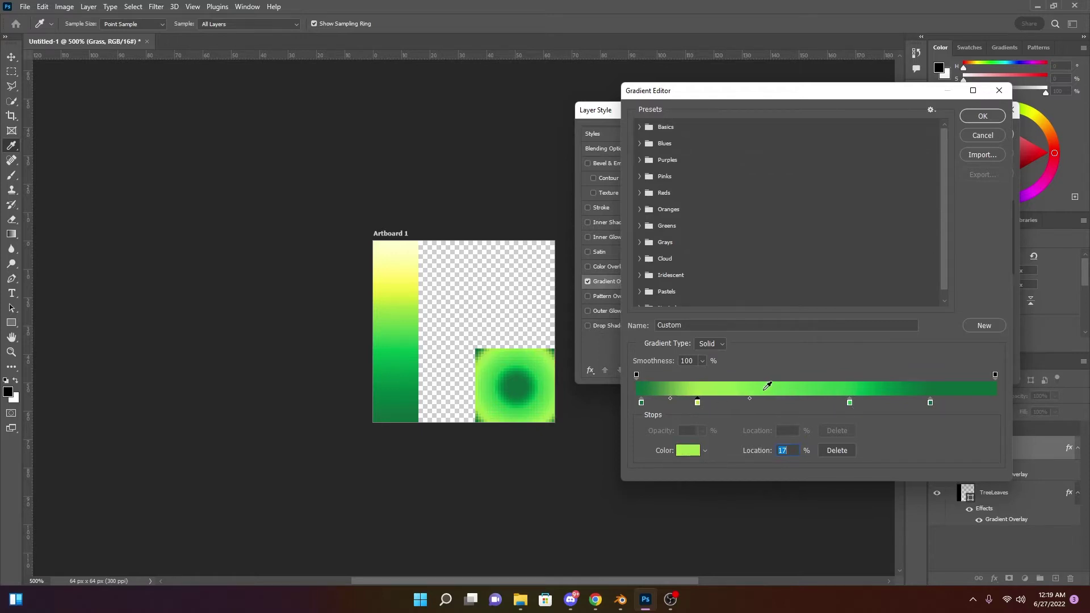
{"action": "mouse_move", "coordinate": [699, 403]}
{"action": "left_mouse_down"}
{"action": "mouse_move", "coordinate": [716, 403]}
{"action": "mouse_move", "coordinate": [691, 404]}
{"action": "left_mouse_up"}
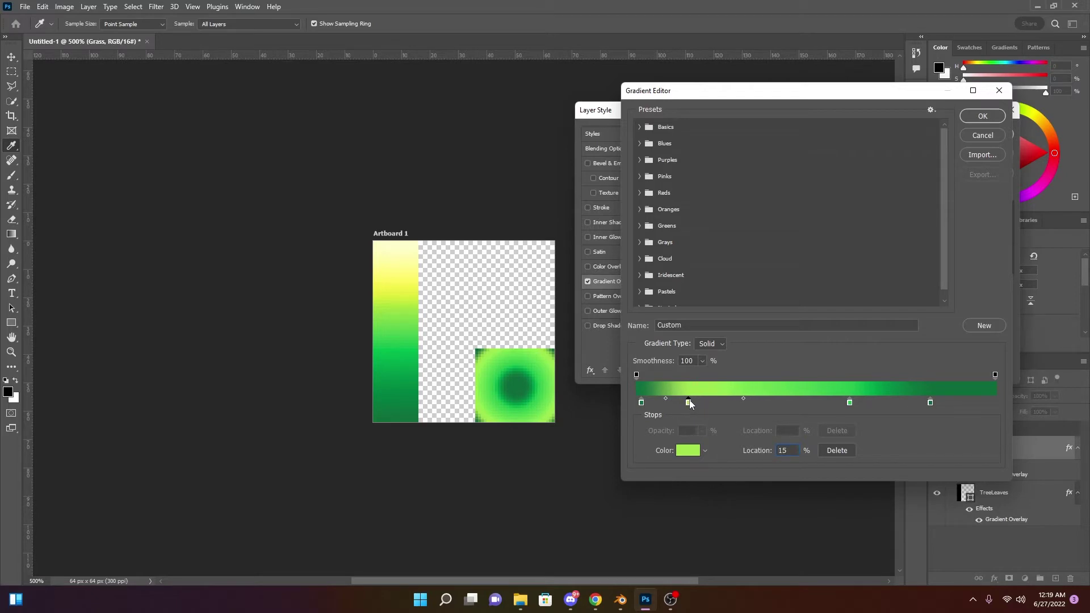
Slightly darken the light yellow-green stop's colour and apply it
{"action": "left_click", "coordinate": [689, 403]}
{"action": "double_click", "coordinate": [690, 403]}
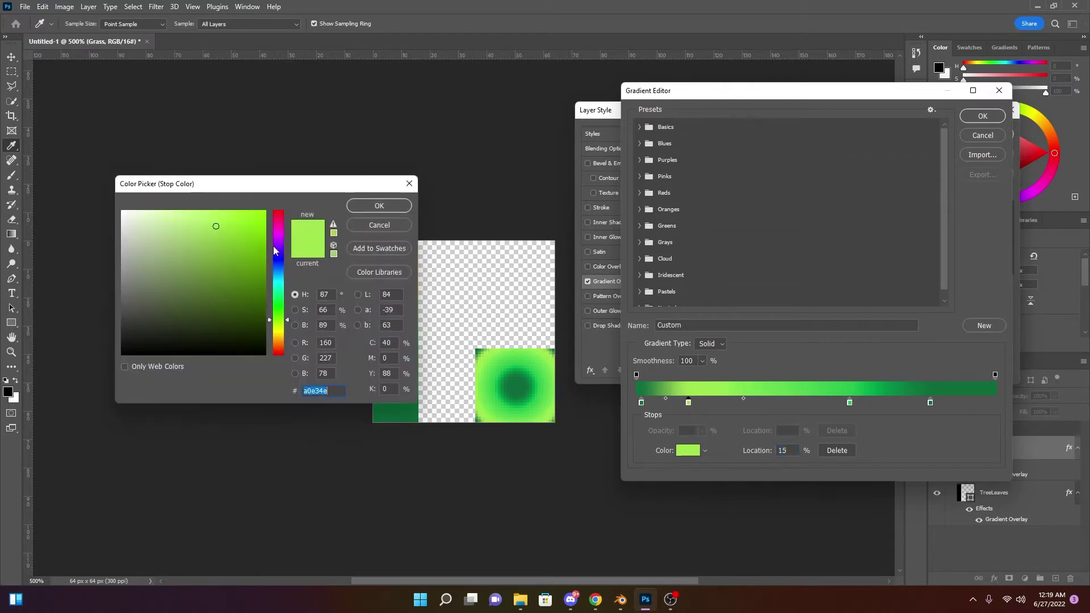
{"action": "left_click_drag", "start_coordinate": [216, 224], "coordinate": [214, 230]}
{"action": "left_click", "coordinate": [380, 205]}
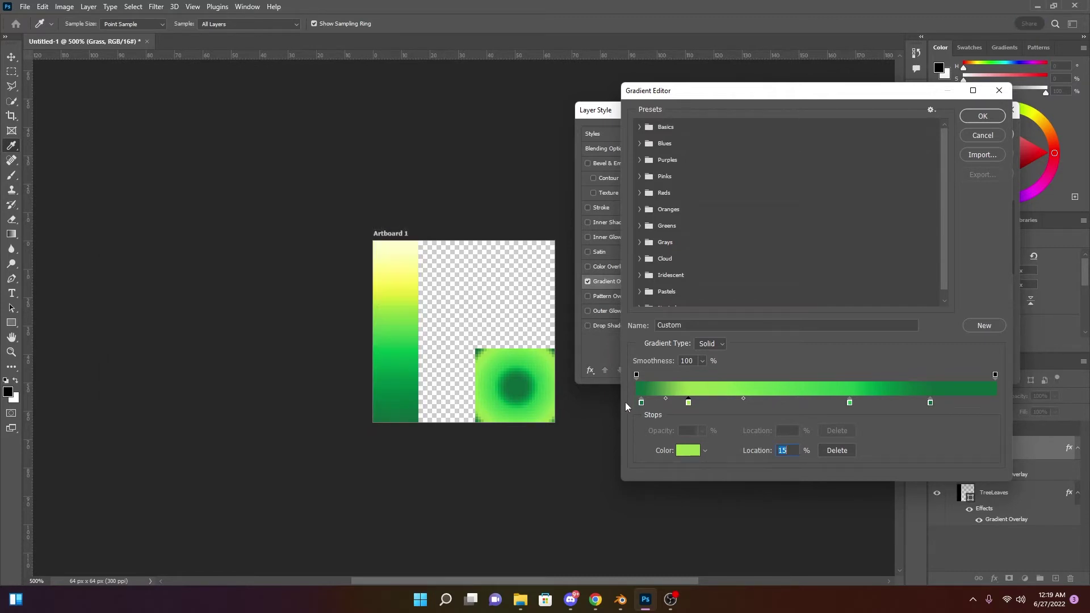
Lighten the outer dark green stop at 1% of the Grass gradient to #0f8549
{"action": "left_click", "coordinate": [641, 403]}
{"action": "double_click", "coordinate": [642, 402]}
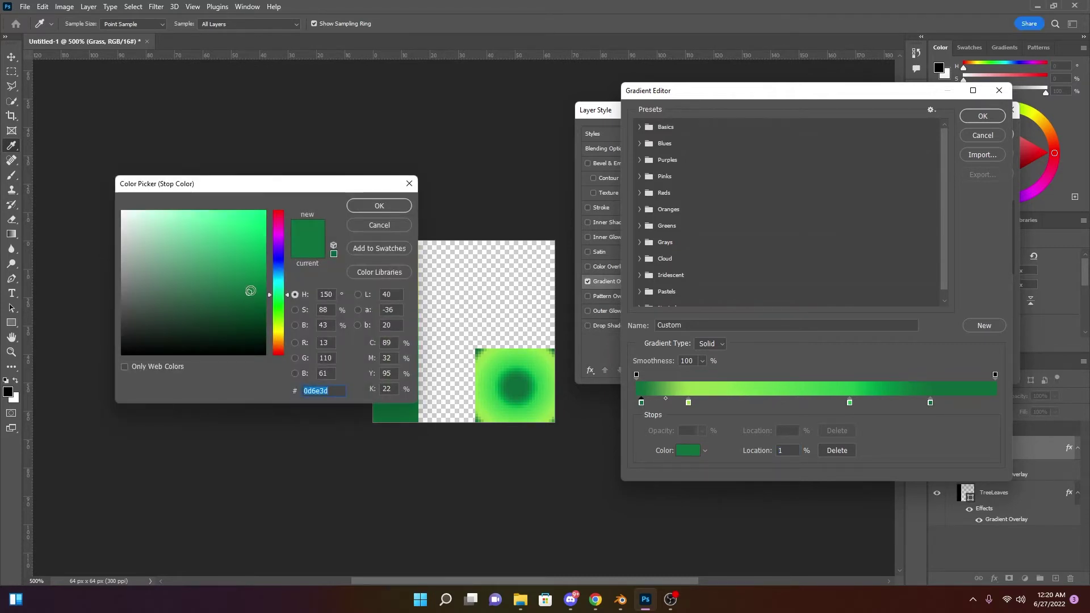
{"action": "left_click_drag", "start_coordinate": [250, 292], "coordinate": [248, 280]}
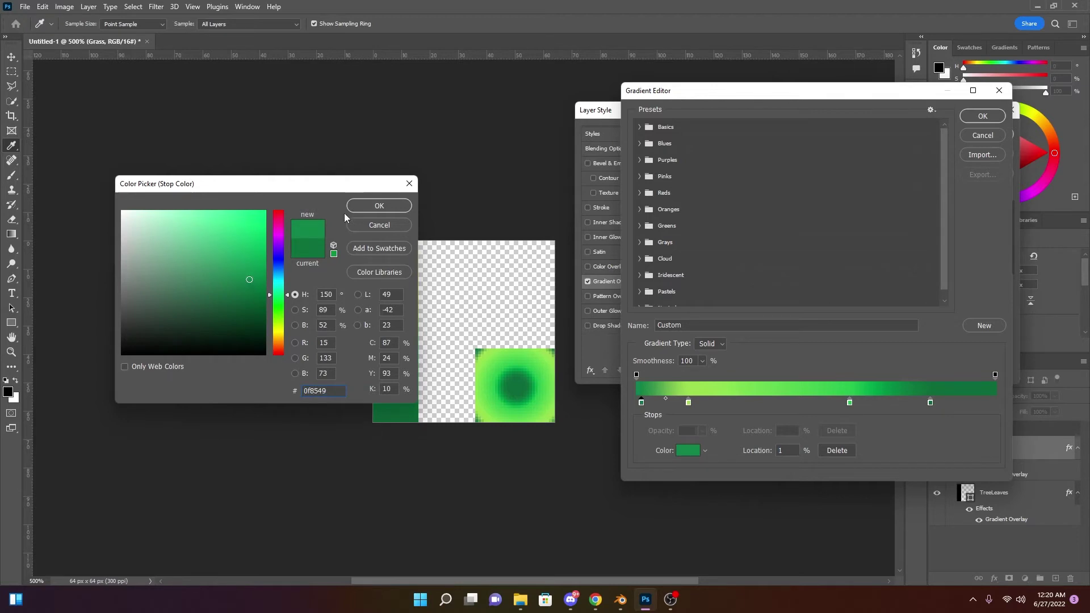
{"action": "left_click", "coordinate": [379, 205]}
Move the Grass gradient's light yellow-green stop to 25% and apply the gradient overlay to the layer
{"action": "left_click_drag", "start_coordinate": [689, 403], "coordinate": [729, 405]}
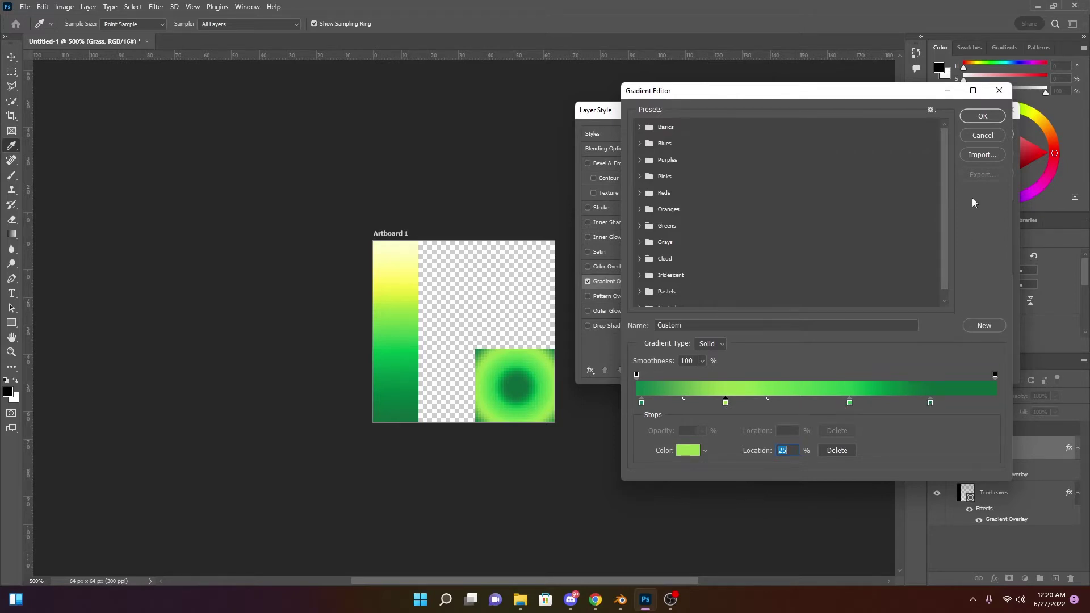
{"action": "left_click", "coordinate": [982, 117]}
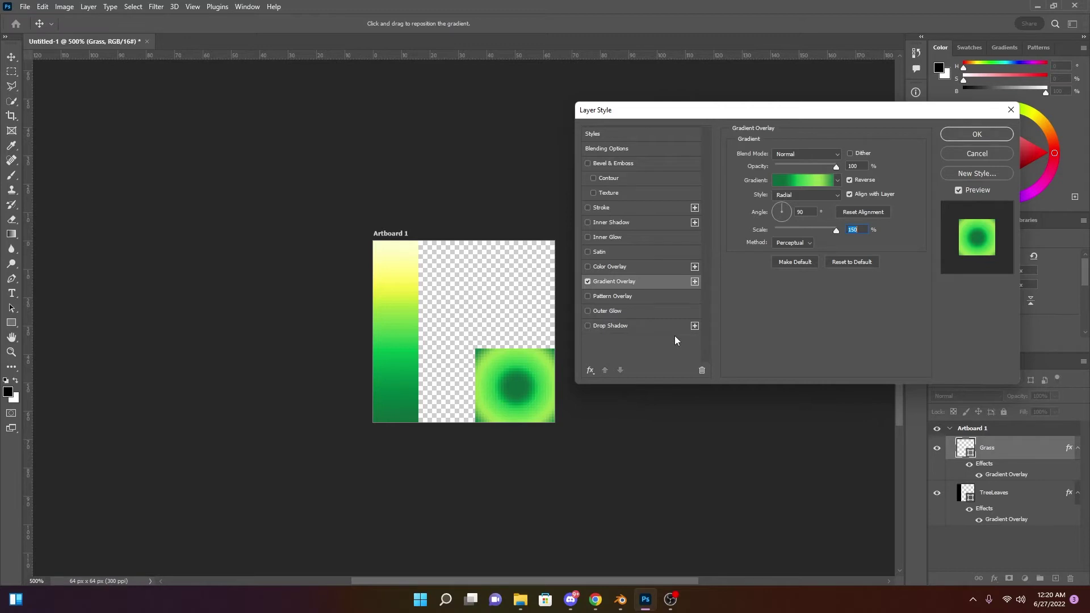
{"action": "left_click", "coordinate": [977, 134]}
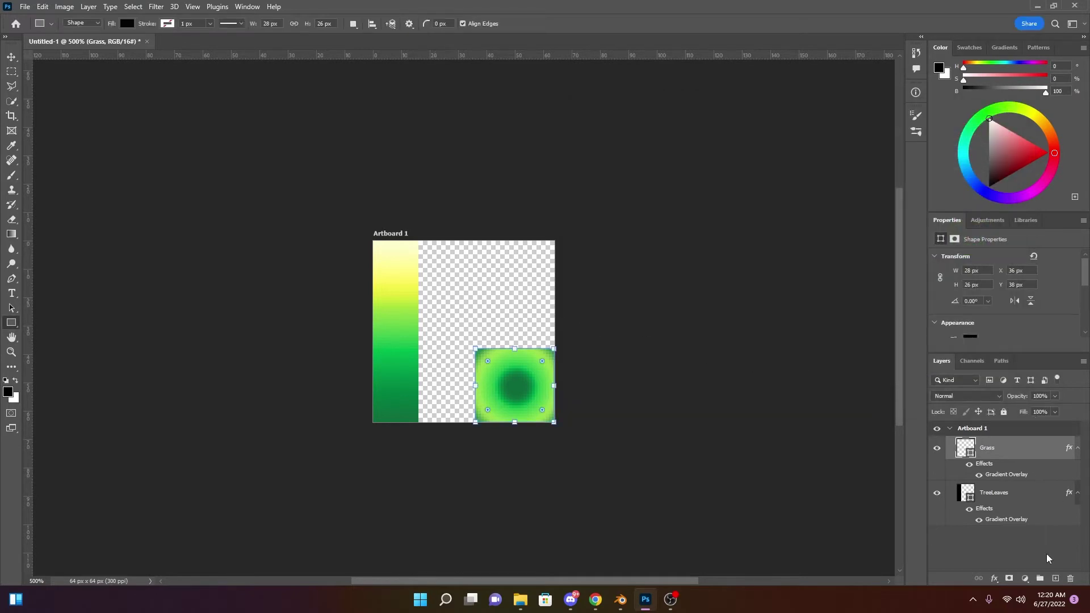
Duplicate the TreeLeaves layer as TreeTrunk
{"action": "left_click", "coordinate": [1008, 498]}
{"action": "right_click", "coordinate": [1030, 498]}
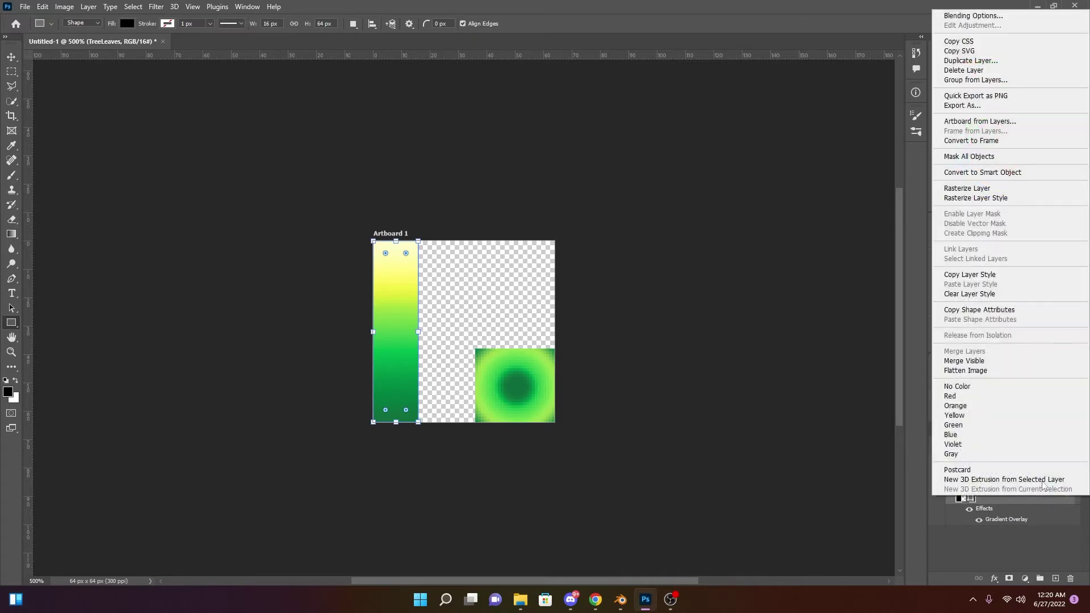
{"action": "left_click", "coordinate": [969, 61]}
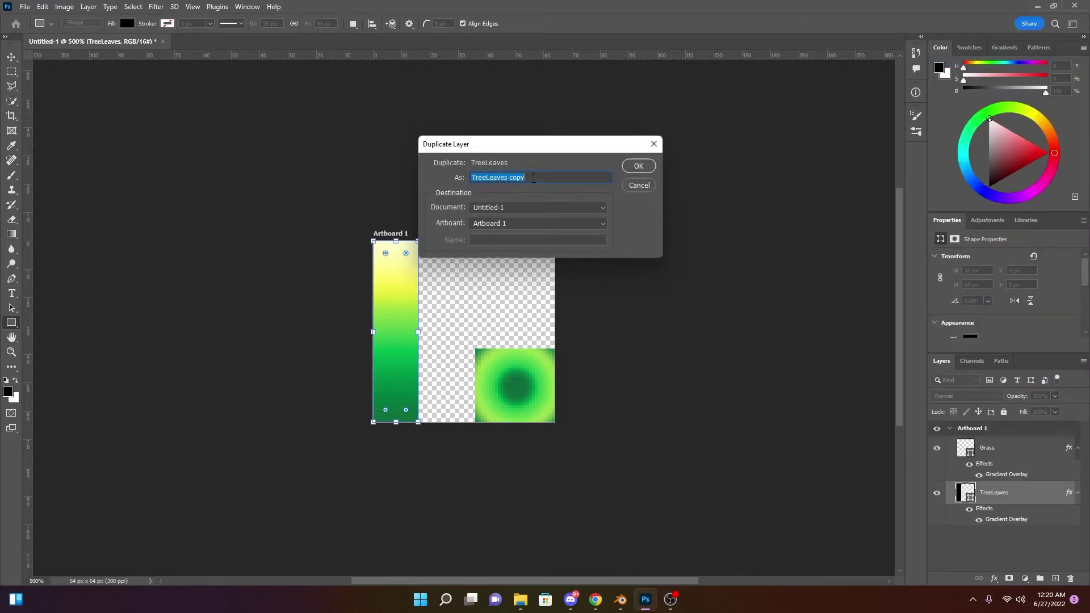
{"action": "type", "text": "TreeTrunk"}
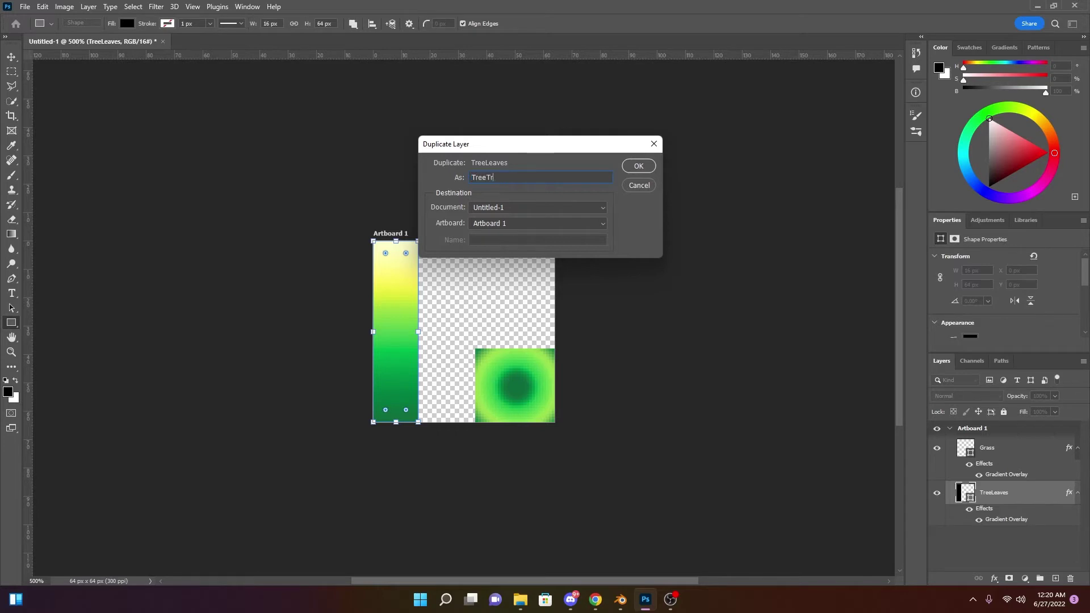
{"action": "left_click", "coordinate": [652, 168]}
Move the TreeTrunk strip to X 16 px, beside the TreeLeaves strip, and place its layer above Grass
{"action": "left_click", "coordinate": [8, 56]}
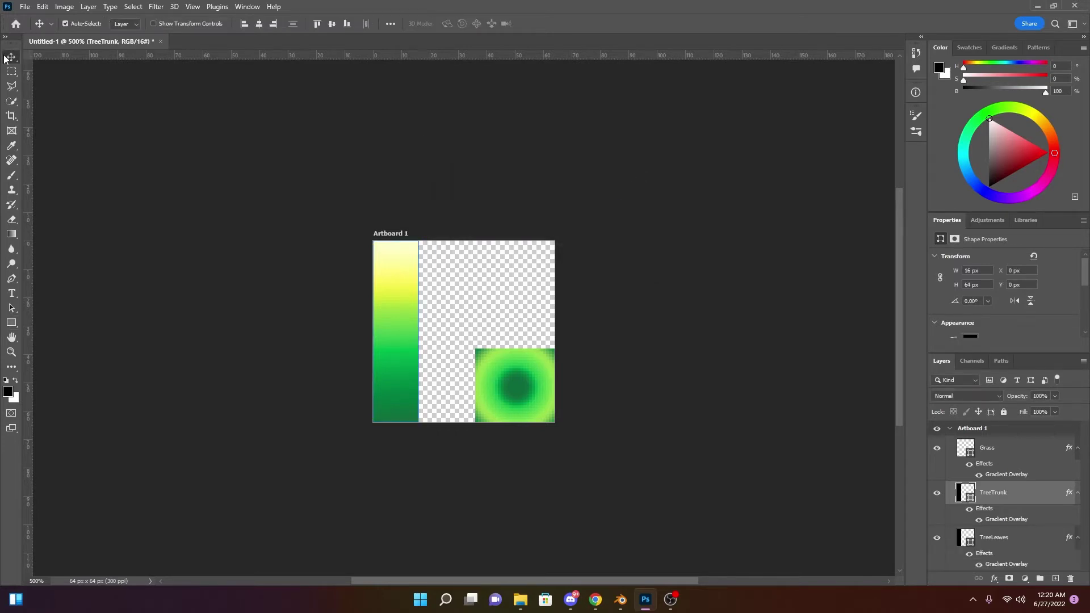
{"action": "left_click_drag", "start_coordinate": [401, 311], "coordinate": [444, 312]}
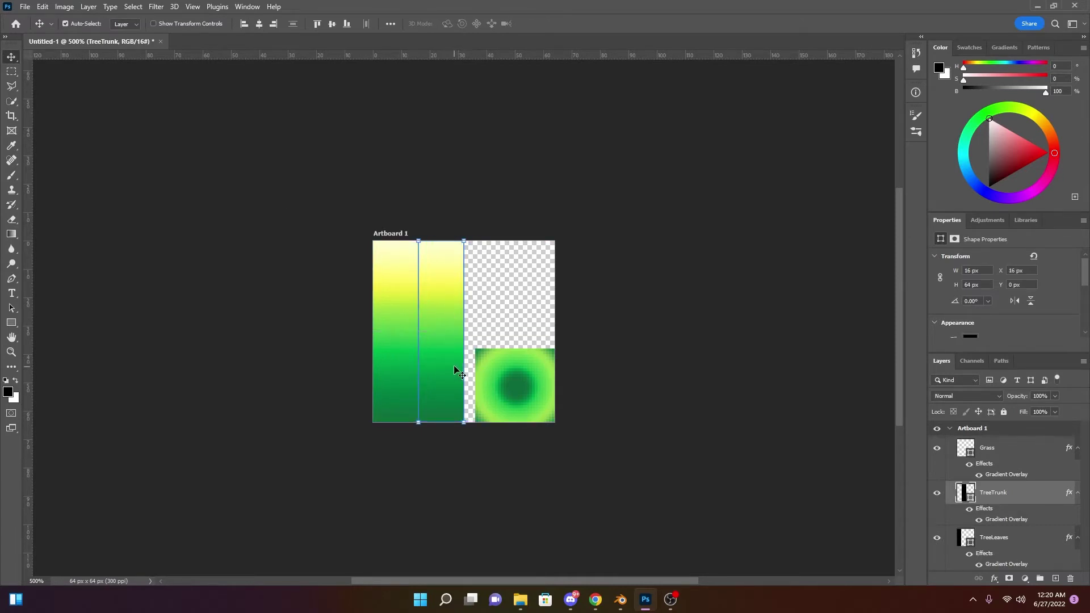
{"action": "left_click_drag", "start_coordinate": [1032, 499], "coordinate": [1021, 440]}
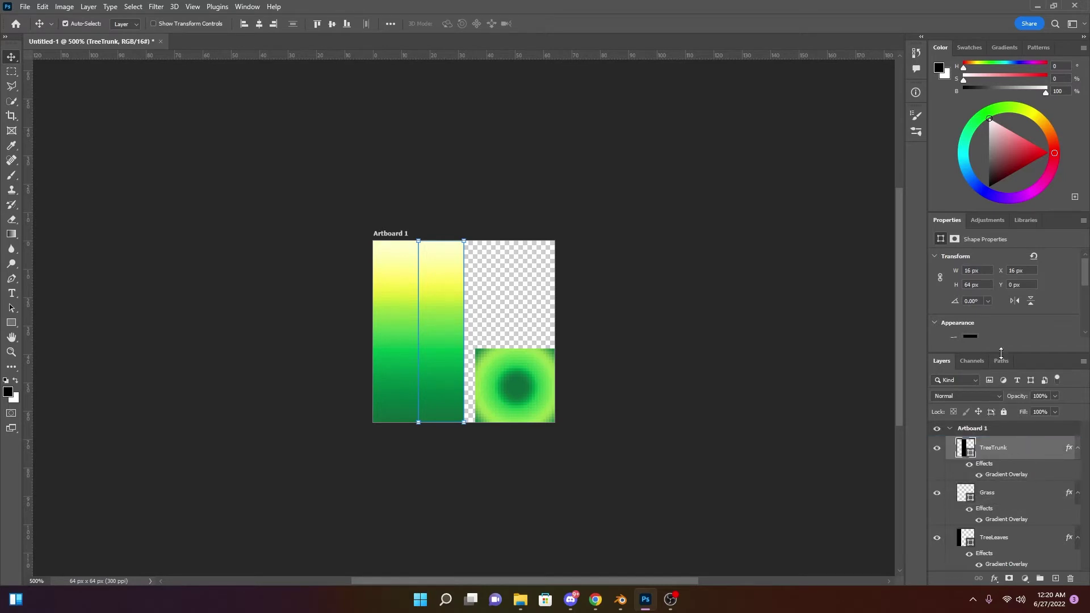
{"action": "left_click_drag", "start_coordinate": [926, 396], "coordinate": [873, 396]}
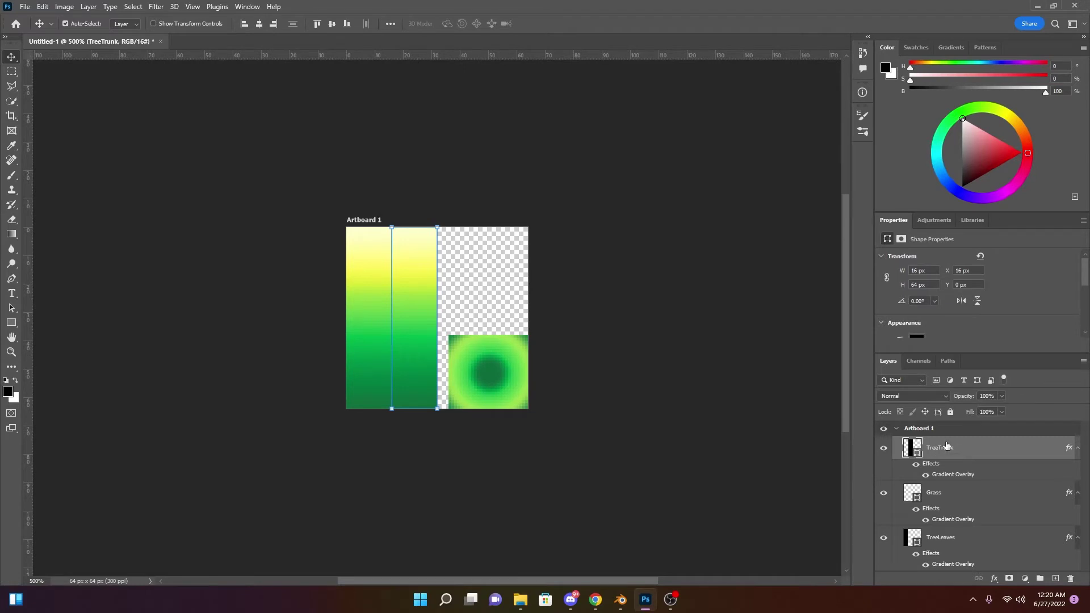
Edit TreeTrunk's overlay gradient and recolour its dark green end stop to brown #6a4d0e
{"action": "double_click", "coordinate": [955, 474]}
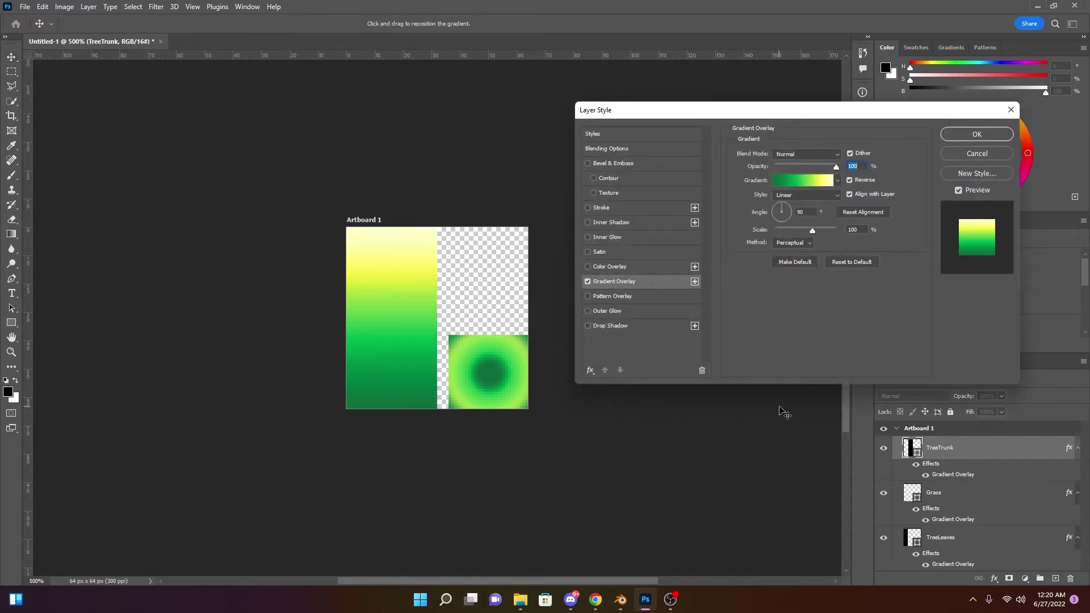
{"action": "left_click", "coordinate": [805, 180]}
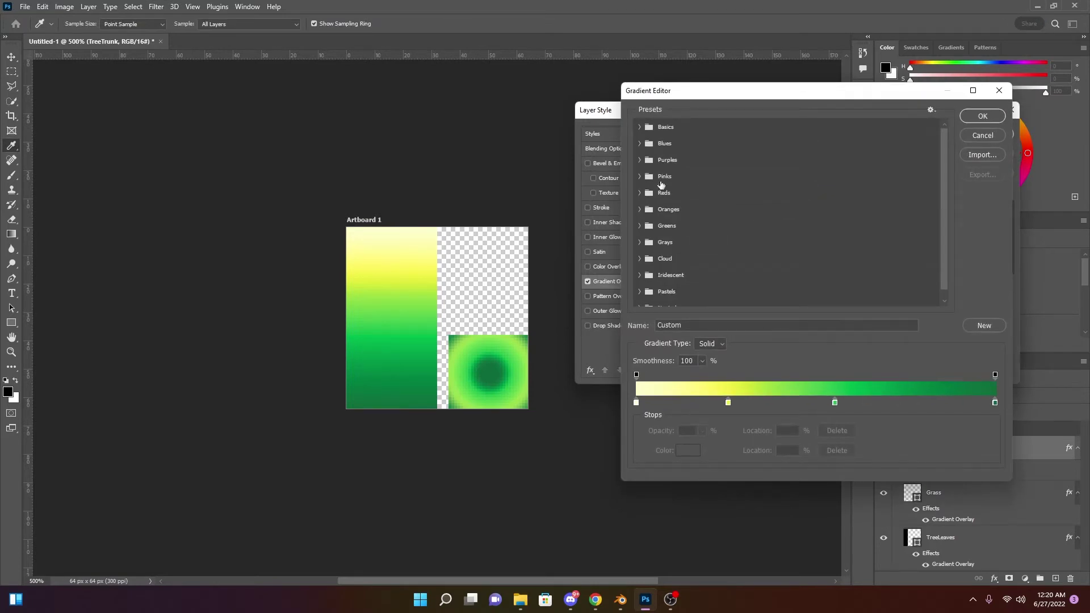
{"action": "scroll", "coordinate": [672, 239], "scroll_direction": "down", "scroll_amount": 1}
{"action": "scroll", "coordinate": [685, 292], "scroll_direction": "up", "scroll_amount": 1}
{"action": "left_click", "coordinate": [639, 193]}
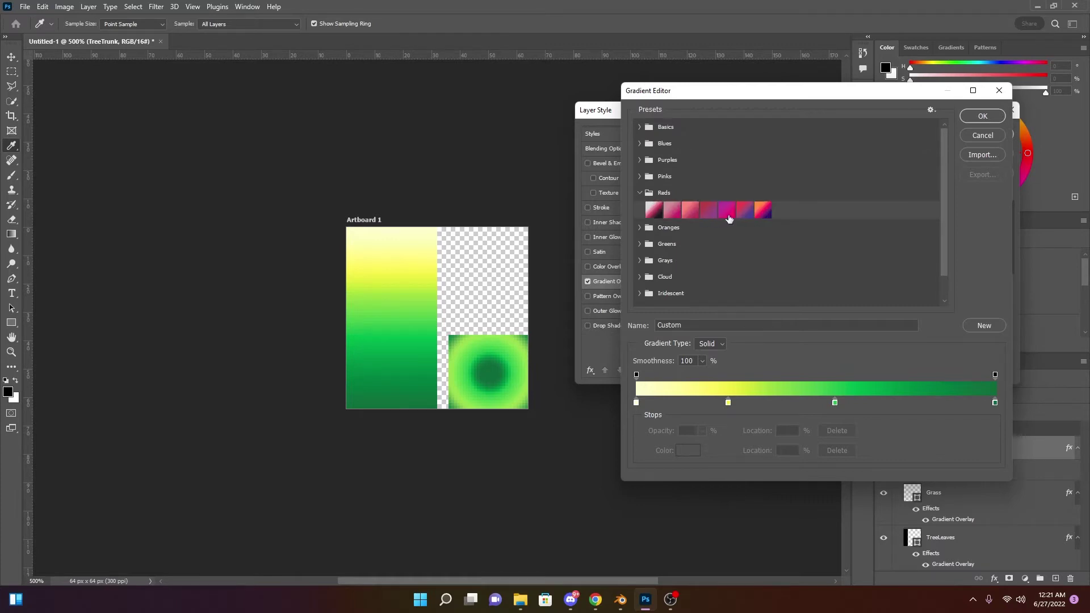
{"action": "left_click", "coordinate": [639, 228]}
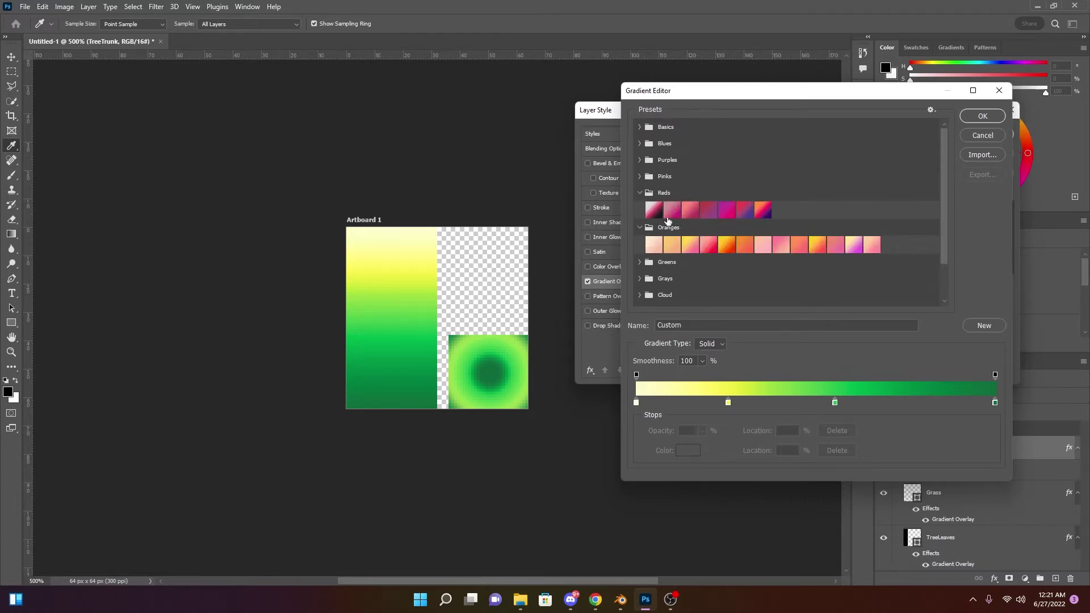
{"action": "scroll", "coordinate": [664, 198], "scroll_direction": "down", "scroll_amount": 2}
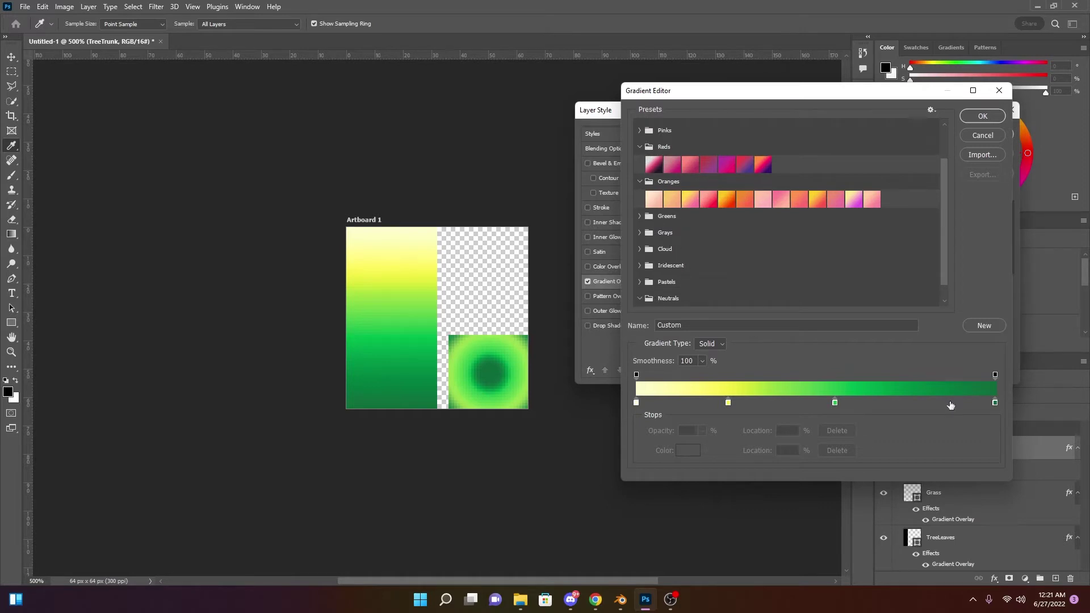
{"action": "double_click", "coordinate": [995, 402]}
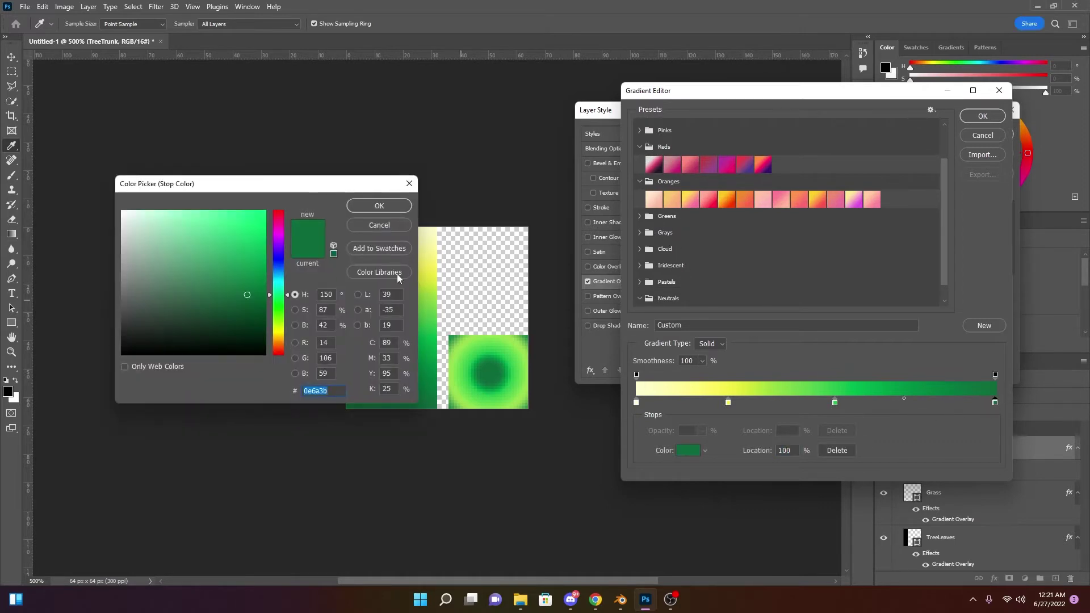
{"action": "left_click_drag", "start_coordinate": [321, 185], "coordinate": [284, 154]}
{"action": "left_click_drag", "start_coordinate": [253, 264], "coordinate": [256, 311]}
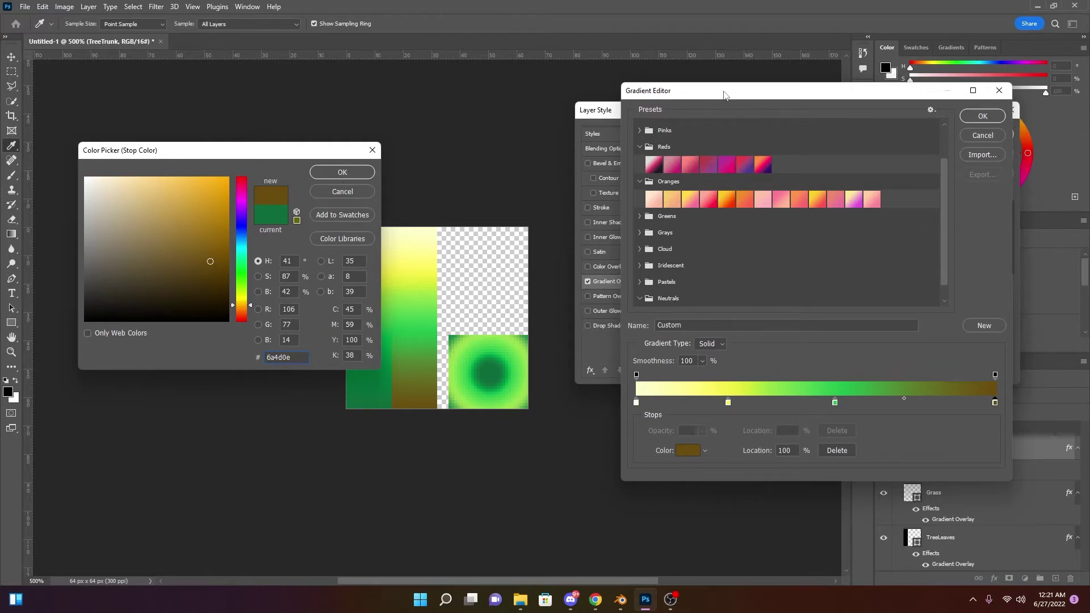
{"action": "left_click", "coordinate": [339, 173]}
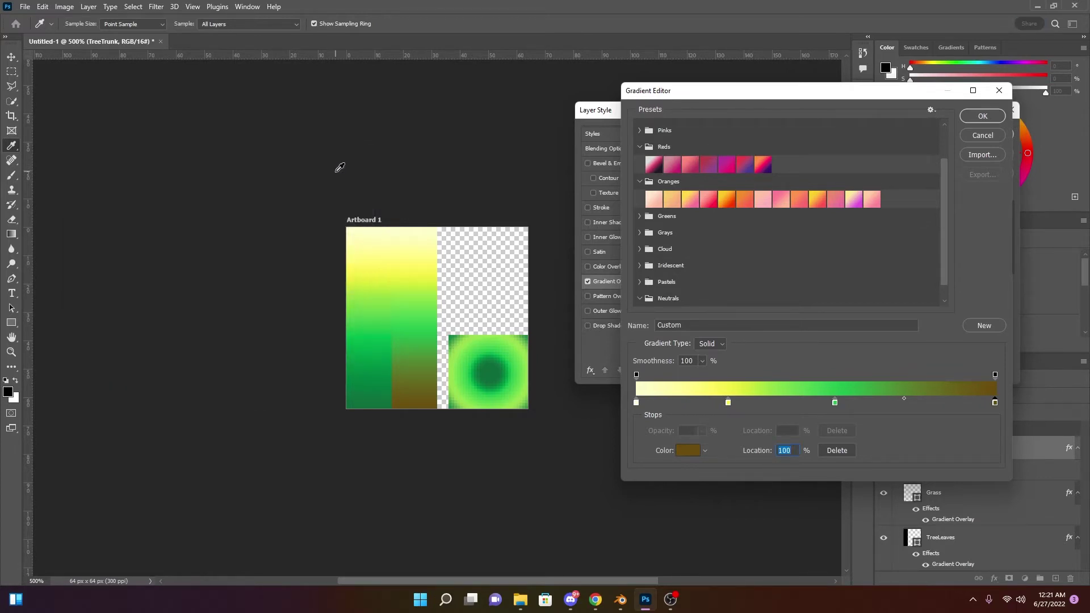
Recolour TreeTrunk's green stop at 55% to ochre #c08f26 and its yellow stop at 26% to light orange #f2b847
{"action": "double_click", "coordinate": [835, 402]}
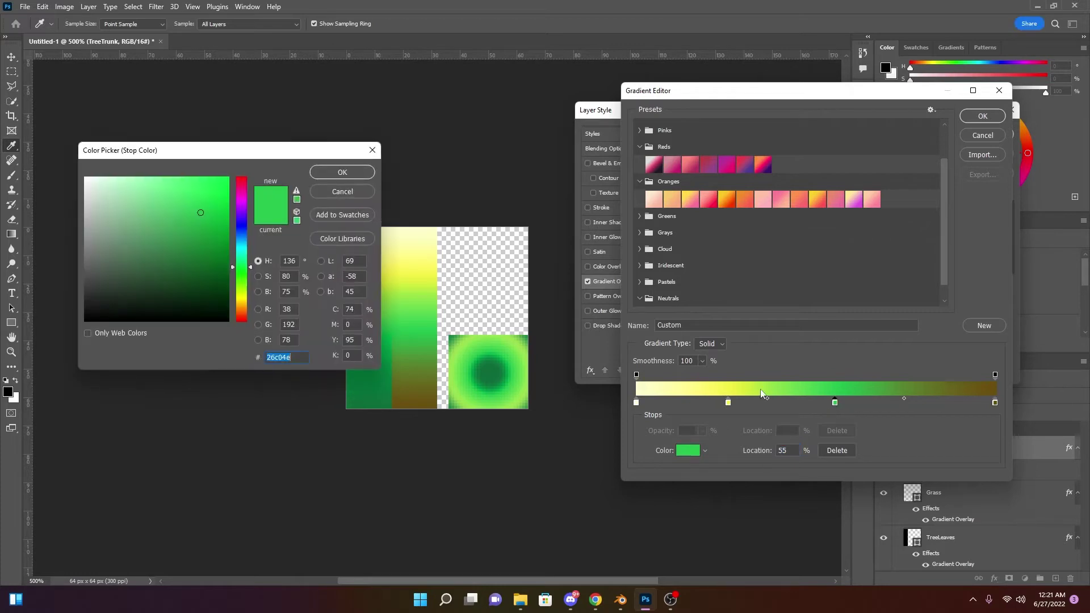
{"action": "left_click_drag", "start_coordinate": [251, 266], "coordinate": [251, 305]}
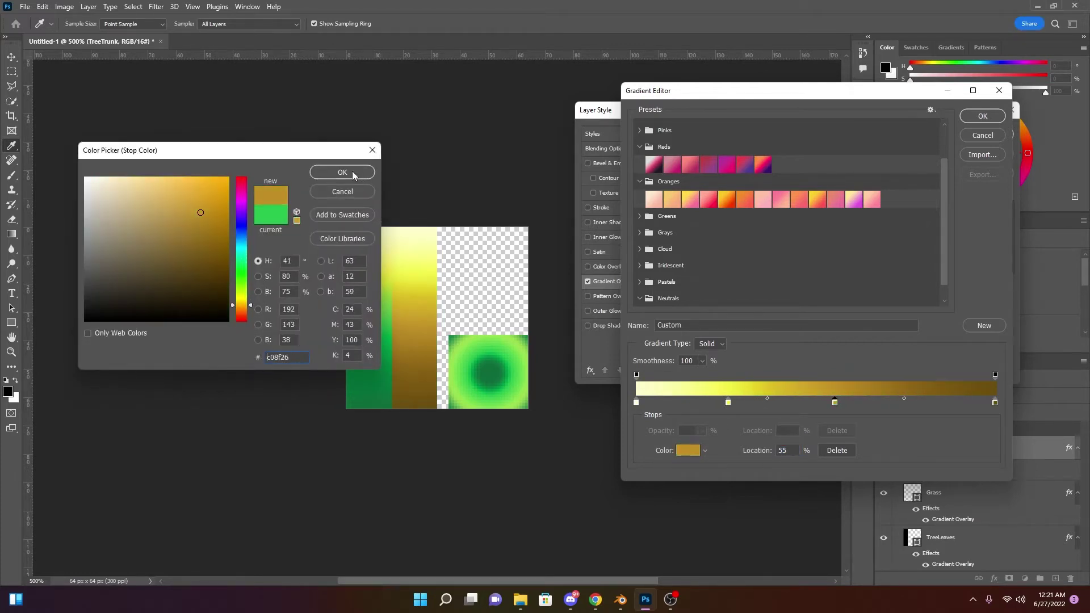
{"action": "left_click", "coordinate": [352, 173]}
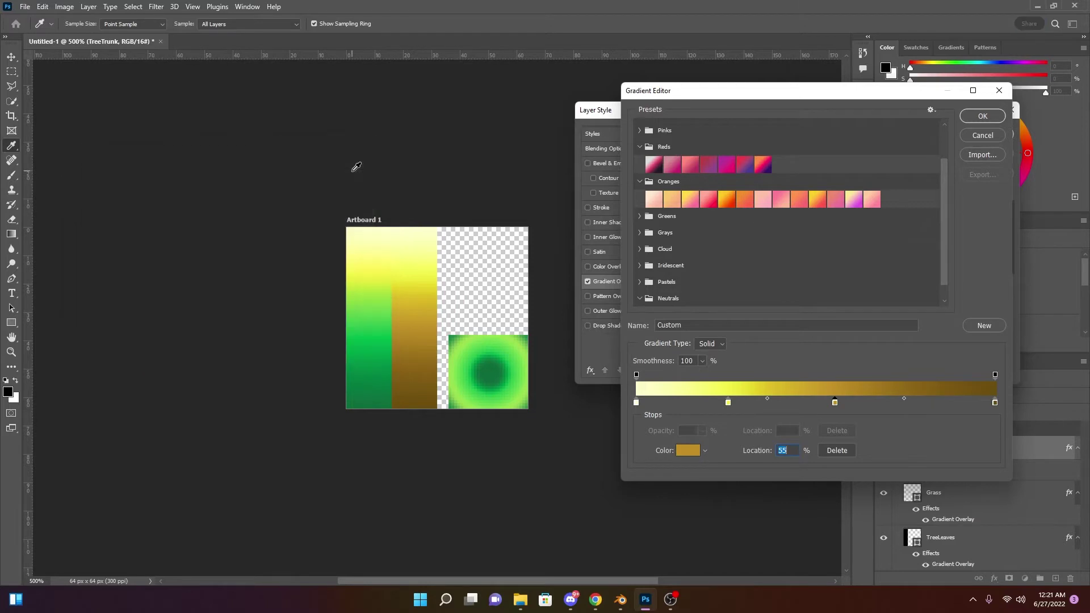
{"action": "double_click", "coordinate": [727, 403]}
{"action": "left_click_drag", "start_coordinate": [256, 303], "coordinate": [256, 306]}
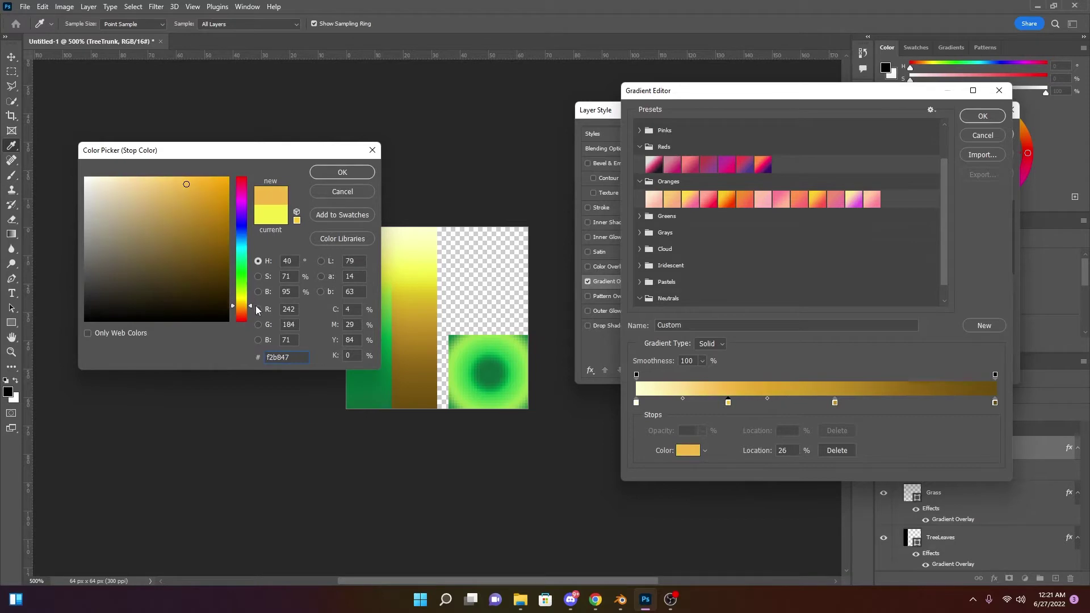
{"action": "left_click", "coordinate": [338, 168]}
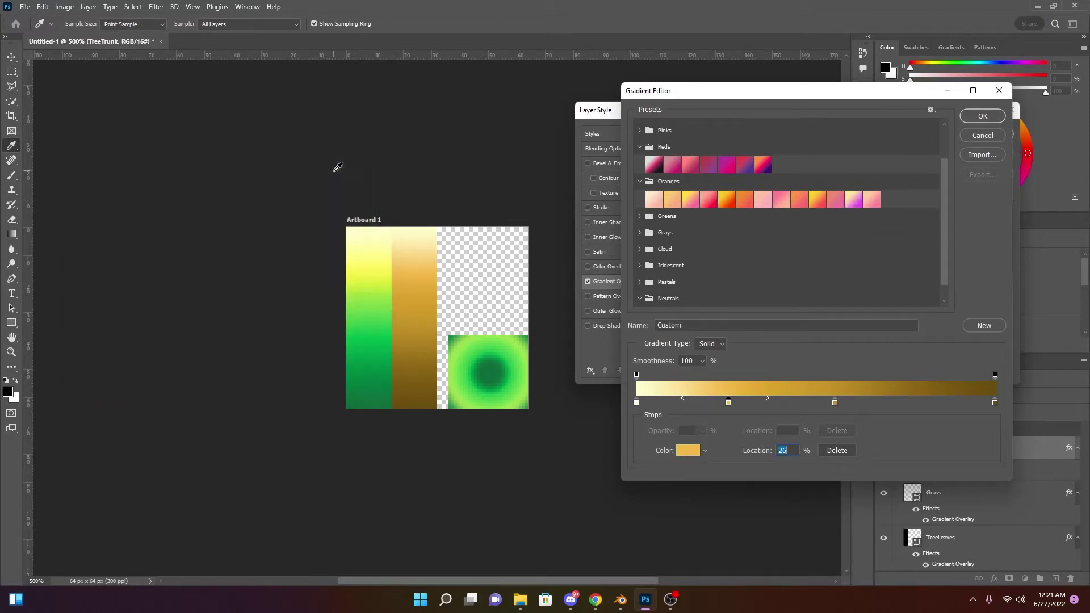
Recolour the pale yellow stop at 0% of the TreeTrunk gradient to light orange #fbb95c
{"action": "double_click", "coordinate": [635, 403]}
{"action": "left_click_drag", "start_coordinate": [252, 298], "coordinate": [256, 306]}
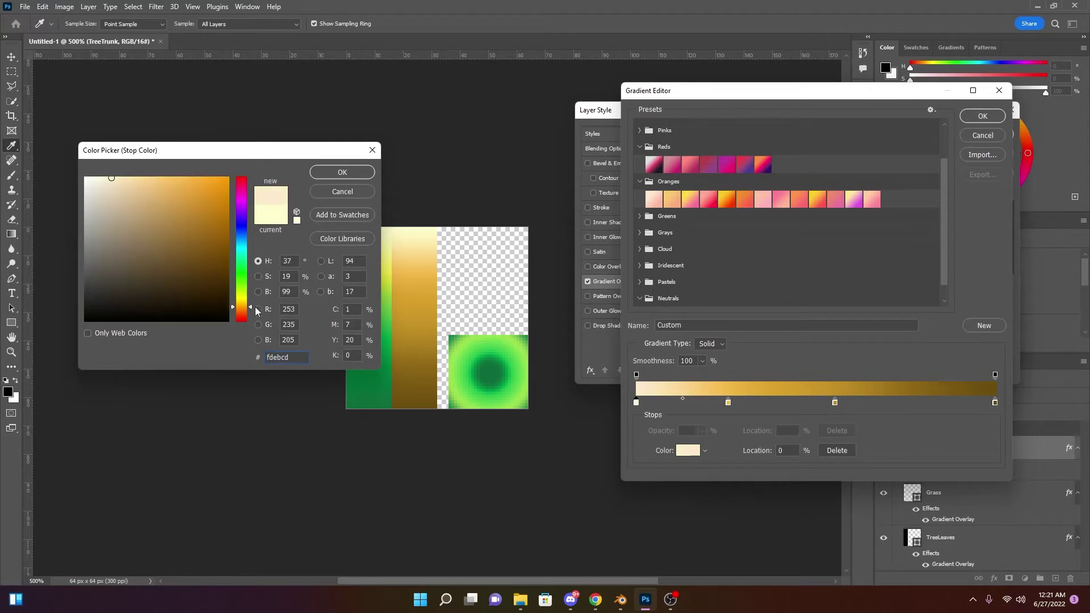
{"action": "left_click", "coordinate": [176, 179]}
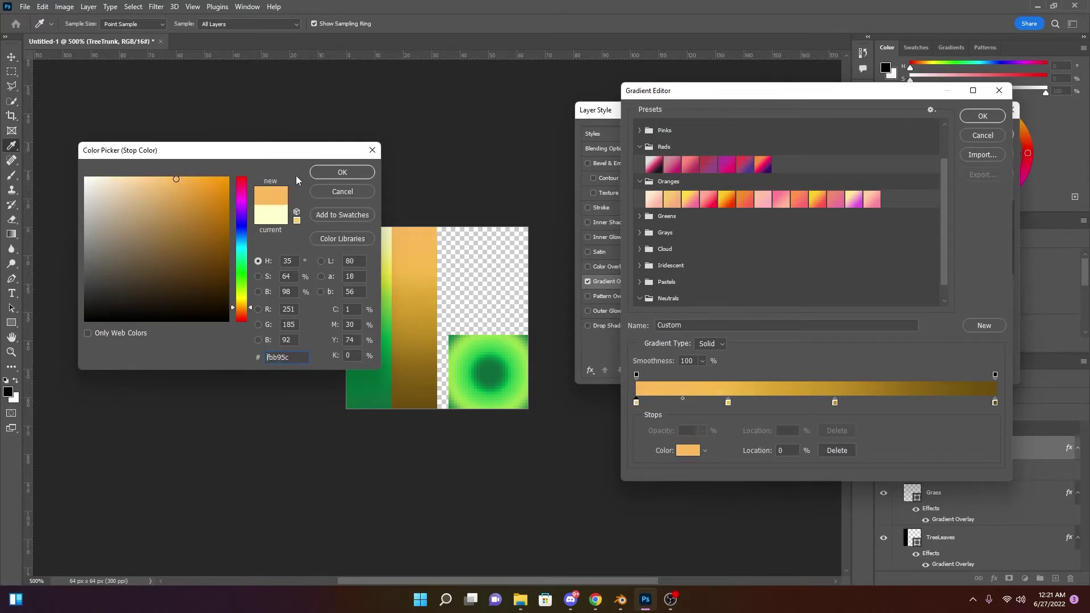
{"action": "left_click", "coordinate": [335, 172]}
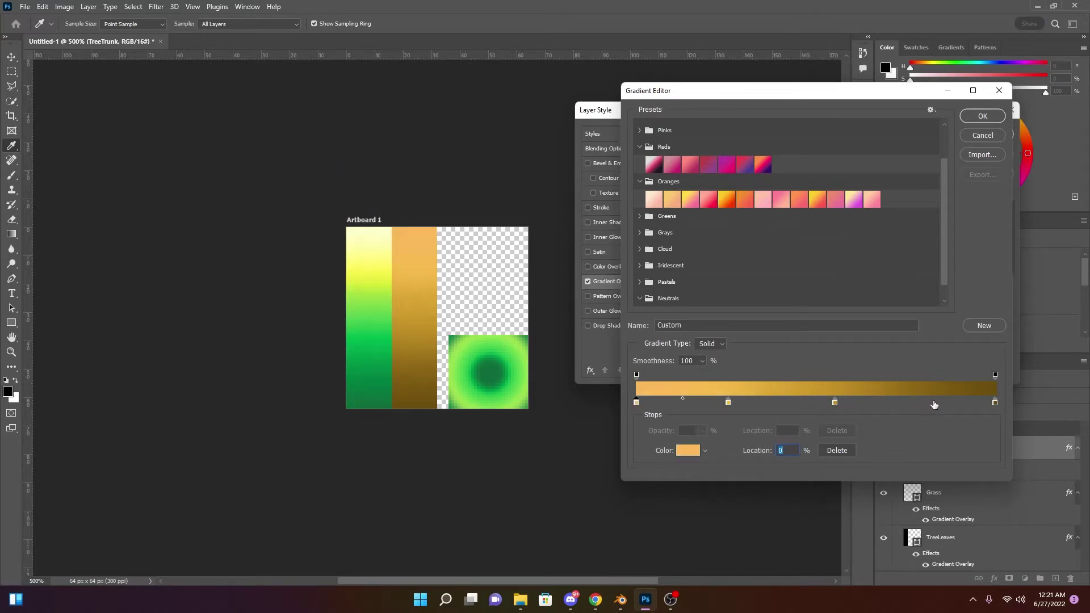
Shift the ochre stop slightly toward the gradient's light end and move the light orange stop to 23%, keeping the artwork in view
{"action": "left_click_drag", "start_coordinate": [834, 402], "coordinate": [824, 404]}
{"action": "left_click_drag", "start_coordinate": [729, 403], "coordinate": [719, 403]}
{"action": "left_click_drag", "start_coordinate": [754, 94], "coordinate": [732, 227]}
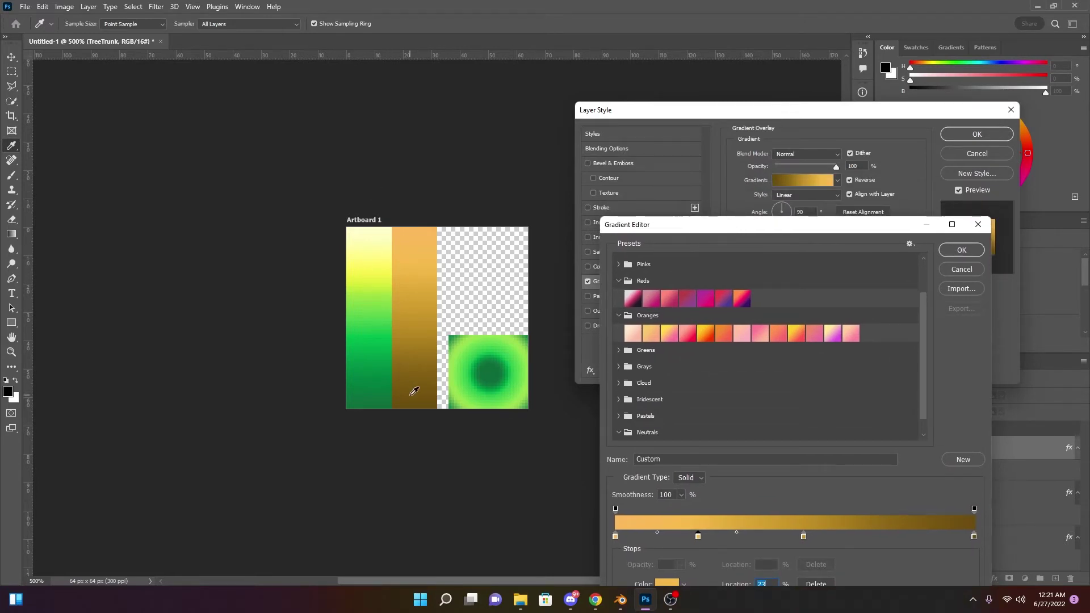
{"action": "left_click_drag", "start_coordinate": [742, 234], "coordinate": [772, 250]}
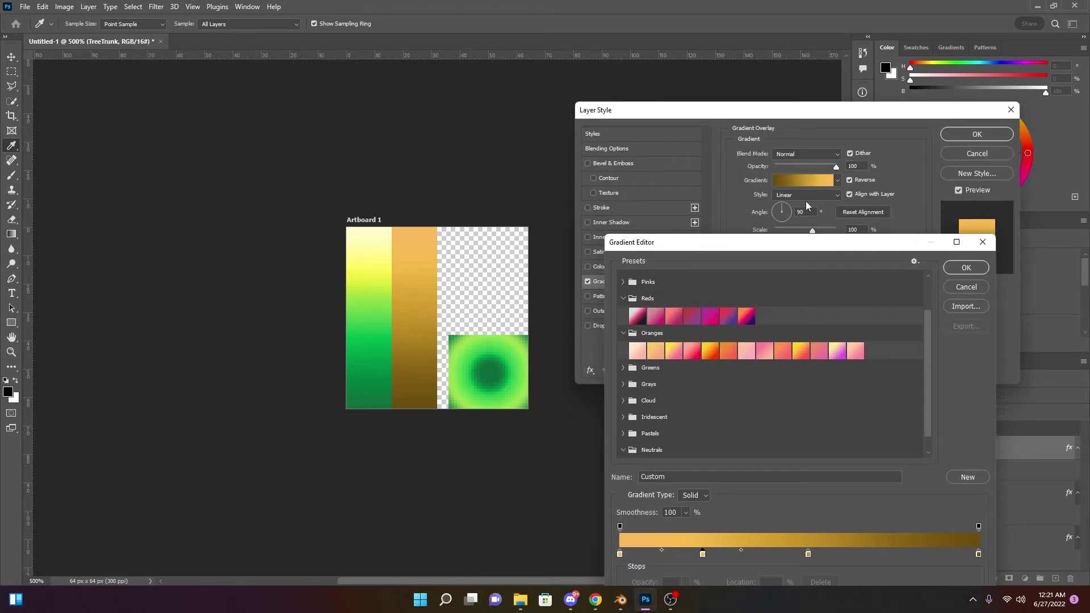
{"action": "left_click_drag", "start_coordinate": [794, 247], "coordinate": [741, 116]}
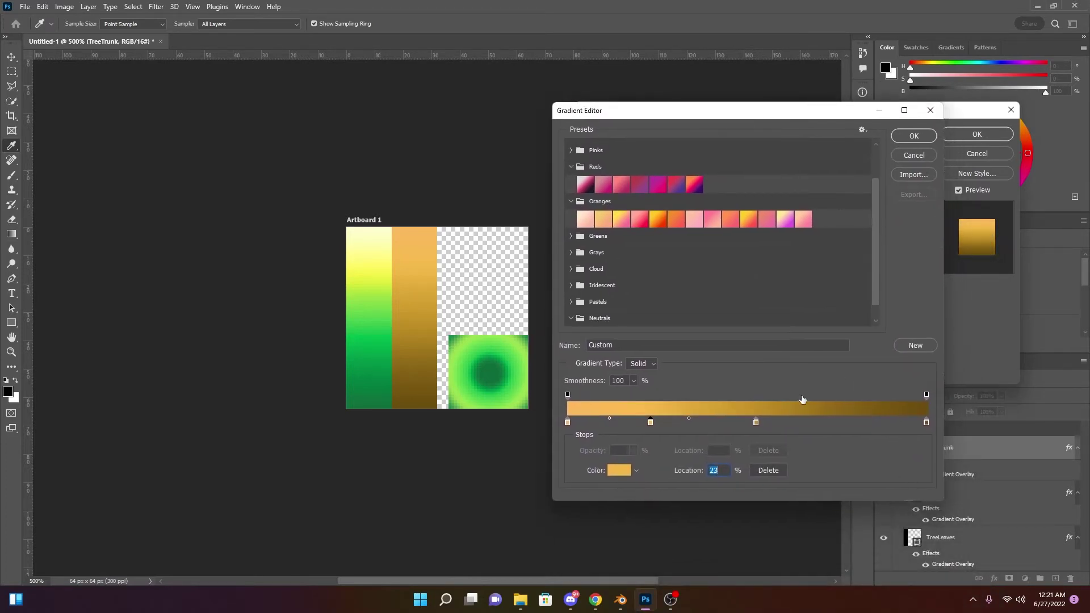
Darken the 100% end stop of the TreeTrunk gradient and shift its hue to a reddish dark brown, #502b0a
{"action": "double_click", "coordinate": [926, 423]}
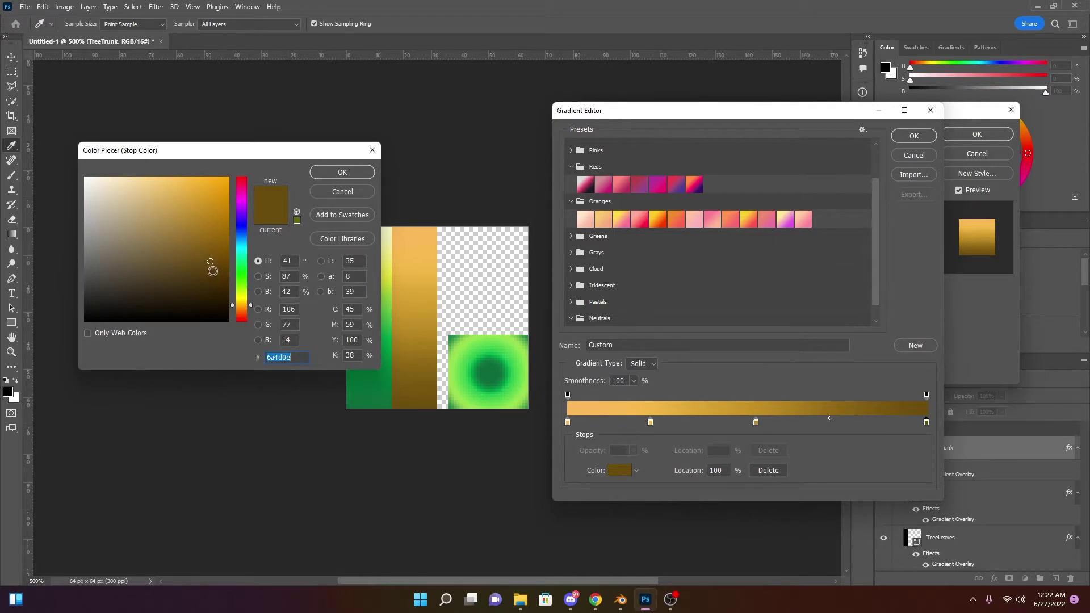
{"action": "left_click", "coordinate": [211, 273]}
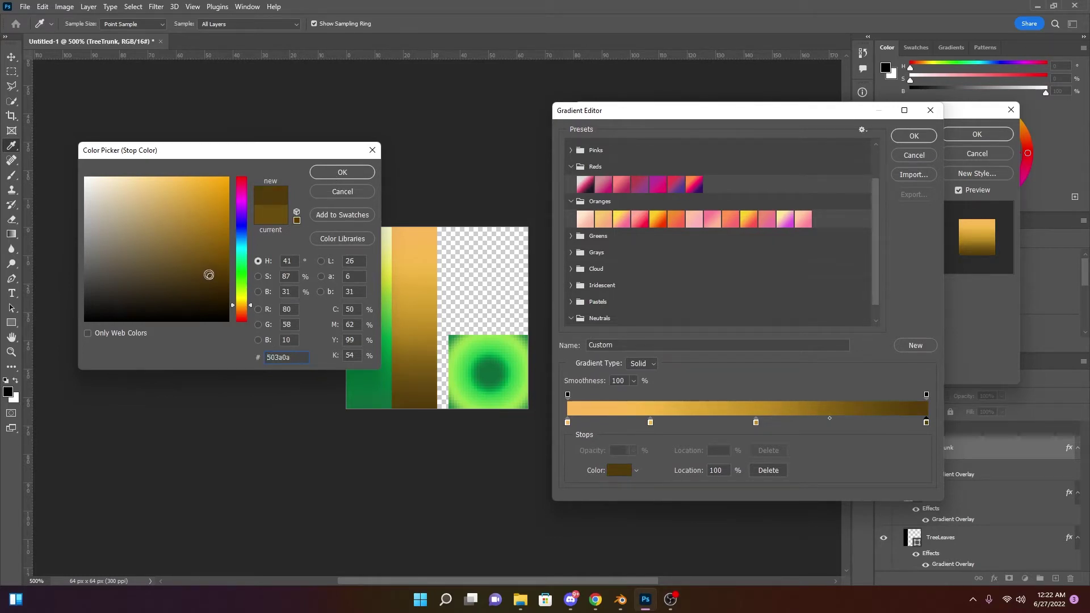
{"action": "left_click", "coordinate": [326, 173]}
{"action": "double_click", "coordinate": [926, 422]}
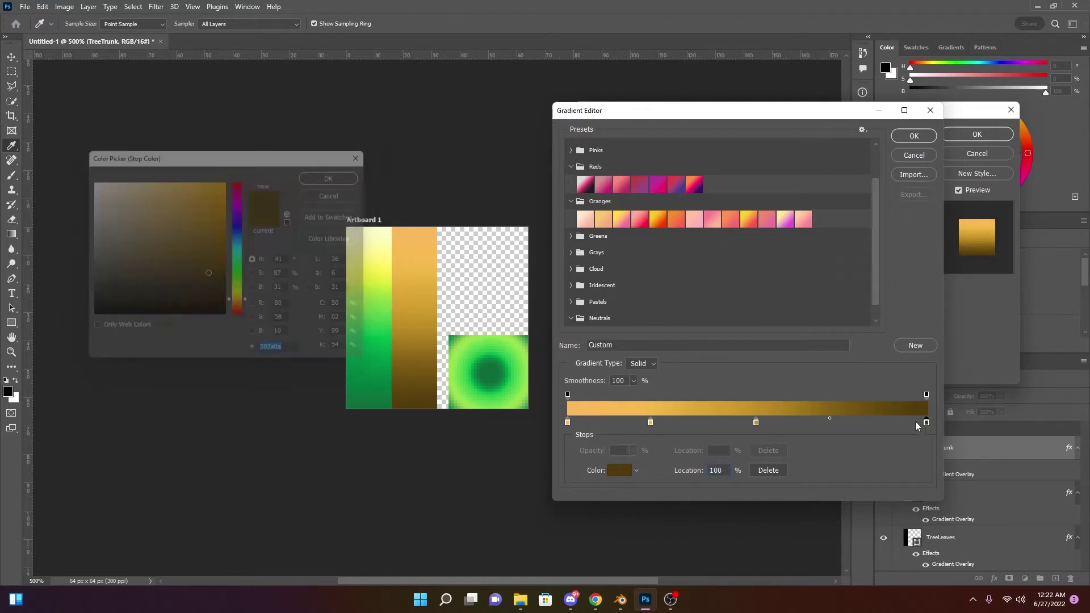
{"action": "left_click_drag", "start_coordinate": [251, 306], "coordinate": [251, 310]}
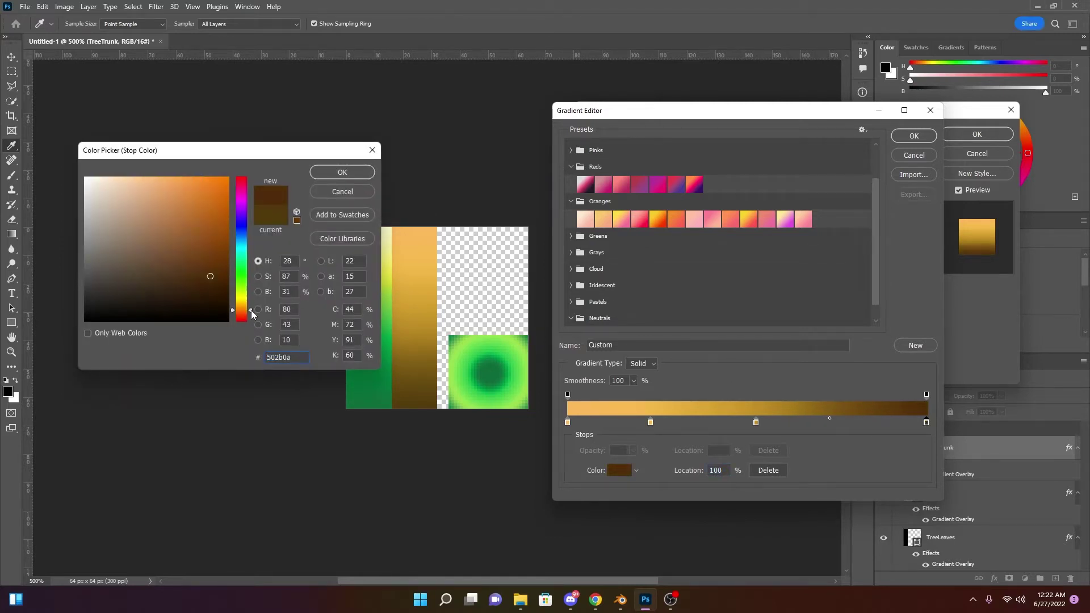
{"action": "left_click", "coordinate": [341, 172]}
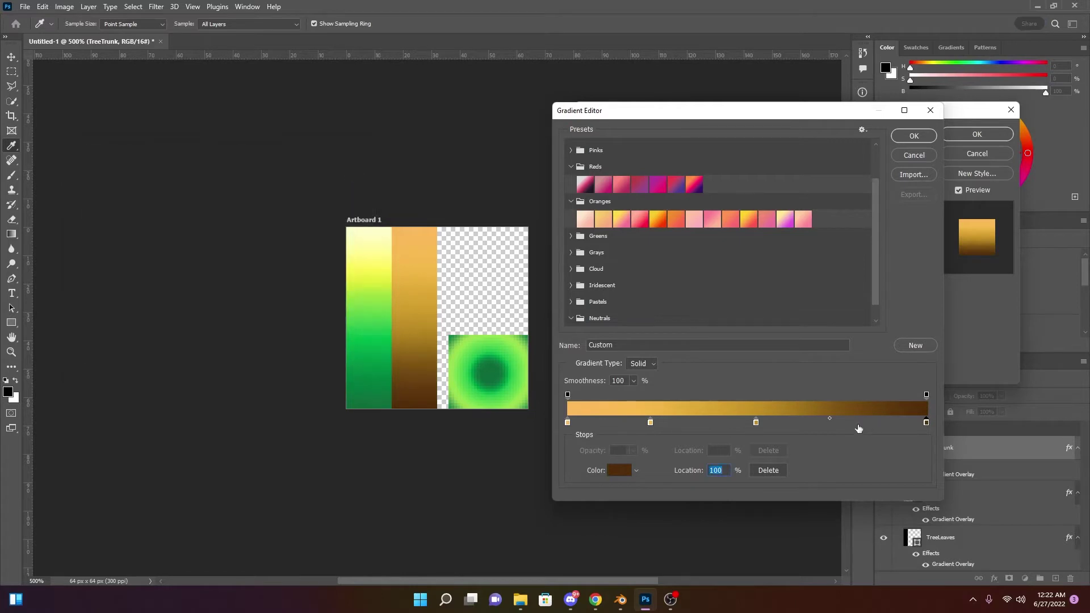
Shift TreeTrunk's stop at 53% to orange-brown #c07226 and its stop at 23% to orange #f2a047
{"action": "double_click", "coordinate": [756, 423]}
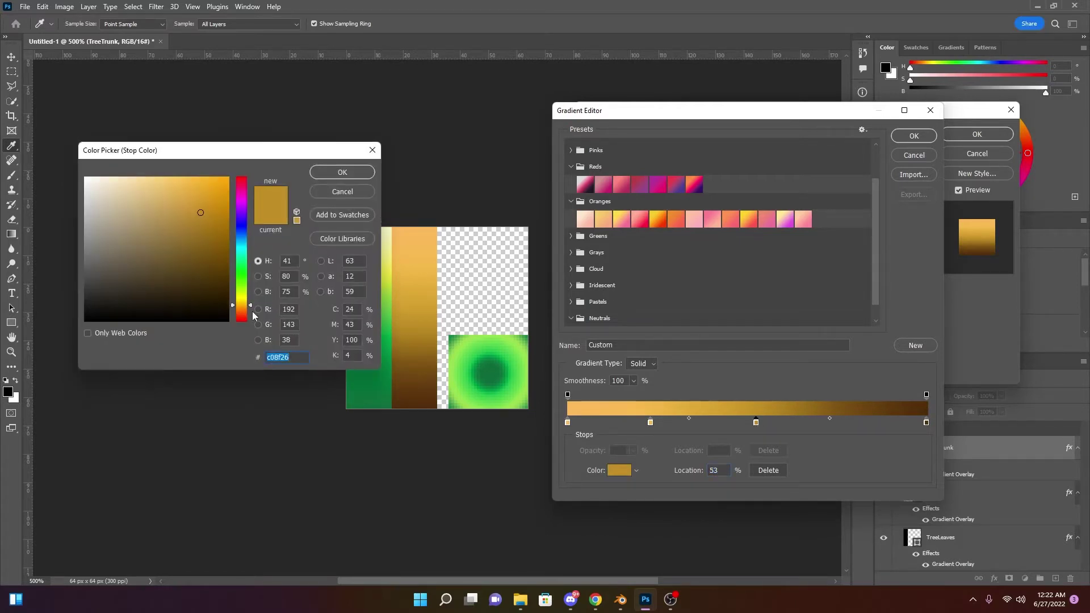
{"action": "left_click_drag", "start_coordinate": [254, 304], "coordinate": [253, 310]}
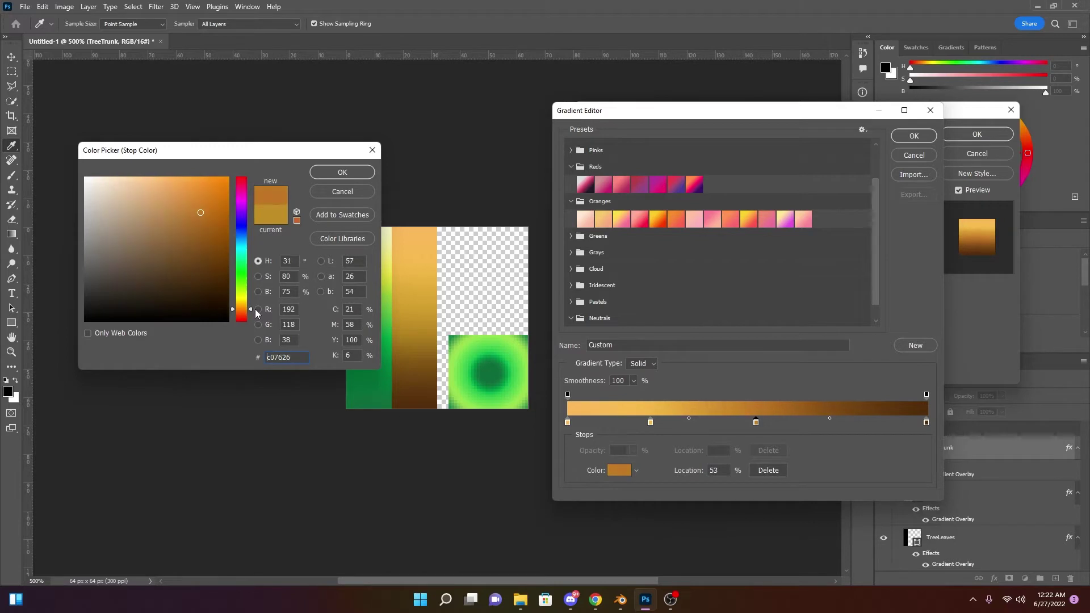
{"action": "left_click", "coordinate": [326, 172]}
{"action": "left_click", "coordinate": [650, 423]}
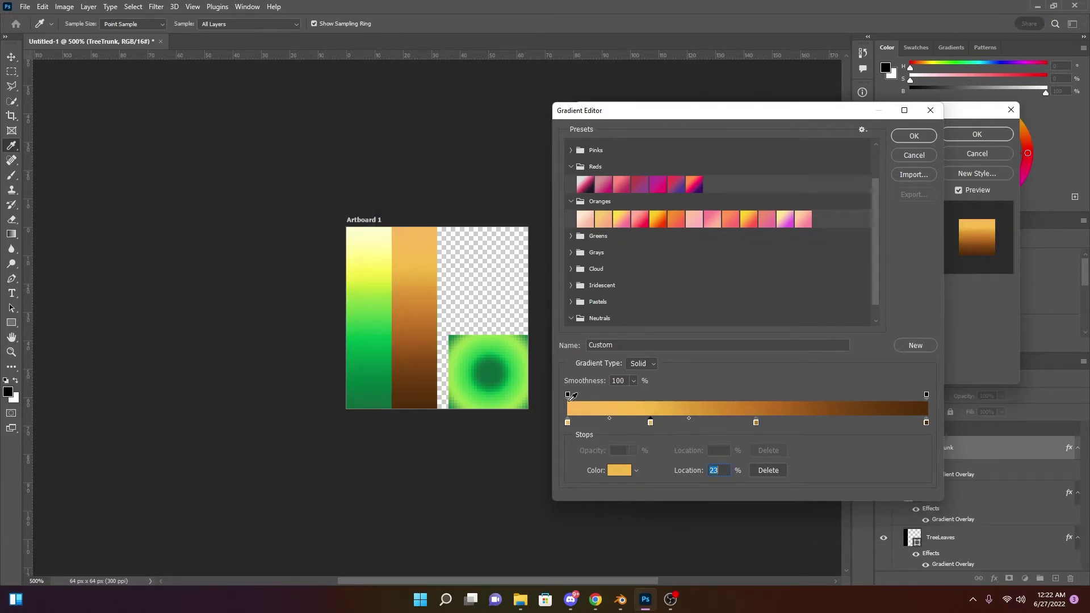
{"action": "double_click", "coordinate": [650, 422]}
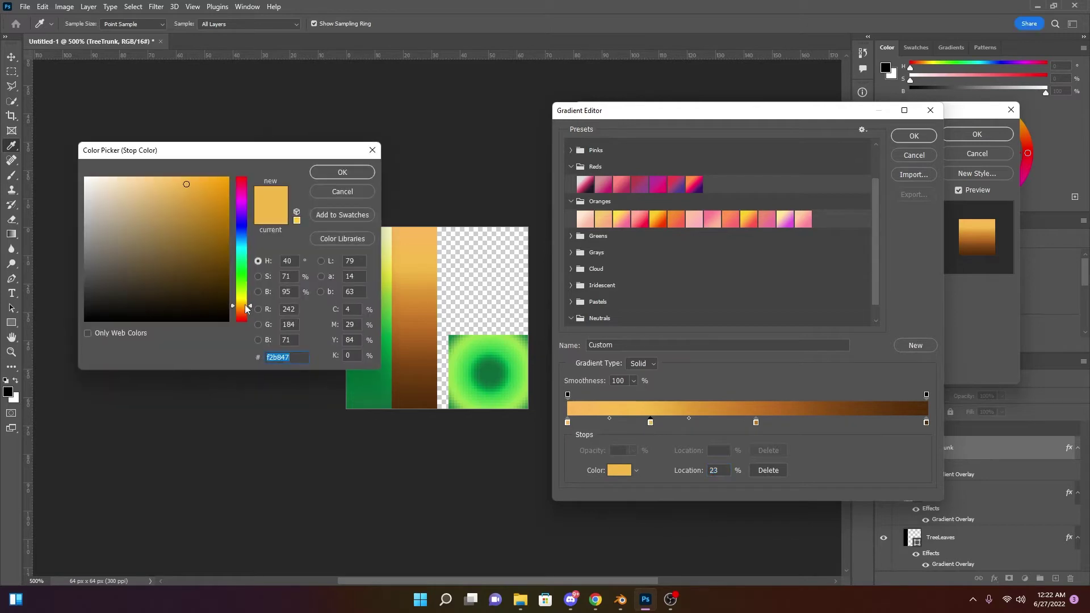
{"action": "left_click_drag", "start_coordinate": [252, 310], "coordinate": [252, 312]}
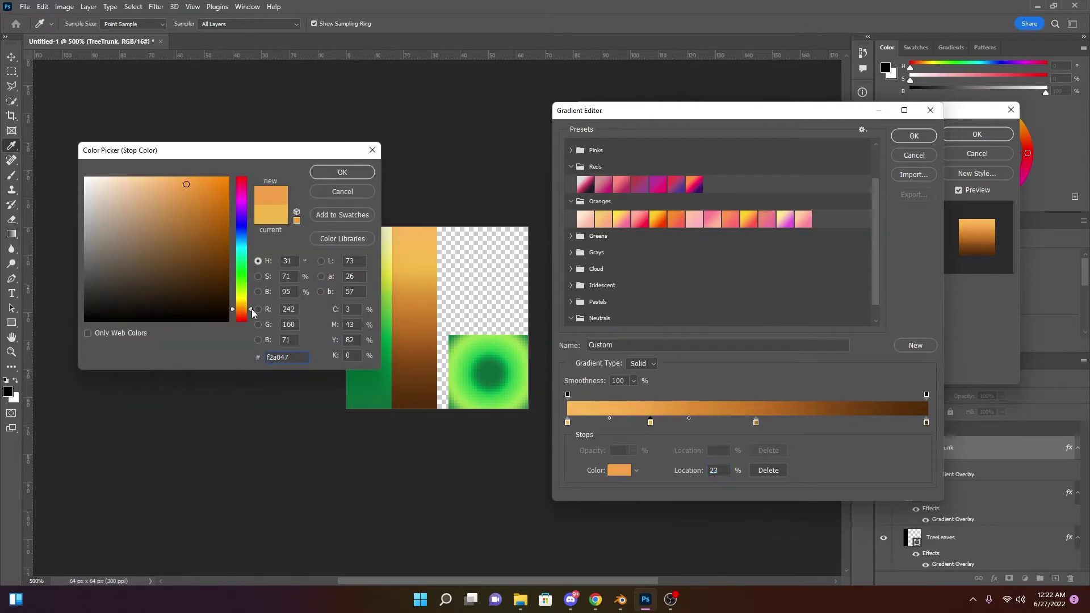
{"action": "left_click", "coordinate": [355, 174]}
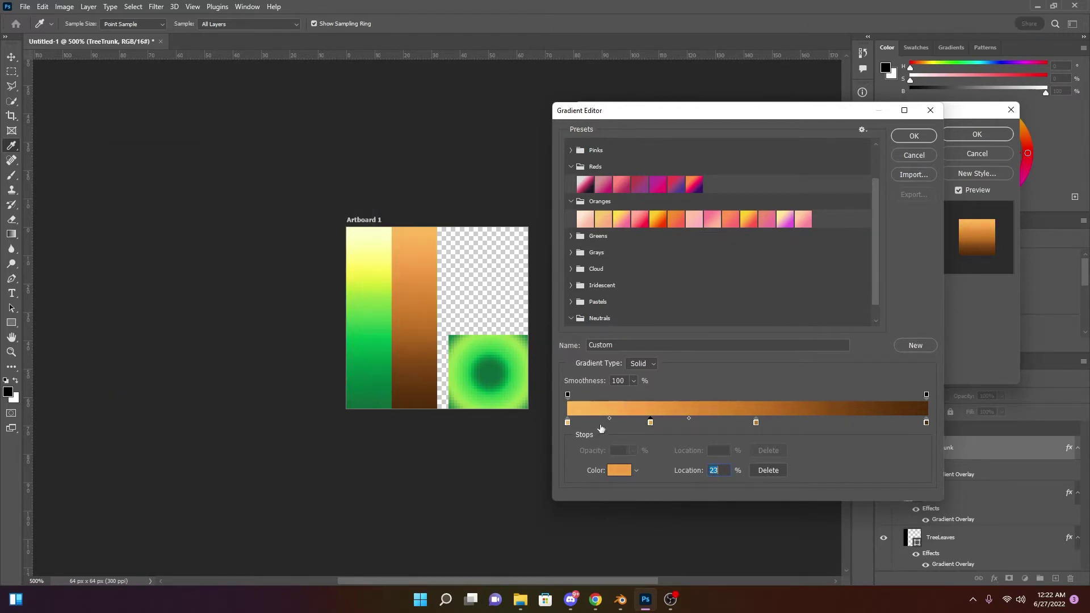
Recolour the 0% stop of the TreeTrunk gradient to a pale, less saturated peach and apply the gradient overlay
{"action": "double_click", "coordinate": [567, 423]}
{"action": "left_click_drag", "start_coordinate": [256, 306], "coordinate": [252, 309]}
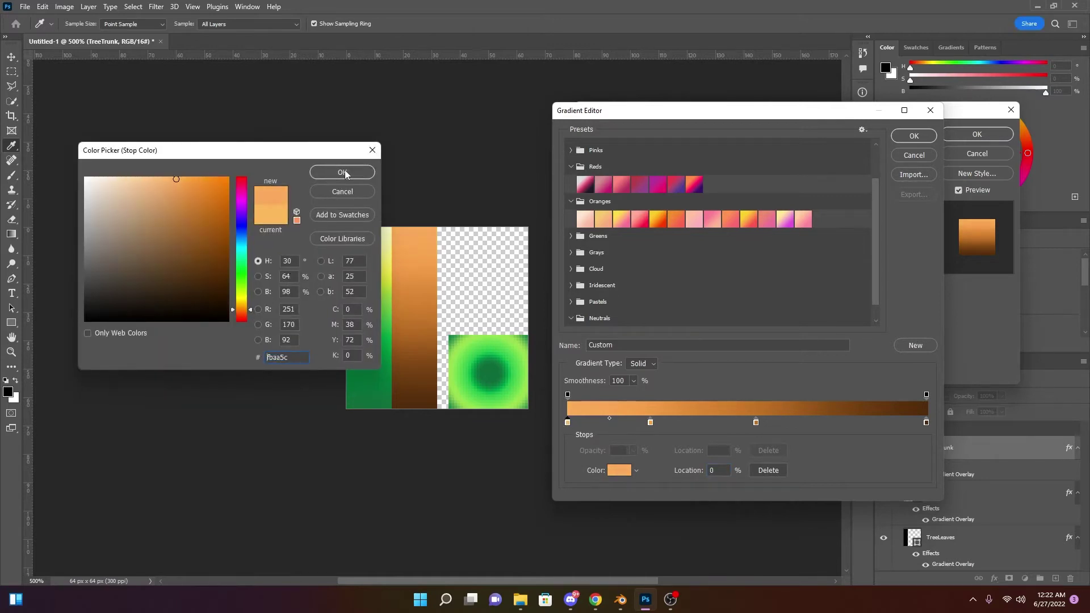
{"action": "left_click", "coordinate": [344, 173]}
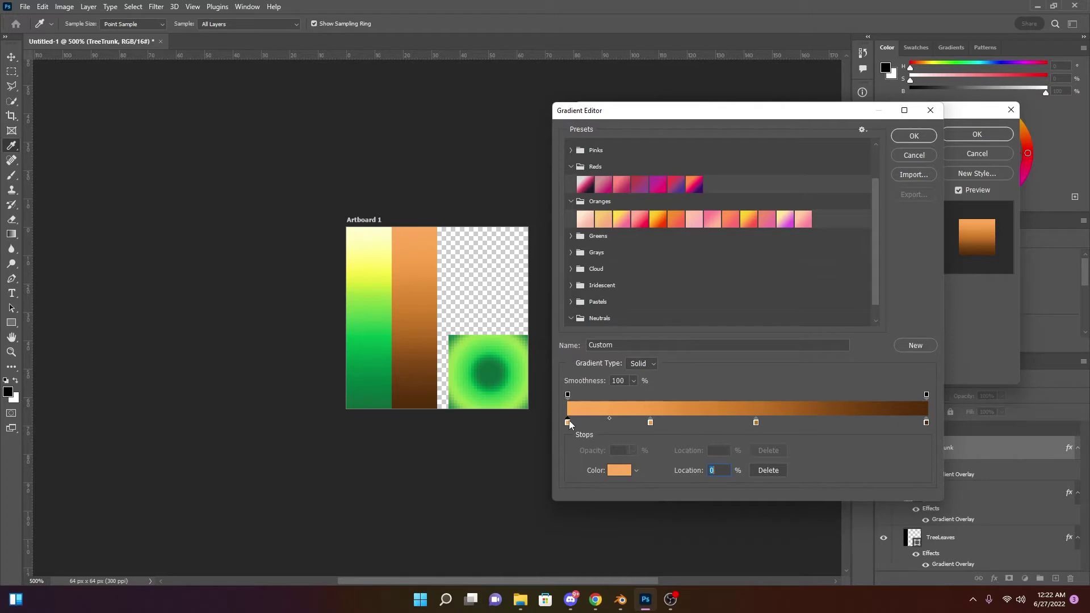
{"action": "double_click", "coordinate": [568, 422]}
{"action": "left_click_drag", "start_coordinate": [176, 180], "coordinate": [148, 179]}
{"action": "left_click", "coordinate": [342, 172]}
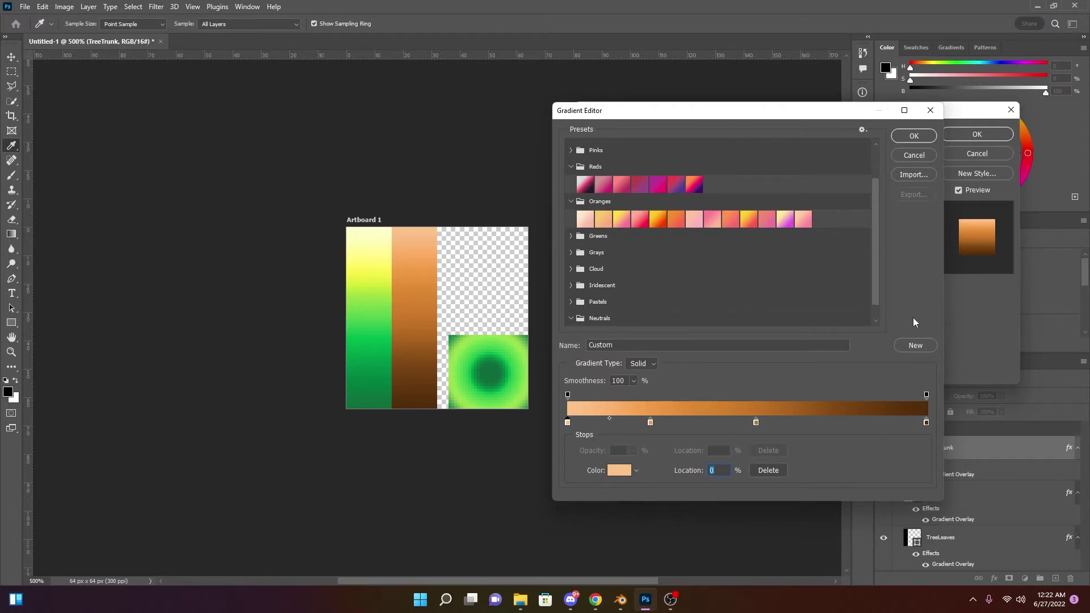
{"action": "left_click", "coordinate": [914, 136]}
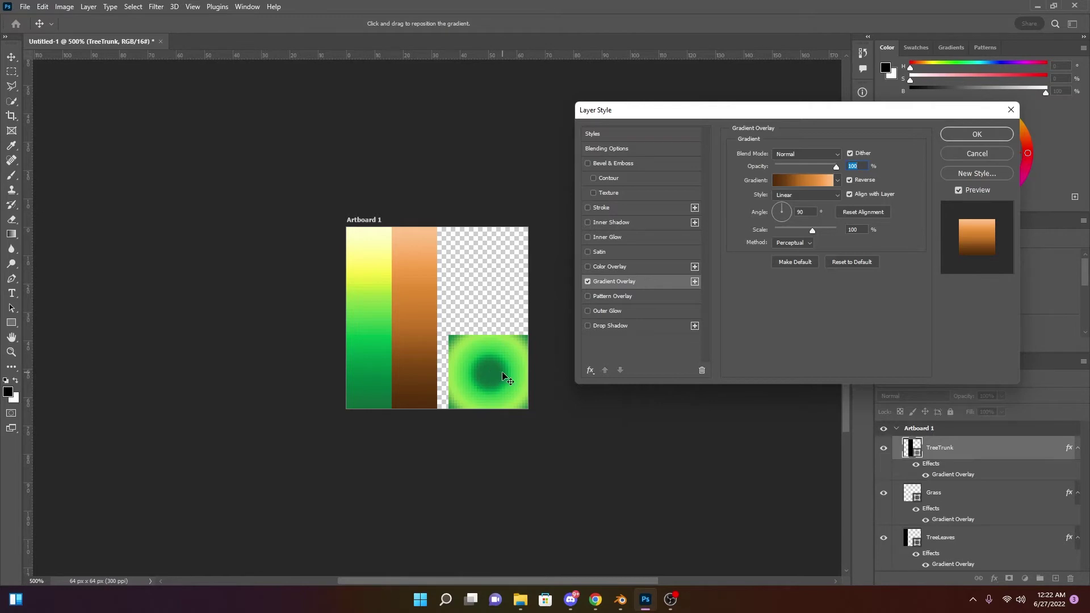
{"action": "left_click", "coordinate": [964, 136]}
Duplicate the TreeTrunk layer as Stone and move the copy directly beside the trunk strip, at X 32 px
{"action": "right_click", "coordinate": [979, 449]}
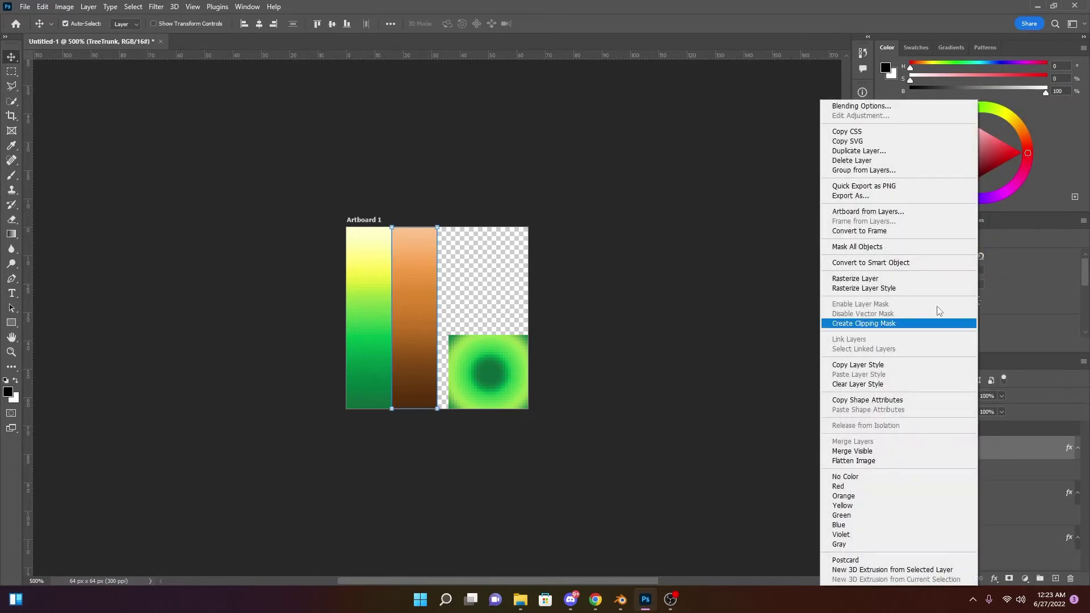
{"action": "left_click", "coordinate": [881, 152]}
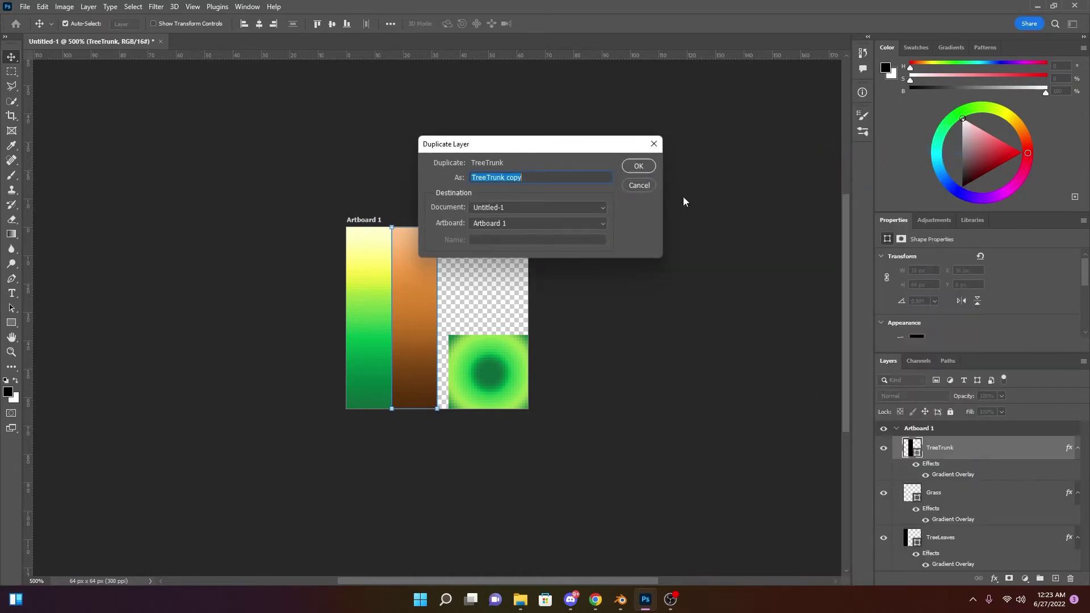
{"action": "type", "text": "Stone"}
{"action": "left_click", "coordinate": [638, 165]}
{"action": "left_click_drag", "start_coordinate": [423, 299], "coordinate": [459, 302]}
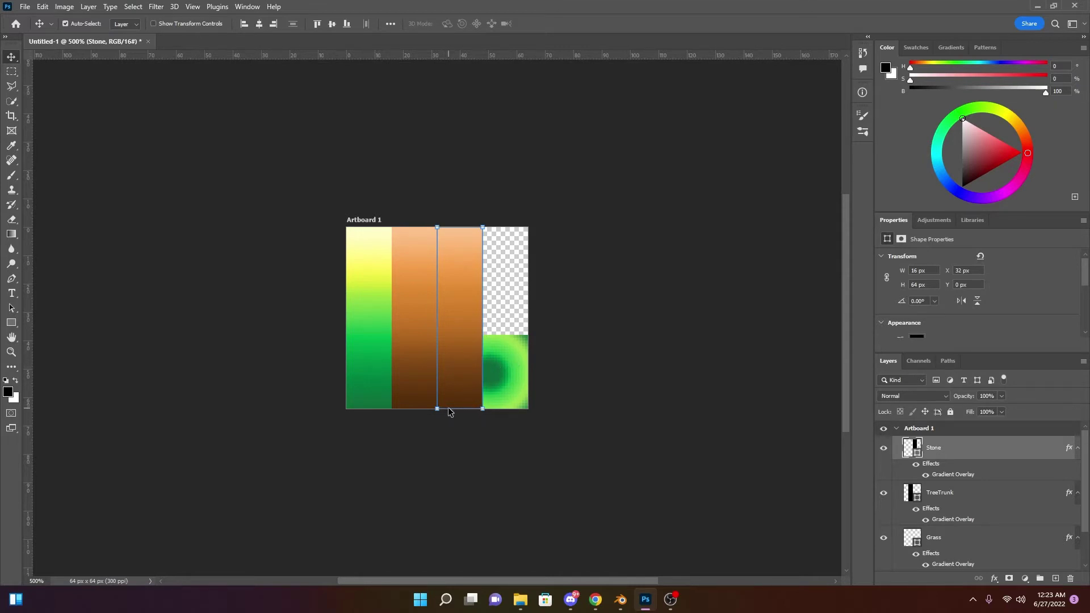
Shorten the Stone rectangle to 38 px high so its lower edge meets the top of the Grass rectangle
{"action": "left_click", "coordinate": [12, 322]}
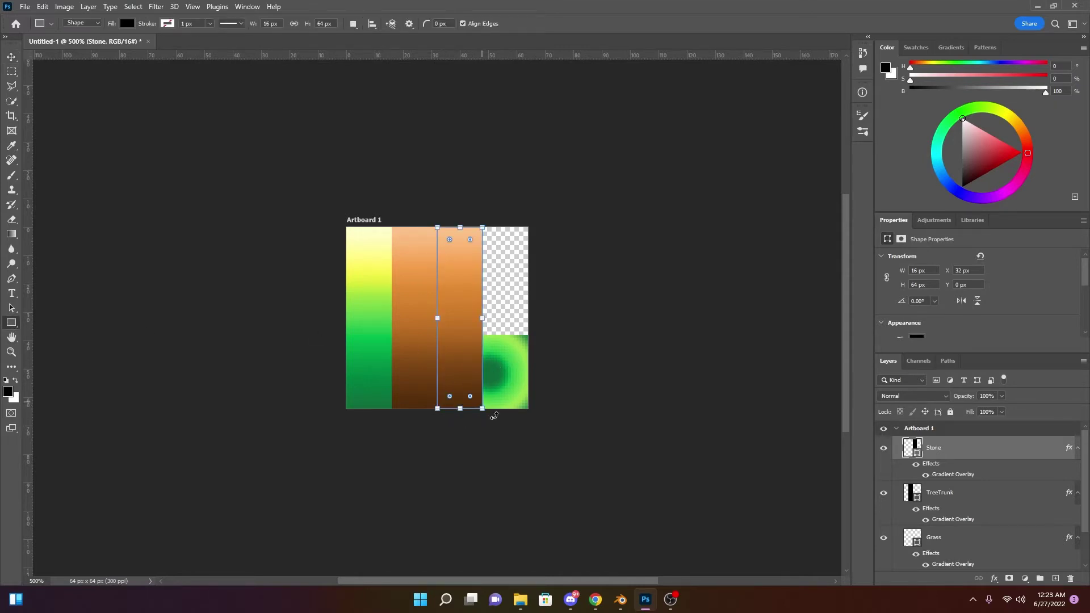
{"action": "left_click_drag", "start_coordinate": [458, 413], "coordinate": [461, 334]}
{"action": "left_click", "coordinate": [461, 334]}
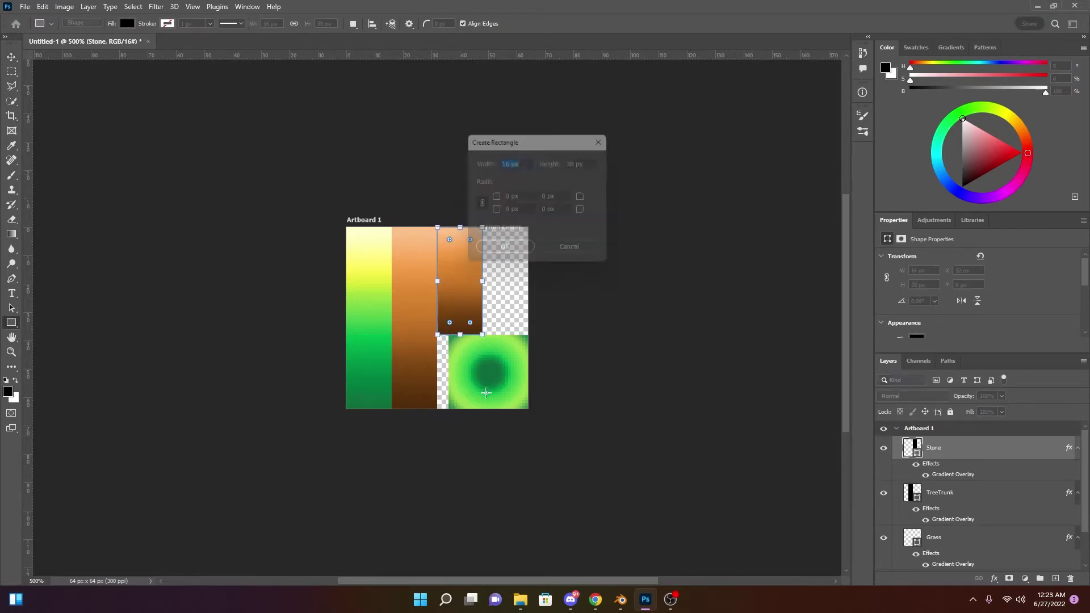
{"action": "left_click", "coordinate": [576, 252]}
Widen the Grass rectangle to 32 px so that it reaches the edge of the TreeTrunk strip
{"action": "left_click", "coordinate": [11, 57]}
{"action": "left_click", "coordinate": [452, 393]}
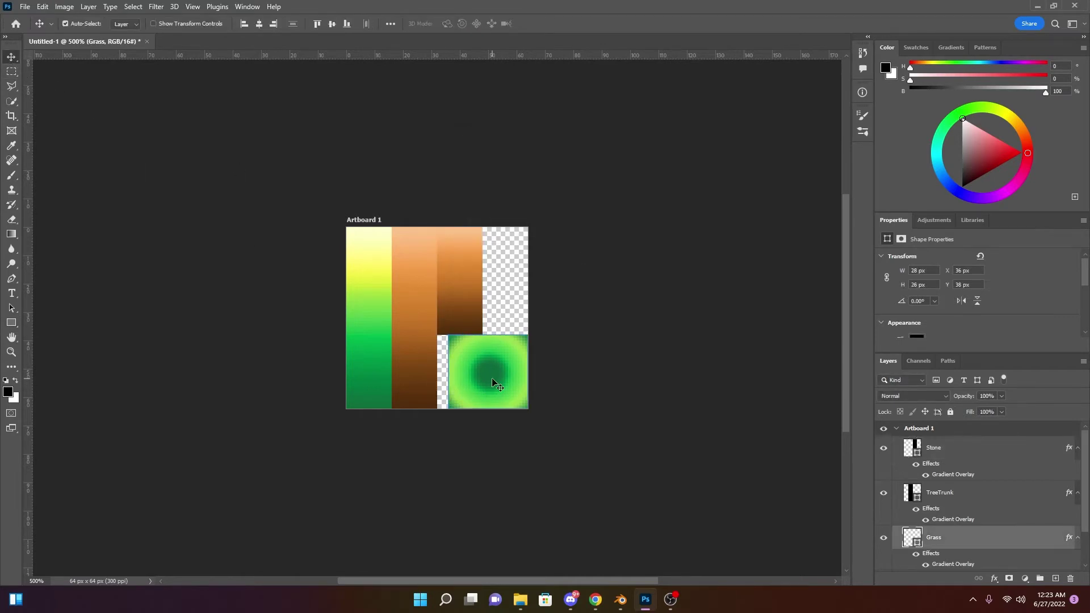
{"action": "left_click", "coordinate": [10, 322]}
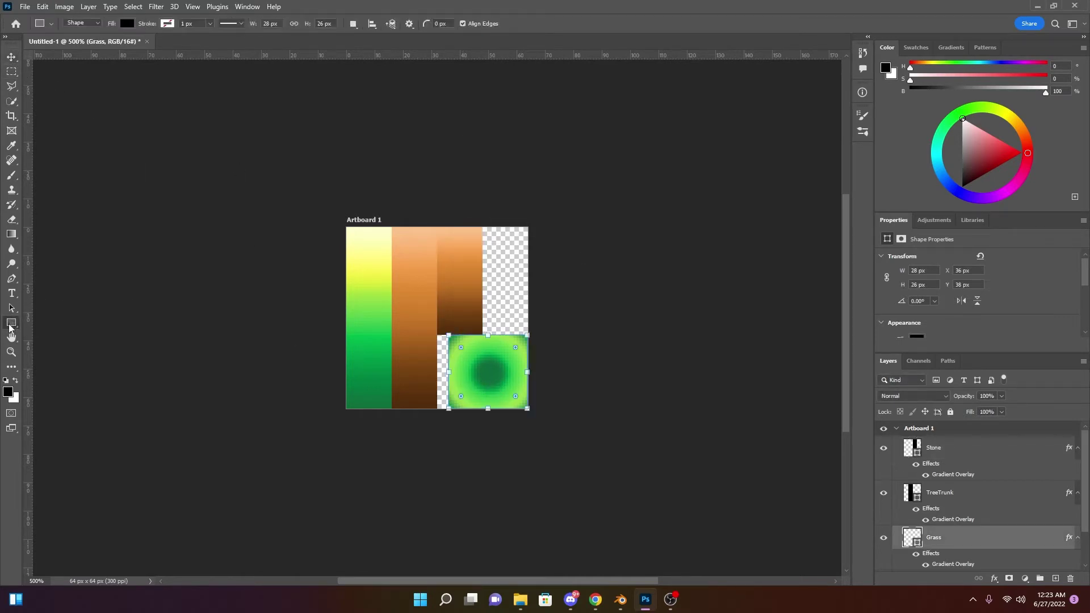
{"action": "left_click_drag", "start_coordinate": [446, 371], "coordinate": [436, 370]}
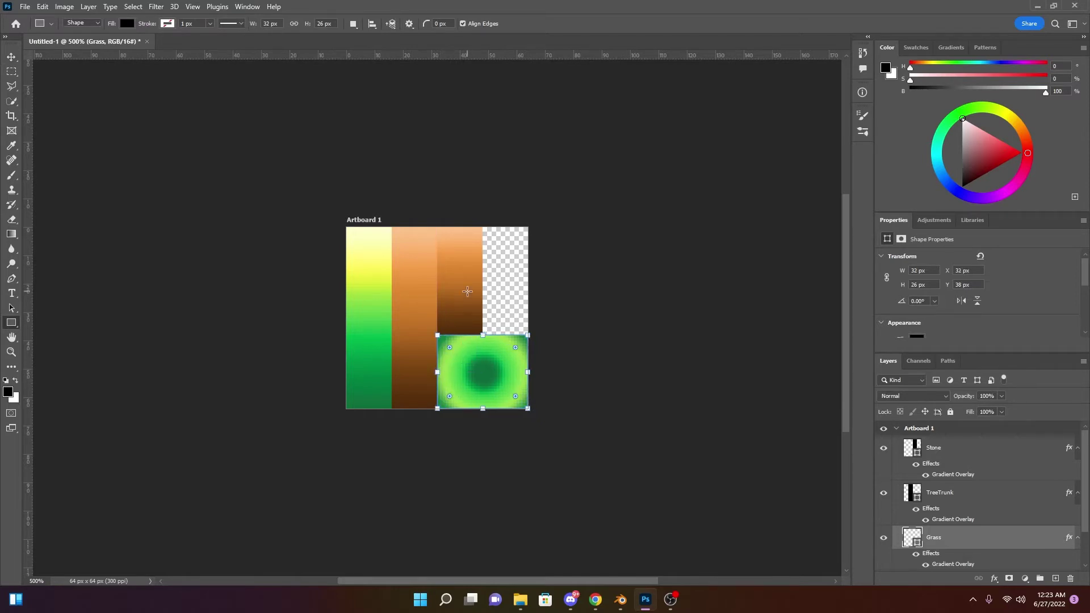
Widen the Stone rectangle to 32 px so that it fills the empty area up to the artboard's edge
{"action": "left_click", "coordinate": [9, 59]}
{"action": "left_click", "coordinate": [451, 272]}
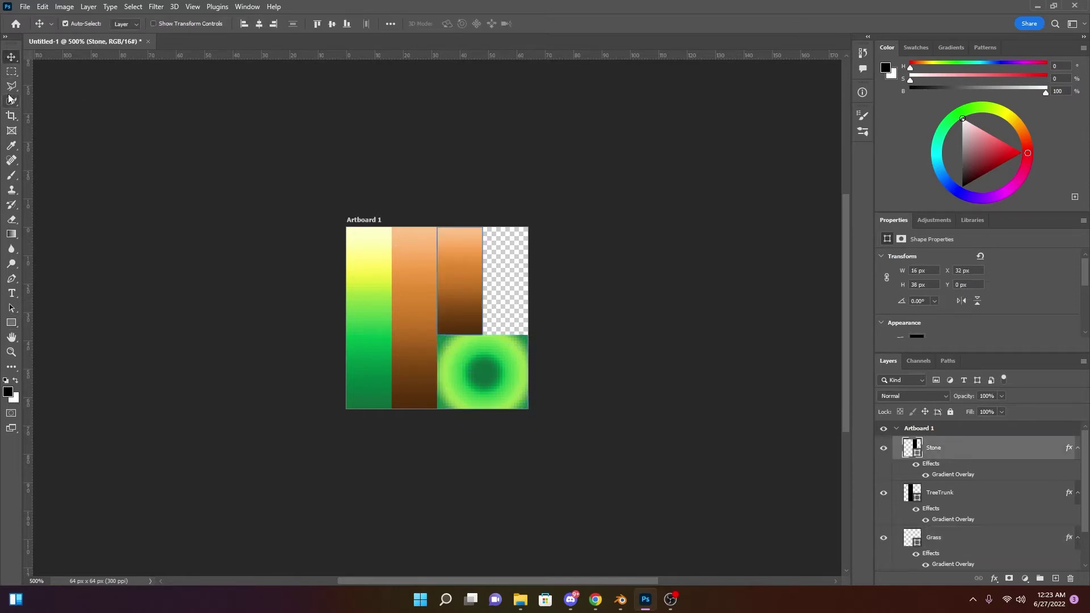
{"action": "left_click", "coordinate": [11, 322]}
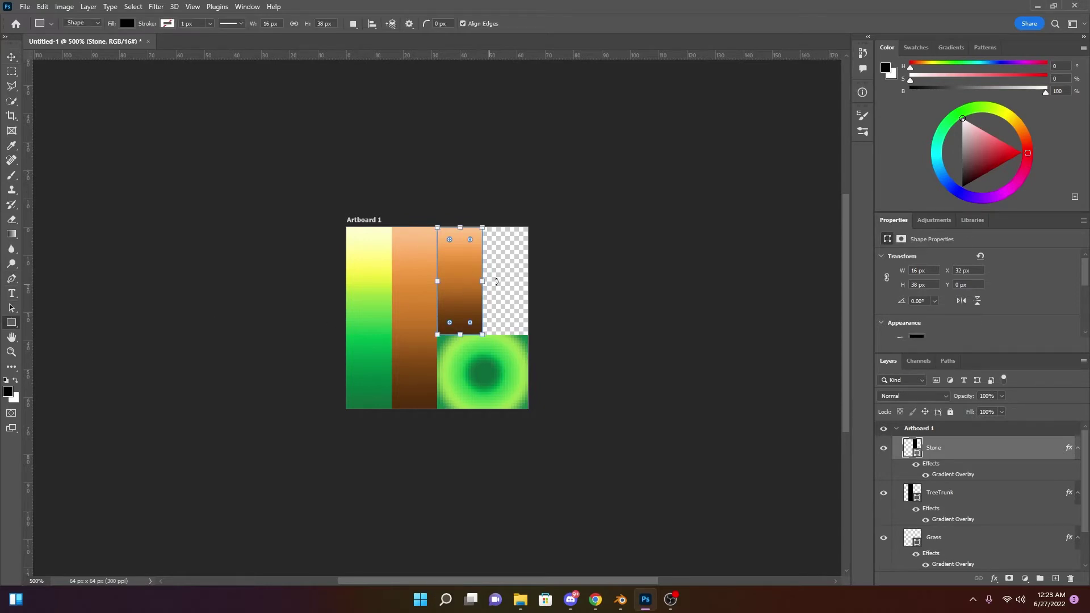
{"action": "left_click_drag", "start_coordinate": [484, 281], "coordinate": [528, 281]}
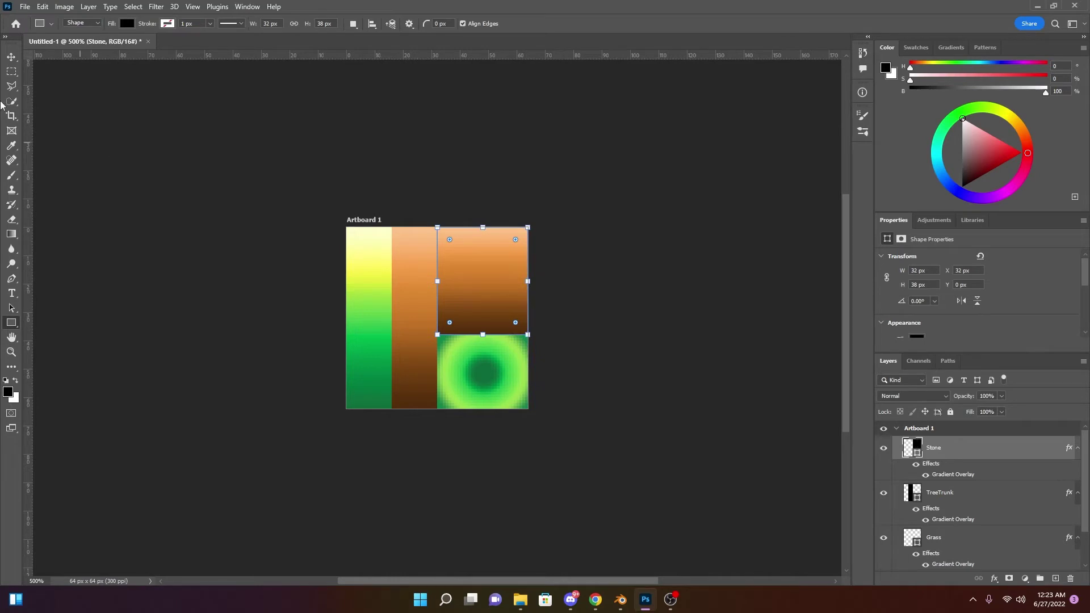
{"action": "left_click", "coordinate": [12, 57]}
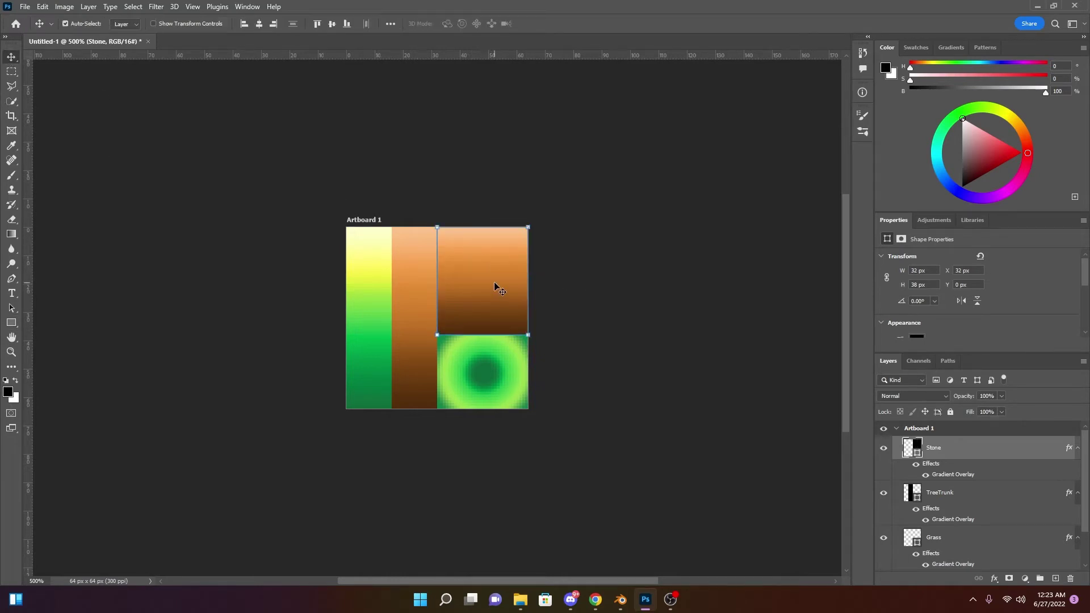
Edit Stone's overlay gradient by removing the light orange stop at 23% and moving the orange-brown stop to 48%
{"action": "double_click", "coordinate": [970, 476]}
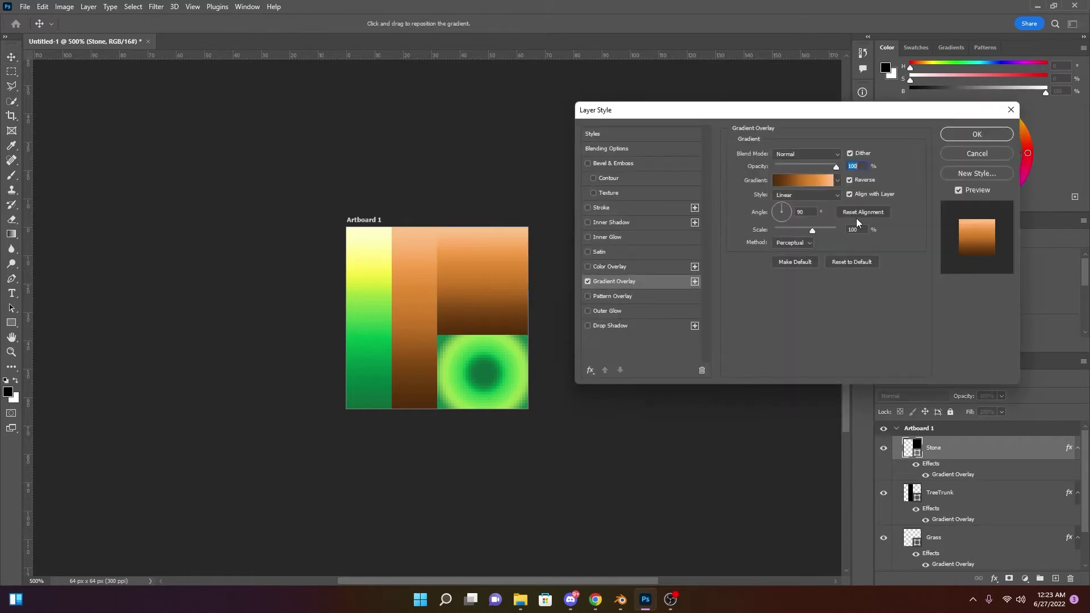
{"action": "left_click", "coordinate": [800, 183]}
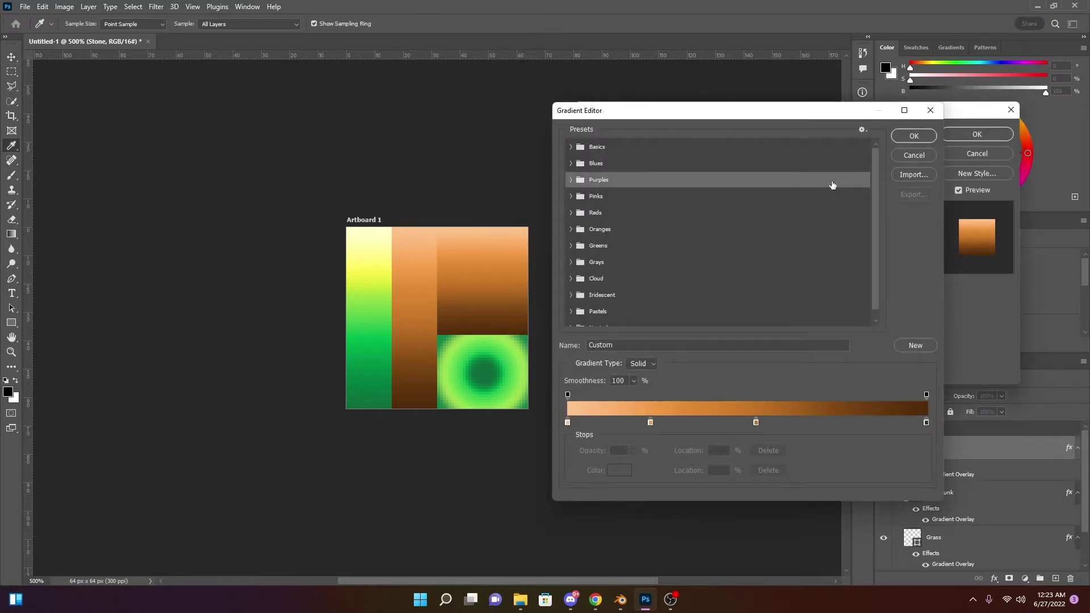
{"action": "left_click_drag", "start_coordinate": [733, 119], "coordinate": [756, 113]}
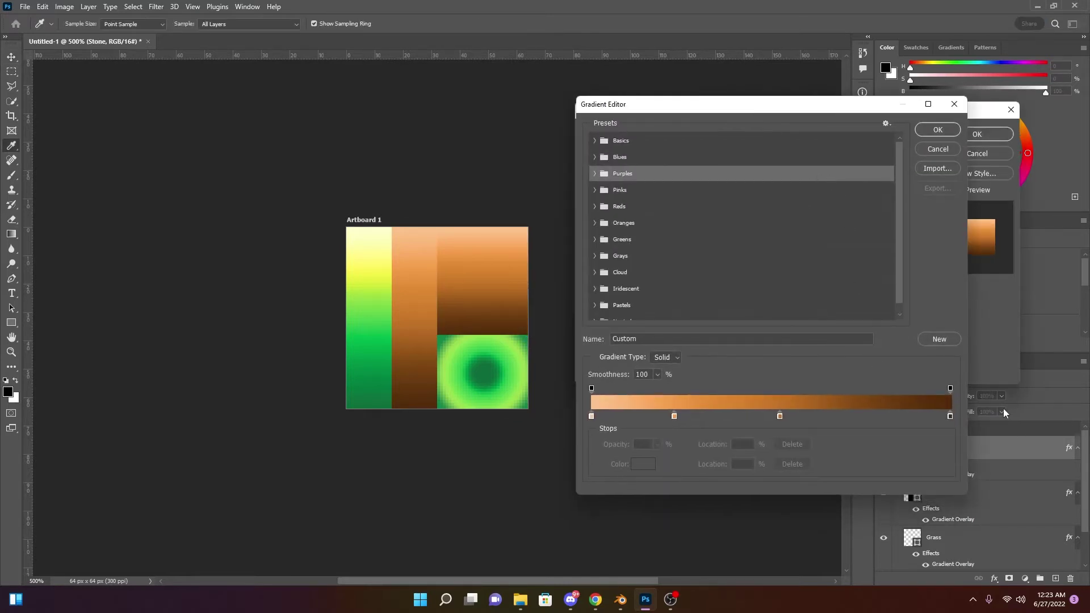
{"action": "double_click", "coordinate": [949, 418]}
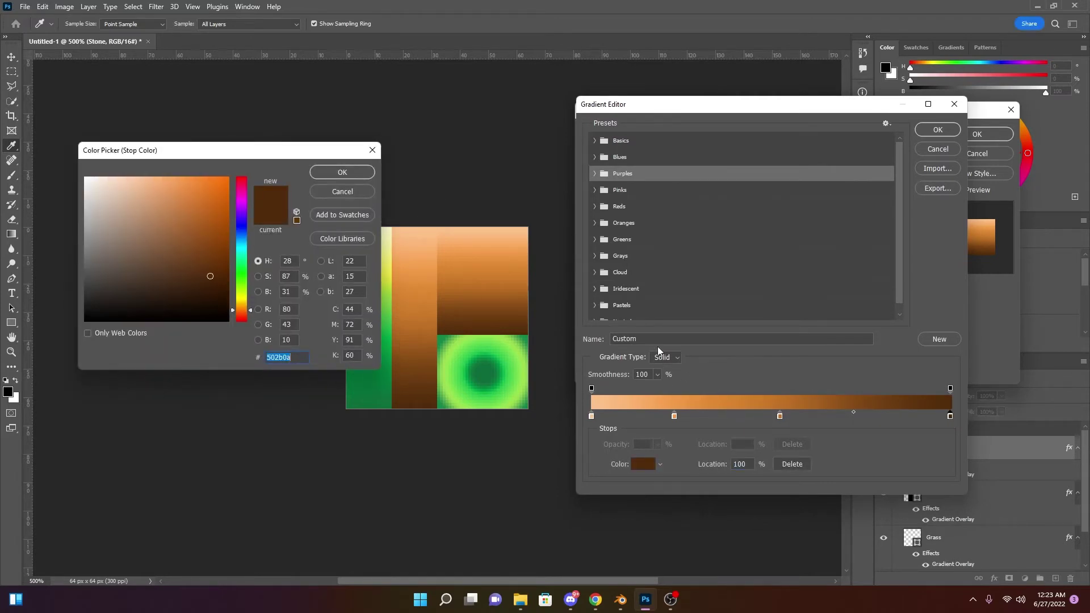
{"action": "left_click", "coordinate": [373, 150]}
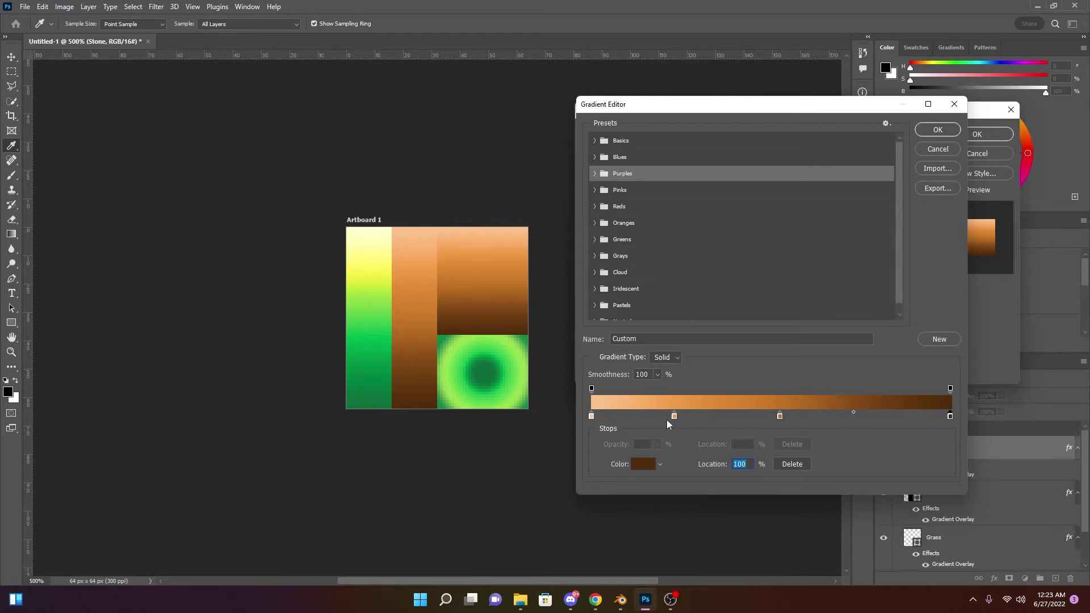
{"action": "left_click_drag", "start_coordinate": [675, 417], "coordinate": [678, 449]}
{"action": "left_click_drag", "start_coordinate": [780, 418], "coordinate": [764, 420]}
{"action": "left_click", "coordinate": [765, 420]}
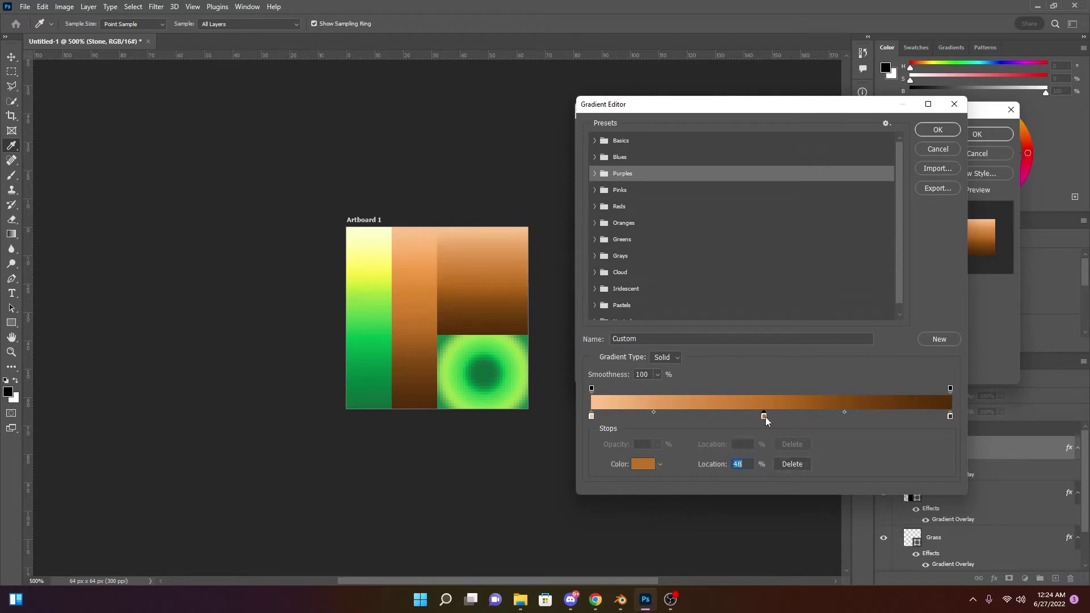
Recolour the orange-brown middle stop of Stone's overlay gradient to grey-blue #7e8d99
{"action": "double_click", "coordinate": [764, 417]}
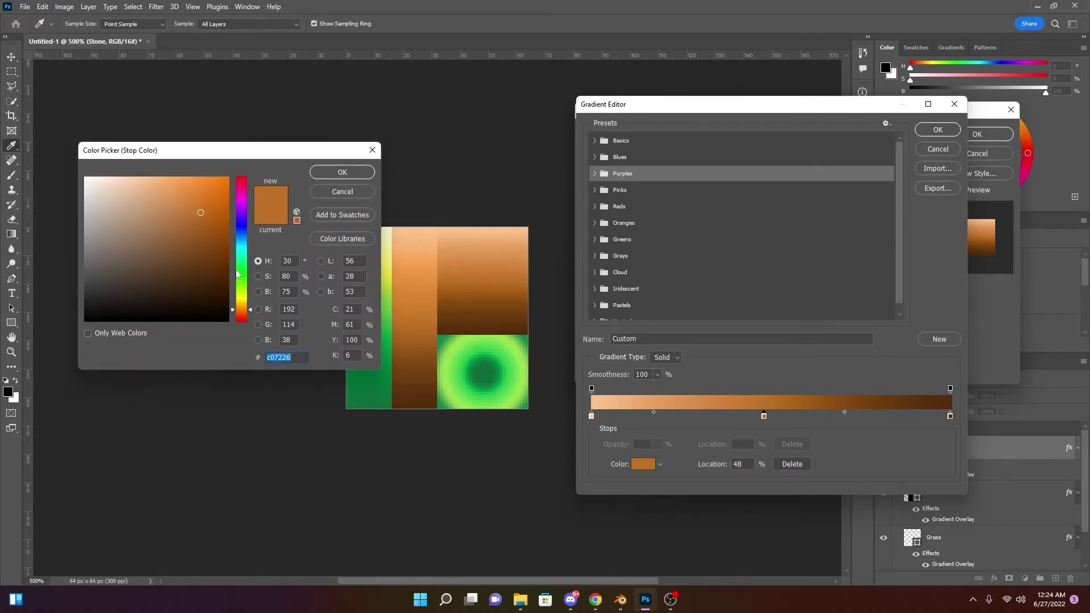
{"action": "left_click_drag", "start_coordinate": [251, 313], "coordinate": [250, 238]}
{"action": "mouse_move", "coordinate": [201, 212]}
{"action": "left_mouse_down"}
{"action": "mouse_move", "coordinate": [156, 210]}
{"action": "mouse_move", "coordinate": [139, 196]}
{"action": "mouse_move", "coordinate": [115, 246]}
{"action": "mouse_move", "coordinate": [107, 231]}
{"action": "left_mouse_up"}
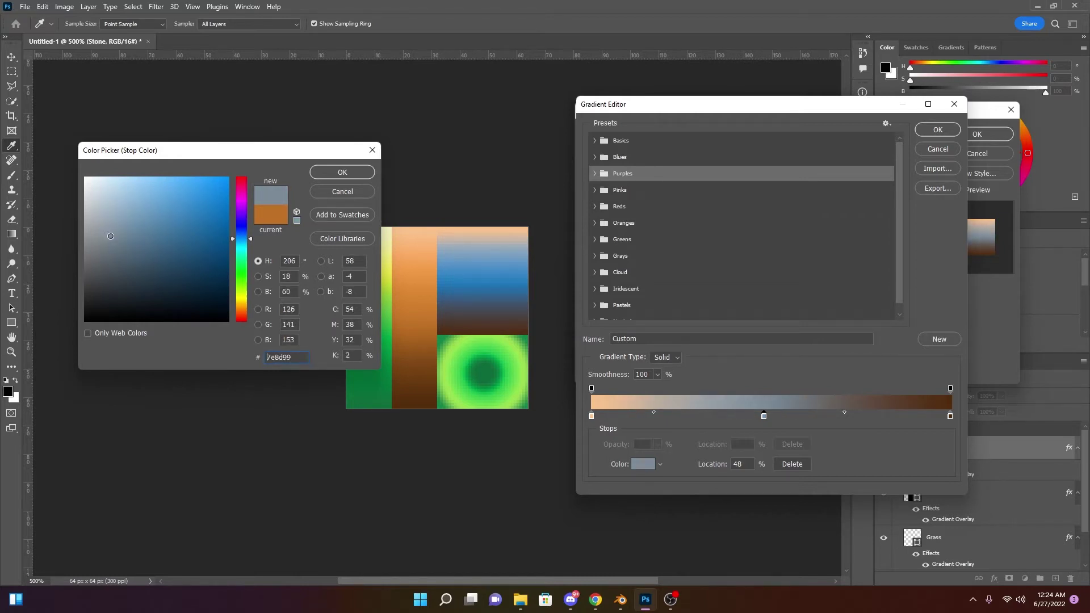
{"action": "left_click", "coordinate": [342, 172]}
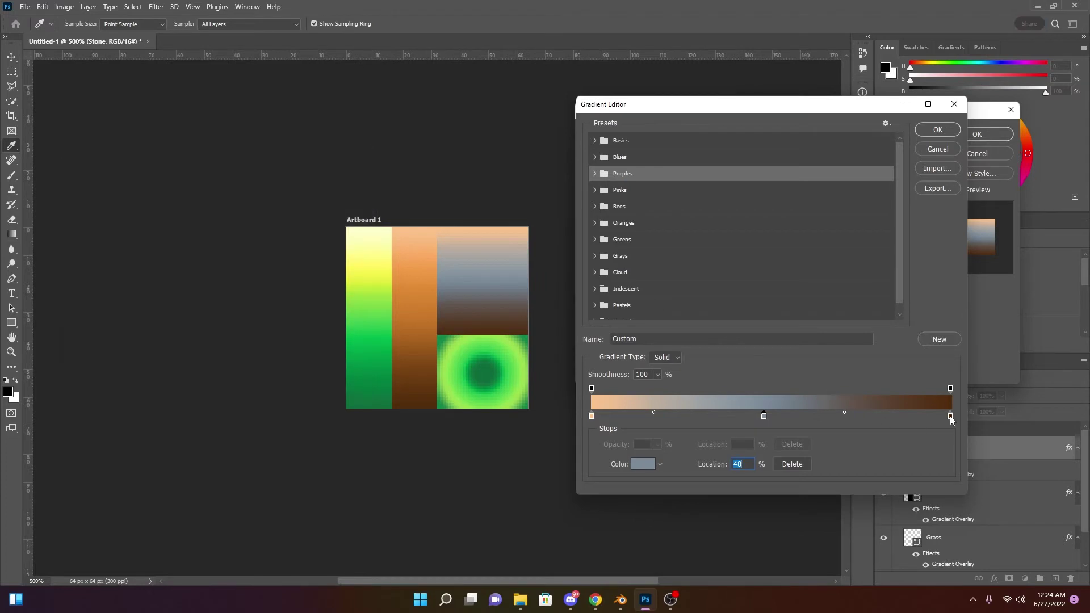
Recolour the dark brown end stop of Stone's gradient to dark slate blue #3a4a5b
{"action": "double_click", "coordinate": [950, 418]}
{"action": "left_click", "coordinate": [339, 169]}
{"action": "left_click", "coordinate": [800, 397]}
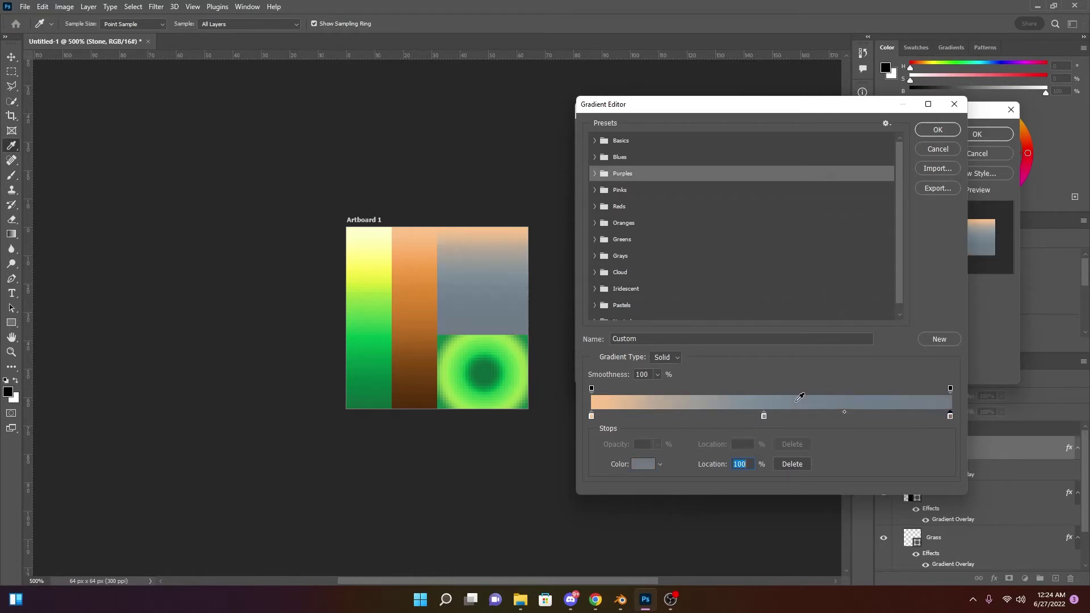
{"action": "double_click", "coordinate": [949, 416]}
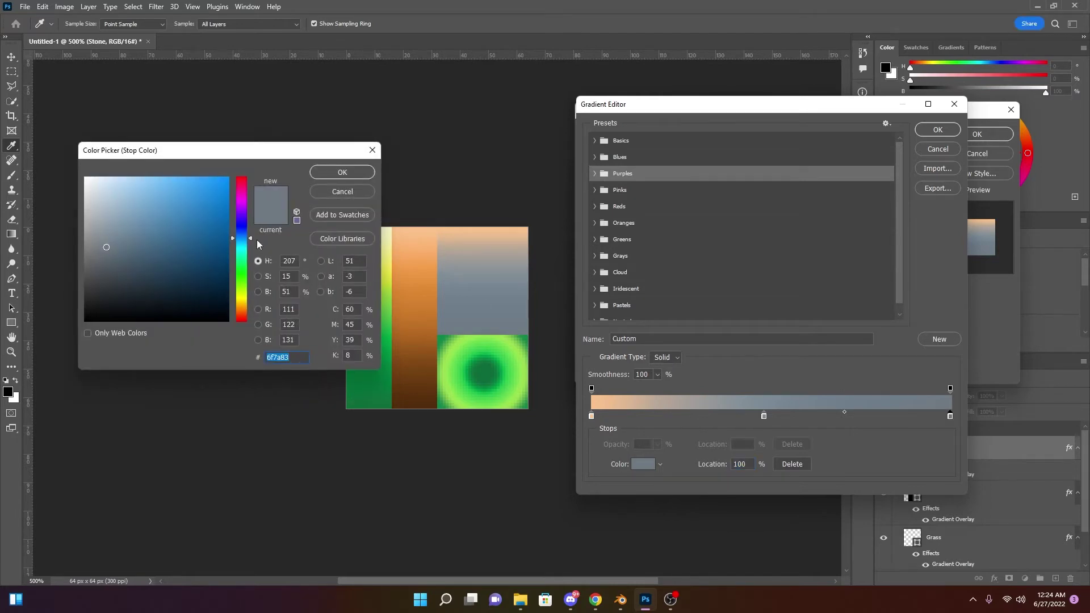
{"action": "left_click_drag", "start_coordinate": [253, 238], "coordinate": [252, 236]}
{"action": "left_click_drag", "start_coordinate": [110, 258], "coordinate": [112, 266]}
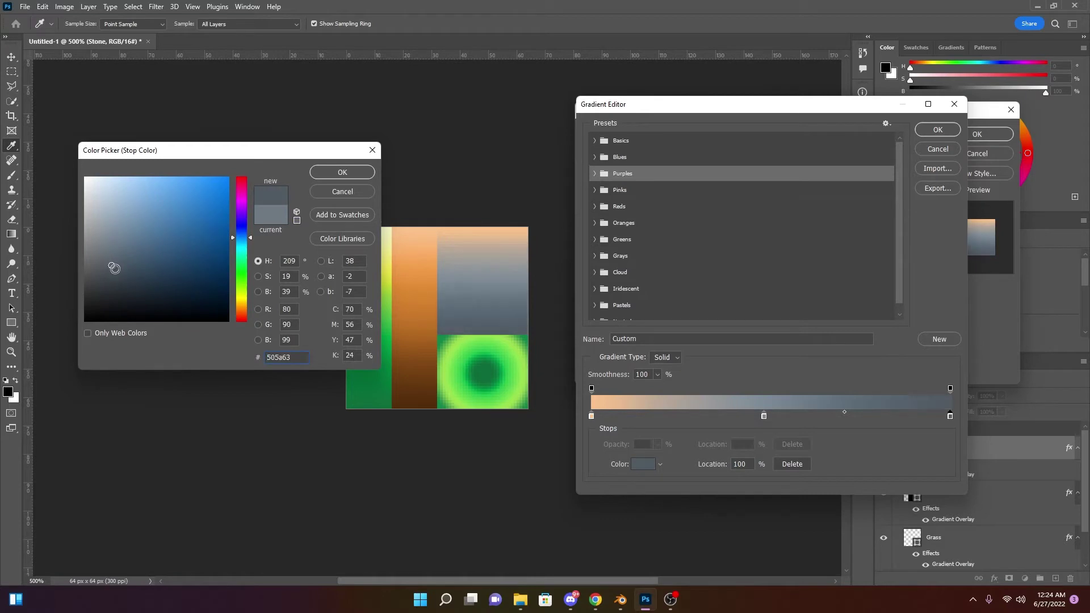
{"action": "left_click", "coordinate": [136, 269]}
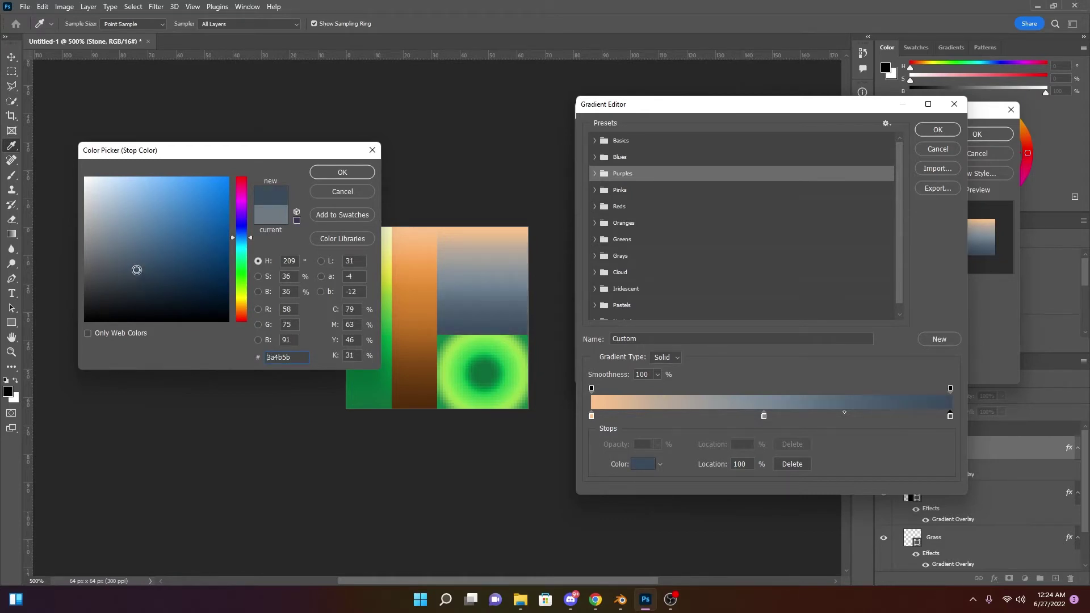
{"action": "left_click", "coordinate": [247, 233]}
{"action": "left_click_drag", "start_coordinate": [247, 232], "coordinate": [247, 237]}
{"action": "left_click", "coordinate": [335, 179]}
Recolour the peach start stop of Stone's gradient to light grey-blue #aabcc9 and move the middle stop to 46%
{"action": "left_click_drag", "start_coordinate": [764, 417], "coordinate": [760, 416]}
{"action": "double_click", "coordinate": [592, 416]}
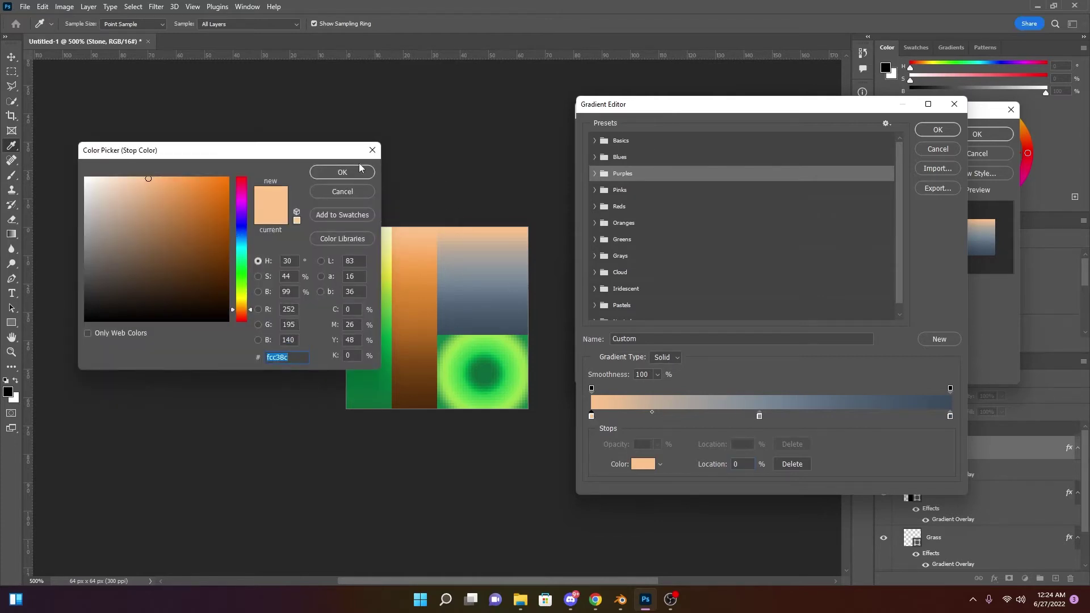
{"action": "key", "text": "Return"}
{"action": "left_click", "coordinate": [759, 401]}
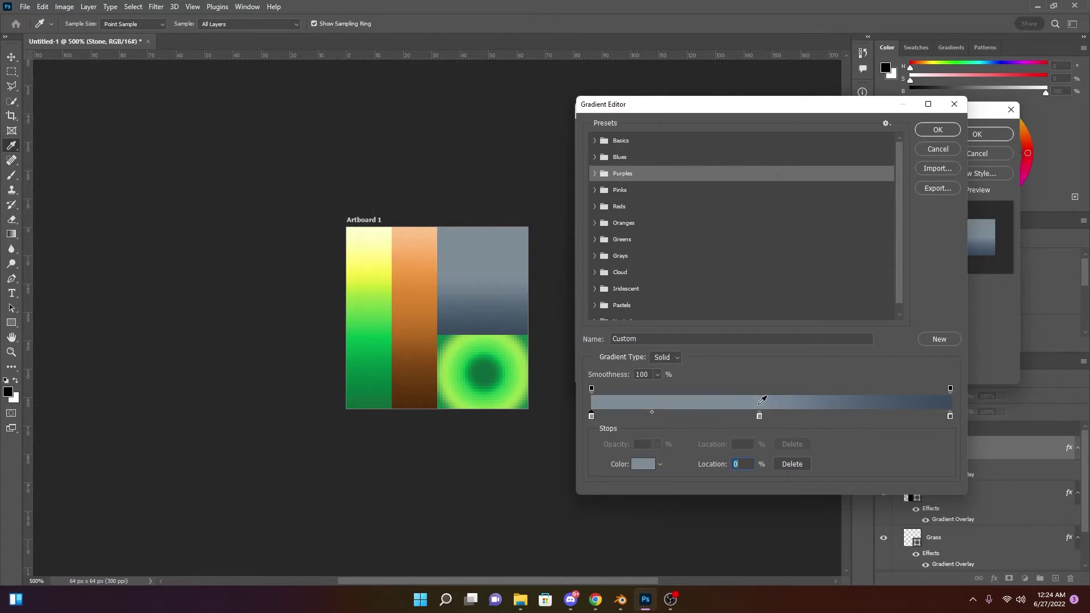
{"action": "double_click", "coordinate": [591, 417]}
{"action": "mouse_move", "coordinate": [99, 200]}
{"action": "left_mouse_down"}
{"action": "mouse_move", "coordinate": [101, 188]}
{"action": "mouse_move", "coordinate": [106, 209]}
{"action": "left_mouse_up"}
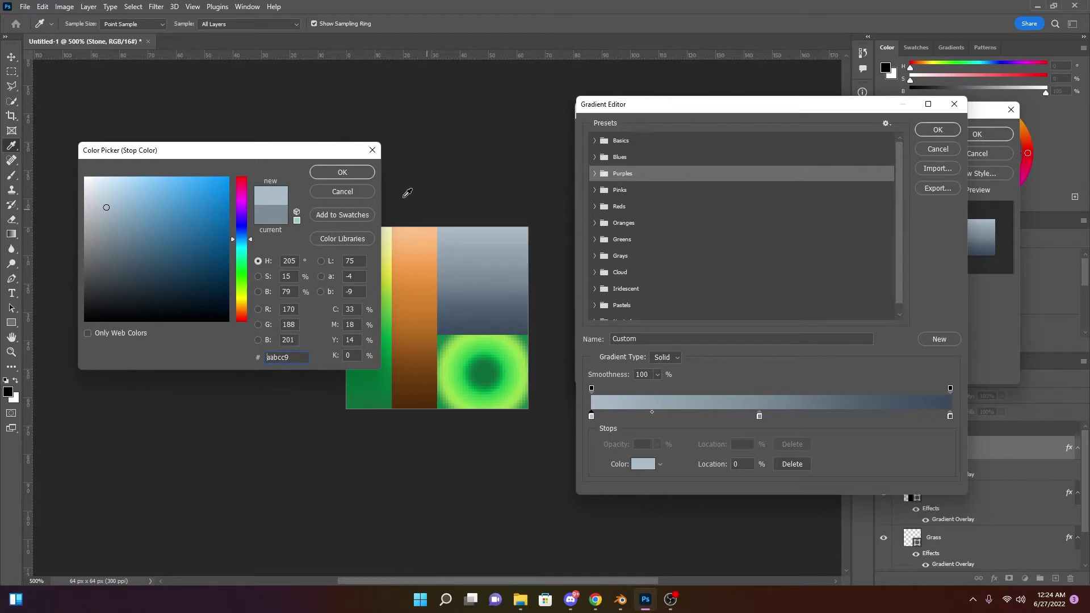
{"action": "left_click", "coordinate": [342, 172]}
{"action": "left_click_drag", "start_coordinate": [760, 417], "coordinate": [755, 415]}
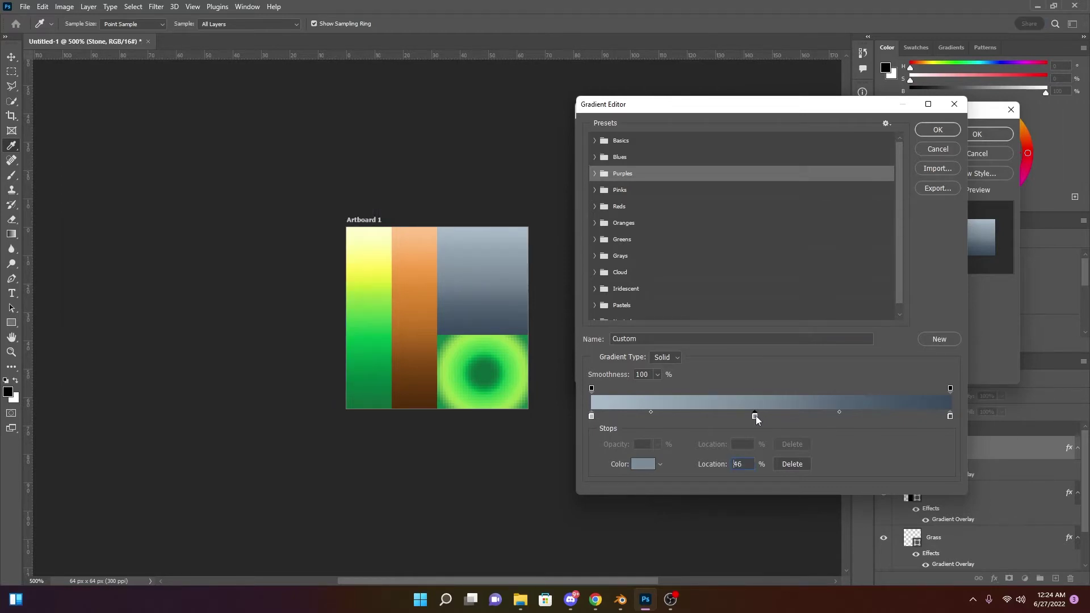
Shift the hue of the Stone gradient's dark slate blue end stop to dark purple #433a5b
{"action": "left_click", "coordinate": [950, 416]}
{"action": "double_click", "coordinate": [951, 418]}
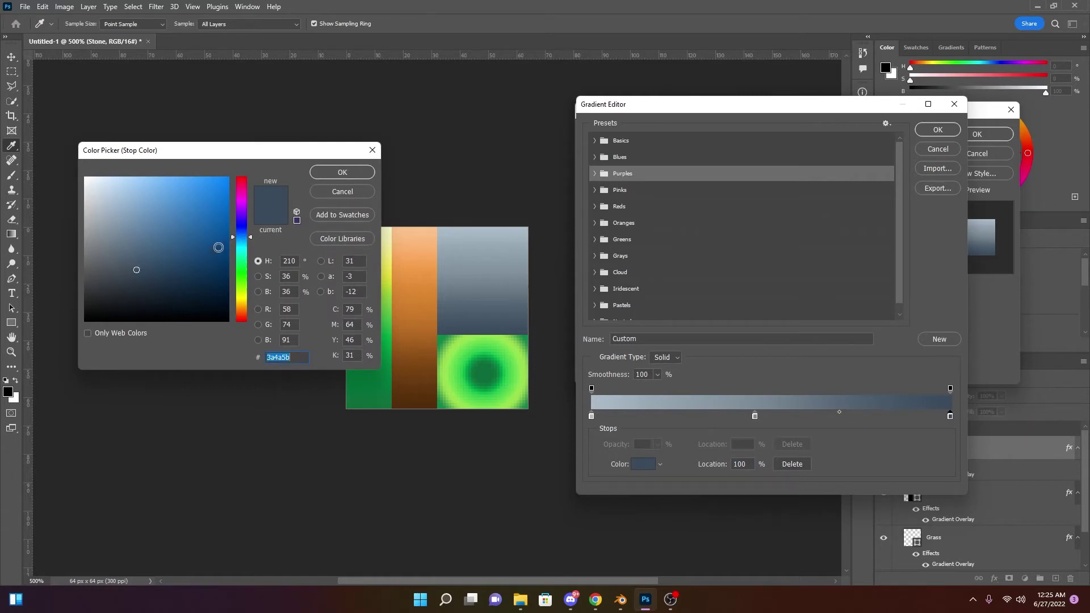
{"action": "left_click_drag", "start_coordinate": [248, 237], "coordinate": [246, 222]}
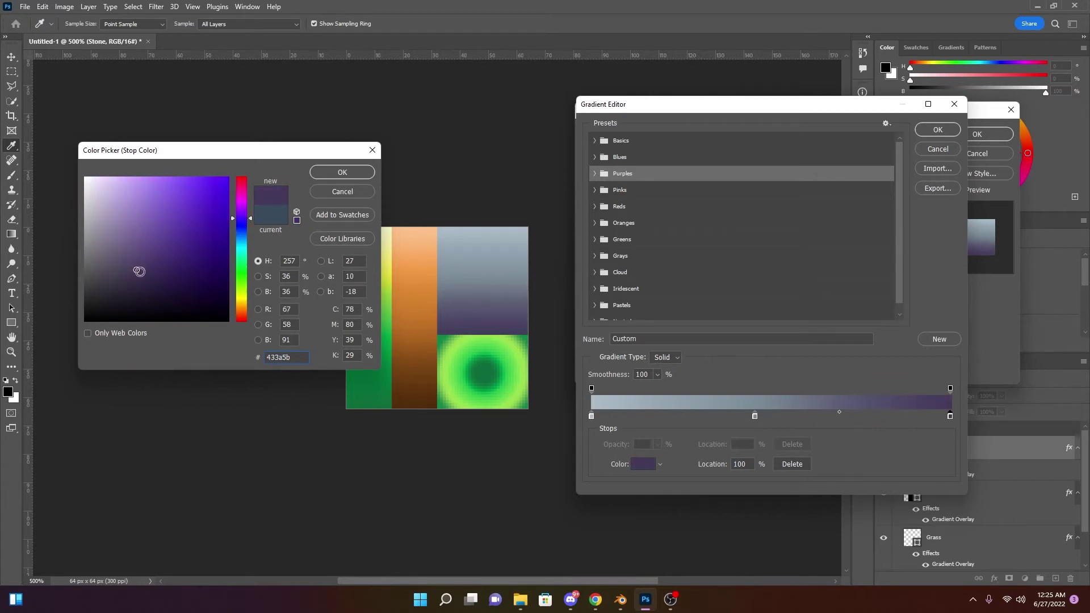
{"action": "left_click", "coordinate": [329, 172]}
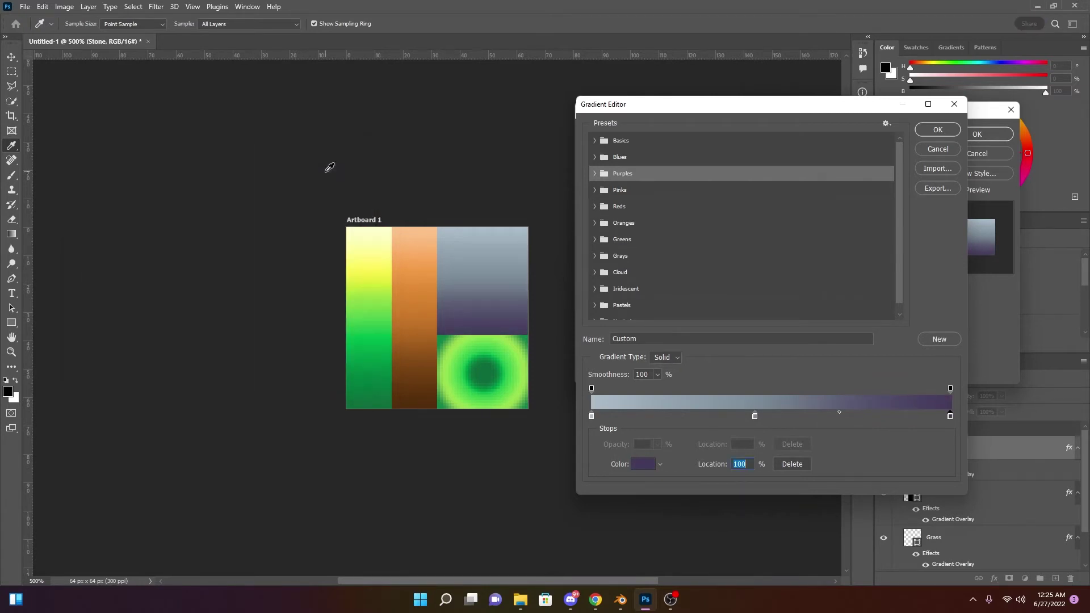
Darken the Stone gradient's middle stop to #6f7c86 and move it to 45%
{"action": "double_click", "coordinate": [754, 416]}
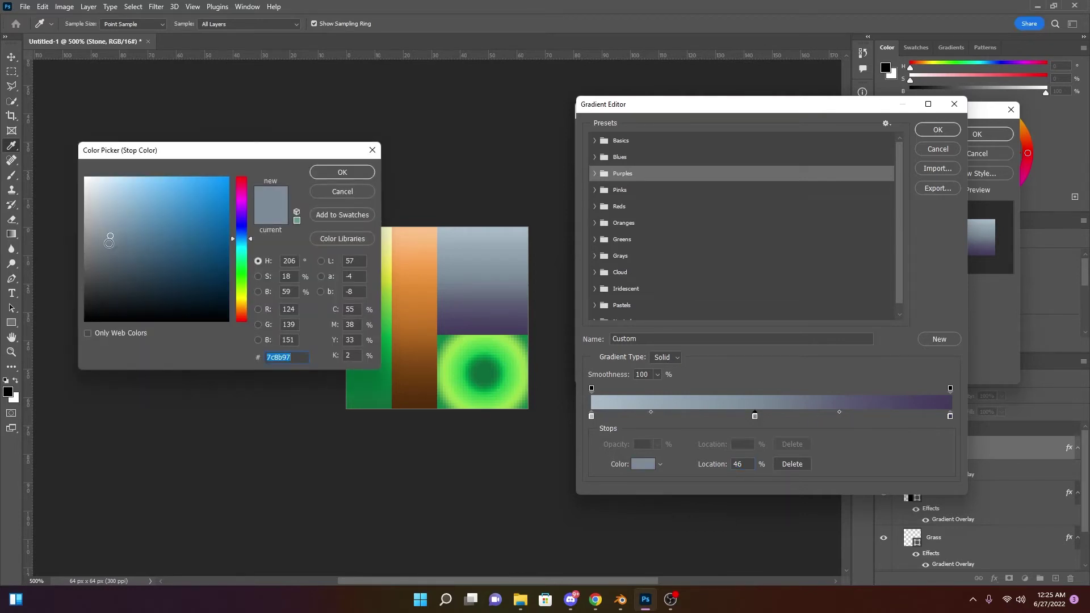
{"action": "left_click", "coordinate": [109, 245]}
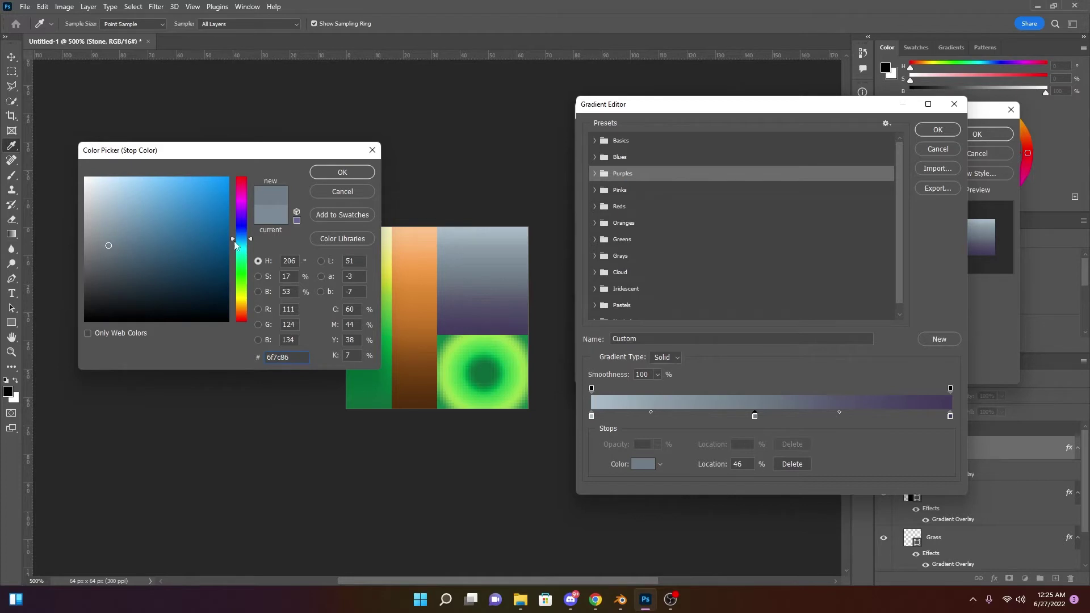
{"action": "left_click", "coordinate": [341, 173]}
{"action": "left_click_drag", "start_coordinate": [757, 421], "coordinate": [751, 419]}
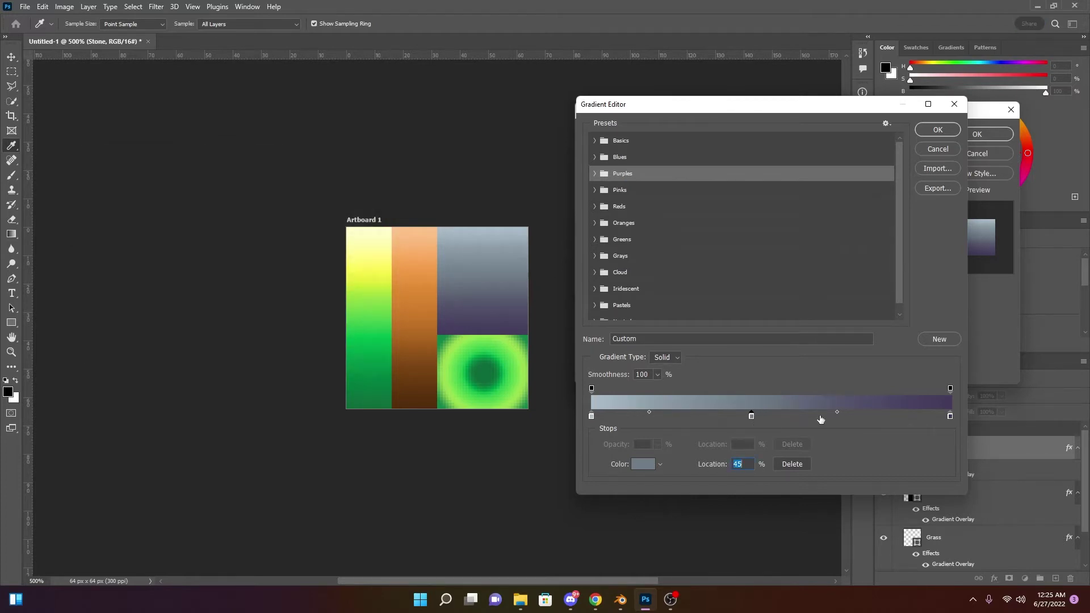
Lighten the dark purple end stop slightly and apply the edited gradient overlay to the Stone layer
{"action": "double_click", "coordinate": [950, 418]}
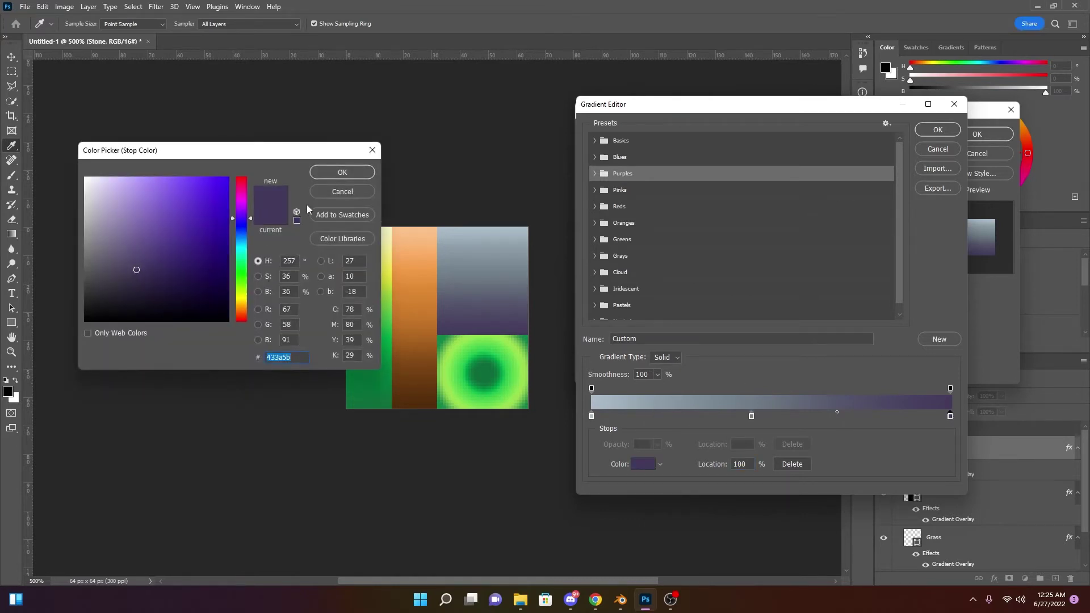
{"action": "left_click", "coordinate": [136, 264]}
{"action": "left_click", "coordinate": [133, 266]}
{"action": "left_click", "coordinate": [343, 172]}
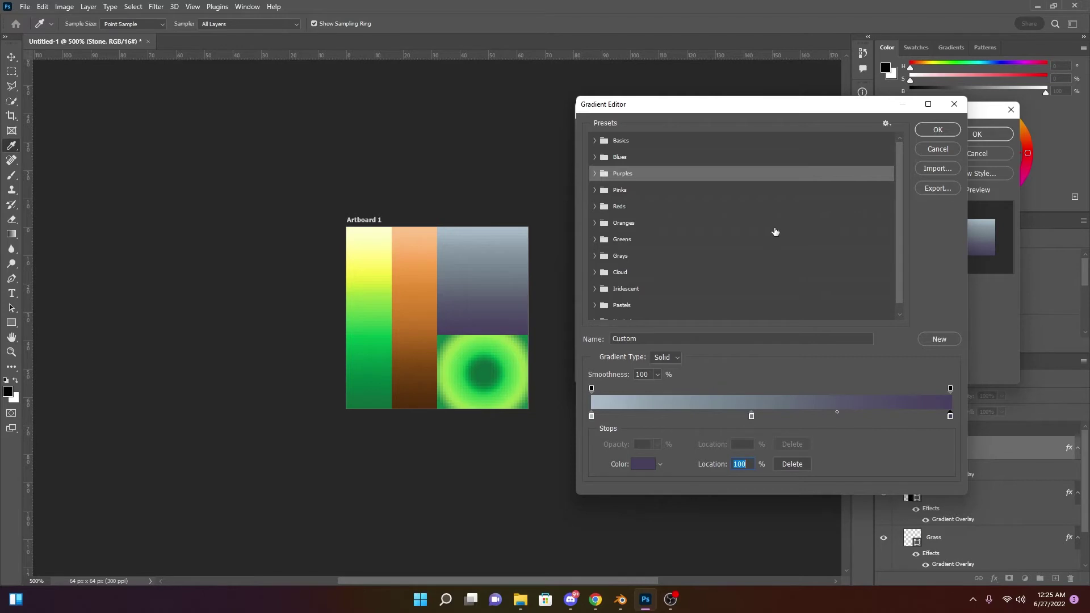
{"action": "left_click", "coordinate": [937, 130]}
{"action": "left_click", "coordinate": [978, 134]}
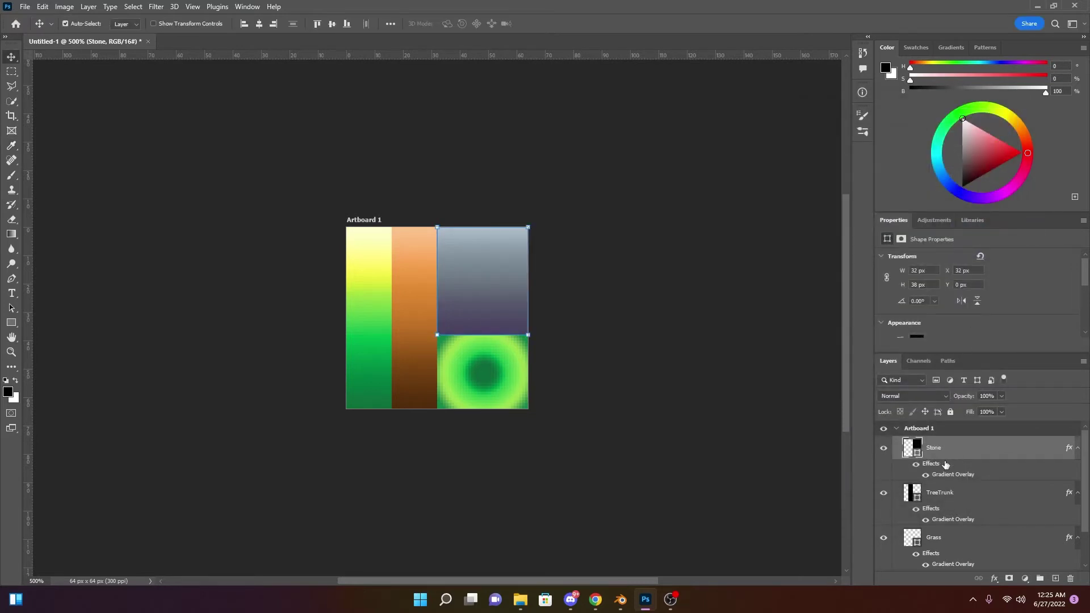
Deselect the Stone layer and look over the export options for the finished palette
{"action": "scroll", "coordinate": [951, 458], "scroll_direction": "down", "scroll_amount": 2}
{"action": "scroll", "coordinate": [535, 389], "scroll_direction": "down", "scroll_amount": 2}
{"action": "scroll", "coordinate": [530, 358], "scroll_direction": "up", "scroll_amount": 1}
{"action": "left_click", "coordinate": [630, 355]}
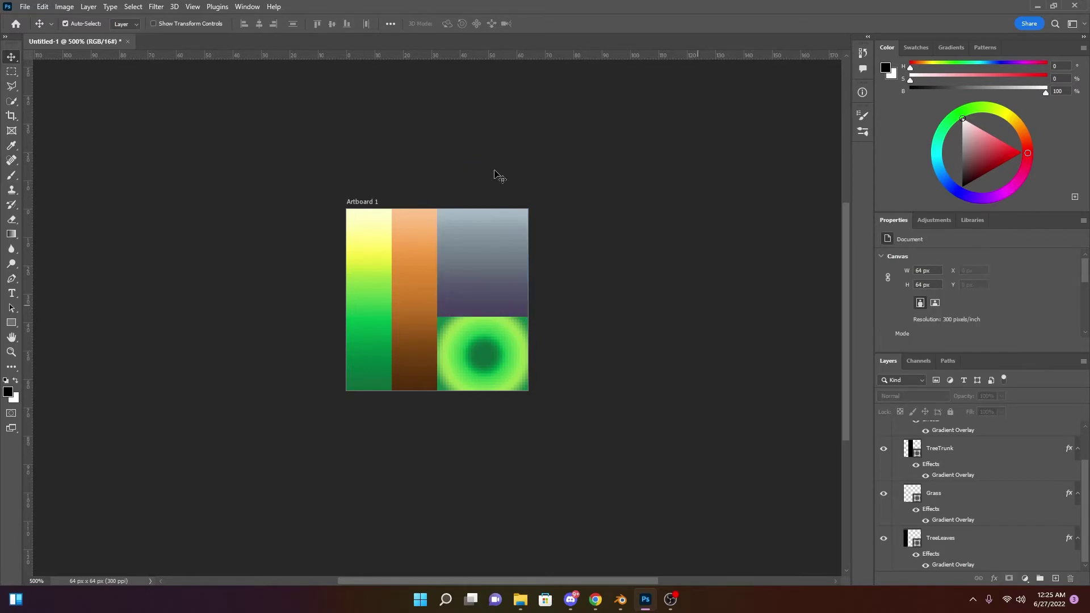
{"action": "left_click", "coordinate": [25, 7]}
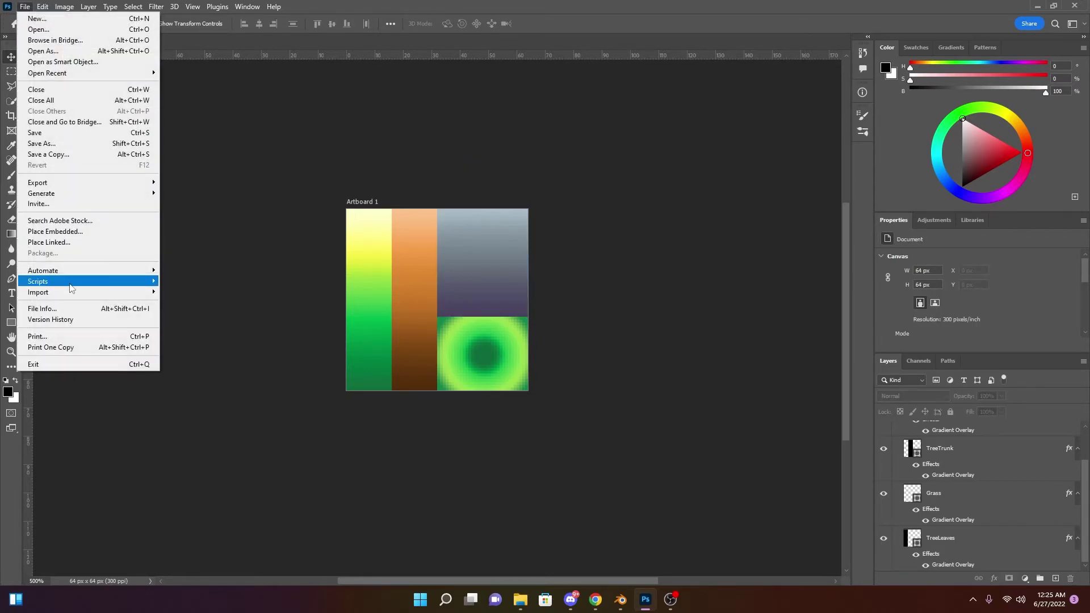
{"action": "mouse_move", "coordinate": [62, 187]}
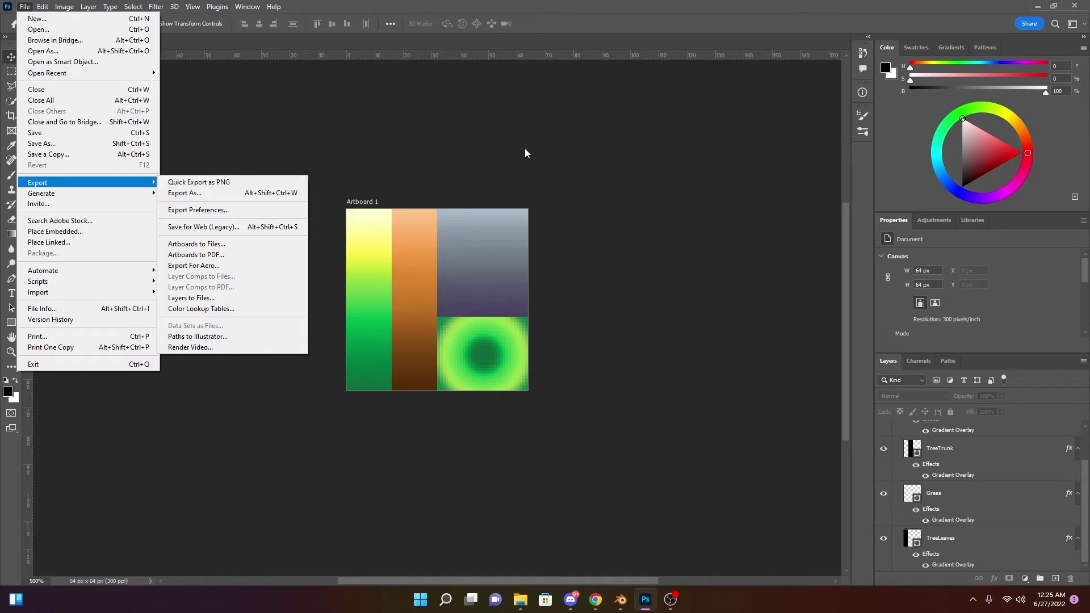
{"action": "left_click", "coordinate": [537, 136]}
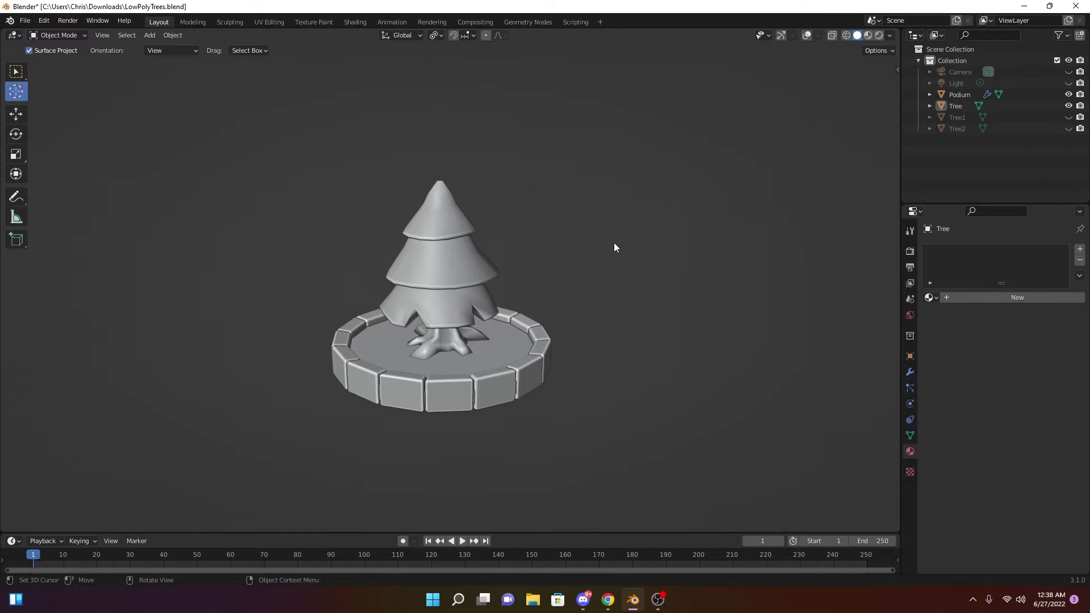
Turn on the viewport overlays and select the tree with the Select Box tool
{"action": "left_click", "coordinate": [807, 36]}
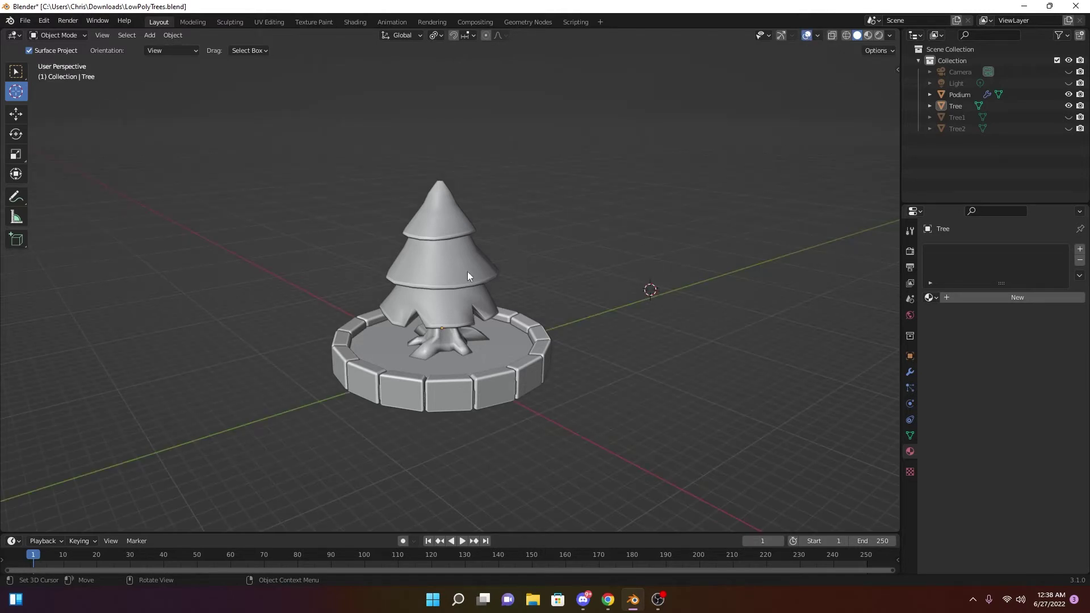
{"action": "left_click", "coordinate": [654, 221]}
{"action": "left_click", "coordinate": [17, 72]}
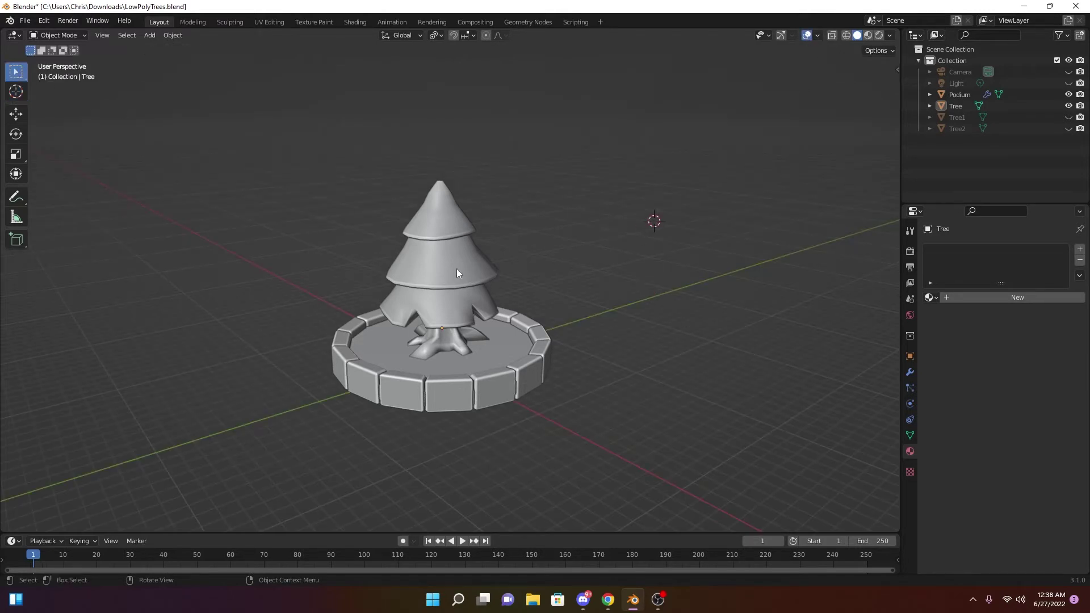
{"action": "left_click", "coordinate": [420, 267]}
{"action": "left_click", "coordinate": [411, 386]}
{"action": "left_click", "coordinate": [479, 288]}
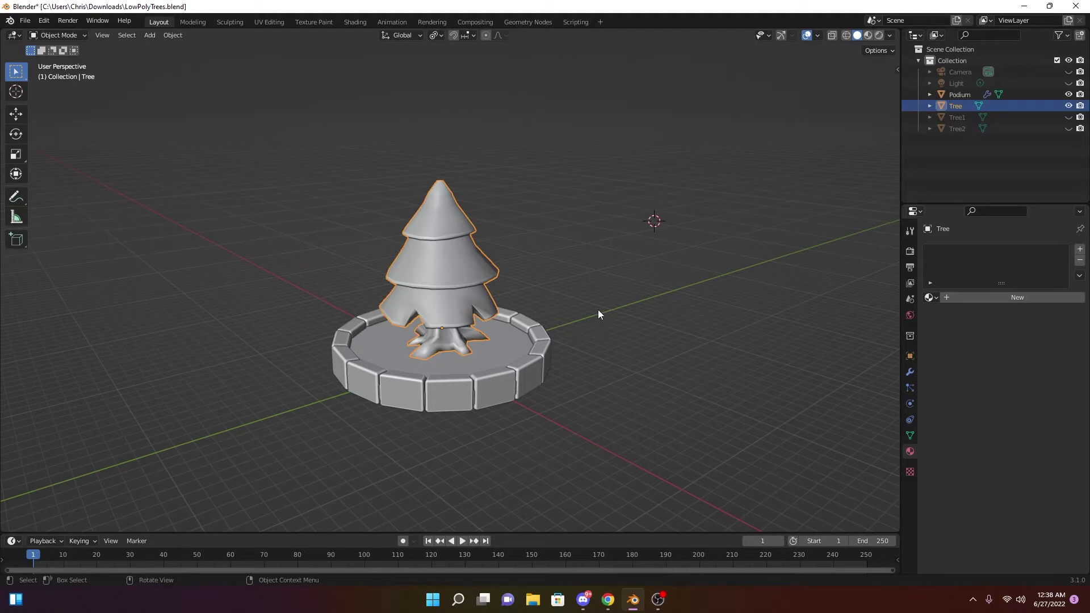
{"action": "left_click", "coordinate": [577, 277]}
{"action": "left_click", "coordinate": [467, 274]}
{"action": "scroll", "coordinate": [604, 311], "scroll_direction": "up", "scroll_amount": 2}
{"action": "scroll", "coordinate": [610, 312], "scroll_direction": "down", "scroll_amount": 1}
{"action": "scroll", "coordinate": [714, 346], "scroll_direction": "up", "scroll_amount": 2}
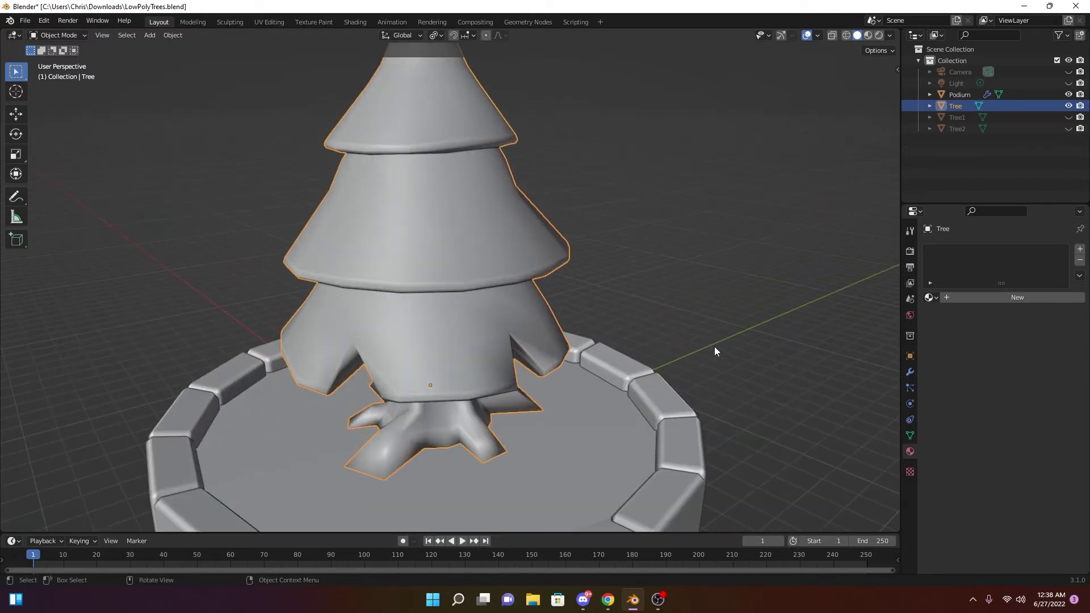
{"action": "scroll", "coordinate": [768, 354], "scroll_direction": "down", "scroll_amount": 2}
{"action": "scroll", "coordinate": [799, 349], "scroll_direction": "up", "scroll_amount": 3}
{"action": "scroll", "coordinate": [638, 272], "scroll_direction": "down", "scroll_amount": 5}
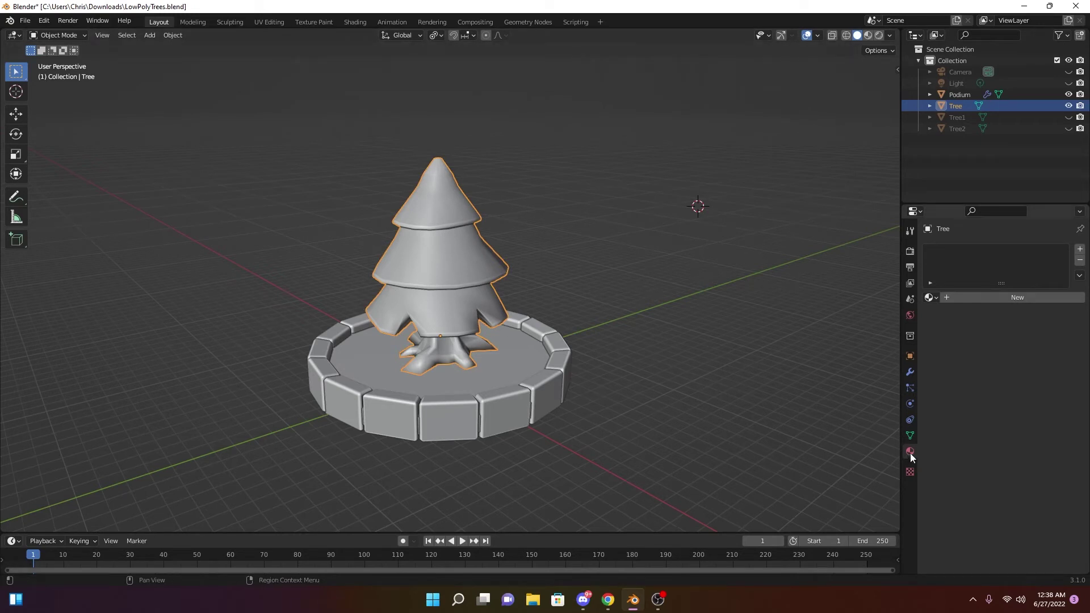
Create a new material on the selected tree and name it Tree
{"action": "left_click", "coordinate": [999, 301]}
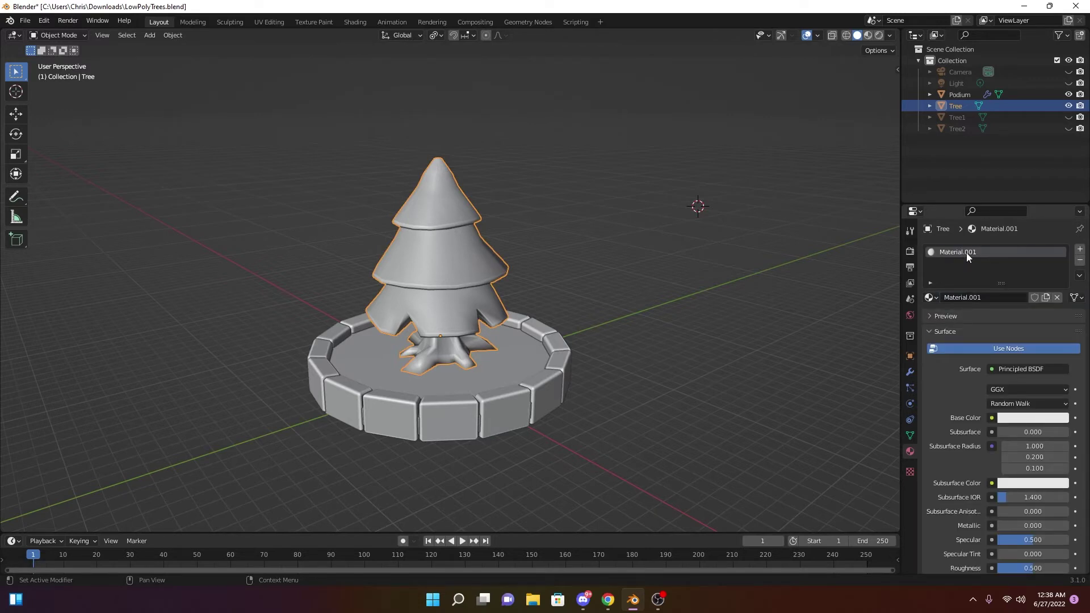
{"action": "type", "text": "Tree"}
{"action": "key", "text": "Return"}
{"action": "double_click", "coordinate": [963, 252]}
{"action": "type", "text": "Tree"}
{"action": "key", "text": "Return"}
Change the Tree material's surface shader to Emission
{"action": "left_click", "coordinate": [1010, 331]}
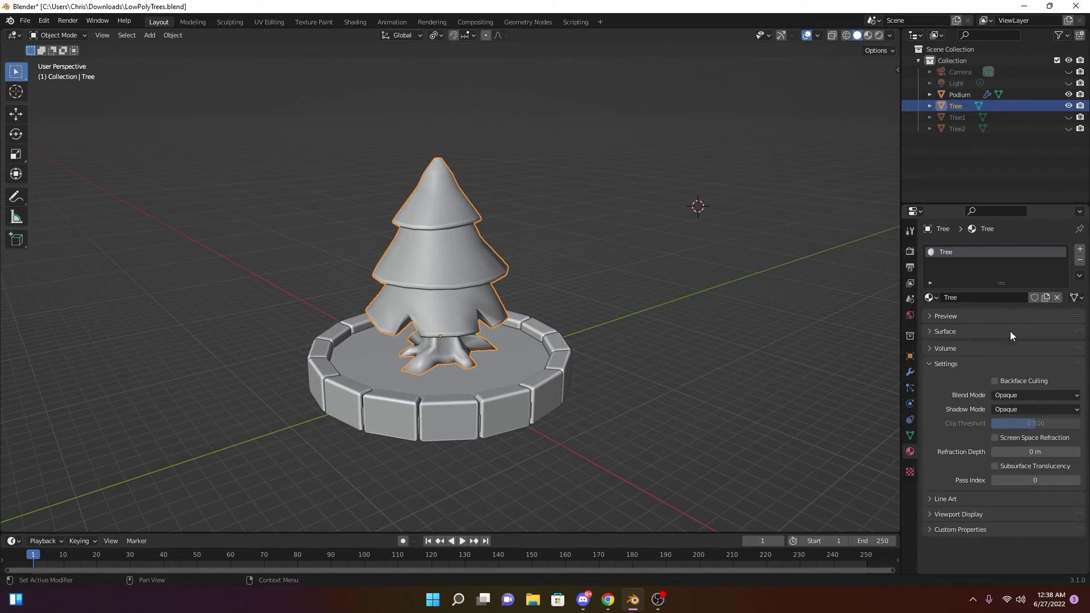
{"action": "left_click", "coordinate": [935, 315]}
{"action": "left_click", "coordinate": [935, 316]}
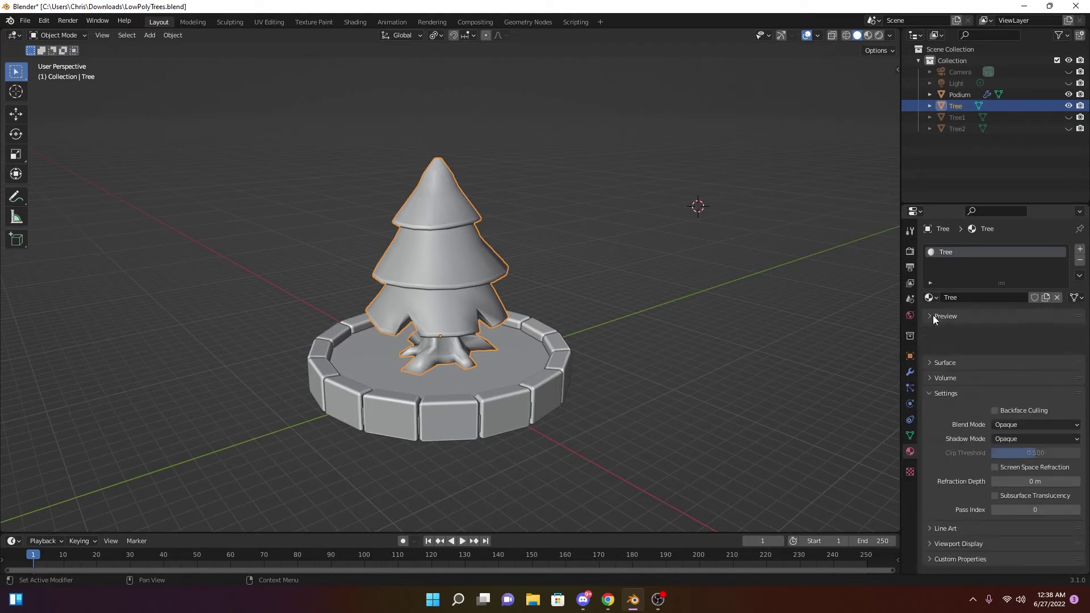
{"action": "left_click", "coordinate": [931, 331]}
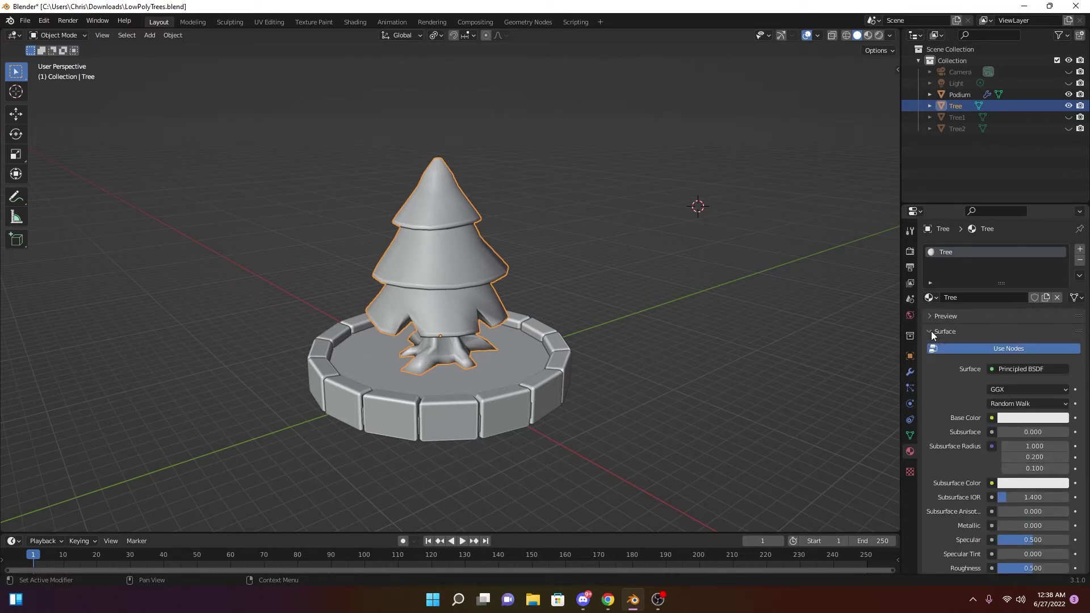
{"action": "scroll", "coordinate": [967, 381], "scroll_direction": "down", "scroll_amount": 2}
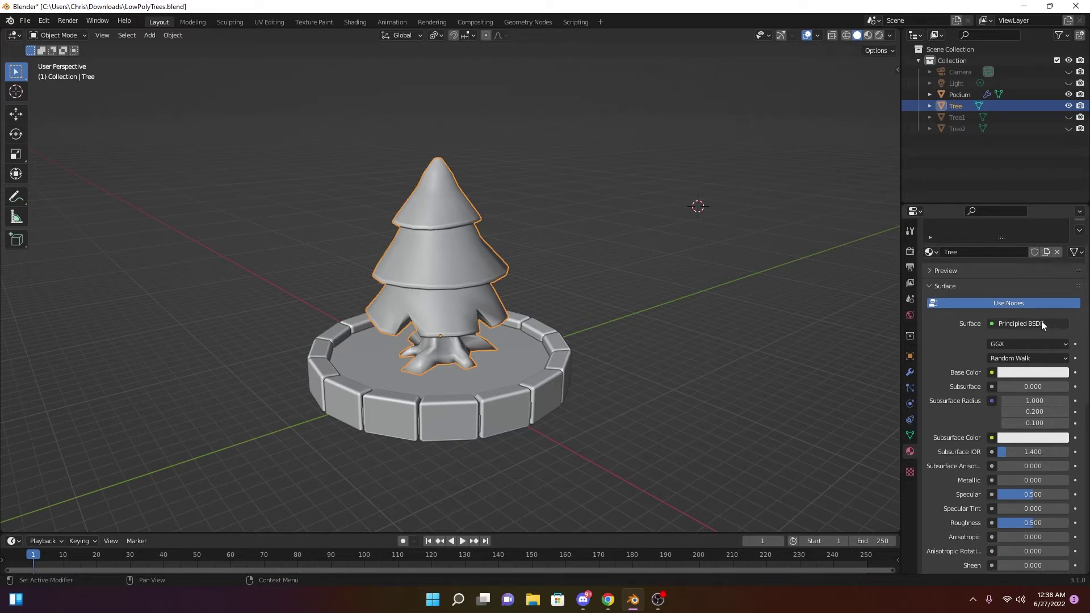
{"action": "left_click", "coordinate": [1023, 321]}
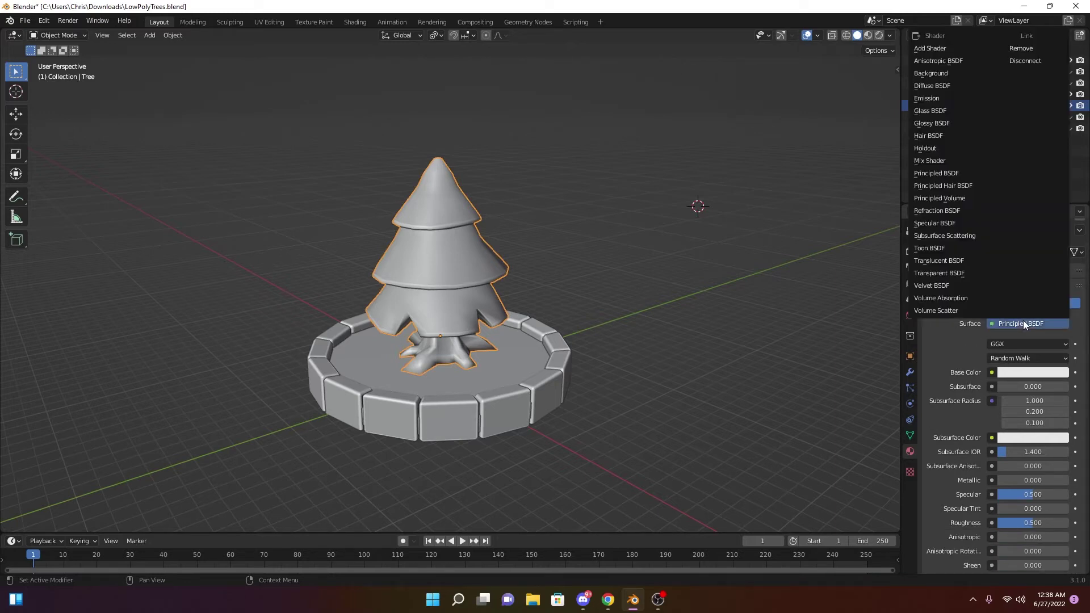
{"action": "left_click", "coordinate": [971, 331]}
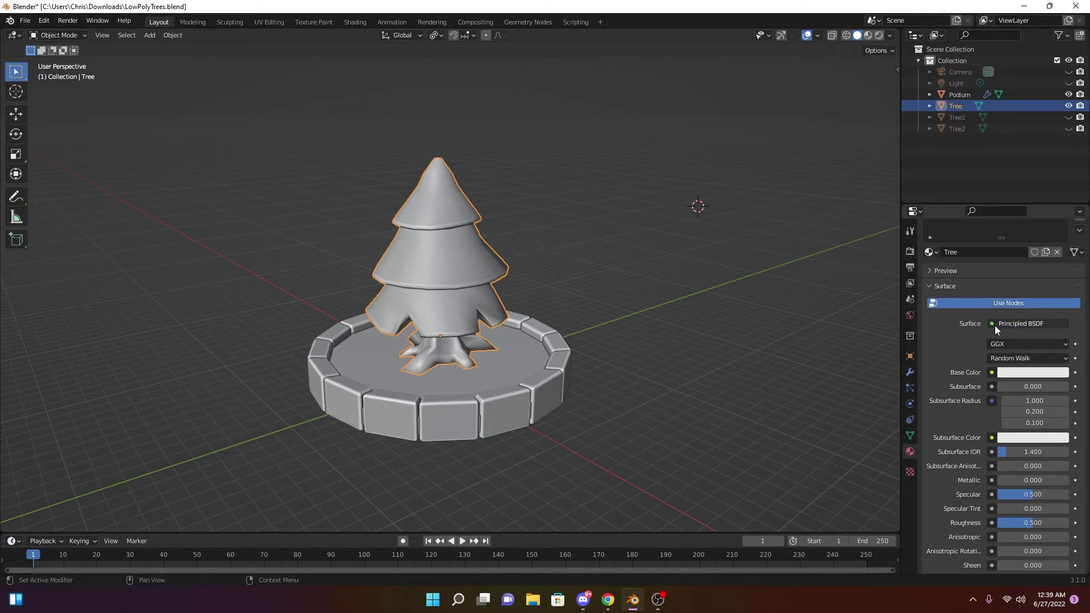
{"action": "left_click", "coordinate": [1017, 321]}
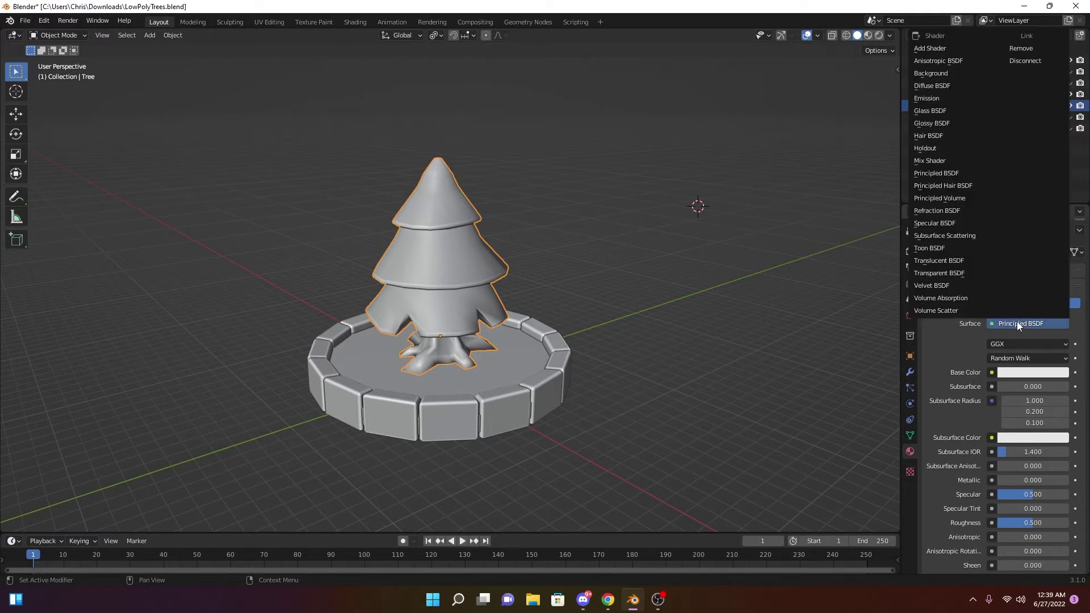
{"action": "left_click", "coordinate": [931, 98]}
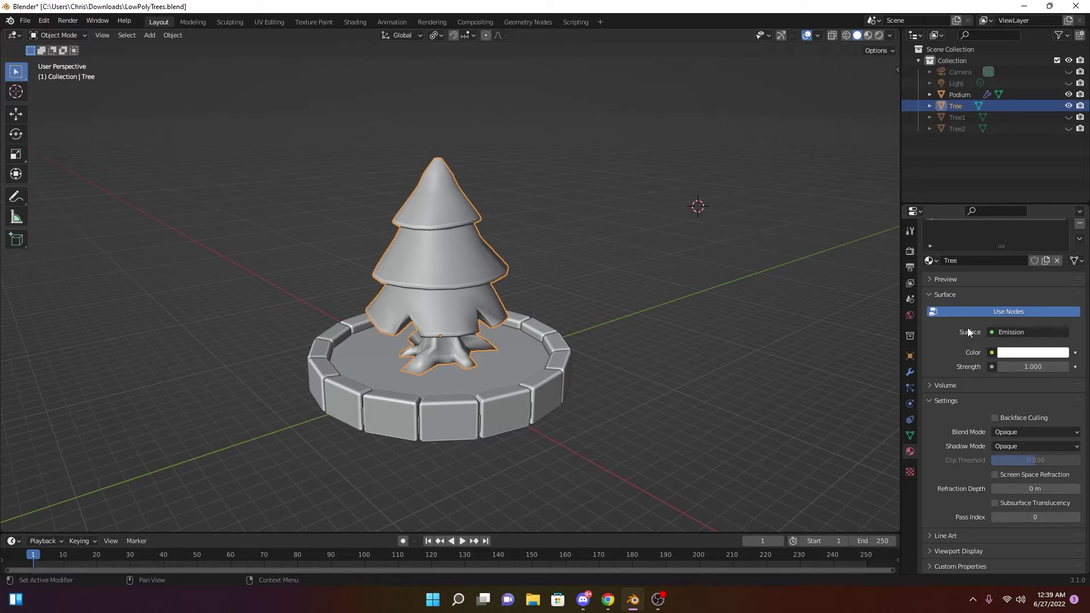
Link an Image Texture to the Emission colour and load GradientVideoTexture.png from the Desktop
{"action": "left_click", "coordinate": [996, 356]}
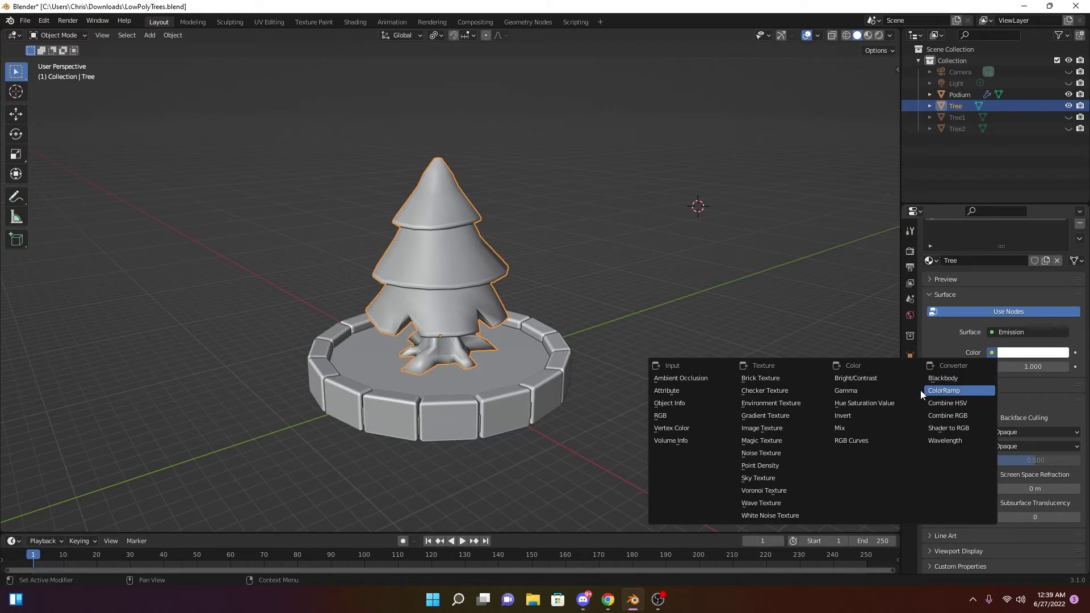
{"action": "left_click", "coordinate": [785, 427]}
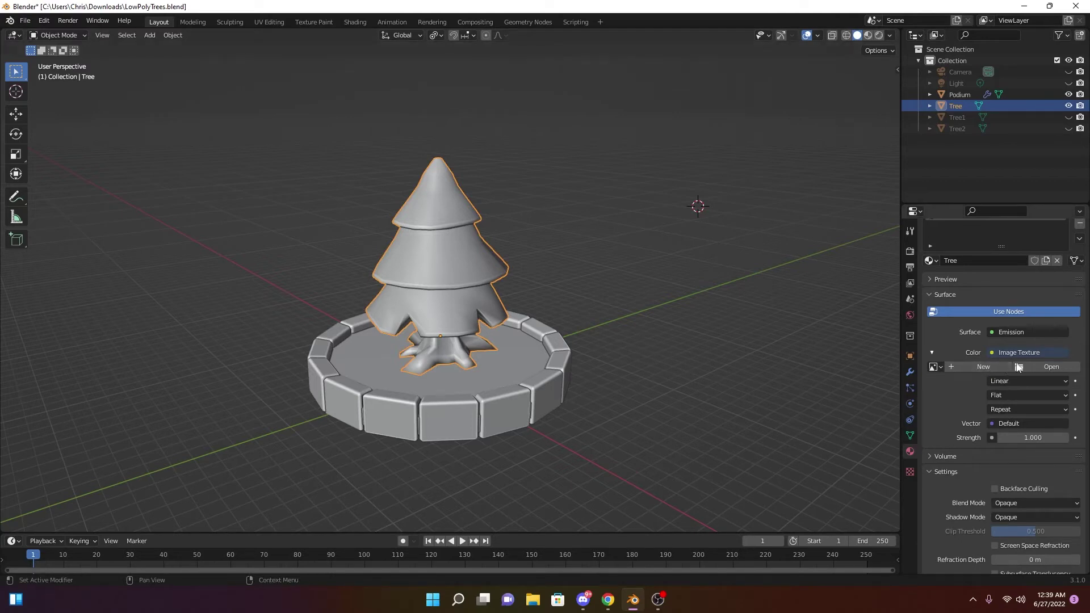
{"action": "left_click", "coordinate": [1037, 369]}
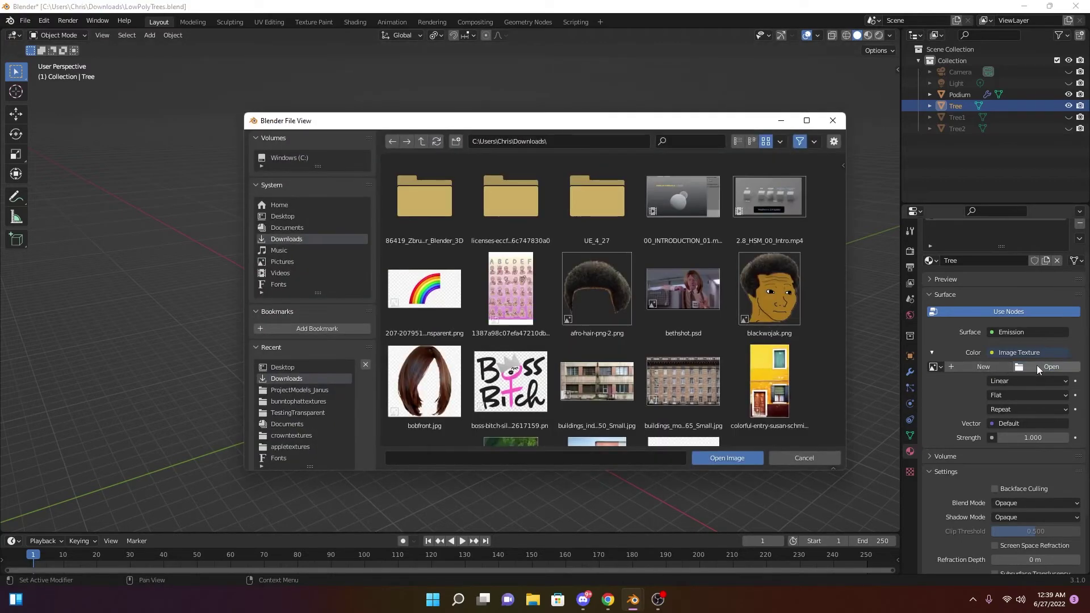
{"action": "left_click", "coordinate": [298, 218]}
{"action": "left_click", "coordinate": [677, 213]}
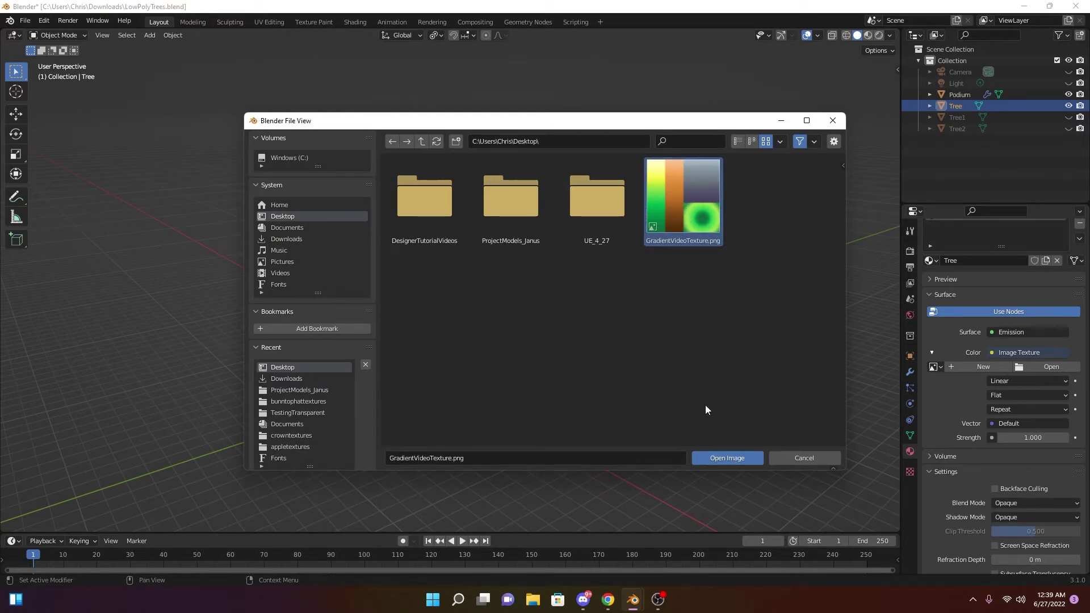
{"action": "left_click", "coordinate": [723, 458]}
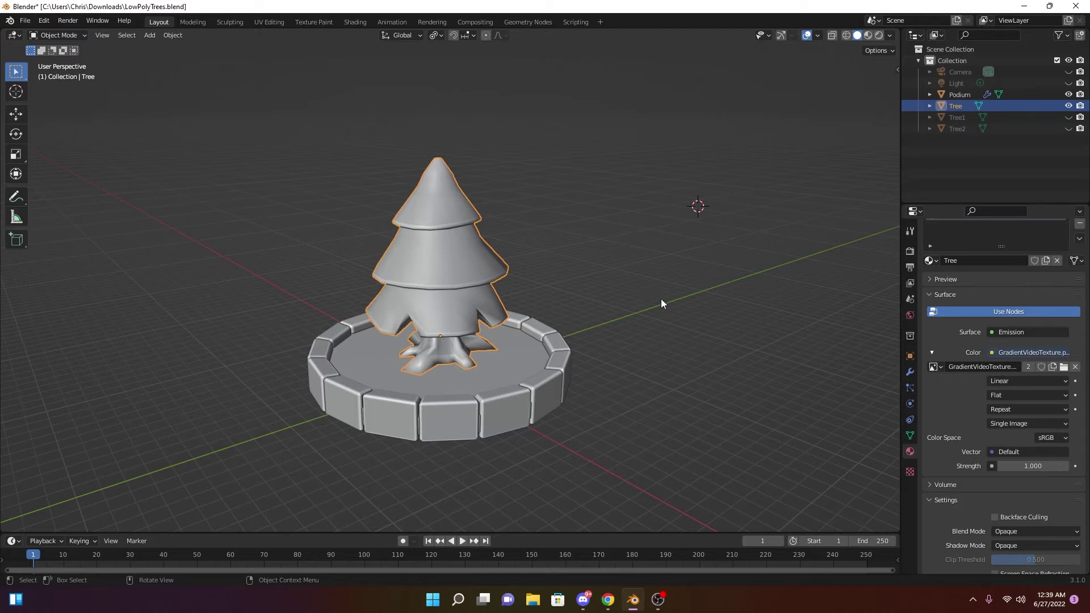
Set the viewport shading to Material Preview and examine how the gradient texture falls on the tree from several angles
{"action": "key", "text": "z"}
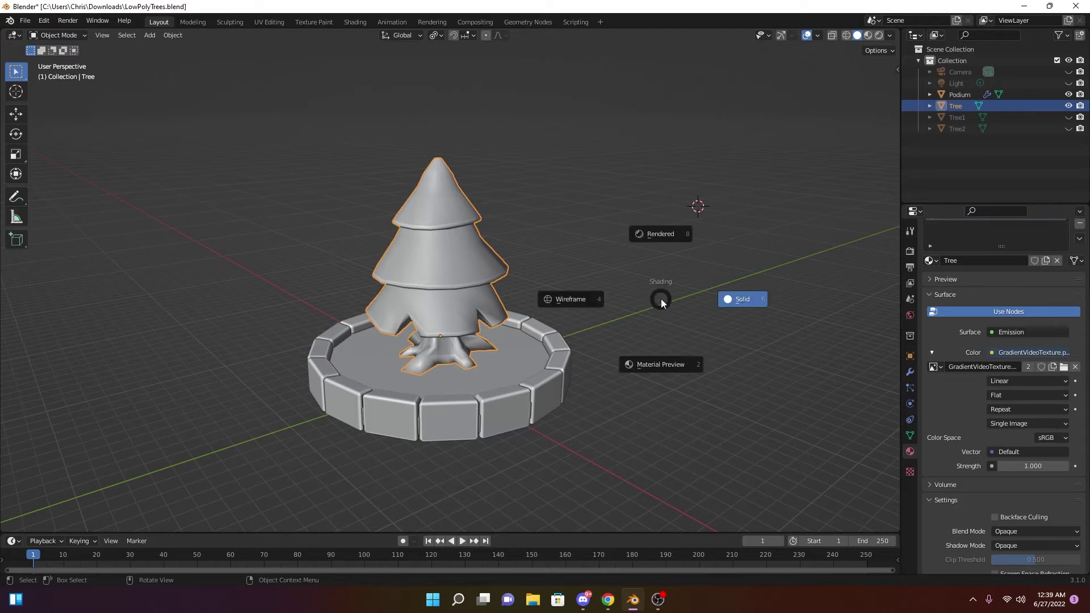
{"action": "left_click", "coordinate": [659, 363]}
{"action": "mouse_move", "coordinate": [622, 335]}
{"action": "middle_mouse_down"}
{"action": "mouse_move", "coordinate": [505, 291]}
{"action": "mouse_move", "coordinate": [235, 339]}
{"action": "mouse_move", "coordinate": [173, 337]}
{"action": "mouse_move", "coordinate": [178, 360]}
{"action": "mouse_move", "coordinate": [352, 373]}
{"action": "mouse_move", "coordinate": [548, 305]}
{"action": "mouse_move", "coordinate": [546, 339]}
{"action": "mouse_move", "coordinate": [363, 306]}
{"action": "mouse_move", "coordinate": [524, 317]}
{"action": "mouse_move", "coordinate": [531, 337]}
{"action": "mouse_move", "coordinate": [551, 332]}
{"action": "middle_mouse_up"}
{"action": "scroll", "coordinate": [485, 318], "scroll_direction": "up", "scroll_amount": 8}
{"action": "mouse_move", "coordinate": [421, 276]}
{"action": "middle_mouse_down"}
{"action": "mouse_move", "coordinate": [297, 272]}
{"action": "mouse_move", "coordinate": [243, 324]}
{"action": "mouse_move", "coordinate": [414, 289]}
{"action": "mouse_move", "coordinate": [510, 293]}
{"action": "mouse_move", "coordinate": [531, 281]}
{"action": "mouse_move", "coordinate": [439, 254]}
{"action": "mouse_move", "coordinate": [349, 288]}
{"action": "mouse_move", "coordinate": [254, 294]}
{"action": "mouse_move", "coordinate": [216, 284]}
{"action": "mouse_move", "coordinate": [468, 291]}
{"action": "mouse_move", "coordinate": [414, 280]}
{"action": "mouse_move", "coordinate": [436, 290]}
{"action": "middle_mouse_up"}
{"action": "scroll", "coordinate": [243, 324], "scroll_direction": "down", "scroll_amount": 6}
{"action": "middle_click_drag", "start_coordinate": [517, 279], "coordinate": [427, 267]}
{"action": "middle_click_drag", "start_coordinate": [491, 205], "coordinate": [439, 162]}
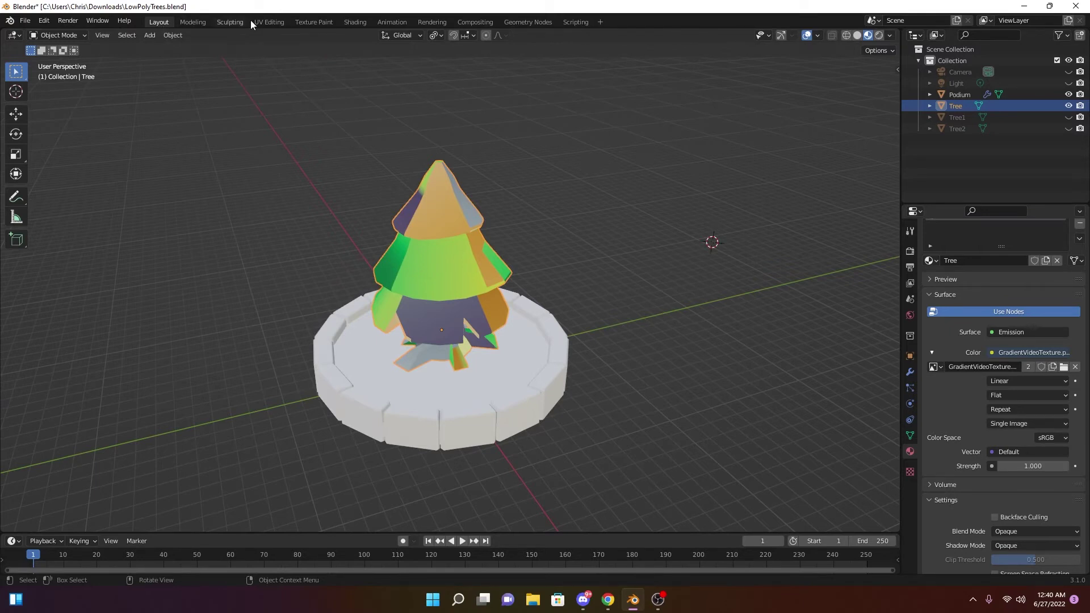
Switch to the UV Editing workspace and show GradientVideoTexture.png as the UV editor's background image
{"action": "left_click", "coordinate": [275, 20]}
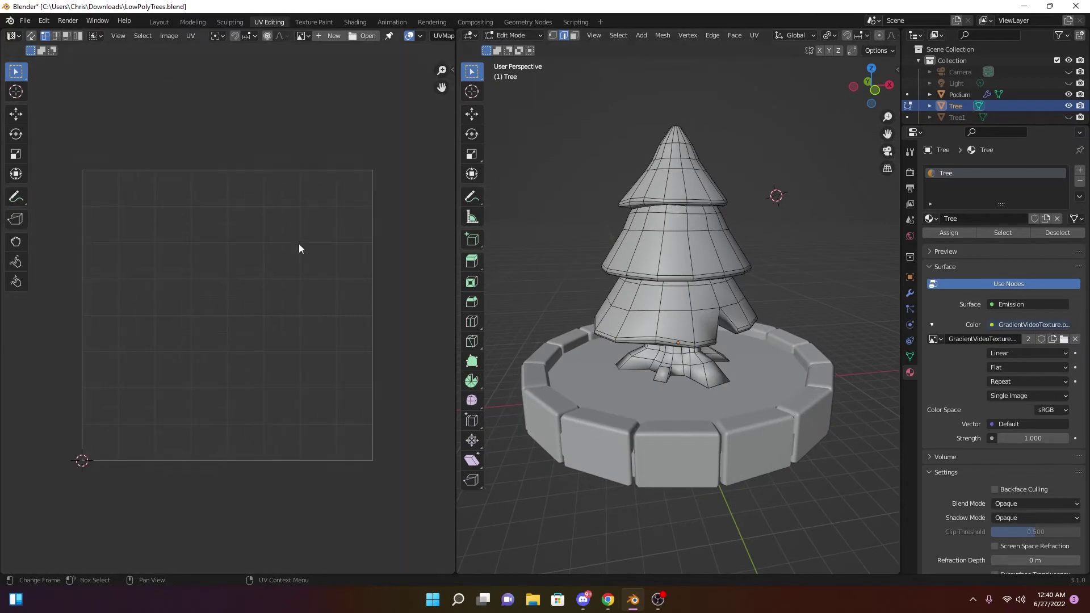
{"action": "scroll", "coordinate": [294, 254], "scroll_direction": "up", "scroll_amount": 2}
{"action": "scroll", "coordinate": [294, 253], "scroll_direction": "down", "scroll_amount": 1}
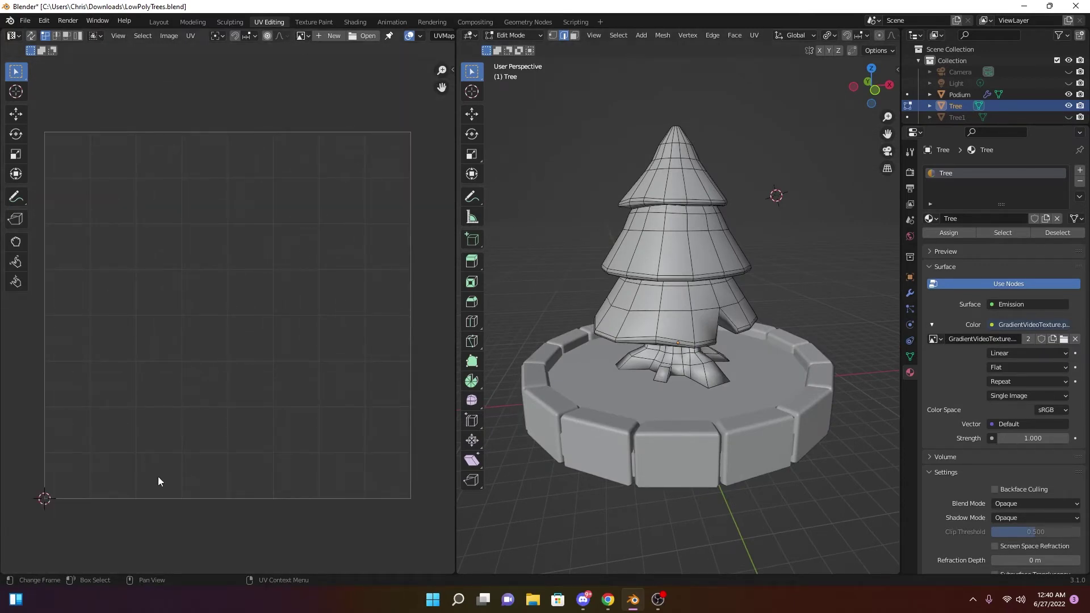
{"action": "left_click", "coordinate": [709, 241]}
{"action": "left_click", "coordinate": [303, 35]}
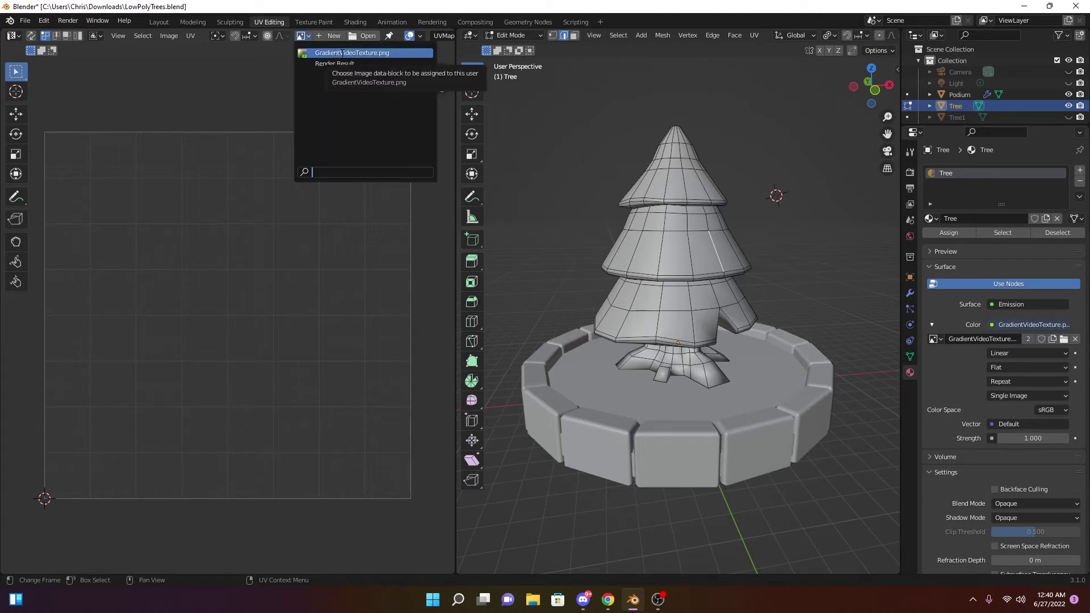
{"action": "left_click", "coordinate": [306, 36]}
{"action": "left_click", "coordinate": [307, 35]}
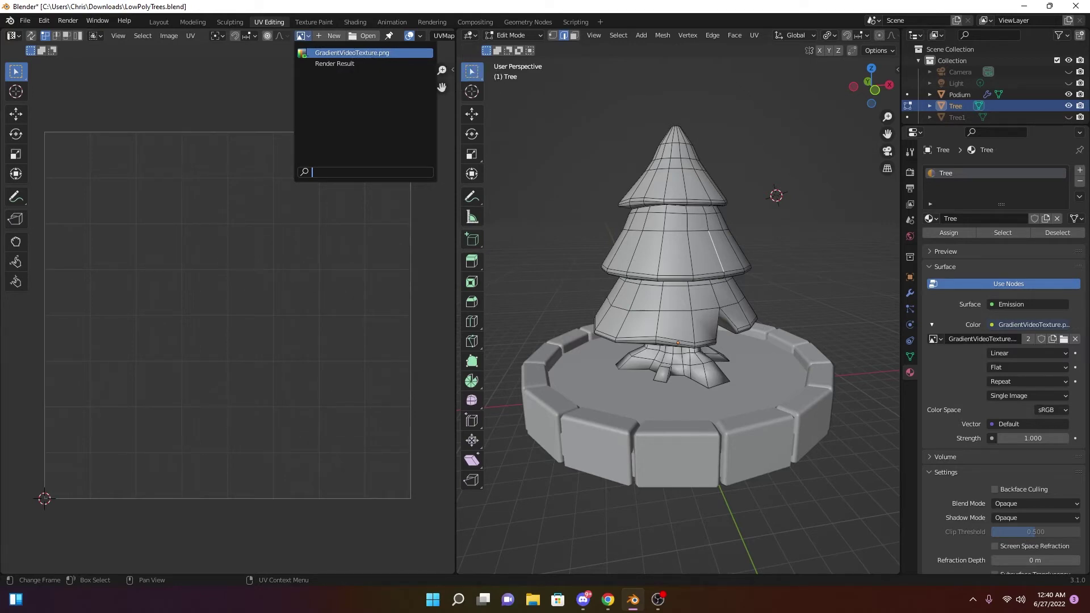
{"action": "left_click", "coordinate": [369, 52]}
{"action": "scroll", "coordinate": [220, 328], "scroll_direction": "up", "scroll_amount": 5}
{"action": "scroll", "coordinate": [227, 323], "scroll_direction": "down", "scroll_amount": 3}
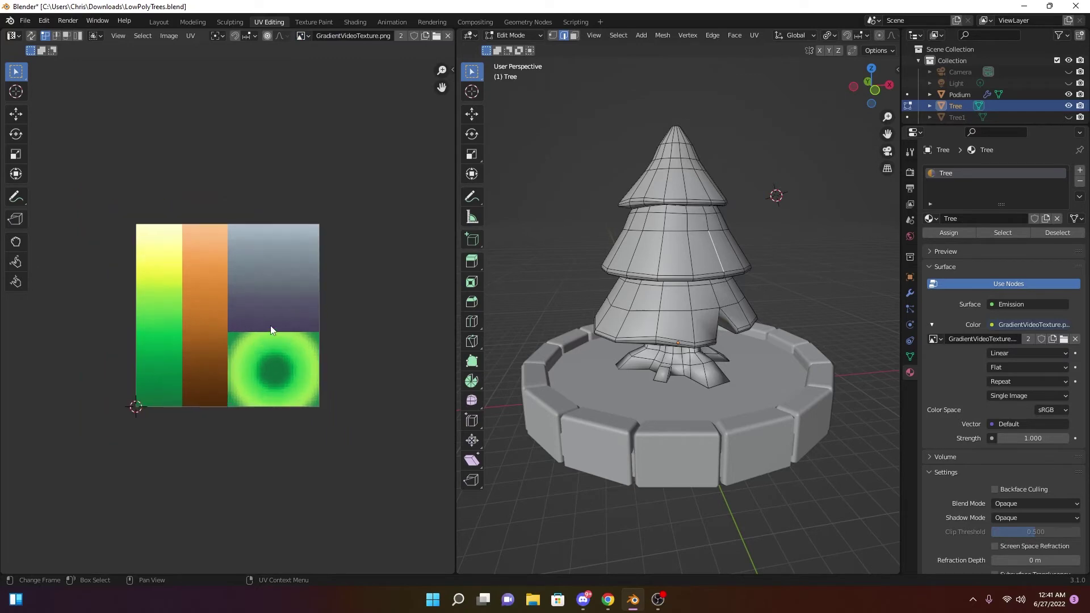
{"action": "scroll", "coordinate": [271, 326], "scroll_direction": "up", "scroll_amount": 3}
{"action": "scroll", "coordinate": [269, 326], "scroll_direction": "down", "scroll_amount": 1}
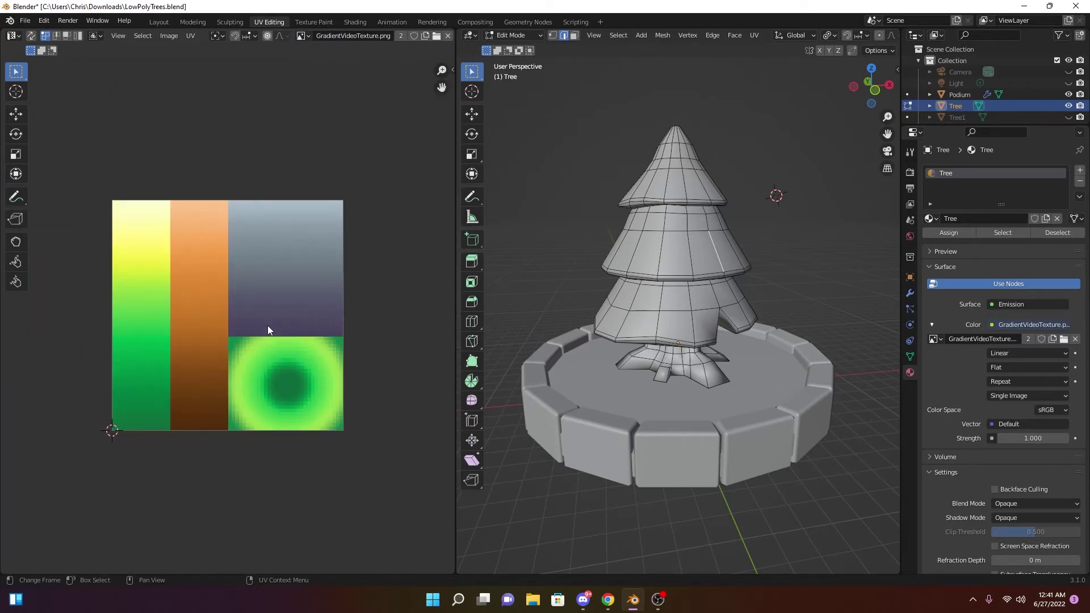
Select the tree's entire mesh and examine its existing UV islands over the gradient texture
{"action": "left_click", "coordinate": [675, 178]}
{"action": "key", "text": "a"}
{"action": "middle_click_drag", "start_coordinate": [675, 179], "coordinate": [705, 179]}
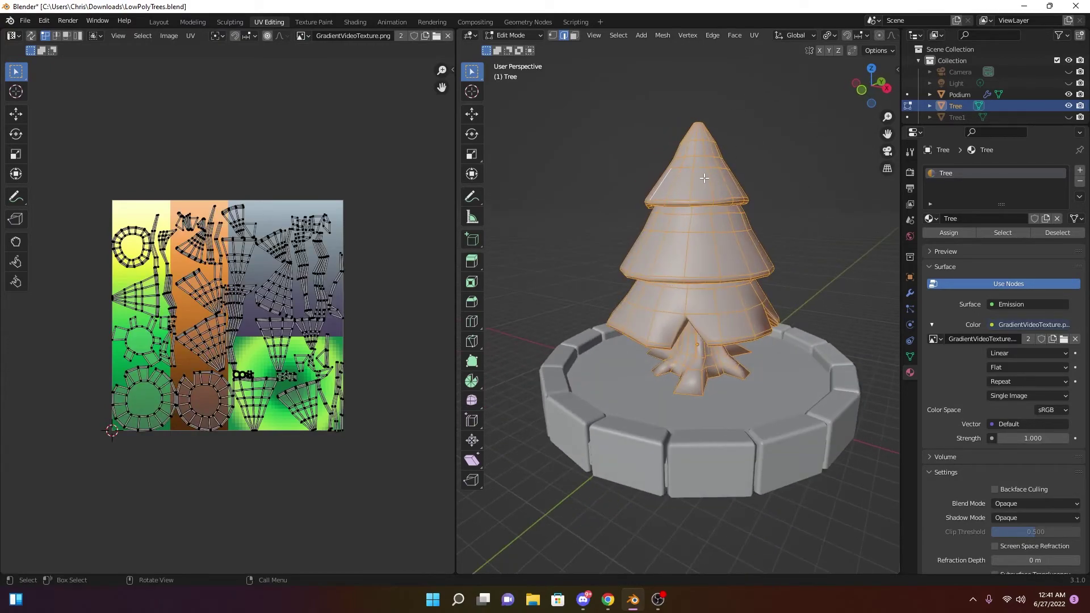
{"action": "scroll", "coordinate": [250, 324], "scroll_direction": "up", "scroll_amount": 4}
{"action": "scroll", "coordinate": [250, 324], "scroll_direction": "down", "scroll_amount": 6}
{"action": "scroll", "coordinate": [250, 324], "scroll_direction": "up", "scroll_amount": 4}
{"action": "scroll", "coordinate": [246, 319], "scroll_direction": "down", "scroll_amount": 3}
{"action": "scroll", "coordinate": [215, 318], "scroll_direction": "up", "scroll_amount": 3}
{"action": "scroll", "coordinate": [224, 310], "scroll_direction": "down", "scroll_amount": 3}
{"action": "scroll", "coordinate": [260, 319], "scroll_direction": "down", "scroll_amount": 1}
{"action": "scroll", "coordinate": [262, 320], "scroll_direction": "up", "scroll_amount": 5}
{"action": "scroll", "coordinate": [263, 319], "scroll_direction": "down", "scroll_amount": 5}
{"action": "scroll", "coordinate": [260, 316], "scroll_direction": "up", "scroll_amount": 3}
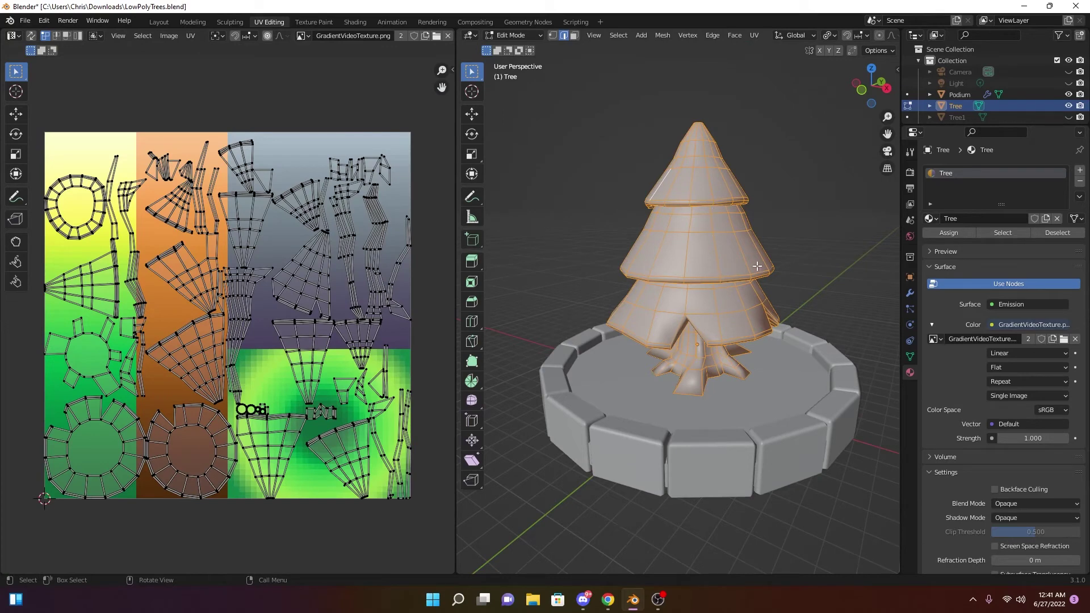
Try a Smart UV Project with the default options on the whole tree mesh
{"action": "middle_click_drag", "start_coordinate": [758, 266], "coordinate": [756, 247]}
{"action": "key", "text": "Tab"}
{"action": "key", "text": "Tab"}
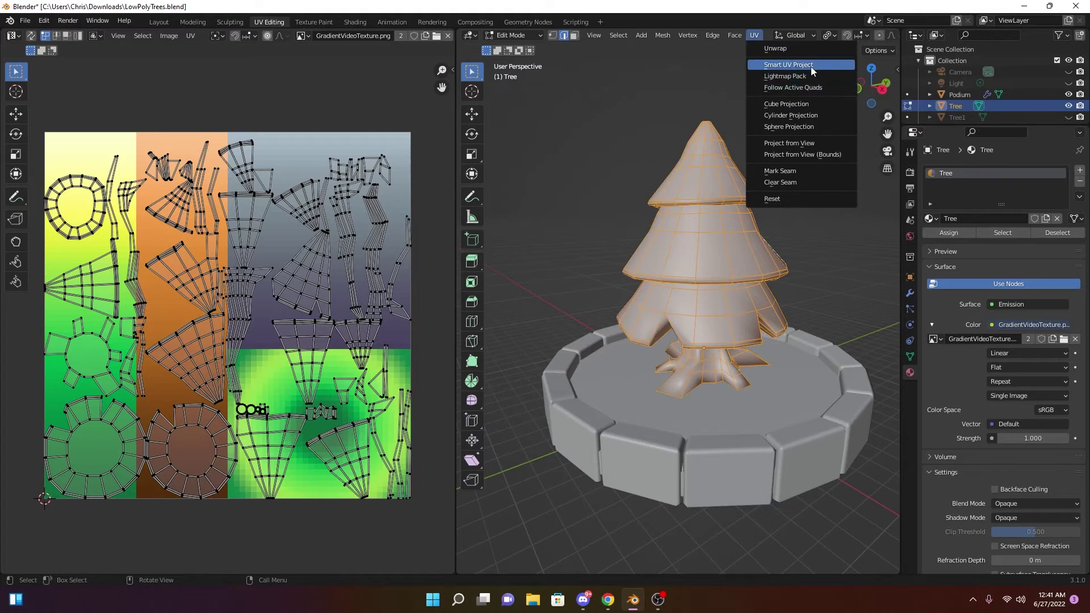
{"action": "left_click", "coordinate": [811, 67]}
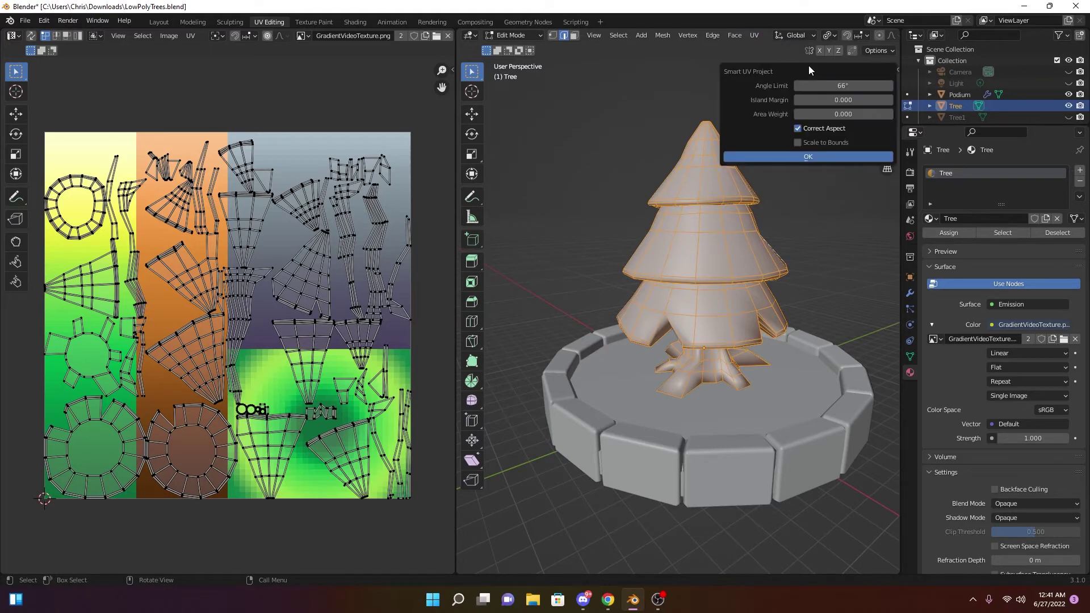
{"action": "left_click", "coordinate": [806, 155]}
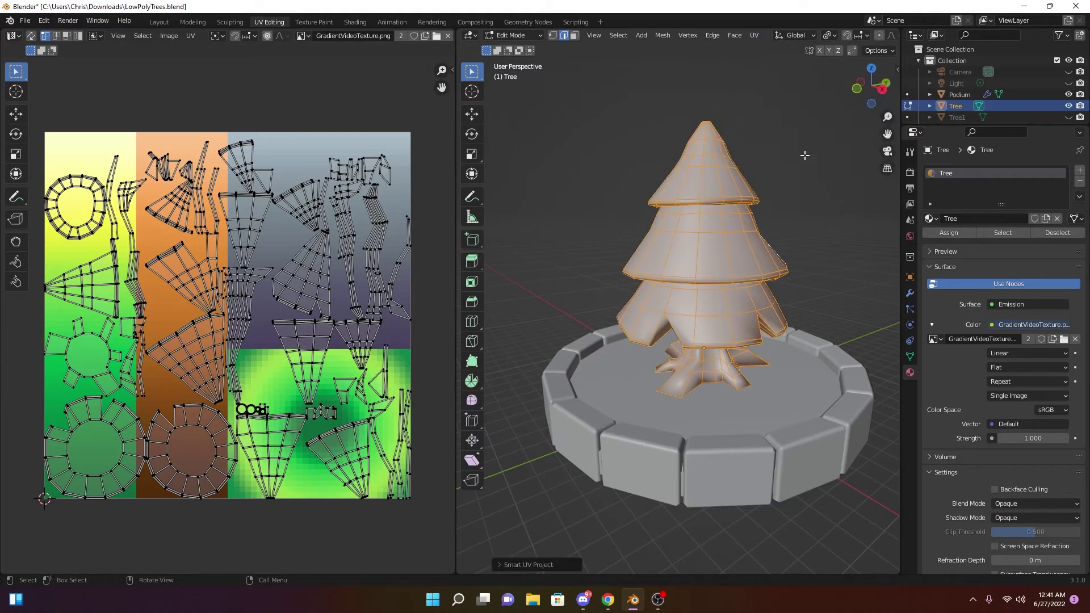
Try a standard Unwrap of the whole tree and inspect the resulting UV layout
{"action": "left_click", "coordinate": [755, 35]}
{"action": "left_click", "coordinate": [773, 49]}
{"action": "scroll", "coordinate": [331, 209], "scroll_direction": "down", "scroll_amount": 5}
{"action": "scroll", "coordinate": [207, 278], "scroll_direction": "up", "scroll_amount": 6}
{"action": "scroll", "coordinate": [207, 278], "scroll_direction": "down", "scroll_amount": 7}
{"action": "scroll", "coordinate": [637, 202], "scroll_direction": "up", "scroll_amount": 2}
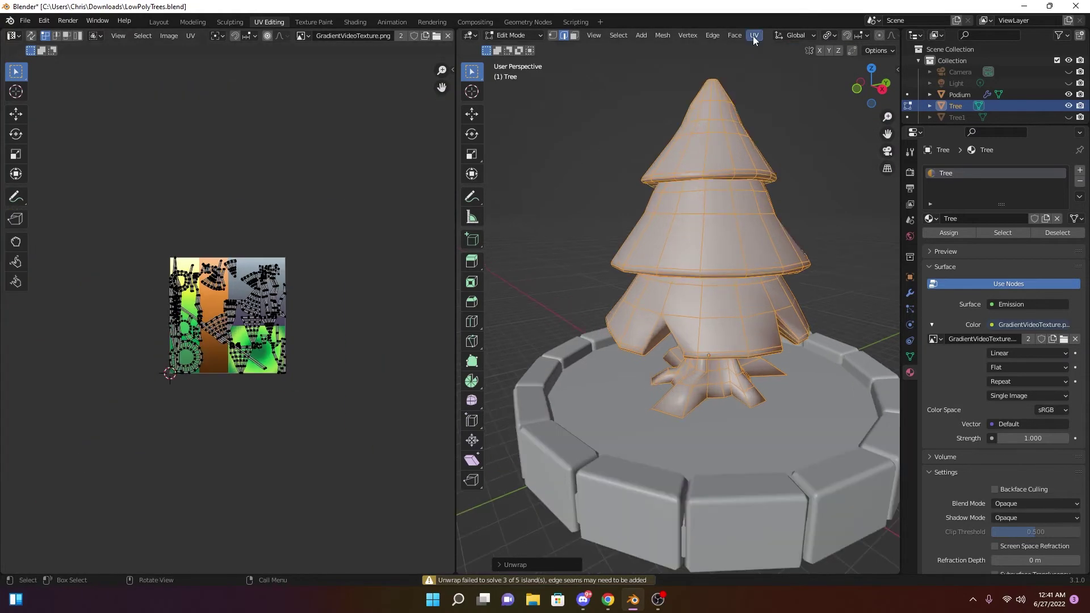
Try a Cube Projection and a Cylinder Projection on the tree's UVs to compare the layouts
{"action": "left_click", "coordinate": [754, 37]}
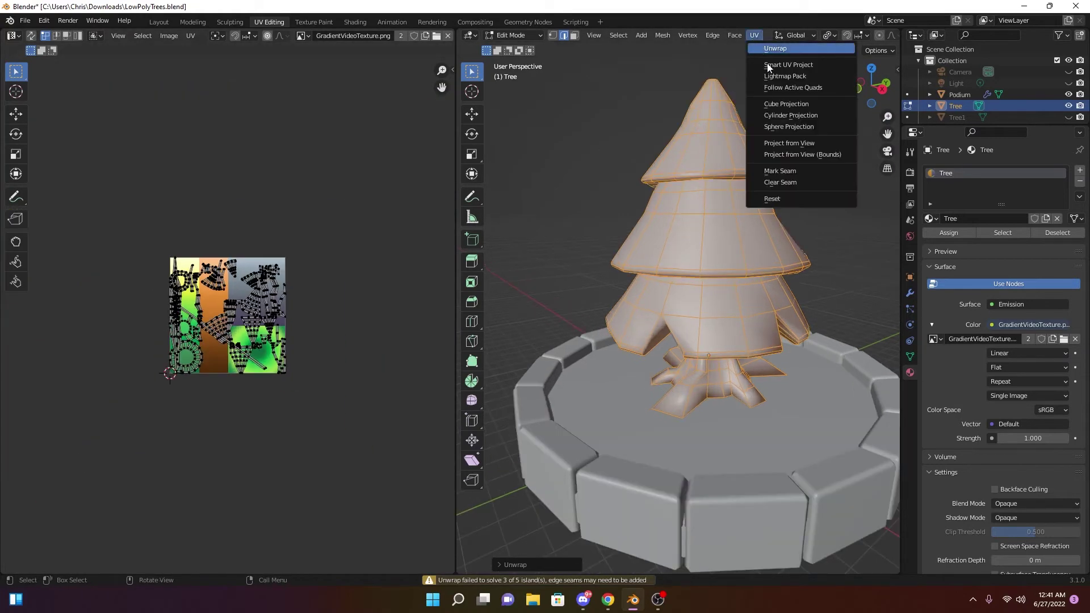
{"action": "left_click", "coordinate": [793, 105]}
{"action": "scroll", "coordinate": [240, 298], "scroll_direction": "up", "scroll_amount": 5}
{"action": "scroll", "coordinate": [241, 297], "scroll_direction": "down", "scroll_amount": 2}
{"action": "left_click", "coordinate": [754, 36]}
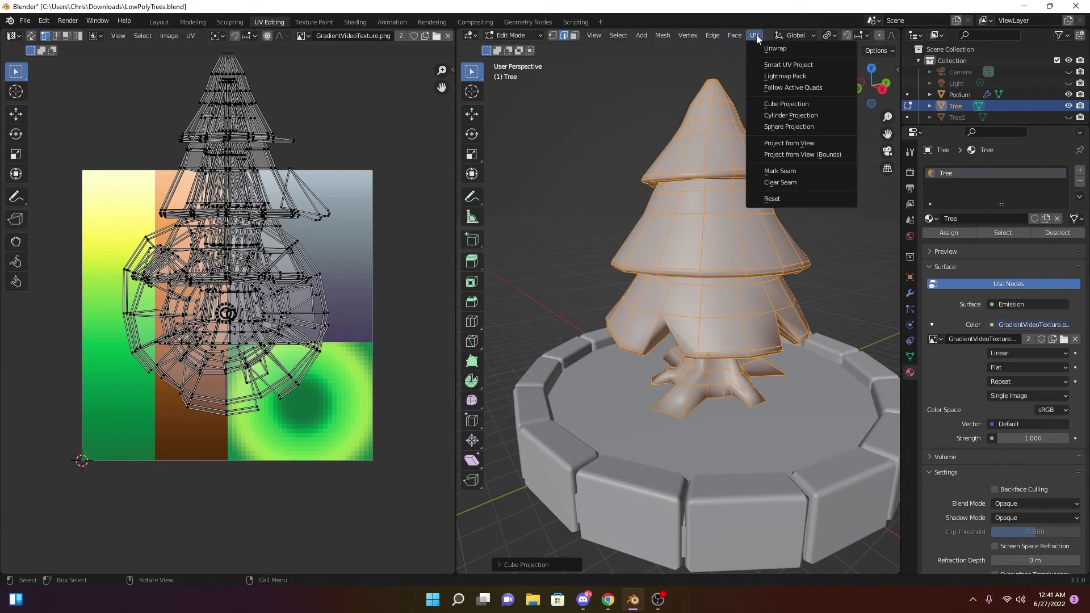
{"action": "left_click", "coordinate": [790, 115]}
{"action": "scroll", "coordinate": [246, 276], "scroll_direction": "down", "scroll_amount": 6}
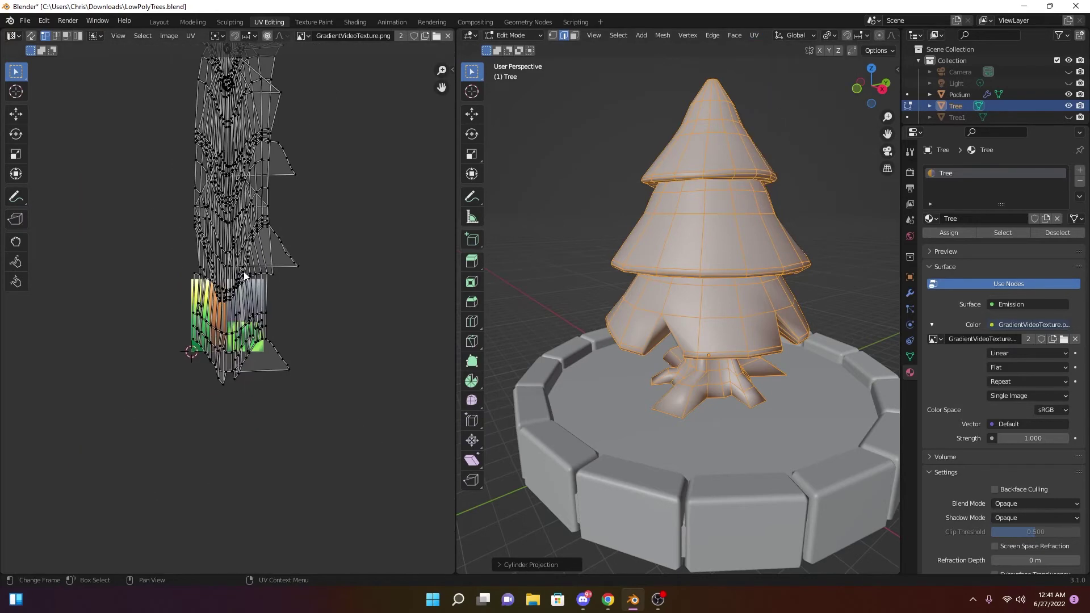
{"action": "scroll", "coordinate": [253, 272], "scroll_direction": "down", "scroll_amount": 2}
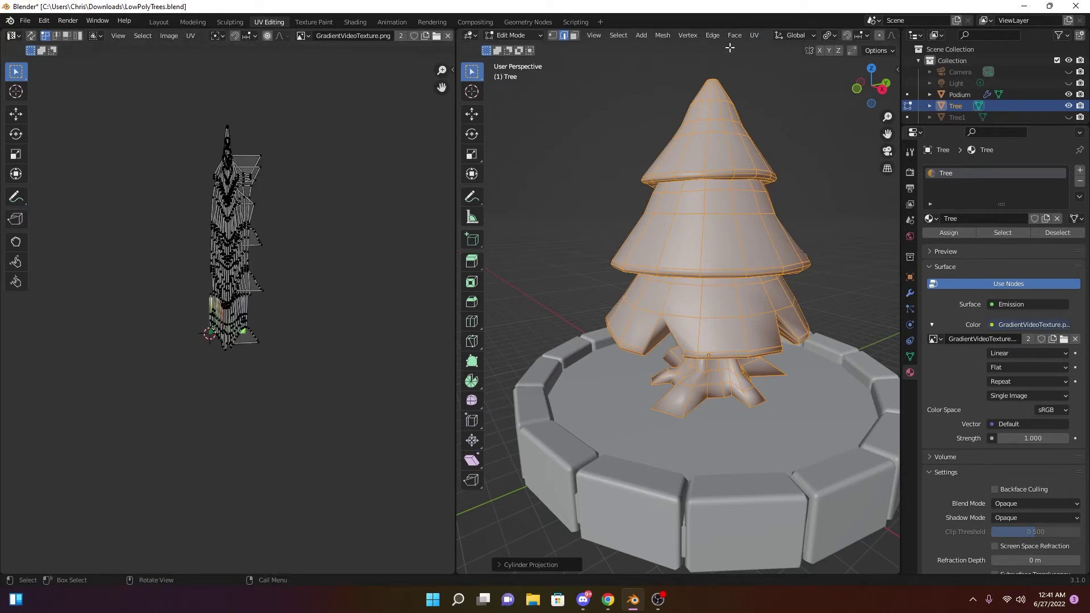
Apply a Sphere Projection to the tree's UVs and align the viewport to the right orthographic view
{"action": "left_click", "coordinate": [753, 36]}
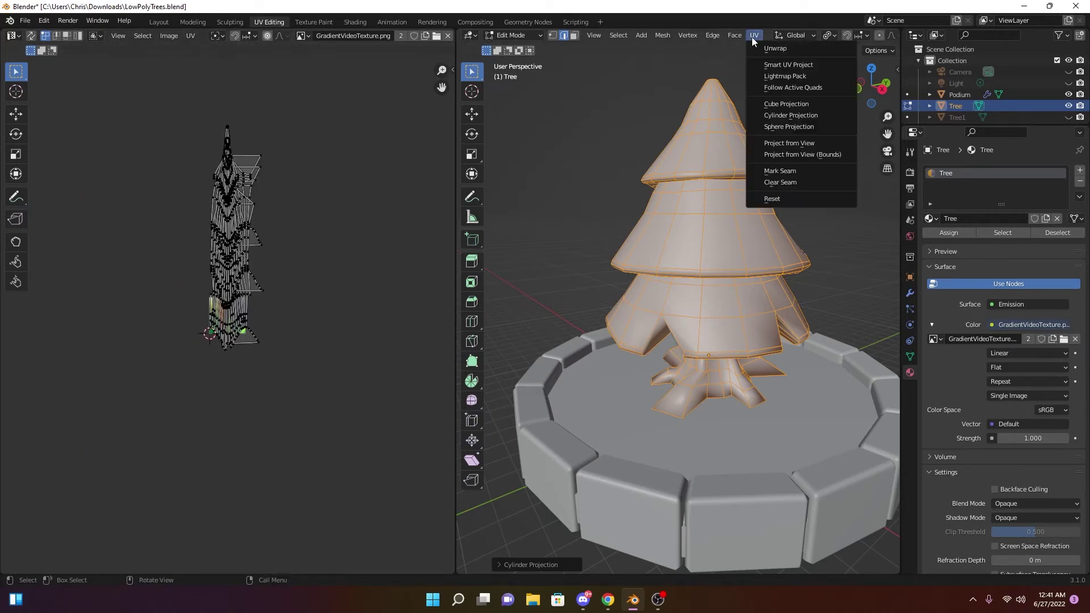
{"action": "left_click", "coordinate": [791, 128]}
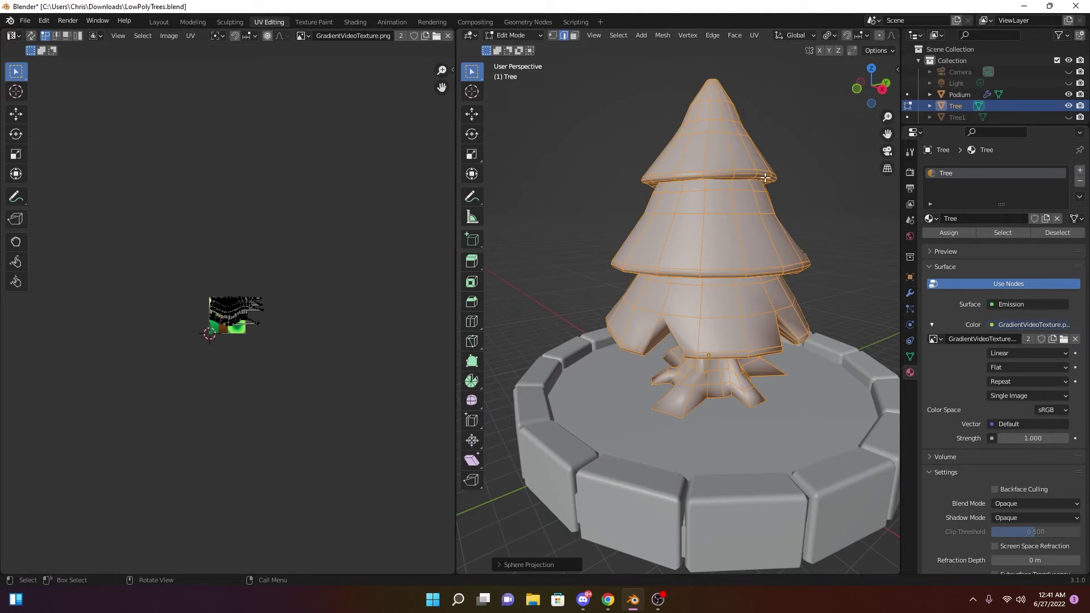
{"action": "key", "text": "KP_1"}
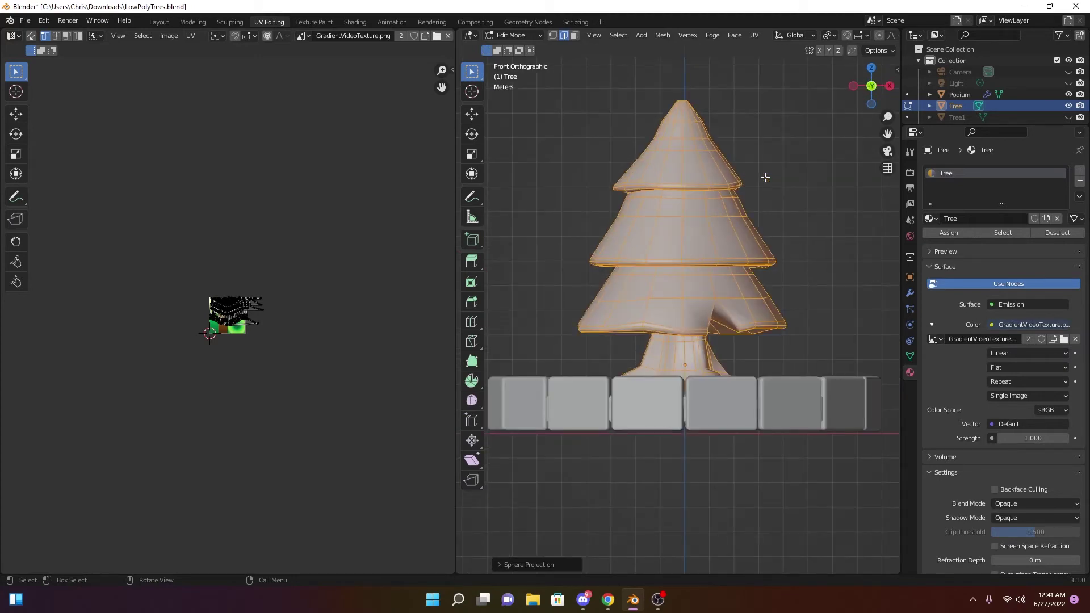
{"action": "middle_click_drag", "start_coordinate": [733, 190], "coordinate": [732, 190]}
{"action": "key", "text": "KP_3"}
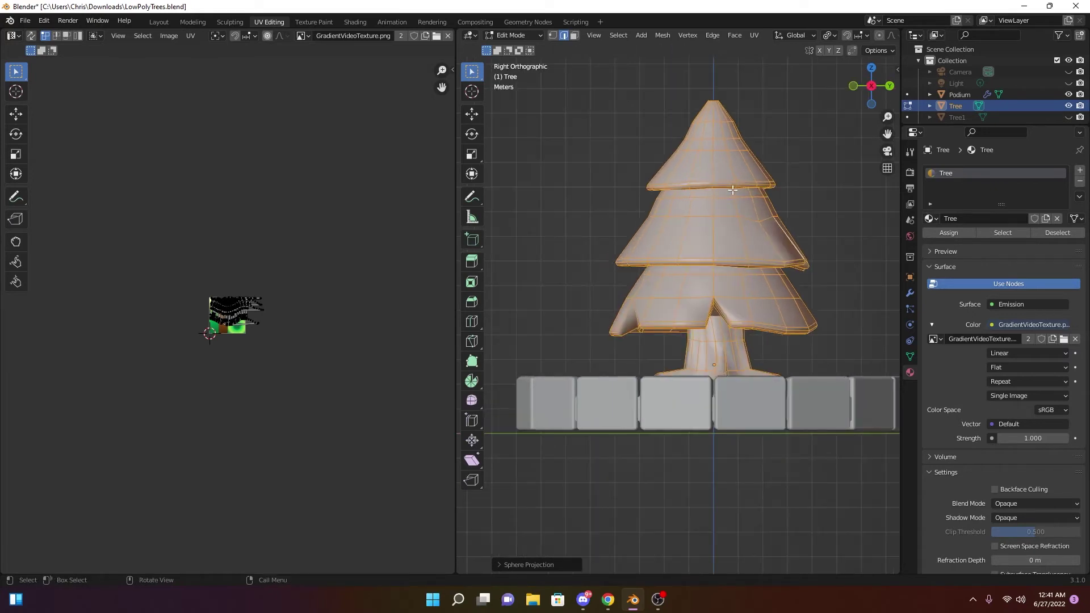
Examine the tree from the front, back, side, top and bottom orthographic views and its sphere-projected UV layout over the gradient
{"action": "key", "text": "ctrl+KP_3"}
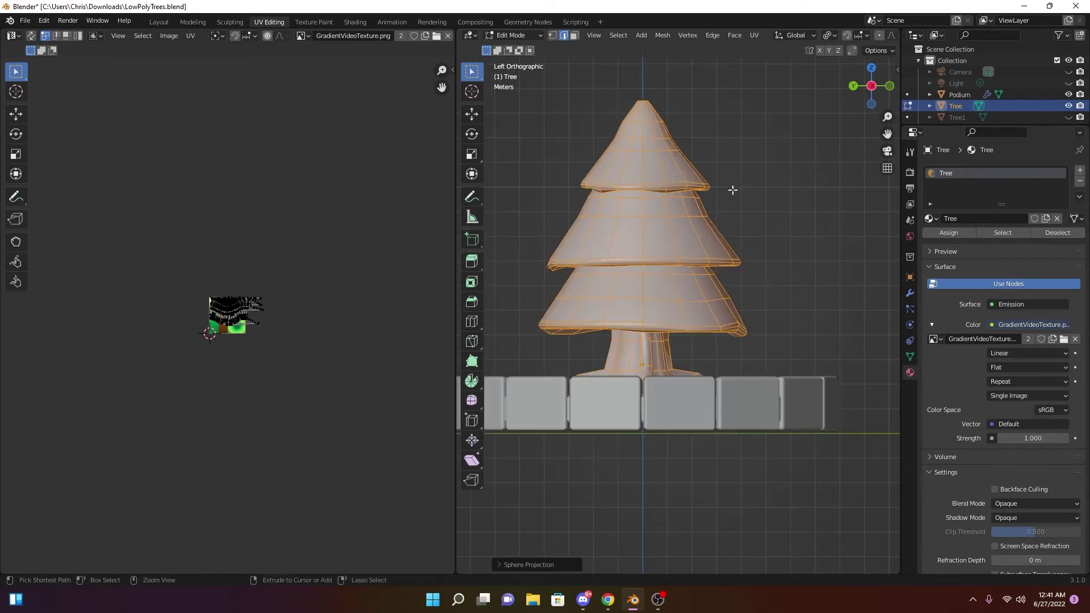
{"action": "key", "text": "ctrl+KP_7"}
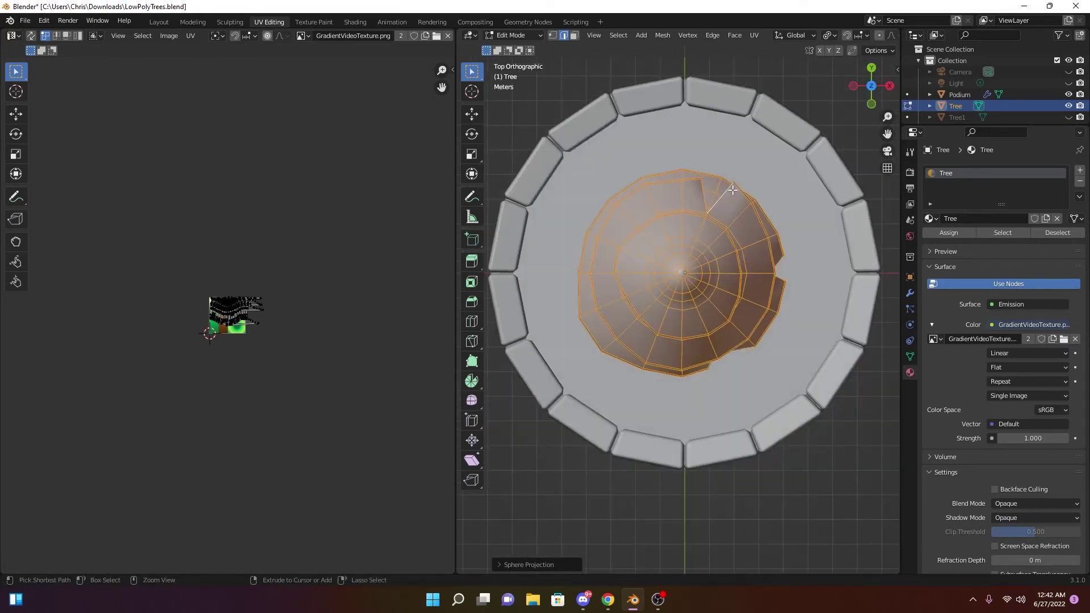
{"action": "key", "text": "KP_1"}
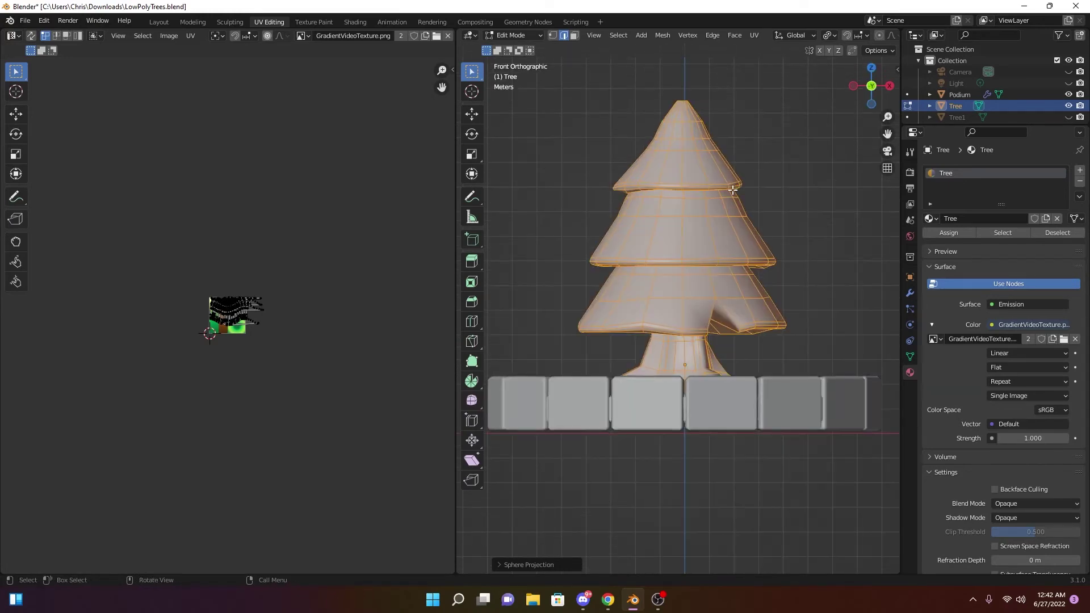
{"action": "middle_click_drag", "start_coordinate": [733, 204], "coordinate": [678, 233]}
{"action": "scroll", "coordinate": [697, 227], "scroll_direction": "down", "scroll_amount": 5}
{"action": "scroll", "coordinate": [698, 227], "scroll_direction": "up", "scroll_amount": 2}
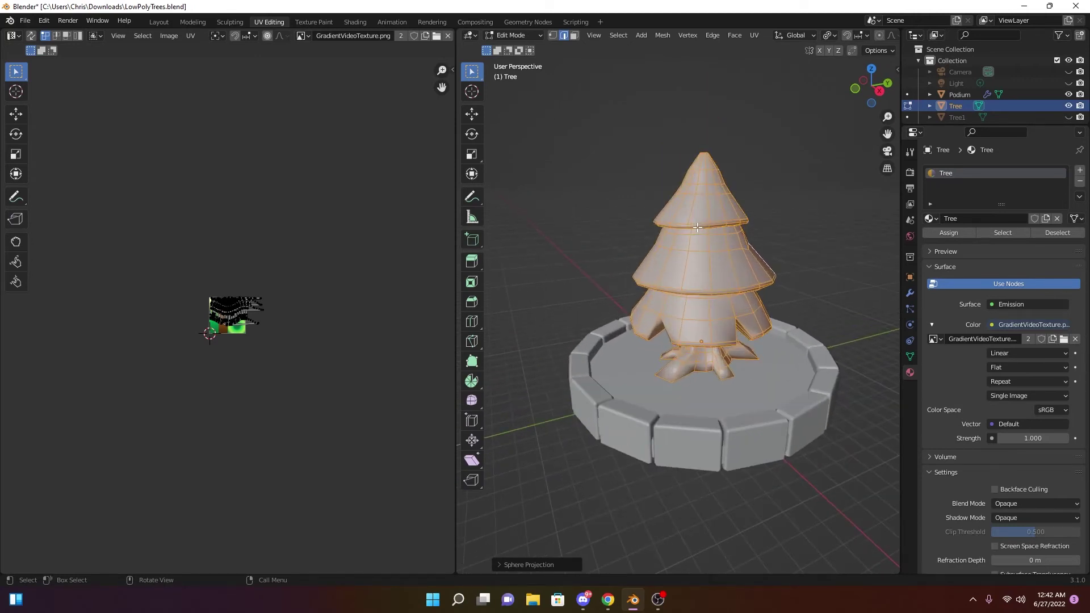
{"action": "key", "text": "KP_1"}
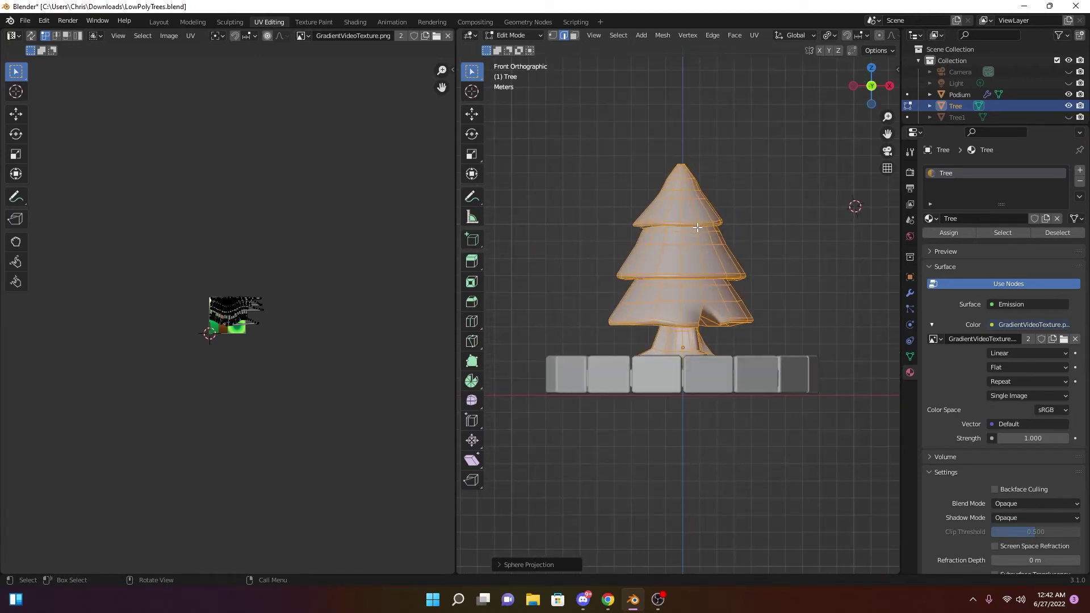
{"action": "key", "text": "KP_3"}
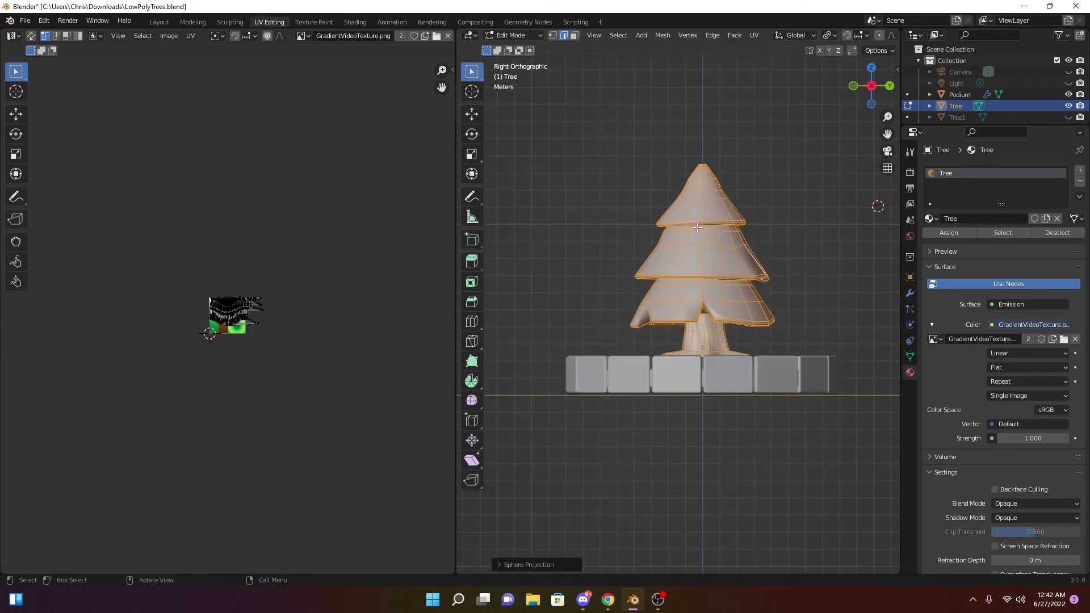
{"action": "key", "text": "KP_7"}
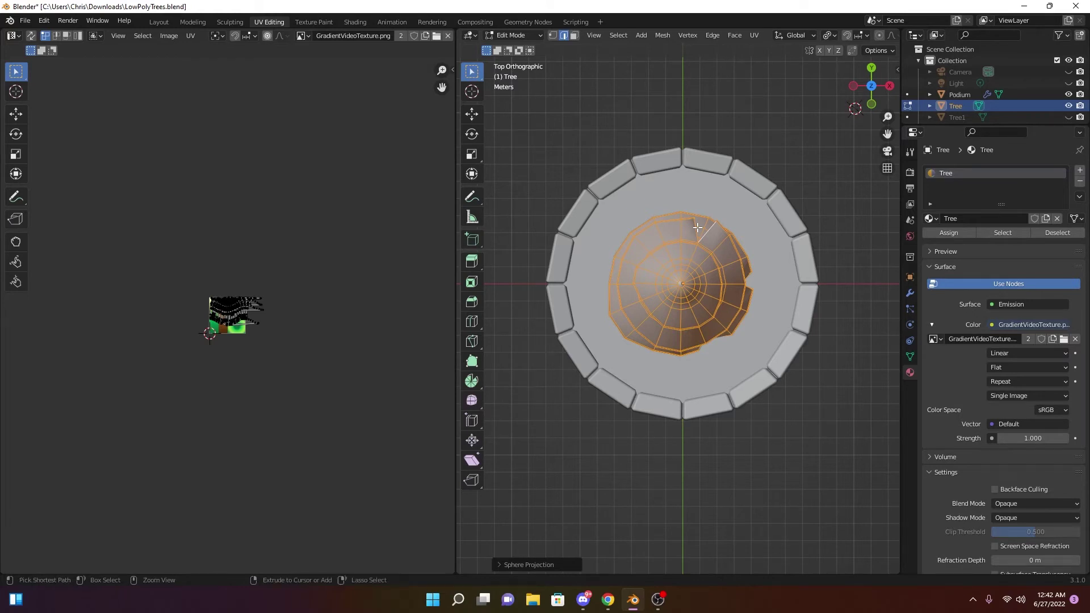
{"action": "key", "text": "KP_1"}
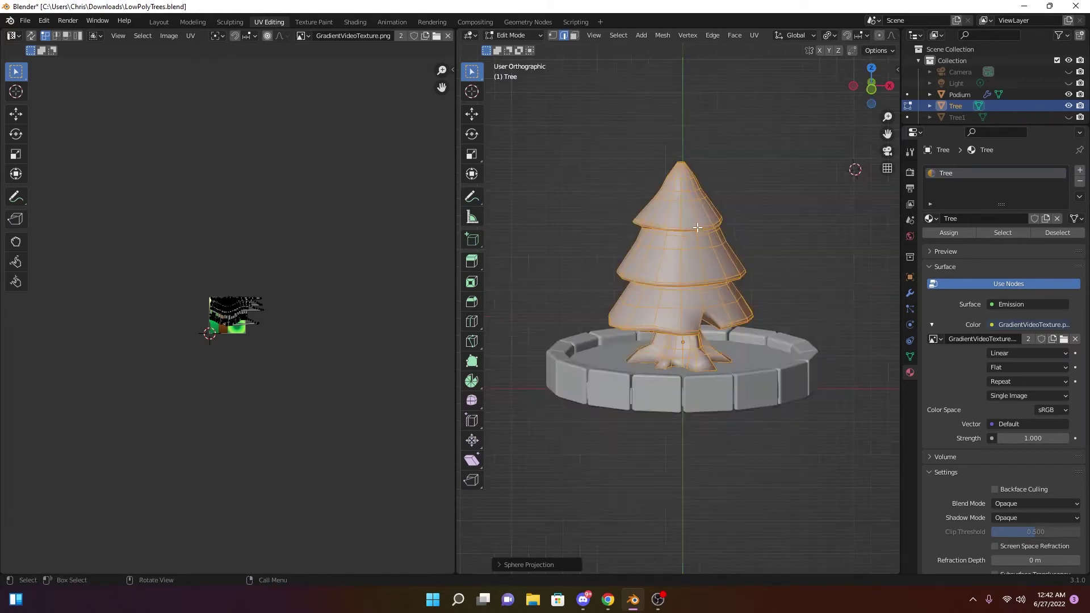
{"action": "key", "text": "ctrl+KP_1"}
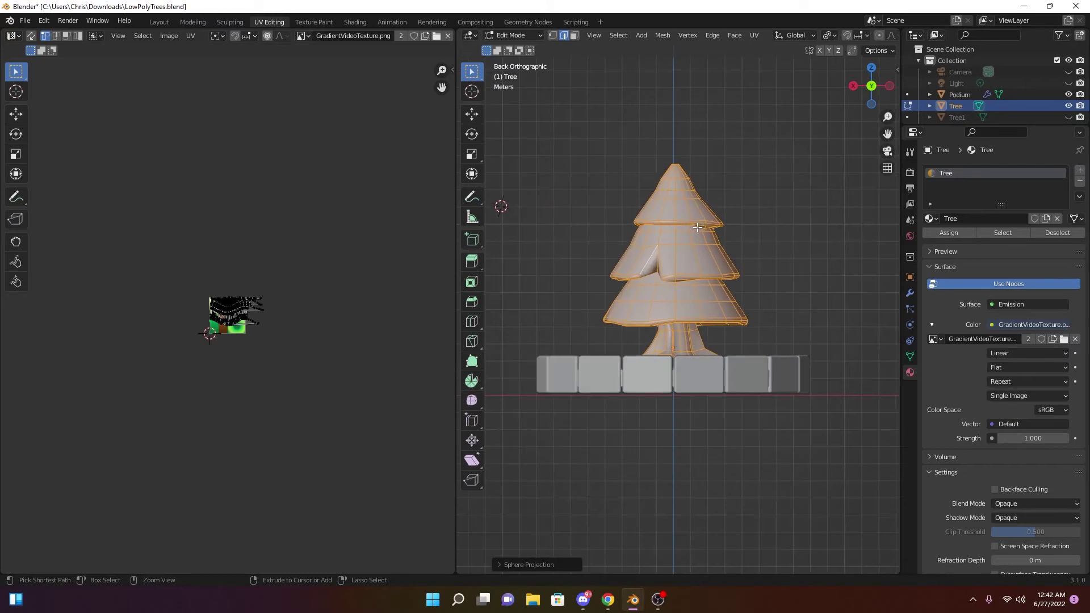
{"action": "key", "text": "KP_3"}
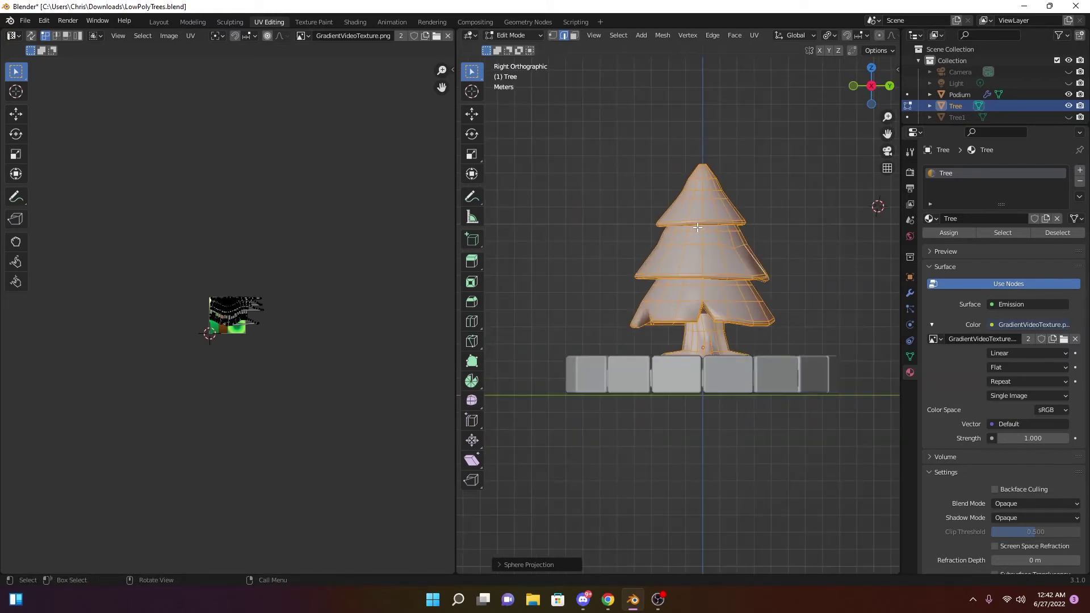
{"action": "key", "text": "ctrl+KP_3"}
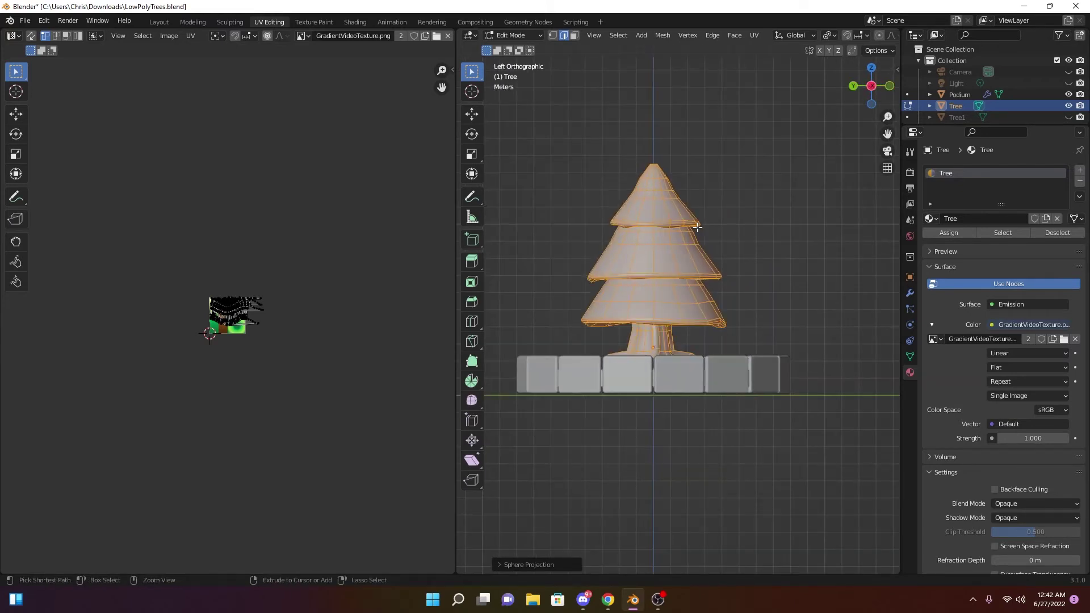
{"action": "key", "text": "KP_7"}
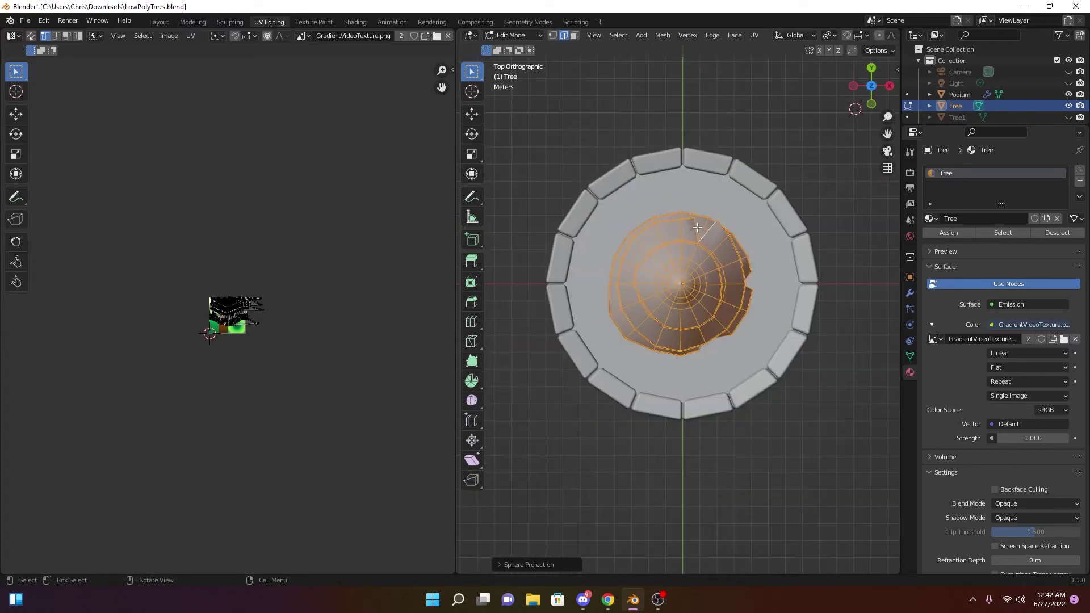
{"action": "key", "text": "ctrl+KP_7"}
{"action": "middle_click_drag", "start_coordinate": [697, 227], "coordinate": [592, 362]}
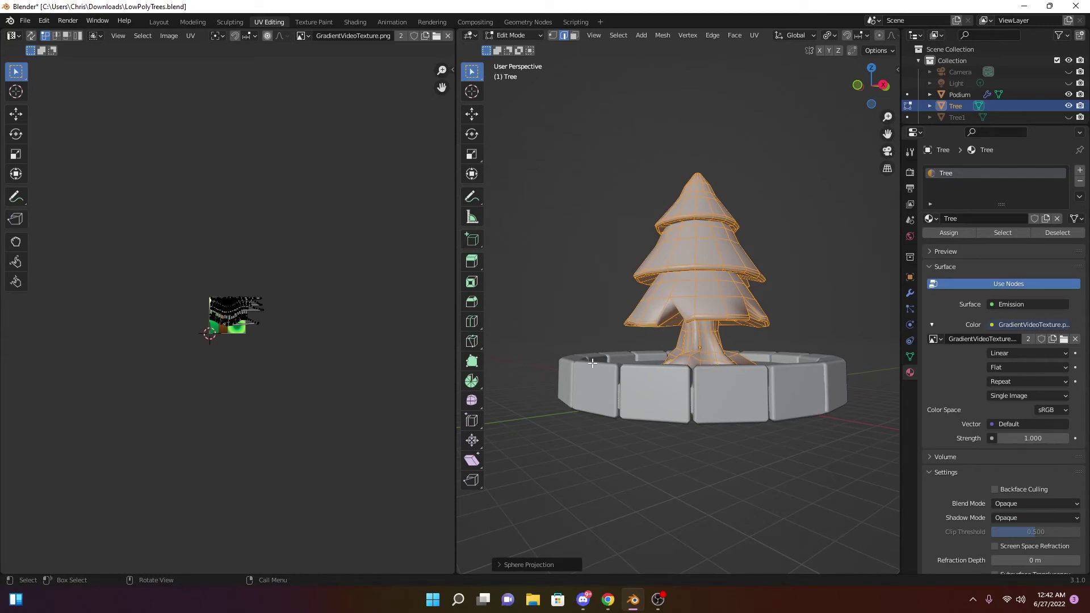
{"action": "middle_click_drag", "start_coordinate": [633, 296], "coordinate": [593, 321]}
{"action": "scroll", "coordinate": [254, 288], "scroll_direction": "up", "scroll_amount": 8}
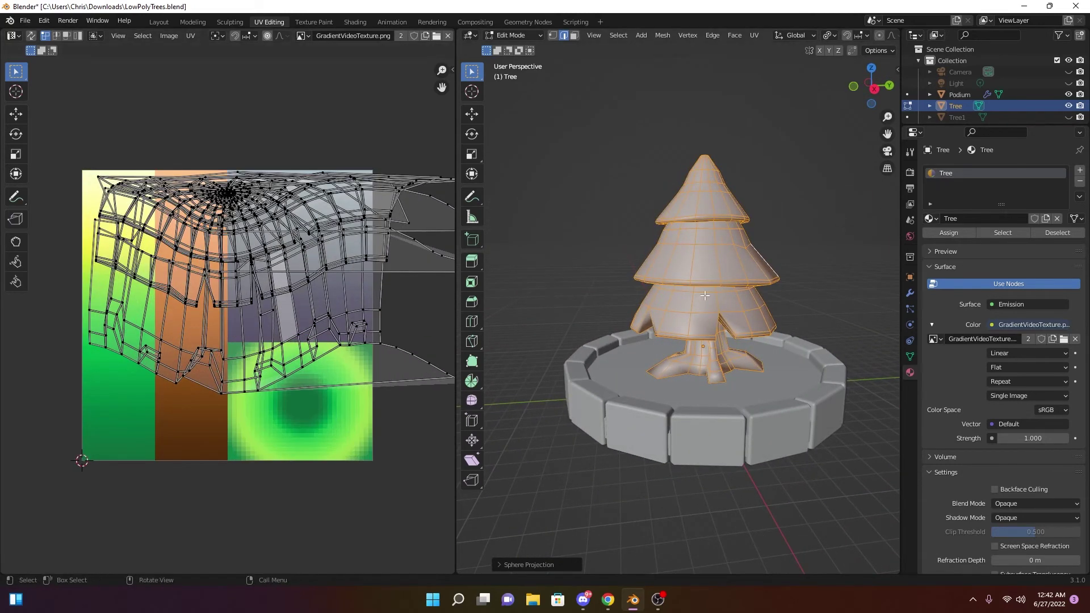
{"action": "middle_click_drag", "start_coordinate": [709, 296], "coordinate": [688, 180]}
{"action": "scroll", "coordinate": [688, 180], "scroll_direction": "up", "scroll_amount": 3}
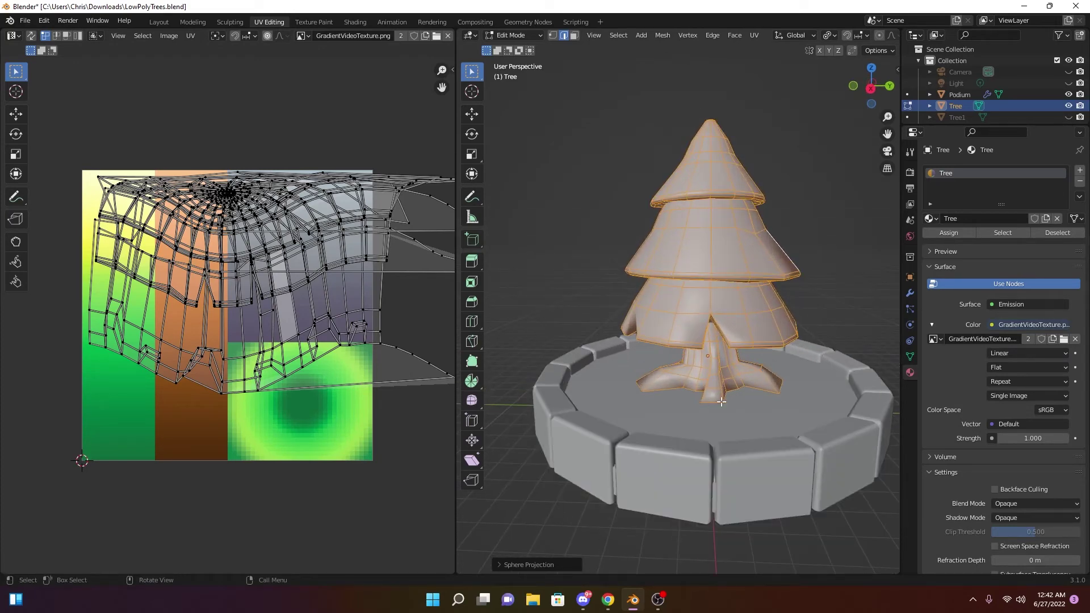
Select the tree's three linked foliage tiers without the trunk and unwrap them with Project from View in front orthographic view
{"action": "key", "text": "KP_1"}
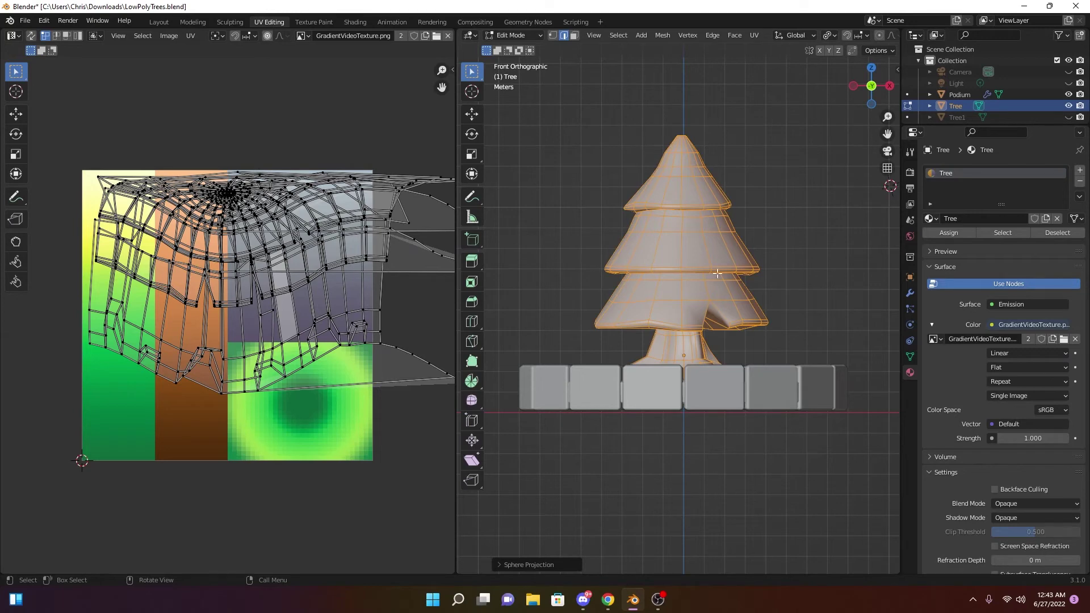
{"action": "left_click", "coordinate": [693, 182]}
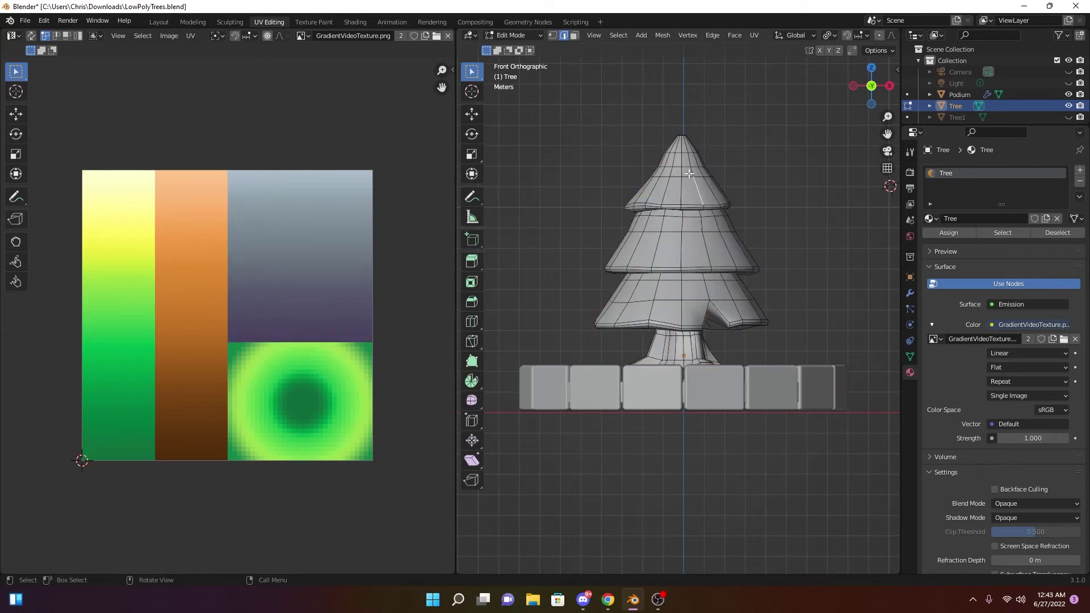
{"action": "key", "text": "l"}
{"action": "key", "text": "l"}
{"action": "key", "text": "l"}
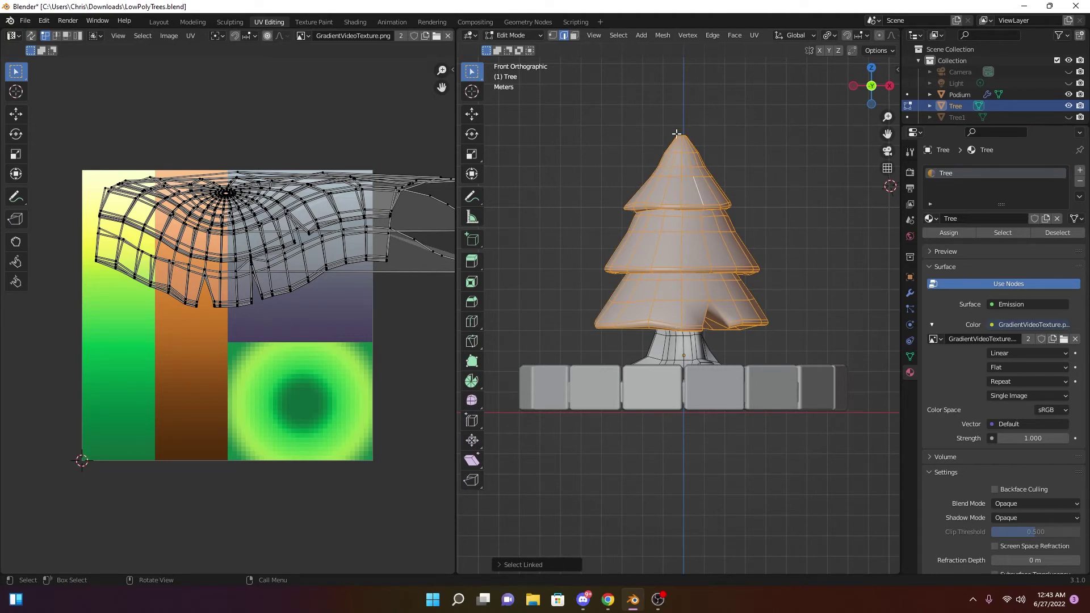
{"action": "left_click", "coordinate": [755, 36]}
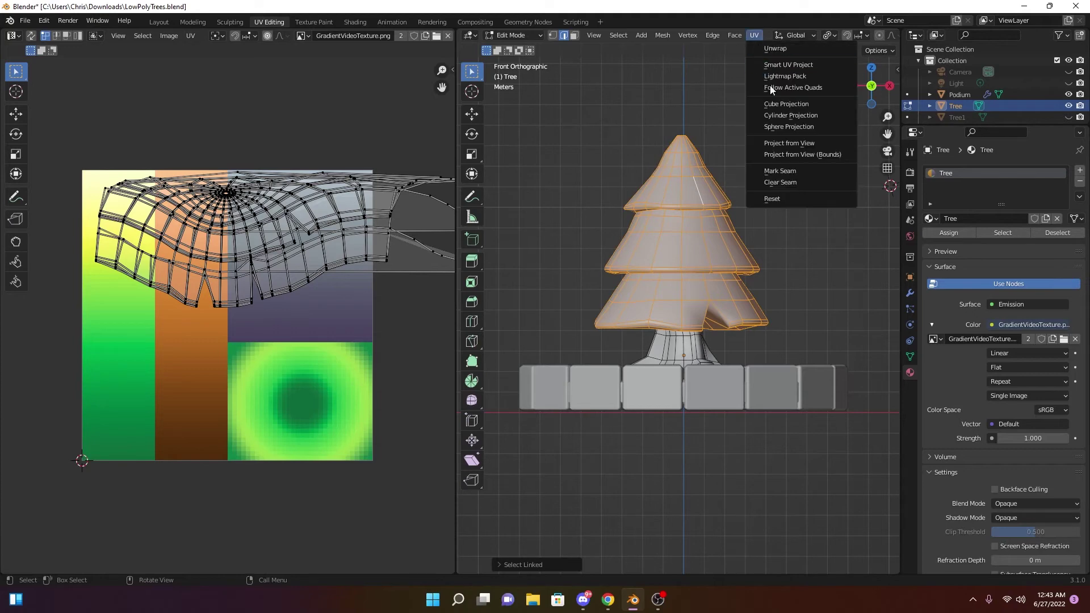
{"action": "left_click", "coordinate": [783, 142]}
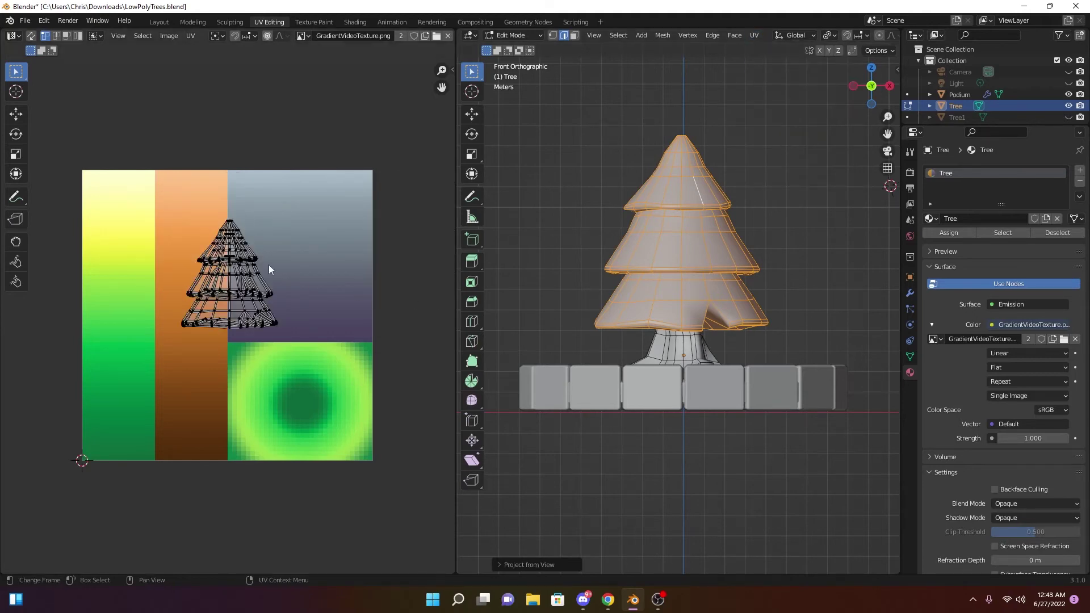
Activate the UV editor's Move tool, trying a move on one vertex at the top tier's edge and undoing it
{"action": "scroll", "coordinate": [247, 277], "scroll_direction": "up", "scroll_amount": 4}
{"action": "scroll", "coordinate": [246, 278], "scroll_direction": "down", "scroll_amount": 4}
{"action": "scroll", "coordinate": [235, 285], "scroll_direction": "up", "scroll_amount": 3}
{"action": "scroll", "coordinate": [248, 282], "scroll_direction": "down", "scroll_amount": 3}
{"action": "scroll", "coordinate": [271, 222], "scroll_direction": "up", "scroll_amount": 4}
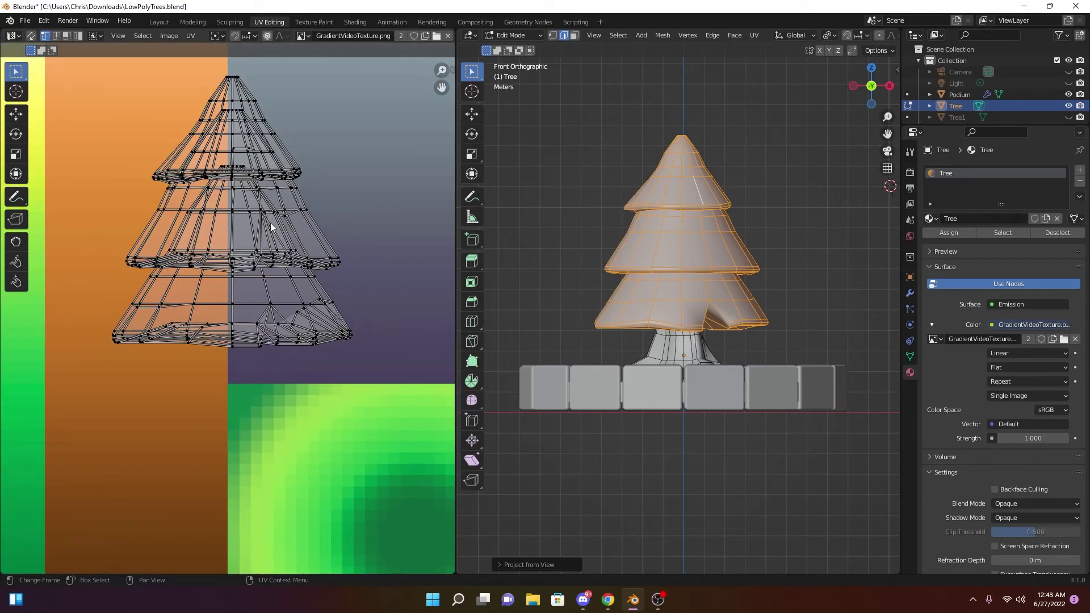
{"action": "left_click", "coordinate": [299, 173]}
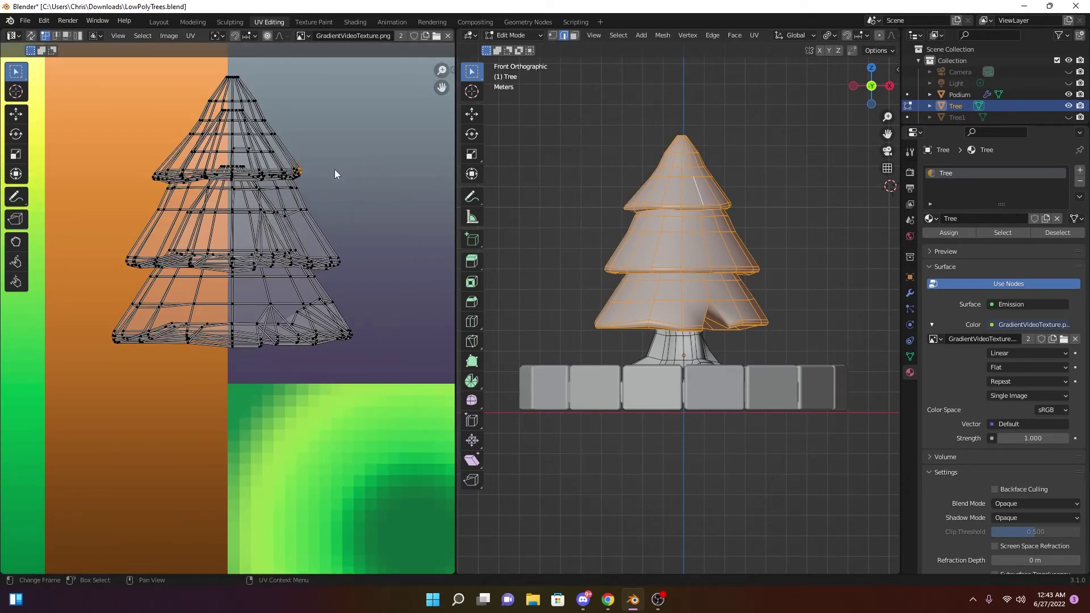
{"action": "left_click_drag", "start_coordinate": [301, 170], "coordinate": [346, 191]}
{"action": "left_click", "coordinate": [16, 113]}
{"action": "key", "text": "ctrl+z"}
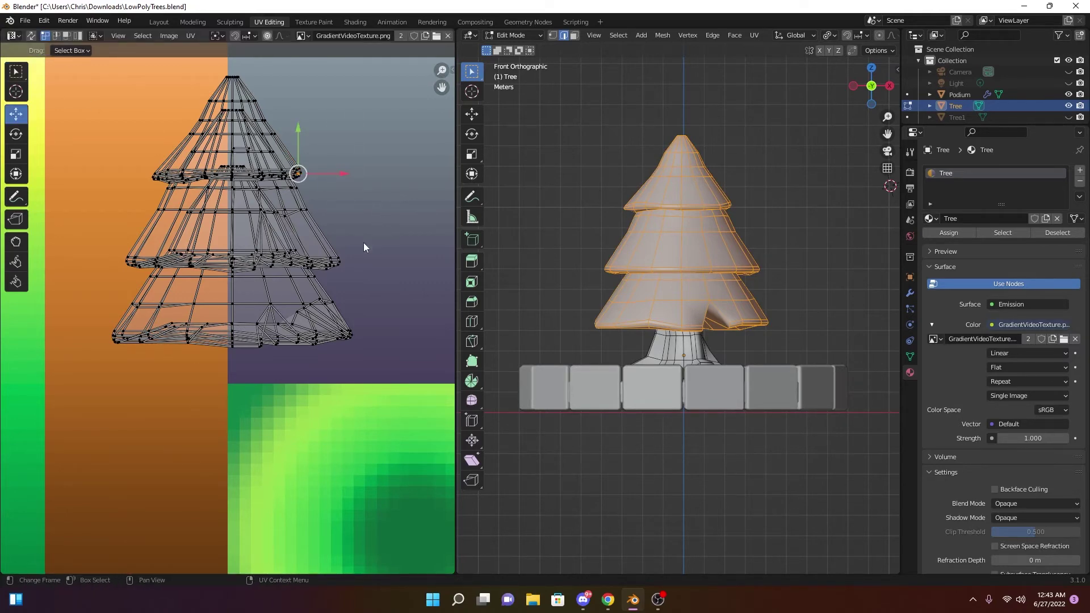
Select all the foliage UVs and move them onto the yellow-to-green gradient strip
{"action": "scroll", "coordinate": [363, 243], "scroll_direction": "down", "scroll_amount": 3}
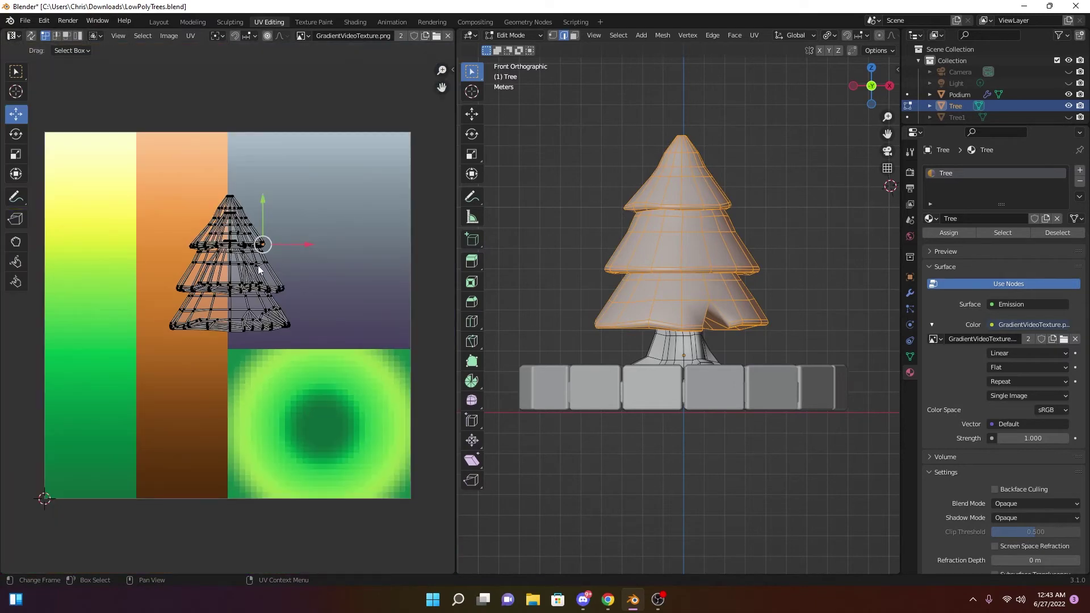
{"action": "key", "text": "a"}
{"action": "left_click_drag", "start_coordinate": [230, 263], "coordinate": [117, 266]}
{"action": "scroll", "coordinate": [241, 242], "scroll_direction": "down", "scroll_amount": 1}
{"action": "scroll", "coordinate": [201, 269], "scroll_direction": "up", "scroll_amount": 1}
{"action": "scroll", "coordinate": [201, 268], "scroll_direction": "down", "scroll_amount": 2}
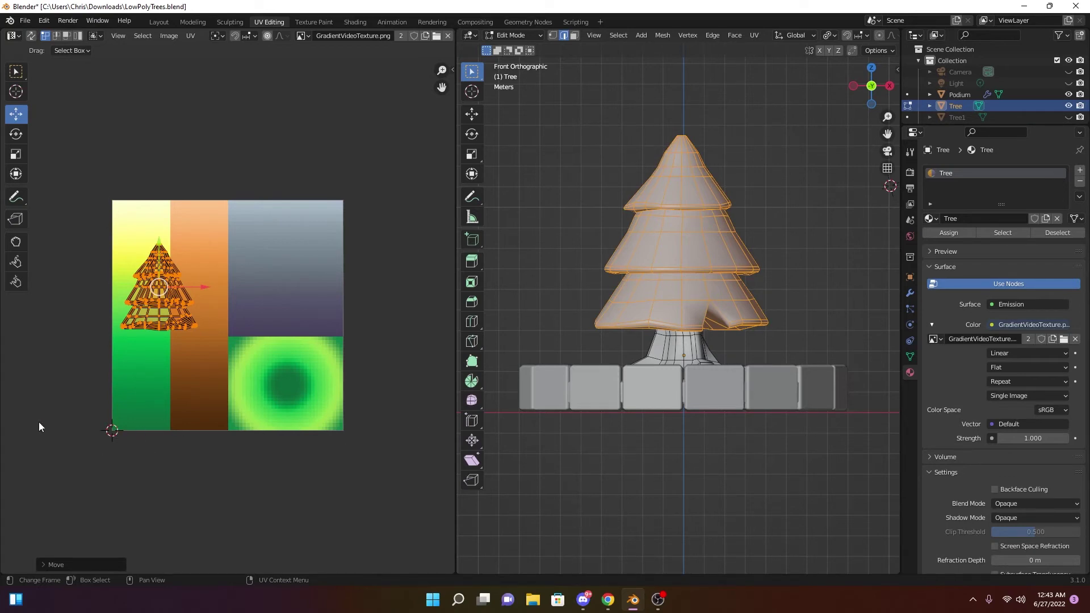
Shrink the foliage UVs along the X axis and move them inside the yellow-to-green strip
{"action": "scroll", "coordinate": [166, 305], "scroll_direction": "up", "scroll_amount": 4}
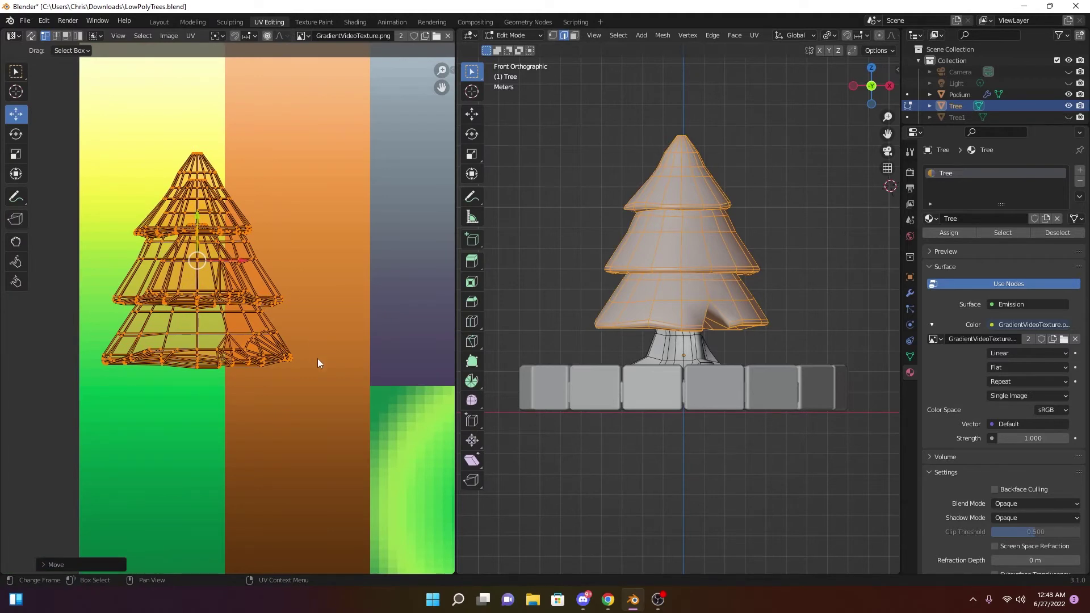
{"action": "key", "text": "s"}
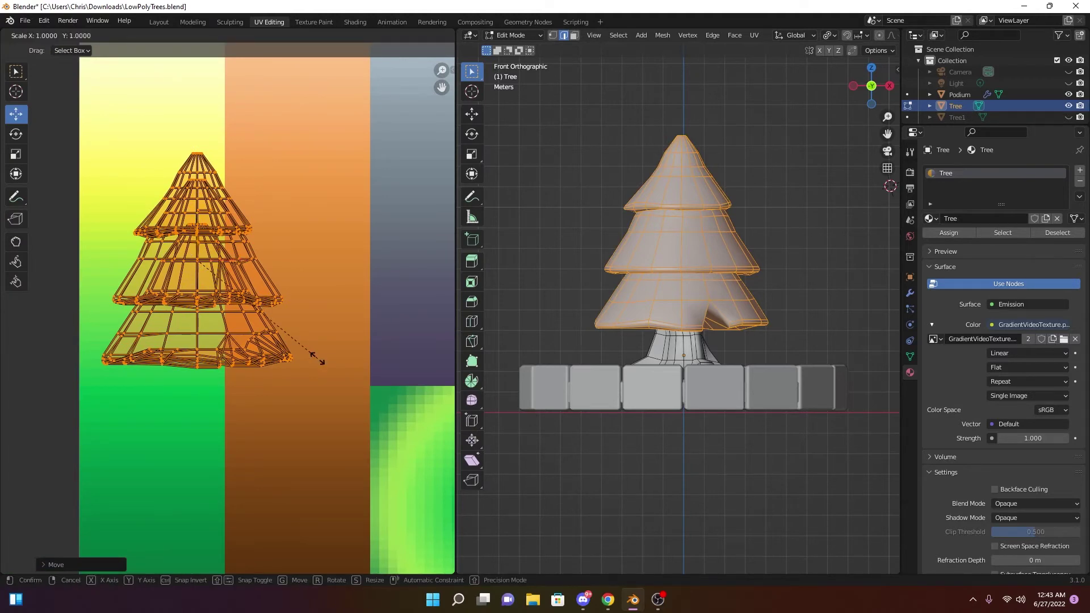
{"action": "key", "text": "x"}
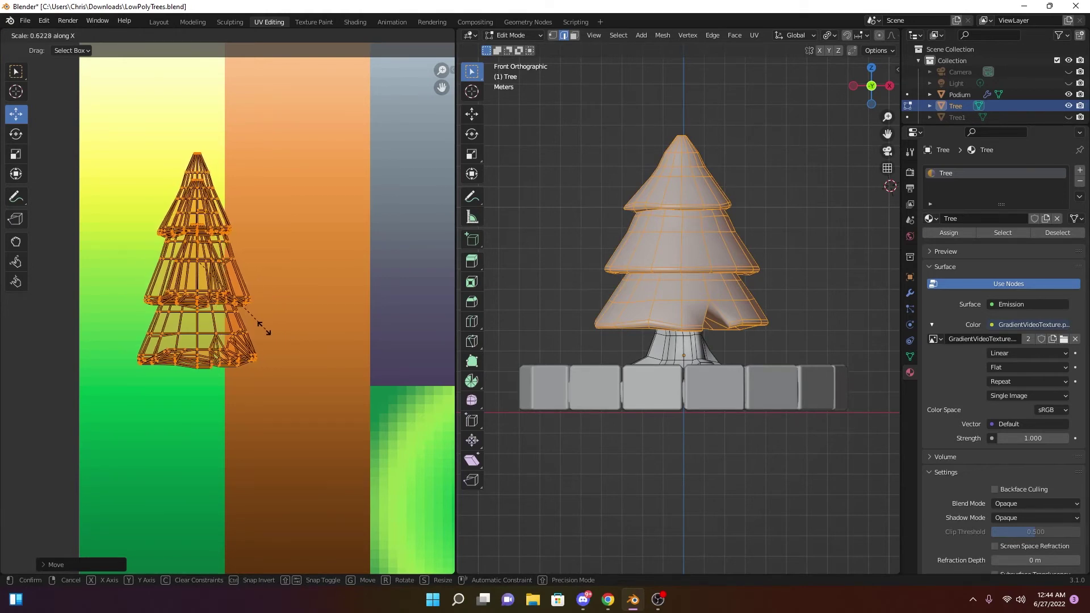
{"action": "left_click", "coordinate": [221, 307]}
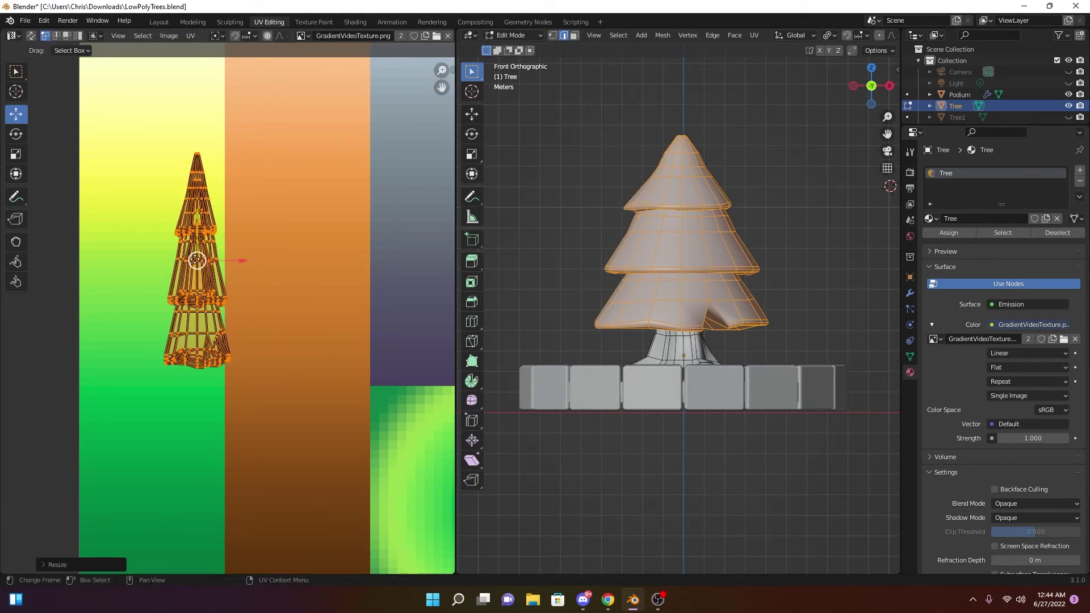
{"action": "key", "text": "g"}
{"action": "left_click", "coordinate": [147, 260]}
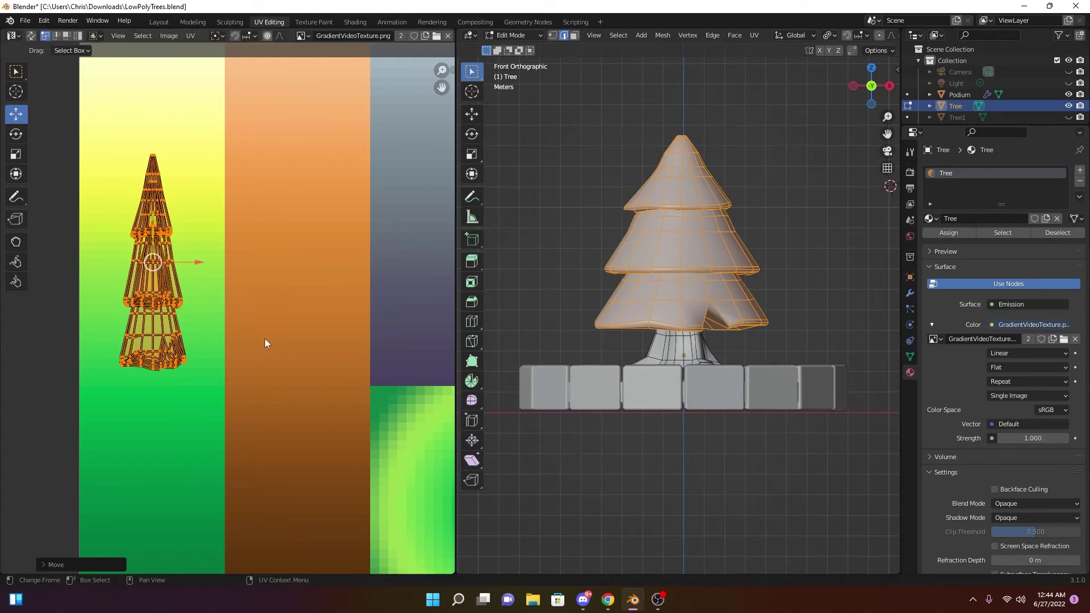
Widen the foliage UVs along X to nearly fill the strip's width and move them down toward its green part
{"action": "key", "text": "s"}
{"action": "key", "text": "x"}
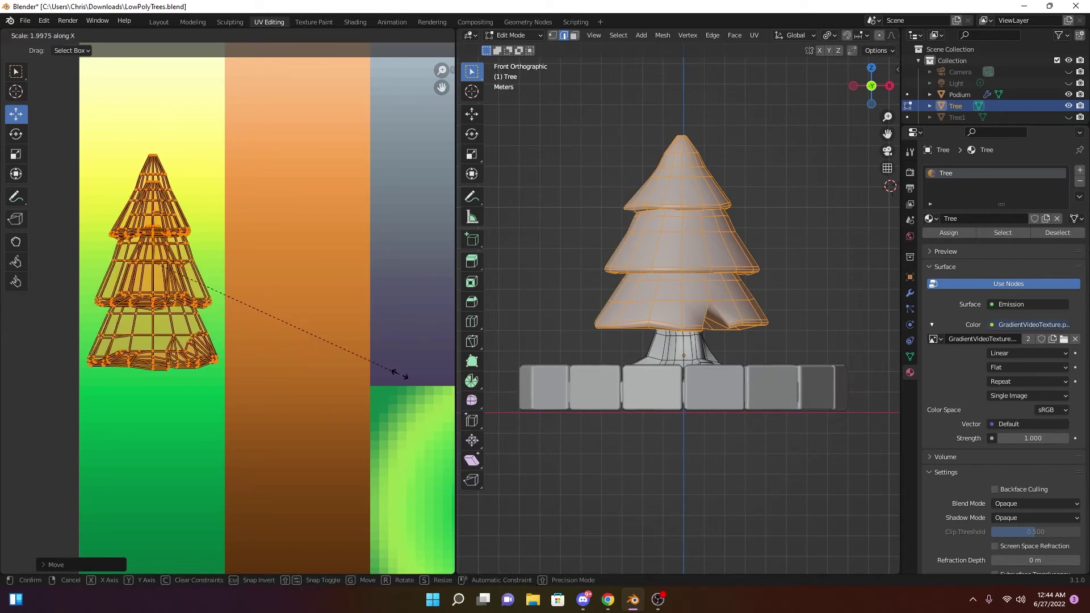
{"action": "left_click", "coordinate": [309, 362]}
{"action": "scroll", "coordinate": [199, 336], "scroll_direction": "down", "scroll_amount": 4}
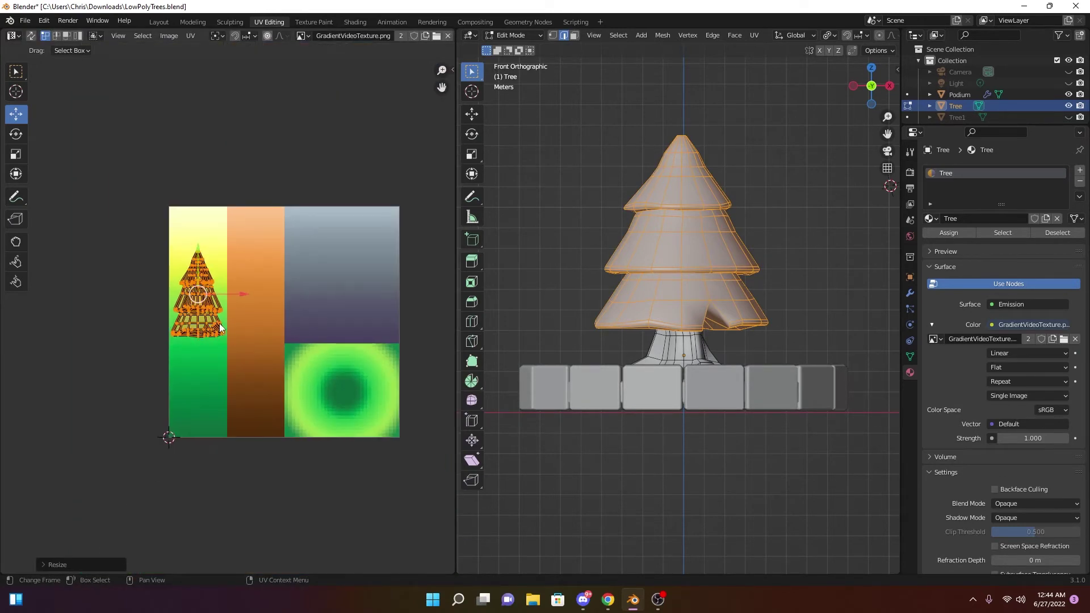
{"action": "left_click_drag", "start_coordinate": [198, 294], "coordinate": [198, 325]}
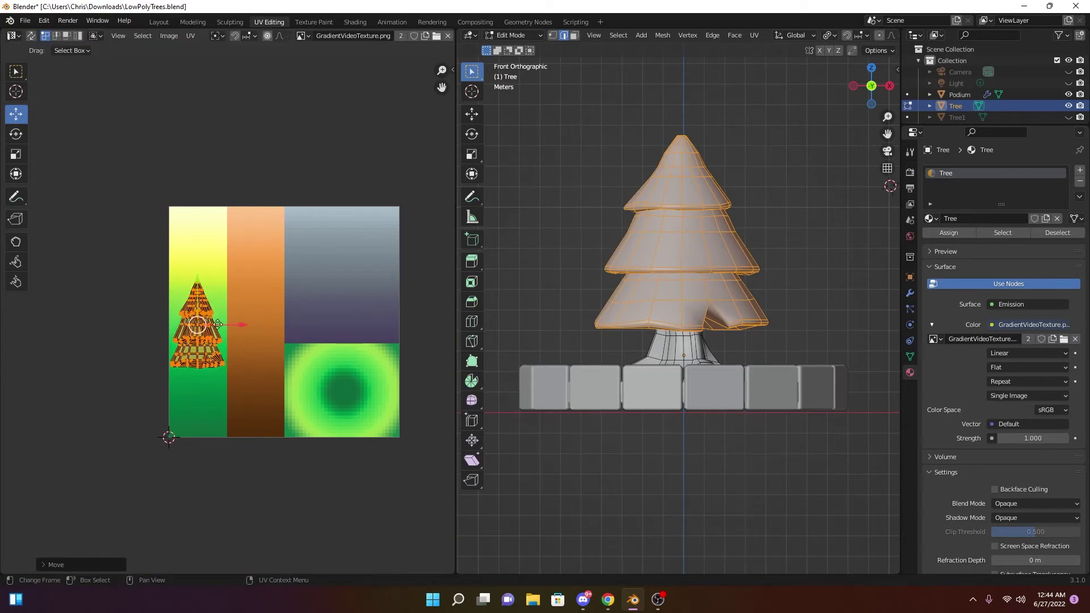
Switch the 3D viewport to Material Preview shading to show the gradient texture on the tree
{"action": "key", "text": "z"}
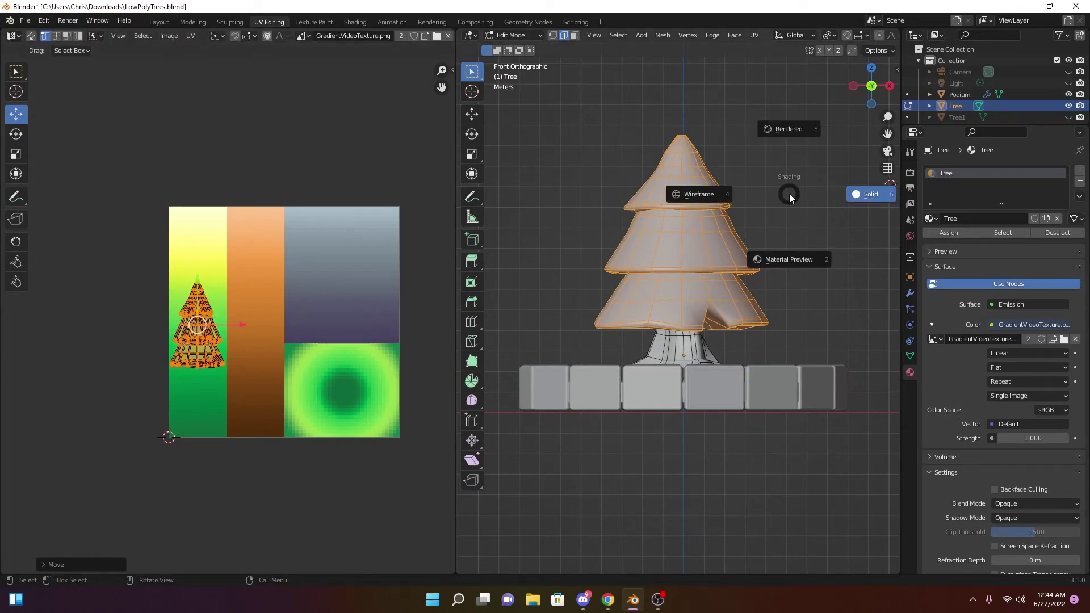
{"action": "left_click", "coordinate": [796, 249]}
{"action": "middle_click_drag", "start_coordinate": [796, 249], "coordinate": [799, 213]}
{"action": "key", "text": "z"}
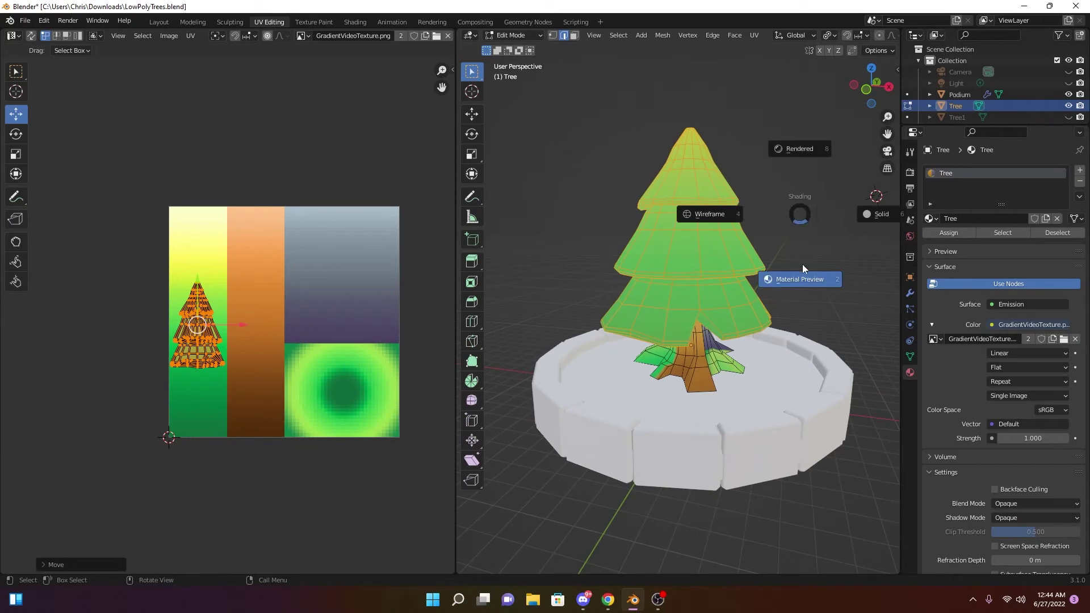
{"action": "left_click", "coordinate": [802, 275]}
{"action": "key", "text": "z"}
{"action": "left_click", "coordinate": [806, 313]}
{"action": "middle_click_drag", "start_coordinate": [809, 316], "coordinate": [745, 275]}
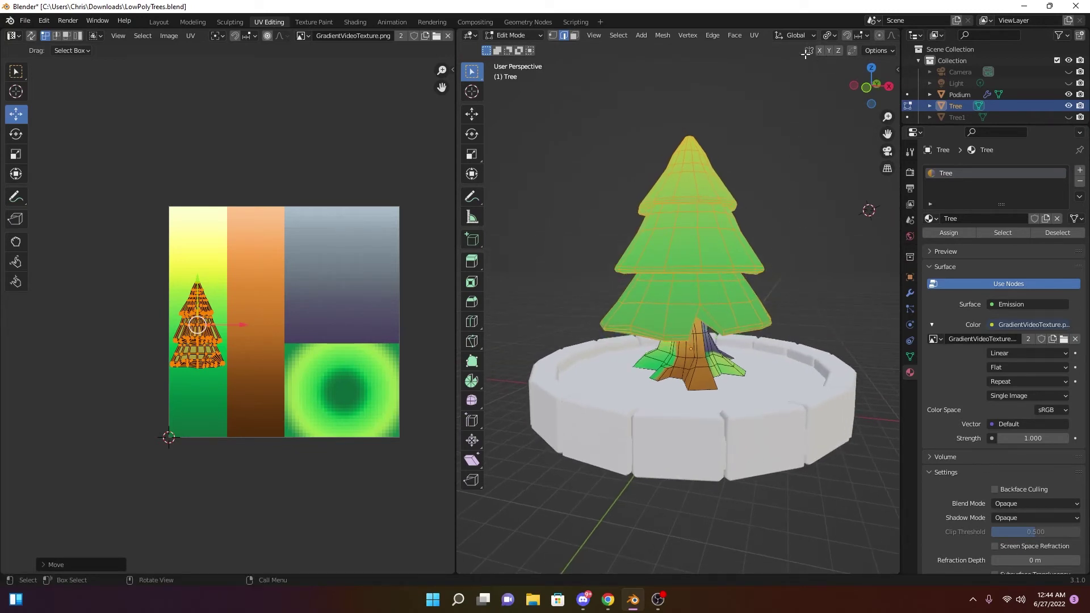
Hide the 3D viewport overlays and inspect the foliage's gradient without the mesh wires
{"action": "scroll", "coordinate": [825, 35], "scroll_direction": "down", "scroll_amount": 5}
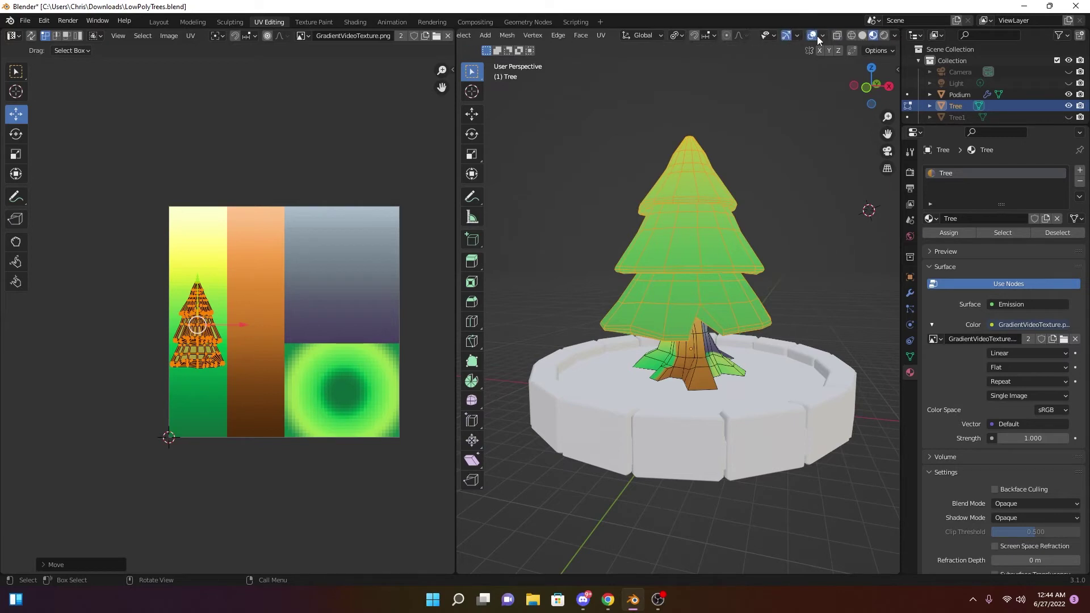
{"action": "left_click", "coordinate": [812, 36]}
{"action": "middle_click_drag", "start_coordinate": [769, 180], "coordinate": [698, 266]}
{"action": "scroll", "coordinate": [198, 333], "scroll_direction": "up", "scroll_amount": 3}
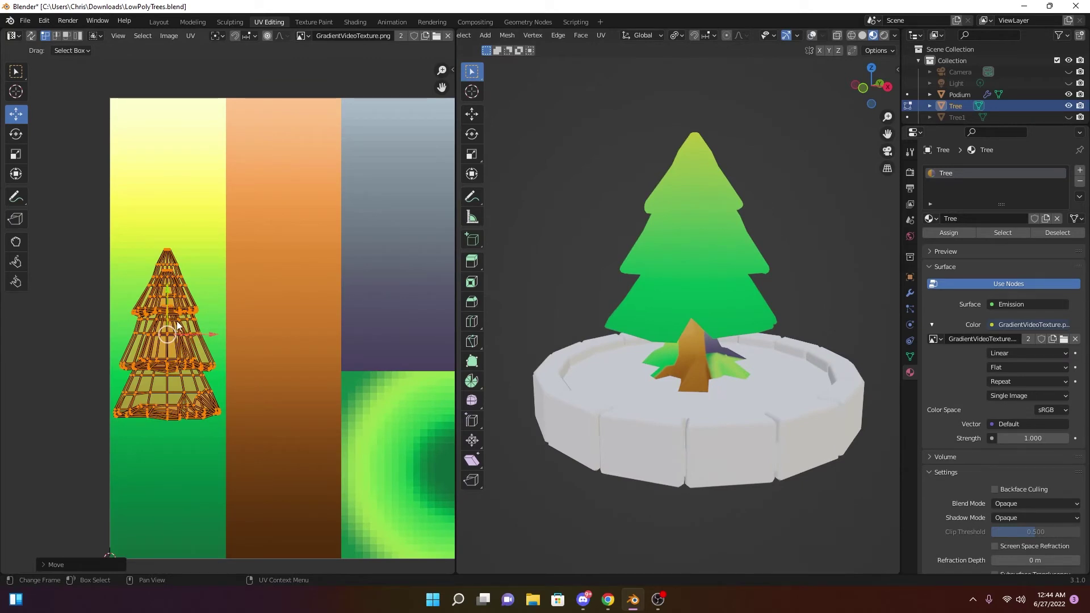
Scale the foliage UVs along Y by about 2.4 so they span most of the yellow-to-green strip's height
{"action": "key", "text": "s"}
{"action": "key", "text": "y"}
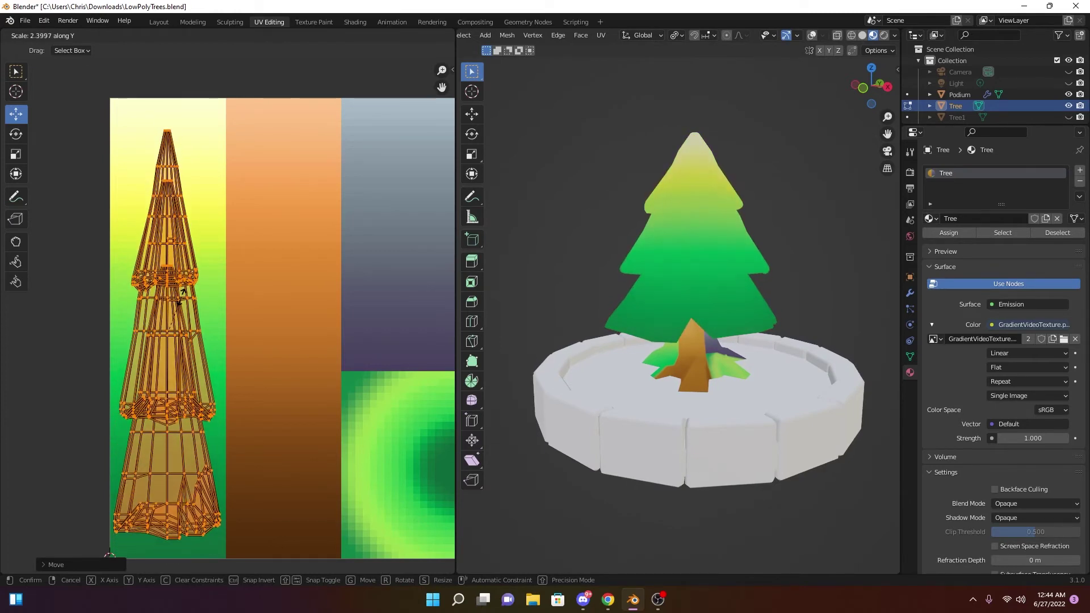
{"action": "left_click", "coordinate": [182, 294]}
{"action": "middle_click_drag", "start_coordinate": [581, 307], "coordinate": [624, 341]}
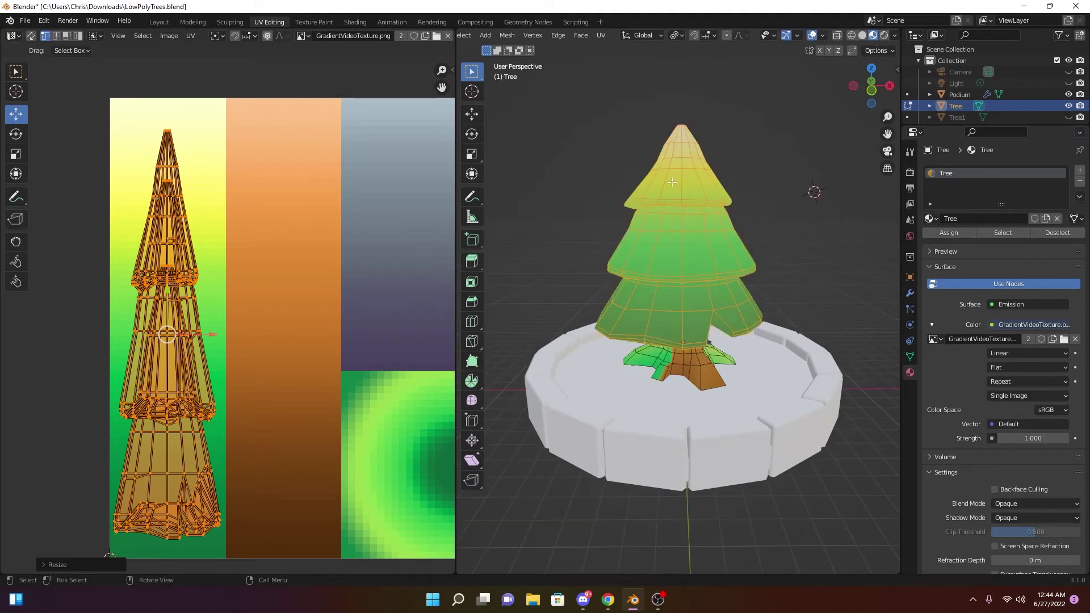
Select only the middle foliage tier and move its UVs down about 0.22 into the darker green of the strip
{"action": "key", "text": "alt+a"}
{"action": "left_click", "coordinate": [681, 251]}
{"action": "key", "text": "ctrl+l"}
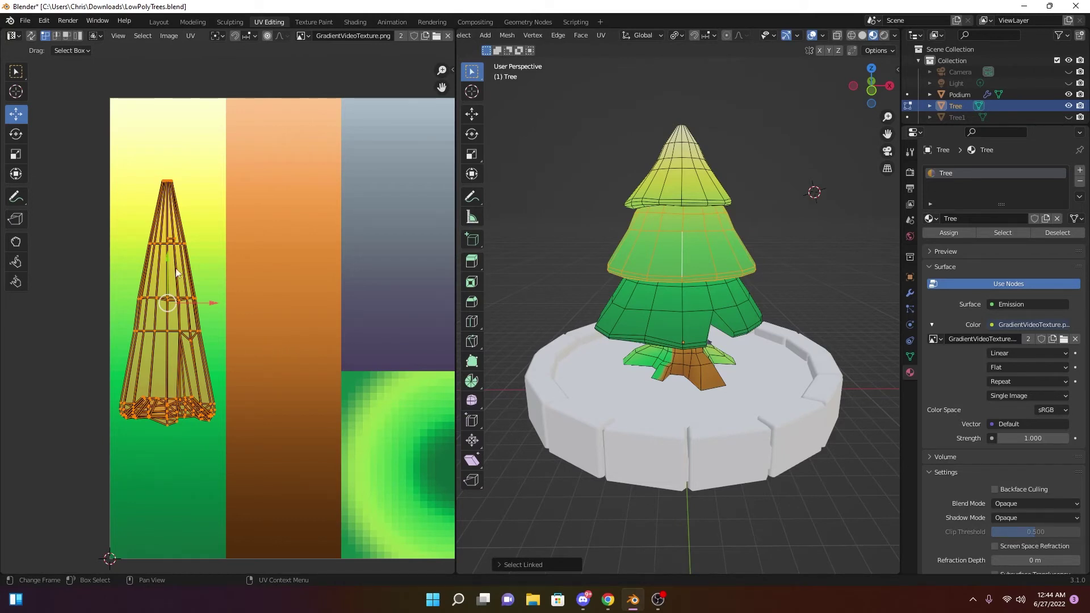
{"action": "key", "text": "g"}
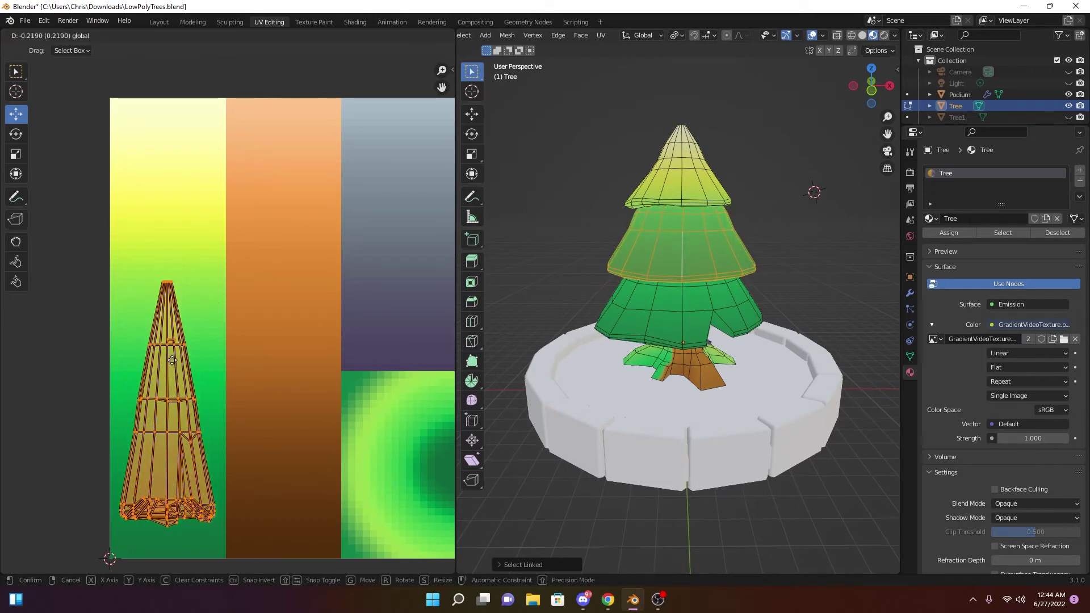
{"action": "left_click", "coordinate": [174, 356]}
Select the bottom foliage tier, shrink its UVs along Y to about 0.6 and move them down to the strip's dark green end
{"action": "left_click", "coordinate": [666, 322]}
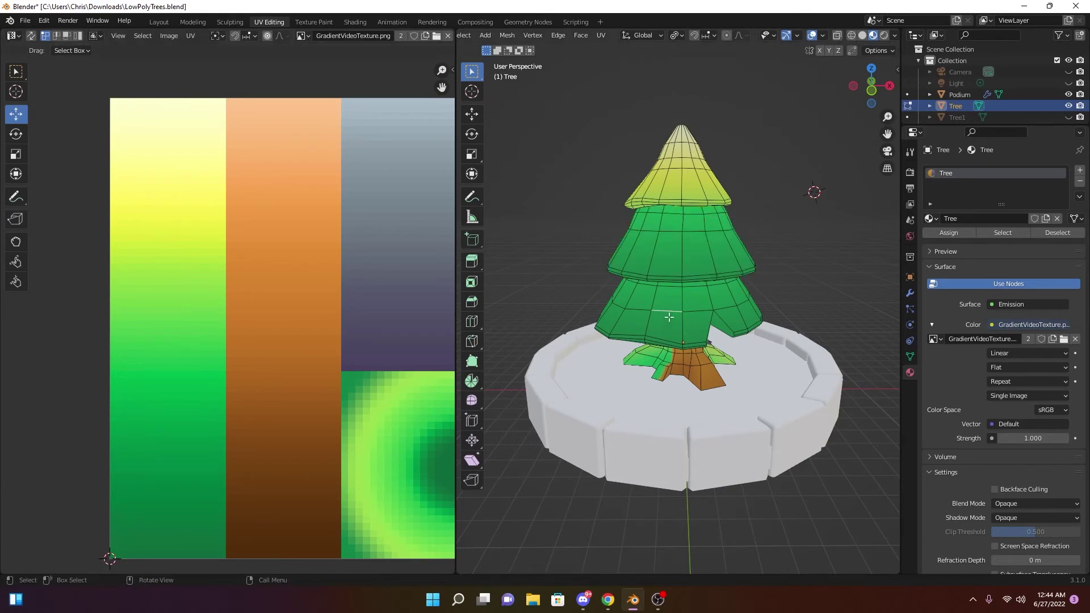
{"action": "key", "text": "ctrl+l"}
{"action": "scroll", "coordinate": [669, 316], "scroll_direction": "down", "scroll_amount": 2}
{"action": "scroll", "coordinate": [449, 318], "scroll_direction": "down", "scroll_amount": 1}
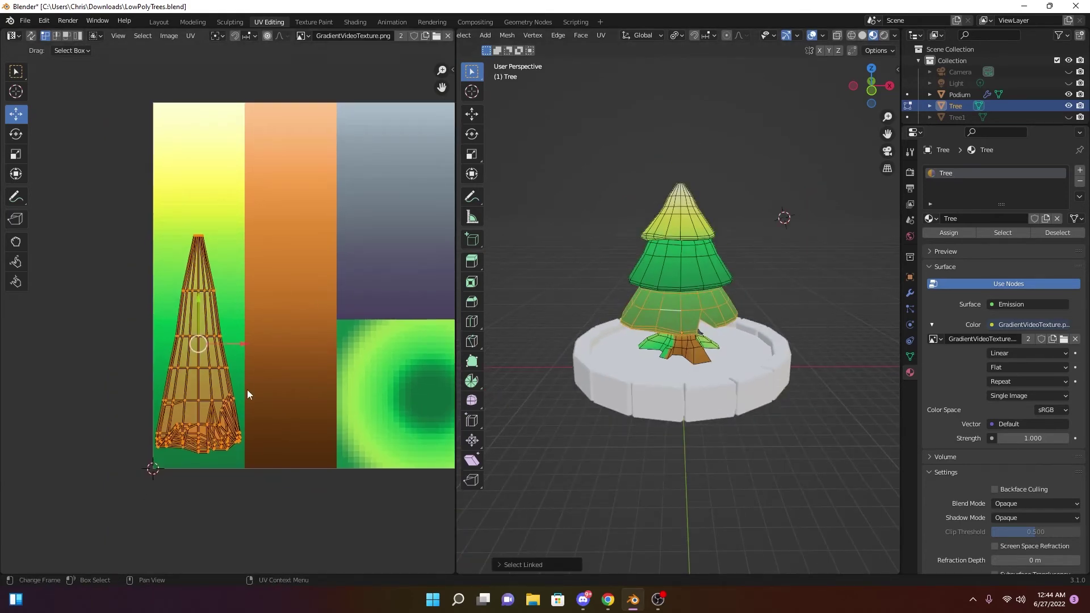
{"action": "scroll", "coordinate": [247, 388], "scroll_direction": "up", "scroll_amount": 2}
{"action": "key", "text": "s"}
{"action": "key", "text": "y"}
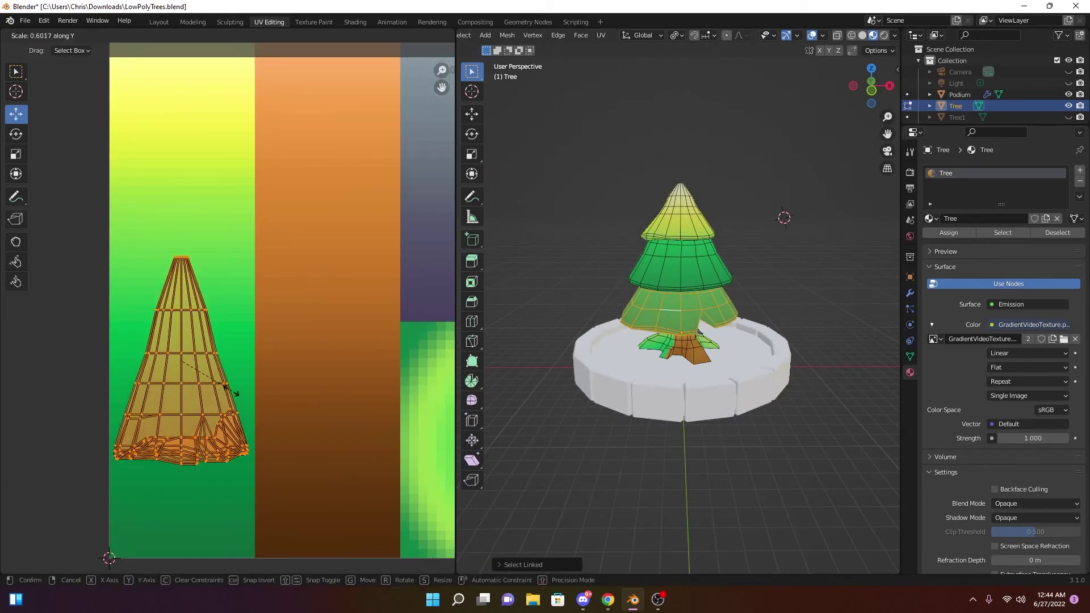
{"action": "left_click", "coordinate": [229, 391]}
{"action": "left_click_drag", "start_coordinate": [180, 312], "coordinate": [179, 398]}
{"action": "key", "text": "Tab"}
{"action": "middle_click_drag", "start_coordinate": [781, 278], "coordinate": [700, 214]}
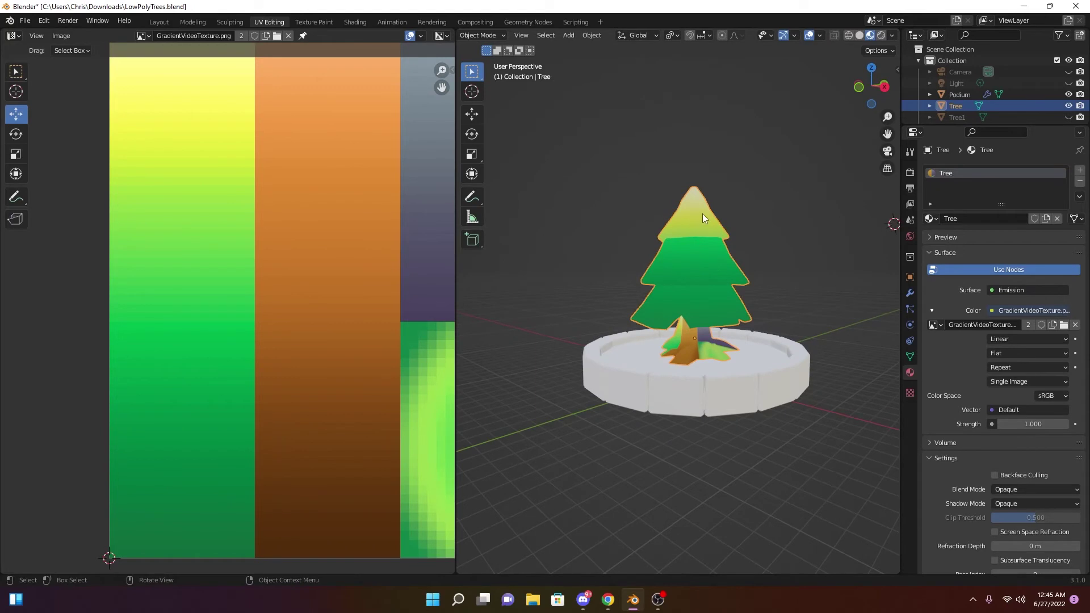
Select the top foliage tier and move its UVs down about 0.22 so they run from yellow-green into green
{"action": "key", "text": "Tab"}
{"action": "key", "text": "l"}
{"action": "middle_click_drag", "start_coordinate": [299, 188], "coordinate": [287, 226]}
{"action": "key", "text": "g"}
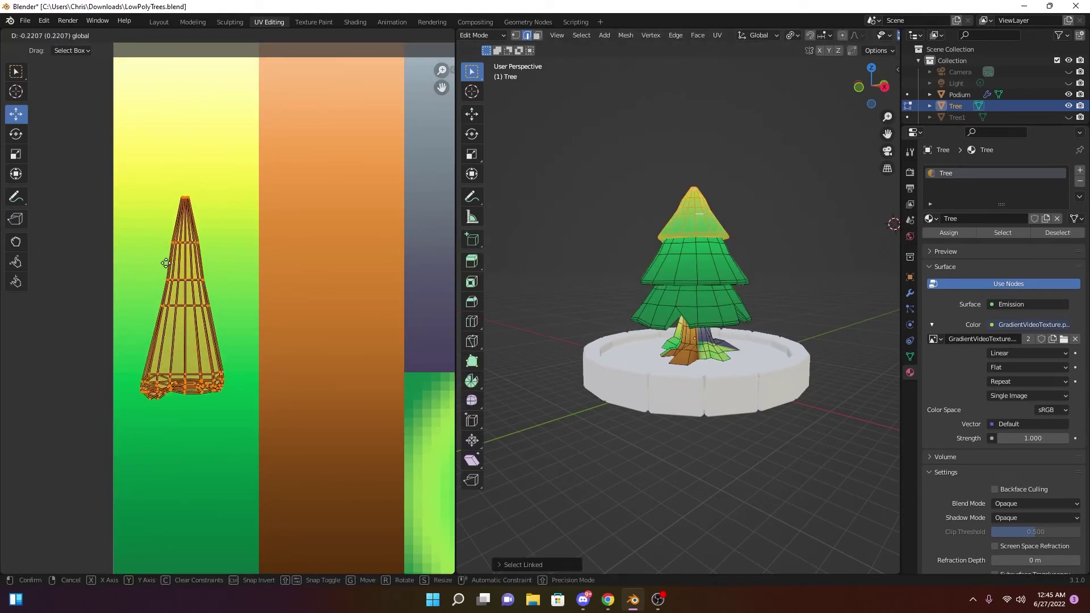
{"action": "left_click", "coordinate": [162, 259]}
{"action": "key", "text": "Tab"}
{"action": "mouse_move", "coordinate": [733, 239]}
{"action": "middle_mouse_down"}
{"action": "mouse_move", "coordinate": [764, 198]}
{"action": "mouse_move", "coordinate": [748, 226]}
{"action": "middle_mouse_up"}
{"action": "key", "text": "Tab"}
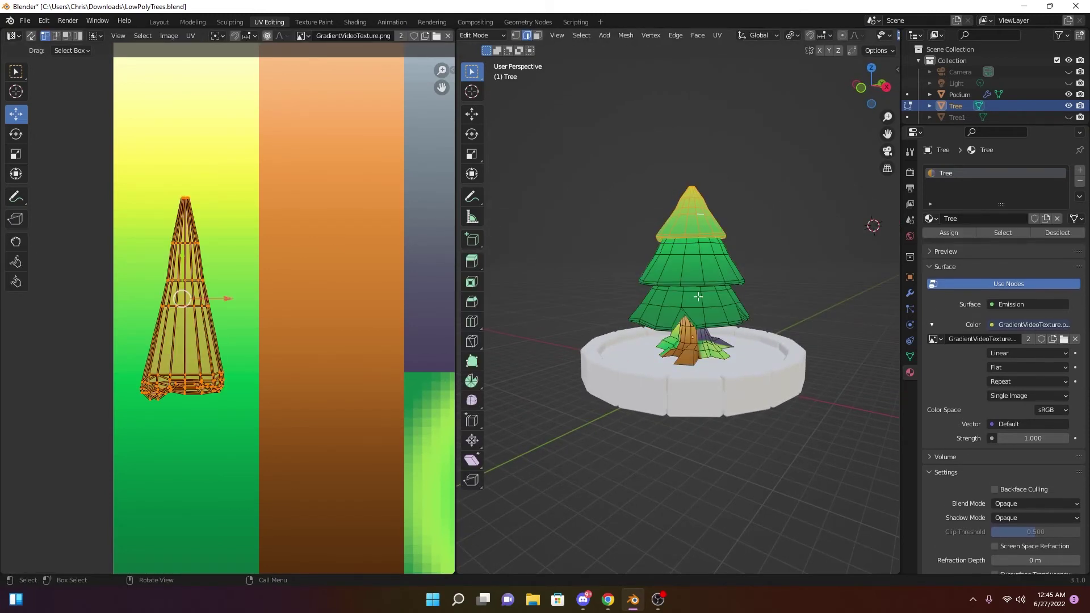
Select the bottom tier and the middle tier in turn to compare where their UVs sit on the gradient strip
{"action": "scroll", "coordinate": [711, 299], "scroll_direction": "up", "scroll_amount": 4}
{"action": "left_click", "coordinate": [710, 299]}
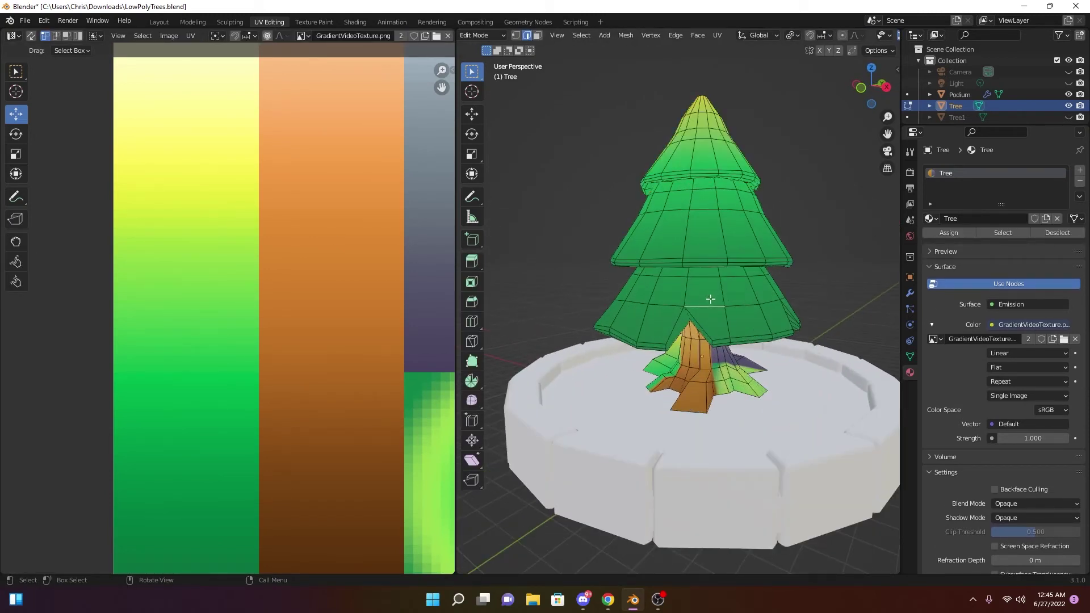
{"action": "key", "text": "l"}
{"action": "scroll", "coordinate": [379, 322], "scroll_direction": "down", "scroll_amount": 4}
{"action": "middle_click_drag", "start_coordinate": [384, 308], "coordinate": [341, 251]}
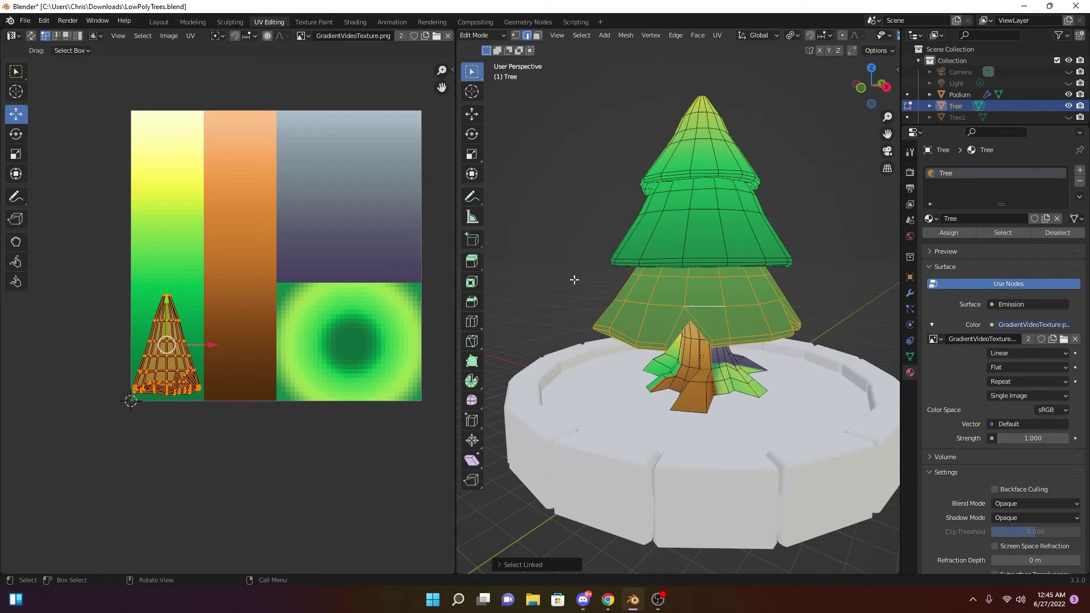
{"action": "scroll", "coordinate": [714, 293], "scroll_direction": "up", "scroll_amount": 2}
{"action": "left_click", "coordinate": [717, 215]}
{"action": "key", "text": "l"}
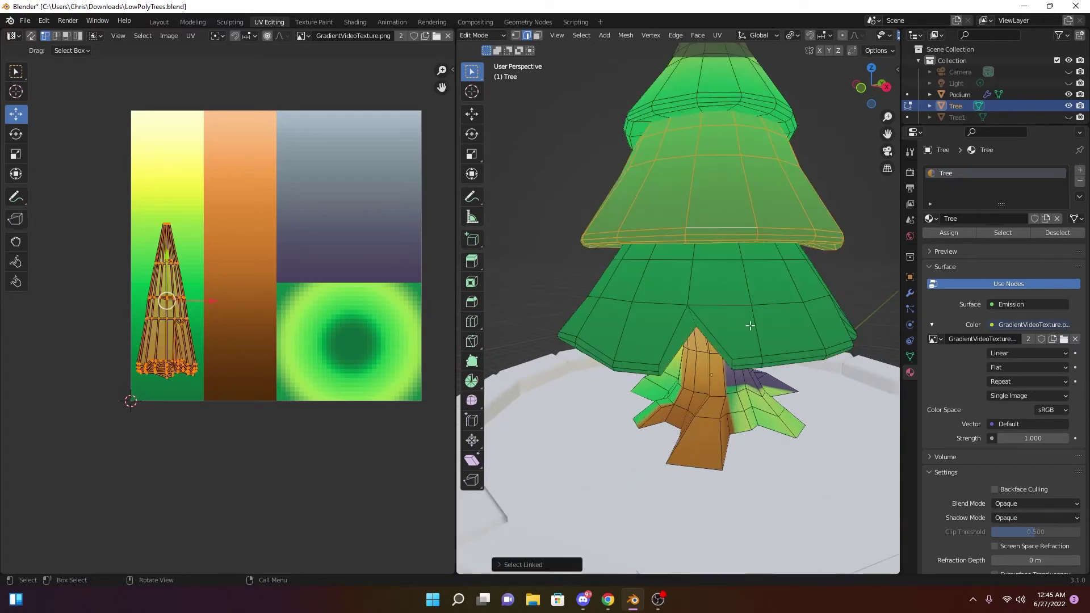
Select the linked geometry of all three foliage tiers to check how their UVs overlap, clearing the selection after each check
{"action": "key", "text": "l"}
{"action": "key", "text": "l"}
{"action": "key", "text": "alt+a"}
{"action": "key", "text": "l"}
{"action": "key", "text": "l"}
{"action": "key", "text": "l"}
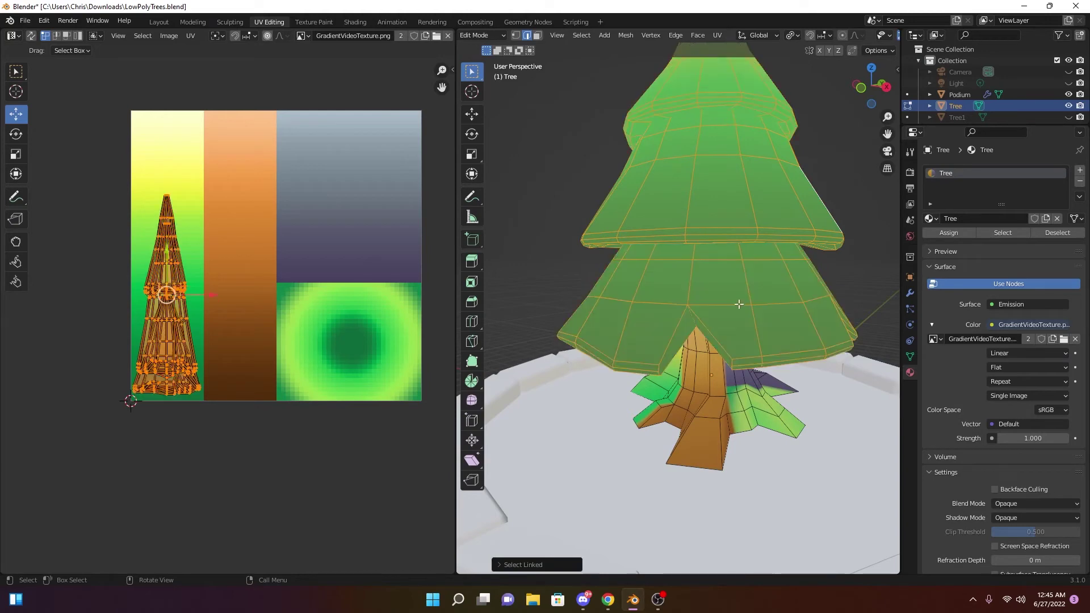
{"action": "key", "text": "alt+a"}
{"action": "key", "text": "l"}
{"action": "key", "text": "l"}
{"action": "key", "text": "l"}
{"action": "key", "text": "alt+a"}
{"action": "key", "text": "l"}
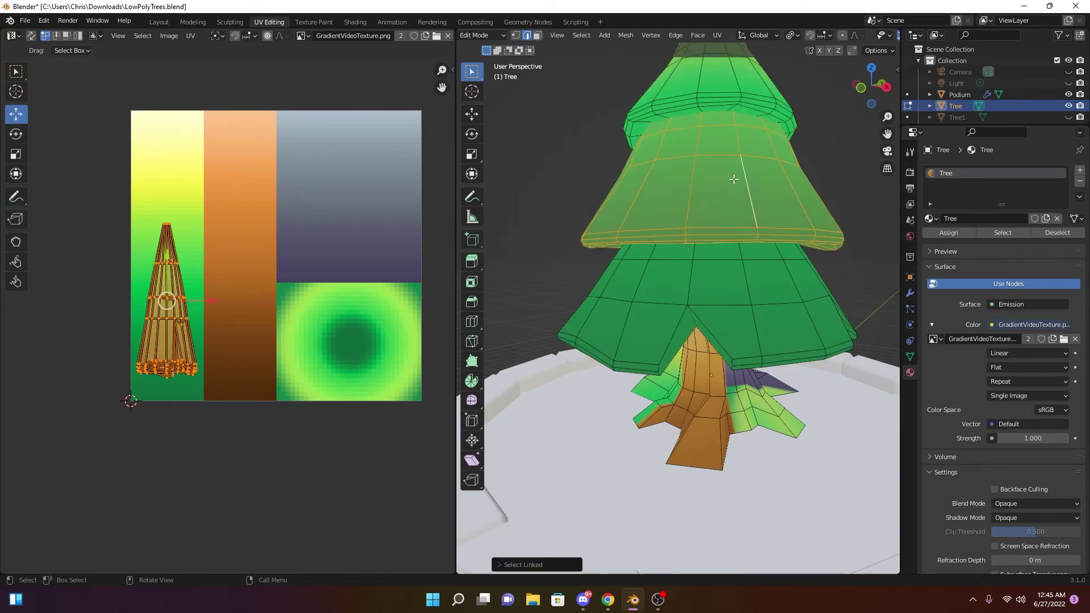
{"action": "key", "text": "alt+a"}
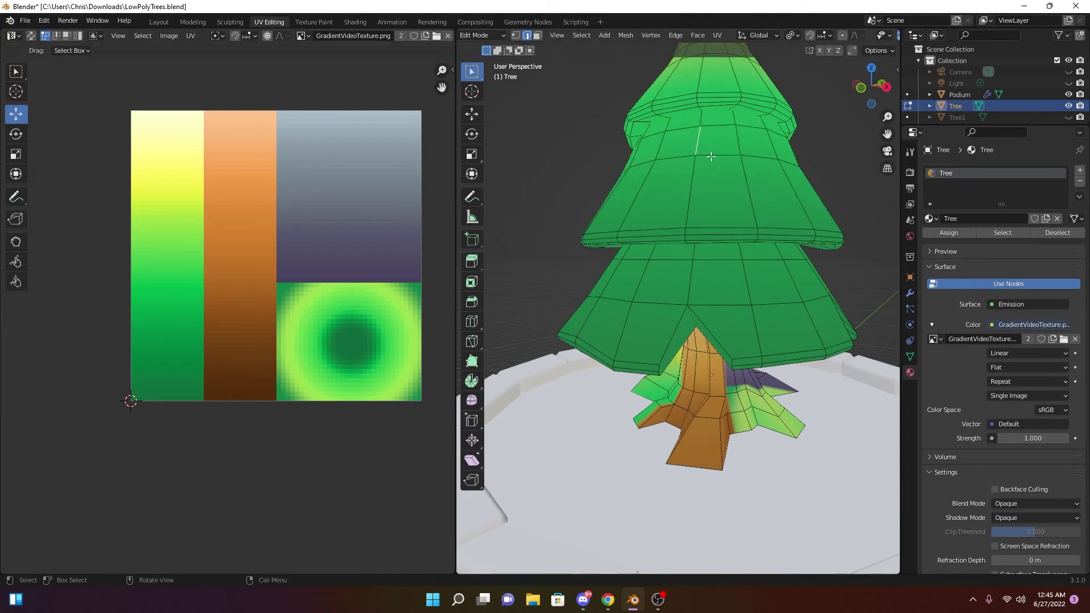
Inspect the foliage gradient from several angles with the viewport overlays hidden, and show the overlays again
{"action": "middle_click_drag", "start_coordinate": [703, 155], "coordinate": [715, 164]}
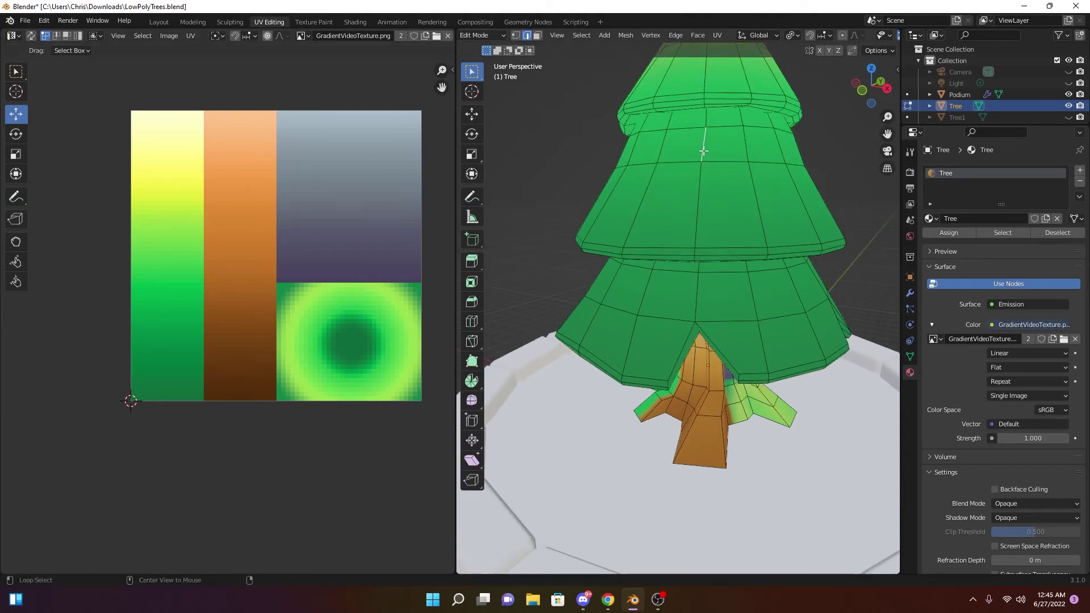
{"action": "scroll", "coordinate": [808, 176], "scroll_direction": "down", "scroll_amount": 4}
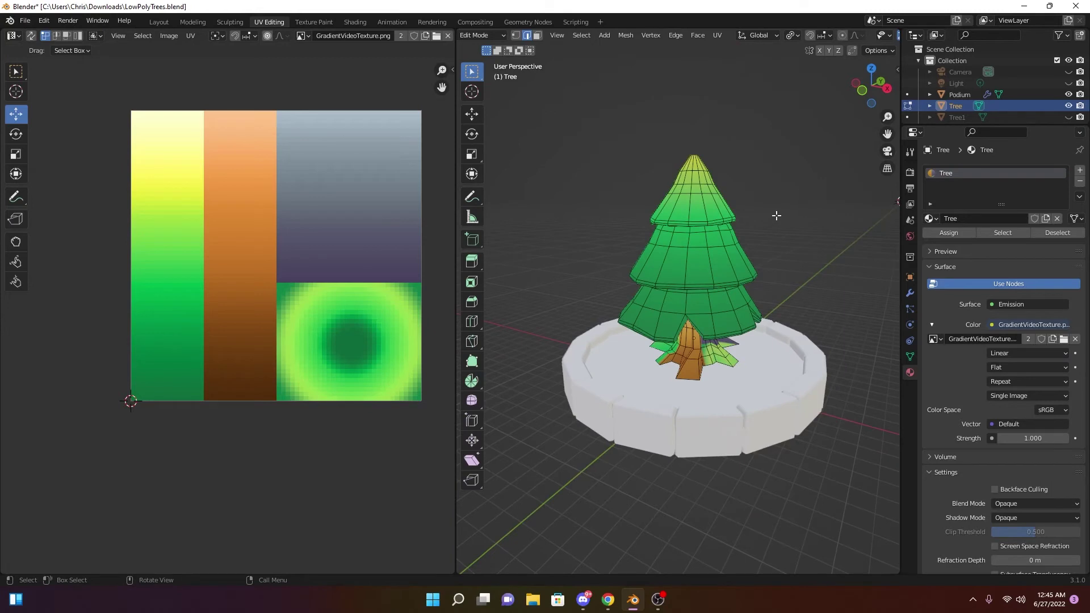
{"action": "scroll", "coordinate": [775, 215], "scroll_direction": "up", "scroll_amount": 3}
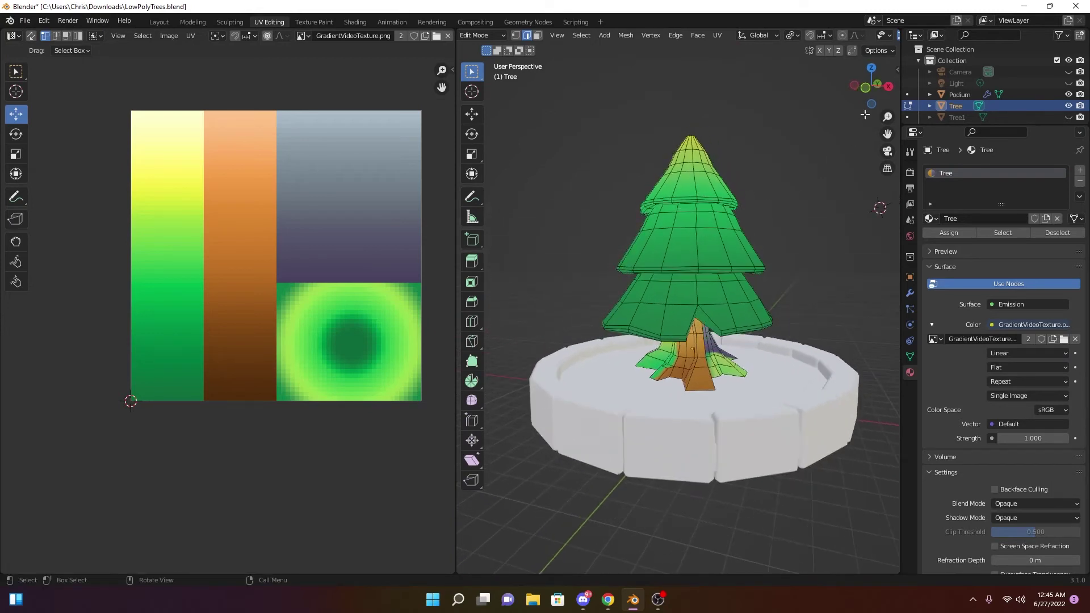
{"action": "left_click", "coordinate": [789, 36]}
{"action": "scroll", "coordinate": [806, 36], "scroll_direction": "down", "scroll_amount": 3}
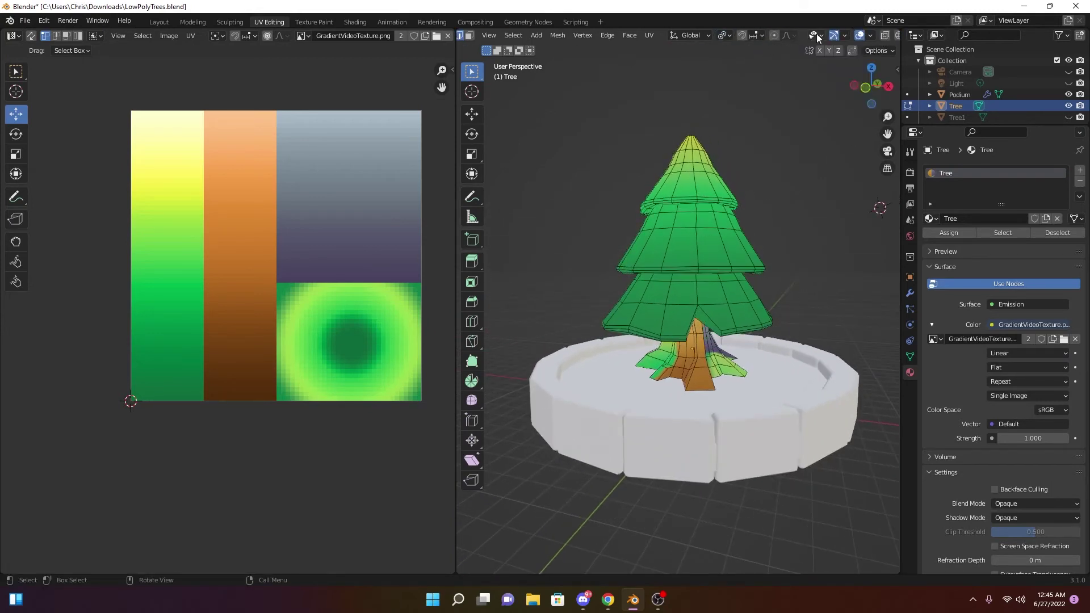
{"action": "left_click", "coordinate": [859, 35]}
{"action": "middle_click_drag", "start_coordinate": [727, 142], "coordinate": [687, 156]}
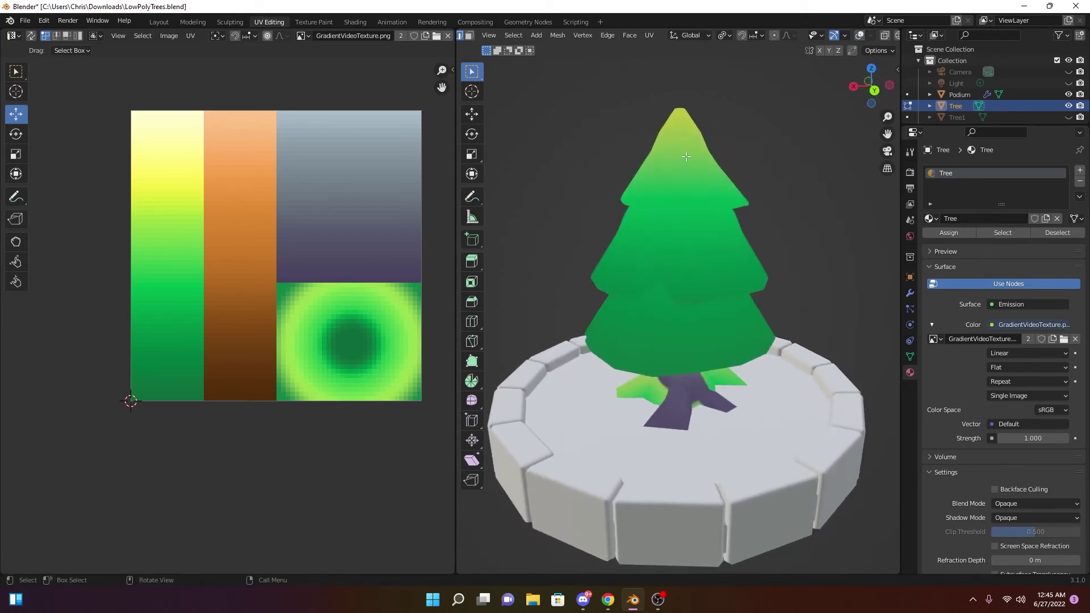
{"action": "left_click", "coordinate": [859, 36]}
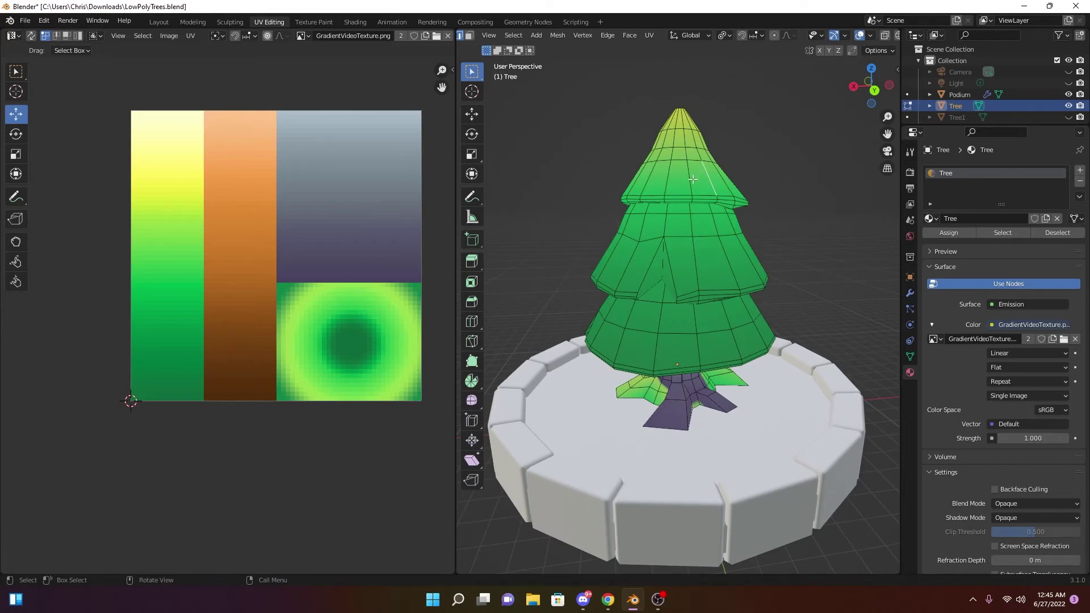
Select the face loops running around the lower rim of the top foliage tier
{"action": "scroll", "coordinate": [742, 194], "scroll_direction": "up", "scroll_amount": 2}
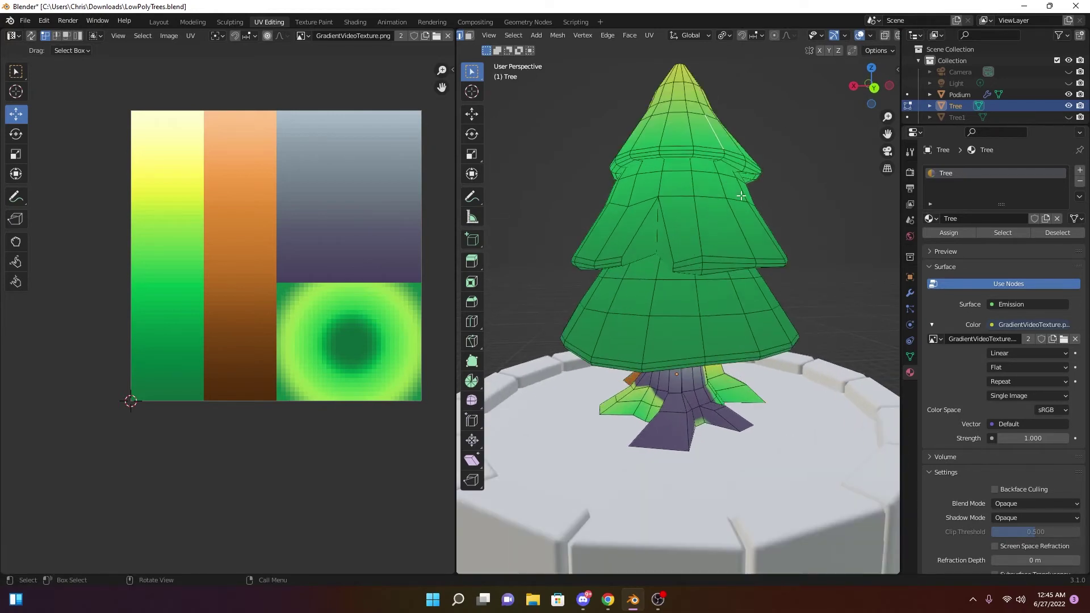
{"action": "left_click", "coordinate": [692, 152], "text": "alt"}
{"action": "left_click", "coordinate": [697, 154], "text": "alt+shift"}
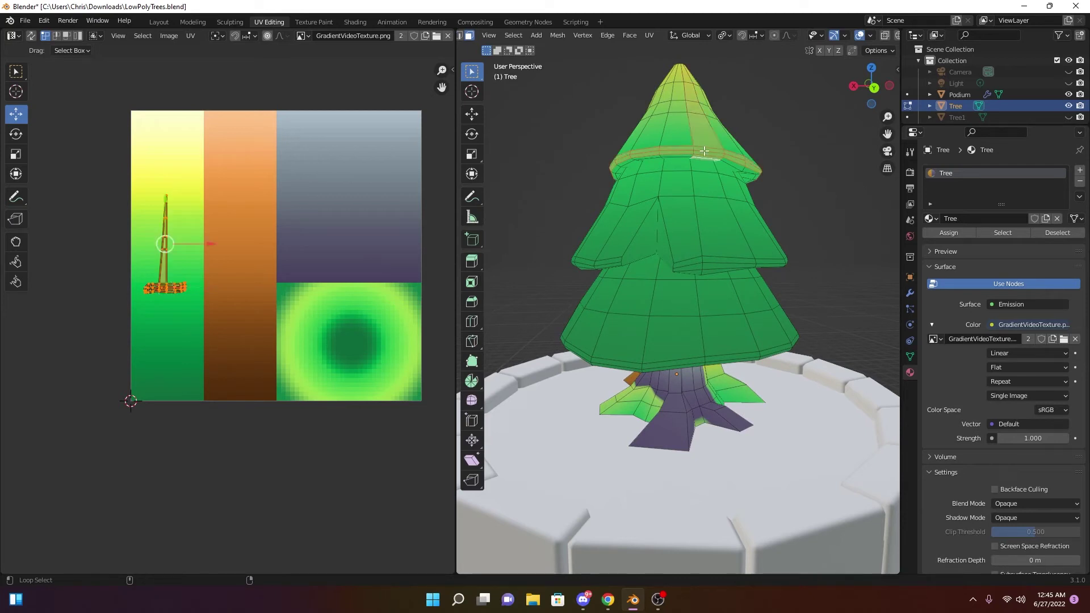
{"action": "key", "text": "alt+a"}
{"action": "left_click", "coordinate": [692, 153], "text": "alt"}
{"action": "left_click", "coordinate": [693, 151], "text": "alt+shift"}
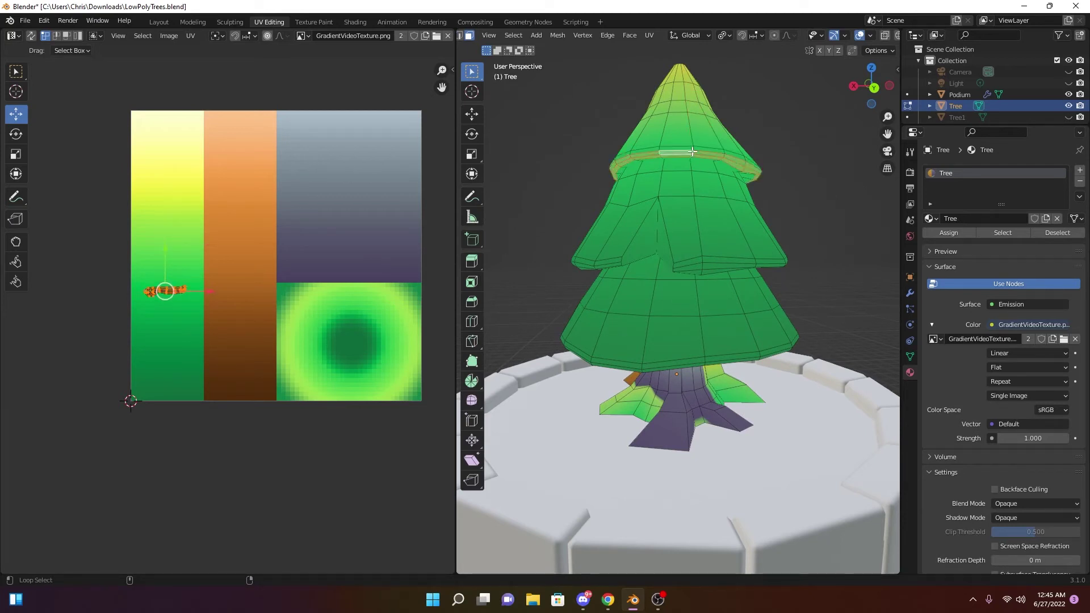
{"action": "left_click", "coordinate": [694, 148], "text": "alt+shift"}
{"action": "left_click", "coordinate": [694, 151], "text": "alt"}
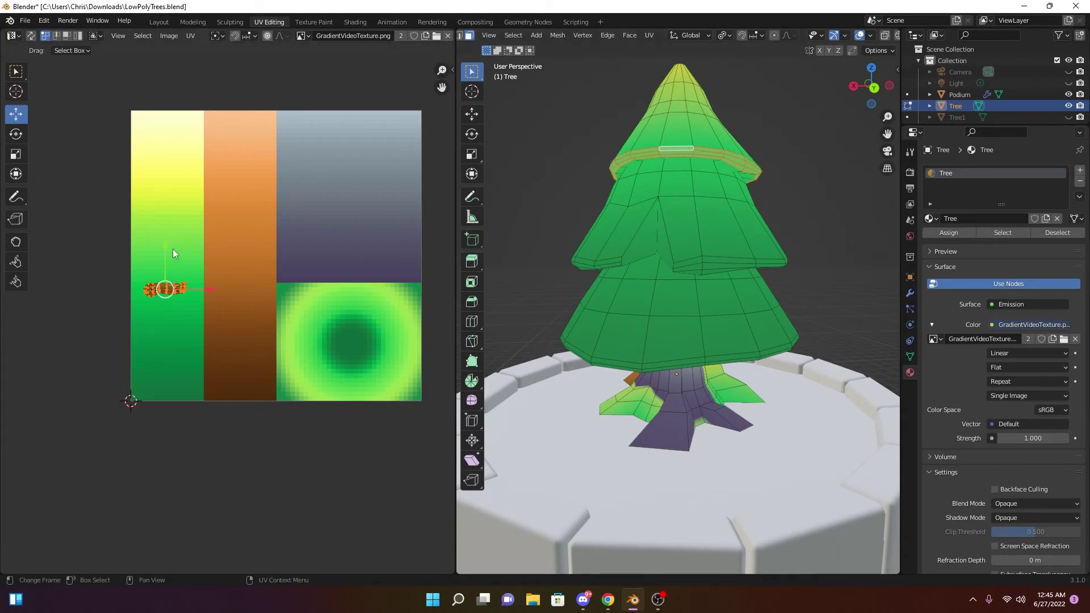
Move the UVs of the top tier's rim down into the darker green of the gradient, with the 3D viewport overlays hidden
{"action": "key", "text": "g"}
{"action": "left_click", "coordinate": [164, 269]}
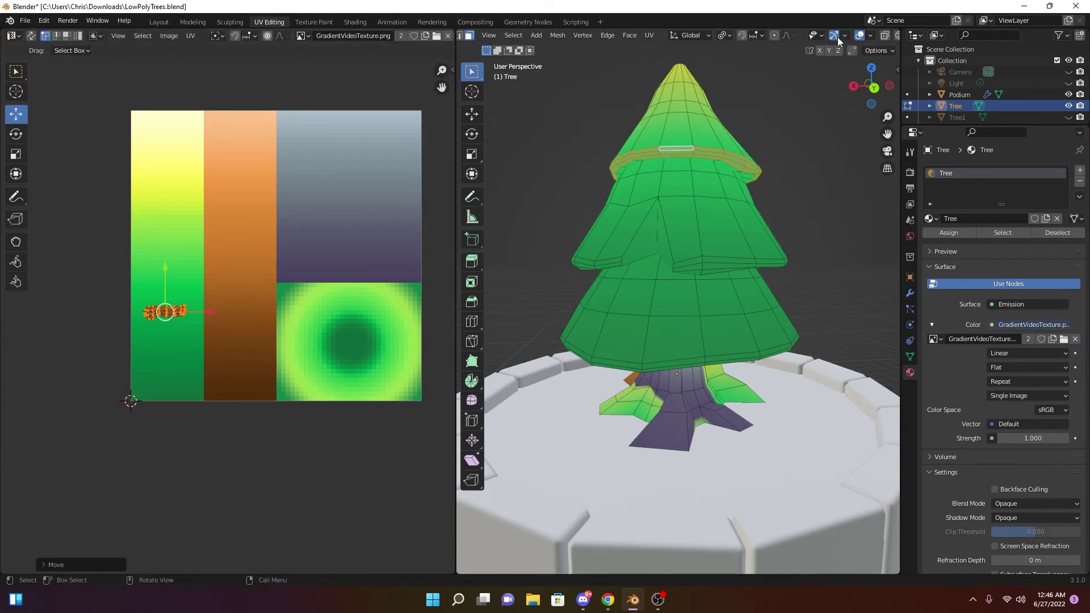
{"action": "left_click", "coordinate": [858, 35]}
{"action": "key", "text": "g"}
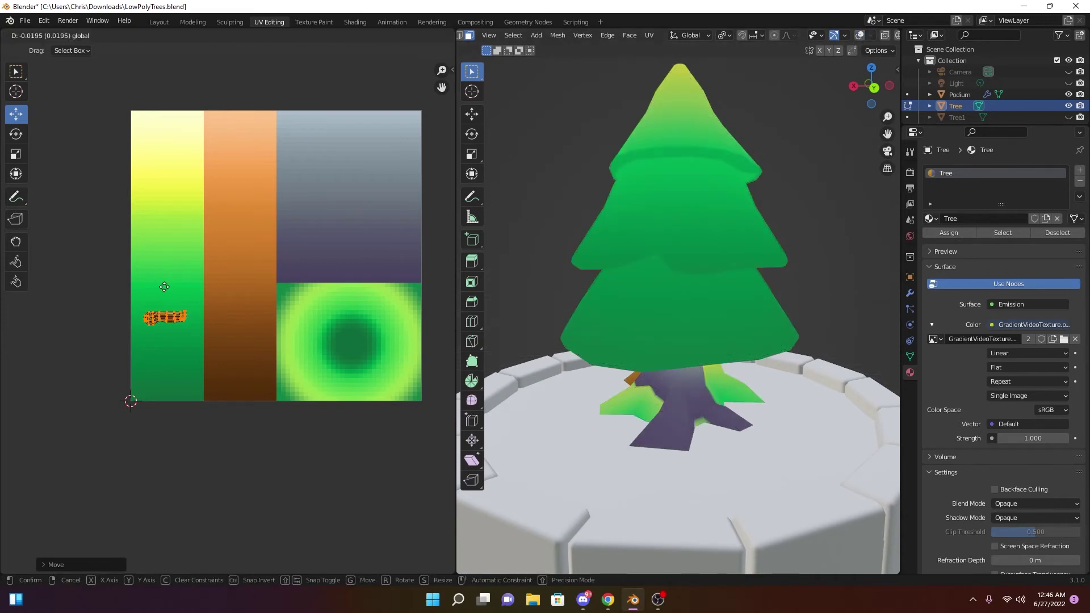
{"action": "left_click", "coordinate": [165, 275]}
Stretch the top rim's UVs several times taller along Y and lower them slightly on the green gradient
{"action": "left_click_drag", "start_coordinate": [192, 319], "coordinate": [193, 319]}
{"action": "key", "text": "s"}
{"action": "key", "text": "y"}
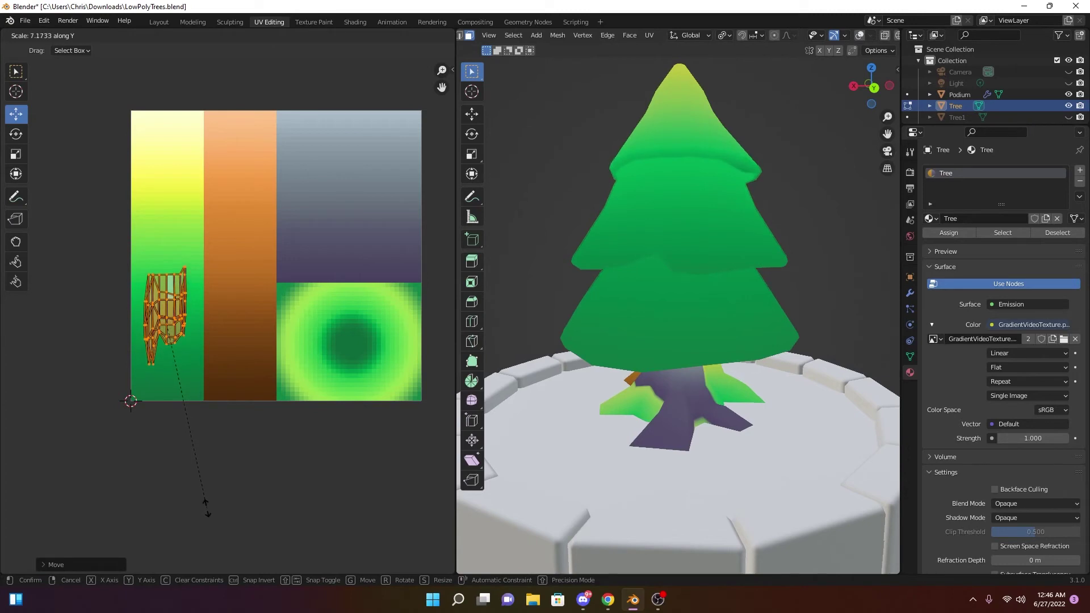
{"action": "left_click", "coordinate": [197, 483]}
{"action": "left_click_drag", "start_coordinate": [169, 271], "coordinate": [168, 279]}
Show the viewport overlays and select the face loop around the middle tier's rim
{"action": "middle_click_drag", "start_coordinate": [565, 210], "coordinate": [609, 224]}
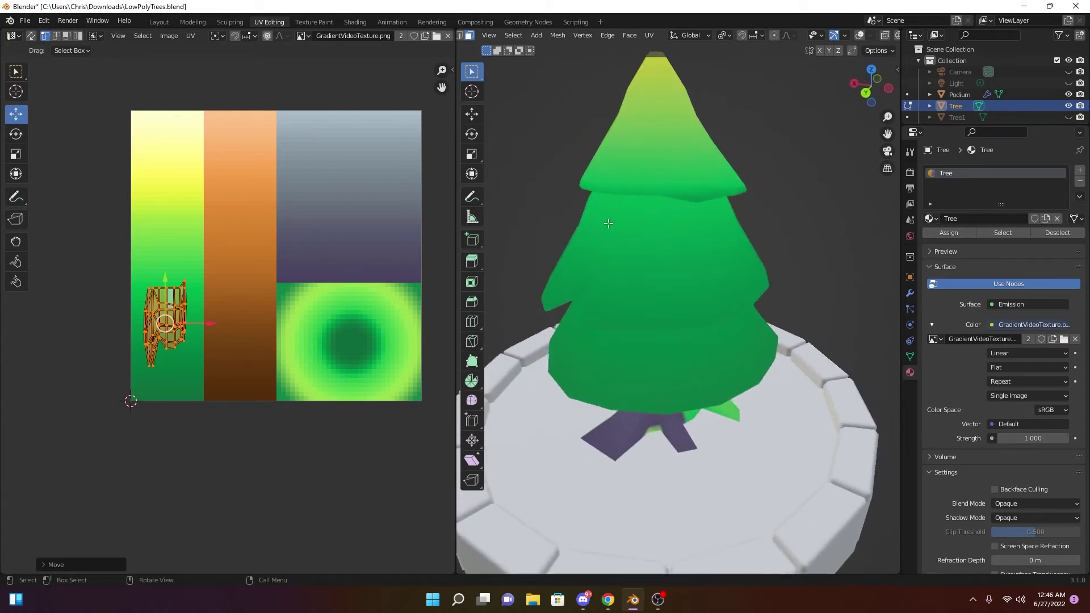
{"action": "left_click", "coordinate": [859, 37]}
{"action": "middle_click_drag", "start_coordinate": [715, 204], "coordinate": [673, 260]}
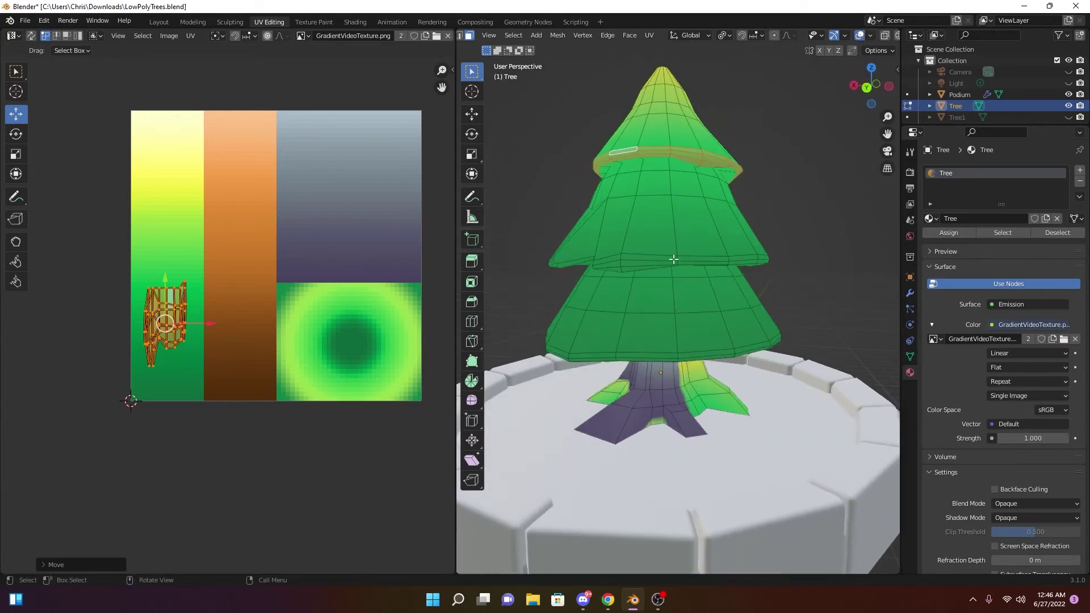
{"action": "left_click", "coordinate": [677, 260], "text": "alt"}
{"action": "left_click", "coordinate": [674, 263], "text": "alt+shift"}
{"action": "middle_click_drag", "start_coordinate": [673, 263], "coordinate": [659, 198]}
{"action": "left_click", "coordinate": [680, 242], "text": "alt"}
{"action": "left_click", "coordinate": [655, 197], "text": "alt"}
{"action": "left_click", "coordinate": [656, 199], "text": "alt+shift"}
{"action": "left_click", "coordinate": [655, 201], "text": "alt"}
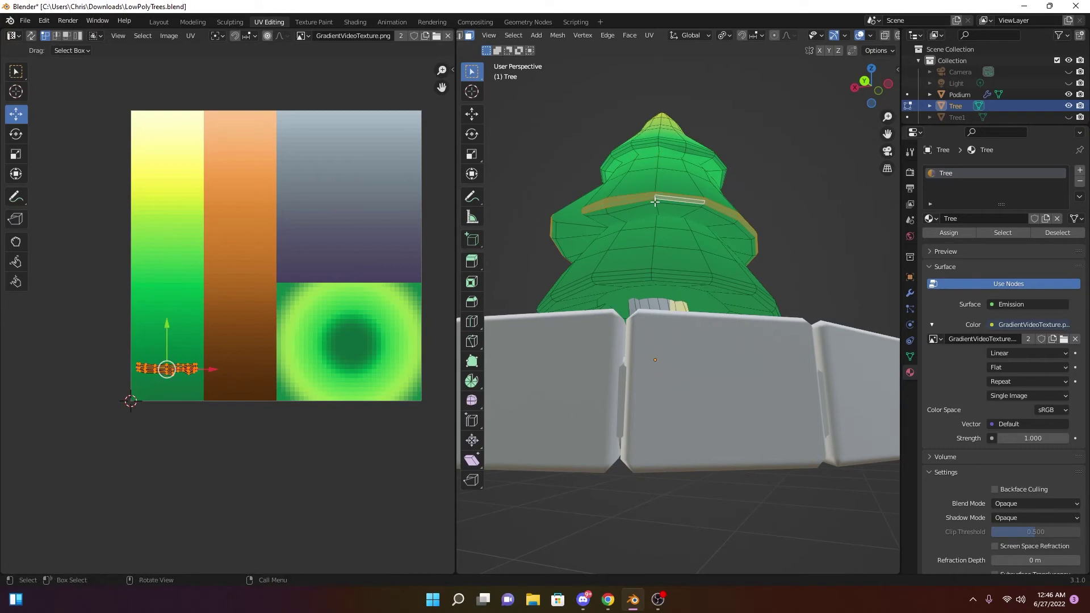
{"action": "scroll", "coordinate": [655, 202], "scroll_direction": "up", "scroll_amount": 3}
{"action": "middle_click_drag", "start_coordinate": [655, 201], "coordinate": [652, 267]}
{"action": "scroll", "coordinate": [645, 263], "scroll_direction": "down", "scroll_amount": 3}
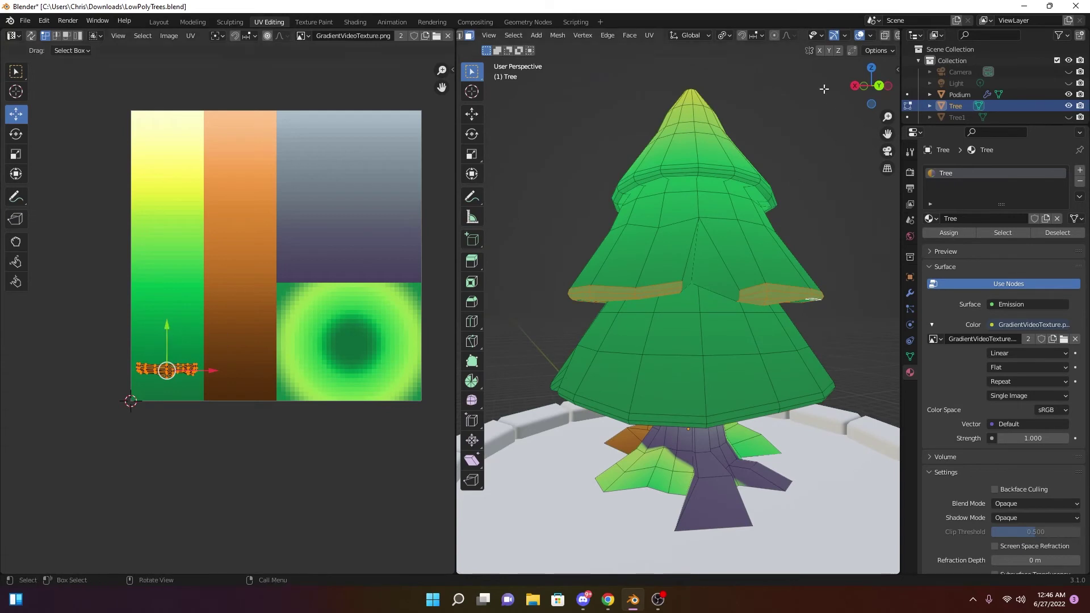
Hide the overlays, raise the middle rim's UVs, stretch them along Y and settle them in the dark green area
{"action": "left_click", "coordinate": [858, 35]}
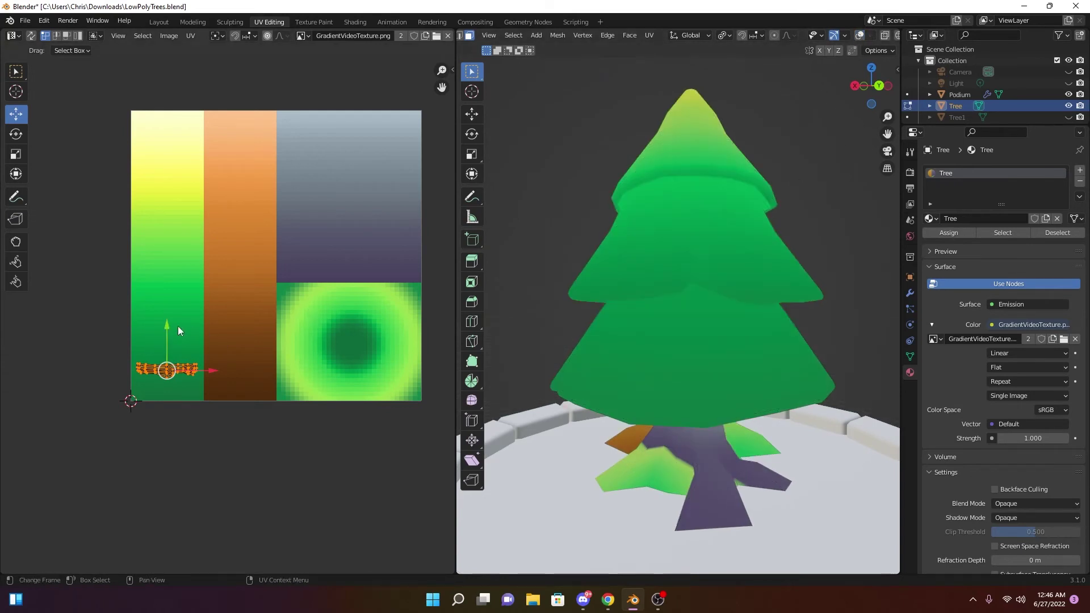
{"action": "left_click_drag", "start_coordinate": [166, 326], "coordinate": [168, 309]}
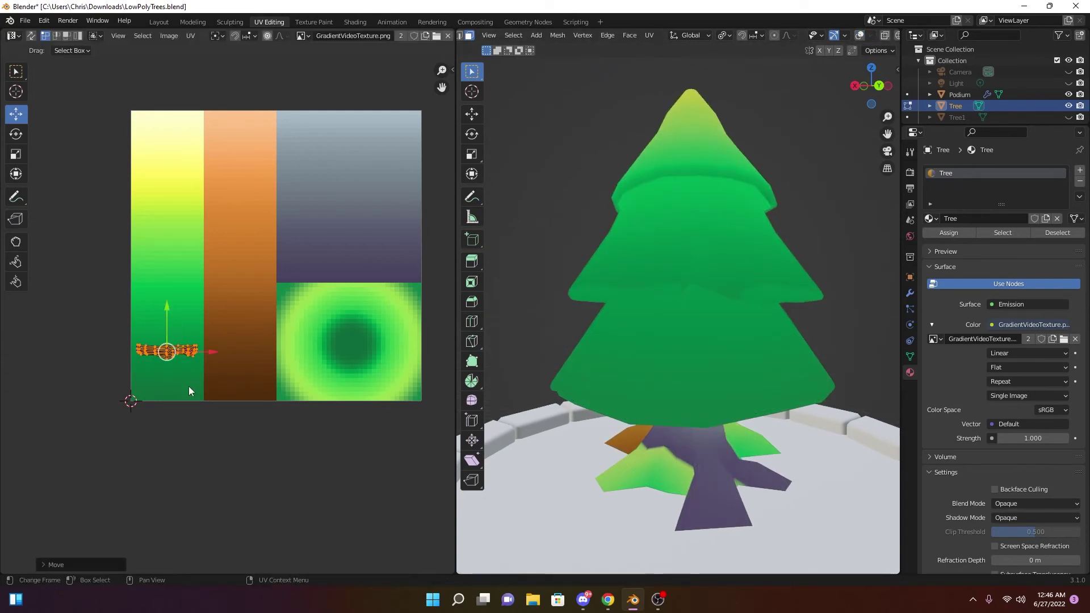
{"action": "key", "text": "s"}
{"action": "key", "text": "y"}
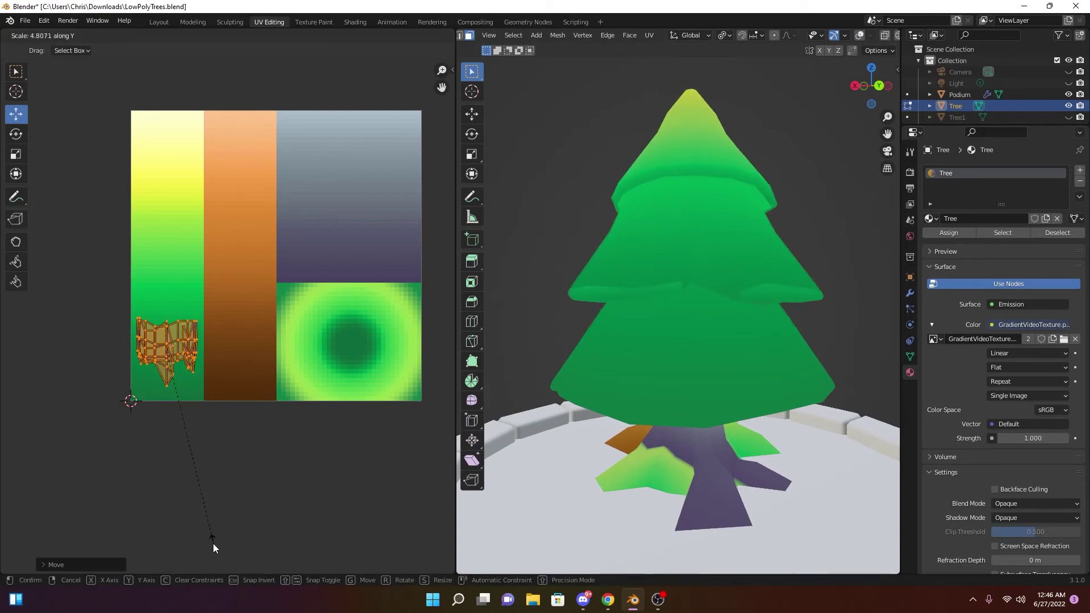
{"action": "left_click", "coordinate": [158, 431]}
{"action": "left_click_drag", "start_coordinate": [171, 316], "coordinate": [167, 326]}
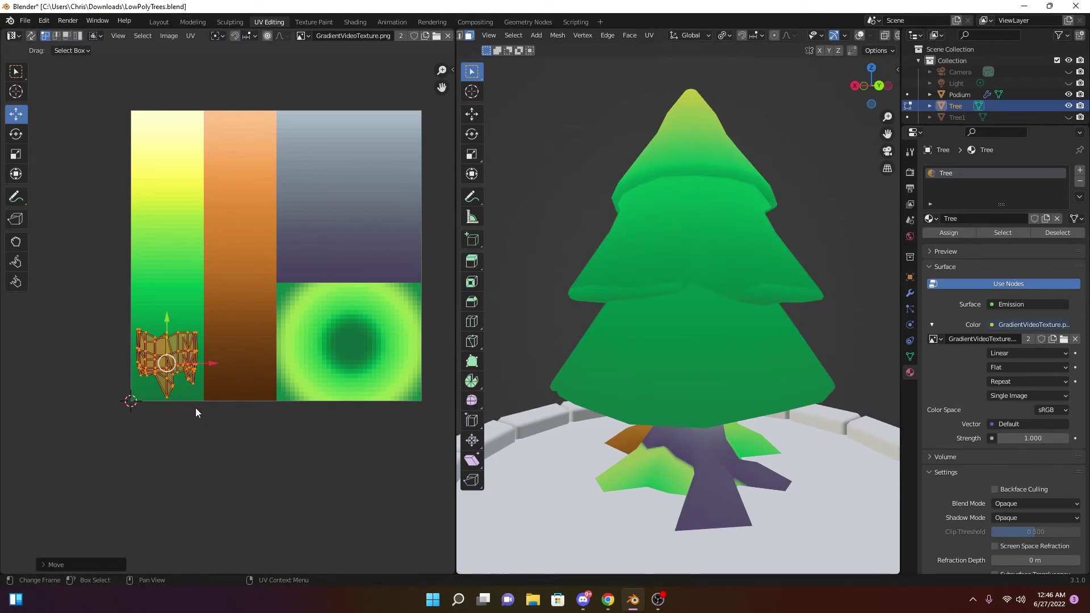
Readjust the middle rim's UV island in the dark green, and lower only its upper UV vertices slightly
{"action": "left_click", "coordinate": [186, 410]}
{"action": "left_click", "coordinate": [167, 393]}
{"action": "left_click_drag", "start_coordinate": [169, 340], "coordinate": [175, 333]}
{"action": "key", "text": "a"}
{"action": "middle_click_drag", "start_coordinate": [776, 399], "coordinate": [675, 410]}
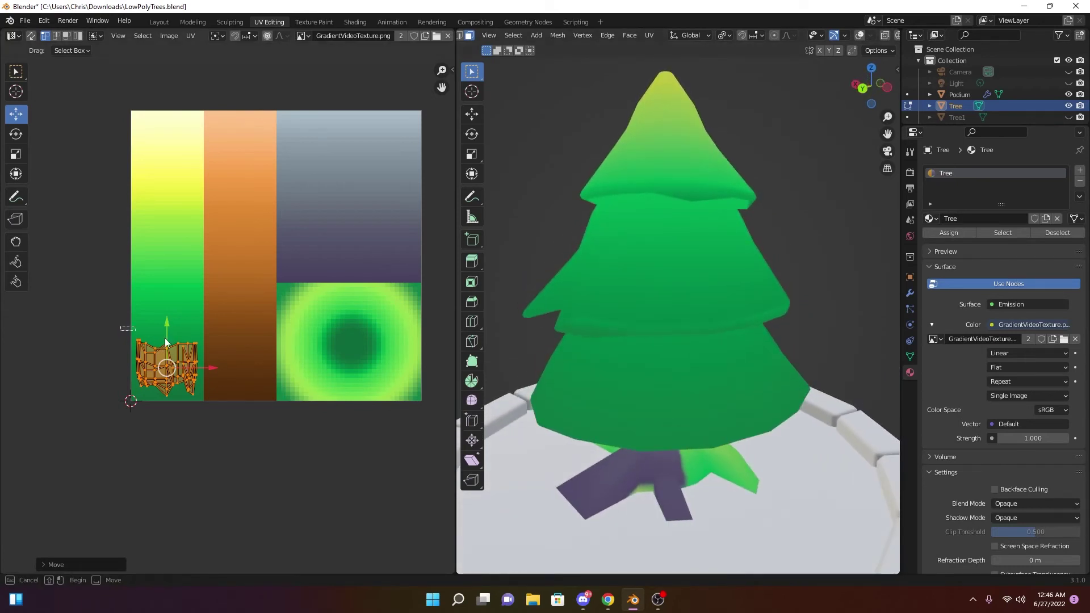
{"action": "left_click_drag", "start_coordinate": [126, 334], "coordinate": [242, 364]}
{"action": "mouse_move", "coordinate": [169, 312]}
{"action": "left_mouse_down"}
{"action": "mouse_move", "coordinate": [165, 340]}
{"action": "mouse_move", "coordinate": [166, 321]}
{"action": "left_mouse_up"}
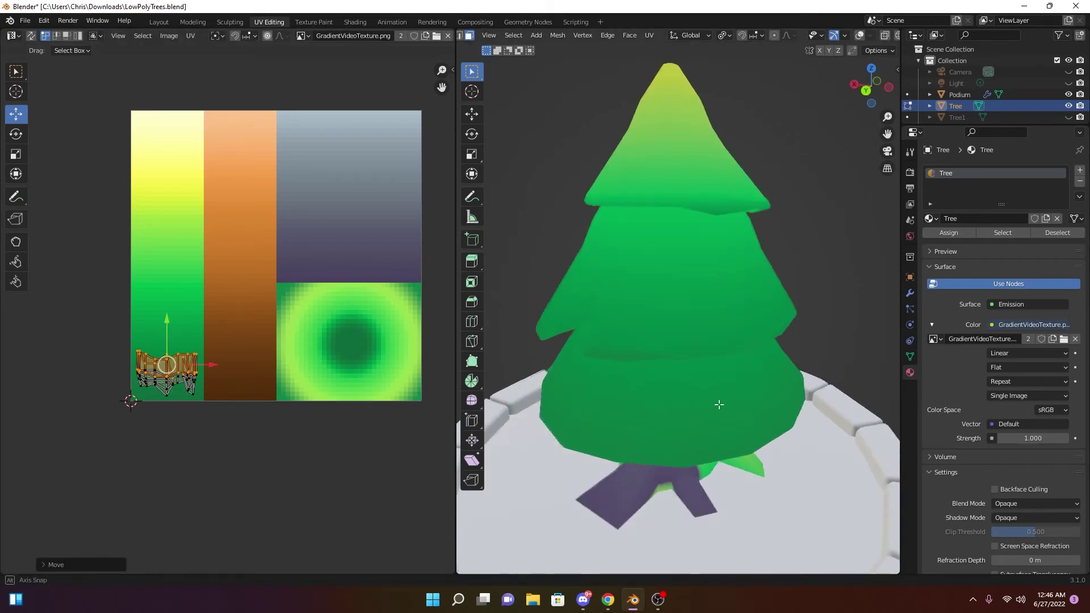
{"action": "middle_click_drag", "start_coordinate": [720, 404], "coordinate": [730, 404]}
Try the middle rim's UVs rotated by about 180 degrees on the green gradient, and rotate them back
{"action": "key", "text": "a"}
{"action": "key", "text": "r"}
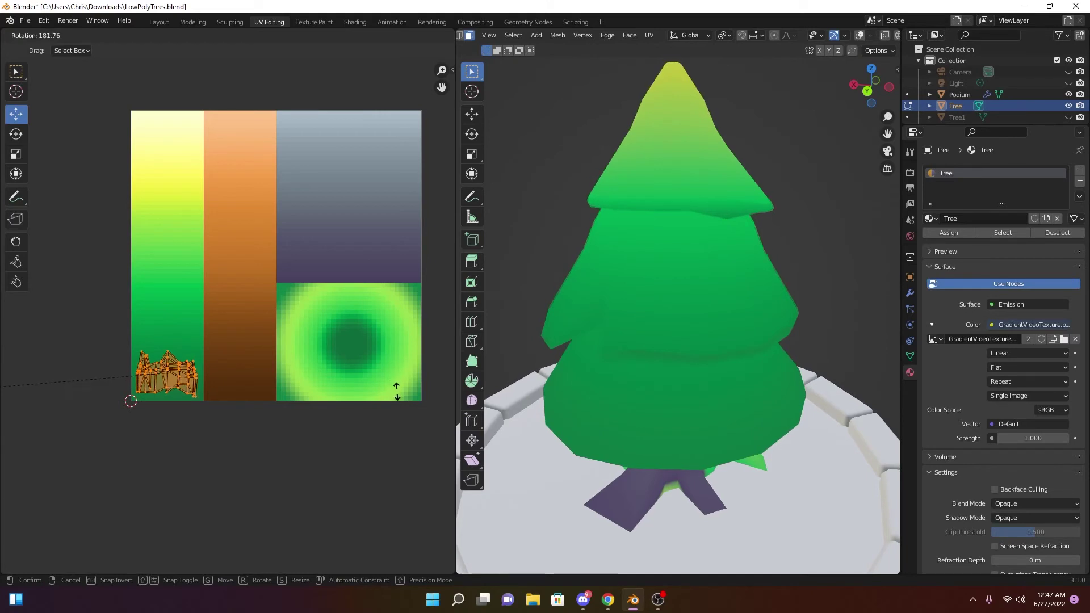
{"action": "left_click", "coordinate": [396, 390]}
{"action": "mouse_move", "coordinate": [166, 328]}
{"action": "left_mouse_down"}
{"action": "mouse_move", "coordinate": [174, 278]}
{"action": "mouse_move", "coordinate": [176, 319]}
{"action": "left_mouse_up"}
{"action": "left_click", "coordinate": [188, 319]}
{"action": "key", "text": "r"}
{"action": "left_click", "coordinate": [111, 472]}
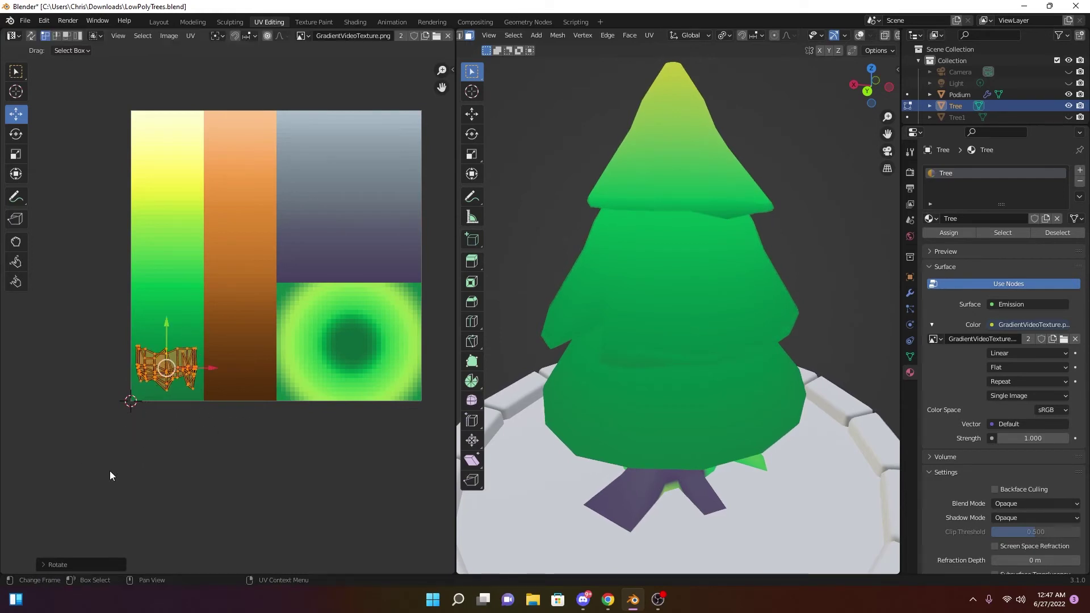
{"action": "left_click_drag", "start_coordinate": [170, 328], "coordinate": [166, 328]}
Show the overlays again and select the face loop around the bottom tier's rim in Edit Mode
{"action": "middle_click_drag", "start_coordinate": [722, 317], "coordinate": [768, 306]}
{"action": "key", "text": "Tab"}
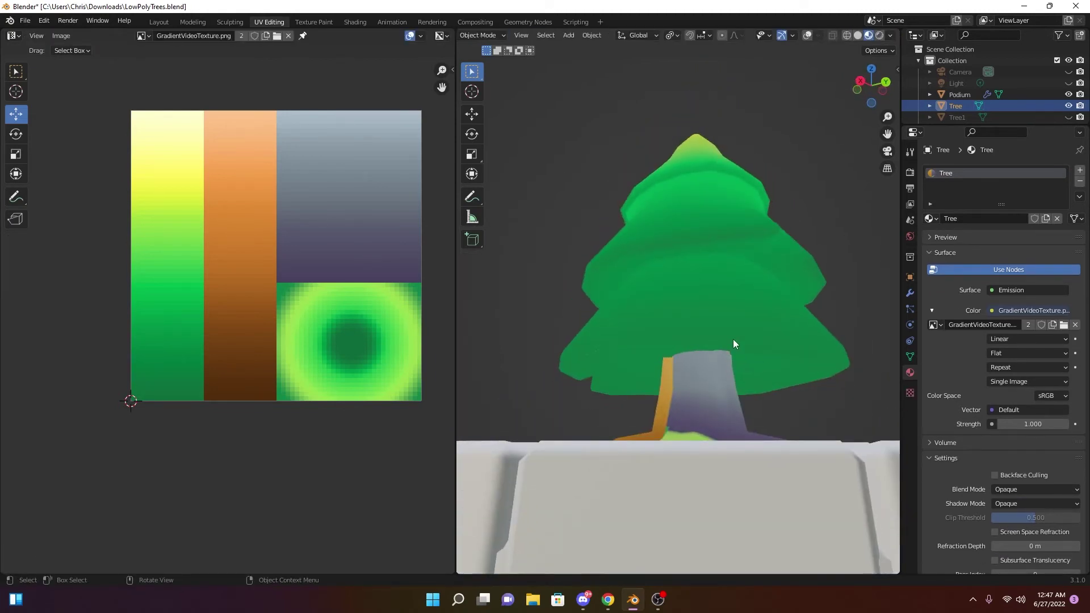
{"action": "left_click", "coordinate": [806, 36]}
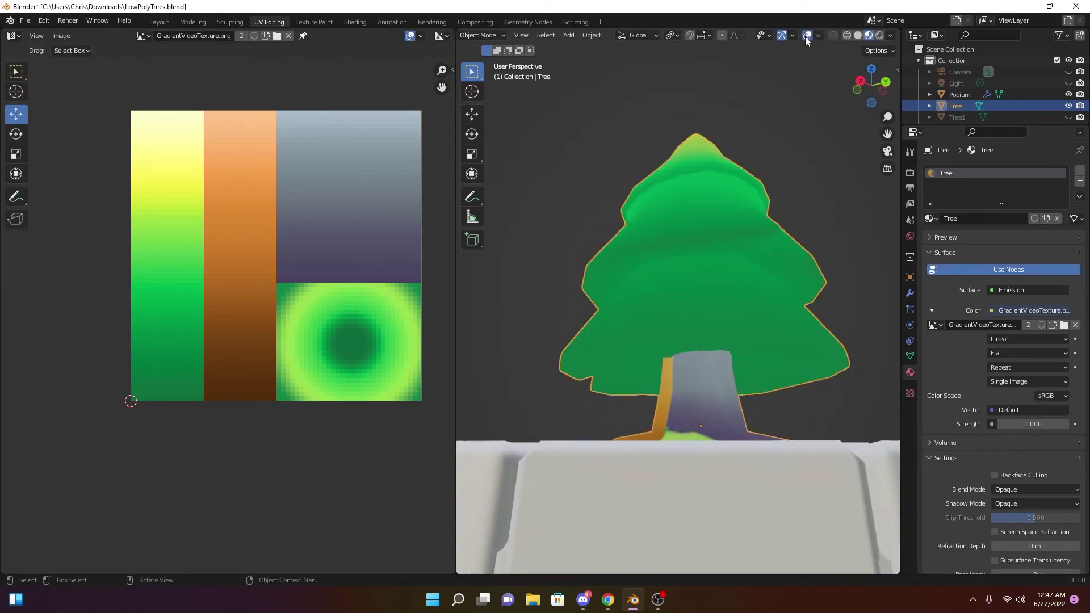
{"action": "key", "text": "Tab"}
{"action": "left_click", "coordinate": [720, 343], "text": "alt"}
{"action": "left_click", "coordinate": [739, 341], "text": "alt"}
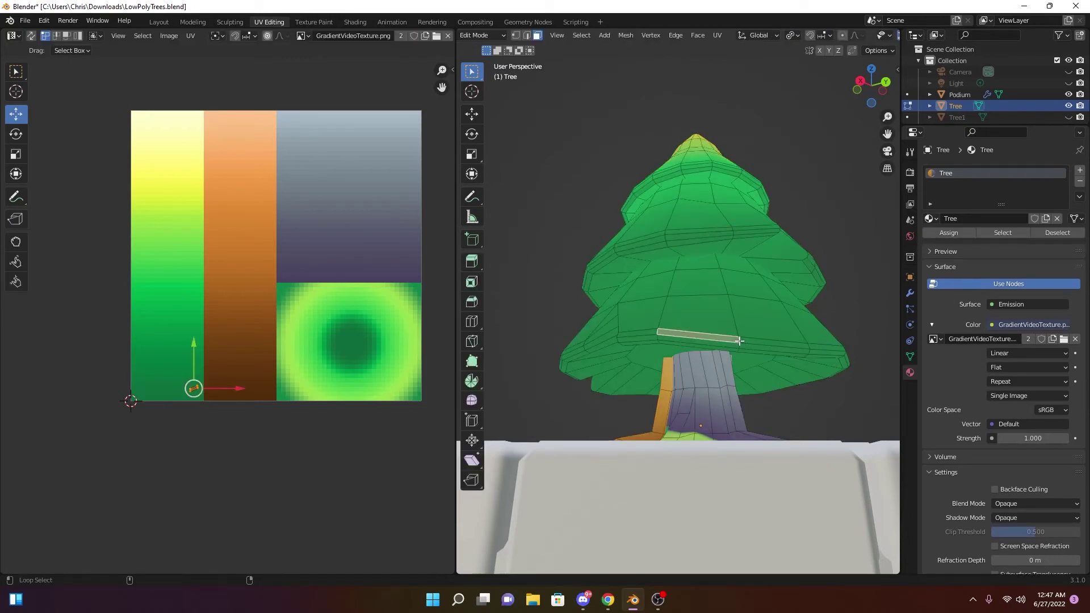
{"action": "left_click", "coordinate": [740, 339], "text": "alt"}
{"action": "middle_click_drag", "start_coordinate": [738, 345], "coordinate": [722, 264]}
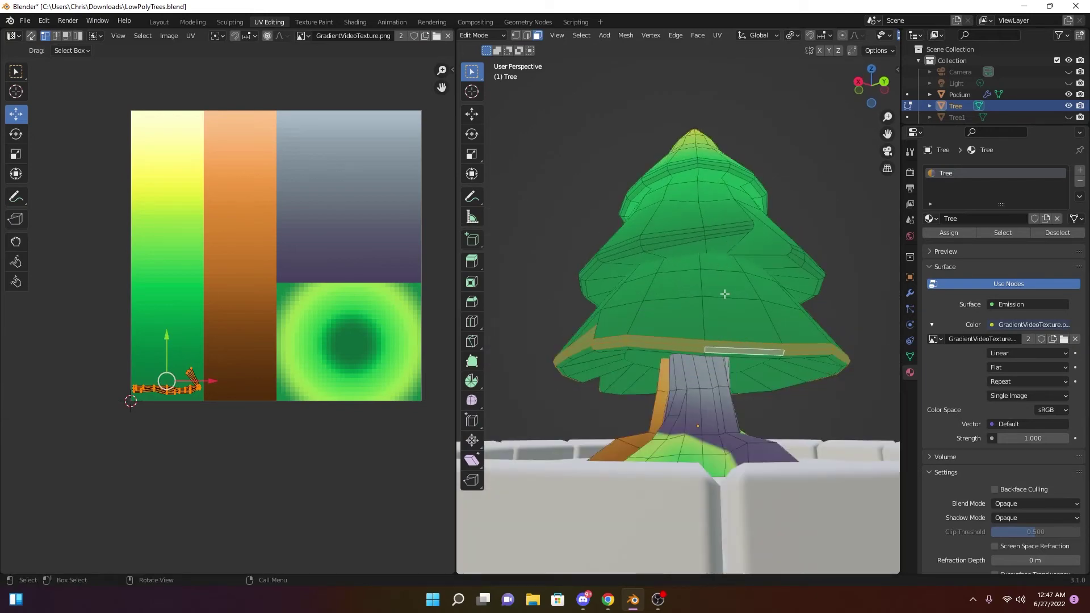
{"action": "mouse_move", "coordinate": [705, 356]}
{"action": "middle_mouse_down"}
{"action": "mouse_move", "coordinate": [708, 369]}
{"action": "mouse_move", "coordinate": [712, 338]}
{"action": "middle_mouse_up"}
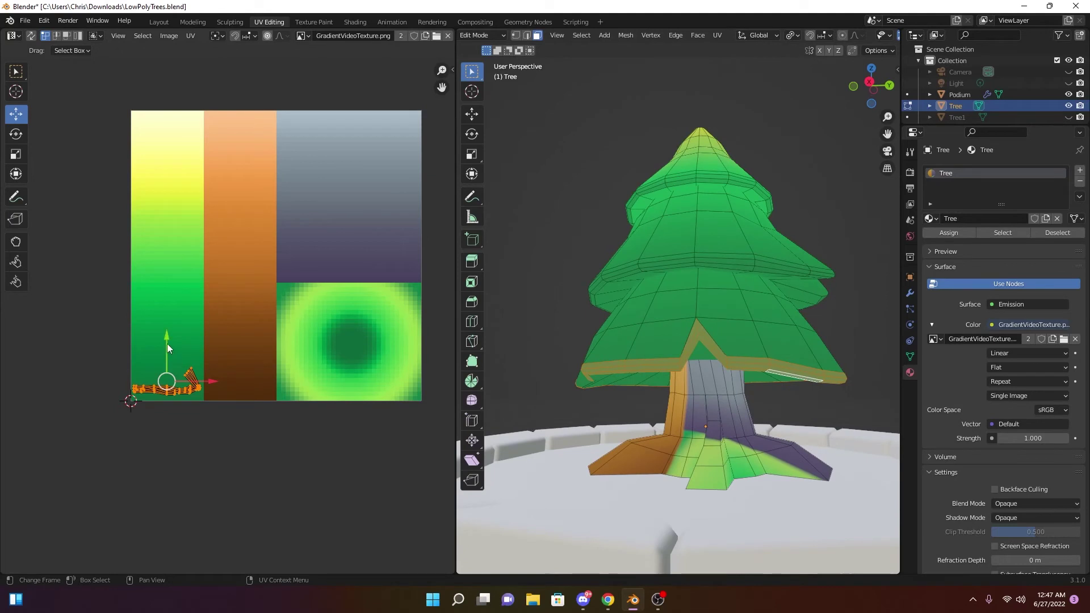
Raise the bottom rim's UVs on the green gradient with overlays hidden, and stretch them along Y
{"action": "left_click_drag", "start_coordinate": [166, 339], "coordinate": [166, 291]}
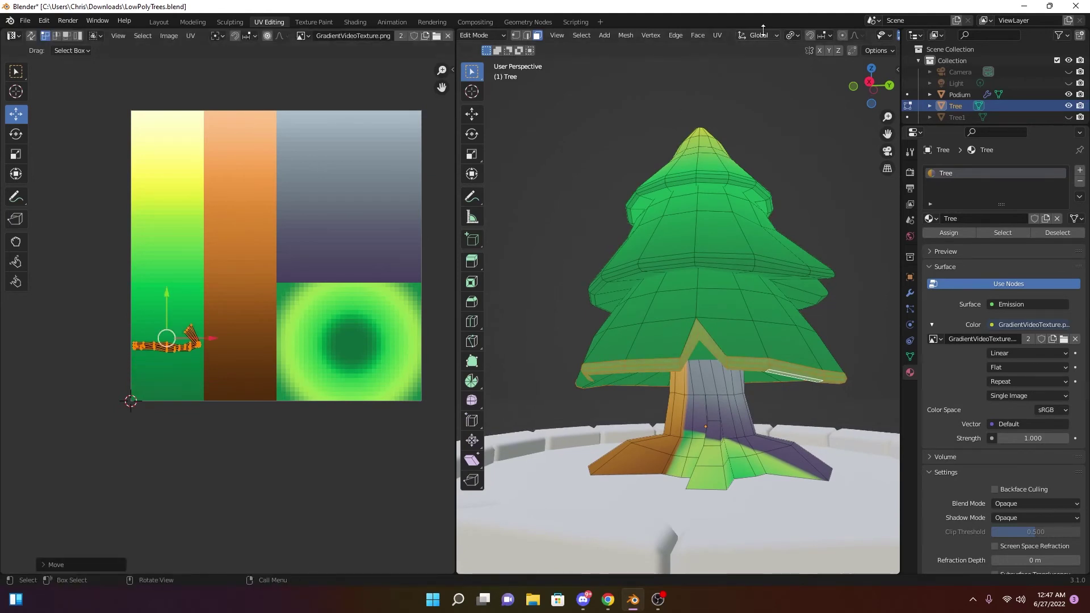
{"action": "scroll", "coordinate": [846, 31], "scroll_direction": "down", "scroll_amount": 3}
{"action": "left_click", "coordinate": [858, 36]}
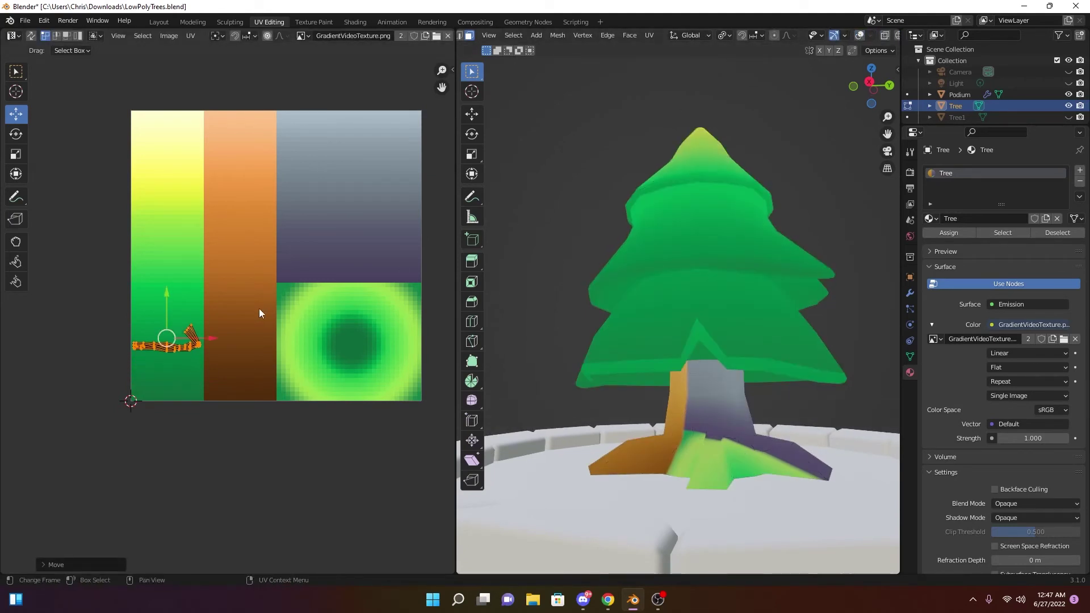
{"action": "middle_click_drag", "start_coordinate": [755, 287], "coordinate": [730, 311]}
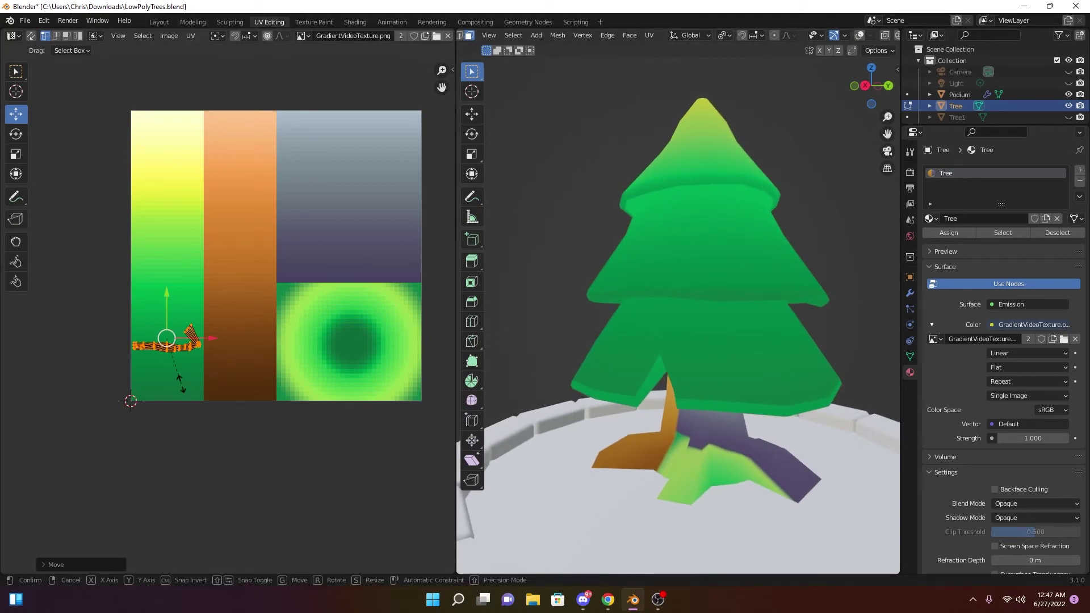
{"action": "key", "text": "s"}
{"action": "key", "text": "y"}
{"action": "left_click", "coordinate": [183, 492]}
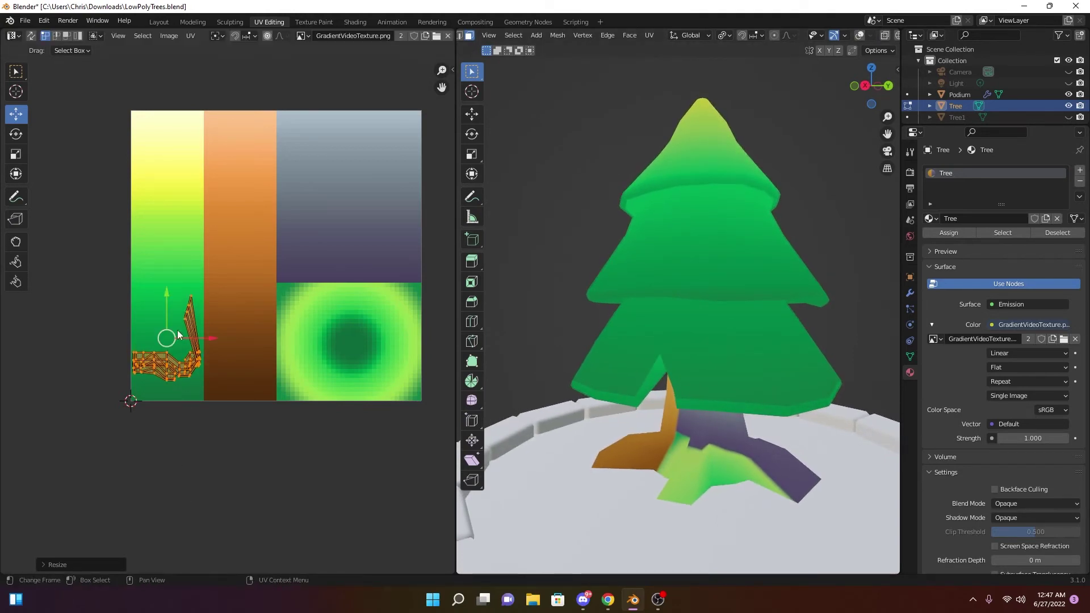
{"action": "left_click_drag", "start_coordinate": [168, 297], "coordinate": [169, 312]}
Flatten the bottom rim's UVs and move them down to the darkest green at the base of the gradient
{"action": "key", "text": "s"}
{"action": "key", "text": "y"}
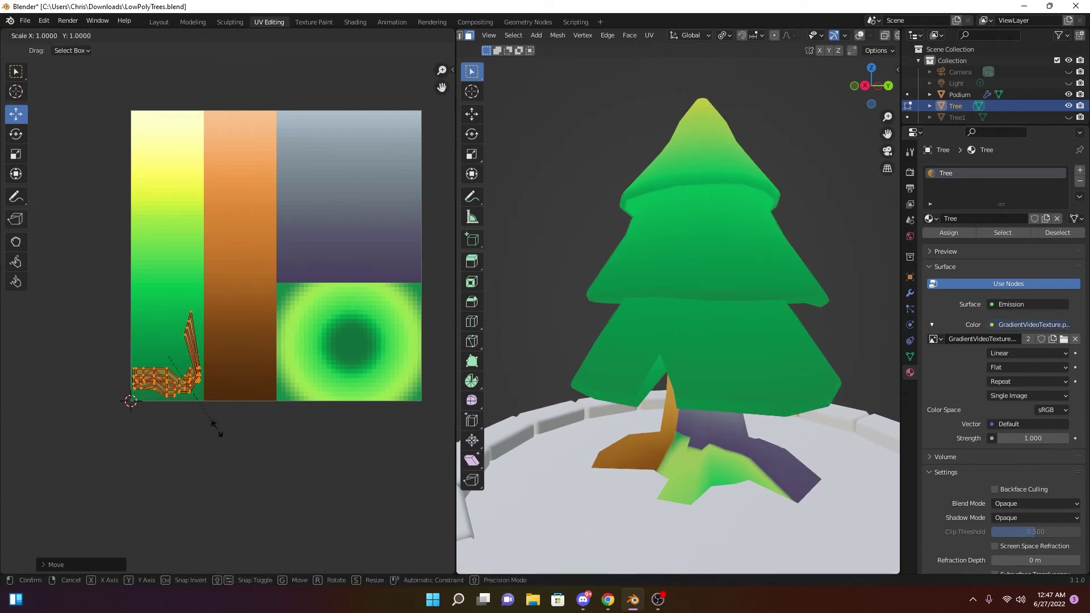
{"action": "left_click", "coordinate": [193, 397]}
{"action": "left_click_drag", "start_coordinate": [164, 317], "coordinate": [165, 339]}
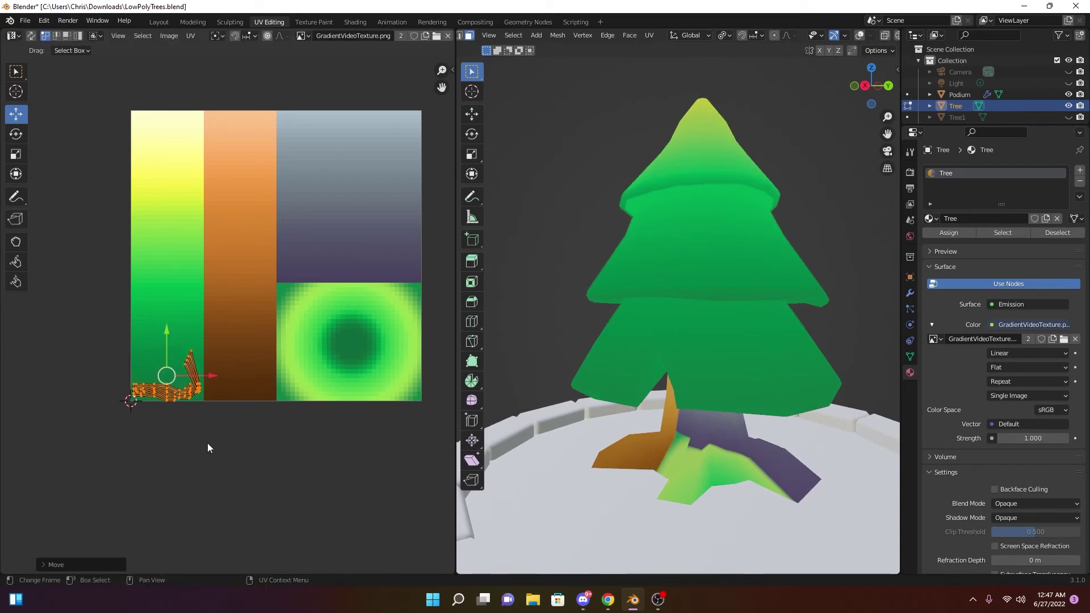
{"action": "key", "text": "s"}
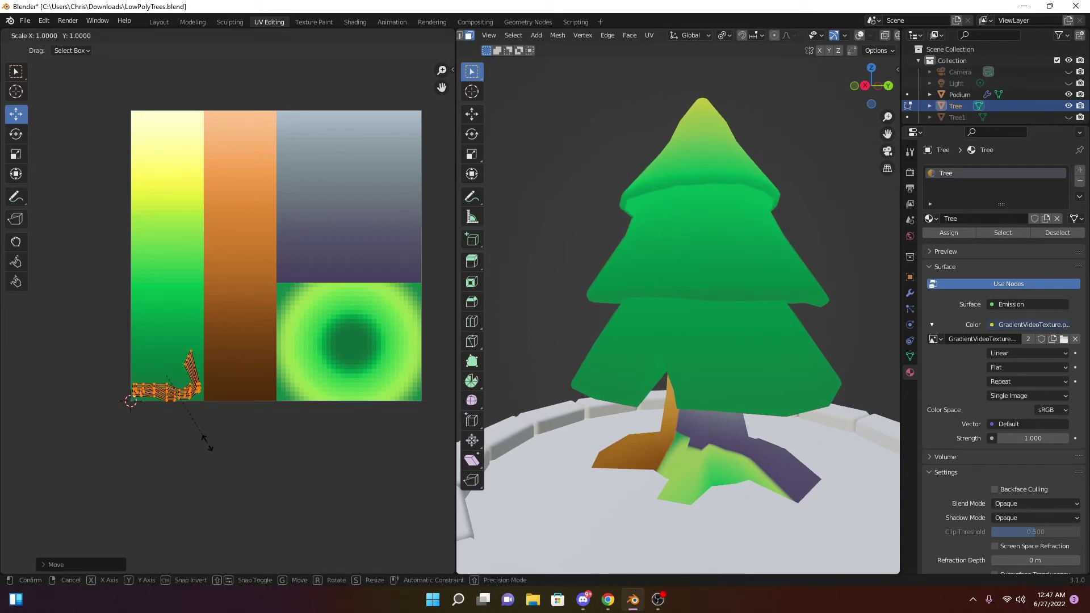
{"action": "left_click", "coordinate": [196, 412]}
{"action": "left_click_drag", "start_coordinate": [171, 342], "coordinate": [173, 353]}
Show the overlays and select the tree's entire top tier as linked geometry
{"action": "middle_click", "coordinate": [773, 419], "text": "alt"}
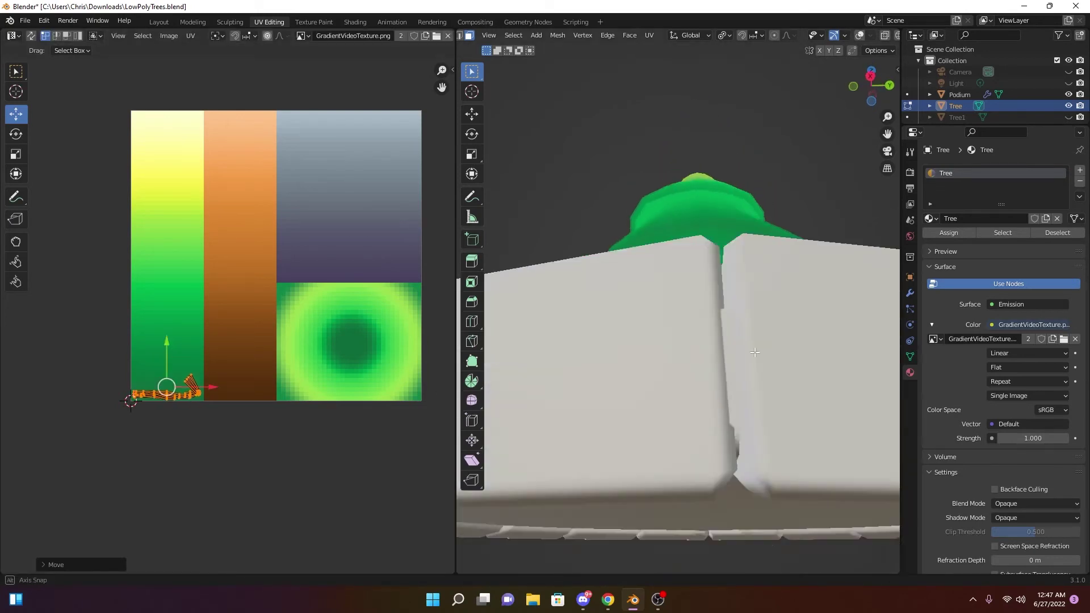
{"action": "scroll", "coordinate": [769, 397], "scroll_direction": "down", "scroll_amount": 8}
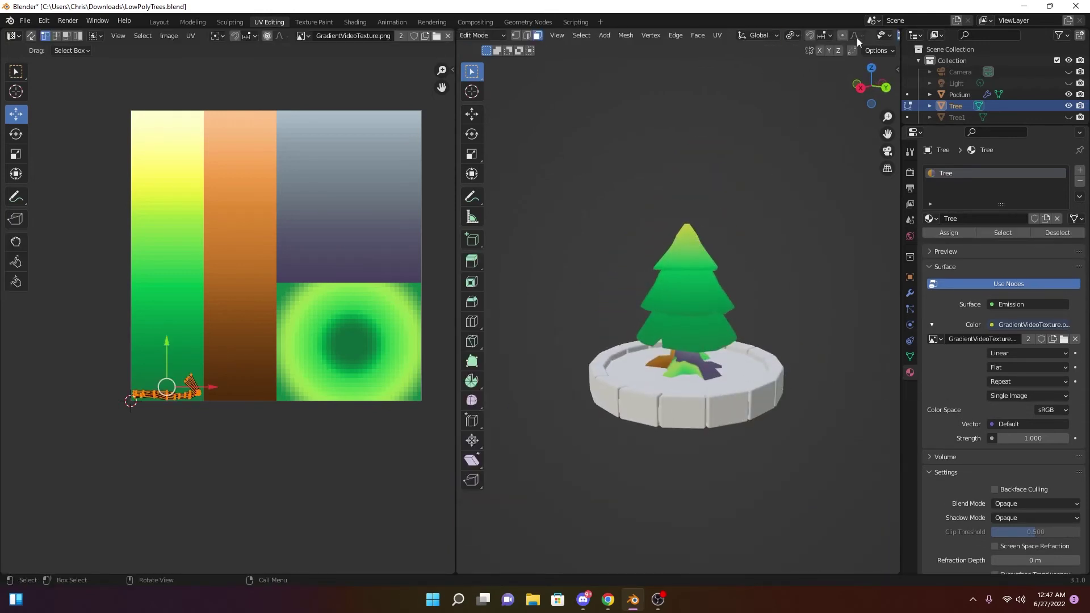
{"action": "scroll", "coordinate": [851, 36], "scroll_direction": "down", "scroll_amount": 2}
{"action": "left_click", "coordinate": [881, 36]}
{"action": "left_click", "coordinate": [687, 253]}
{"action": "key", "text": "ctrl+l"}
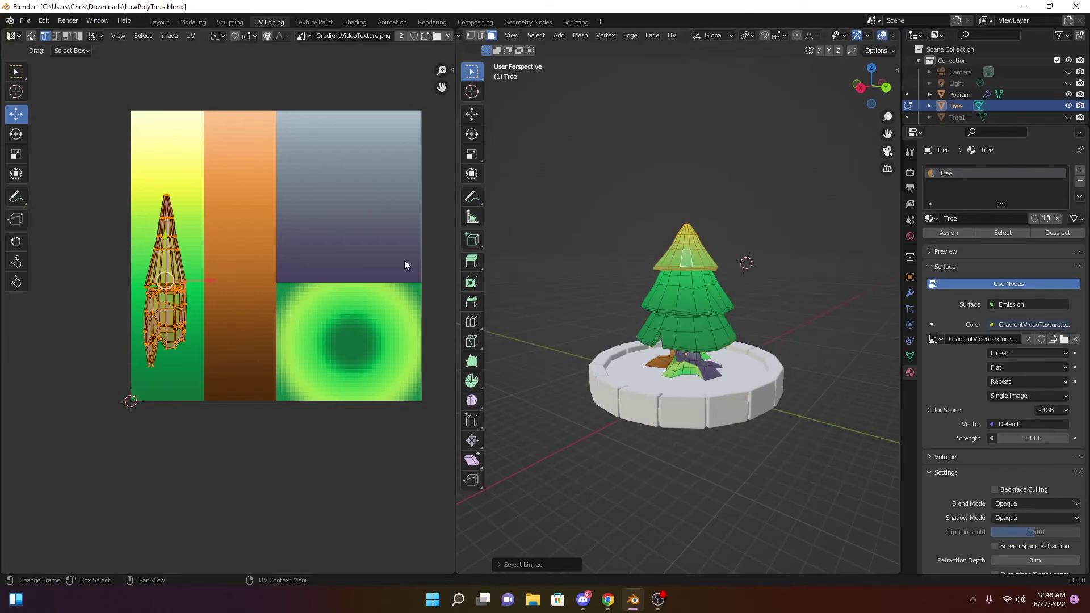
Select the upper UV vertices of the top tier and move them down from yellow toward green
{"action": "left_click_drag", "start_coordinate": [143, 182], "coordinate": [185, 223]}
{"action": "left_click_drag", "start_coordinate": [202, 249], "coordinate": [203, 250]}
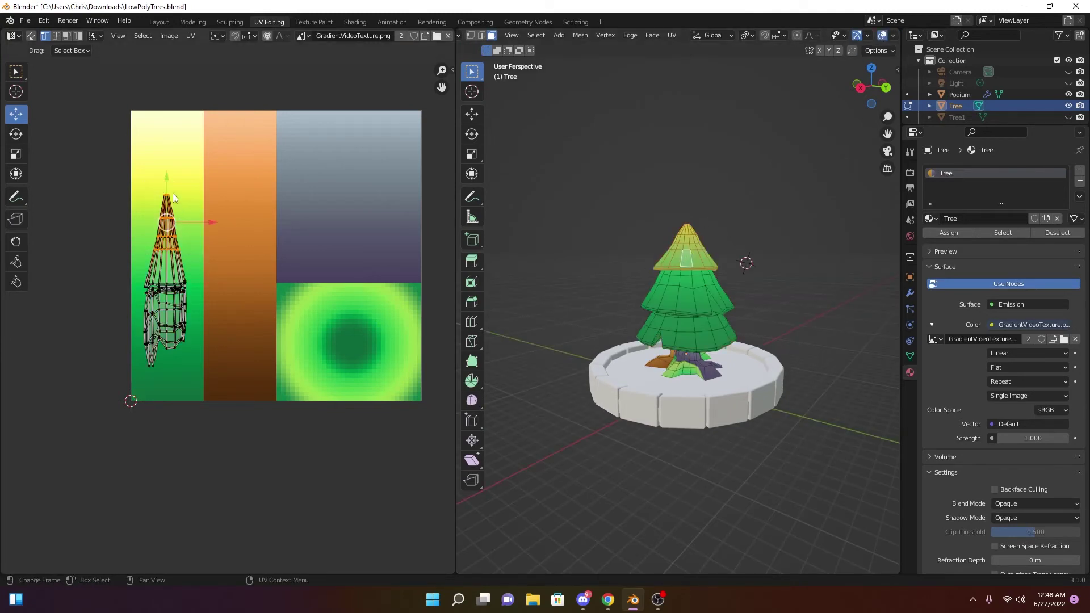
{"action": "key", "text": "g"}
{"action": "left_click", "coordinate": [171, 204]}
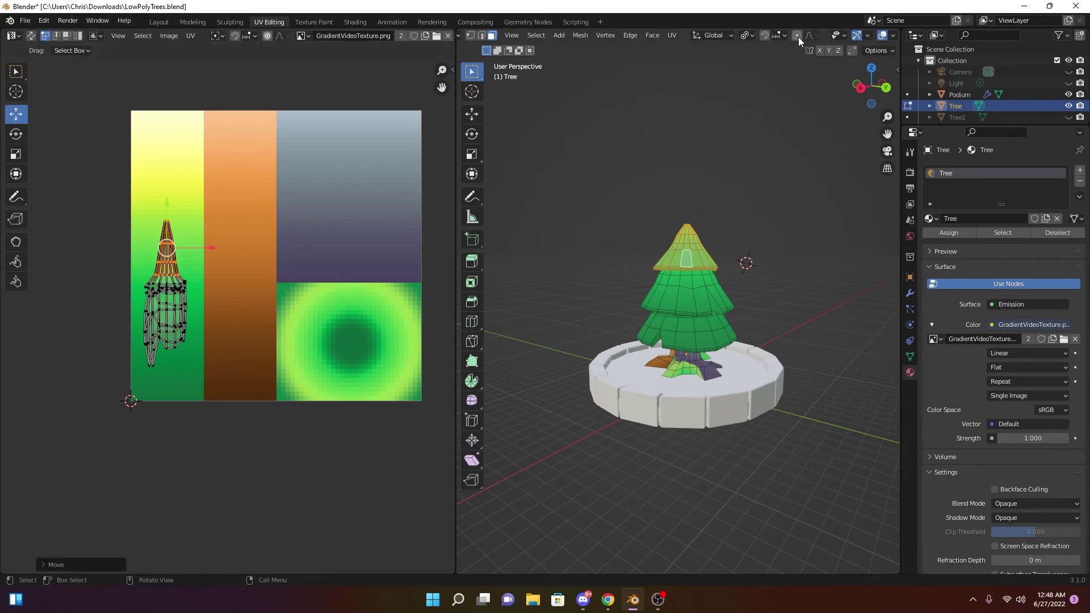
Hide the overlays and lower the UV vertices of the top tier's tip further into the light green
{"action": "left_click", "coordinate": [882, 35]}
{"action": "left_click_drag", "start_coordinate": [151, 211], "coordinate": [200, 249]}
{"action": "left_click_drag", "start_coordinate": [170, 189], "coordinate": [202, 267]}
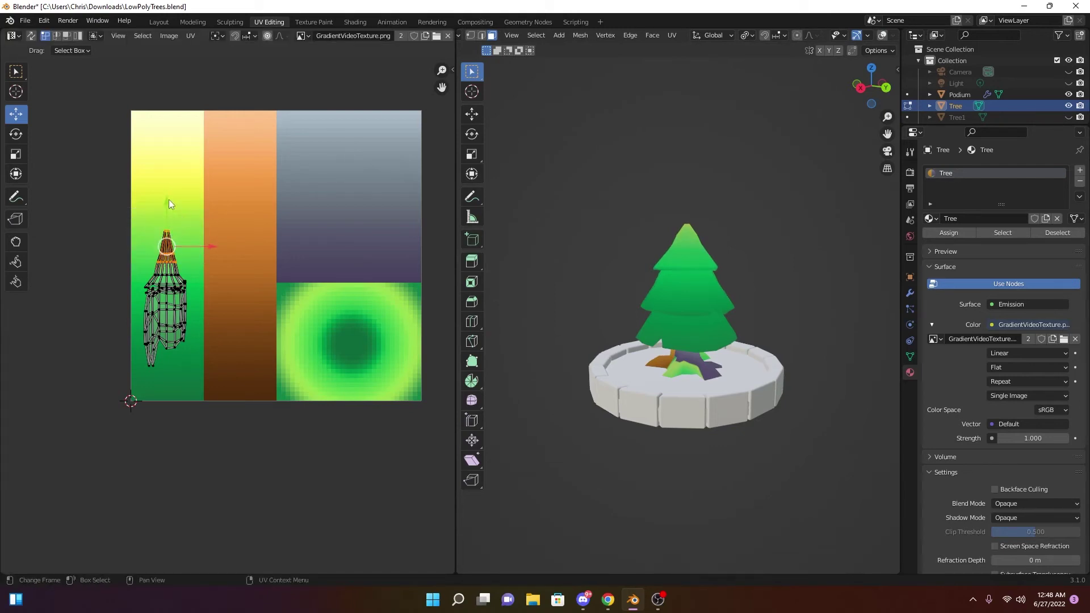
{"action": "left_click_drag", "start_coordinate": [143, 207], "coordinate": [187, 256]}
{"action": "scroll", "coordinate": [186, 254], "scroll_direction": "up", "scroll_amount": 5}
{"action": "left_click_drag", "start_coordinate": [132, 193], "coordinate": [133, 218]}
{"action": "scroll", "coordinate": [663, 239], "scroll_direction": "down", "scroll_amount": 1}
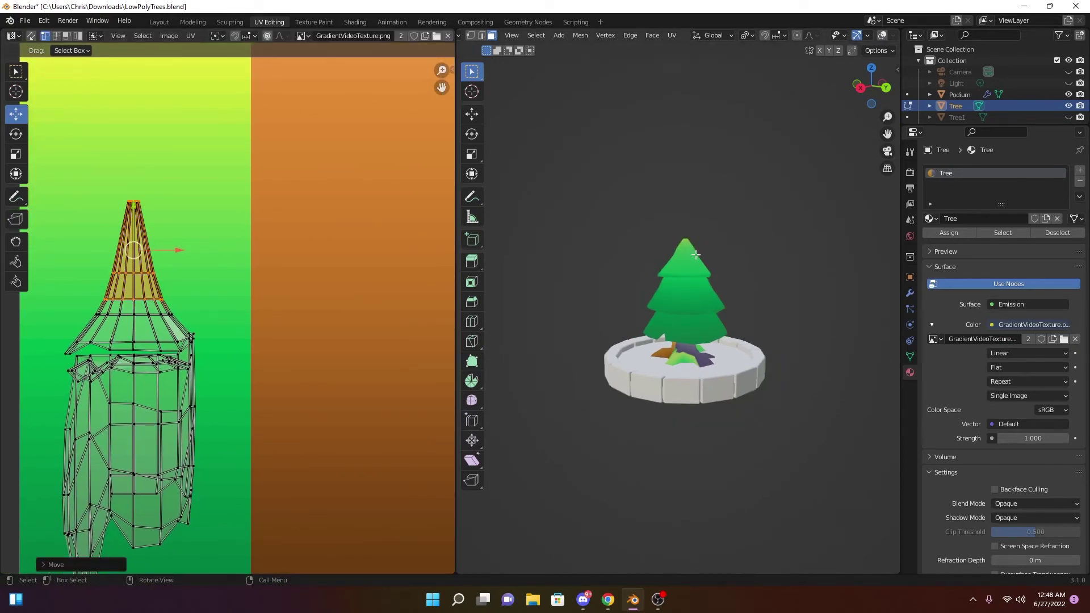
Show the overlays again and select all linked geometry of the tree's top tier
{"action": "left_click", "coordinate": [693, 255]}
{"action": "left_click", "coordinate": [684, 246]}
{"action": "left_click", "coordinate": [684, 248]}
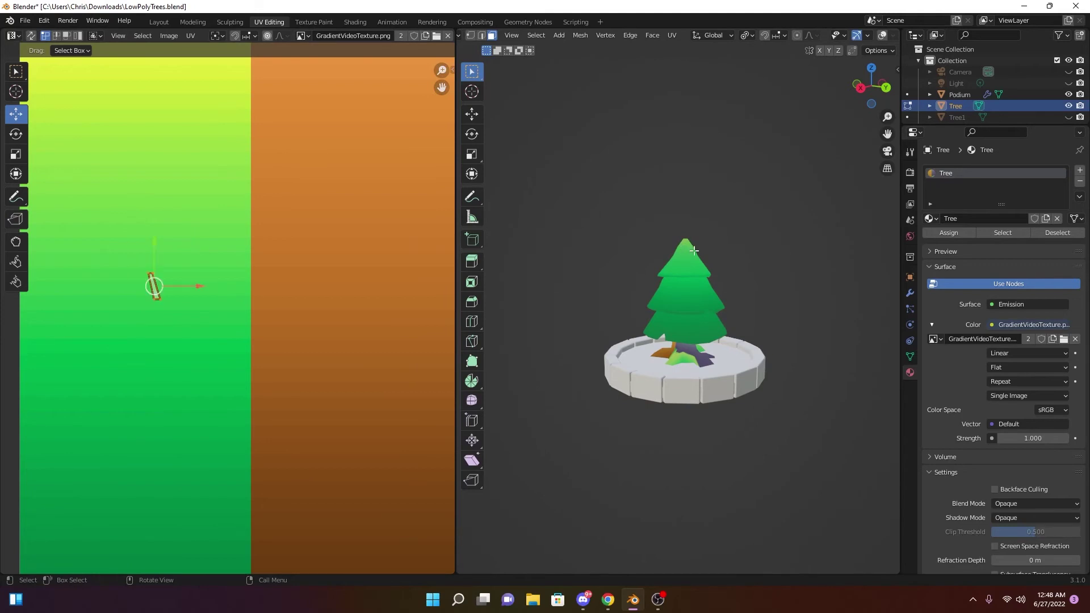
{"action": "scroll", "coordinate": [811, 108], "scroll_direction": "up", "scroll_amount": 1}
{"action": "left_click", "coordinate": [882, 36]}
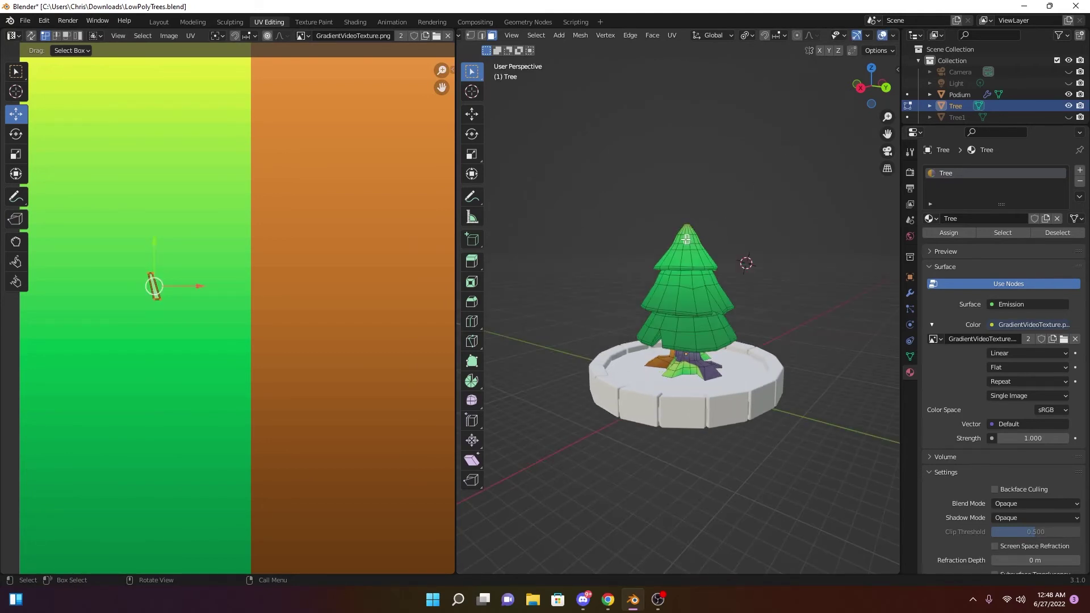
{"action": "key", "text": "l"}
Move the top tier's uppermost tip UVs up into the yellow of the green gradient and hide the overlays
{"action": "left_click", "coordinate": [185, 213]}
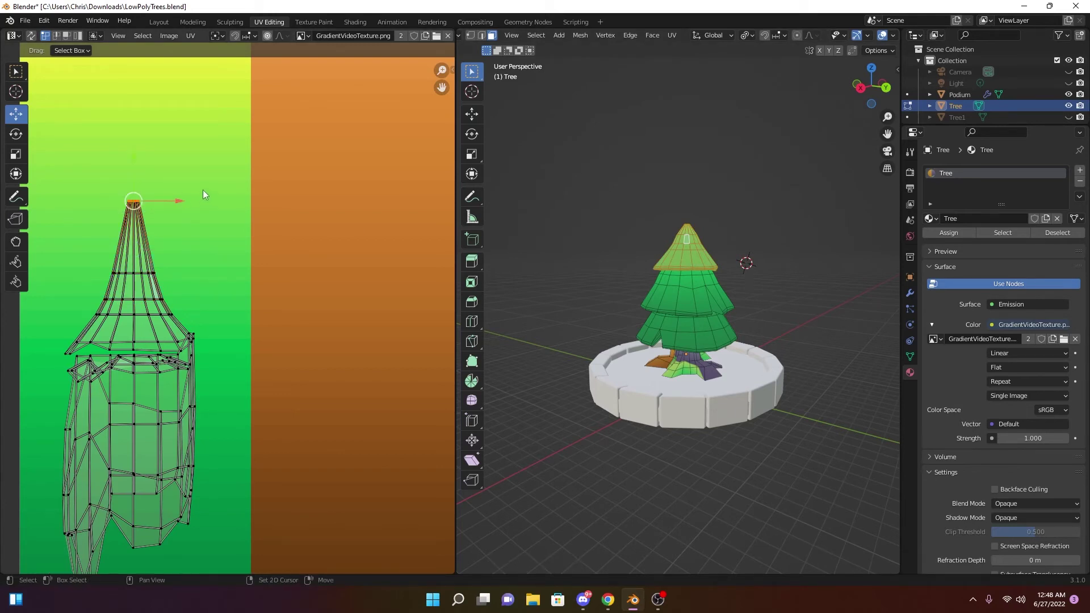
{"action": "middle_click_drag", "start_coordinate": [213, 199], "coordinate": [233, 291]}
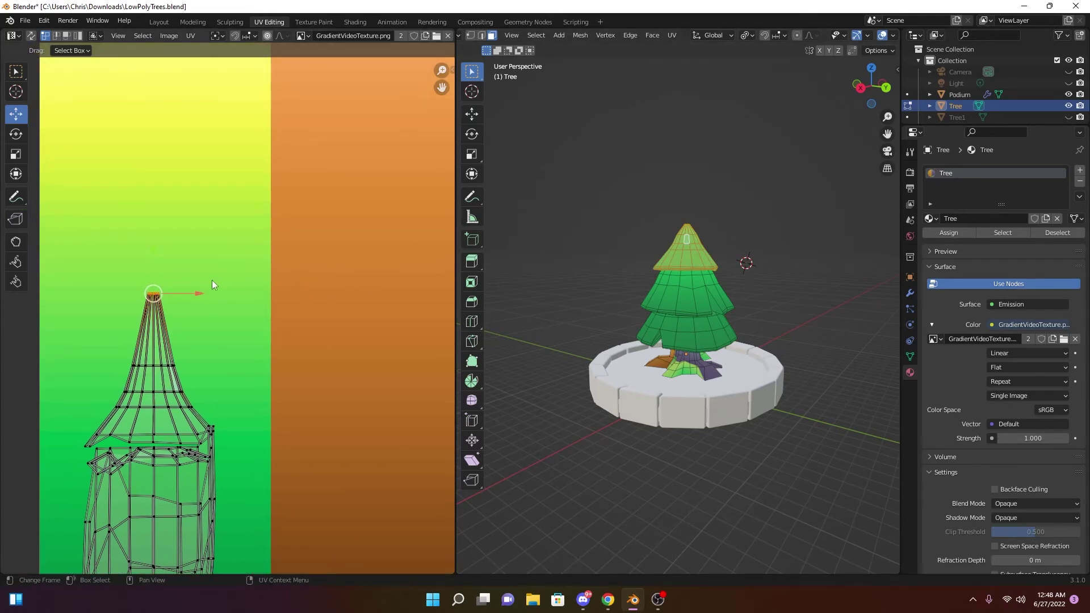
{"action": "scroll", "coordinate": [174, 285], "scroll_direction": "down", "scroll_amount": 2}
{"action": "left_click_drag", "start_coordinate": [182, 265], "coordinate": [188, 157]}
{"action": "left_click", "coordinate": [883, 36]}
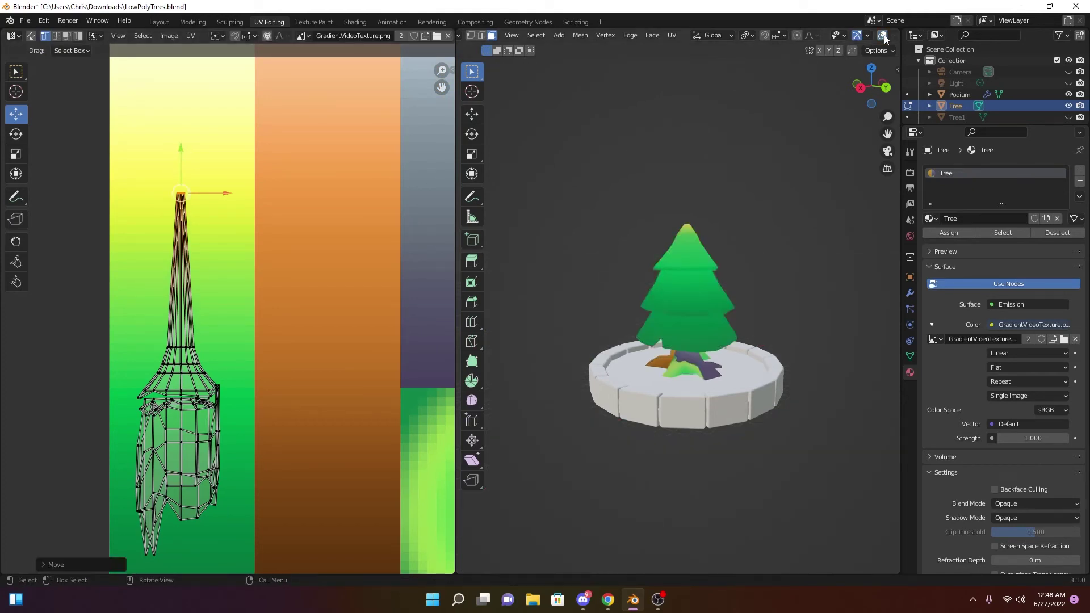
Lower the tip's UVs slightly from the bright yellow toward yellow-green for a softer highlight
{"action": "scroll", "coordinate": [726, 161], "scroll_direction": "up", "scroll_amount": 3}
{"action": "middle_click_drag", "start_coordinate": [725, 167], "coordinate": [666, 209]}
{"action": "scroll", "coordinate": [665, 209], "scroll_direction": "down", "scroll_amount": 3}
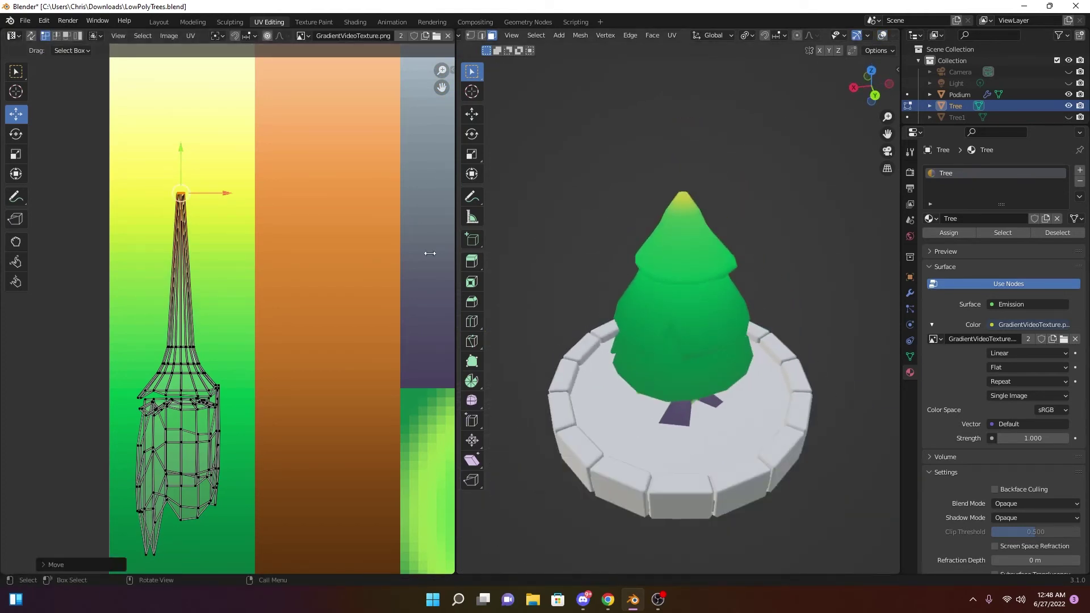
{"action": "left_click_drag", "start_coordinate": [182, 145], "coordinate": [161, 182]}
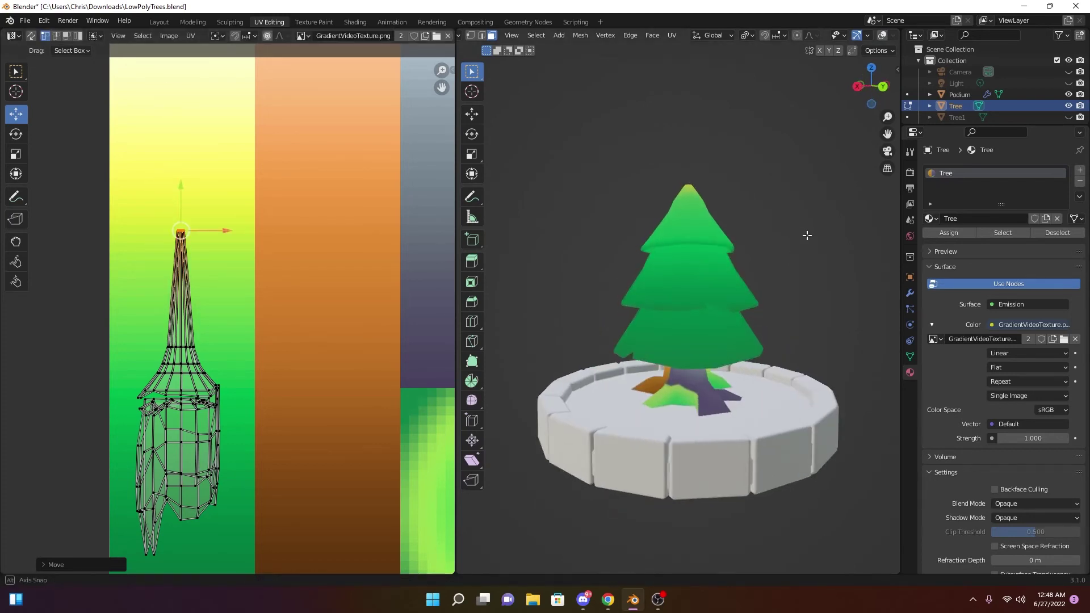
Deselect the top tier, show the overlays and select the entire trunk as linked geometry
{"action": "key", "text": "Tab"}
{"action": "scroll", "coordinate": [794, 332], "scroll_direction": "down", "scroll_amount": 5}
{"action": "middle_click_drag", "start_coordinate": [744, 297], "coordinate": [724, 318]}
{"action": "scroll", "coordinate": [716, 352], "scroll_direction": "up", "scroll_amount": 5}
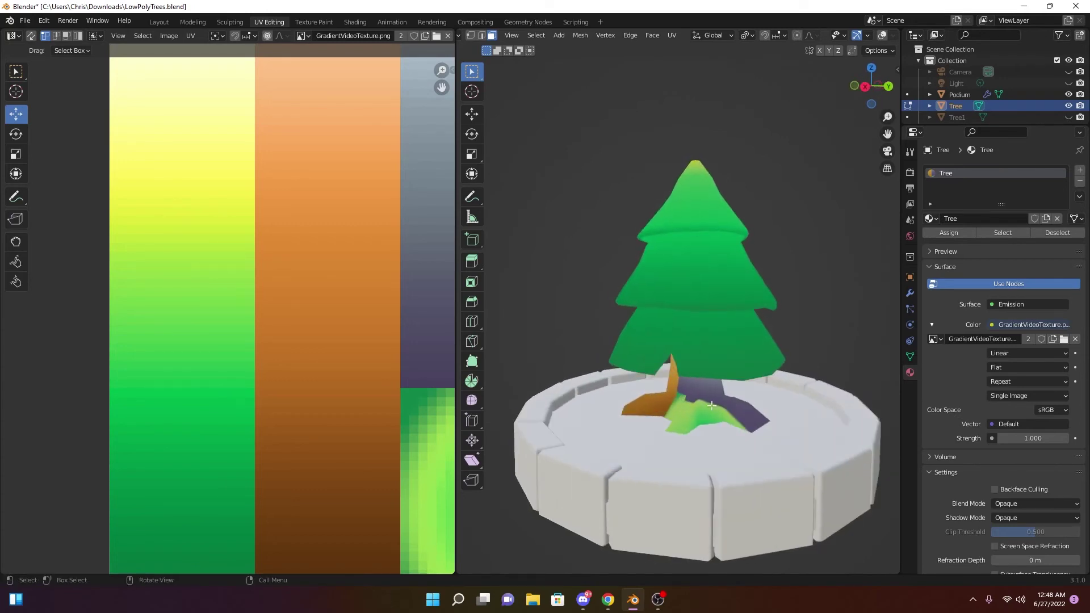
{"action": "left_click", "coordinate": [882, 35]}
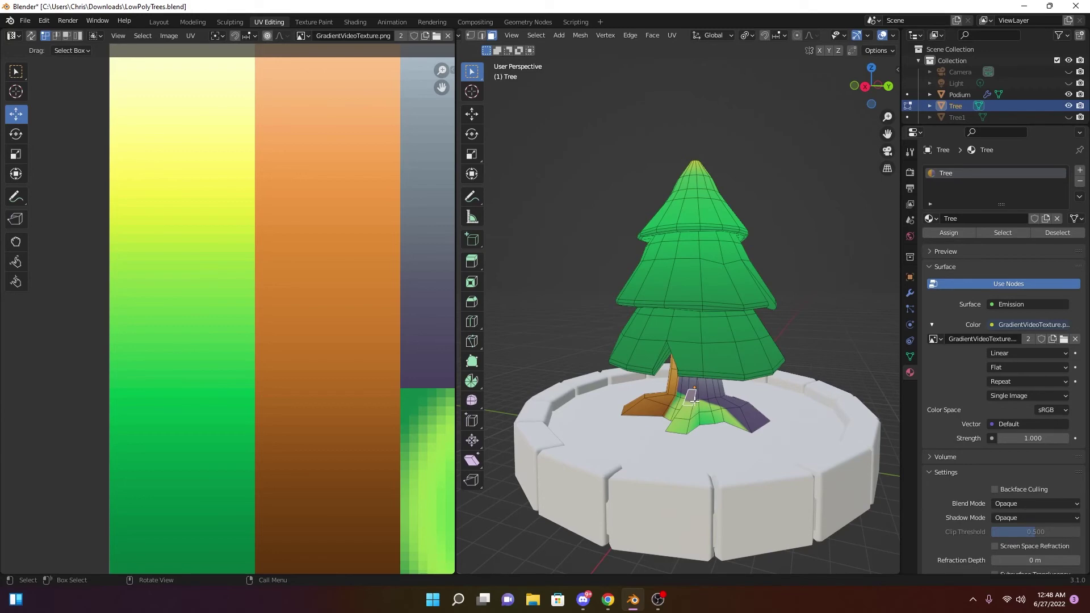
{"action": "key", "text": "l"}
{"action": "scroll", "coordinate": [692, 388], "scroll_direction": "down", "scroll_amount": 5}
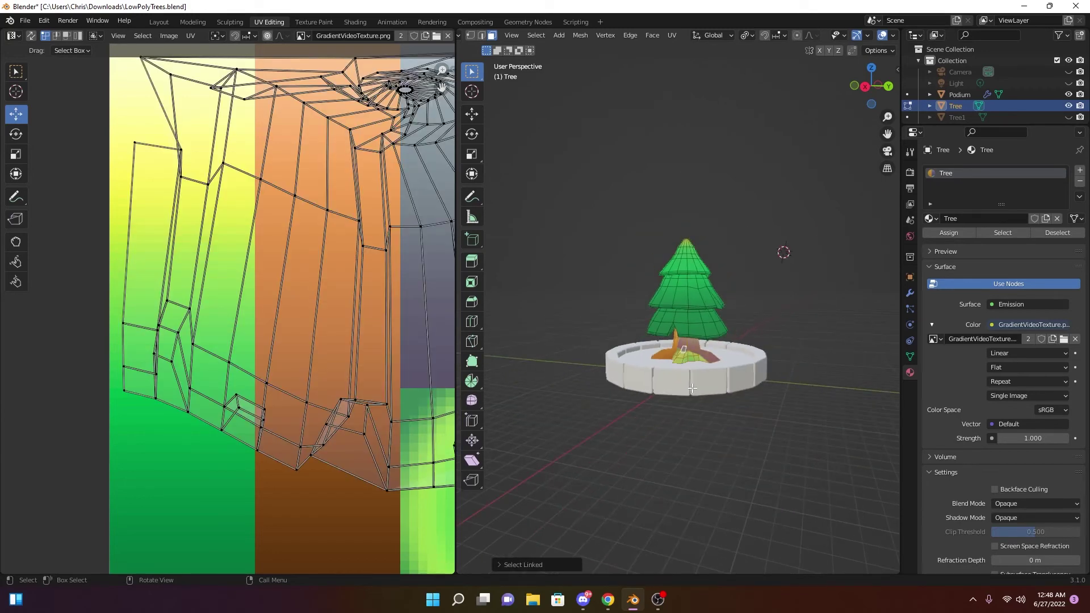
Unwrap the trunk with Project from View in the front orthographic view
{"action": "key", "text": "KP_1"}
{"action": "scroll", "coordinate": [670, 400], "scroll_direction": "up", "scroll_amount": 5}
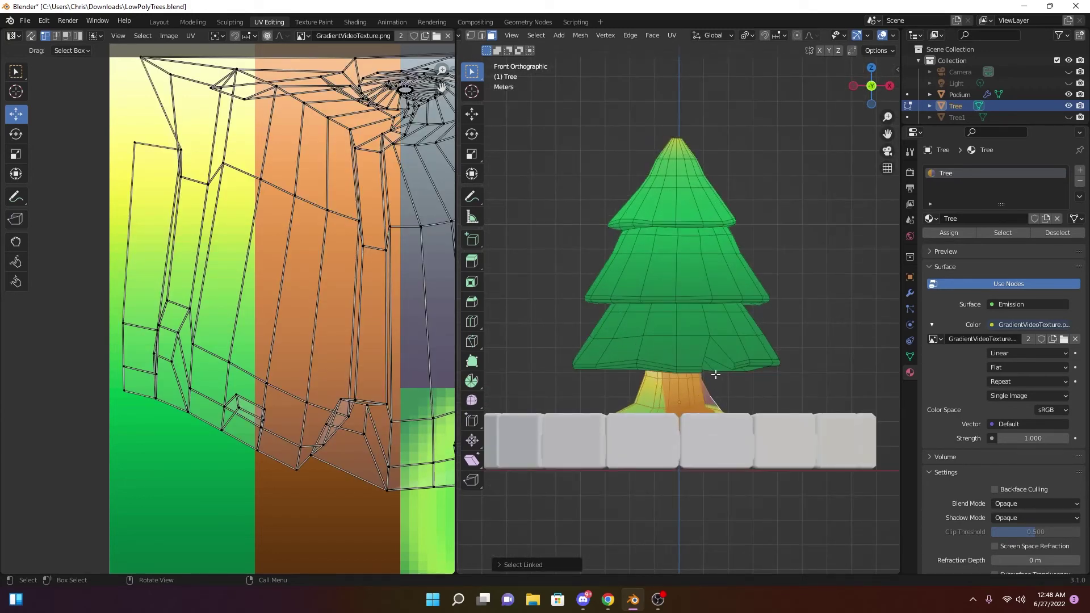
{"action": "scroll", "coordinate": [793, 314], "scroll_direction": "down", "scroll_amount": 2}
{"action": "scroll", "coordinate": [375, 244], "scroll_direction": "down", "scroll_amount": 4}
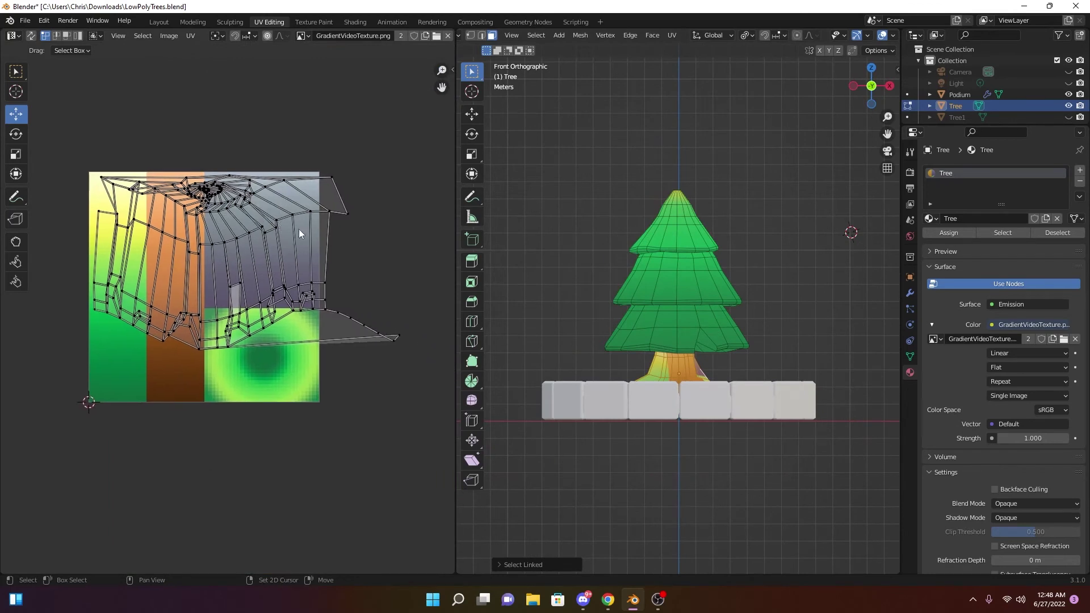
{"action": "scroll", "coordinate": [774, 343], "scroll_direction": "down", "scroll_amount": 2}
{"action": "scroll", "coordinate": [675, 351], "scroll_direction": "up", "scroll_amount": 5}
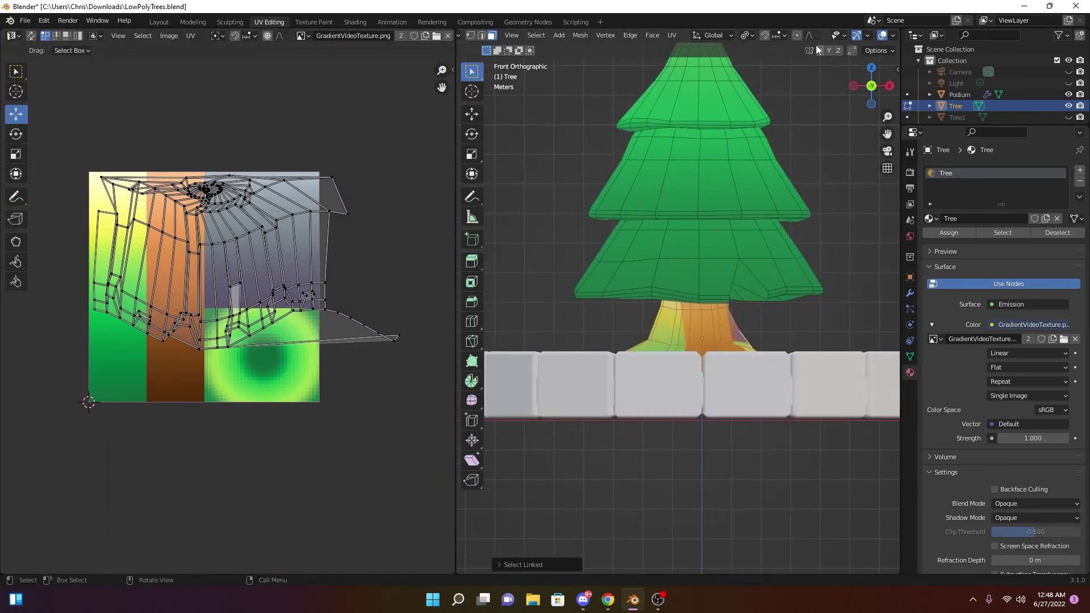
{"action": "left_click", "coordinate": [675, 35]}
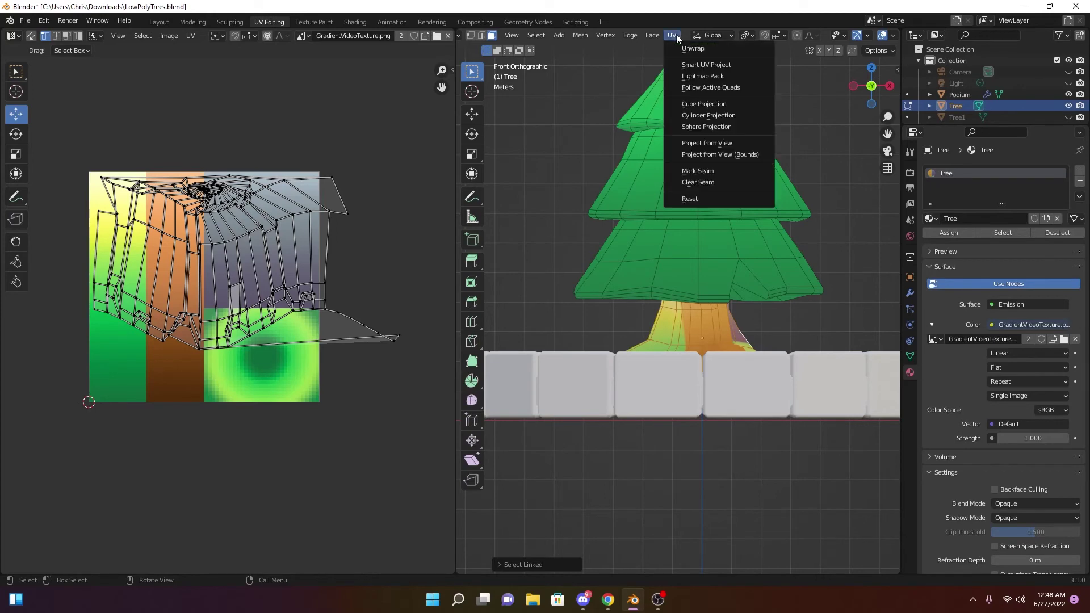
{"action": "left_click", "coordinate": [710, 144]}
{"action": "scroll", "coordinate": [736, 277], "scroll_direction": "down", "scroll_amount": 3}
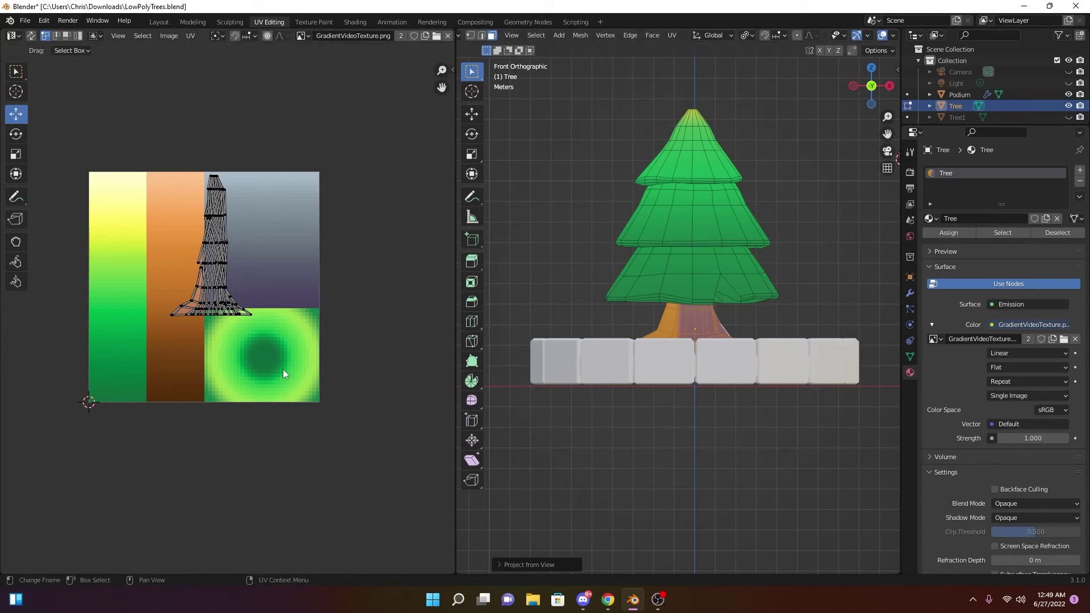
Move all the trunk's UVs onto the brown gradient strip and narrow them horizontally to fit inside it
{"action": "key", "text": "a"}
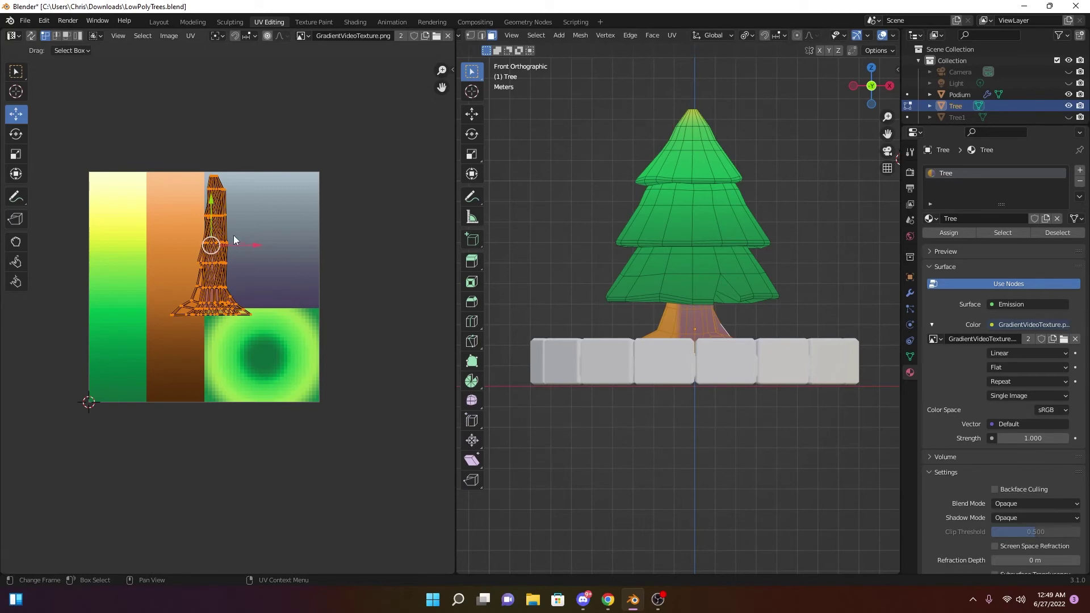
{"action": "left_click_drag", "start_coordinate": [242, 244], "coordinate": [208, 244]}
{"action": "key", "text": "s"}
{"action": "key", "text": "x"}
{"action": "left_click", "coordinate": [214, 291]}
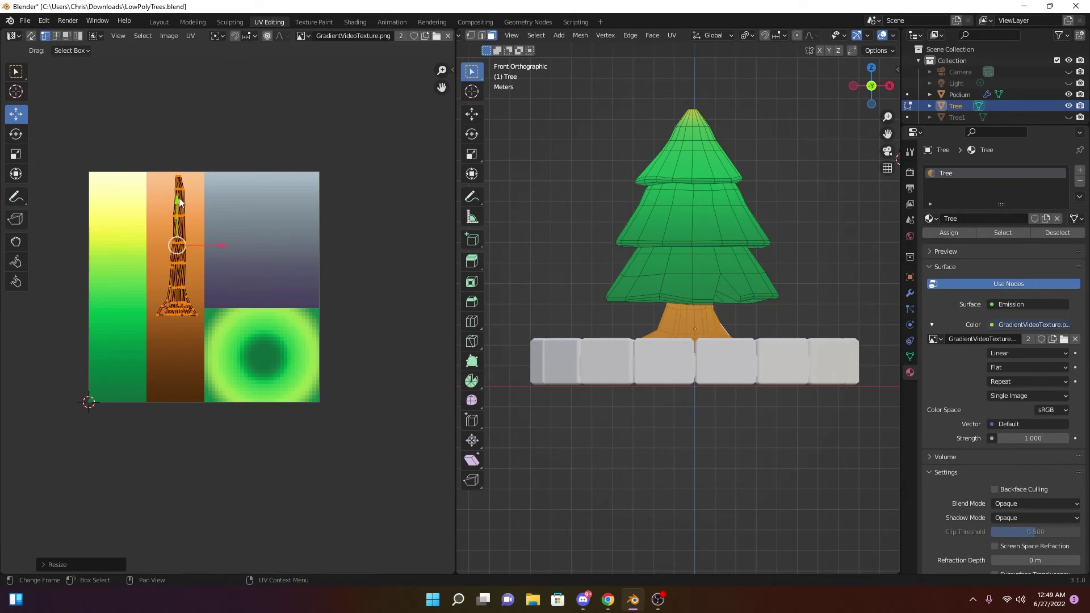
Move the trunk's UVs vertically down to the dark end of the brown gradient and hide the overlays
{"action": "key", "text": "g"}
{"action": "key", "text": "y"}
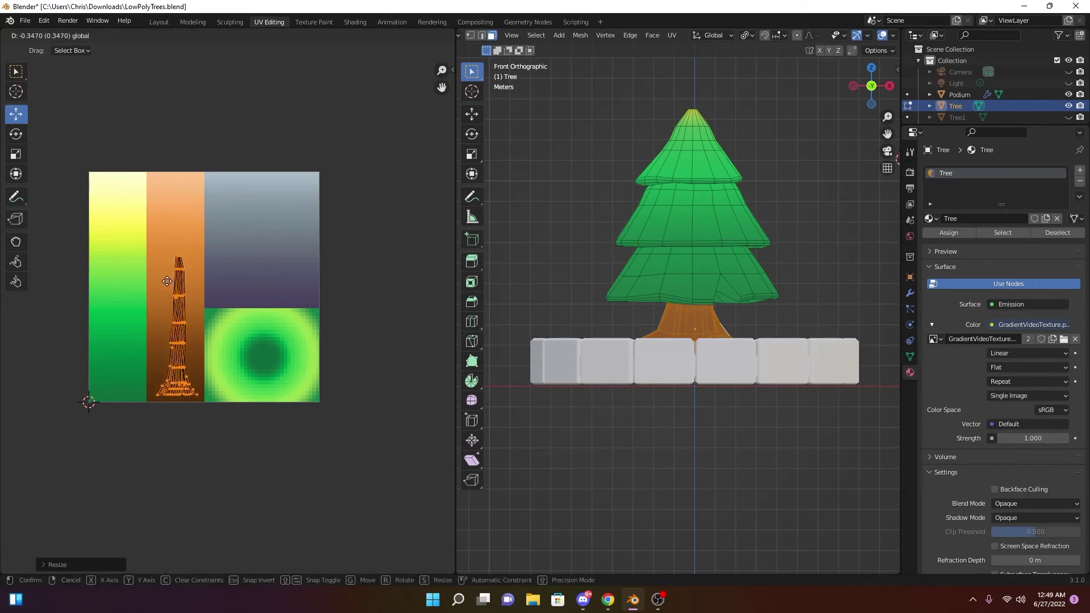
{"action": "left_click", "coordinate": [172, 281]}
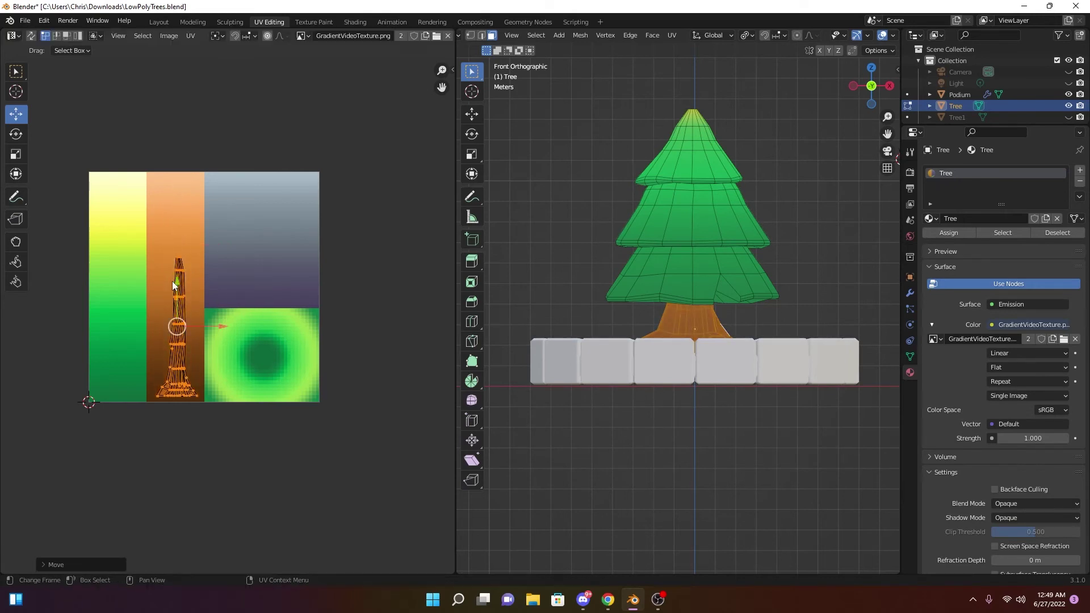
{"action": "left_click", "coordinate": [881, 36]}
{"action": "middle_click_drag", "start_coordinate": [793, 272], "coordinate": [716, 262]}
{"action": "scroll", "coordinate": [679, 299], "scroll_direction": "up", "scroll_amount": 6}
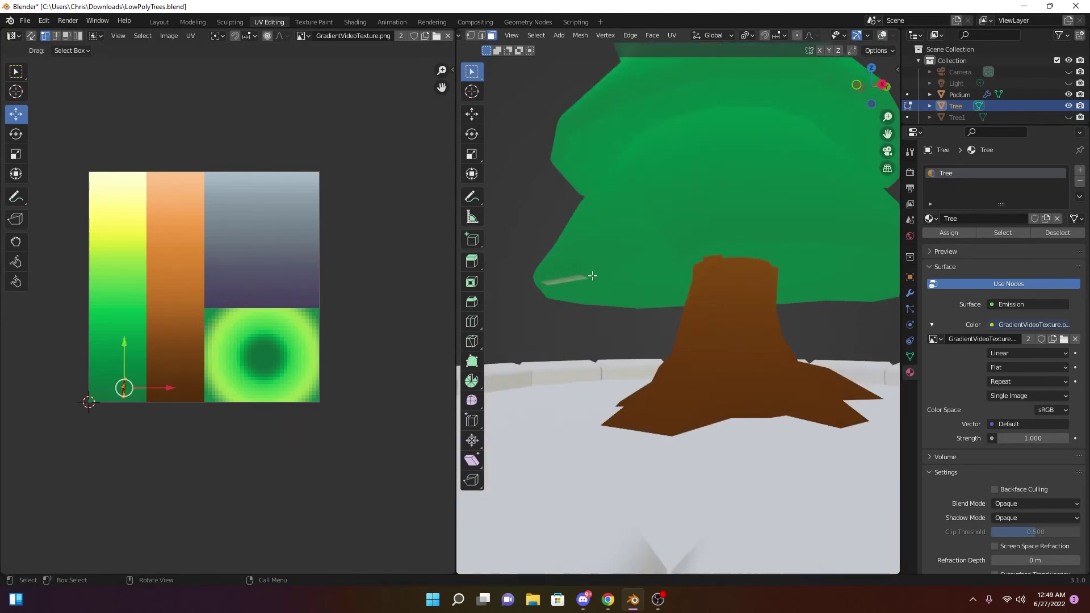
Select the two pale faces under the bottom tier's rim and move their UVs slightly up into the green gradient
{"action": "key", "text": "Tab"}
{"action": "middle_click_drag", "start_coordinate": [571, 281], "coordinate": [624, 267]}
{"action": "left_click", "coordinate": [808, 35]}
{"action": "middle_click_drag", "start_coordinate": [671, 222], "coordinate": [631, 263]}
{"action": "key", "text": "Tab"}
{"action": "left_click", "coordinate": [633, 260]}
{"action": "left_click", "coordinate": [570, 264], "text": "shift"}
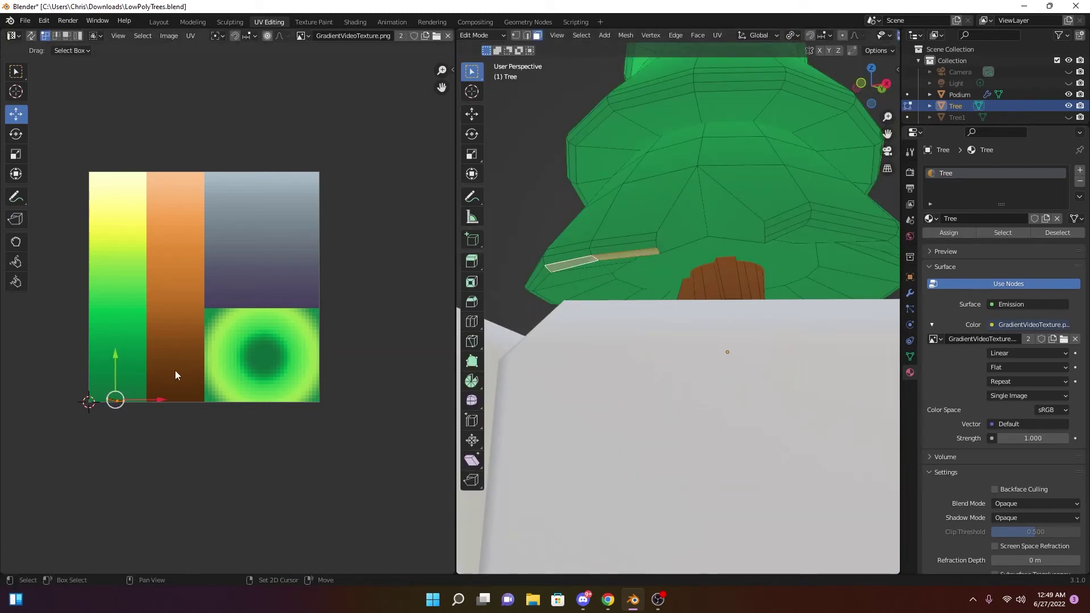
{"action": "key", "text": "Tab"}
{"action": "mouse_move", "coordinate": [629, 264]}
{"action": "middle_mouse_down"}
{"action": "mouse_move", "coordinate": [620, 270]}
{"action": "mouse_move", "coordinate": [638, 259]}
{"action": "middle_mouse_up"}
{"action": "key", "text": "Tab"}
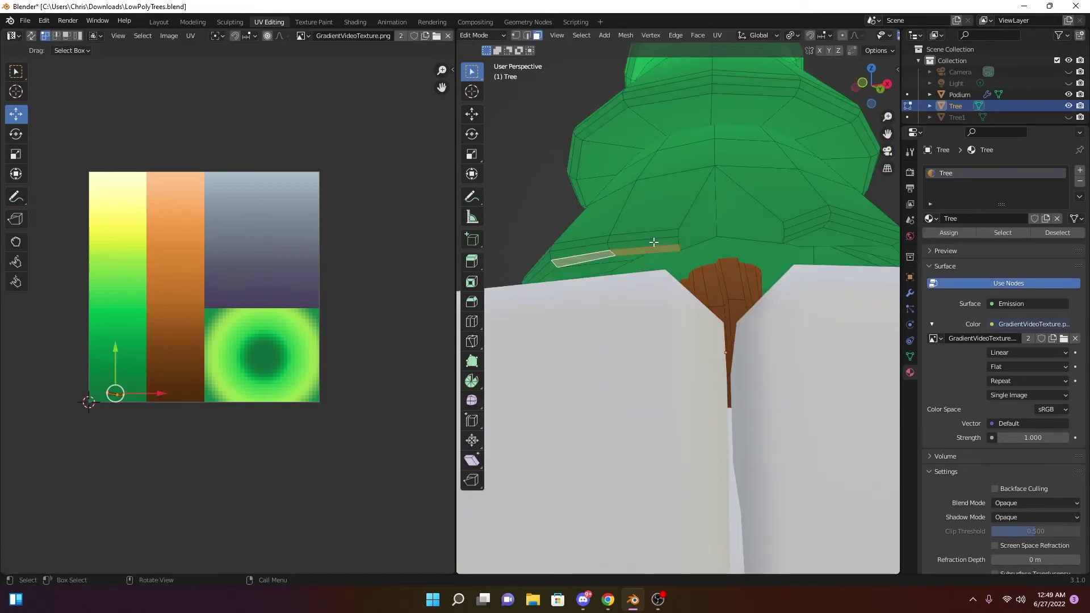
Select the adjacent discolored rim face under the bottom tier and raise its UVs slightly within the green gradient
{"action": "left_click", "coordinate": [654, 243]}
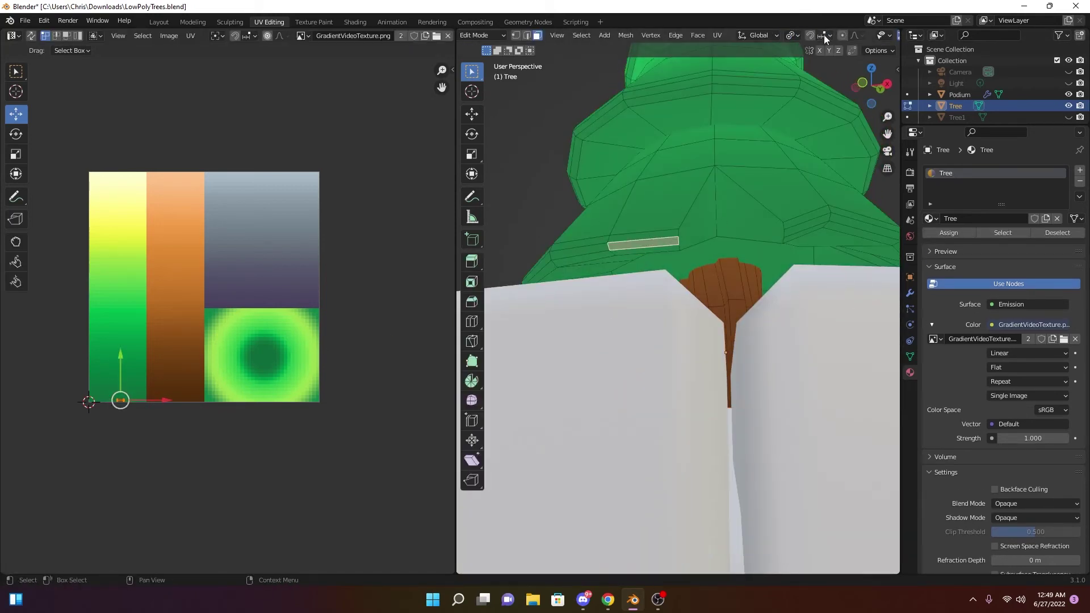
{"action": "scroll", "coordinate": [873, 31], "scroll_direction": "down", "scroll_amount": 3}
{"action": "left_click", "coordinate": [882, 36]}
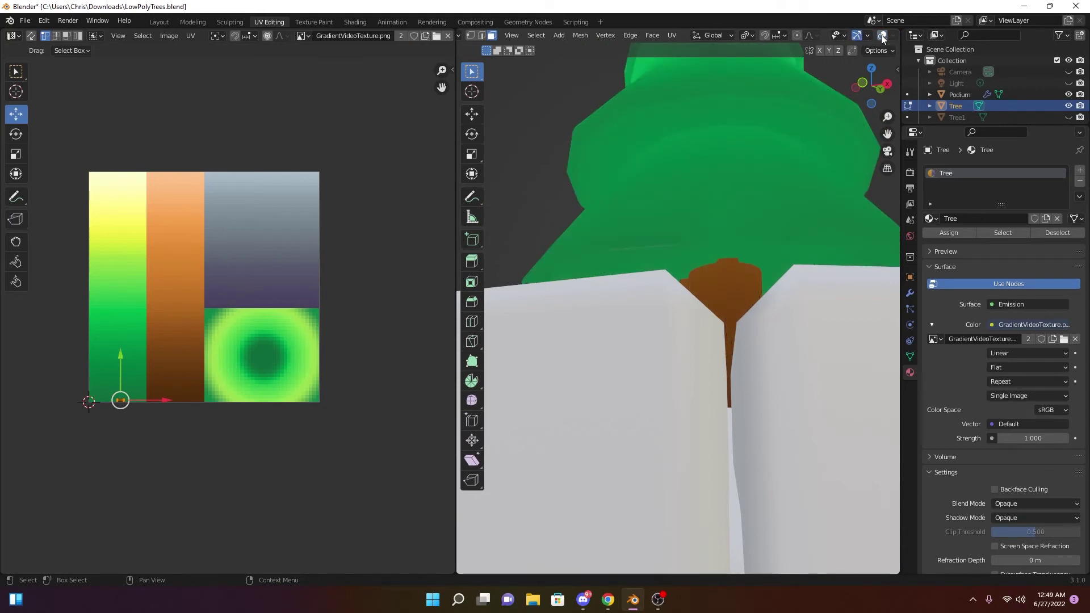
{"action": "left_click", "coordinate": [882, 37]}
{"action": "left_click_drag", "start_coordinate": [119, 353], "coordinate": [120, 346]}
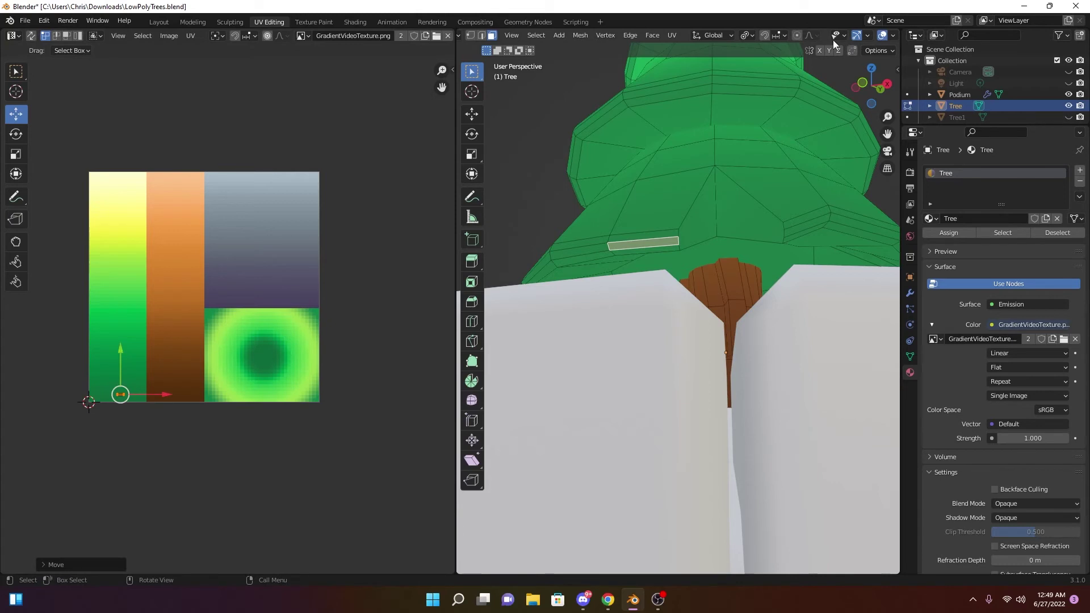
{"action": "left_click", "coordinate": [882, 36]}
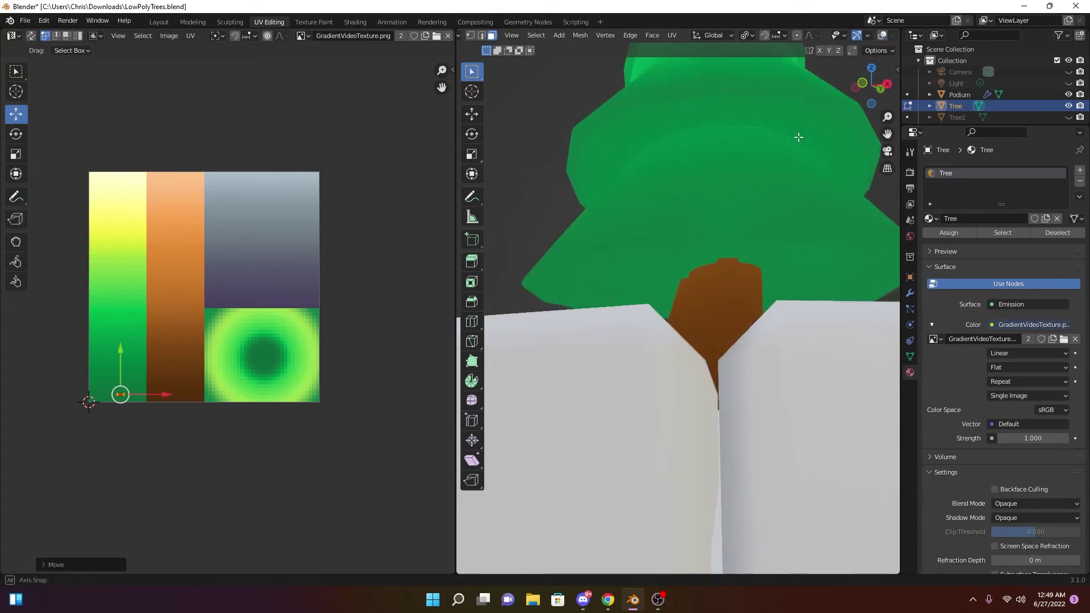
Try to lower the rim face's UVs slightly on the green gradient
{"action": "left_click", "coordinate": [883, 36]}
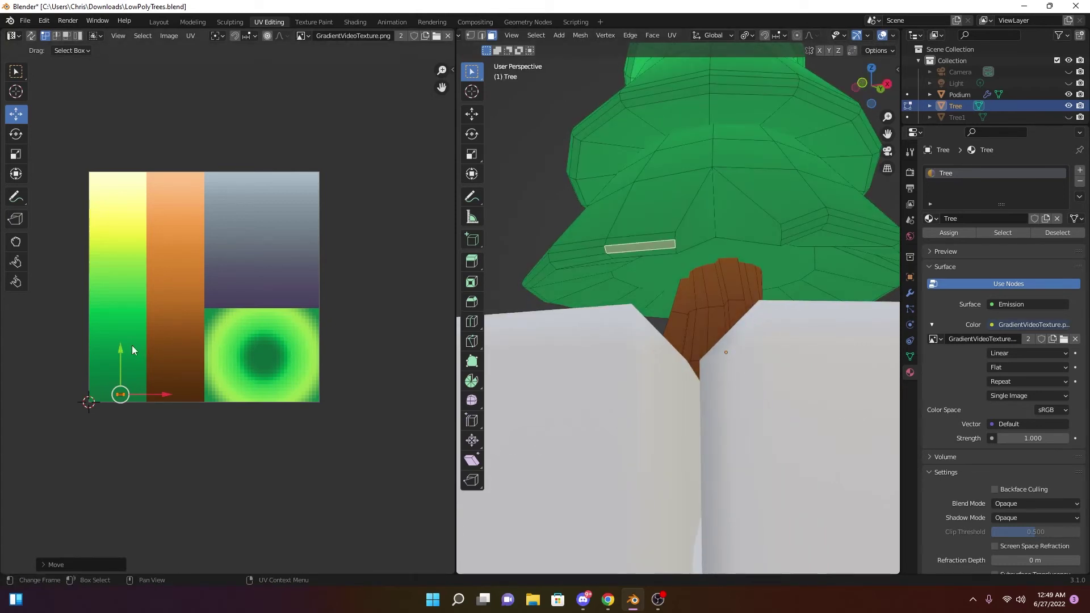
{"action": "key", "text": "g"}
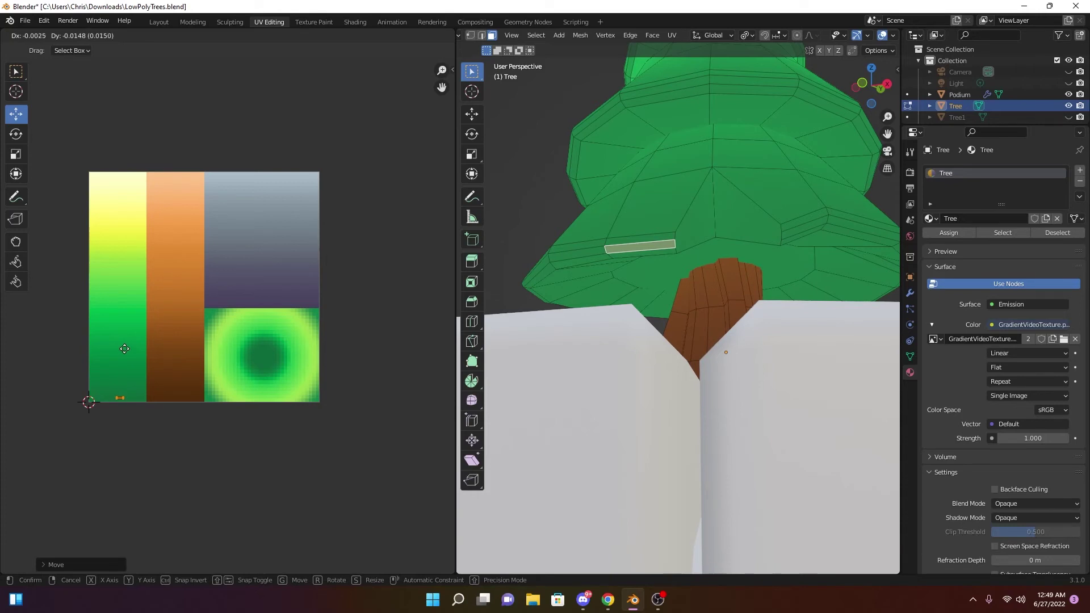
{"action": "left_click", "coordinate": [125, 347]}
{"action": "key", "text": "ctrl+z"}
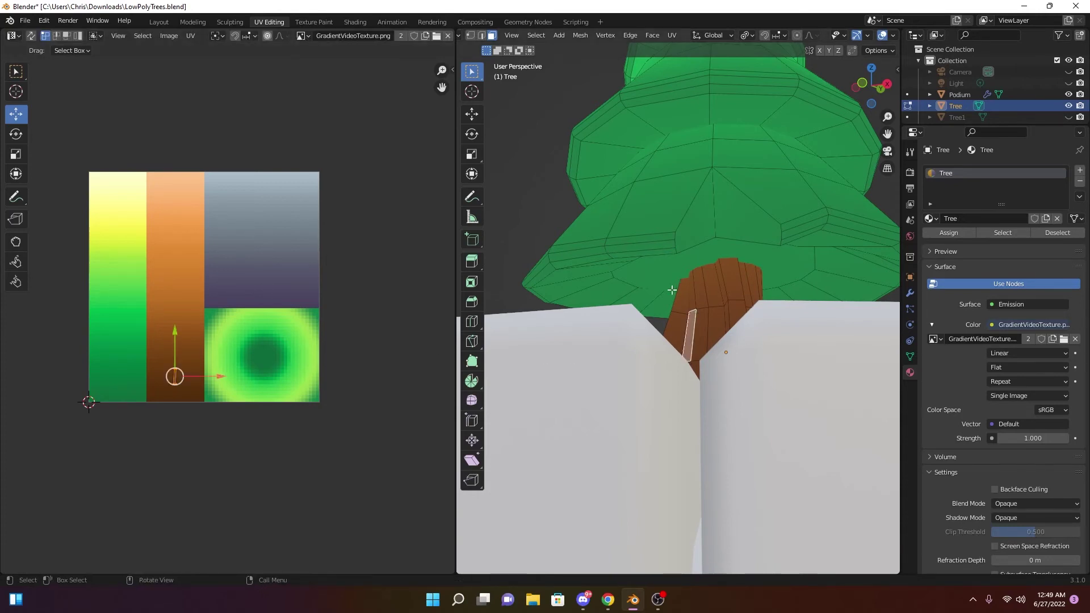
Leave Edit Mode and examine the trunk's brown shading from around the tree
{"action": "scroll", "coordinate": [693, 314], "scroll_direction": "down", "scroll_amount": 10}
{"action": "scroll", "coordinate": [714, 326], "scroll_direction": "up", "scroll_amount": 2}
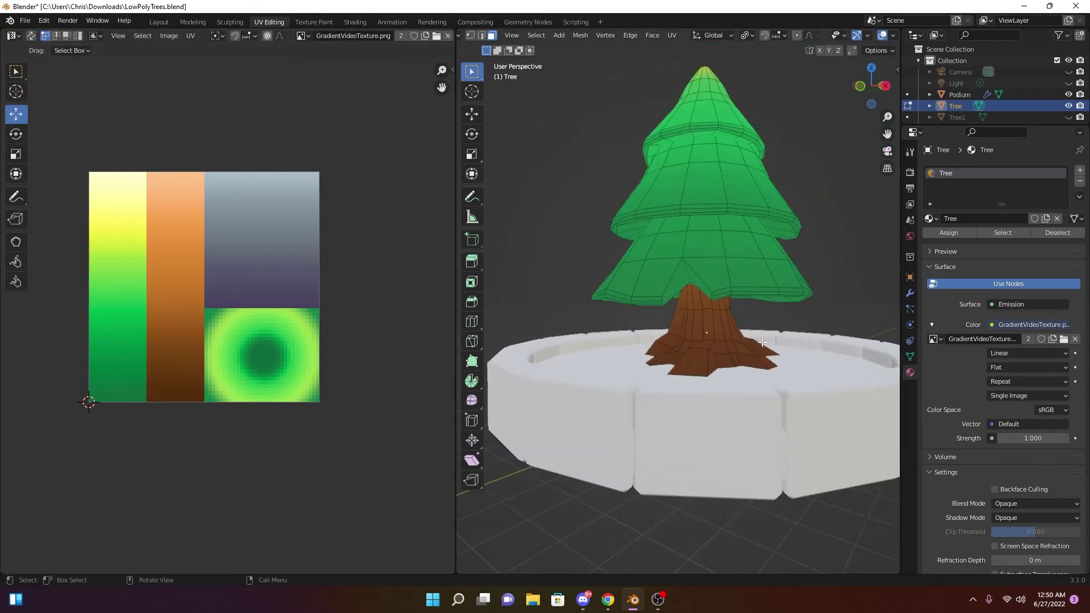
{"action": "left_click", "coordinate": [714, 327]}
{"action": "middle_click_drag", "start_coordinate": [733, 333], "coordinate": [715, 340]}
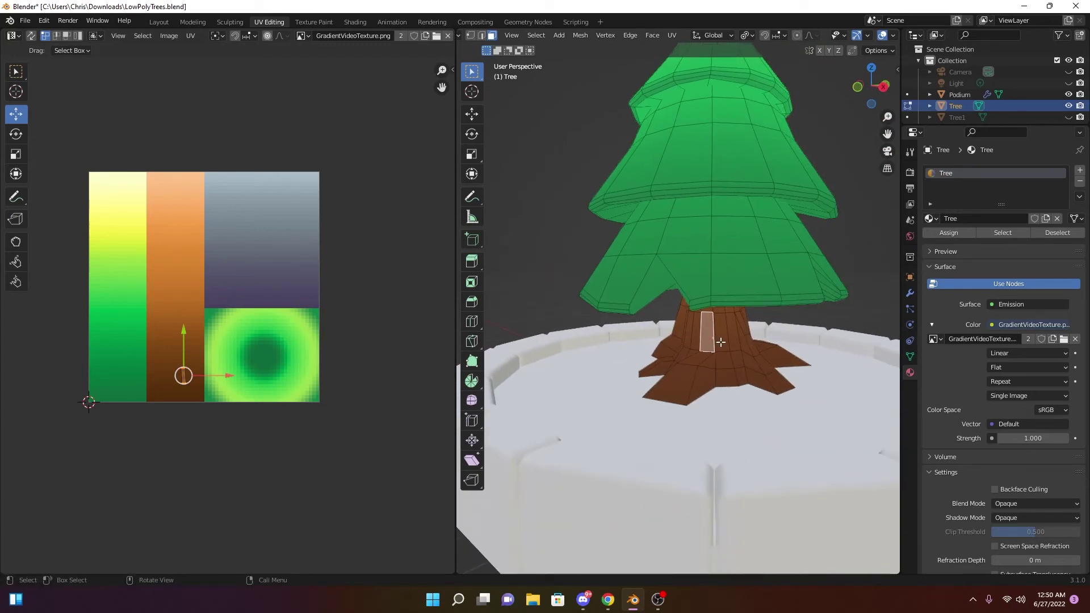
{"action": "key", "text": "Tab"}
{"action": "left_click", "coordinate": [716, 349]}
{"action": "middle_click_drag", "start_coordinate": [733, 353], "coordinate": [674, 360]}
{"action": "left_click", "coordinate": [669, 345]}
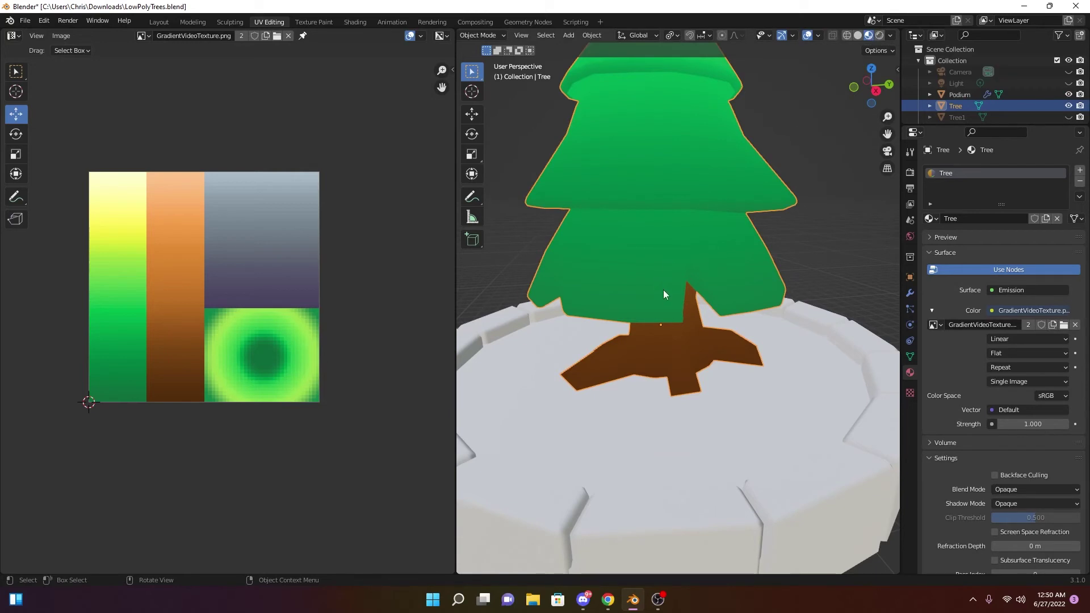
{"action": "left_click", "coordinate": [721, 312]}
{"action": "key", "text": "Tab"}
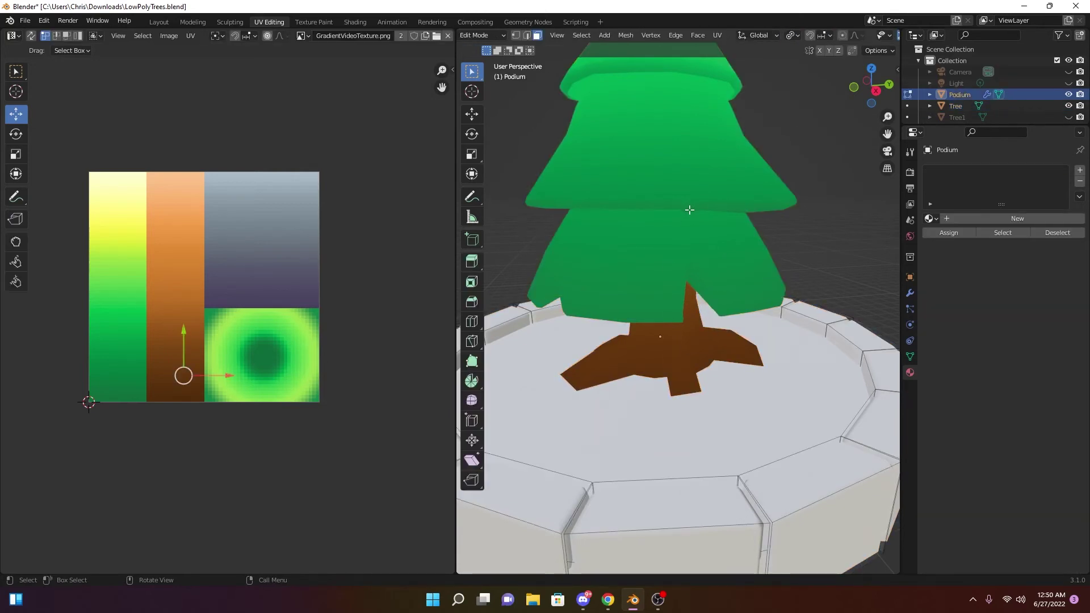
{"action": "key", "text": "Tab"}
Select the tree object and open it in Edit Mode
{"action": "scroll", "coordinate": [672, 355], "scroll_direction": "down", "scroll_amount": 3}
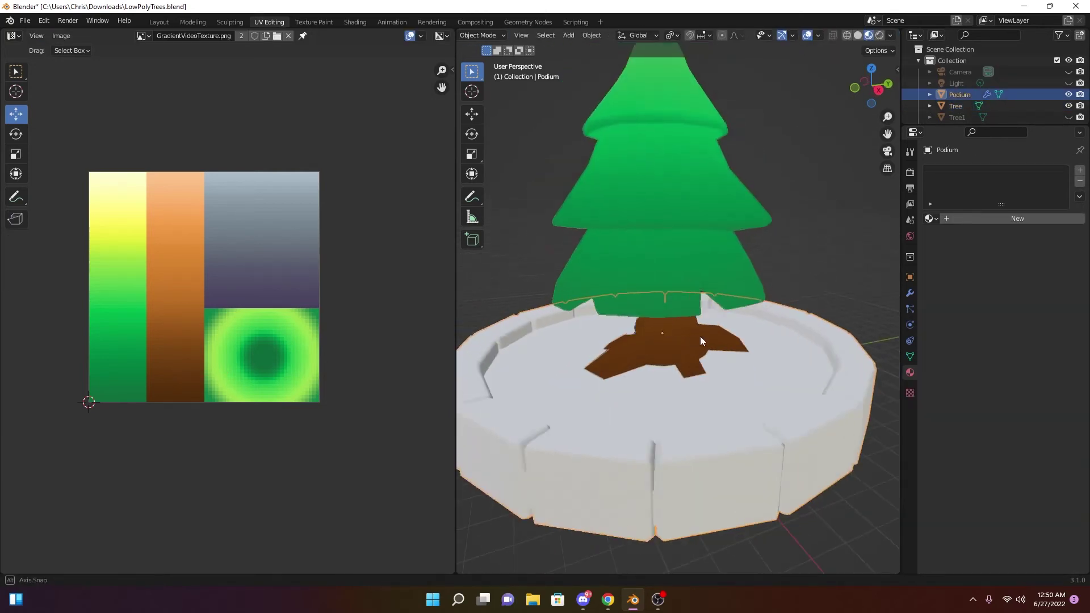
{"action": "left_click", "coordinate": [683, 341]}
{"action": "key", "text": "Tab"}
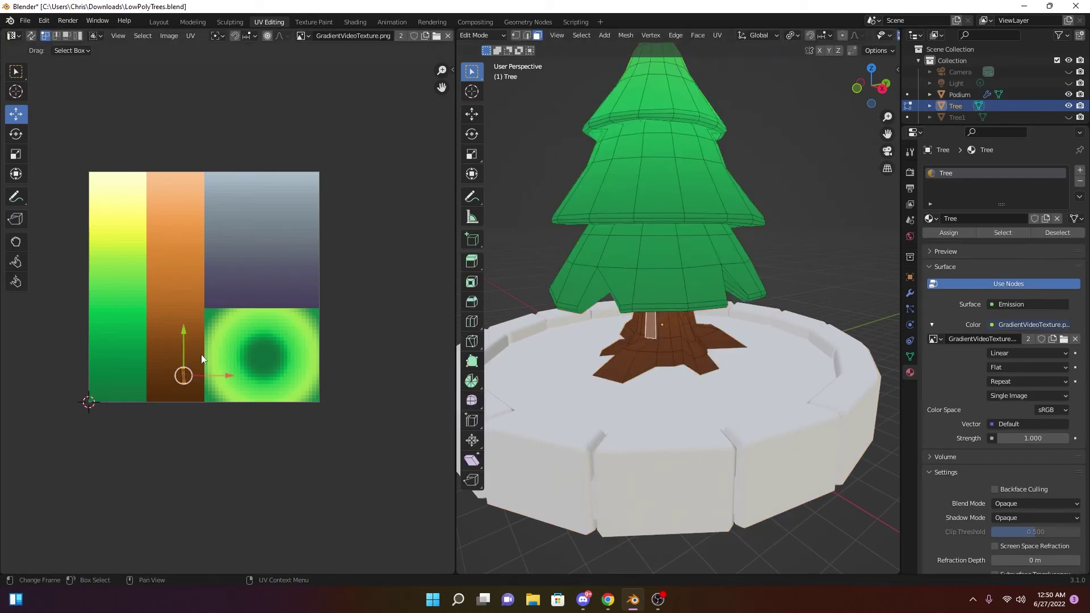
Extend the selection to the whole linked trunk, raise its UVs on the brown gradient, stretch them vertically, and leave Edit Mode
{"action": "key", "text": "ctrl+l"}
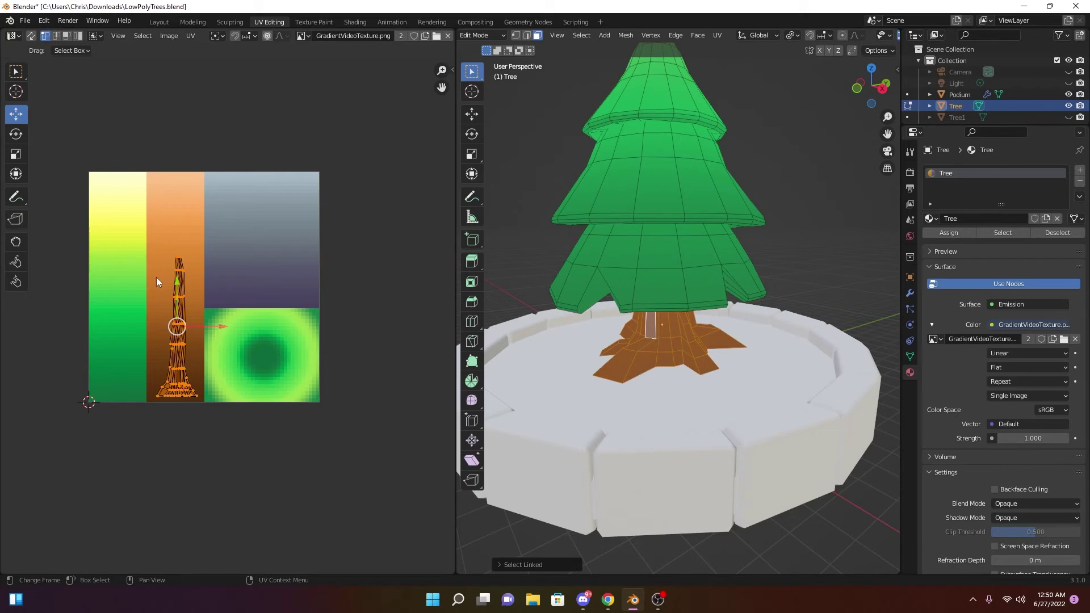
{"action": "left_click_drag", "start_coordinate": [175, 288], "coordinate": [173, 253]}
{"action": "key", "text": "s"}
{"action": "key", "text": "y"}
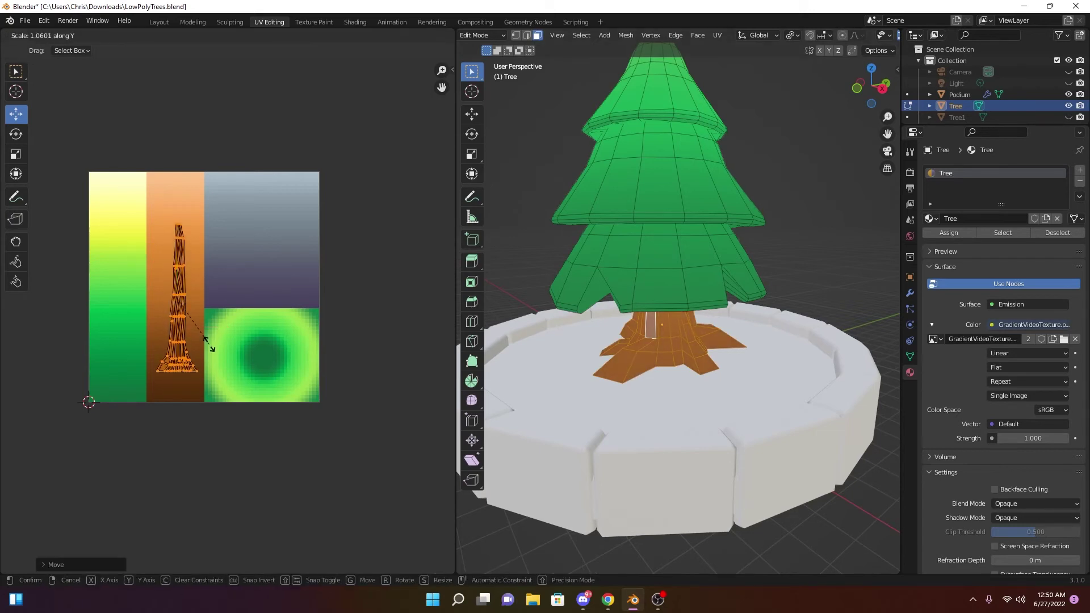
{"action": "left_click", "coordinate": [213, 362]}
{"action": "key", "text": "Tab"}
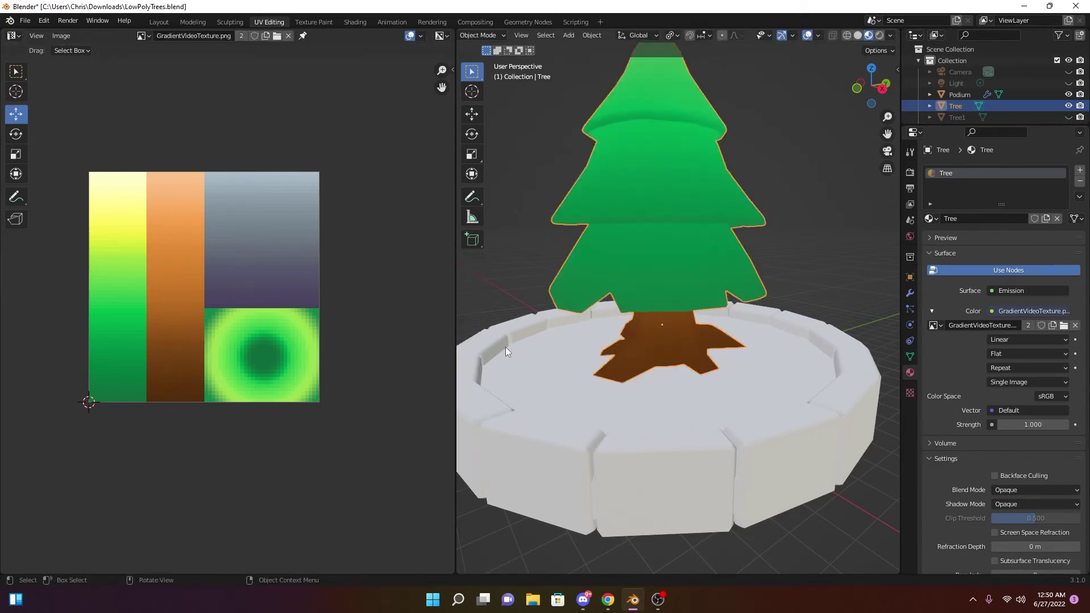
{"action": "middle_click_drag", "start_coordinate": [778, 309], "coordinate": [683, 295]}
{"action": "scroll", "coordinate": [690, 312], "scroll_direction": "down", "scroll_amount": 2}
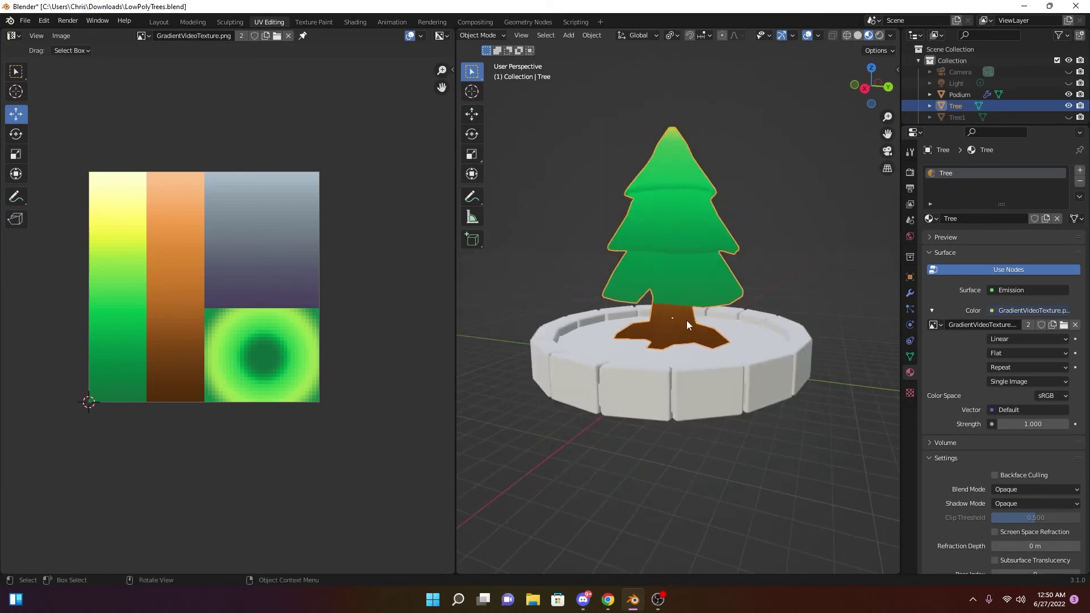
{"action": "scroll", "coordinate": [680, 328], "scroll_direction": "up", "scroll_amount": 5}
Select the four tree faces in the recess between two roots and lower their UVs slightly on the brown gradient
{"action": "key", "text": "ctrl+Page_Down"}
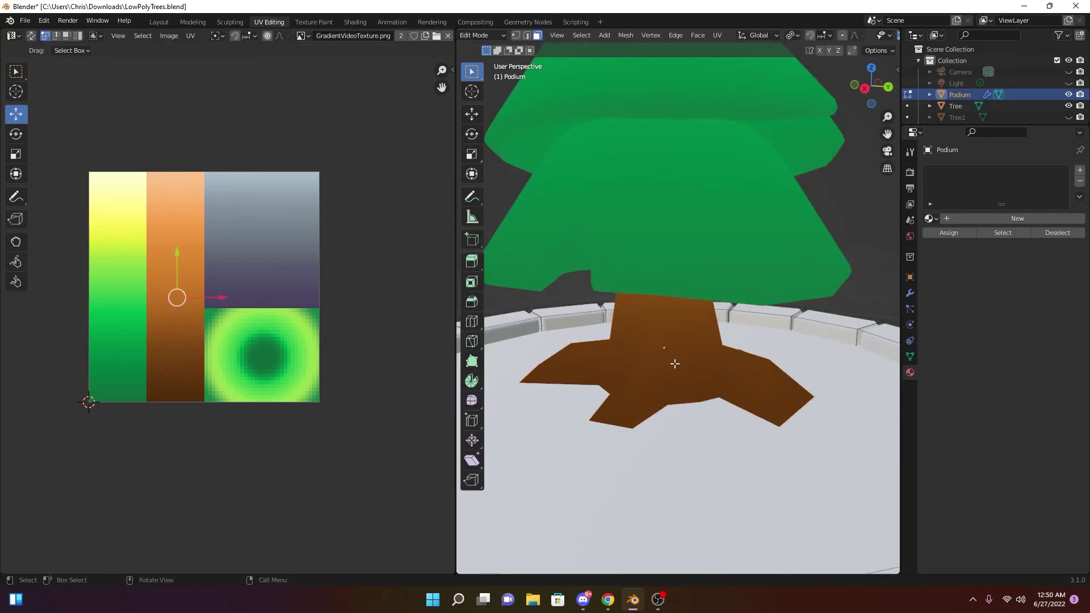
{"action": "key", "text": "ctrl+Page_Up"}
{"action": "key", "text": "Tab"}
{"action": "middle_click_drag", "start_coordinate": [683, 370], "coordinate": [648, 392]}
{"action": "left_click", "coordinate": [641, 390]}
{"action": "left_click", "coordinate": [622, 390], "text": "shift"}
{"action": "left_click", "coordinate": [625, 368], "text": "shift"}
{"action": "left_click", "coordinate": [637, 367], "text": "shift"}
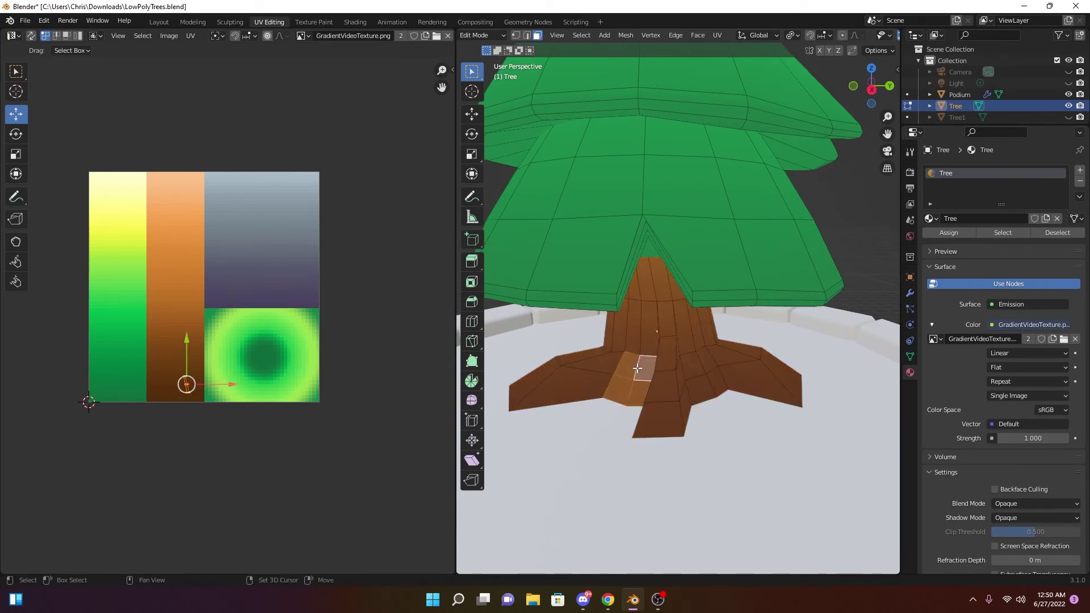
{"action": "key", "text": "g"}
{"action": "left_click", "coordinate": [182, 346]}
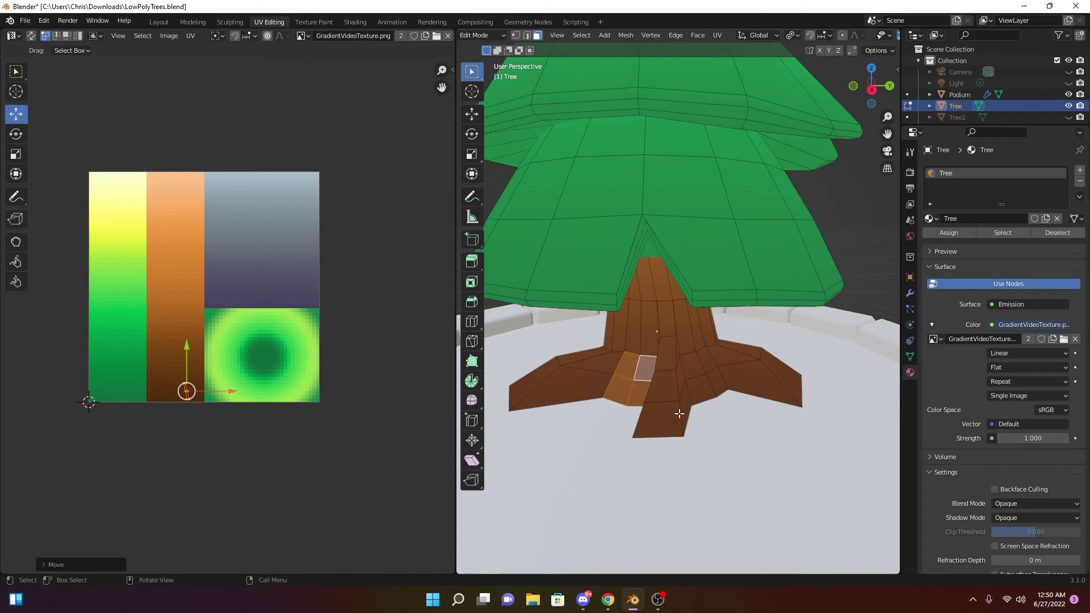
{"action": "key", "text": "Tab"}
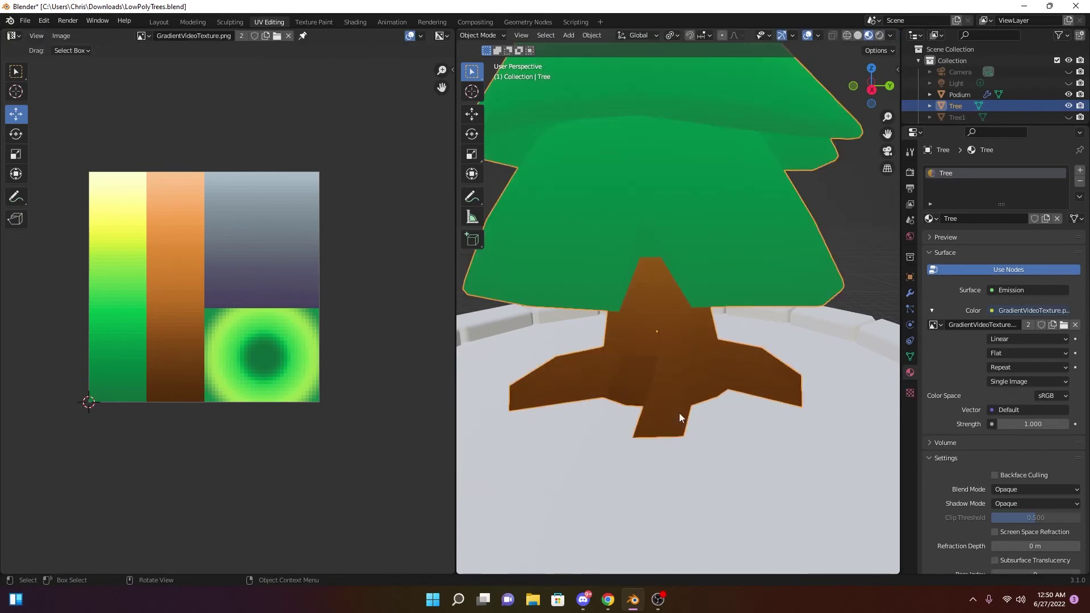
Switch to Rendered shading and lower the UVs of the two tall trunk faces above the recess toward darker brown
{"action": "left_click", "coordinate": [878, 37]}
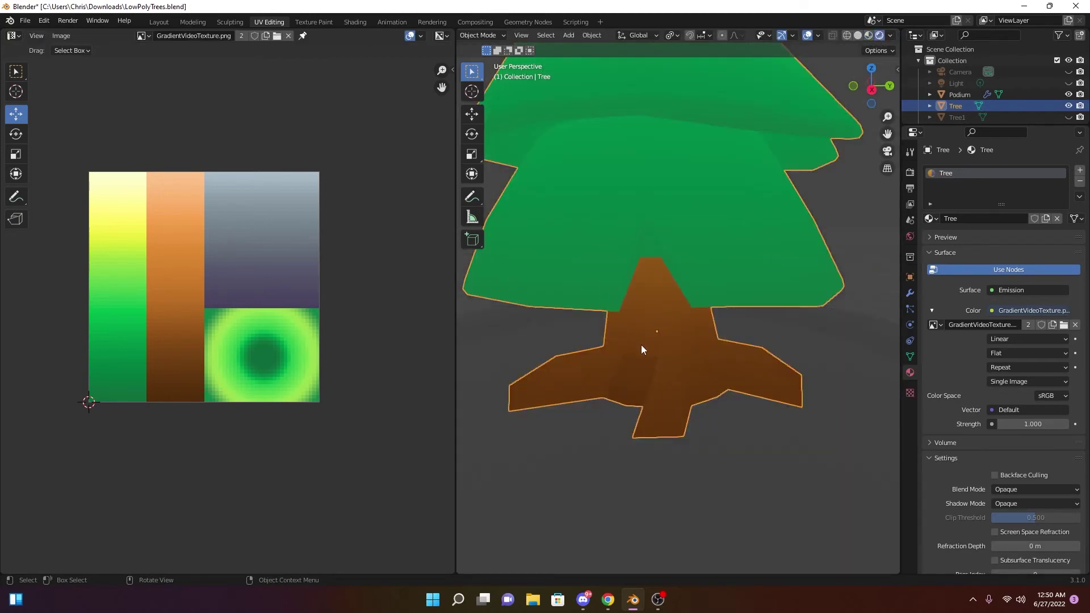
{"action": "key", "text": "Tab"}
{"action": "left_click", "coordinate": [648, 346]}
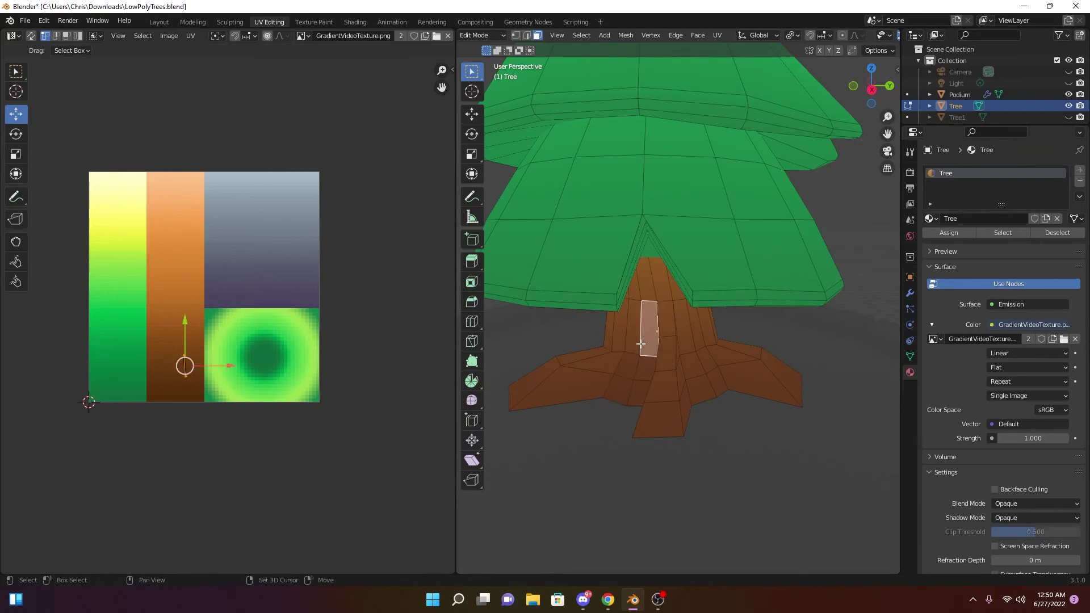
{"action": "left_click", "coordinate": [633, 335], "text": "shift"}
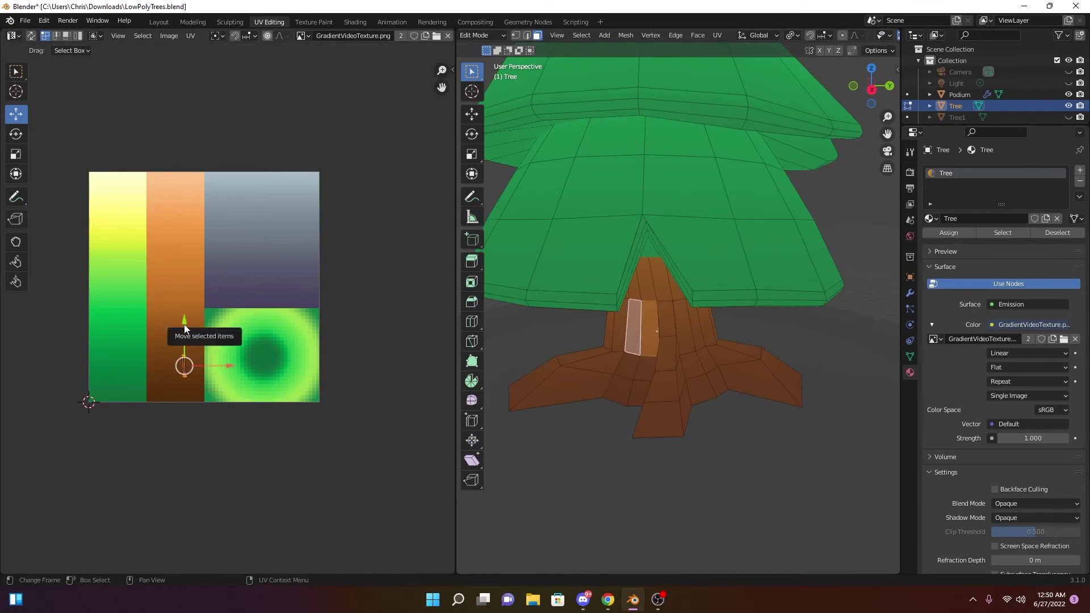
{"action": "left_click_drag", "start_coordinate": [185, 328], "coordinate": [185, 341]}
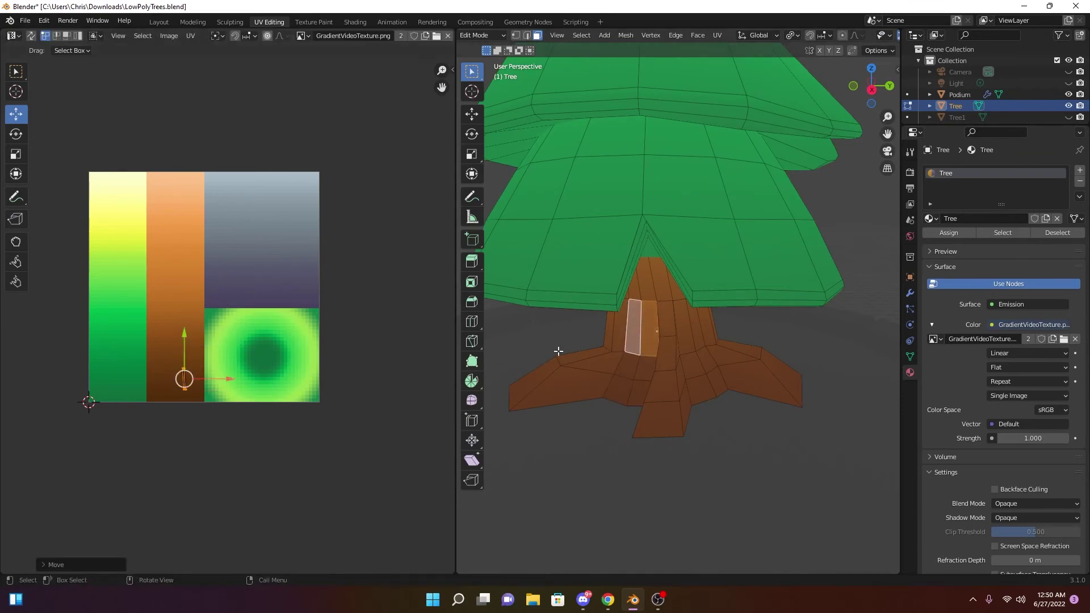
Select the six faces in the next root gap and along its neighboring roots, and shift their UVs on the brown gradient
{"action": "left_click", "coordinate": [652, 304]}
{"action": "middle_click_drag", "start_coordinate": [661, 306], "coordinate": [686, 360]}
{"action": "left_click", "coordinate": [677, 390]}
{"action": "left_click", "coordinate": [701, 388], "text": "shift"}
{"action": "left_click", "coordinate": [727, 373], "text": "shift"}
{"action": "left_click", "coordinate": [720, 362], "text": "shift"}
{"action": "left_click", "coordinate": [686, 365], "text": "shift"}
{"action": "left_click", "coordinate": [650, 404], "text": "shift"}
{"action": "left_click_drag", "start_coordinate": [187, 338], "coordinate": [210, 315]}
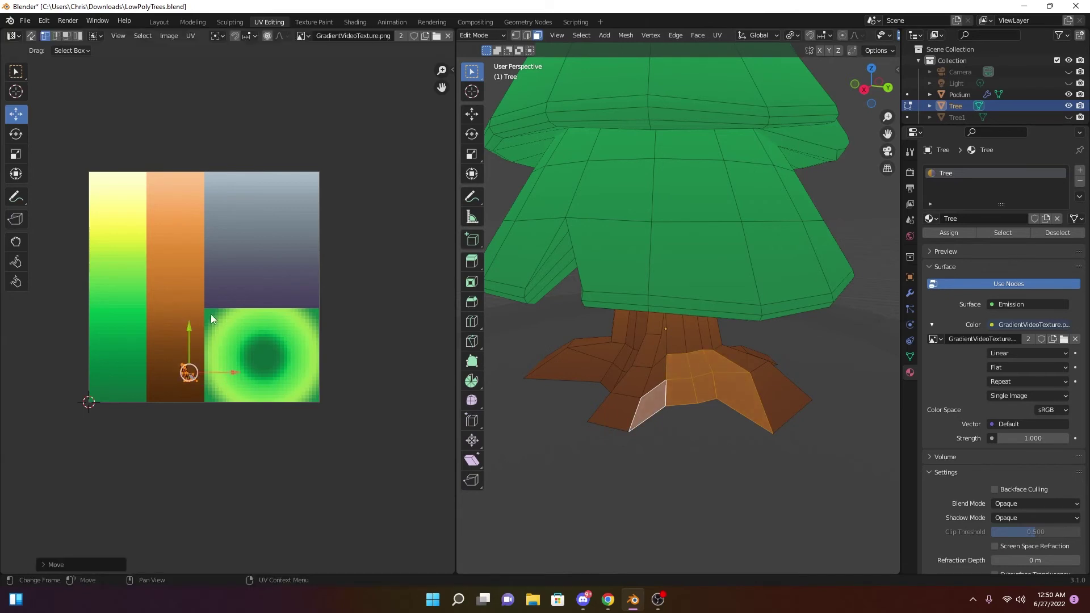
Hide the viewport overlays and move the root-gap UVs sideways and down to the dark end of the brown gradient
{"action": "scroll", "coordinate": [879, 37], "scroll_direction": "down", "scroll_amount": 3}
{"action": "left_click", "coordinate": [857, 38]}
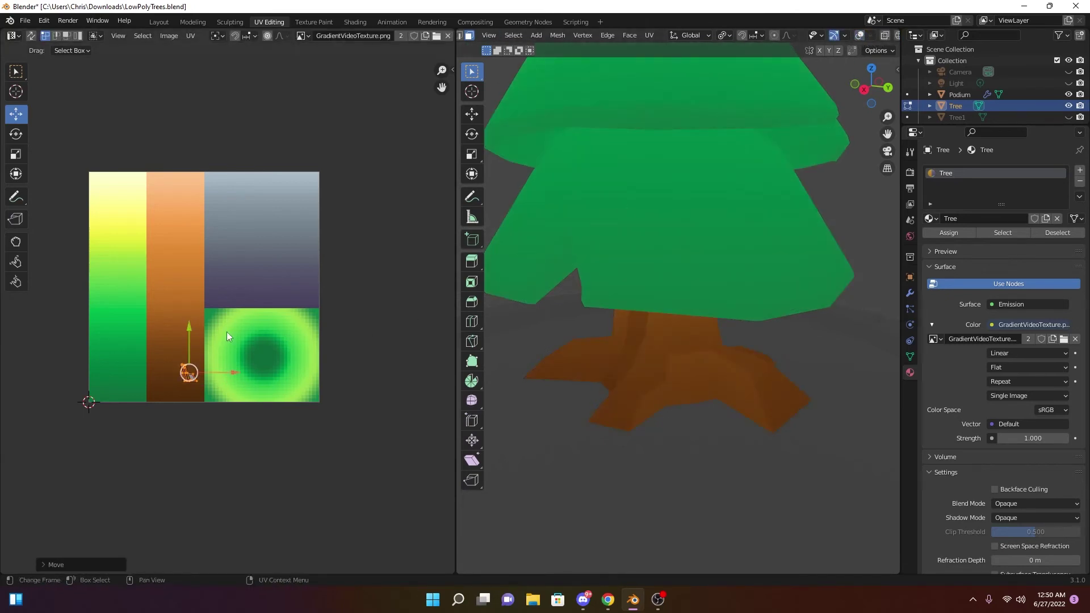
{"action": "left_click_drag", "start_coordinate": [190, 326], "coordinate": [187, 346]}
{"action": "middle_click_drag", "start_coordinate": [615, 340], "coordinate": [663, 372]}
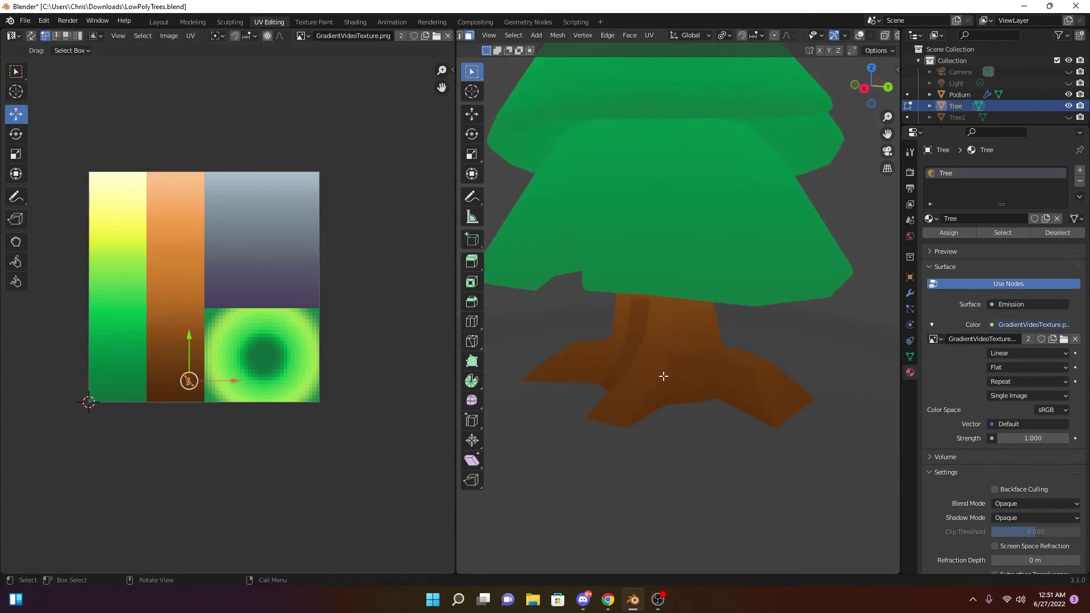
{"action": "mouse_move", "coordinate": [224, 381]}
{"action": "left_mouse_down"}
{"action": "mouse_move", "coordinate": [186, 381]}
{"action": "mouse_move", "coordinate": [207, 383]}
{"action": "left_mouse_up"}
{"action": "left_click_drag", "start_coordinate": [164, 344], "coordinate": [162, 349]}
Raise the UVs of the two overly dark tall trunk faces slightly so they blend with the surrounding bark
{"action": "middle_click_drag", "start_coordinate": [596, 341], "coordinate": [651, 331]}
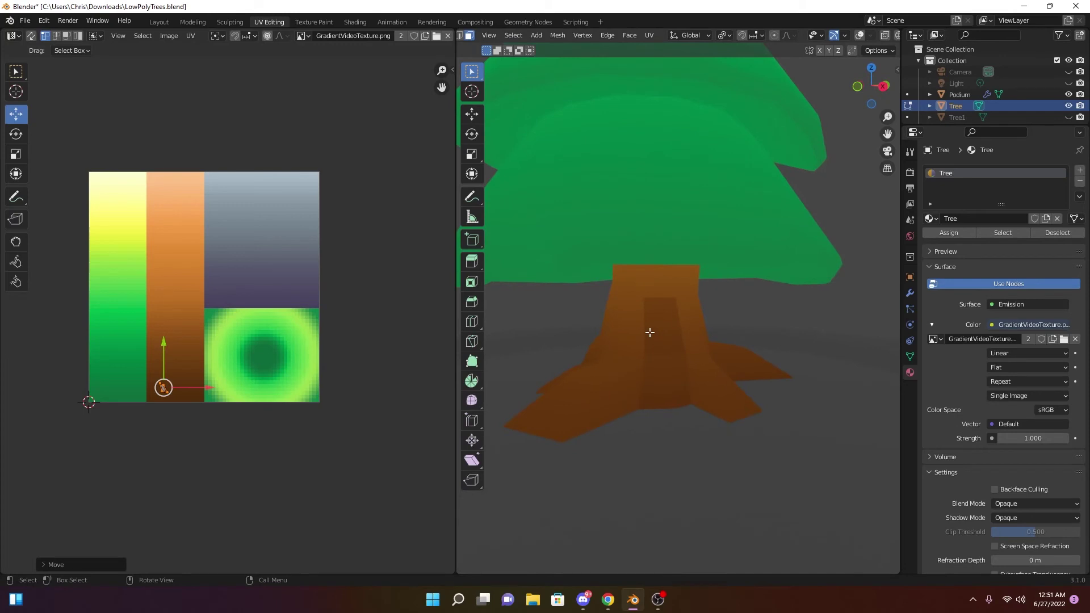
{"action": "key", "text": "g"}
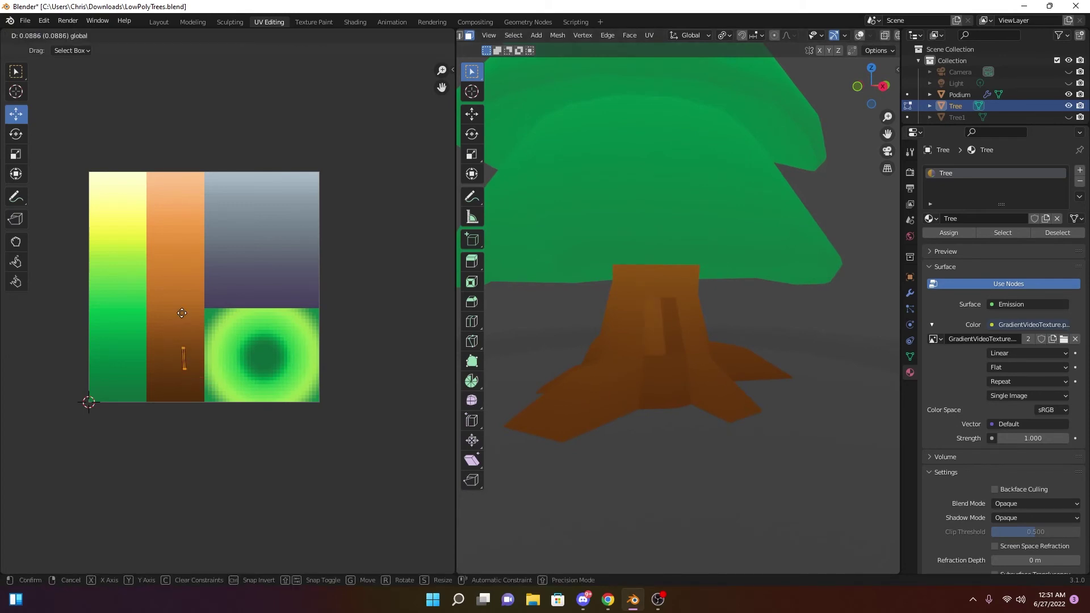
{"action": "left_click", "coordinate": [181, 332]}
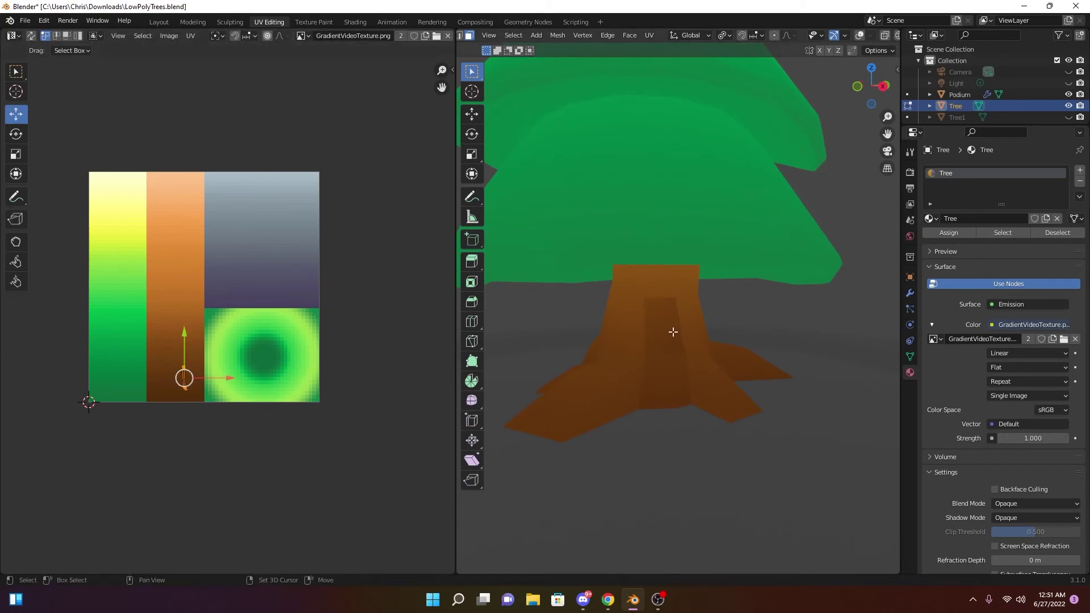
{"action": "key", "text": "g"}
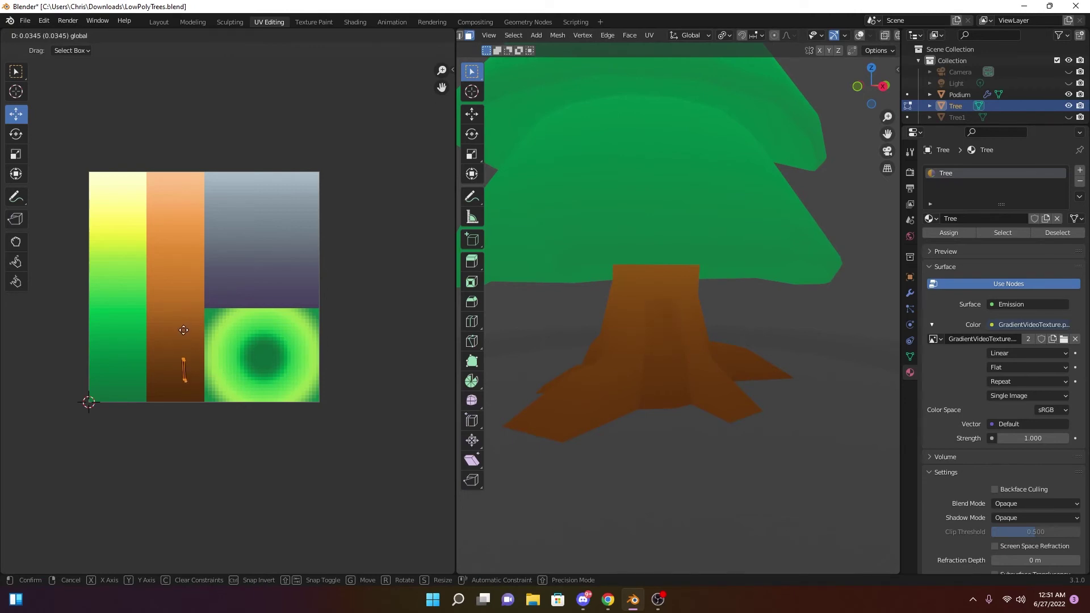
{"action": "left_click", "coordinate": [183, 330]}
{"action": "scroll", "coordinate": [791, 359], "scroll_direction": "down", "scroll_amount": 6}
{"action": "middle_click_drag", "start_coordinate": [762, 365], "coordinate": [653, 368]}
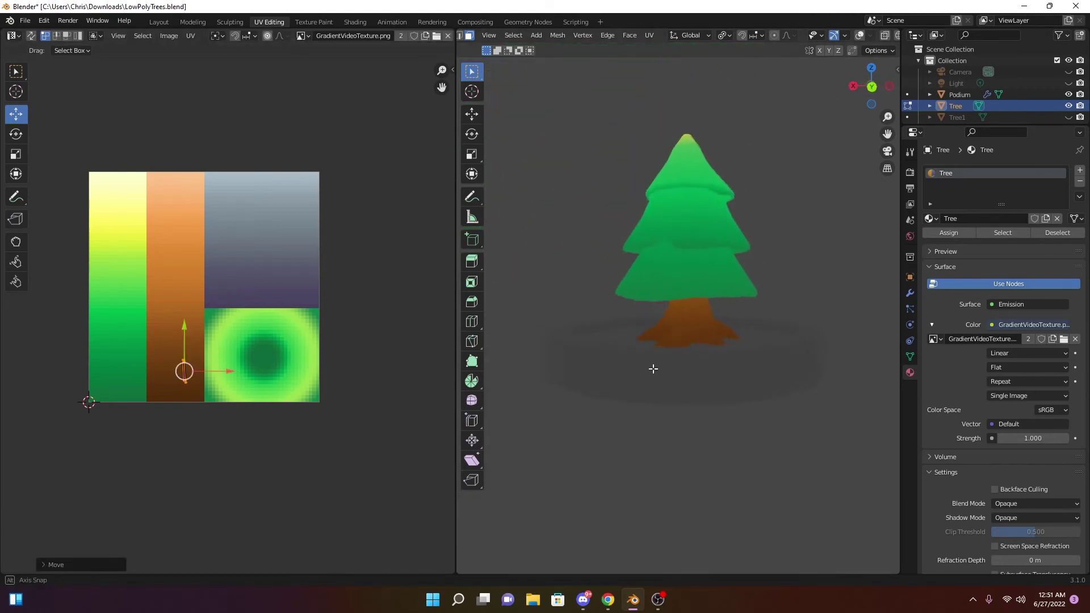
Try to shift the UVs of the faces in another root gap sideways within the brown gradient
{"action": "scroll", "coordinate": [679, 348], "scroll_direction": "up", "scroll_amount": 4}
{"action": "middle_click_drag", "start_coordinate": [781, 355], "coordinate": [724, 401]}
{"action": "left_click", "coordinate": [859, 35]}
{"action": "left_click", "coordinate": [662, 389]}
{"action": "left_click", "coordinate": [704, 382], "text": "shift"}
{"action": "left_click", "coordinate": [710, 386], "text": "shift"}
{"action": "scroll", "coordinate": [179, 366], "scroll_direction": "up", "scroll_amount": 4}
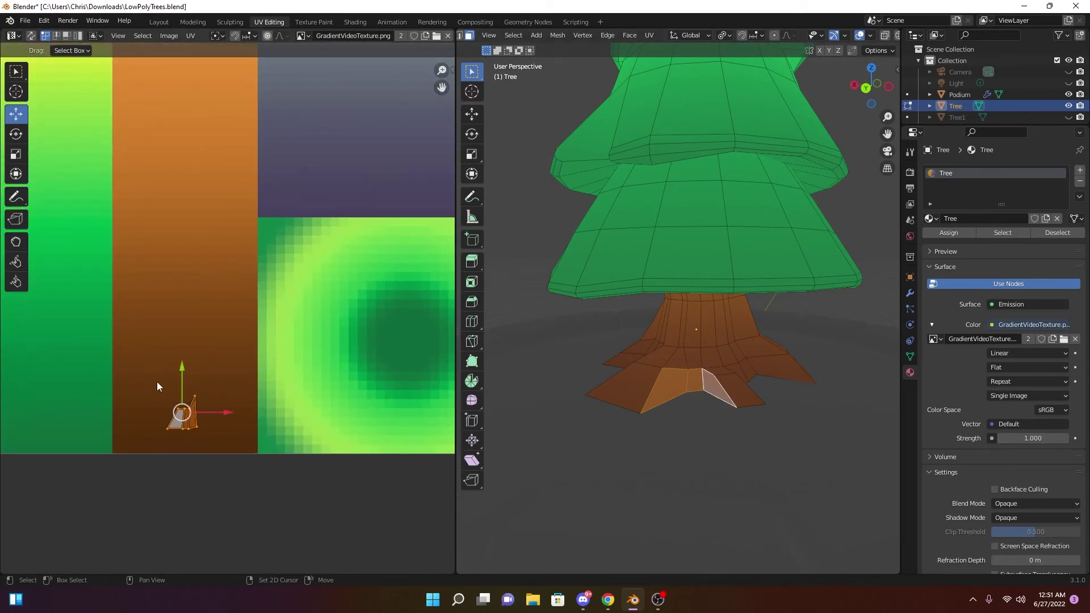
{"action": "left_click_drag", "start_coordinate": [225, 413], "coordinate": [266, 428]}
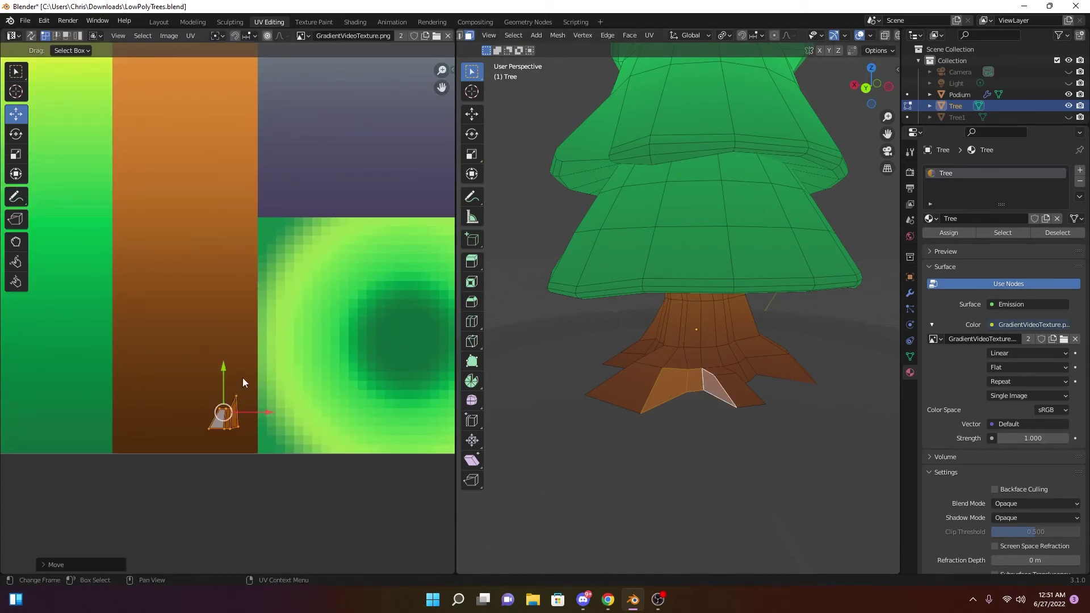
{"action": "left_click", "coordinate": [861, 36]}
{"action": "middle_click_drag", "start_coordinate": [710, 307], "coordinate": [662, 389]}
{"action": "key", "text": "ctrl+z"}
Show the overlays in Edit Mode, select the row of faces between two roots, and move their UVs down and sideways into the darkest brown
{"action": "key", "text": "Tab"}
{"action": "left_click", "coordinate": [807, 36]}
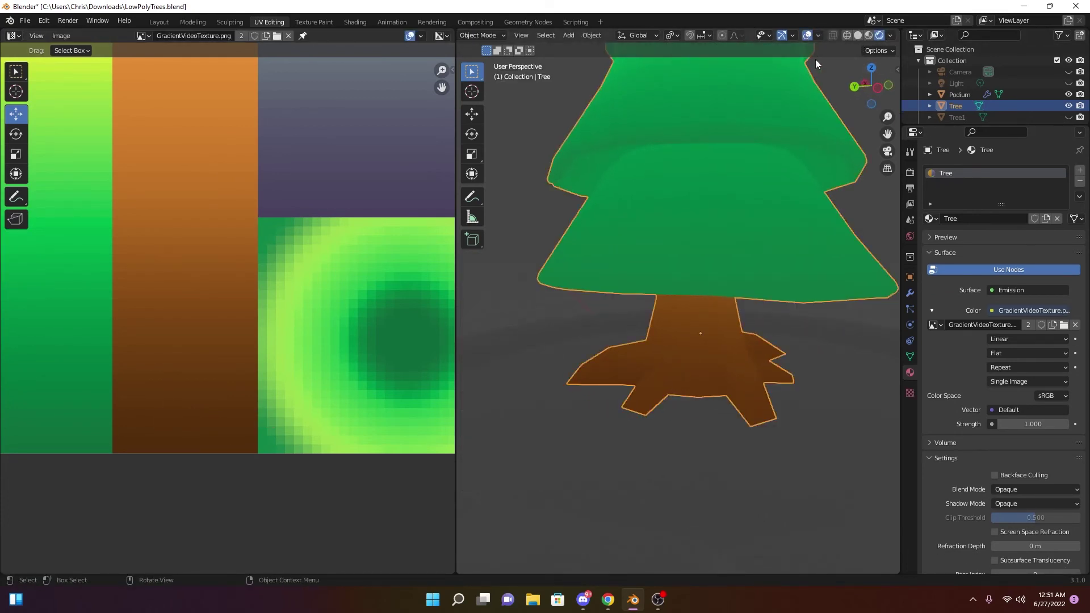
{"action": "key", "text": "Tab"}
{"action": "left_click", "coordinate": [703, 377], "text": "ctrl"}
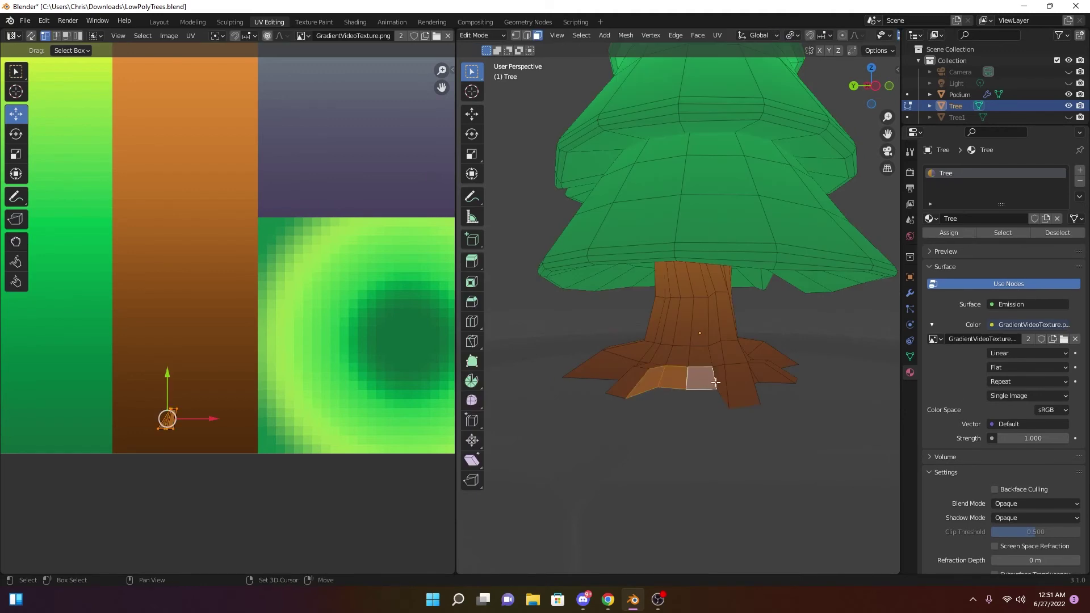
{"action": "left_click", "coordinate": [725, 384], "text": "ctrl"}
{"action": "left_click_drag", "start_coordinate": [157, 378], "coordinate": [158, 395]}
{"action": "left_click_drag", "start_coordinate": [204, 433], "coordinate": [261, 433]}
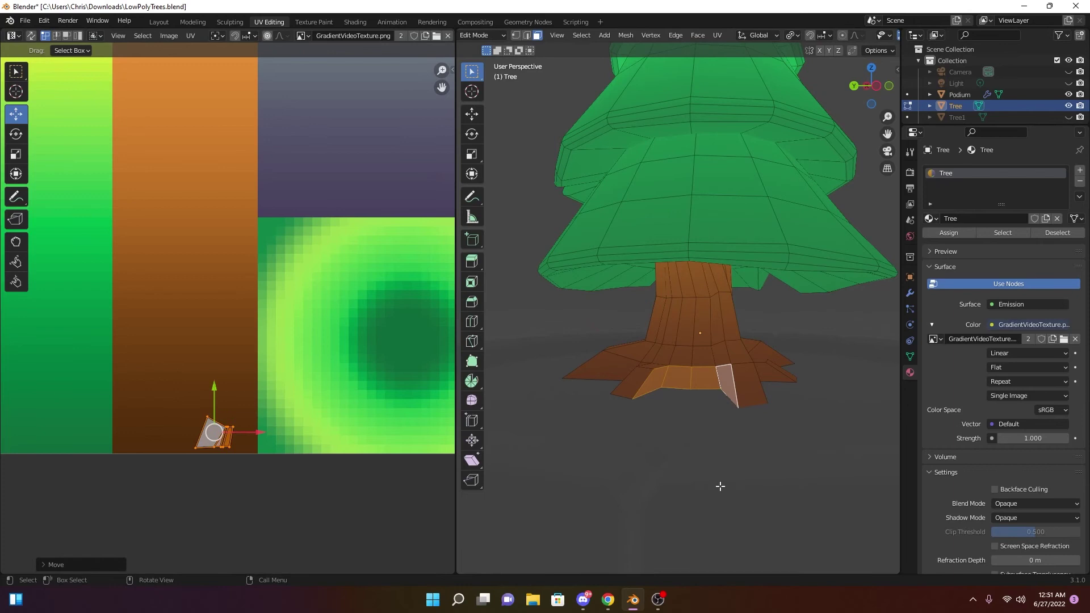
Select the lower faces in the remaining root gaps around the trunk and lower their UVs slightly on the brown gradient
{"action": "left_click", "coordinate": [750, 457]}
{"action": "middle_click_drag", "start_coordinate": [750, 457], "coordinate": [697, 452]}
{"action": "left_click", "coordinate": [659, 386]}
{"action": "left_click", "coordinate": [689, 378], "text": "ctrl"}
{"action": "left_click", "coordinate": [718, 385], "text": "ctrl"}
{"action": "middle_click_drag", "start_coordinate": [718, 385], "coordinate": [656, 409]}
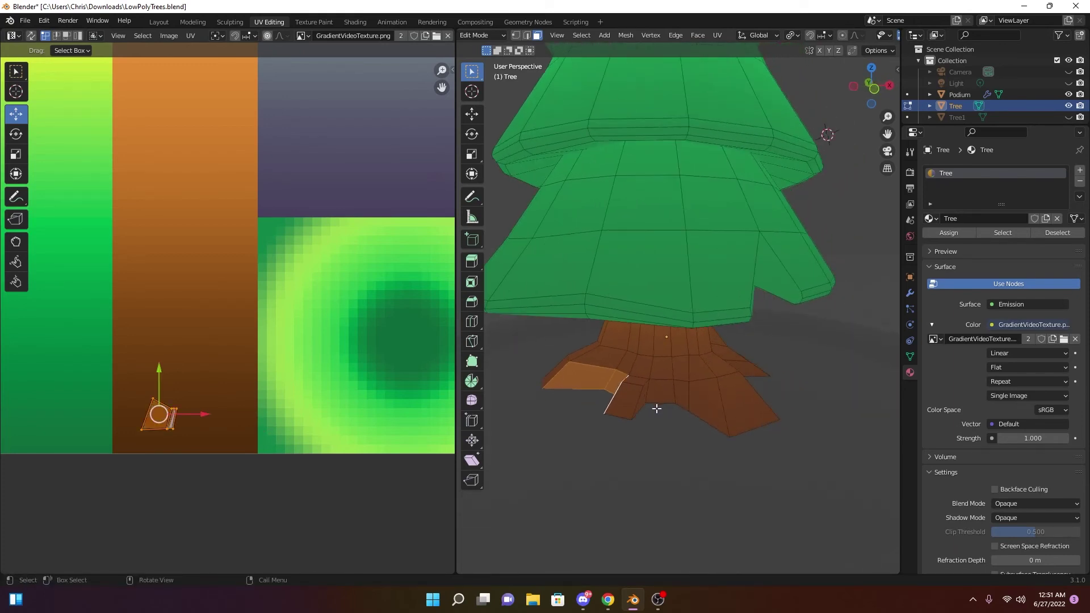
{"action": "left_click", "coordinate": [644, 400], "text": "shift"}
{"action": "left_click", "coordinate": [680, 394], "text": "shift"}
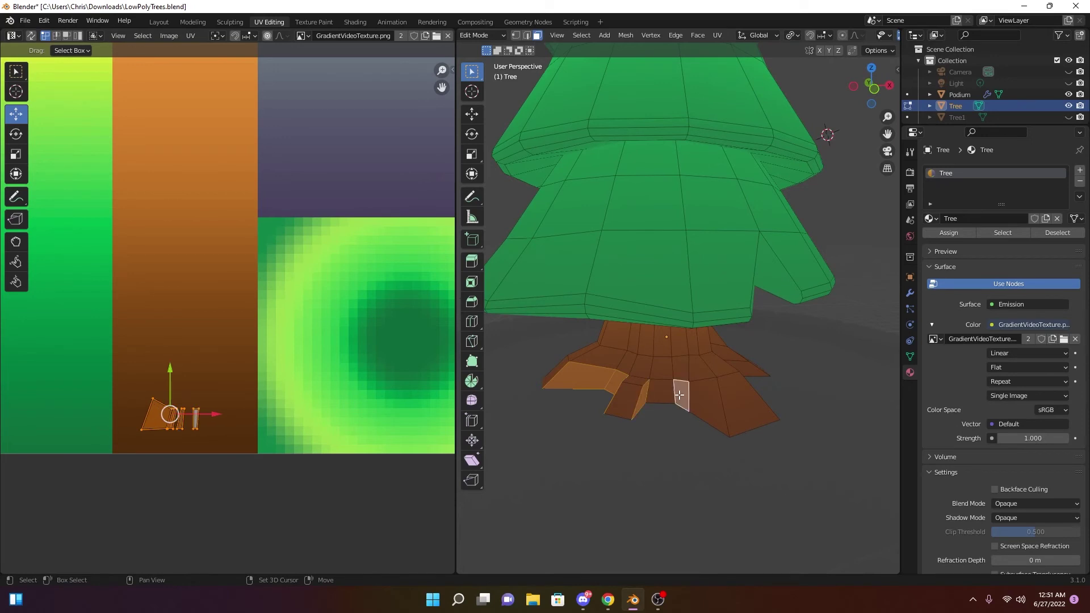
{"action": "left_click", "coordinate": [699, 398], "text": "shift"}
{"action": "middle_click_drag", "start_coordinate": [699, 399], "coordinate": [628, 392]}
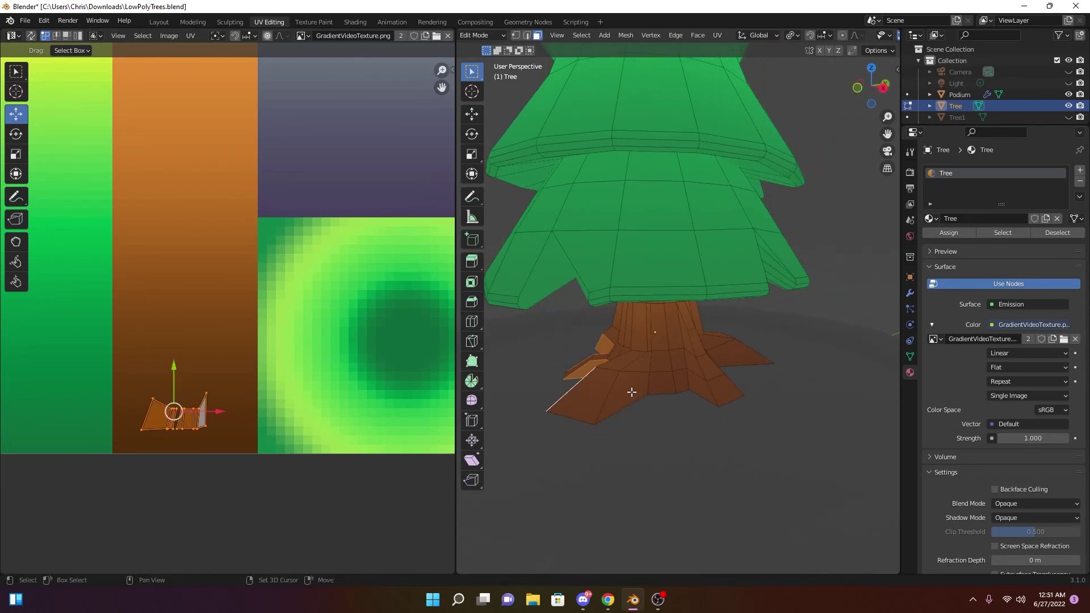
{"action": "left_click", "coordinate": [628, 392], "text": "shift"}
{"action": "left_click", "coordinate": [660, 383], "text": "shift"}
{"action": "left_click", "coordinate": [682, 384], "text": "shift"}
{"action": "left_click", "coordinate": [696, 385], "text": "shift"}
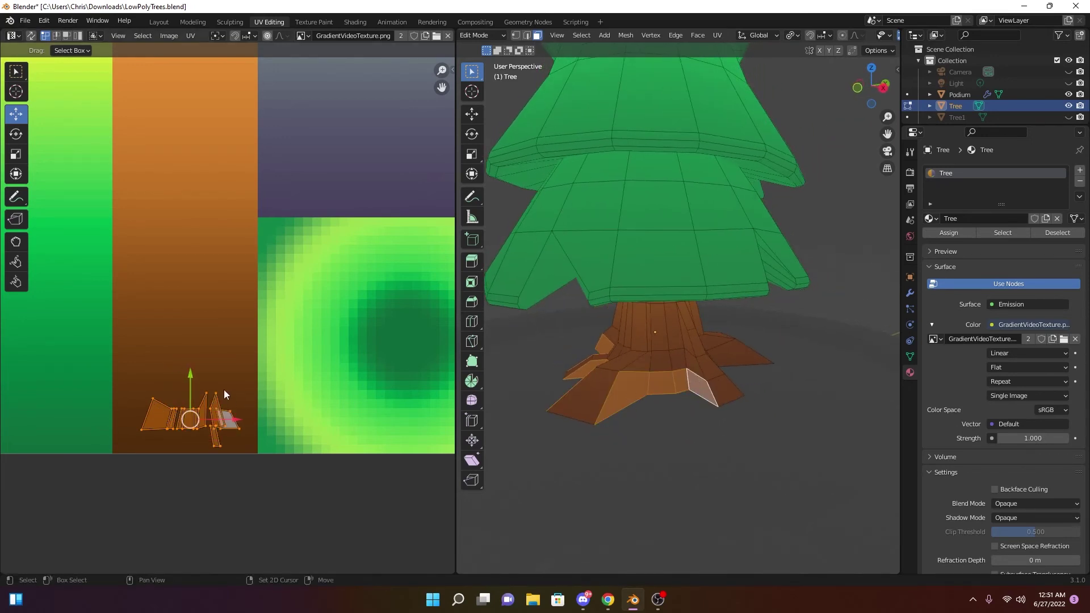
{"action": "left_click_drag", "start_coordinate": [191, 374], "coordinate": [190, 381]}
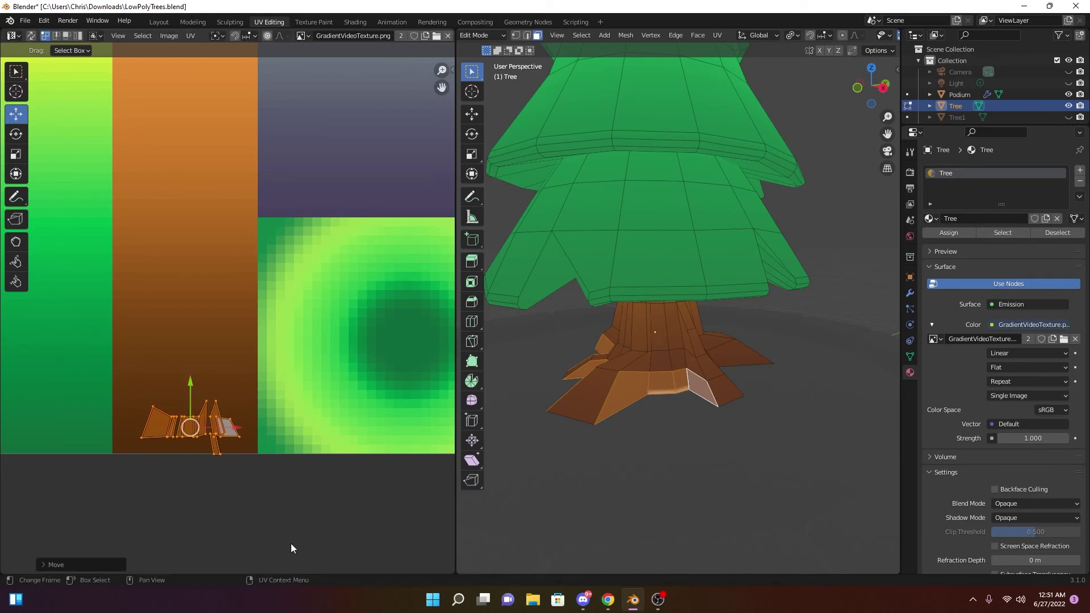
Flatten the selected root-gap UVs vertically, hide the viewport overlays, and reposition the UVs within the dark brown area
{"action": "key", "text": "s"}
{"action": "key", "text": "y"}
{"action": "left_click", "coordinate": [270, 491]}
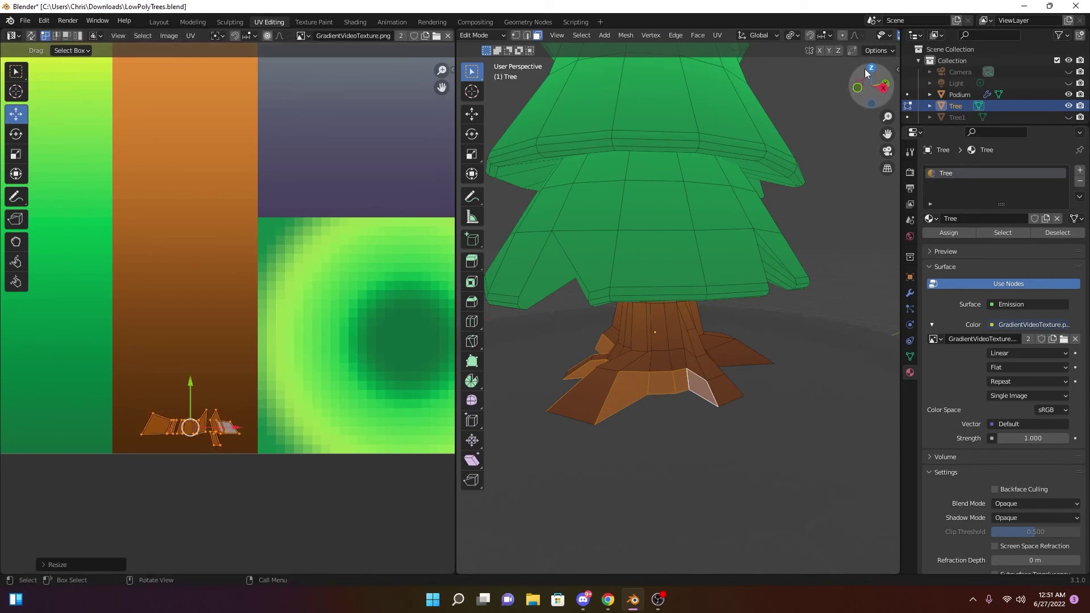
{"action": "scroll", "coordinate": [854, 35], "scroll_direction": "down", "scroll_amount": 4}
{"action": "left_click", "coordinate": [837, 35]}
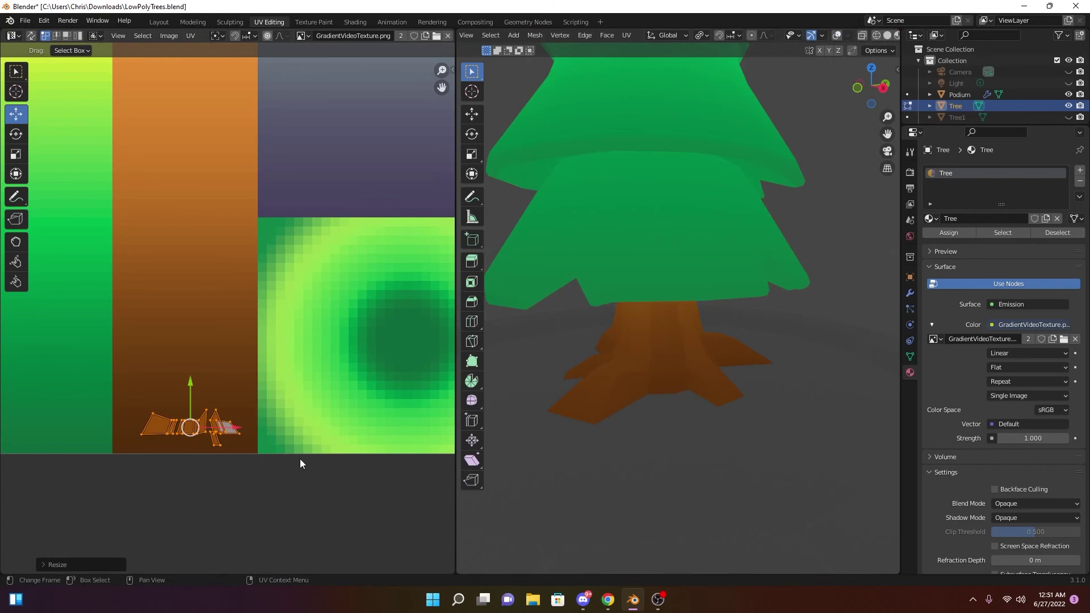
{"action": "left_click_drag", "start_coordinate": [200, 420], "coordinate": [224, 436]}
Leave Edit Mode and compare the trunk's coloring from around the tree in Material Preview and Rendered shading
{"action": "scroll", "coordinate": [751, 368], "scroll_direction": "down", "scroll_amount": 4}
{"action": "mouse_move", "coordinate": [752, 367]}
{"action": "middle_mouse_down"}
{"action": "mouse_move", "coordinate": [812, 377]}
{"action": "mouse_move", "coordinate": [736, 354]}
{"action": "middle_mouse_up"}
{"action": "scroll", "coordinate": [735, 355], "scroll_direction": "up", "scroll_amount": 4}
{"action": "key", "text": "Tab"}
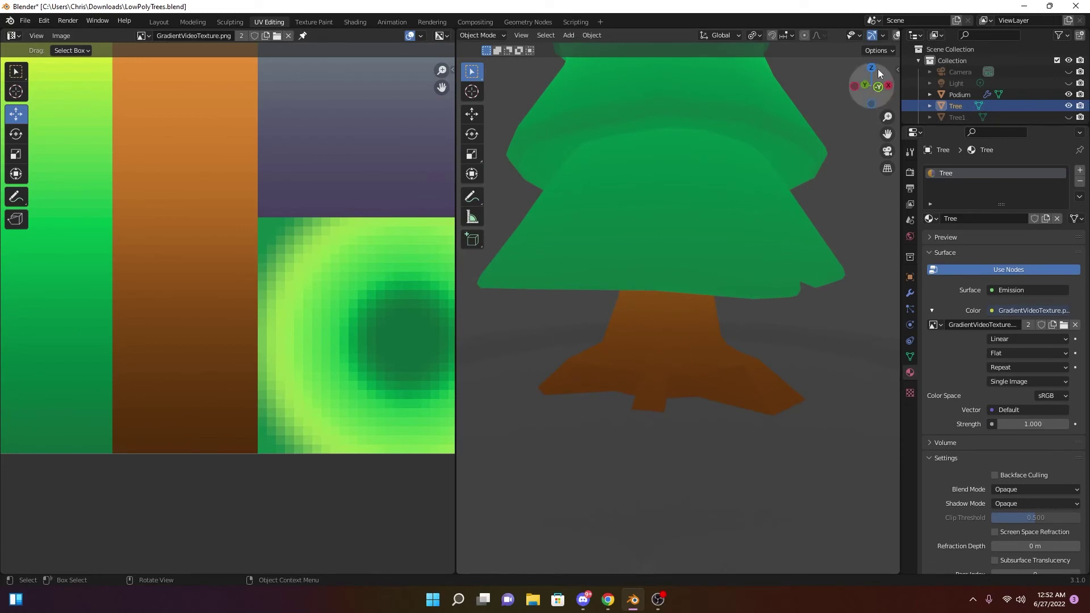
{"action": "scroll", "coordinate": [866, 37], "scroll_direction": "down", "scroll_amount": 3}
{"action": "left_click", "coordinate": [867, 35]}
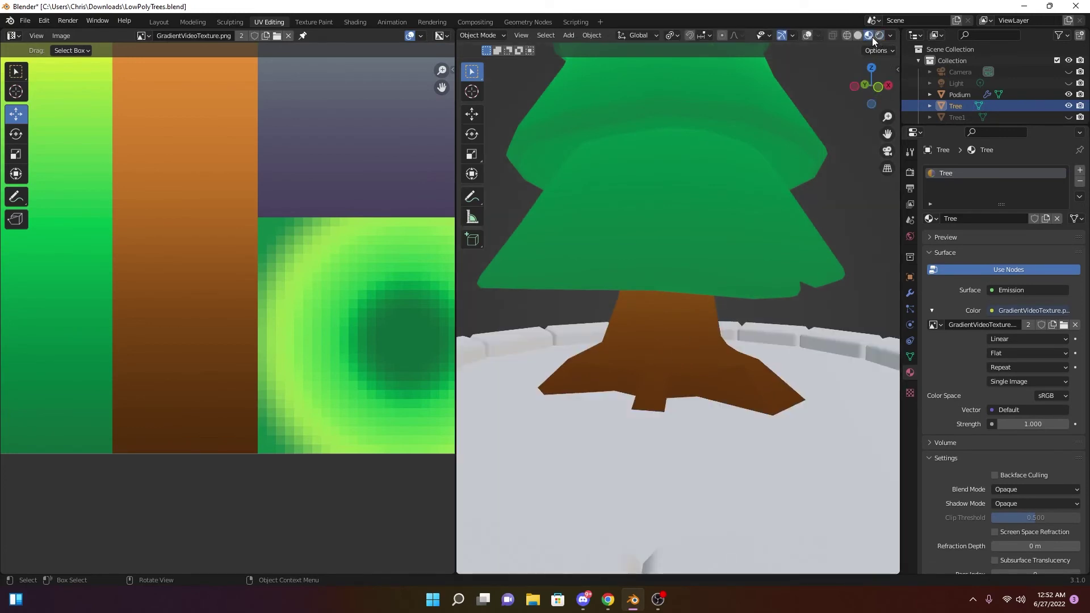
{"action": "left_click", "coordinate": [879, 36]}
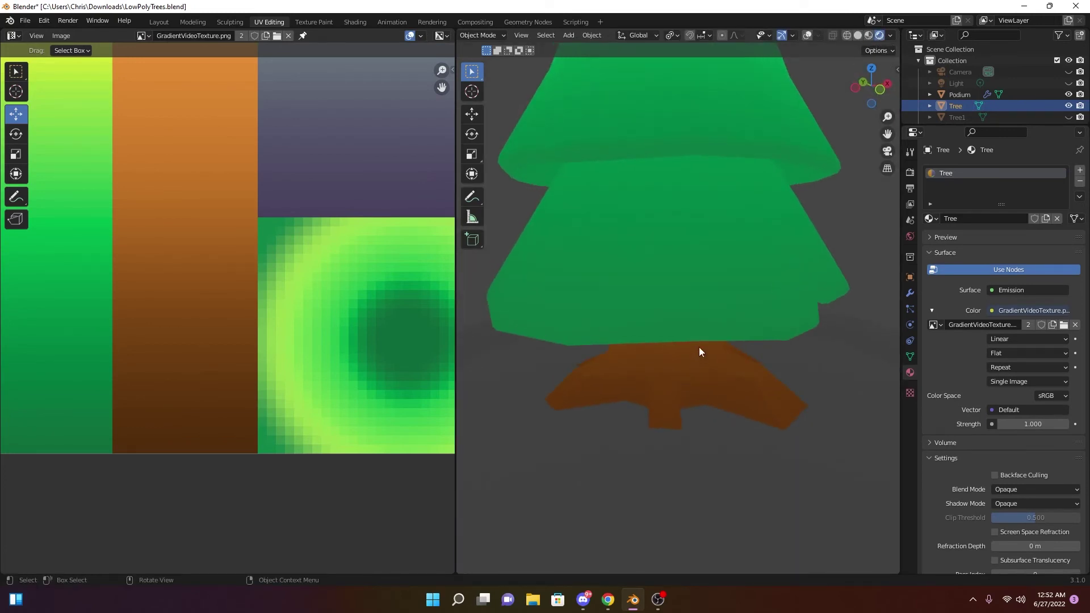
Compare the trunk's coloring in Rendered, Solid and Material Preview shading, from a distance and up close
{"action": "left_click", "coordinate": [693, 375]}
{"action": "scroll", "coordinate": [742, 339], "scroll_direction": "down", "scroll_amount": 5}
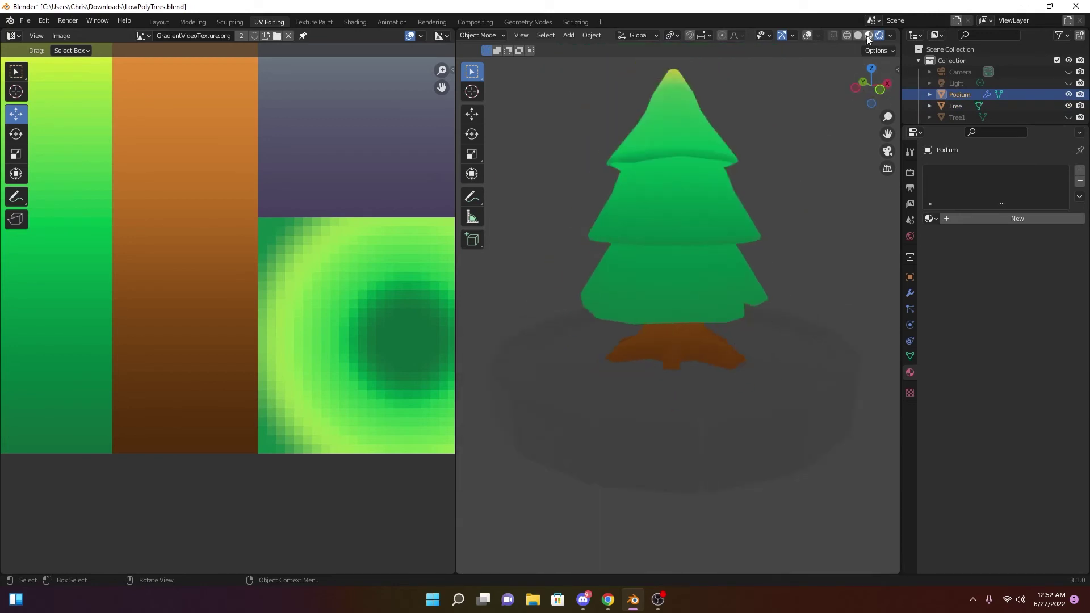
{"action": "left_click", "coordinate": [867, 36]}
{"action": "left_click", "coordinate": [857, 35]}
{"action": "left_click", "coordinate": [868, 36]}
{"action": "scroll", "coordinate": [700, 342], "scroll_direction": "up", "scroll_amount": 4}
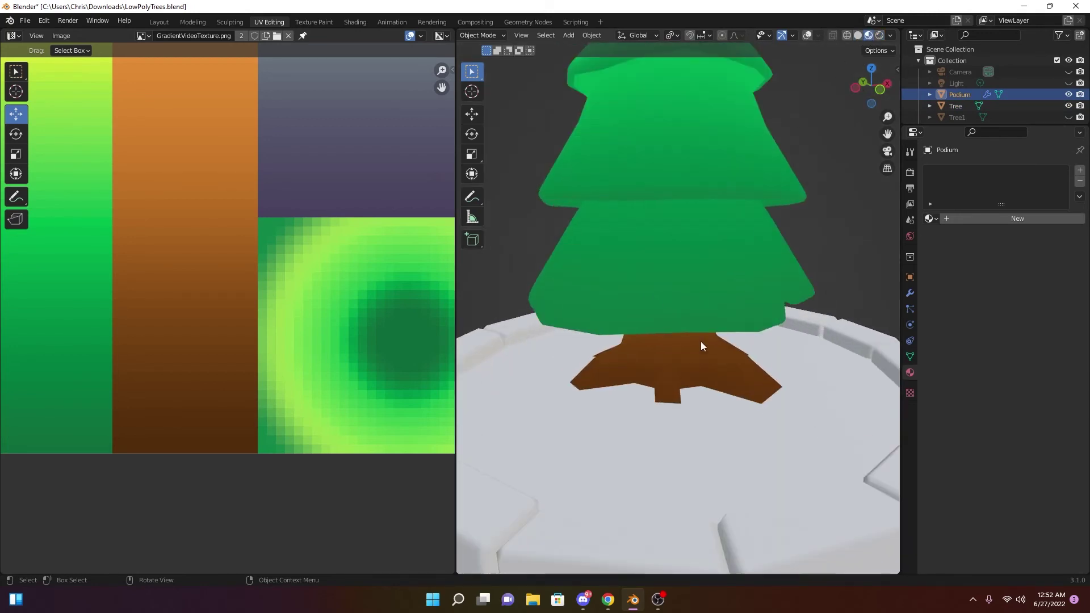
{"action": "left_click", "coordinate": [878, 36]}
{"action": "scroll", "coordinate": [741, 290], "scroll_direction": "up", "scroll_amount": 2}
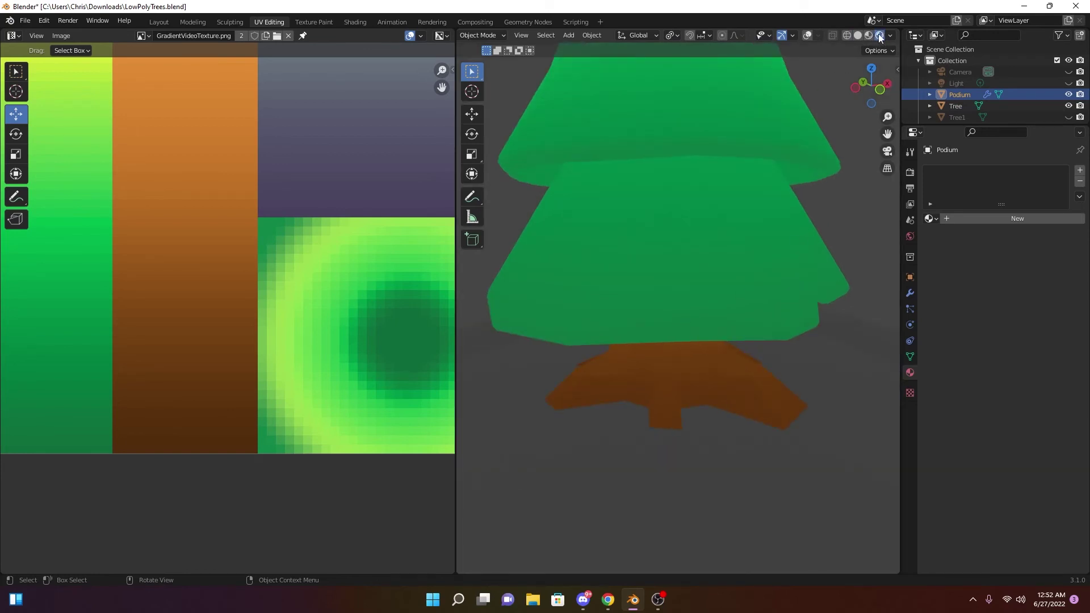
Enter Edit Mode on the podium, show the viewport overlays and clear its face selection
{"action": "key", "text": "Tab"}
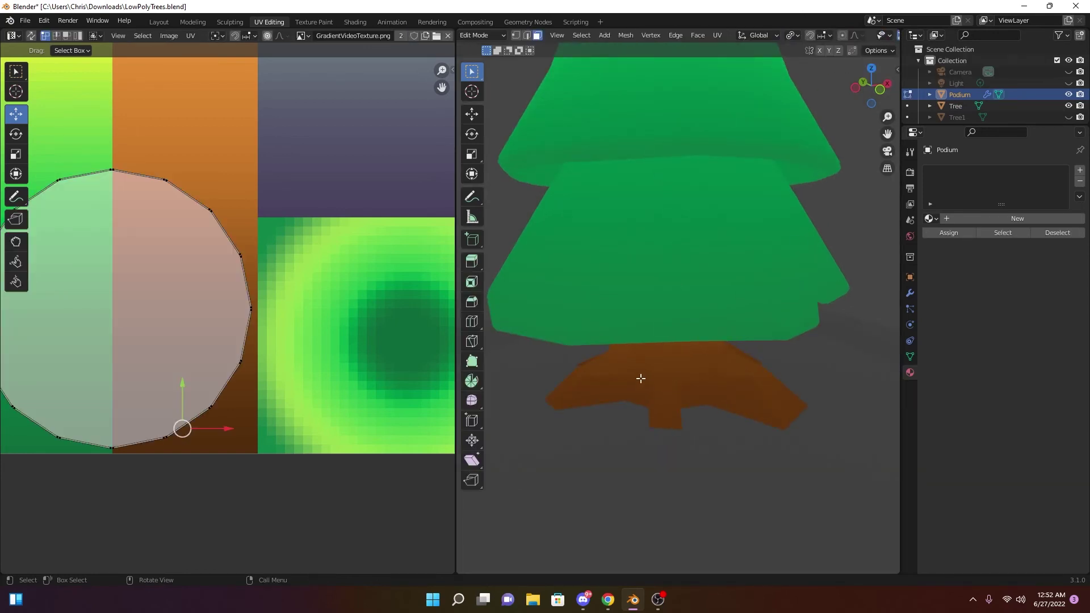
{"action": "scroll", "coordinate": [848, 35], "scroll_direction": "down", "scroll_amount": 2}
{"action": "left_click", "coordinate": [882, 35]}
{"action": "middle_click_drag", "start_coordinate": [579, 369], "coordinate": [634, 384]}
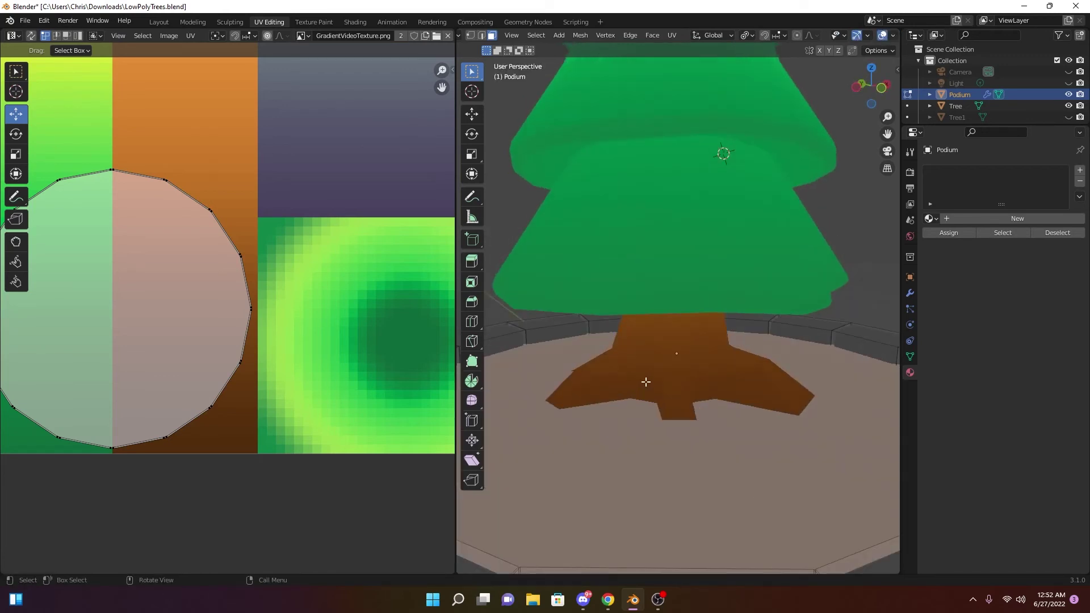
{"action": "left_click", "coordinate": [660, 371]}
{"action": "key", "text": "a"}
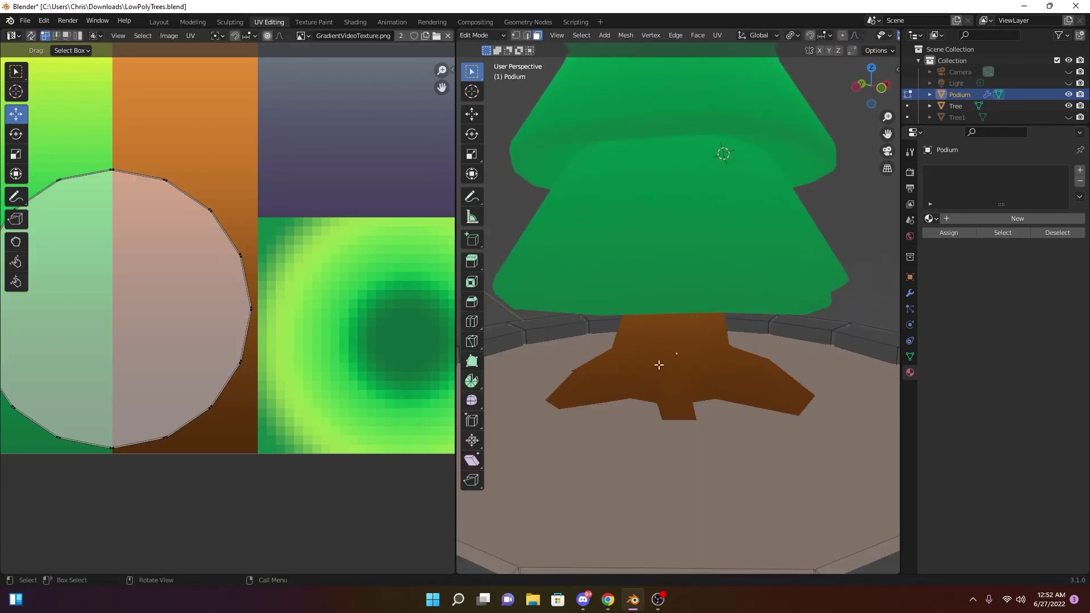
{"action": "left_click", "coordinate": [678, 264]}
{"action": "scroll", "coordinate": [856, 56], "scroll_direction": "down", "scroll_amount": 4}
{"action": "scroll", "coordinate": [856, 39], "scroll_direction": "down", "scroll_amount": 4}
{"action": "scroll", "coordinate": [729, 348], "scroll_direction": "up", "scroll_amount": 4}
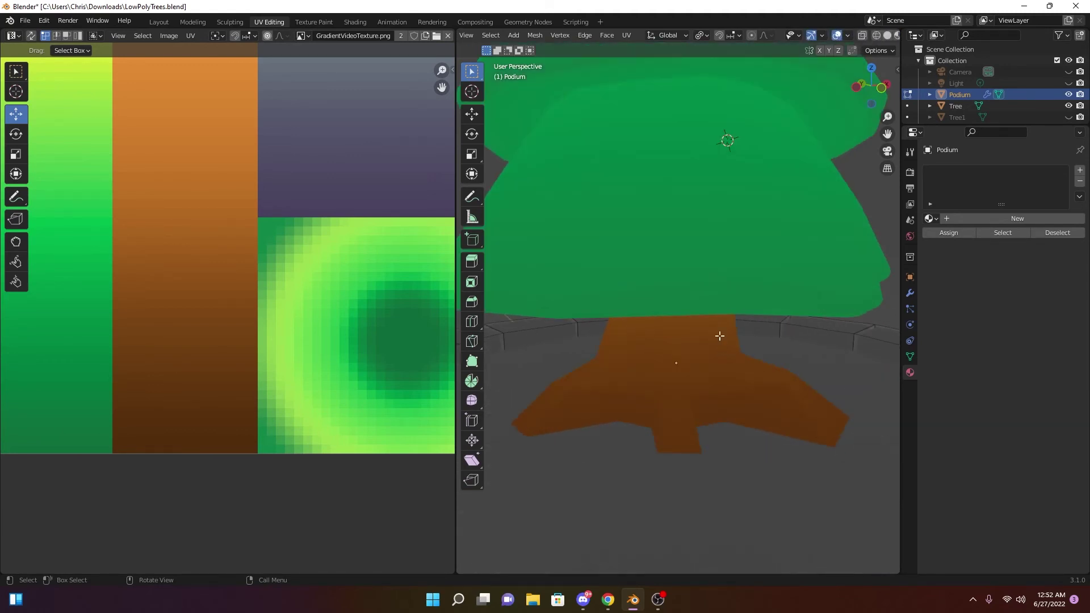
{"action": "scroll", "coordinate": [811, 104], "scroll_direction": "down", "scroll_amount": 3}
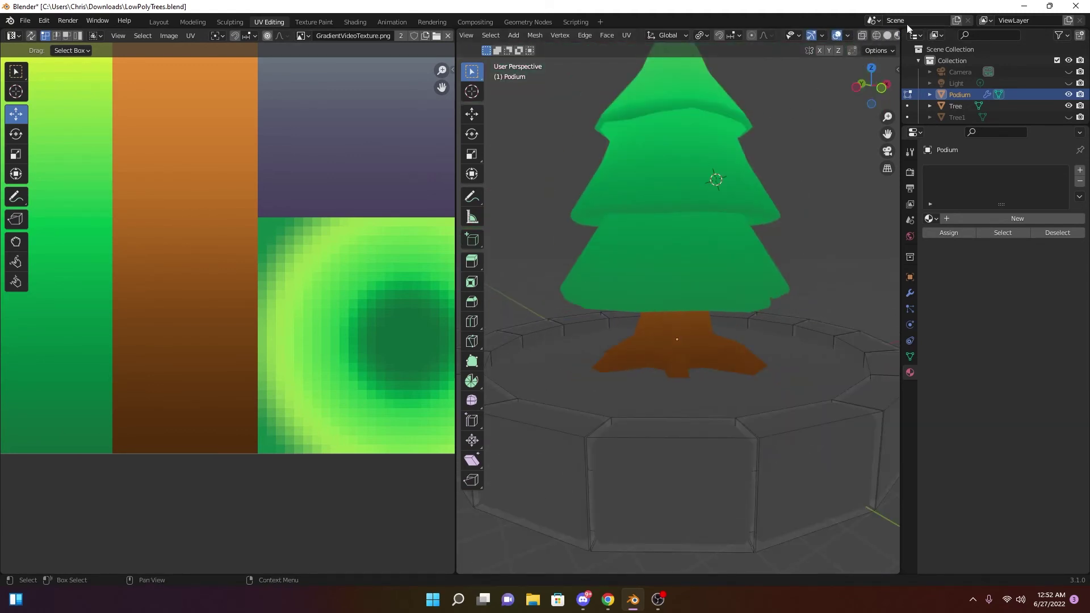
Set the viewport to Material Preview shading and transfer Edit Mode from the podium to the tree
{"action": "scroll", "coordinate": [885, 36], "scroll_direction": "down", "scroll_amount": 2}
{"action": "left_click", "coordinate": [868, 35]}
{"action": "scroll", "coordinate": [704, 241], "scroll_direction": "down", "scroll_amount": 2}
{"action": "middle_click_drag", "start_coordinate": [704, 240], "coordinate": [701, 266]}
{"action": "scroll", "coordinate": [528, 35], "scroll_direction": "up", "scroll_amount": 3}
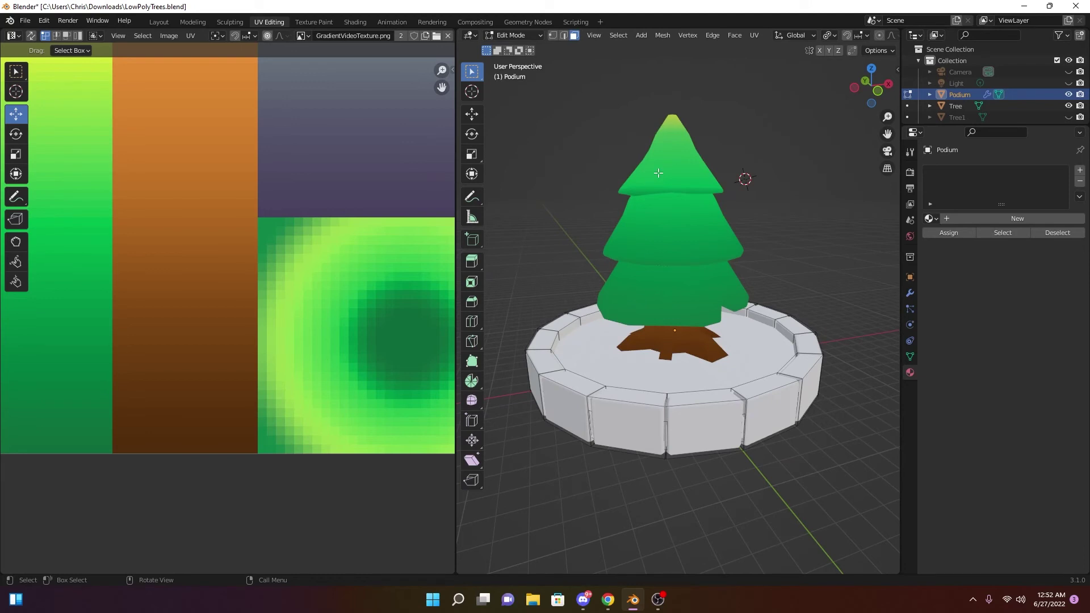
{"action": "scroll", "coordinate": [658, 172], "scroll_direction": "down", "scroll_amount": 3}
{"action": "left_click", "coordinate": [682, 244]}
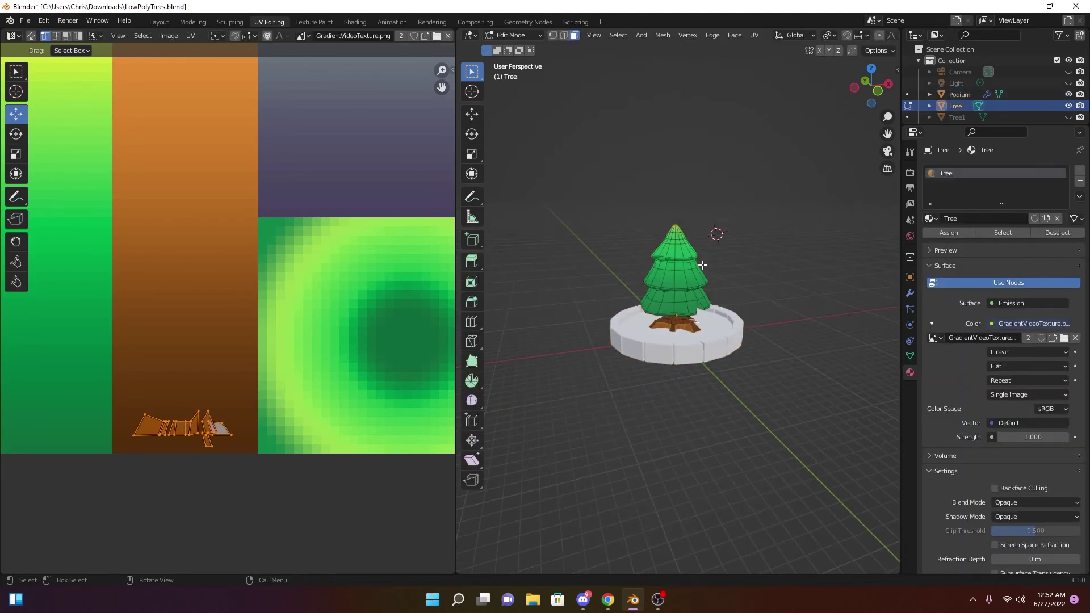
Select the two vertical strips of trunk faces flanking one root, from the root's base up to the trunk's top
{"action": "scroll", "coordinate": [703, 264], "scroll_direction": "up", "scroll_amount": 3}
{"action": "middle_click_drag", "start_coordinate": [698, 297], "coordinate": [677, 314]}
{"action": "scroll", "coordinate": [676, 307], "scroll_direction": "up", "scroll_amount": 6}
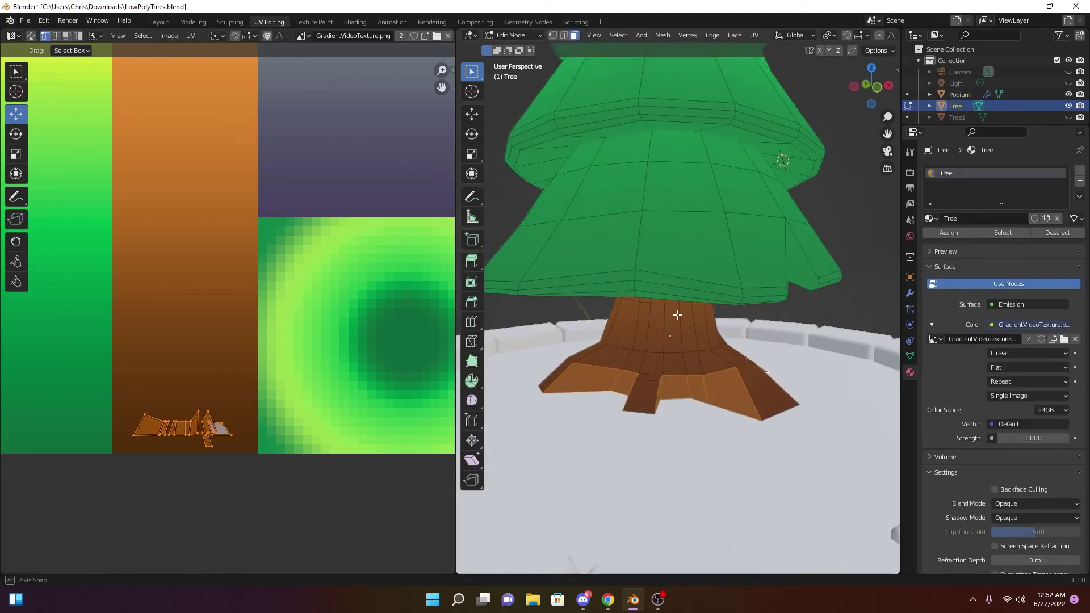
{"action": "left_click", "coordinate": [678, 370]}
{"action": "scroll", "coordinate": [680, 372], "scroll_direction": "up", "scroll_amount": 3}
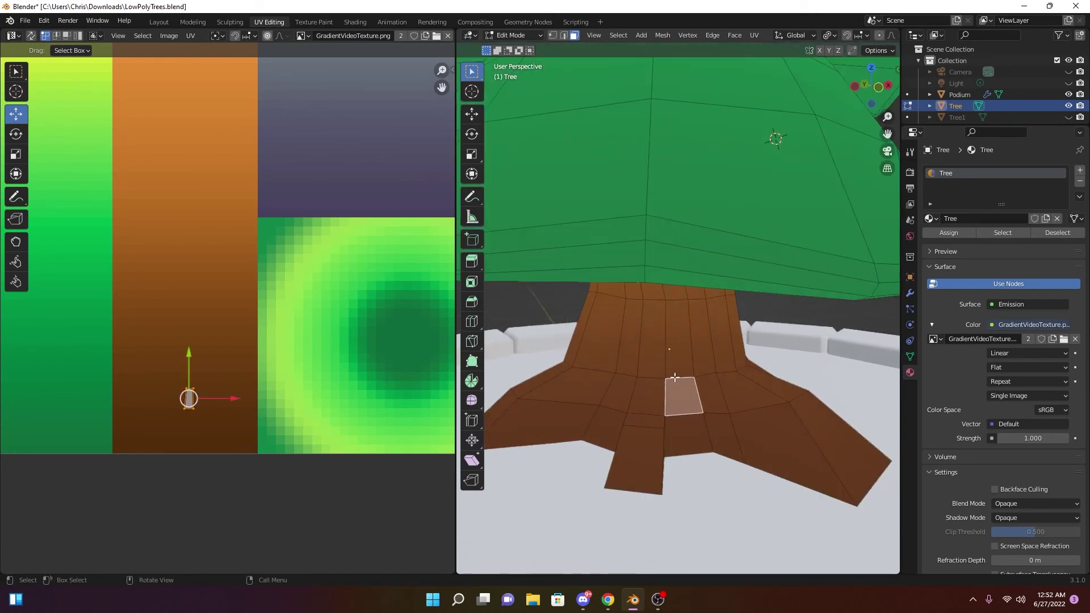
{"action": "left_click", "coordinate": [625, 391], "text": "shift"}
{"action": "left_click", "coordinate": [629, 354], "text": "shift"}
{"action": "left_click", "coordinate": [675, 353], "text": "shift"}
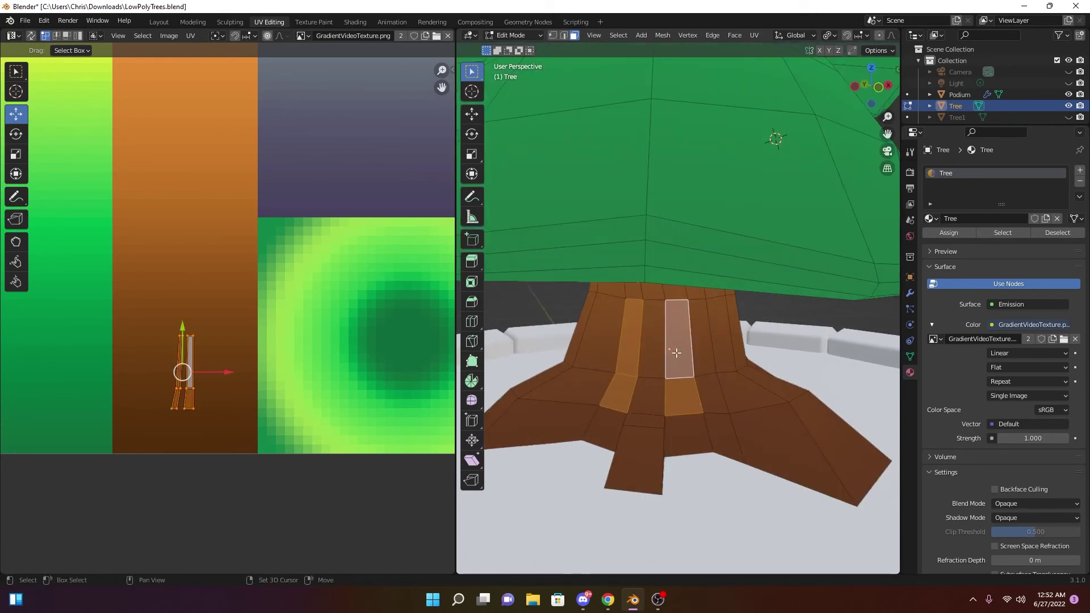
{"action": "middle_click_drag", "start_coordinate": [676, 346], "coordinate": [680, 300]}
{"action": "left_click", "coordinate": [638, 260], "text": "shift"}
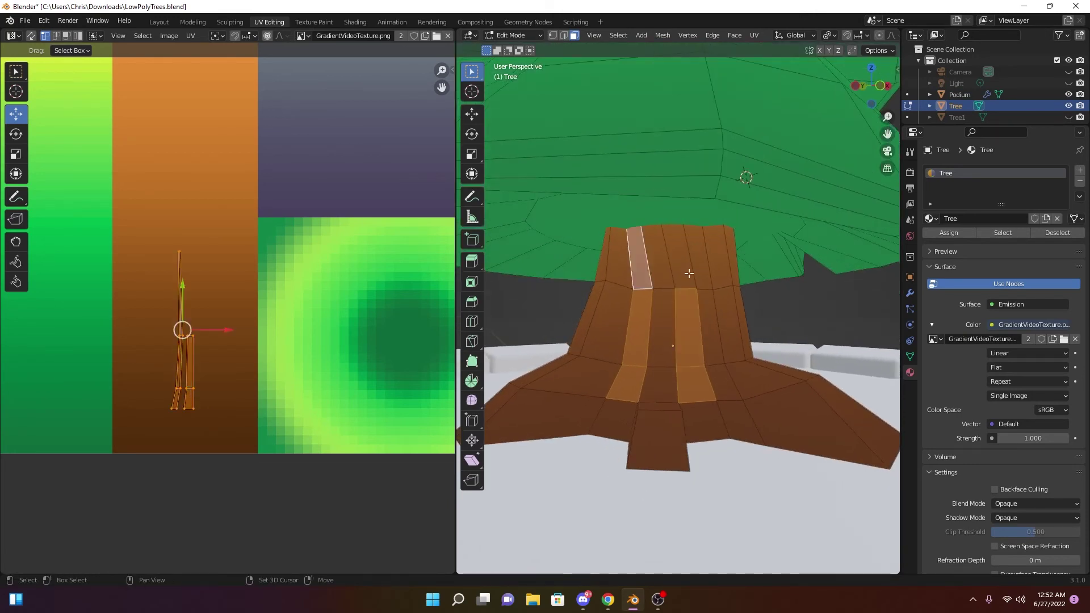
{"action": "left_click", "coordinate": [684, 273], "text": "shift"}
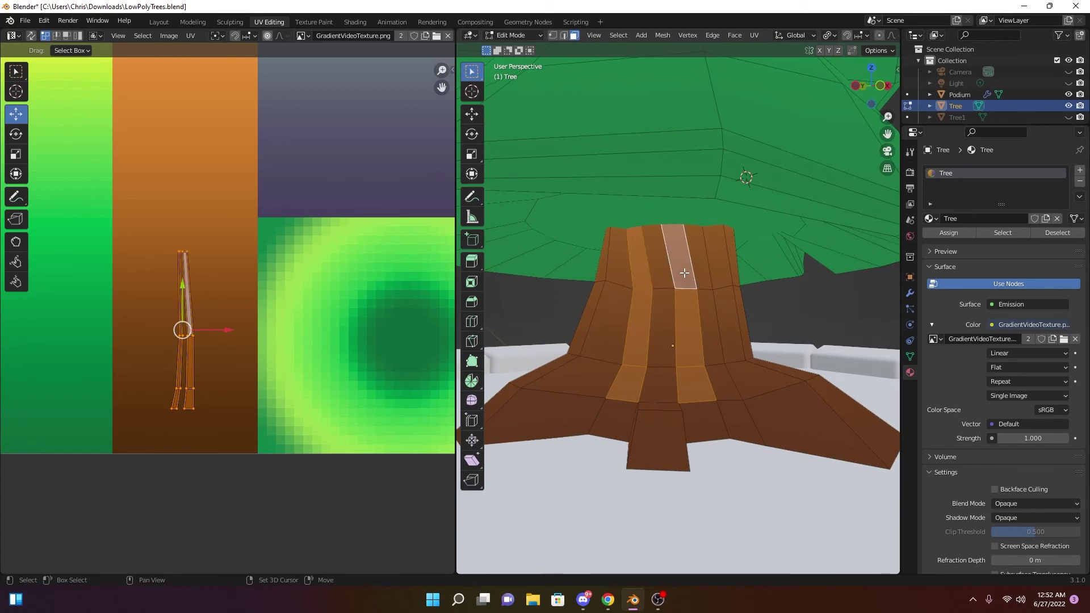
Hide the viewport overlays and stretch the strips' UVs vertically, raising their upper end on the brown gradient
{"action": "scroll", "coordinate": [874, 36], "scroll_direction": "down", "scroll_amount": 3}
{"action": "left_click", "coordinate": [874, 36]}
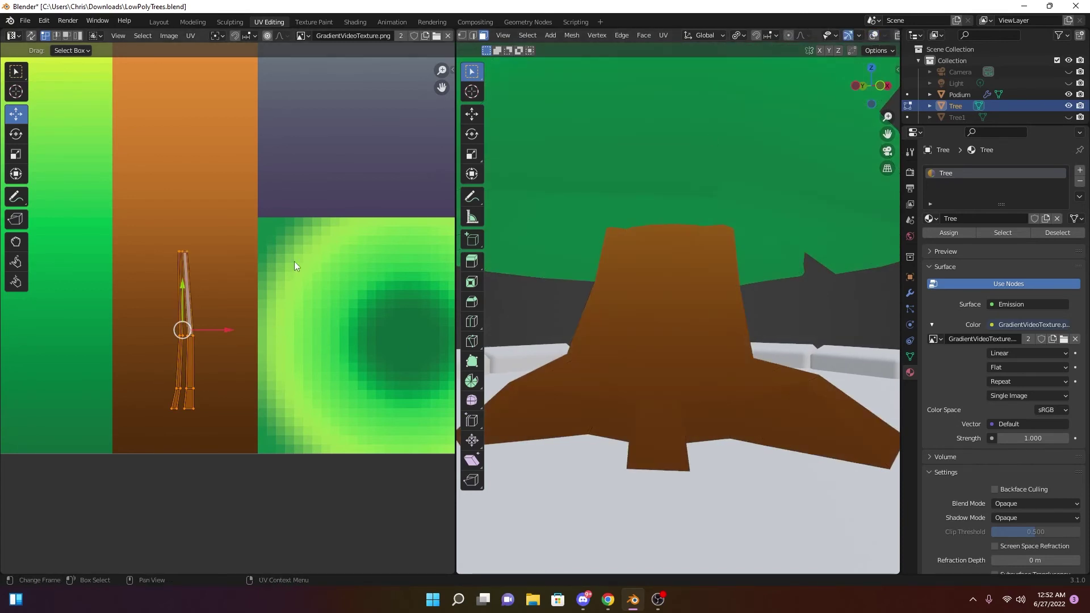
{"action": "key", "text": "s"}
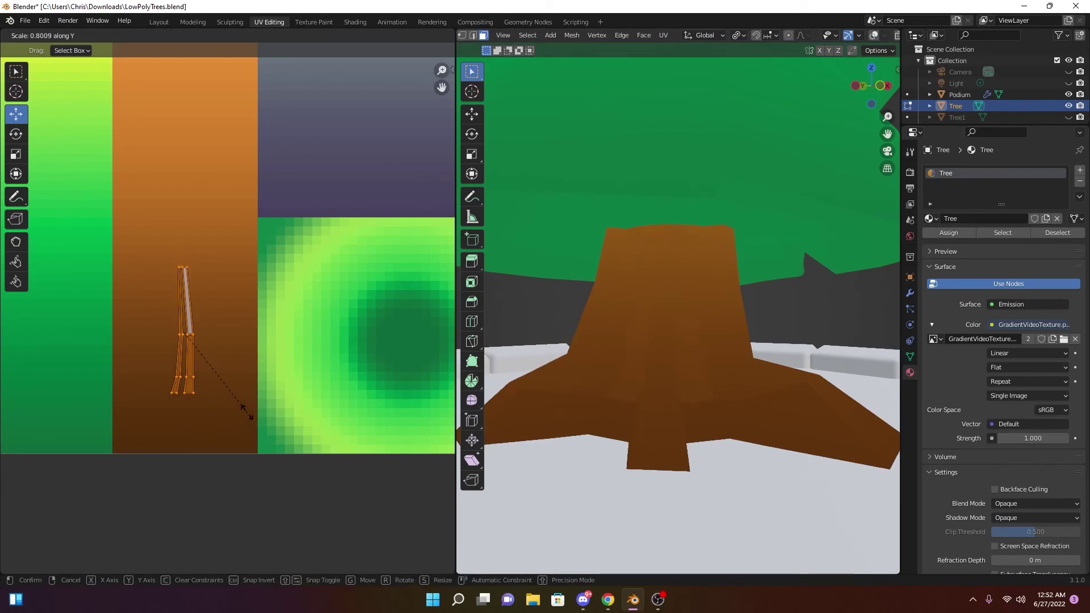
{"action": "left_click", "coordinate": [182, 285]}
{"action": "left_click_drag", "start_coordinate": [182, 285], "coordinate": [188, 167]}
{"action": "middle_click_drag", "start_coordinate": [545, 352], "coordinate": [522, 388]}
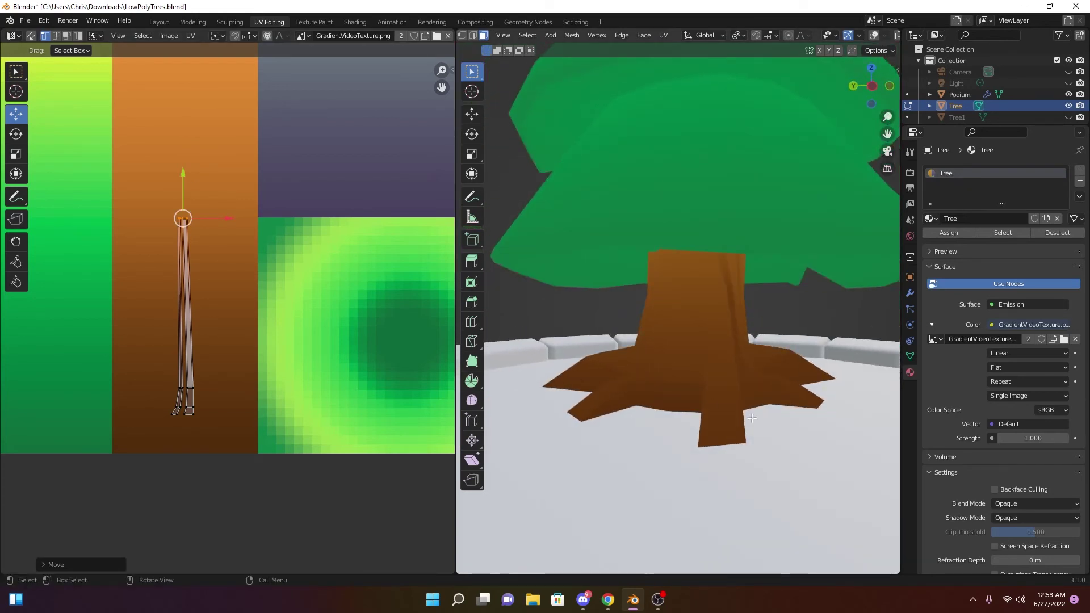
Show the overlays and select the two matching vertical strips of trunk faces above the neighboring root
{"action": "middle_click_drag", "start_coordinate": [711, 405], "coordinate": [764, 382]}
{"action": "key", "text": "ctrl+z"}
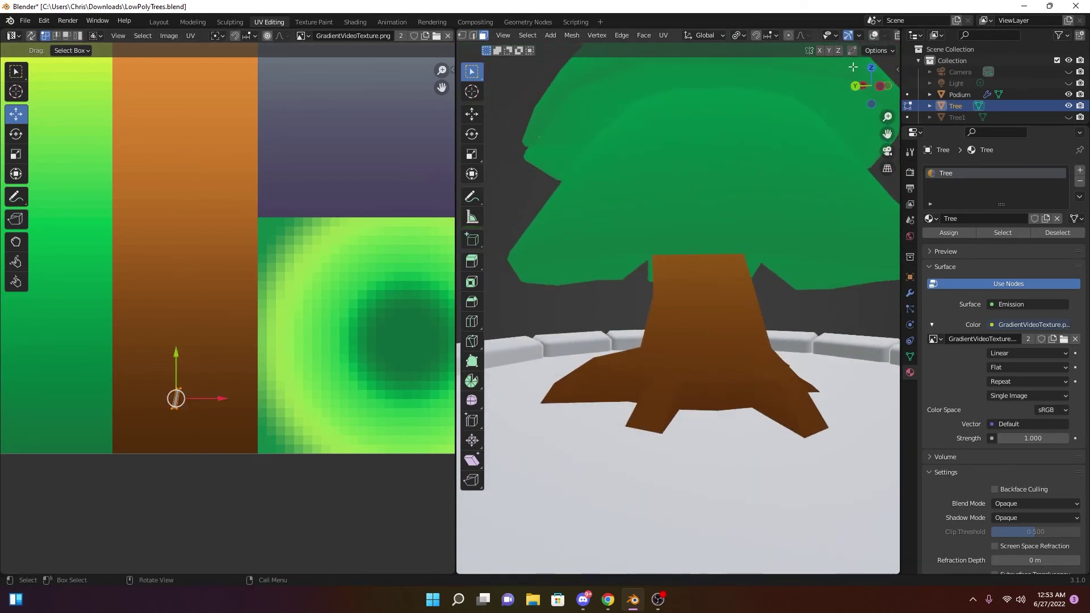
{"action": "left_click", "coordinate": [874, 36]}
{"action": "middle_click_drag", "start_coordinate": [741, 335], "coordinate": [670, 370]}
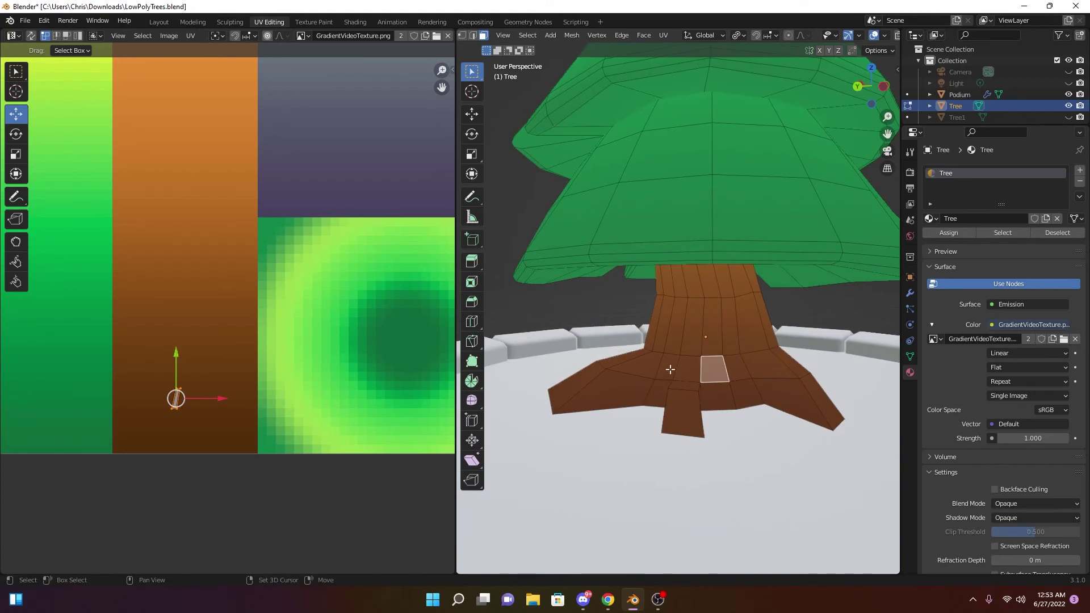
{"action": "left_click", "coordinate": [676, 330], "text": "shift"}
{"action": "left_click", "coordinate": [712, 318], "text": "shift"}
{"action": "left_click", "coordinate": [704, 284], "text": "shift"}
{"action": "left_click", "coordinate": [687, 288], "text": "shift"}
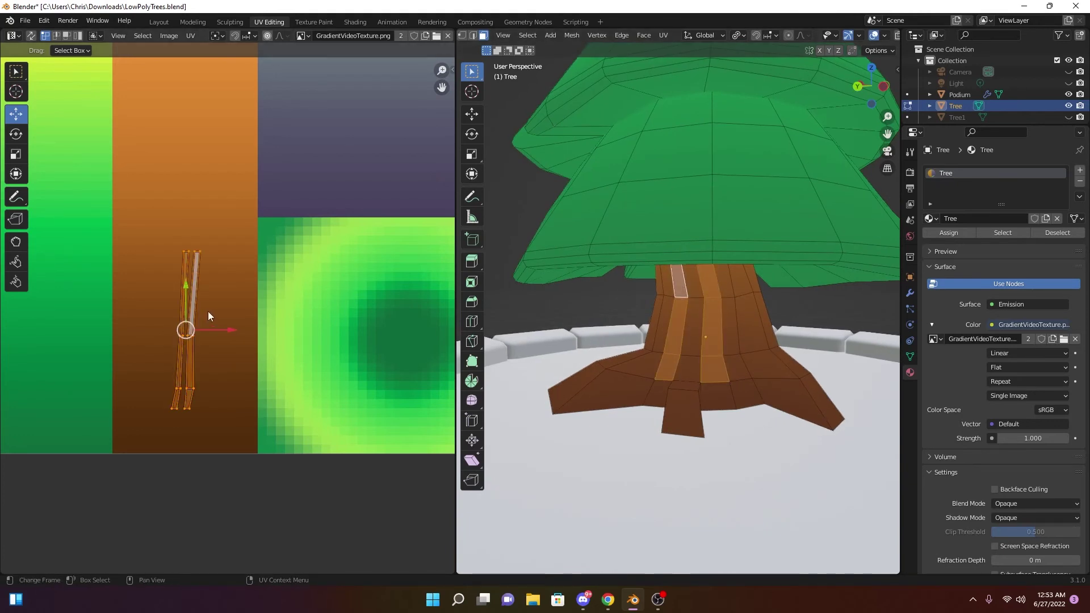
Hide the overlays and shift the new strips' UVs slightly down the brown gradient, adjusting the top row separately
{"action": "left_click", "coordinate": [873, 35]}
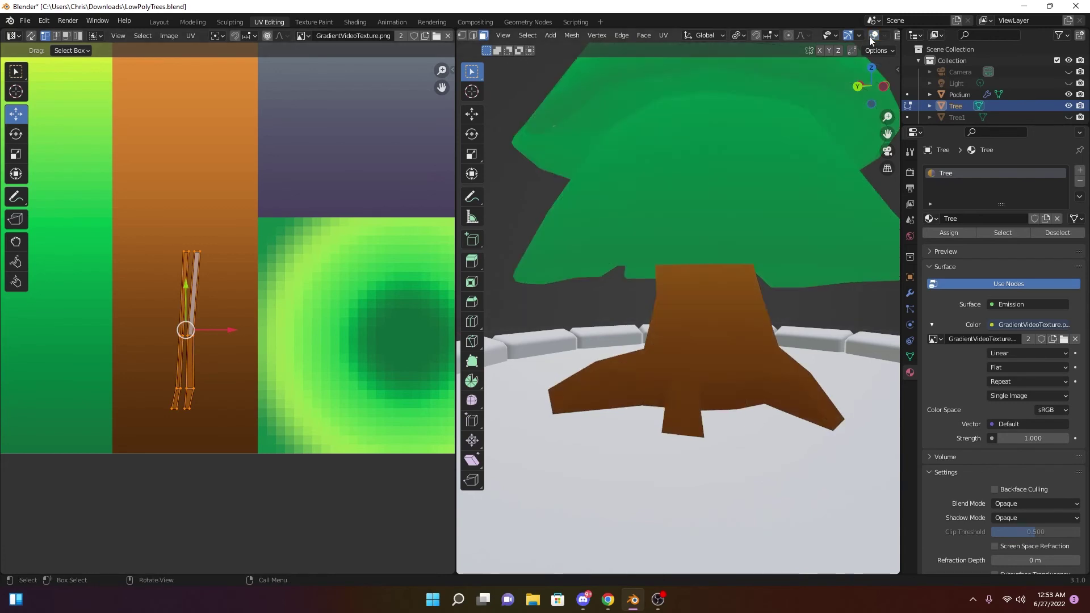
{"action": "left_click_drag", "start_coordinate": [142, 227], "coordinate": [220, 269]}
{"action": "left_click_drag", "start_coordinate": [188, 210], "coordinate": [230, 419]}
{"action": "left_click_drag", "start_coordinate": [189, 302], "coordinate": [166, 315]}
{"action": "left_click_drag", "start_coordinate": [199, 257], "coordinate": [199, 229]}
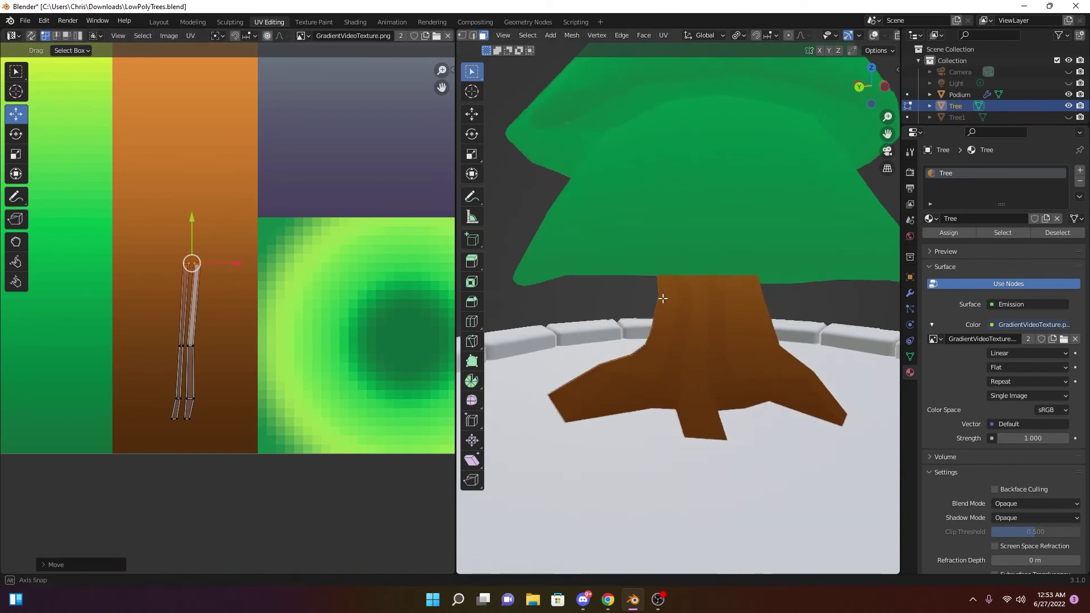
{"action": "middle_click_drag", "start_coordinate": [662, 297], "coordinate": [683, 292]}
Move the strips' middle and bottom UV rows further down into the darker brown
{"action": "left_click_drag", "start_coordinate": [171, 348], "coordinate": [222, 359]}
{"action": "left_click_drag", "start_coordinate": [188, 305], "coordinate": [189, 333]}
{"action": "left_click_drag", "start_coordinate": [162, 390], "coordinate": [202, 424]}
{"action": "left_click_drag", "start_coordinate": [183, 366], "coordinate": [183, 383]}
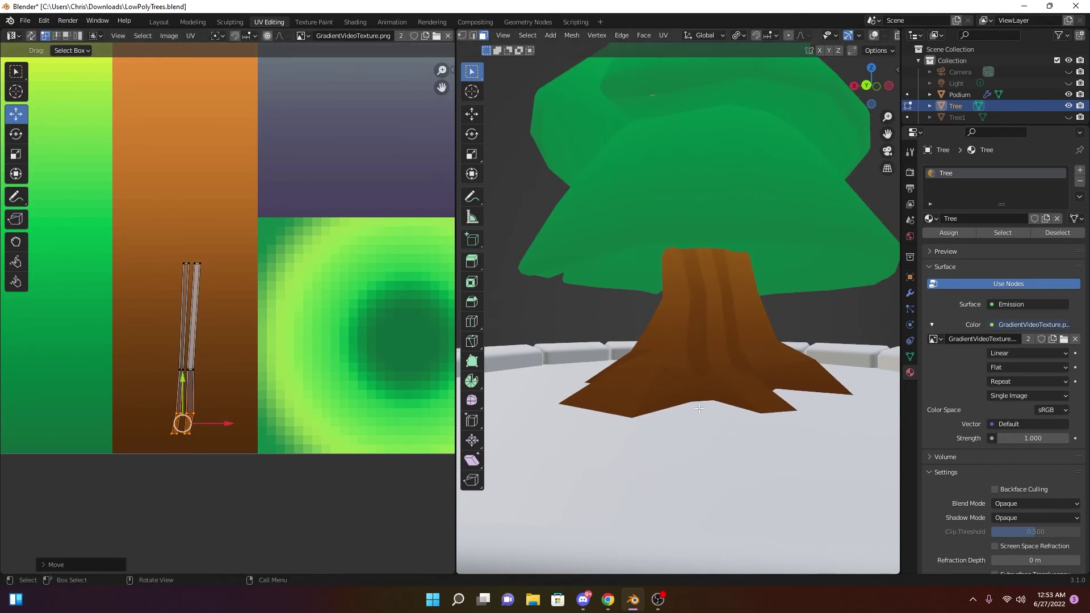
Show the overlays and select the two upper and two middle trunk faces above the gap between two roots
{"action": "scroll", "coordinate": [696, 413], "scroll_direction": "down", "scroll_amount": 6}
{"action": "middle_click_drag", "start_coordinate": [575, 396], "coordinate": [675, 301]}
{"action": "scroll", "coordinate": [675, 298], "scroll_direction": "up", "scroll_amount": 6}
{"action": "left_click", "coordinate": [660, 277]}
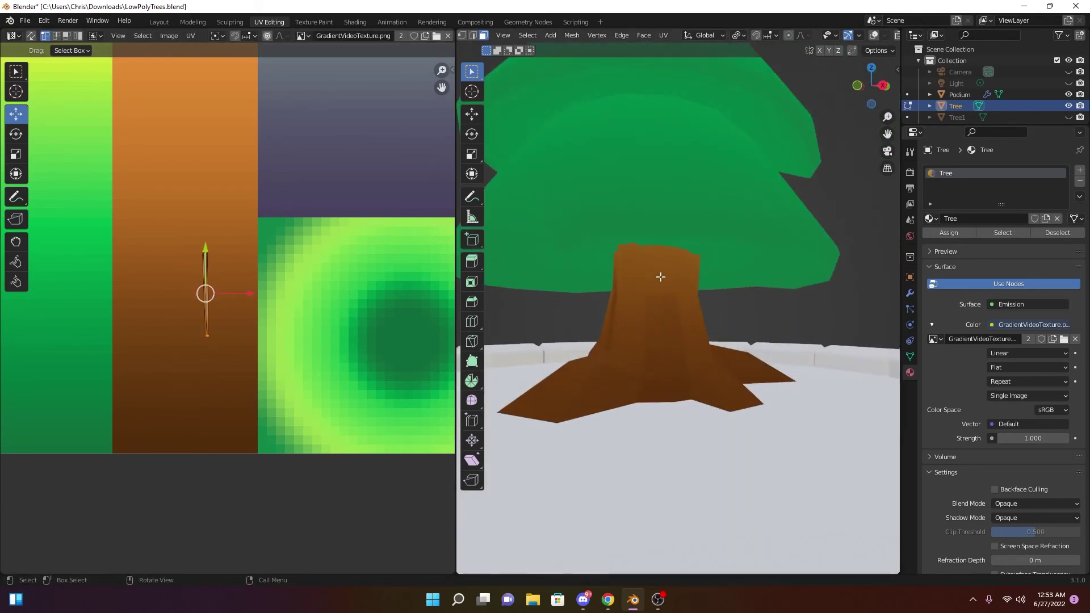
{"action": "key", "text": "alt+a"}
{"action": "key", "text": "shift+alt+z"}
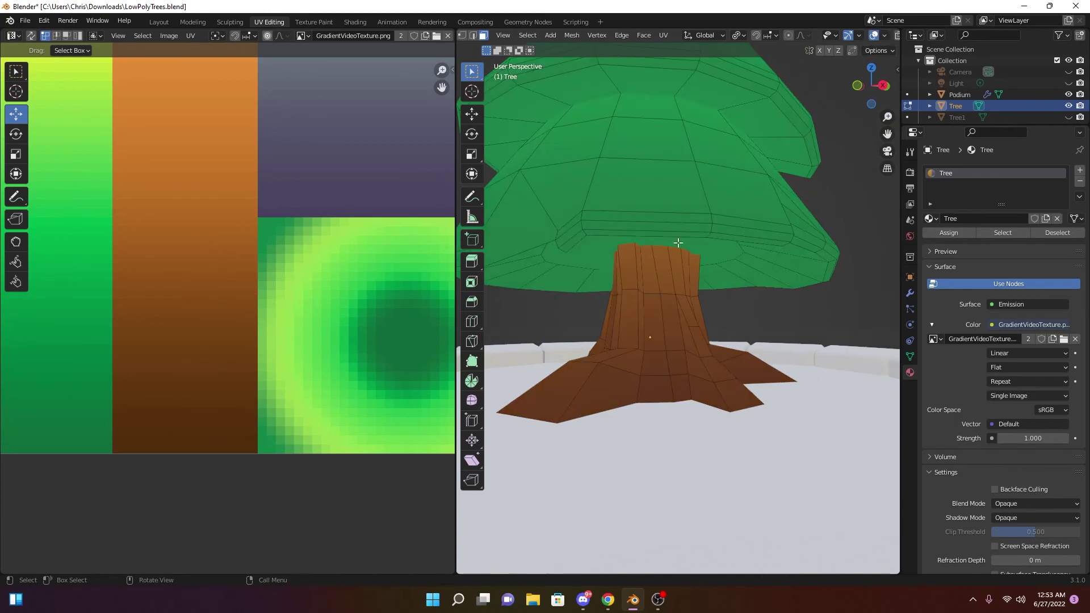
{"action": "left_click", "coordinate": [655, 272]}
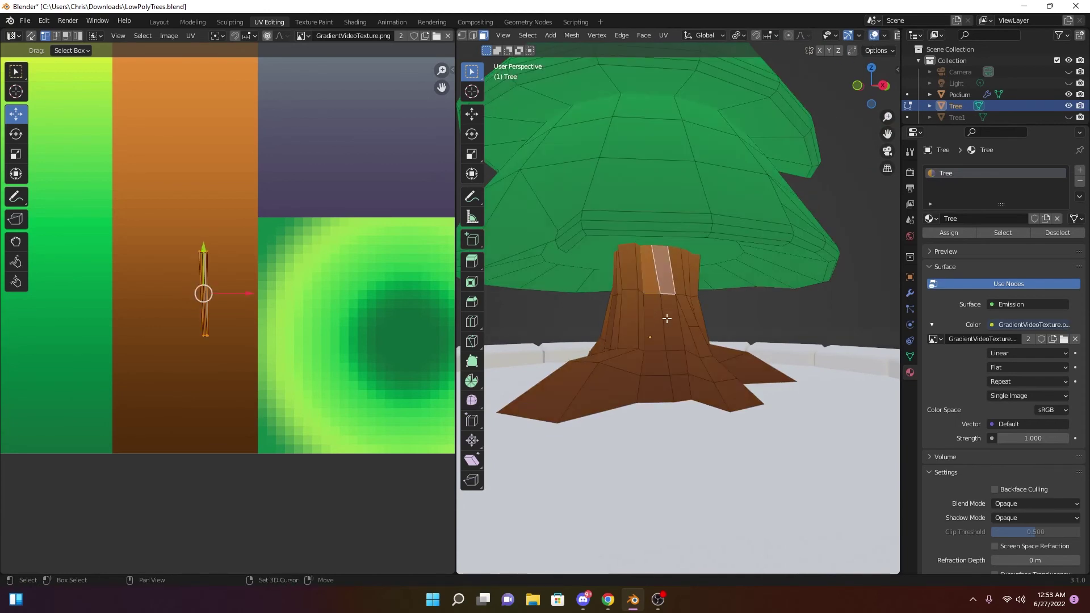
{"action": "left_click", "coordinate": [664, 321], "text": "shift"}
{"action": "left_click", "coordinate": [655, 322], "text": "shift"}
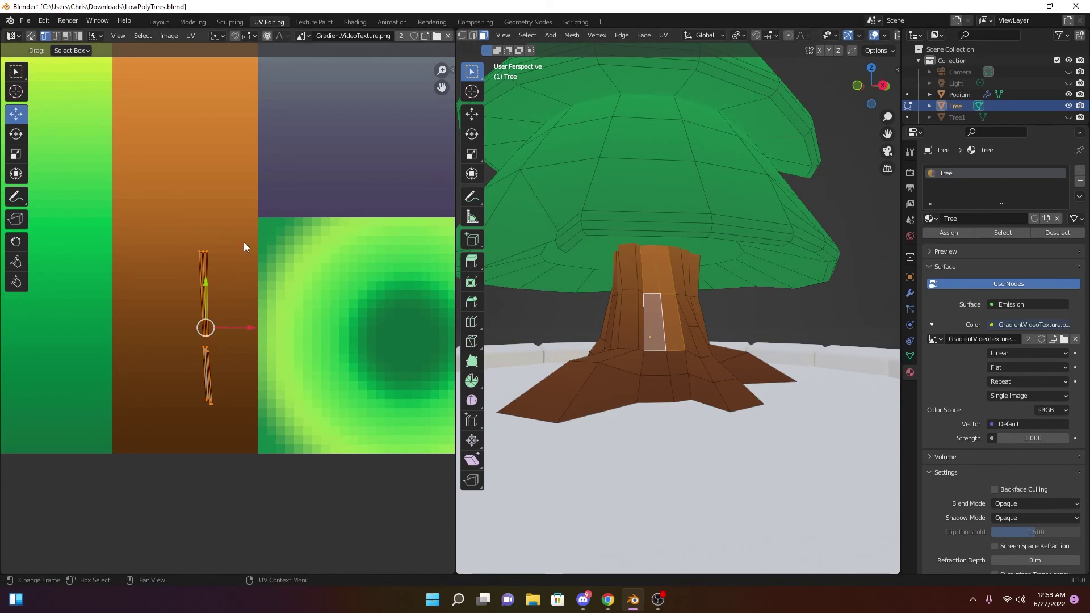
Move the two upper faces' UVs slightly down the brown gradient, then check the trunk with the overlays hidden
{"action": "mouse_move", "coordinate": [163, 234]}
{"action": "left_mouse_down"}
{"action": "mouse_move", "coordinate": [225, 309]}
{"action": "mouse_move", "coordinate": [231, 339]}
{"action": "left_mouse_up"}
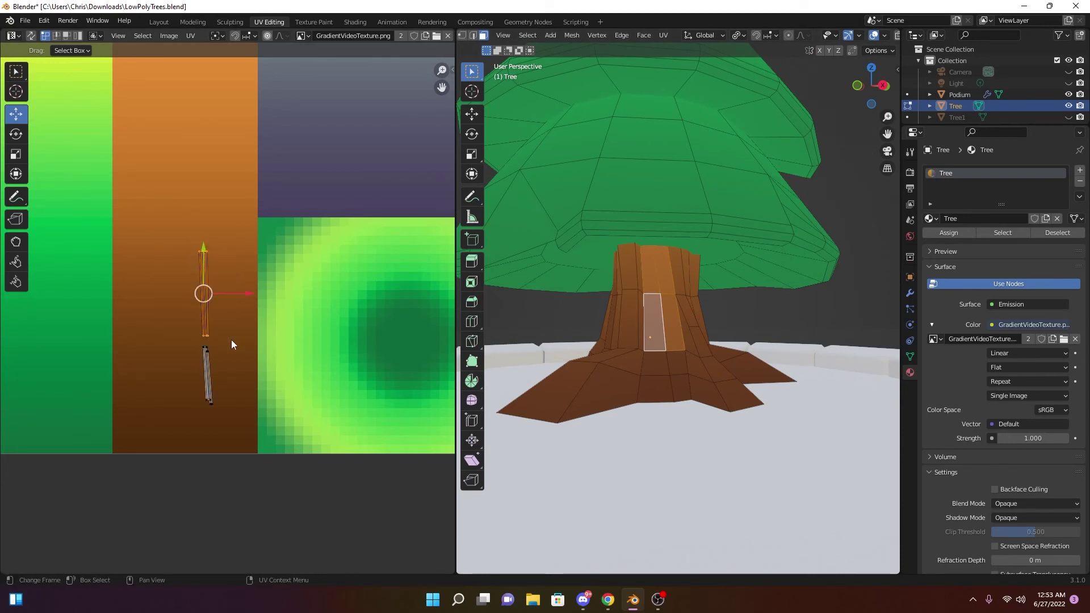
{"action": "left_click_drag", "start_coordinate": [201, 245], "coordinate": [205, 261]}
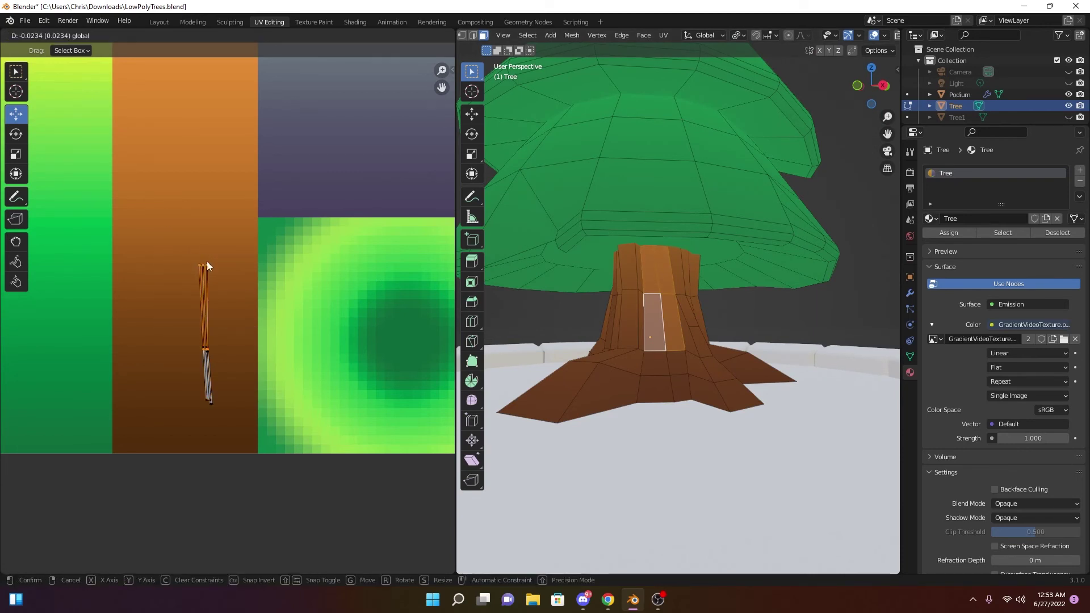
{"action": "left_click", "coordinate": [874, 36]}
{"action": "scroll", "coordinate": [659, 285], "scroll_direction": "down", "scroll_amount": 6}
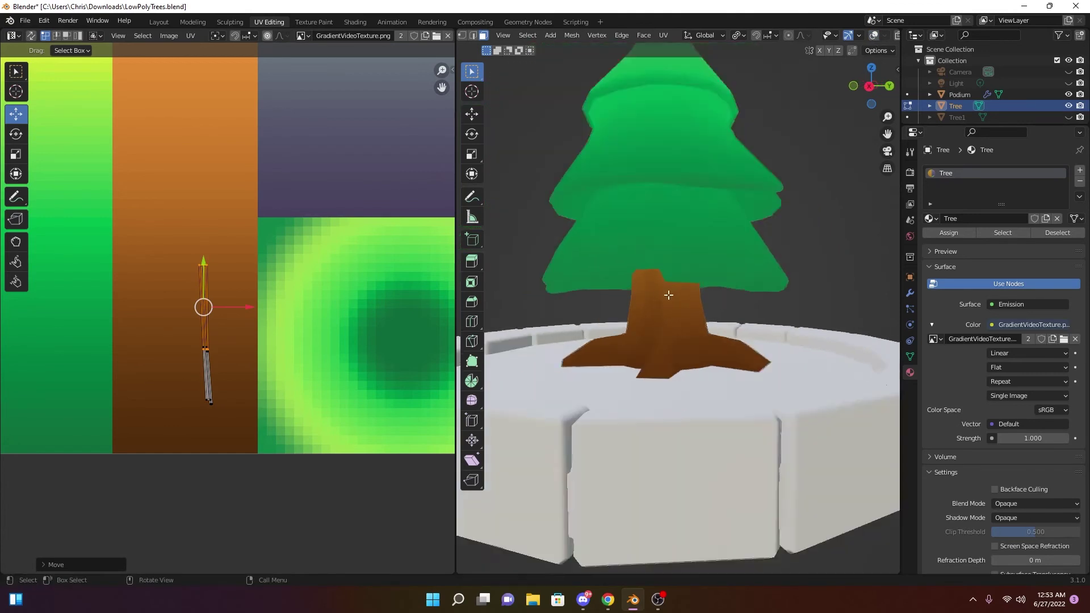
{"action": "middle_click_drag", "start_coordinate": [624, 295], "coordinate": [693, 306]}
{"action": "scroll", "coordinate": [694, 307], "scroll_direction": "up", "scroll_amount": 6}
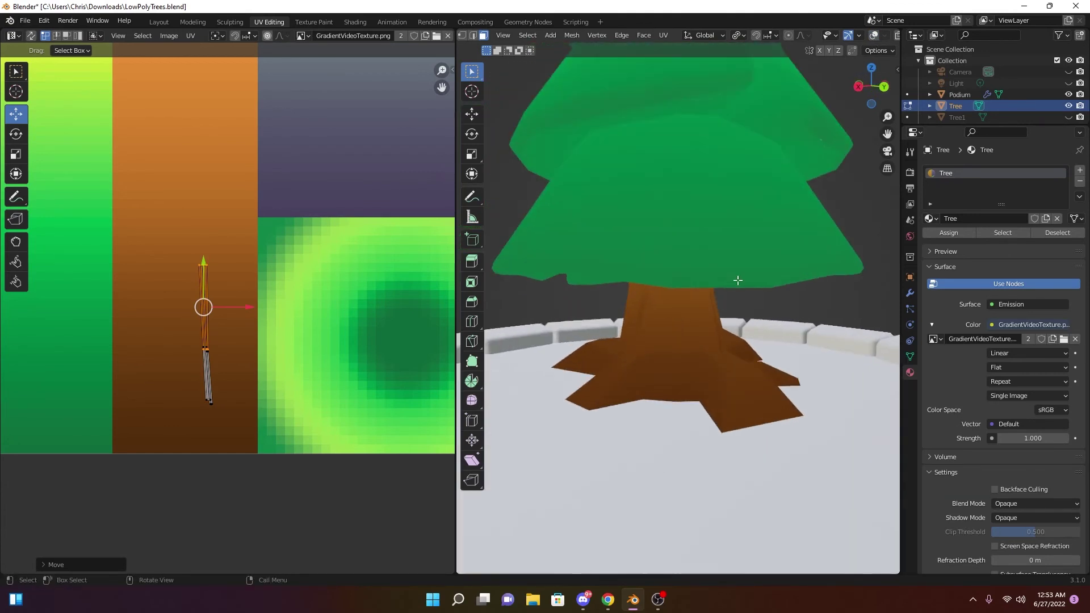
Select the two upper and two middle trunk faces above the next root gap, with overlays shown only for the selection
{"action": "left_click", "coordinate": [873, 35]}
{"action": "scroll", "coordinate": [653, 307], "scroll_direction": "up", "scroll_amount": 2}
{"action": "left_click", "coordinate": [687, 310]}
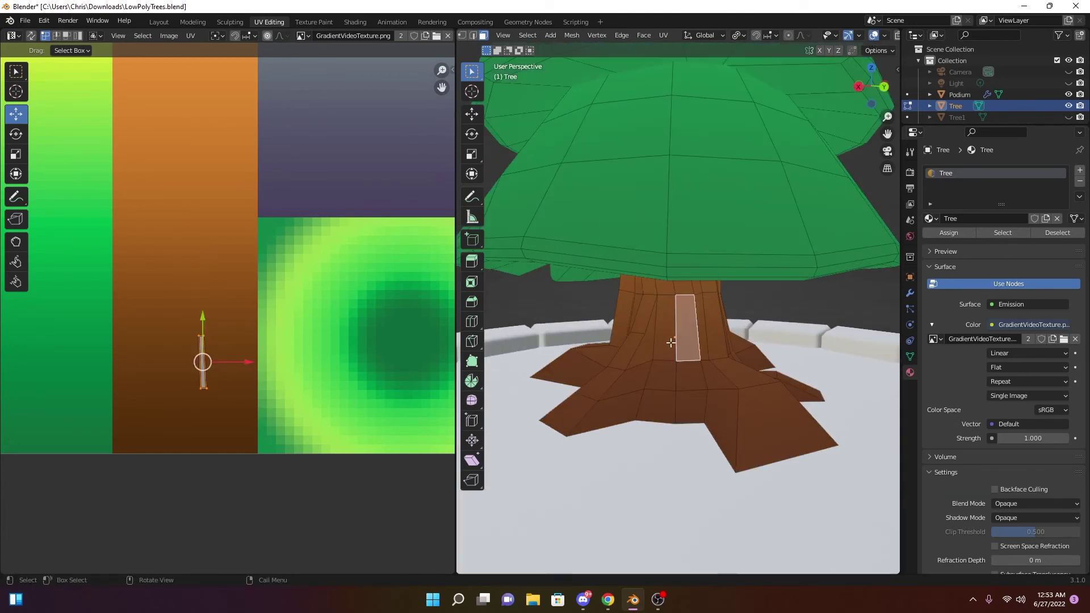
{"action": "left_click", "coordinate": [679, 296], "text": "shift"}
{"action": "left_click", "coordinate": [665, 287], "text": "shift"}
{"action": "left_click", "coordinate": [684, 288], "text": "shift"}
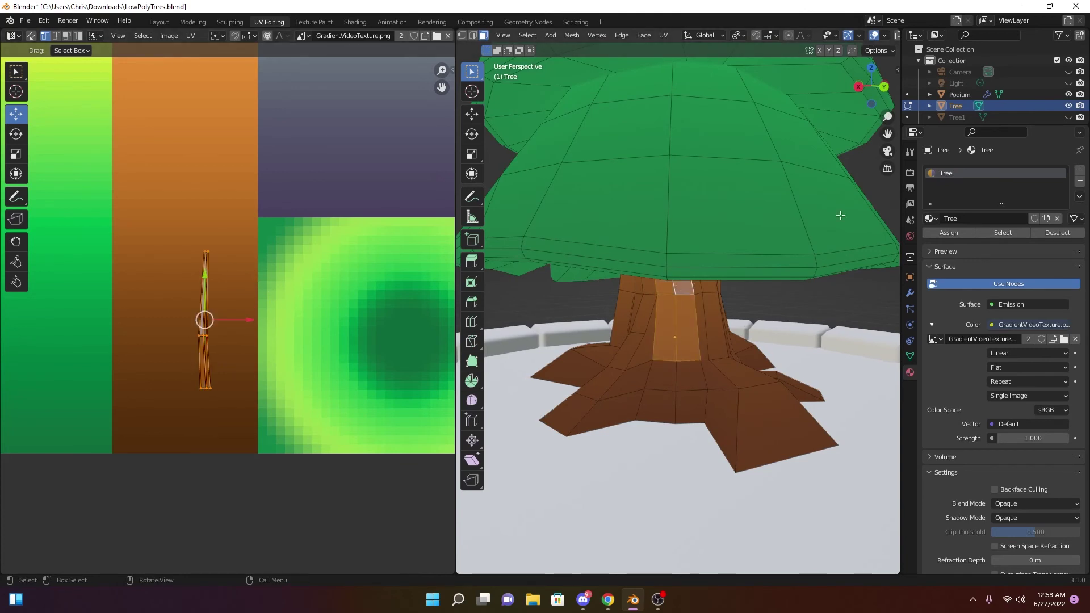
{"action": "left_click", "coordinate": [873, 35]}
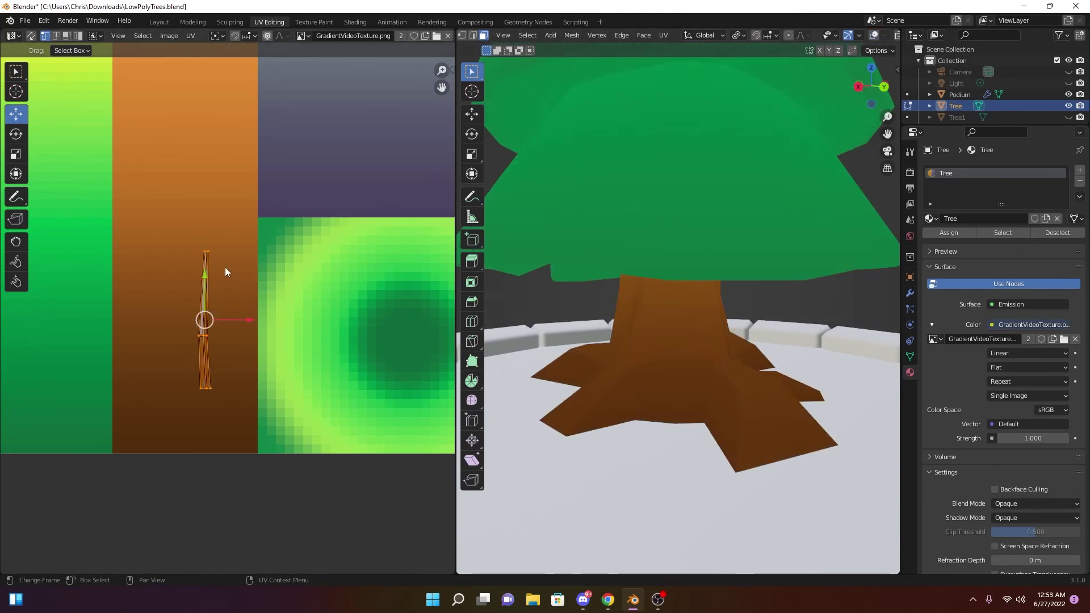
Move the UVs of the selected trunk faces above the root gap slightly down the brown gradient
{"action": "key", "text": "g"}
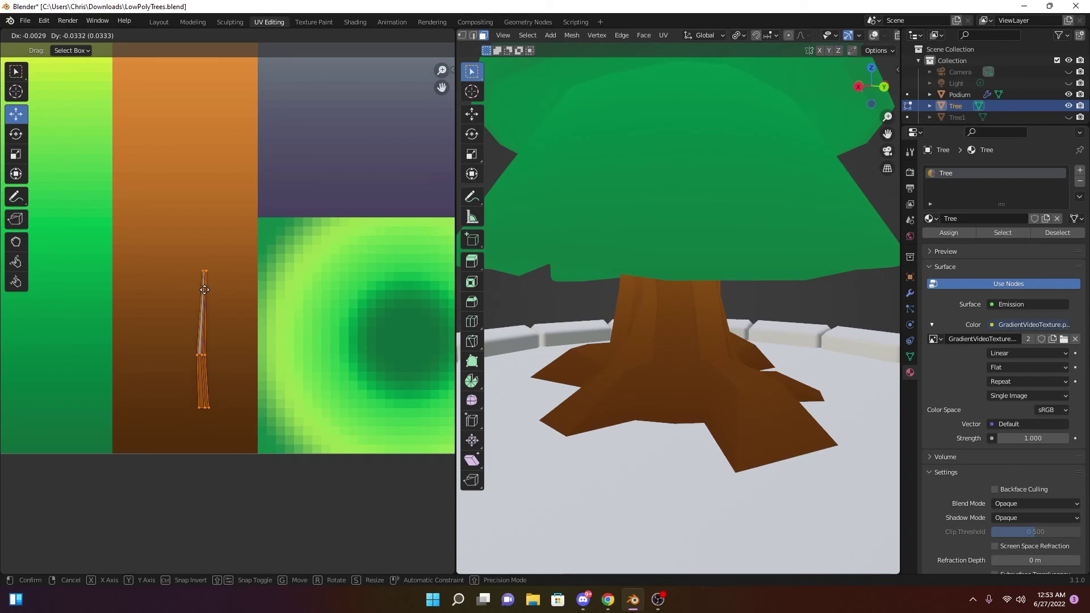
{"action": "left_click", "coordinate": [204, 285]}
Examine the colored tree from several sides, both up close and from a distance
{"action": "scroll", "coordinate": [783, 307], "scroll_direction": "down", "scroll_amount": 4}
{"action": "middle_click_drag", "start_coordinate": [783, 306], "coordinate": [820, 309]}
{"action": "scroll", "coordinate": [833, 305], "scroll_direction": "down", "scroll_amount": 2}
{"action": "scroll", "coordinate": [820, 309], "scroll_direction": "down", "scroll_amount": 4}
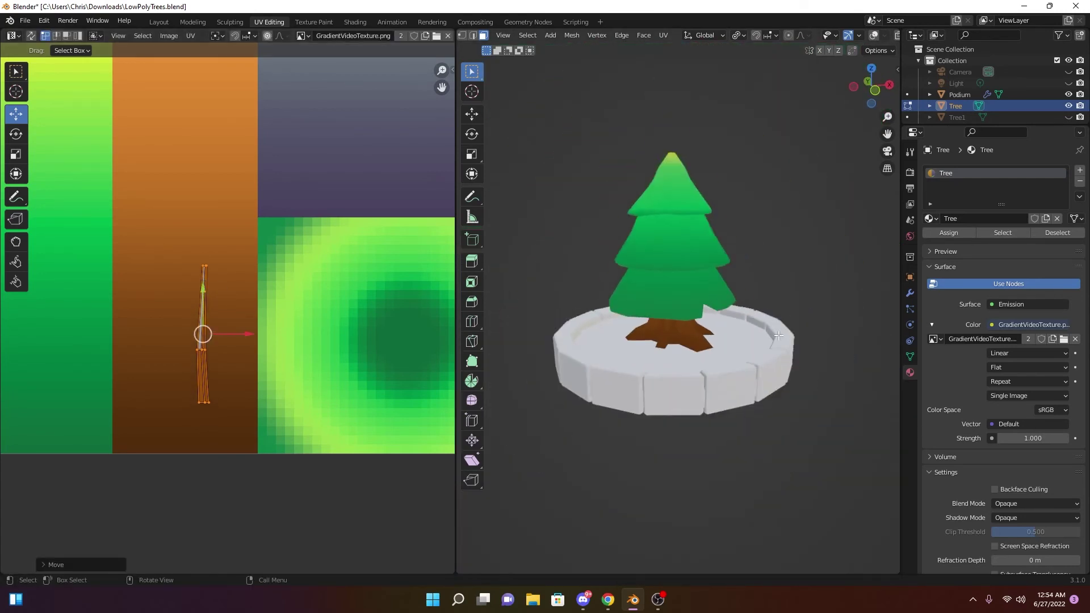
{"action": "middle_click_drag", "start_coordinate": [763, 331], "coordinate": [698, 343]}
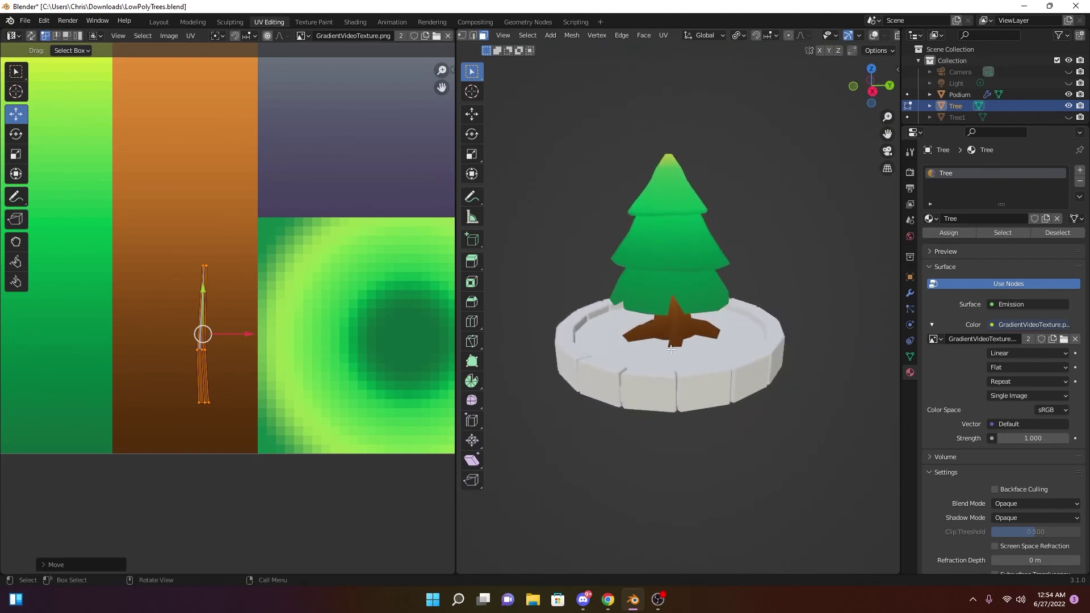
{"action": "scroll", "coordinate": [698, 343], "scroll_direction": "up", "scroll_amount": 4}
{"action": "scroll", "coordinate": [698, 343], "scroll_direction": "down", "scroll_amount": 3}
{"action": "middle_click_drag", "start_coordinate": [732, 308], "coordinate": [698, 341]}
{"action": "scroll", "coordinate": [666, 297], "scroll_direction": "up", "scroll_amount": 3}
{"action": "scroll", "coordinate": [739, 369], "scroll_direction": "down", "scroll_amount": 5}
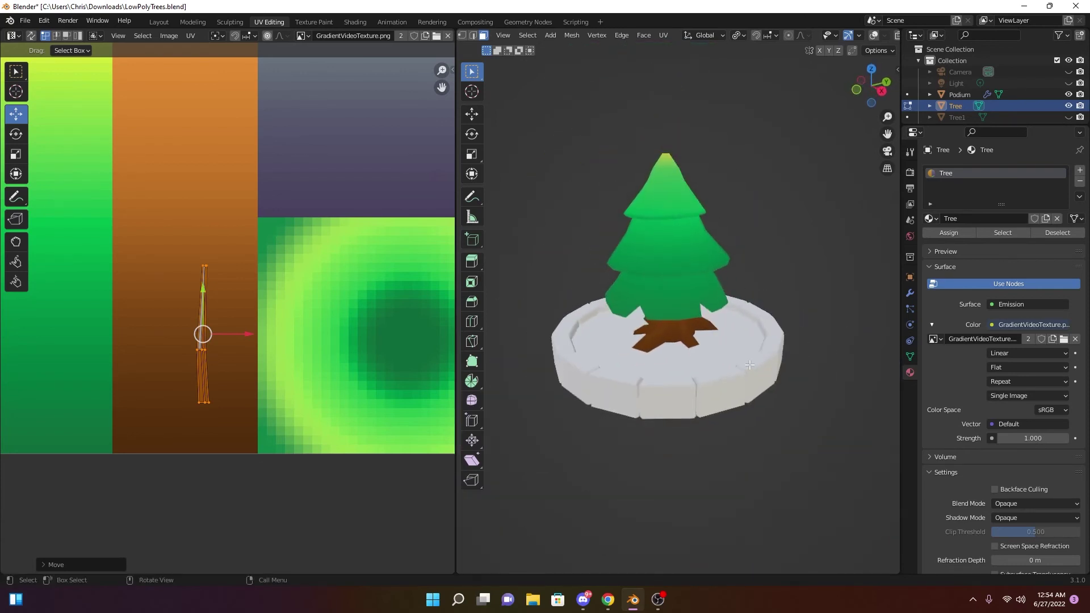
{"action": "scroll", "coordinate": [737, 351], "scroll_direction": "up", "scroll_amount": 5}
Show the overlays, leave the tree's edit mode and give the podium a new material named Ground
{"action": "left_click", "coordinate": [875, 35]}
{"action": "scroll", "coordinate": [769, 329], "scroll_direction": "down", "scroll_amount": 5}
{"action": "key", "text": "Tab"}
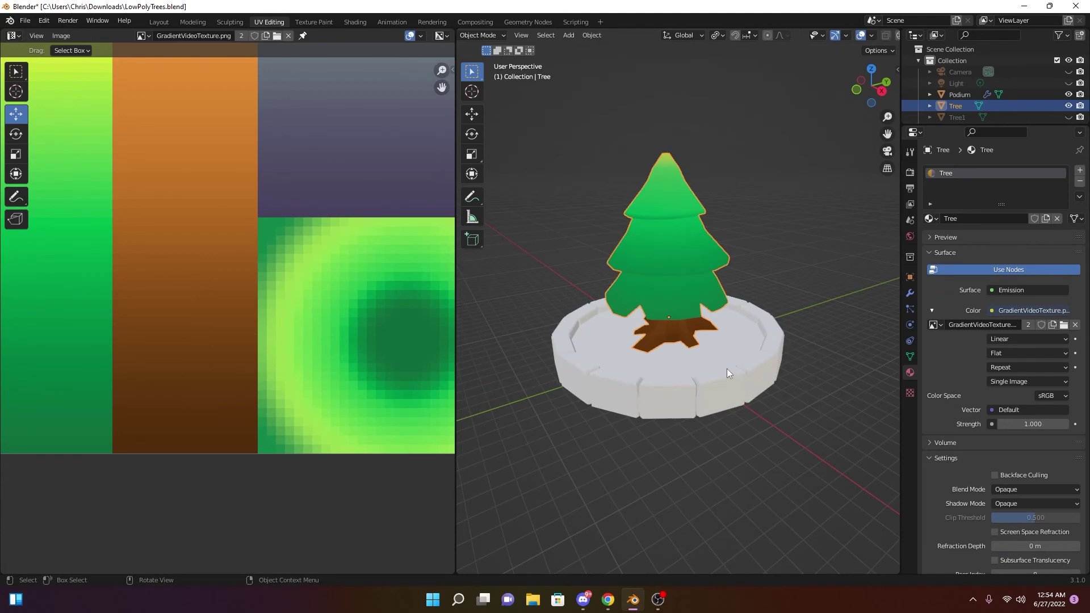
{"action": "left_click", "coordinate": [726, 369]}
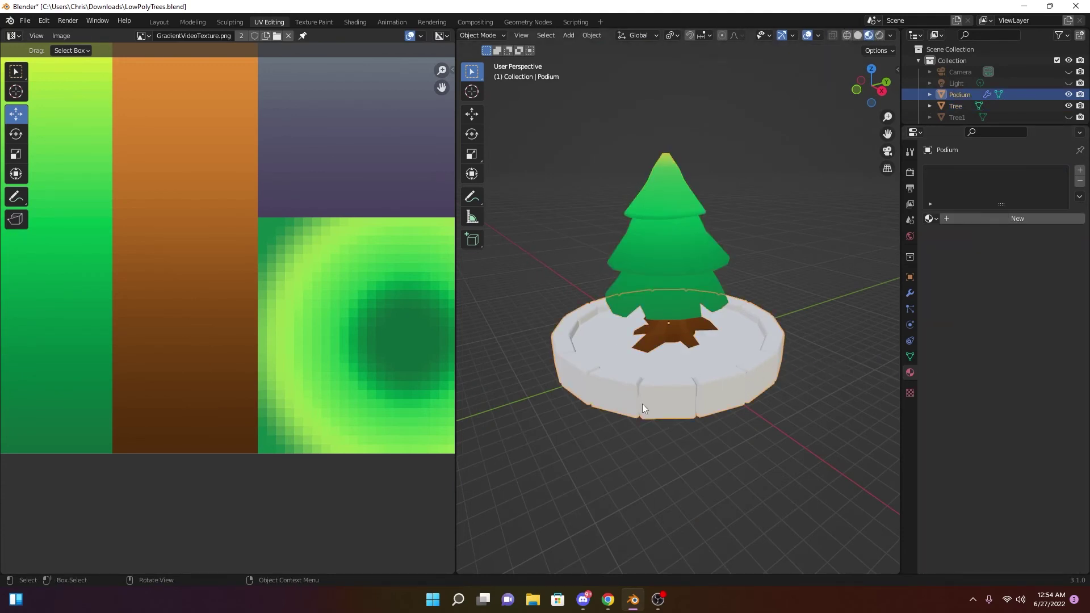
{"action": "left_click", "coordinate": [993, 220]}
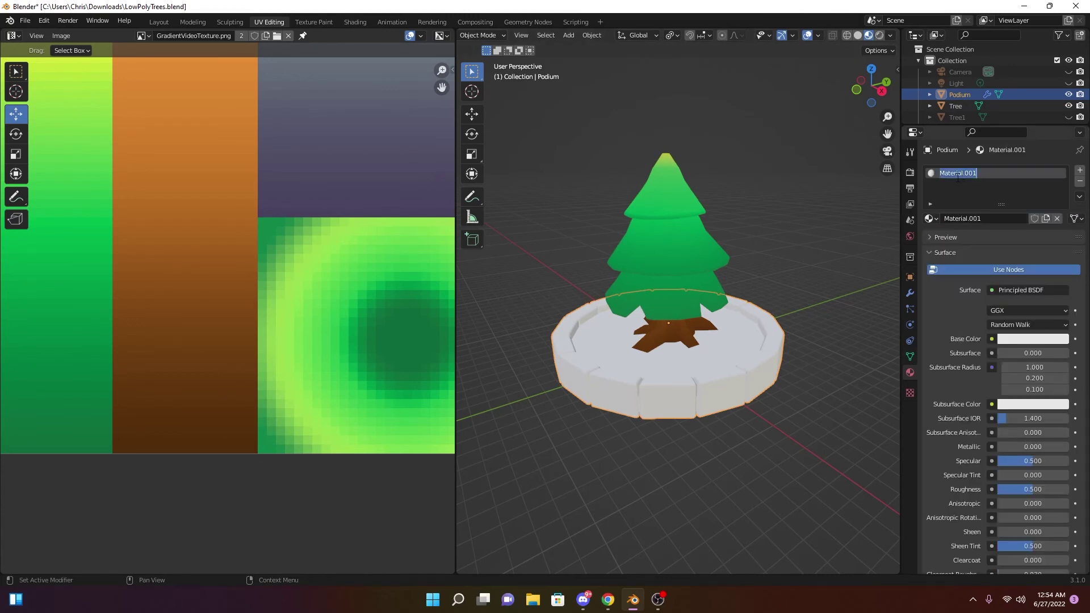
{"action": "type", "text": "Ground"}
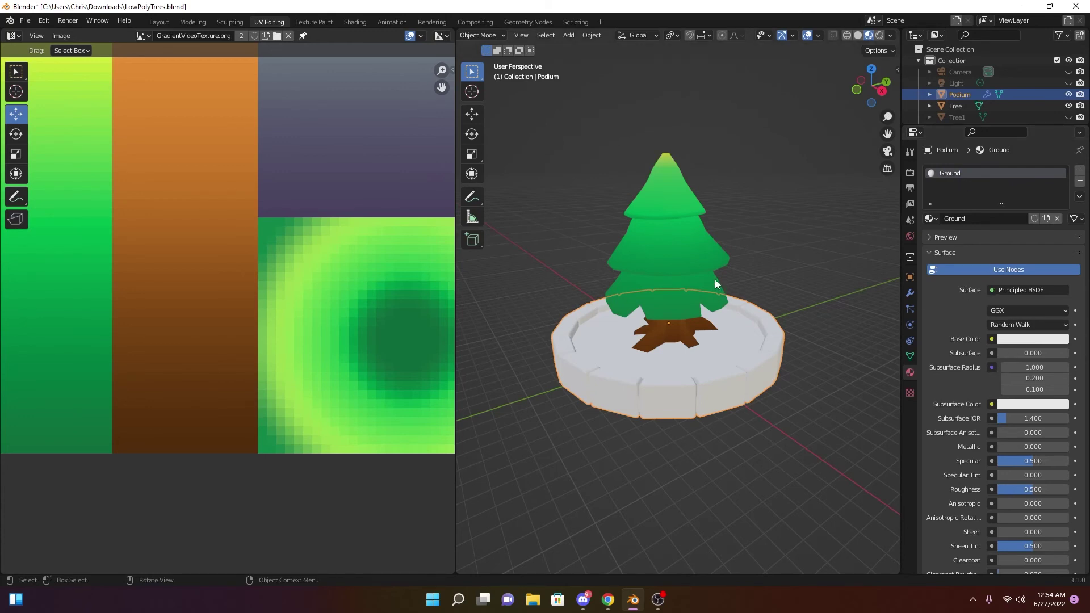
Set the Ground material's surface to Emission and use GradientVideoTexture.png as its color image texture
{"action": "scroll", "coordinate": [716, 276], "scroll_direction": "up", "scroll_amount": 5}
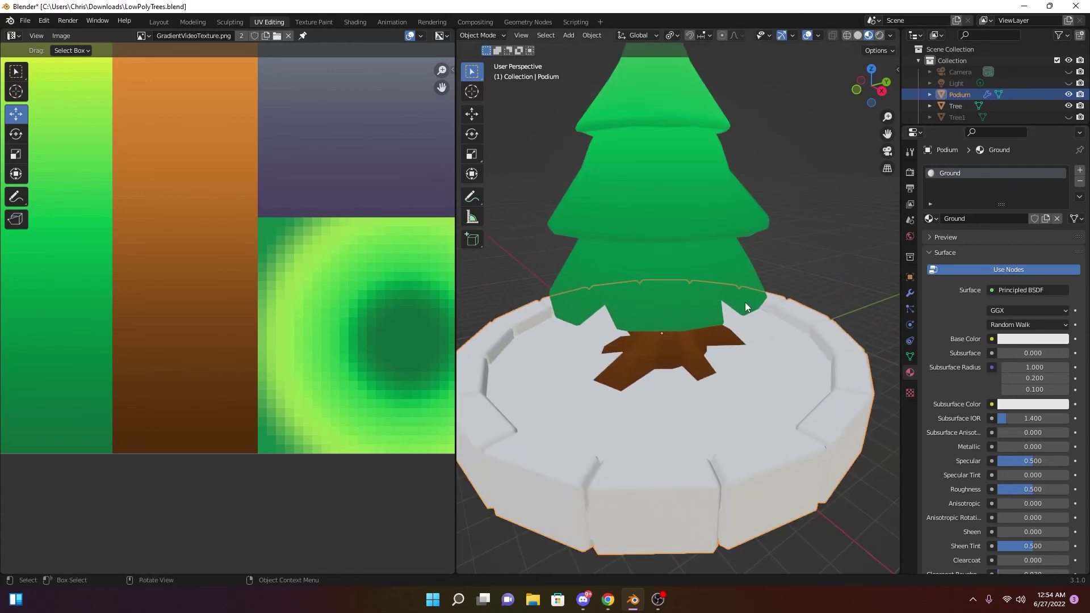
{"action": "left_click", "coordinate": [1015, 294]}
{"action": "left_click", "coordinate": [954, 364]}
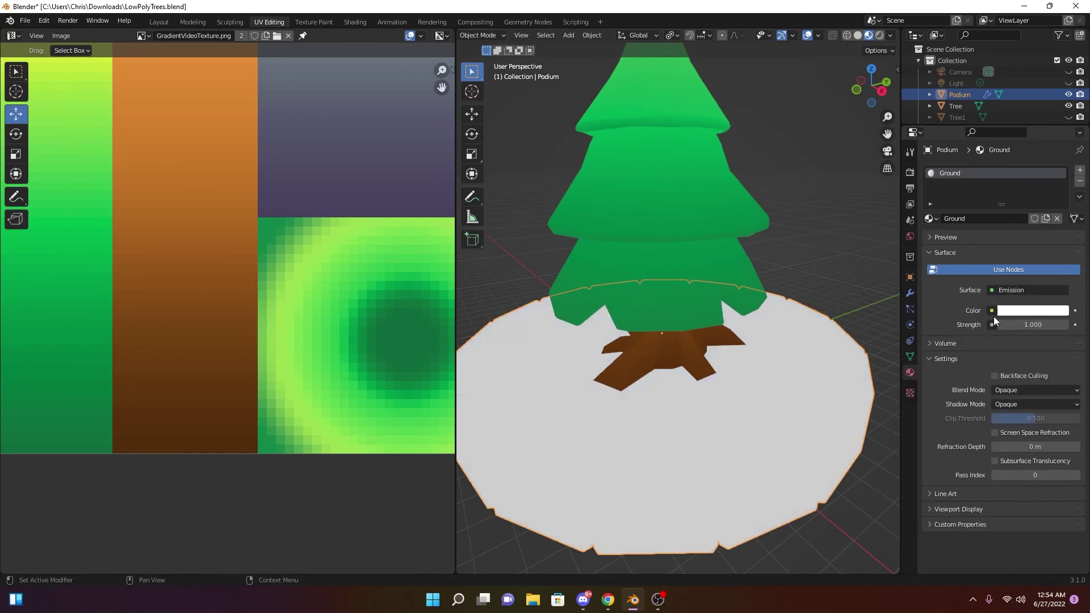
{"action": "left_click", "coordinate": [991, 311]}
{"action": "left_click", "coordinate": [812, 388]}
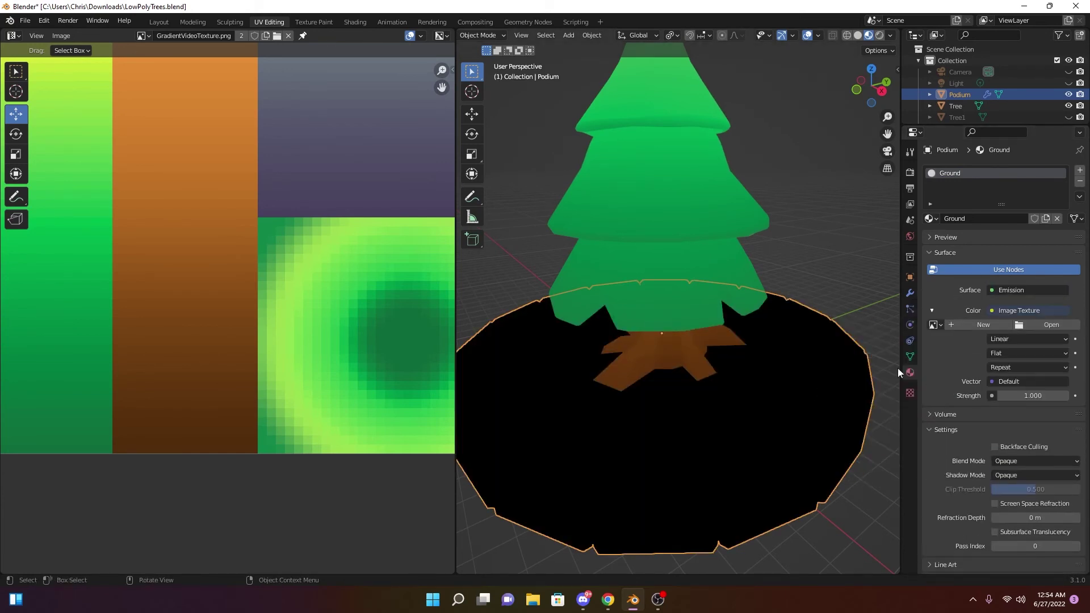
{"action": "left_click", "coordinate": [937, 325]}
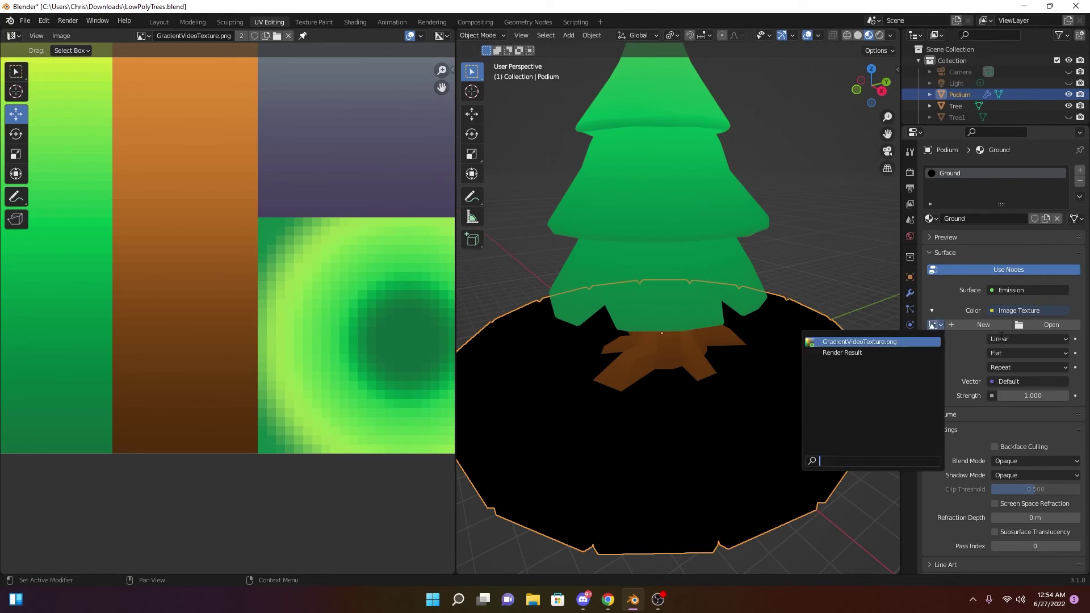
{"action": "left_click", "coordinate": [935, 318]}
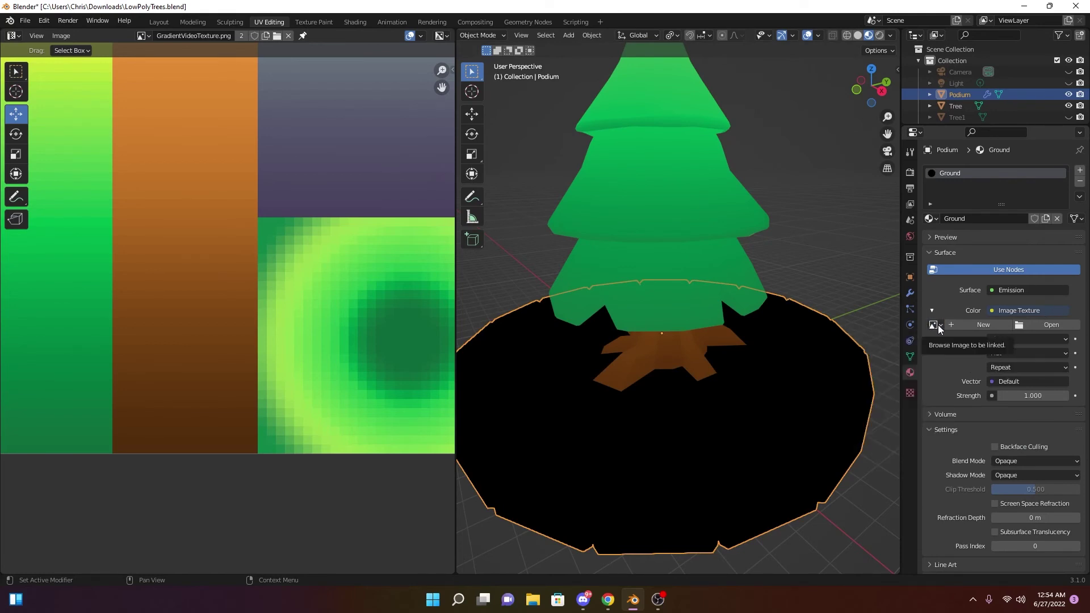
{"action": "left_click", "coordinate": [938, 324]}
{"action": "left_click", "coordinate": [904, 345]}
Check how the gradient texture falls on the podium and bring the whole texture into view in the UV editor
{"action": "middle_click_drag", "start_coordinate": [689, 363], "coordinate": [740, 346]}
{"action": "middle_click_drag", "start_coordinate": [689, 356], "coordinate": [742, 380]}
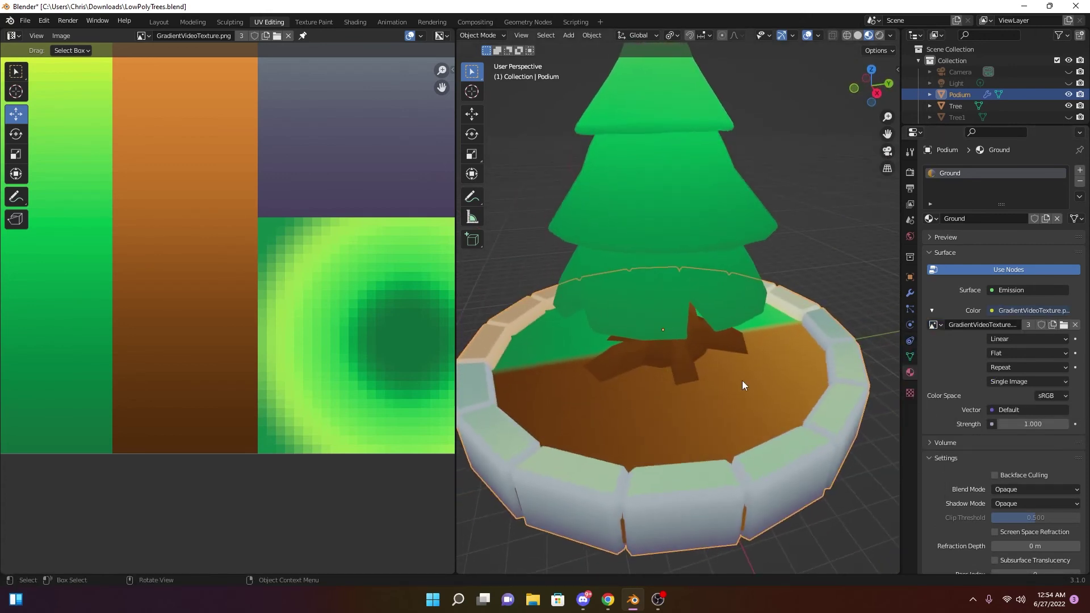
{"action": "scroll", "coordinate": [745, 380], "scroll_direction": "up", "scroll_amount": 2}
{"action": "scroll", "coordinate": [745, 380], "scroll_direction": "down", "scroll_amount": 3}
{"action": "scroll", "coordinate": [761, 366], "scroll_direction": "down", "scroll_amount": 3}
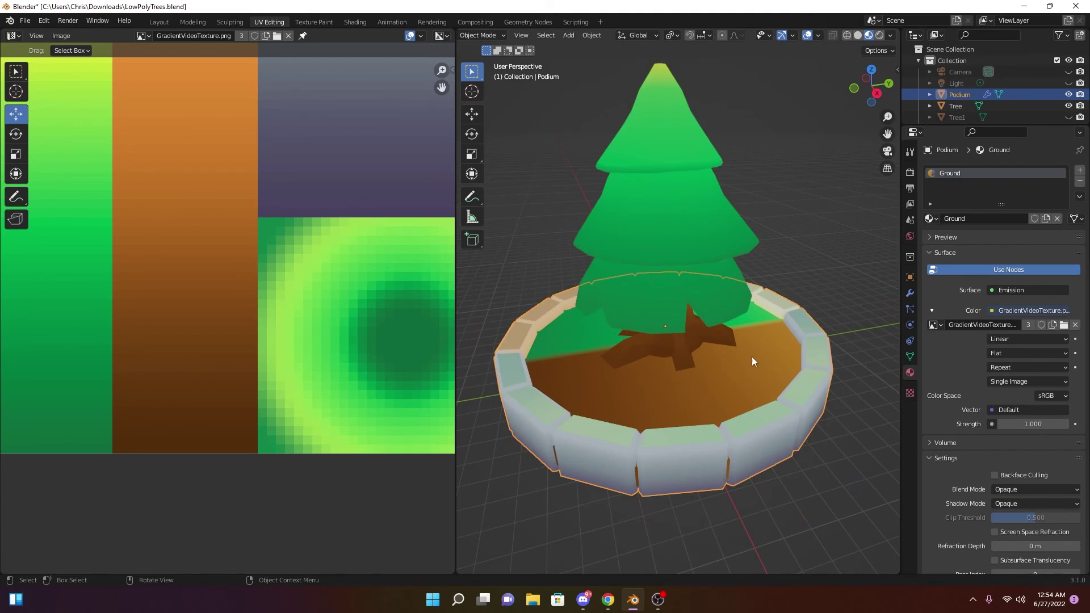
{"action": "scroll", "coordinate": [203, 243], "scroll_direction": "down", "scroll_amount": 4}
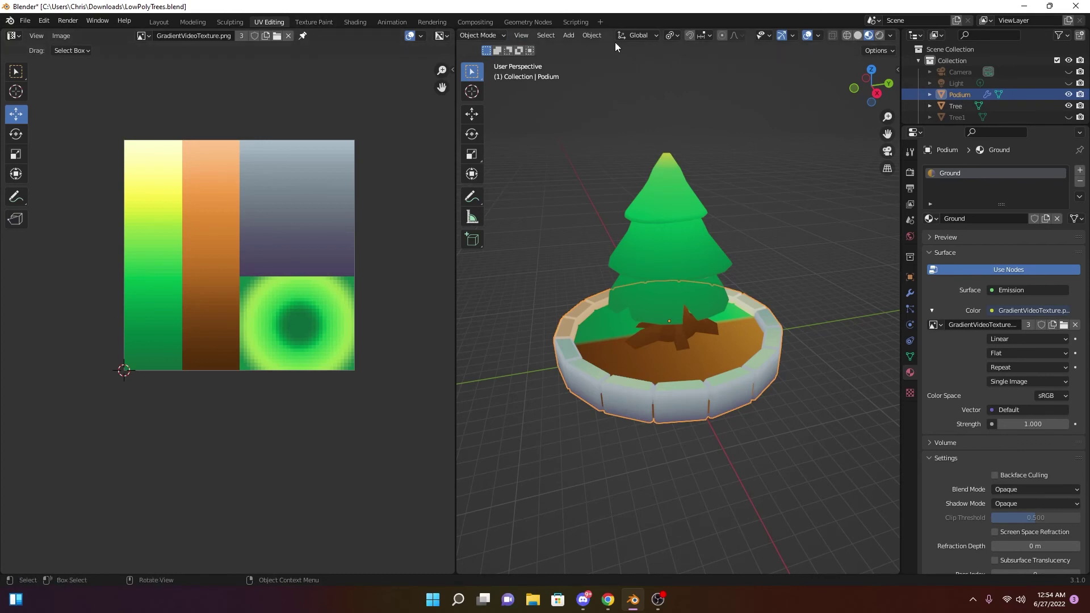
{"action": "scroll", "coordinate": [491, 38], "scroll_direction": "up", "scroll_amount": 2}
Try to unwrap all of the podium's faces in Edit Mode
{"action": "key", "text": "Tab"}
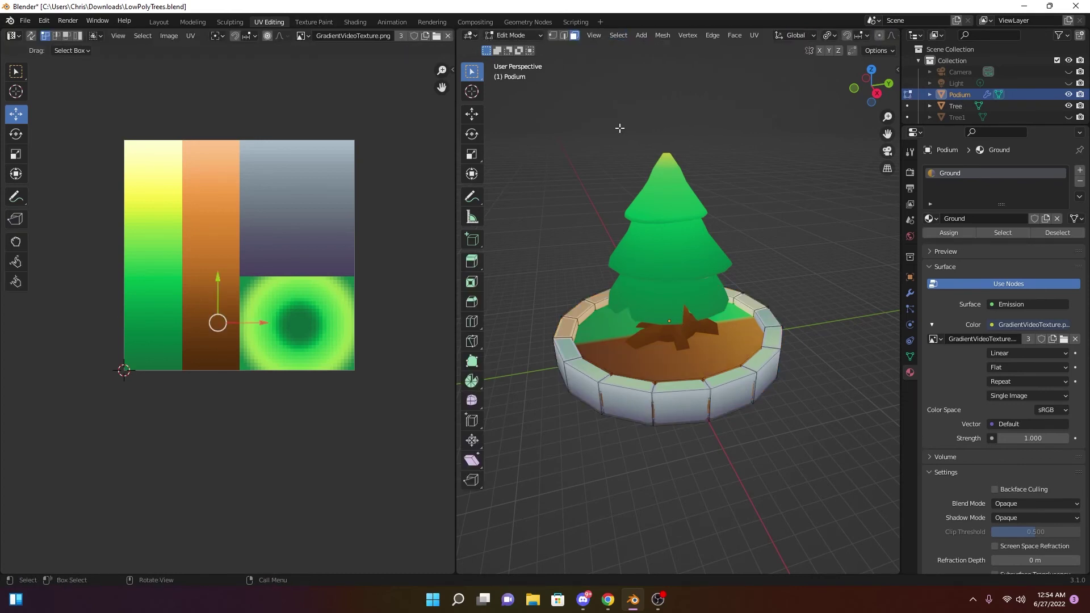
{"action": "left_click", "coordinate": [753, 35]}
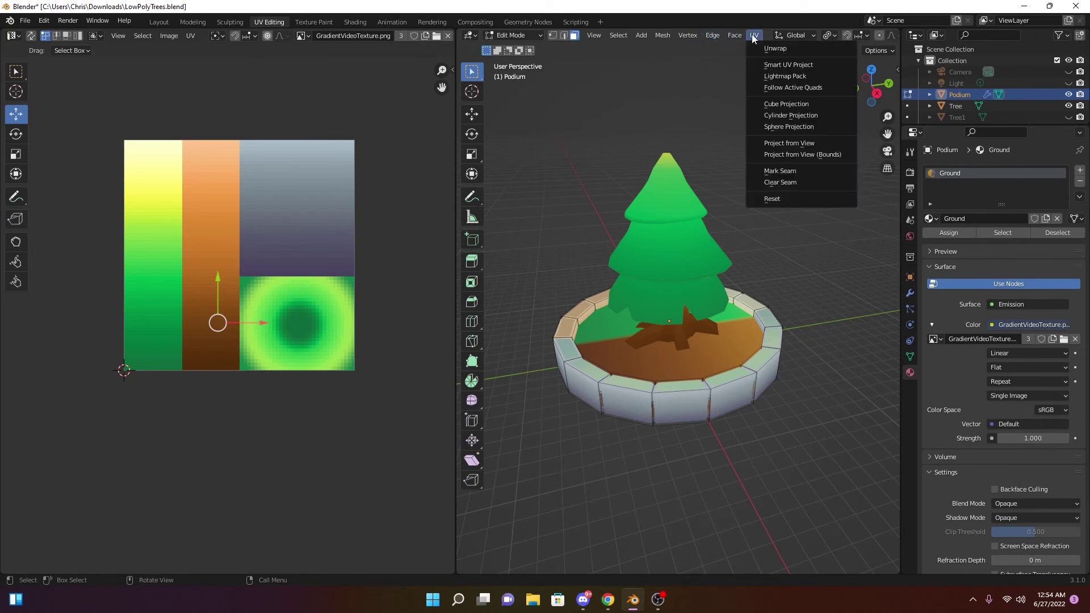
{"action": "left_click", "coordinate": [794, 48]}
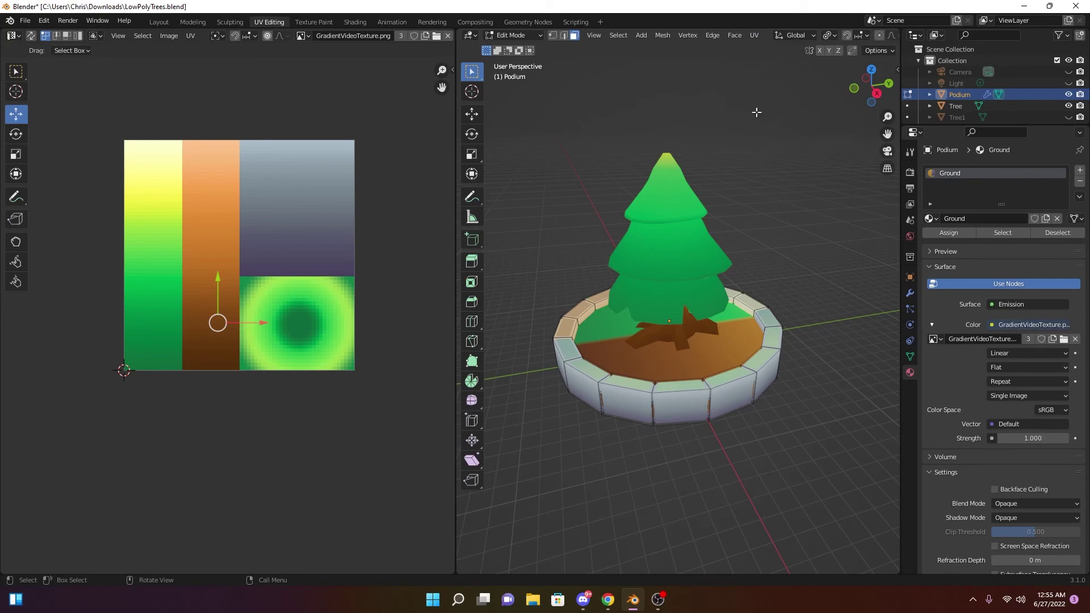
{"action": "left_click", "coordinate": [704, 399]}
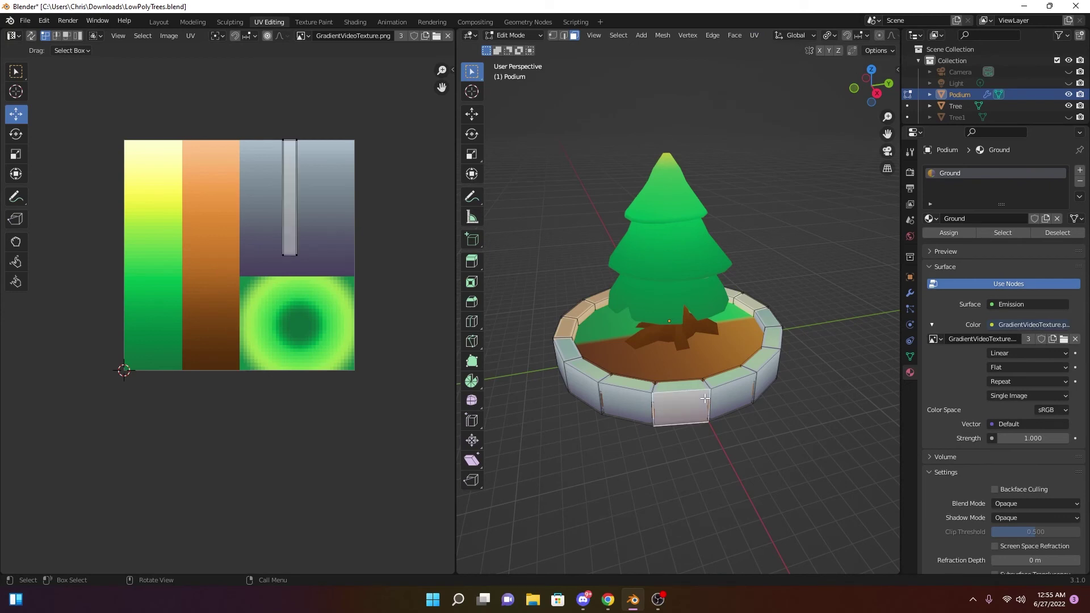
{"action": "key", "text": "a"}
{"action": "left_click", "coordinate": [756, 36]}
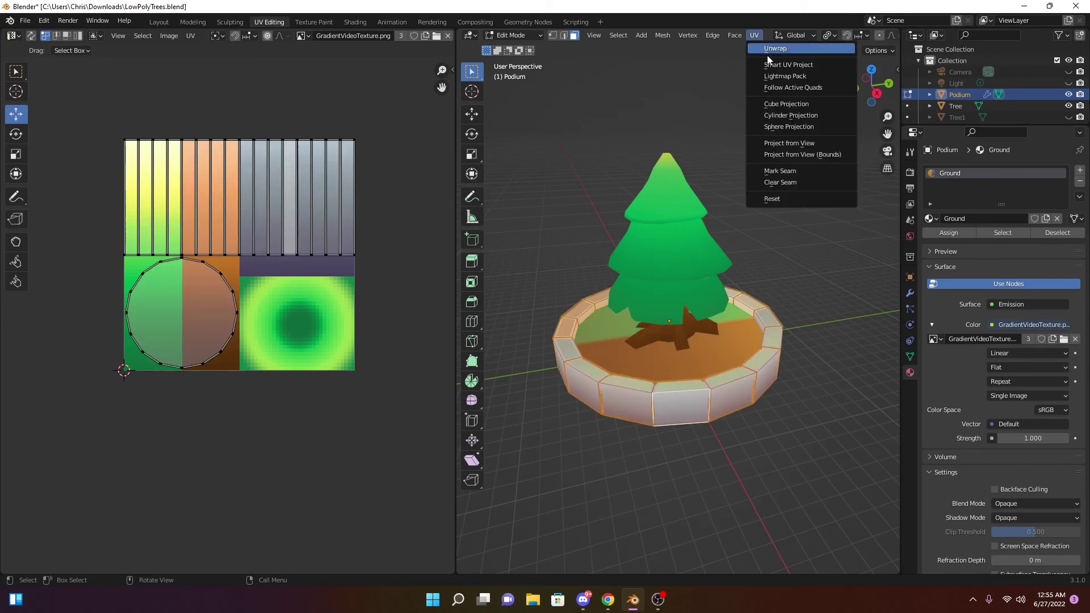
{"action": "left_click", "coordinate": [793, 49]}
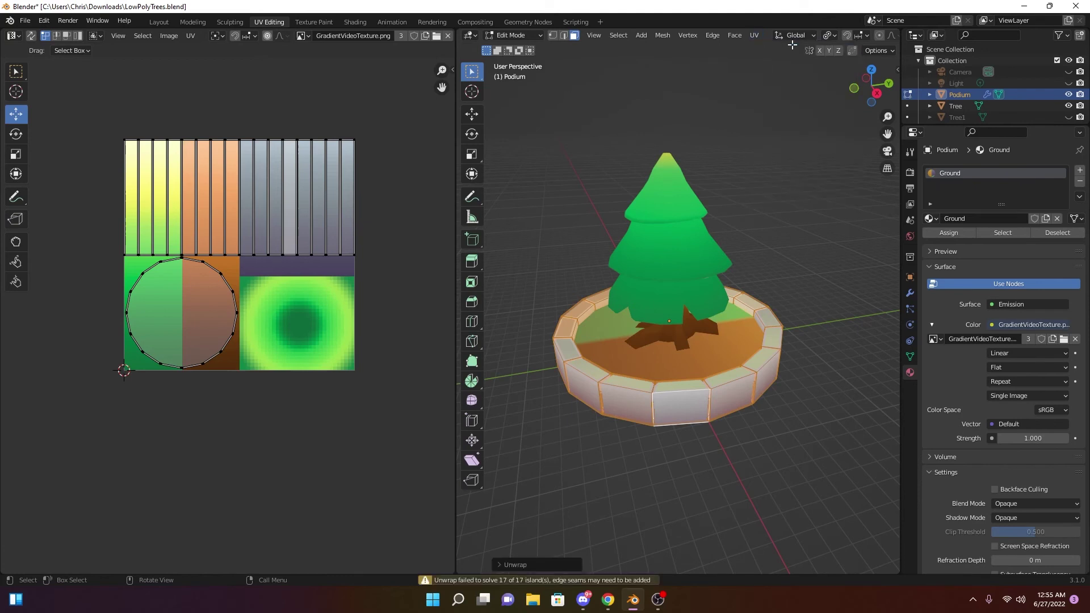
Clean up the podium's mesh with Delete Loose and Merge by Distance
{"action": "middle_click_drag", "start_coordinate": [733, 290], "coordinate": [740, 276]}
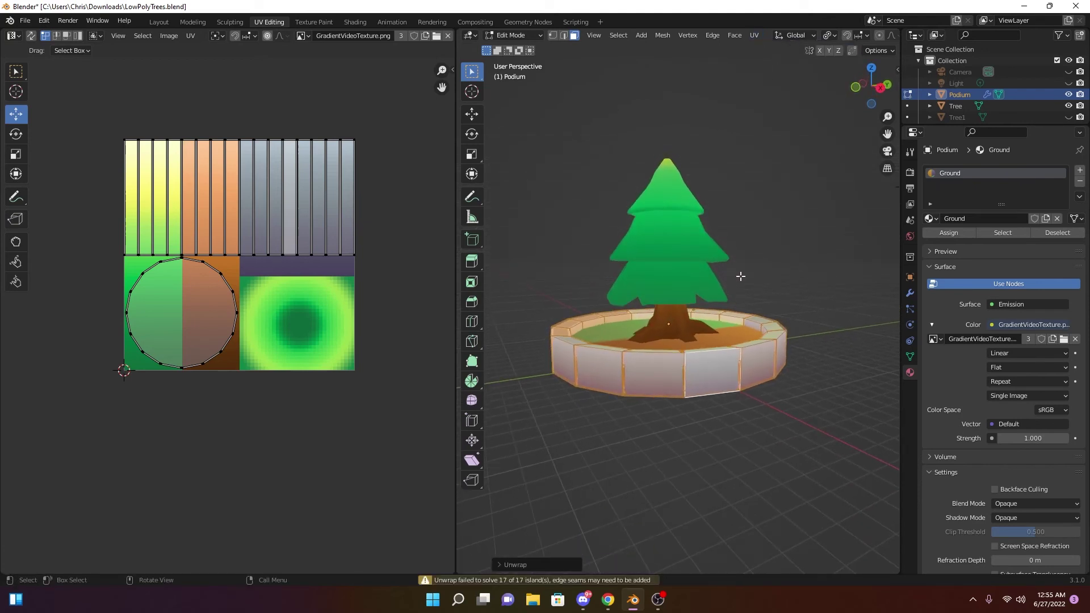
{"action": "scroll", "coordinate": [741, 276], "scroll_direction": "up", "scroll_amount": 1}
{"action": "scroll", "coordinate": [704, 363], "scroll_direction": "up", "scroll_amount": 1}
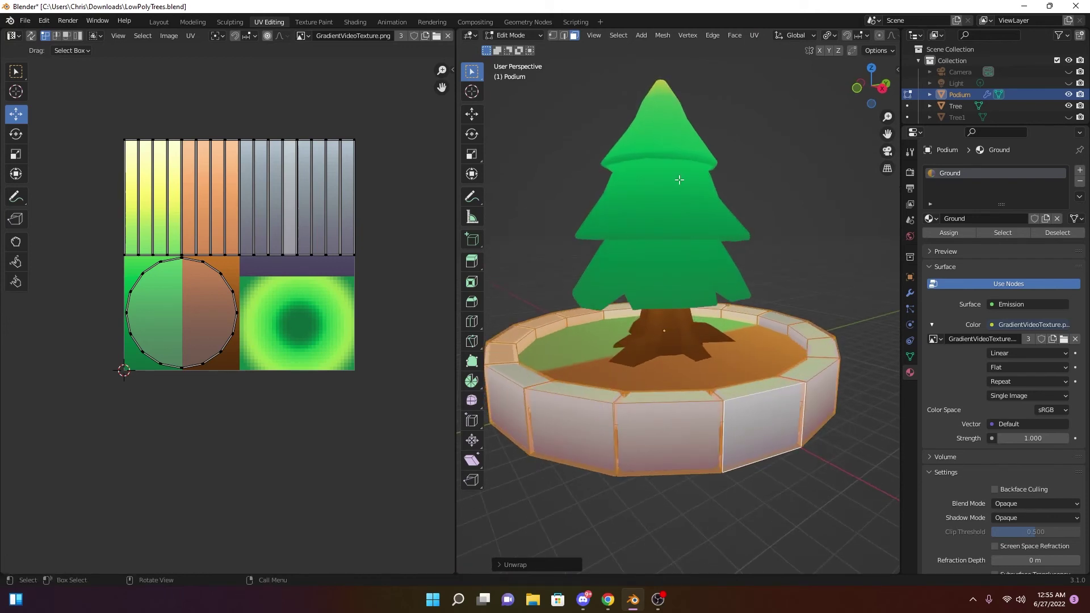
{"action": "middle_click_drag", "start_coordinate": [683, 293], "coordinate": [687, 378]}
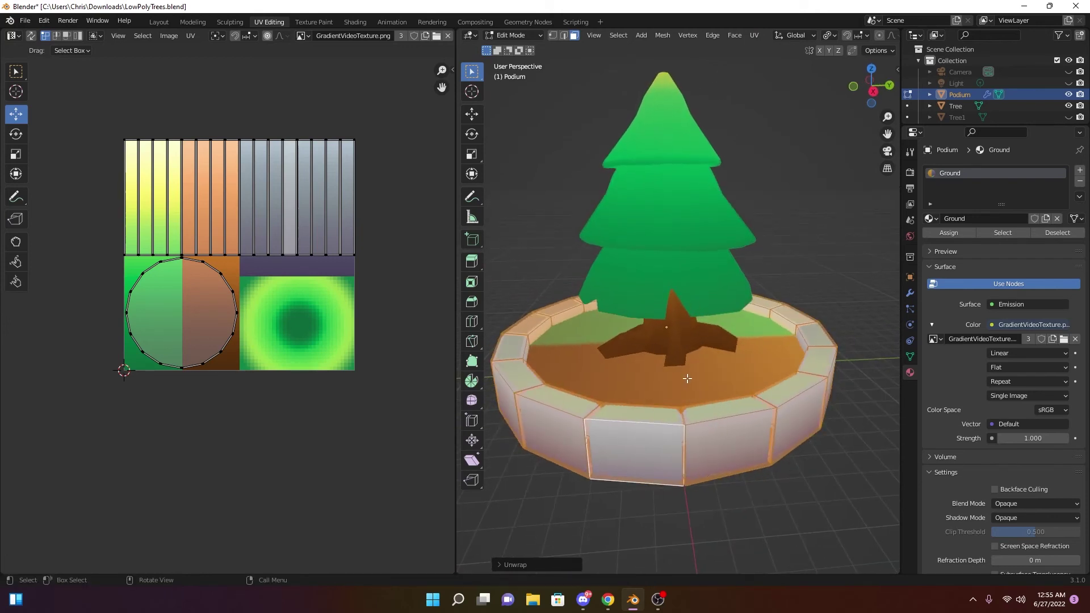
{"action": "left_click", "coordinate": [663, 36]}
{"action": "mouse_move", "coordinate": [713, 284]}
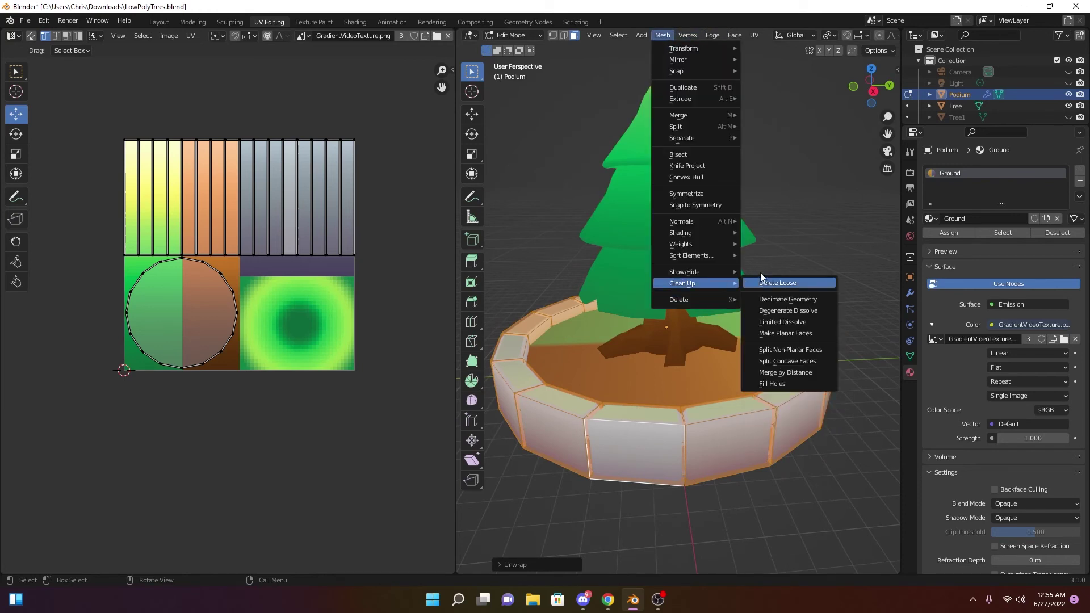
{"action": "left_click", "coordinate": [759, 276]}
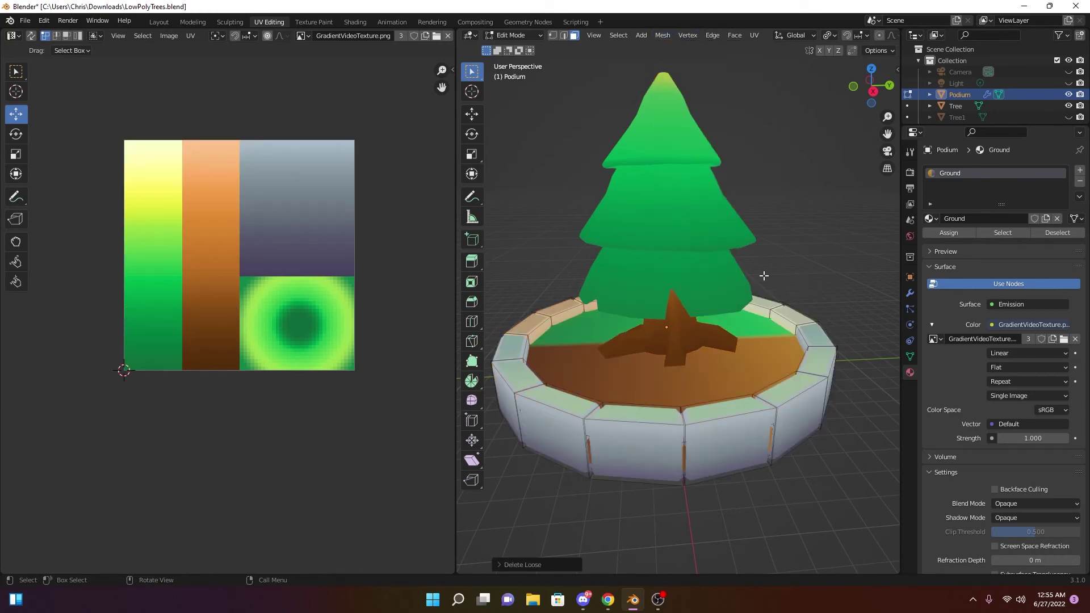
{"action": "left_click", "coordinate": [660, 35]}
{"action": "mouse_move", "coordinate": [700, 284]}
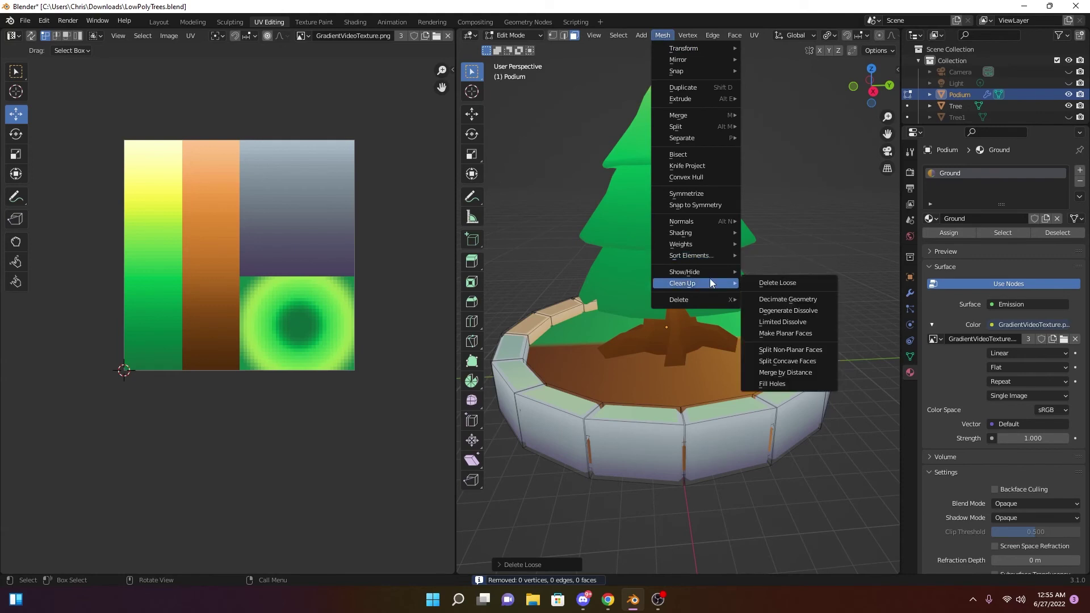
{"action": "left_click", "coordinate": [803, 372]}
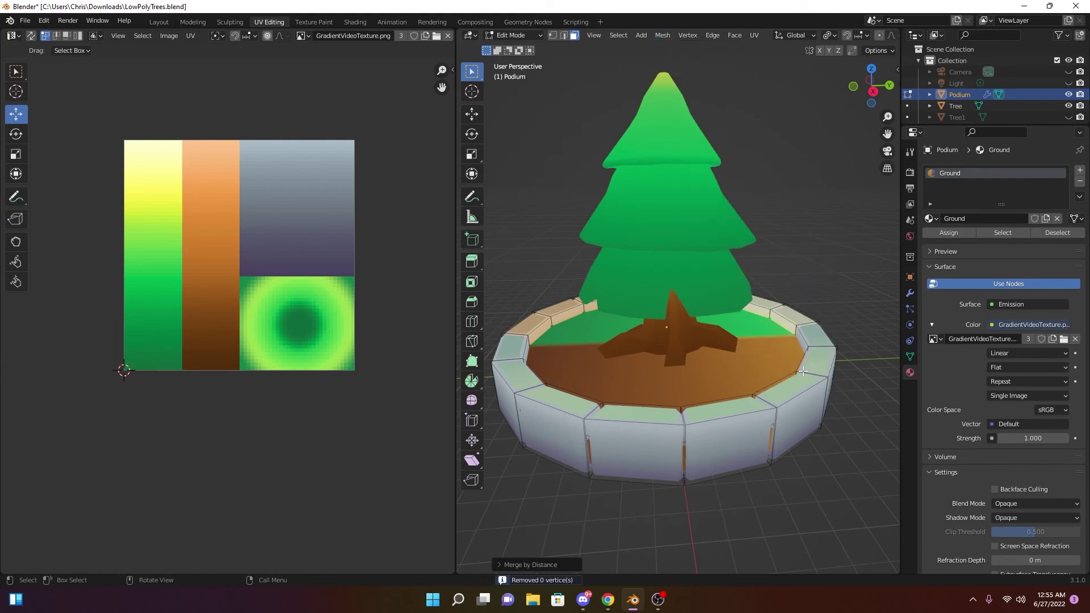
Convert the podium object to a mesh in Object Mode and select all its faces in Edit Mode
{"action": "middle_click_drag", "start_coordinate": [803, 345], "coordinate": [625, 435]}
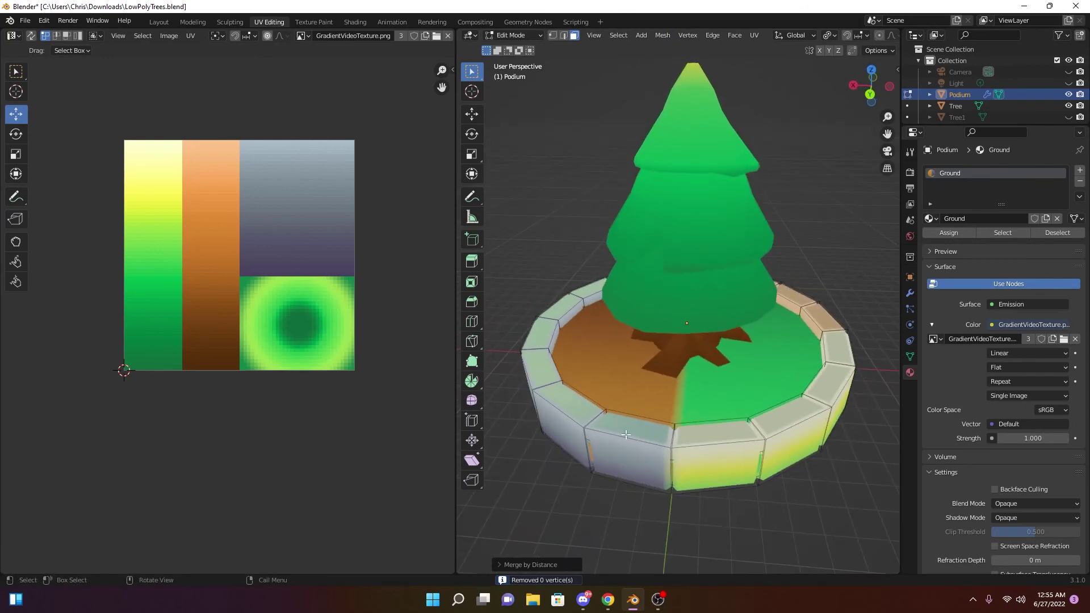
{"action": "key", "text": "a"}
{"action": "middle_click_drag", "start_coordinate": [635, 395], "coordinate": [741, 297]}
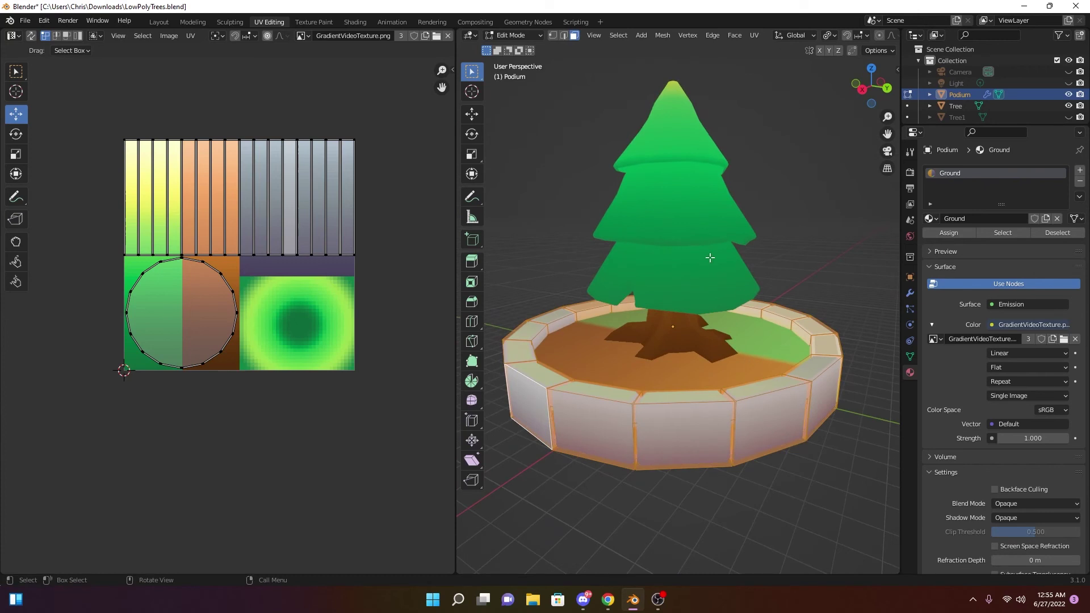
{"action": "key", "text": "Tab"}
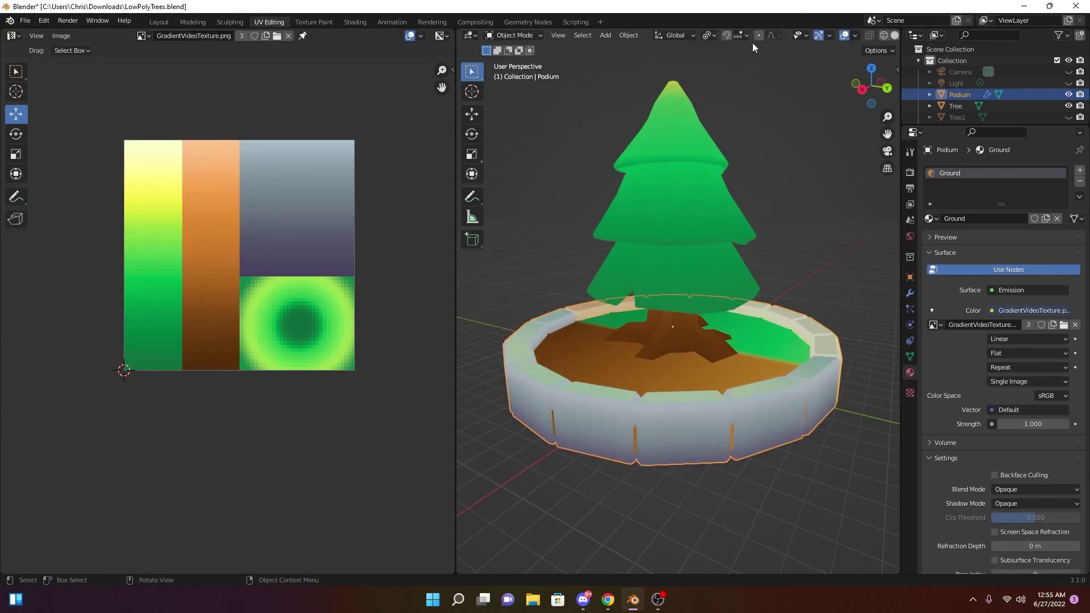
{"action": "left_click", "coordinate": [629, 36]}
{"action": "mouse_move", "coordinate": [691, 345]}
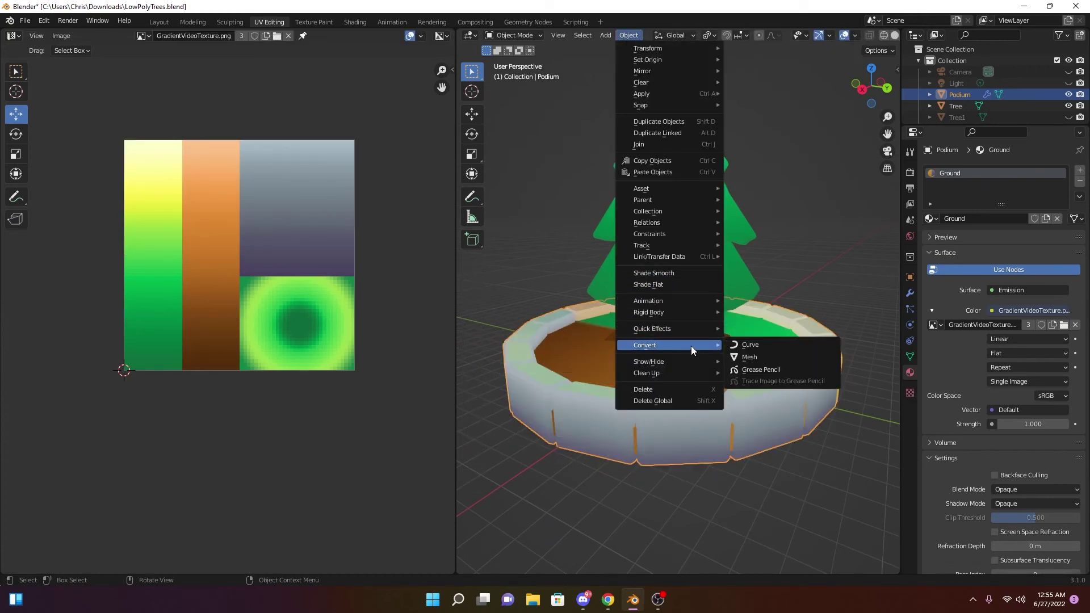
{"action": "left_click", "coordinate": [759, 355]}
{"action": "middle_click_drag", "start_coordinate": [755, 359], "coordinate": [747, 367]}
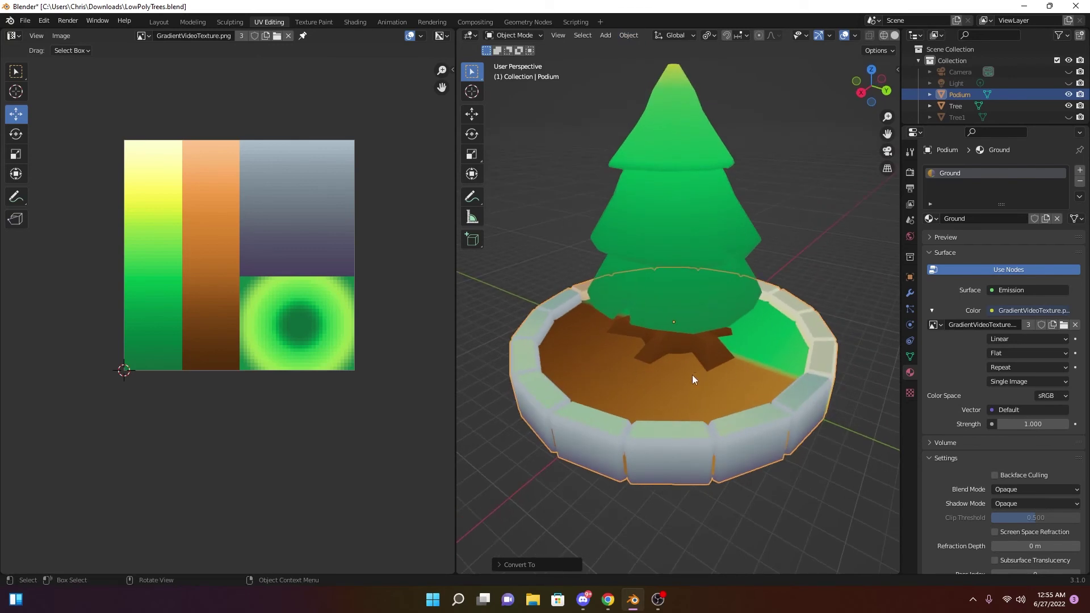
{"action": "key", "text": "Tab"}
{"action": "key", "text": "a"}
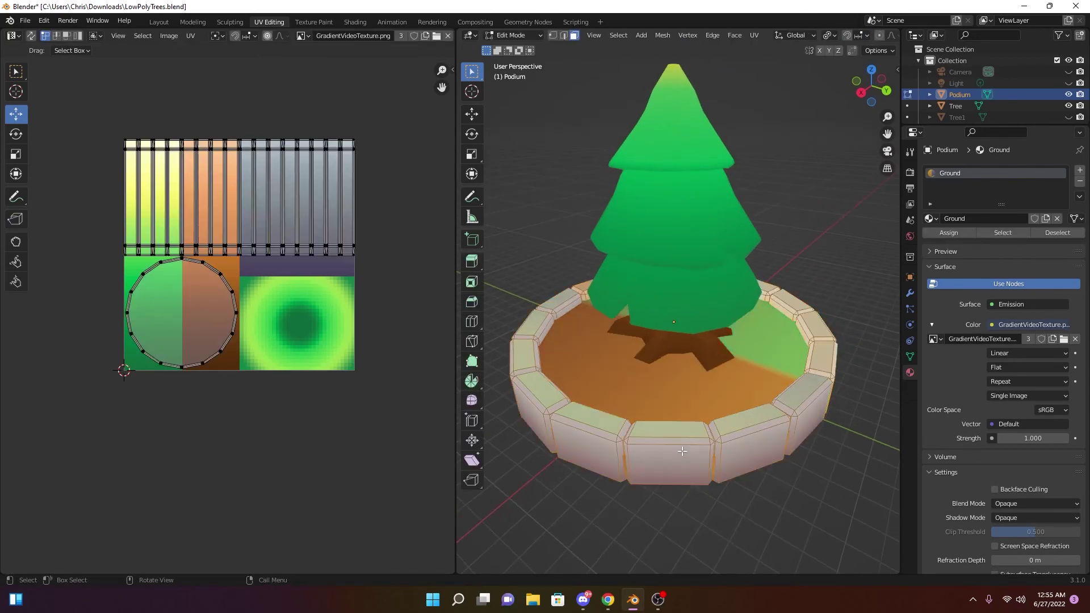
Make the outer face of the podium's front stone active and try to unwrap the selected podium faces
{"action": "left_click", "coordinate": [684, 448]}
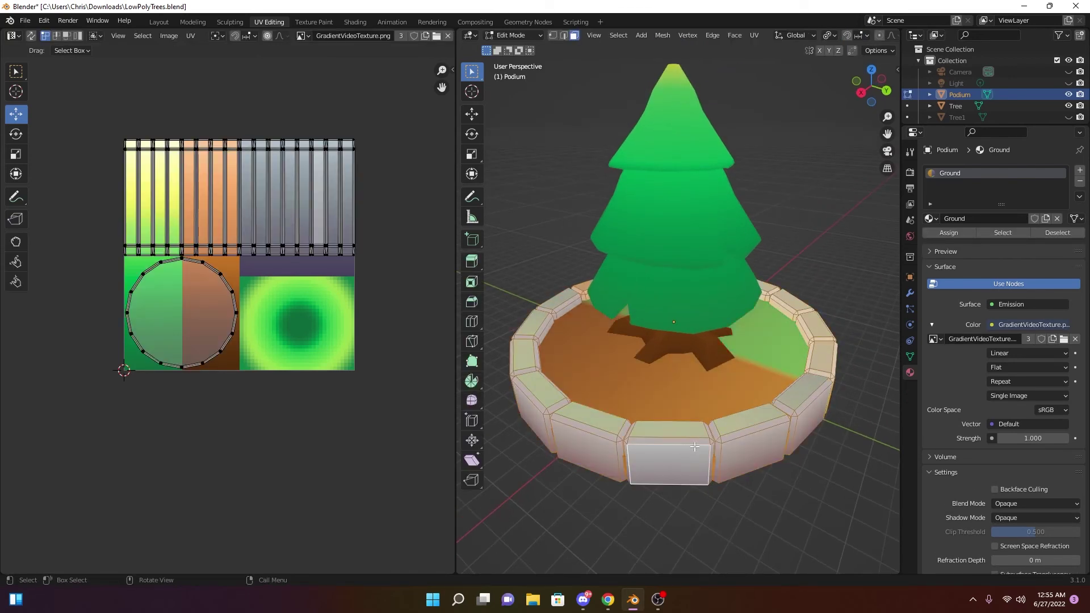
{"action": "left_click", "coordinate": [755, 35]}
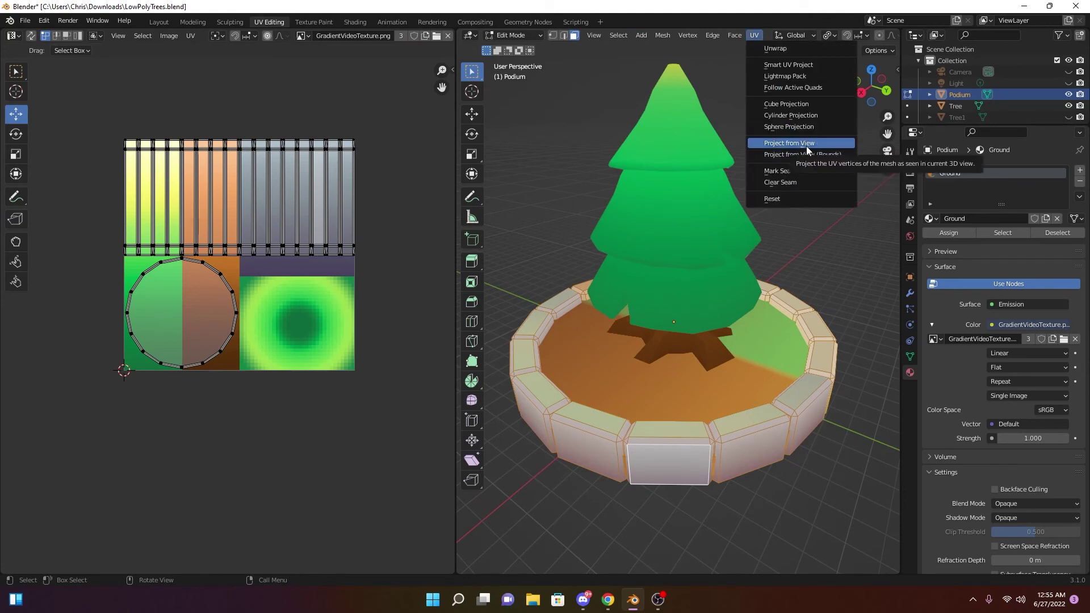
{"action": "left_click", "coordinate": [806, 49]}
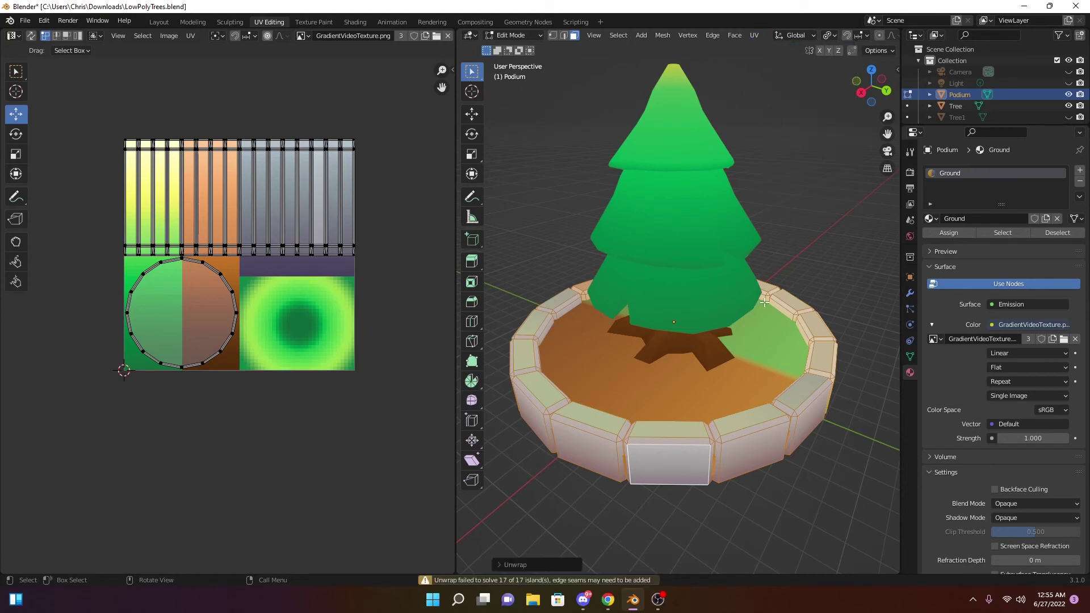
Unwrap all selected podium faces with Smart UV Project using its default settings
{"action": "middle_click_drag", "start_coordinate": [763, 301], "coordinate": [785, 84]}
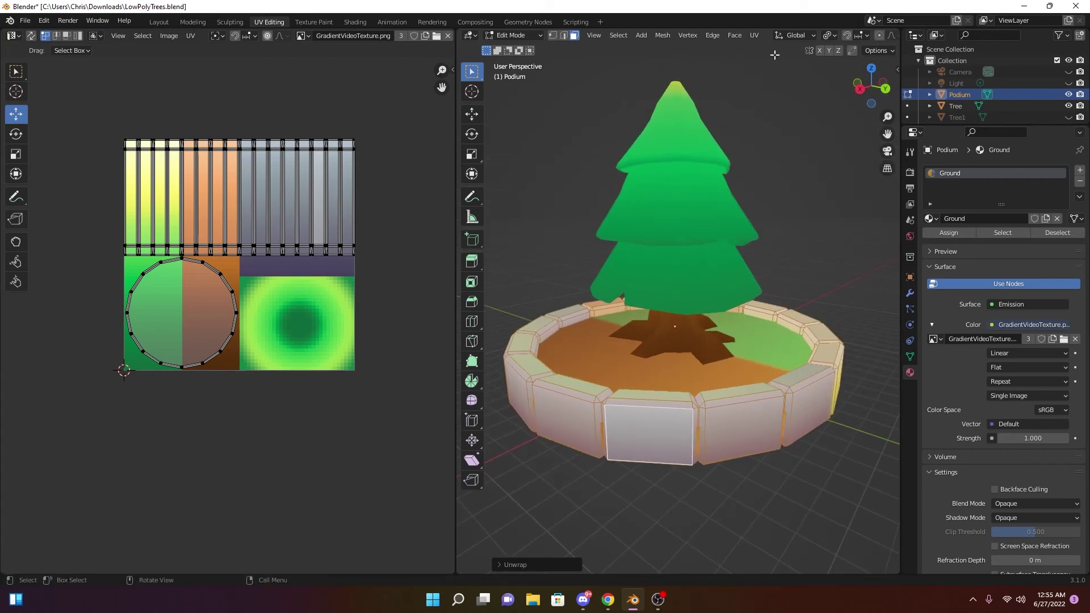
{"action": "left_click", "coordinate": [754, 35]}
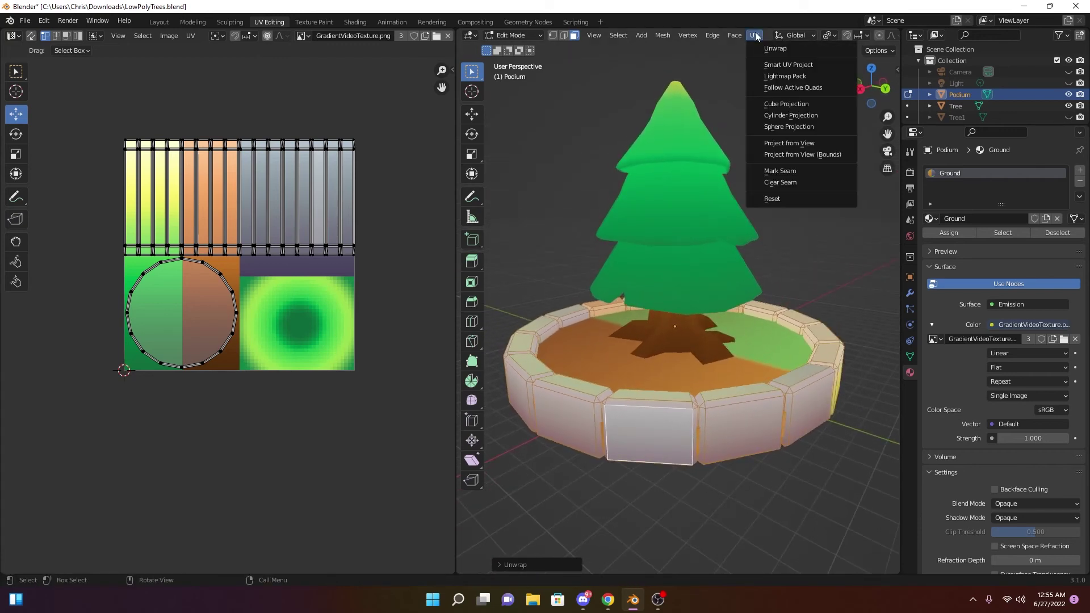
{"action": "left_click", "coordinate": [801, 69]}
{"action": "left_click", "coordinate": [802, 160]}
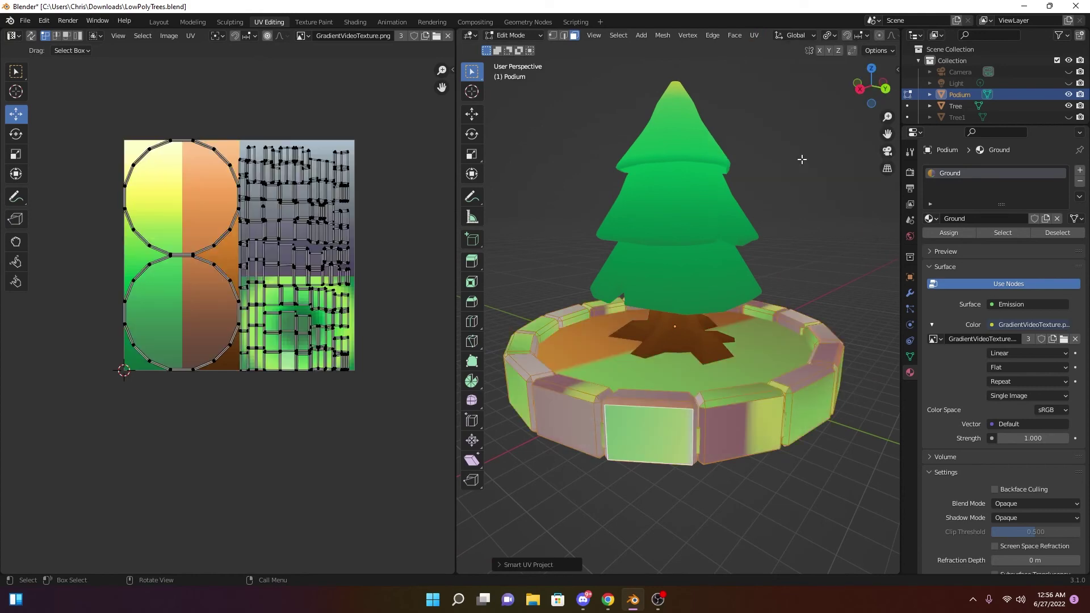
{"action": "middle_click_drag", "start_coordinate": [740, 295], "coordinate": [749, 57]}
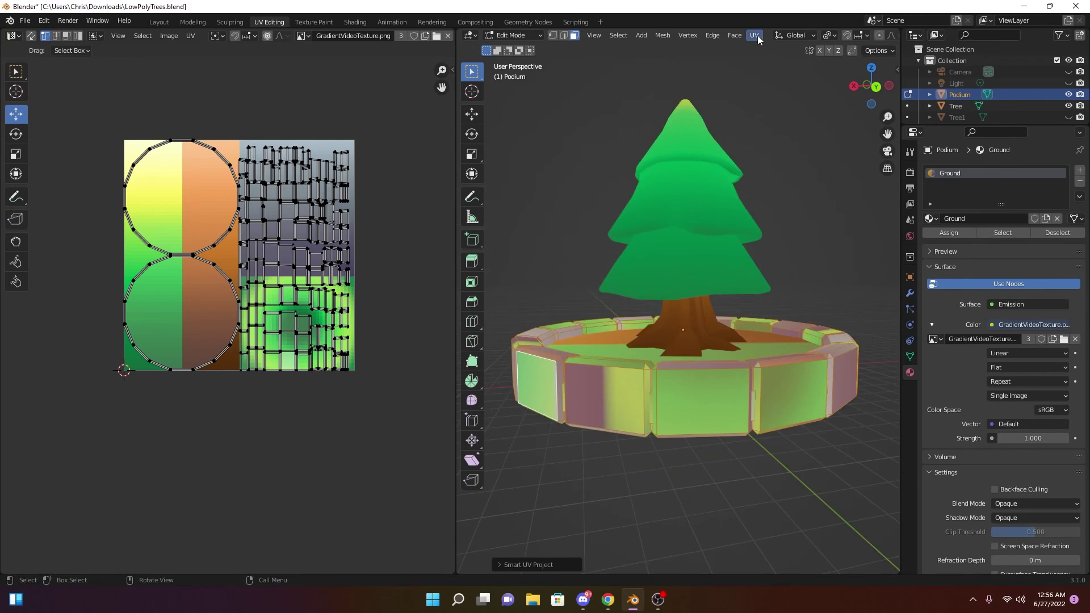
{"action": "left_click", "coordinate": [754, 35]}
Select the podium's ground face inside the stone ring and extend the selection to its linked geometry
{"action": "middle_click_drag", "start_coordinate": [632, 342], "coordinate": [693, 341]}
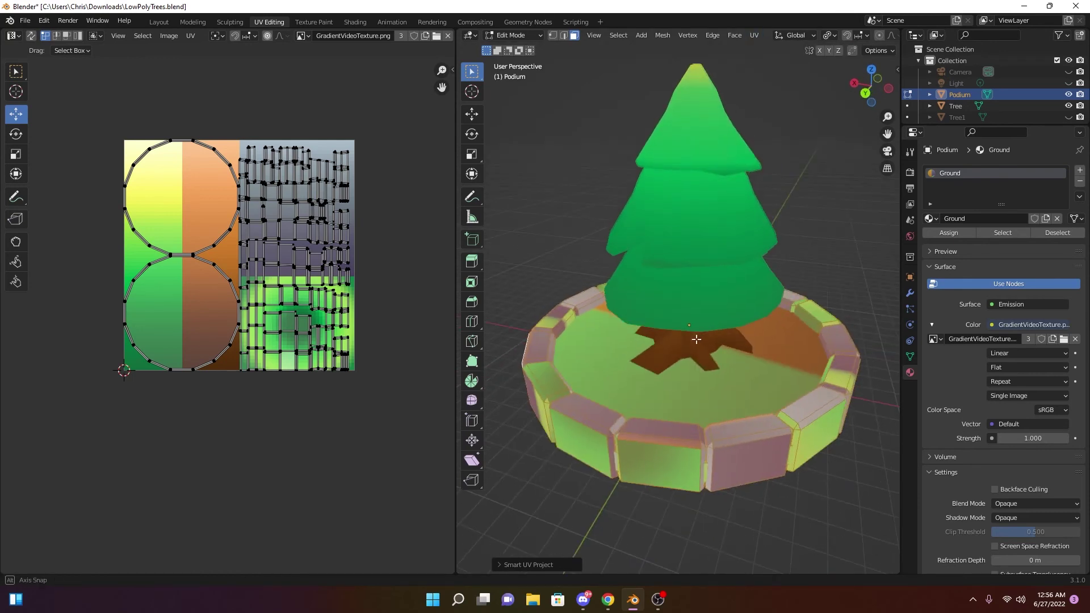
{"action": "left_click", "coordinate": [596, 394]}
{"action": "key", "text": "ctrl+l"}
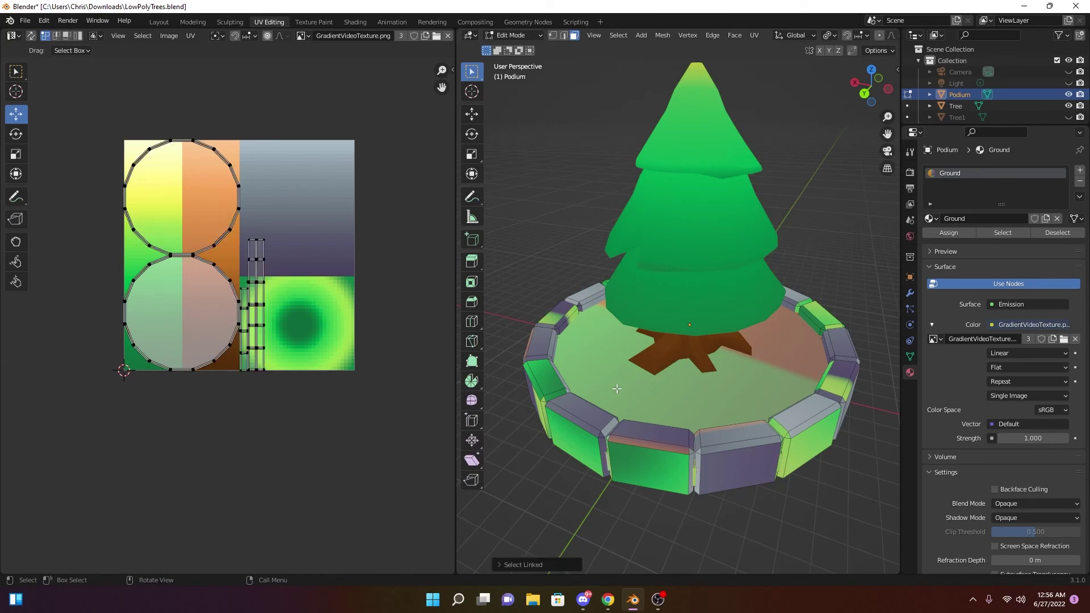
{"action": "scroll", "coordinate": [845, 38], "scroll_direction": "down", "scroll_amount": 5}
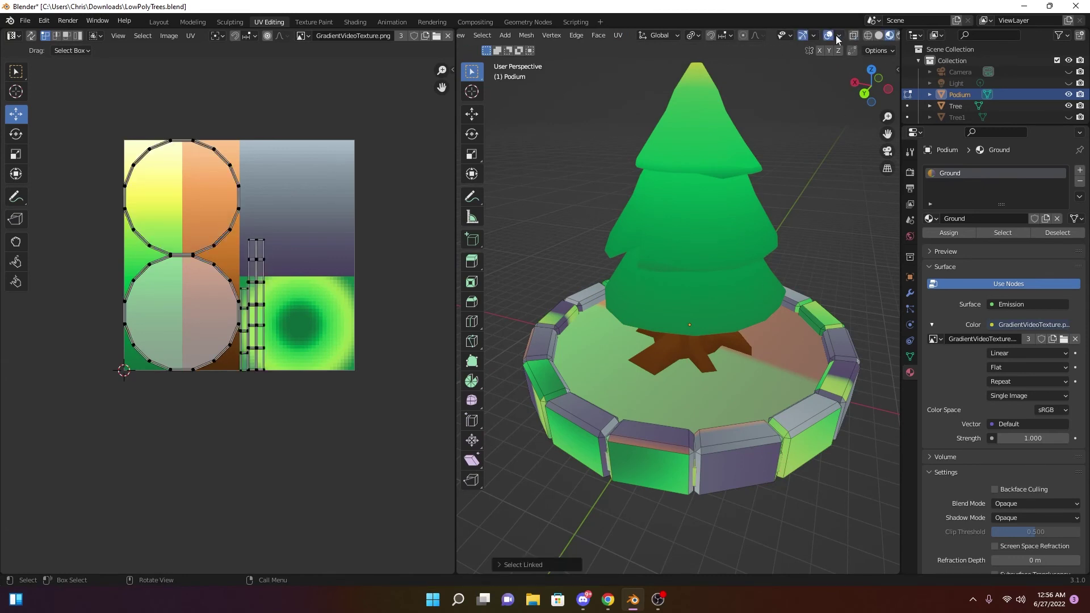
{"action": "left_click", "coordinate": [716, 386]}
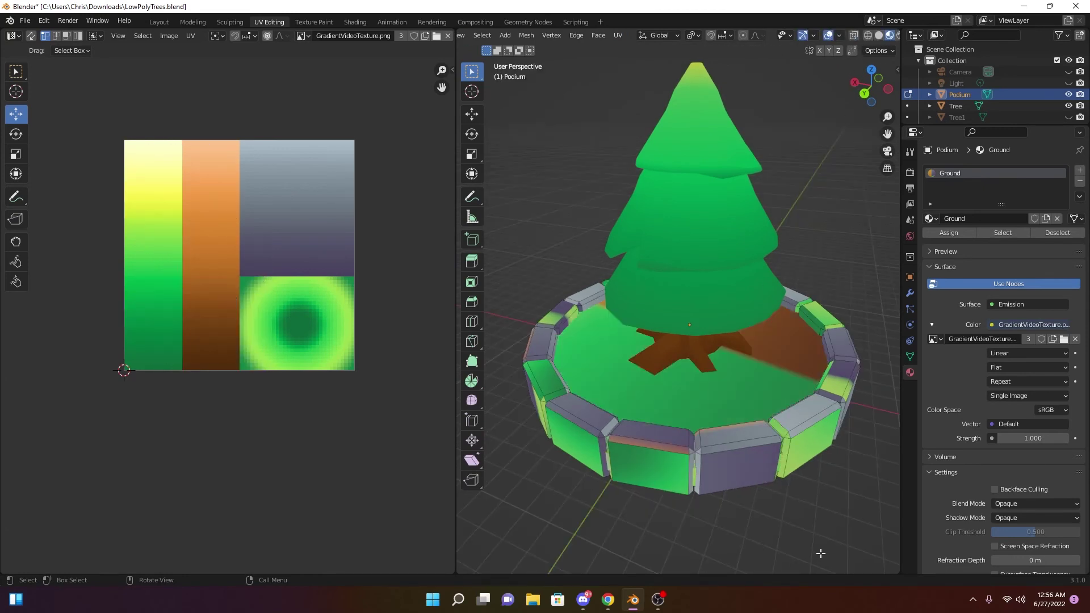
{"action": "middle_click_drag", "start_coordinate": [718, 386], "coordinate": [697, 407]}
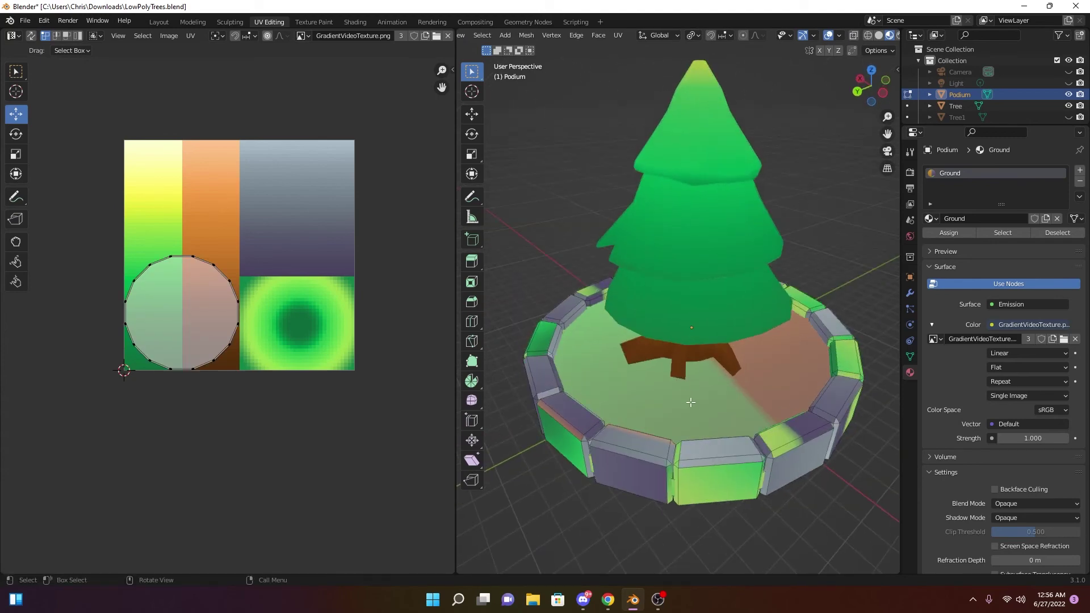
{"action": "key", "text": "ctrl+l"}
Project the ground's UVs from the top view with Project from View and select all of the resulting UVs
{"action": "key", "text": "KP_7"}
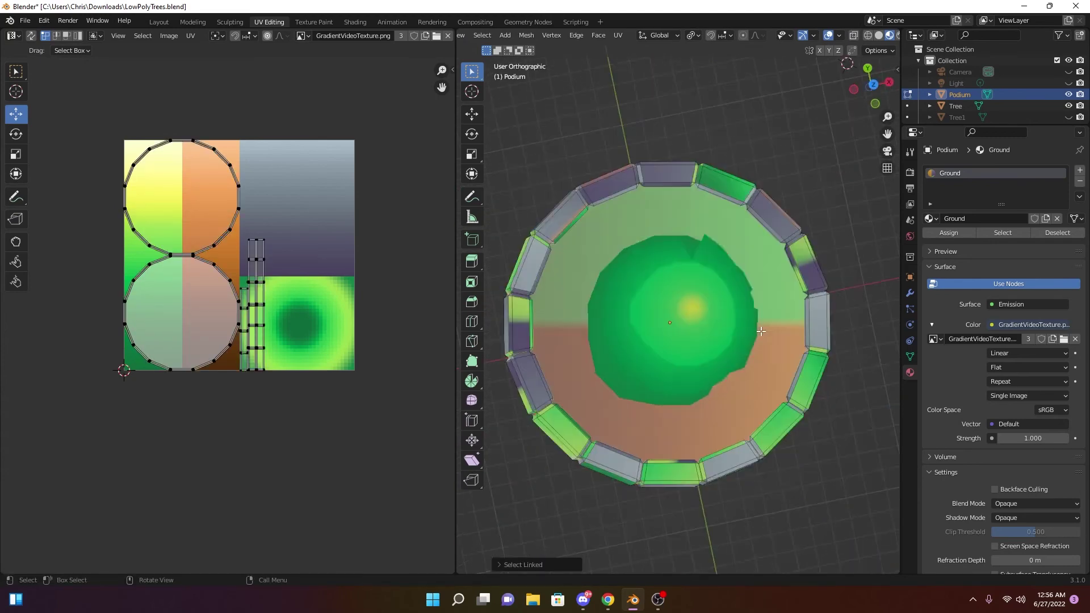
{"action": "scroll", "coordinate": [740, 36], "scroll_direction": "down", "scroll_amount": 1}
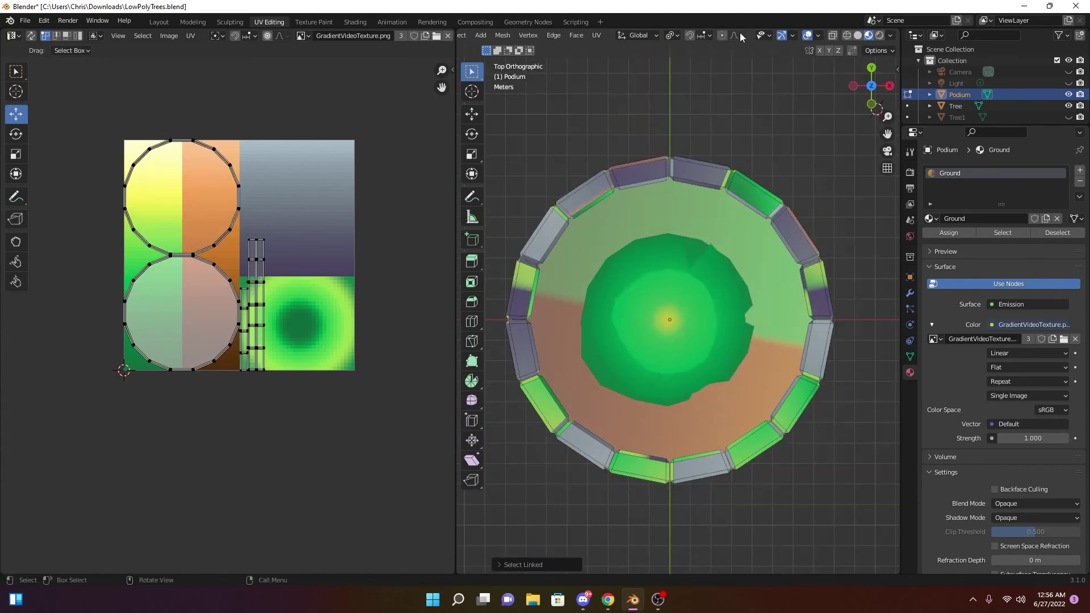
{"action": "left_click", "coordinate": [596, 34]}
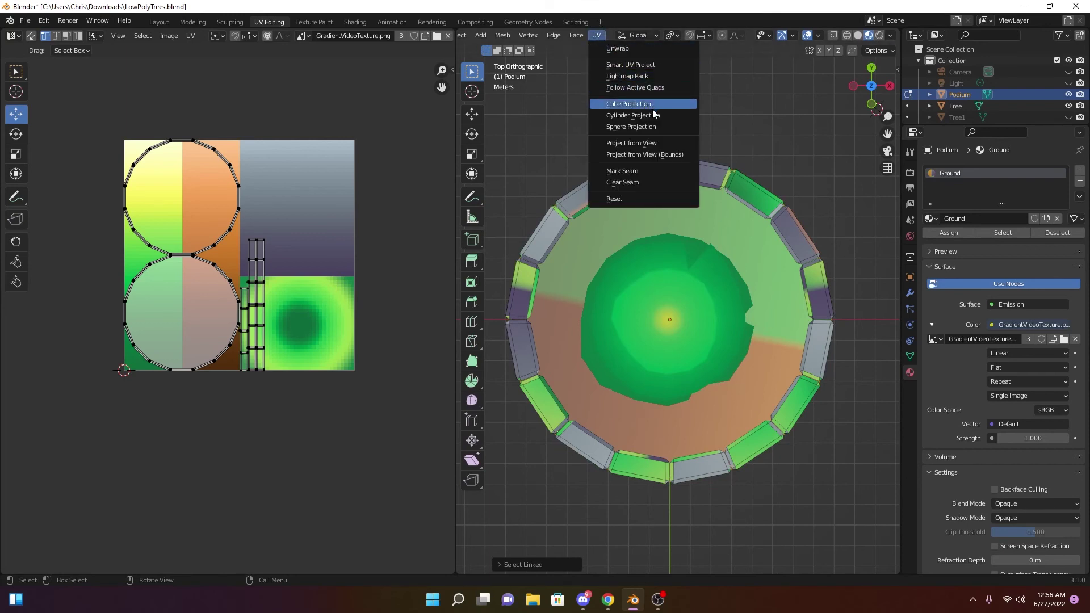
{"action": "left_click", "coordinate": [655, 142]}
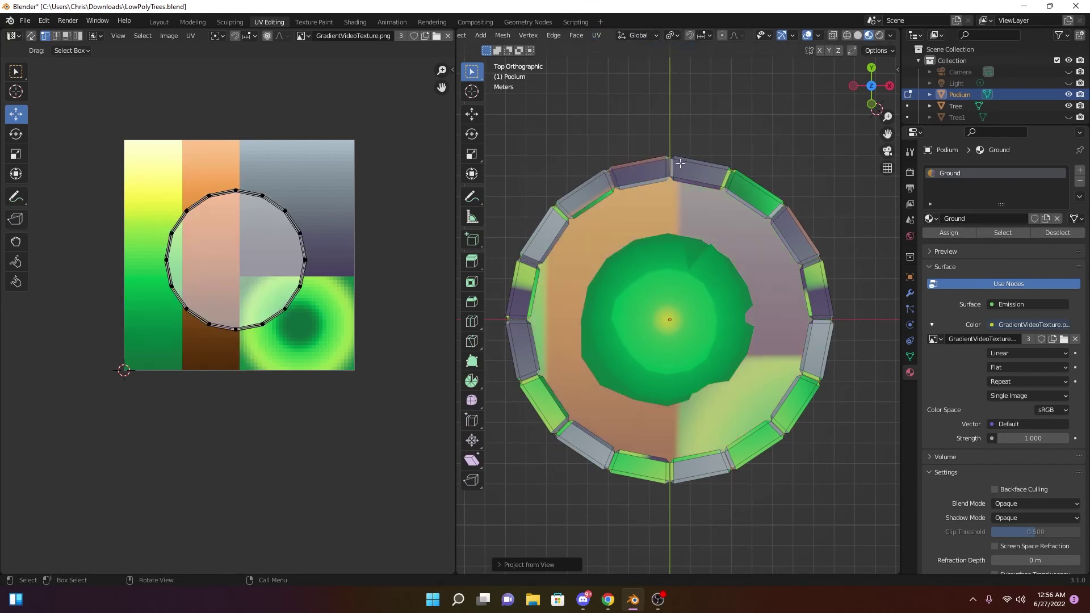
{"action": "key", "text": "a"}
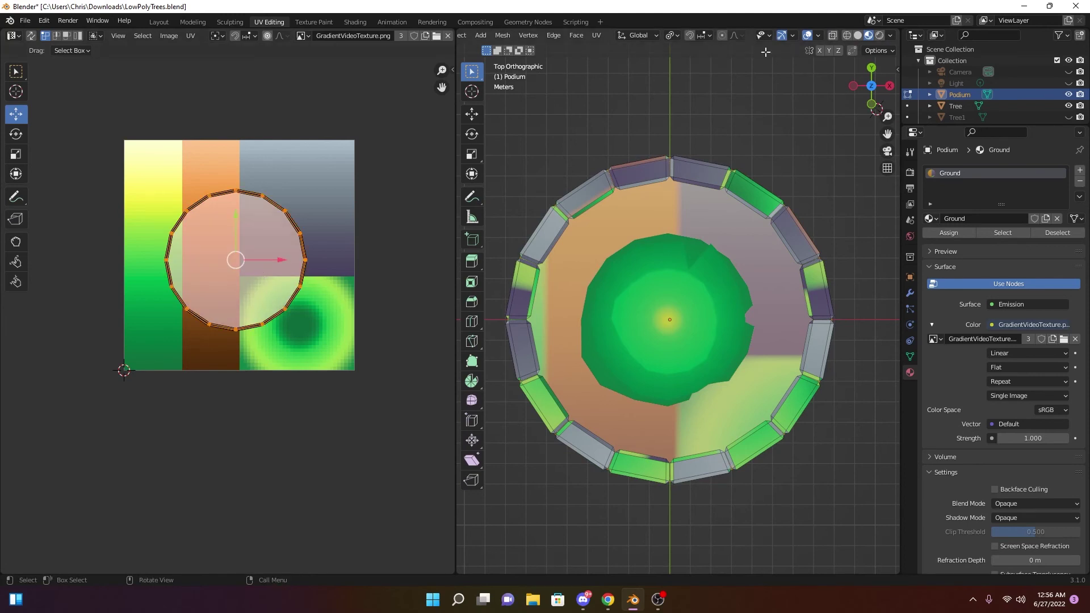
{"action": "left_click", "coordinate": [601, 35]}
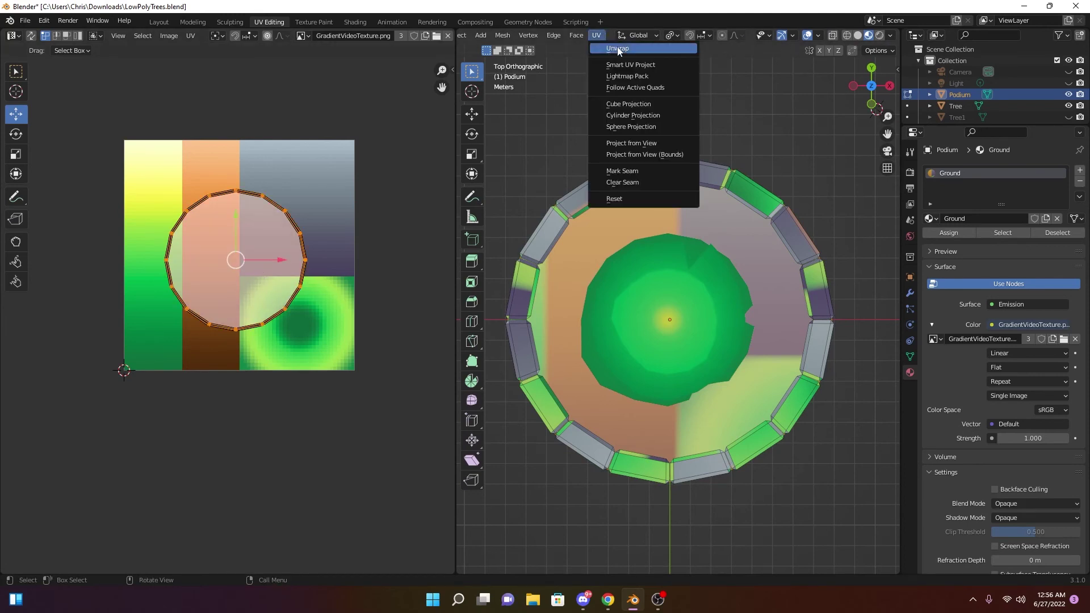
{"action": "left_click", "coordinate": [600, 34]}
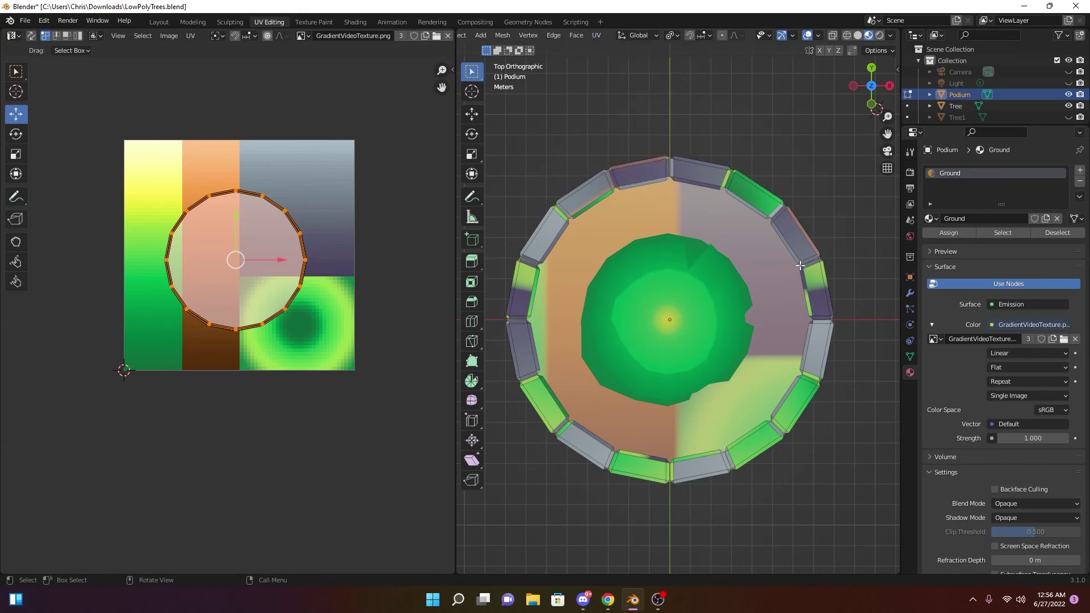
Shrink the ground's UV disc, move it onto the centre of the circular green gradient, and enlarge it to nearly fill that gradient
{"action": "middle_click_drag", "start_coordinate": [794, 256], "coordinate": [548, 336]}
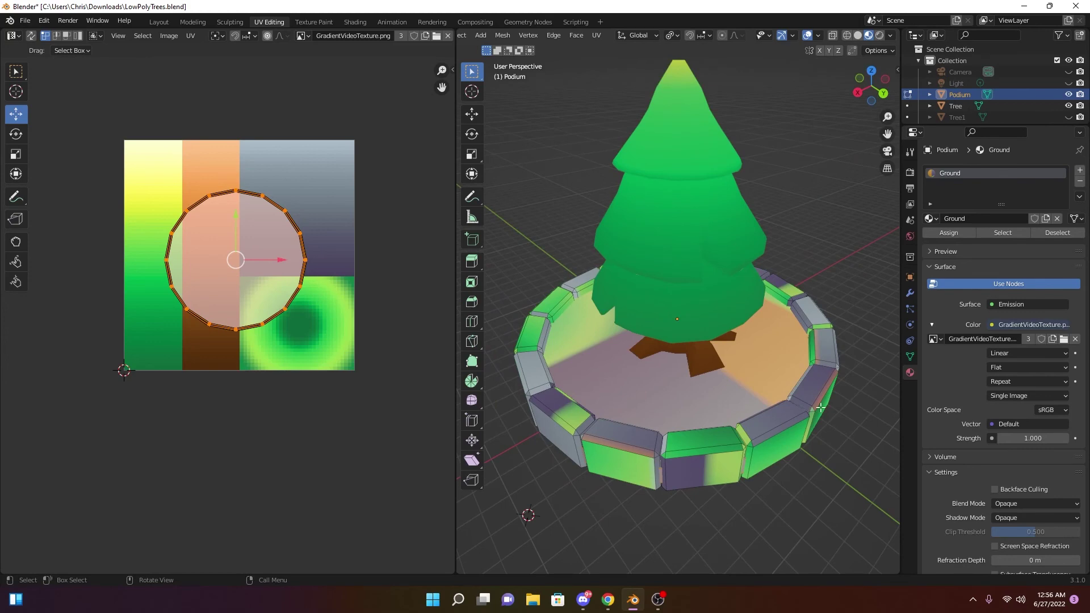
{"action": "middle_click_drag", "start_coordinate": [689, 469], "coordinate": [661, 397]}
{"action": "scroll", "coordinate": [659, 391], "scroll_direction": "up", "scroll_amount": 4}
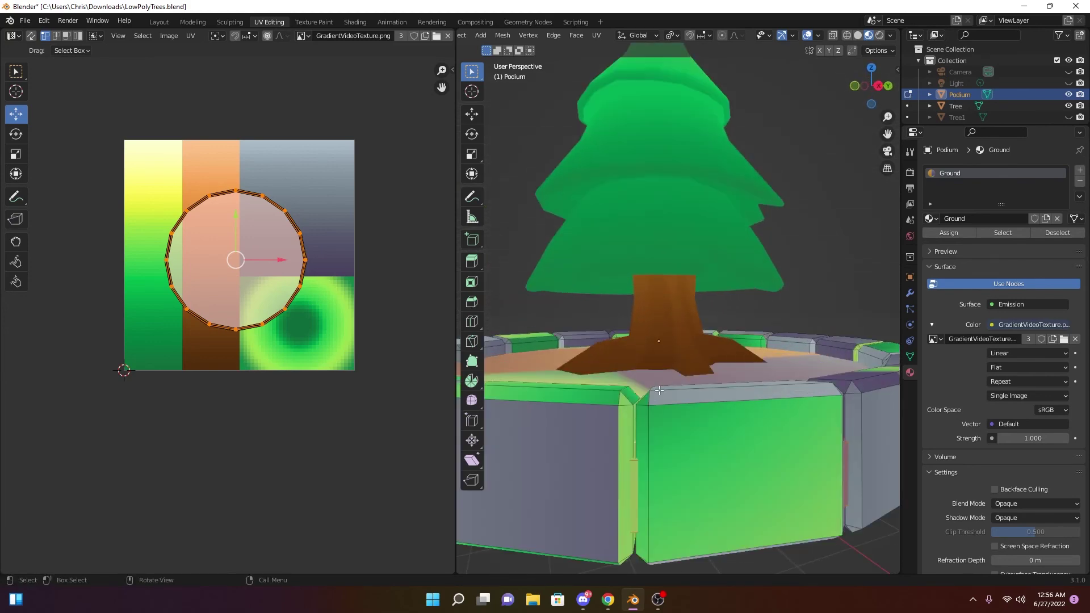
{"action": "scroll", "coordinate": [632, 459], "scroll_direction": "down", "scroll_amount": 6}
{"action": "middle_click_drag", "start_coordinate": [633, 459], "coordinate": [630, 488]}
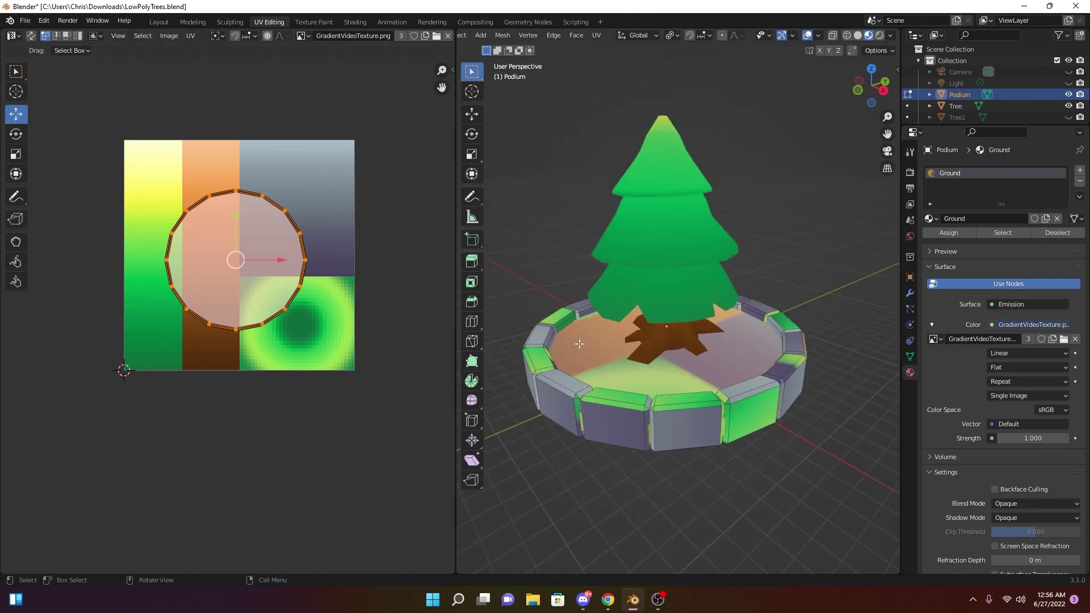
{"action": "key", "text": "s"}
{"action": "left_click", "coordinate": [300, 294]}
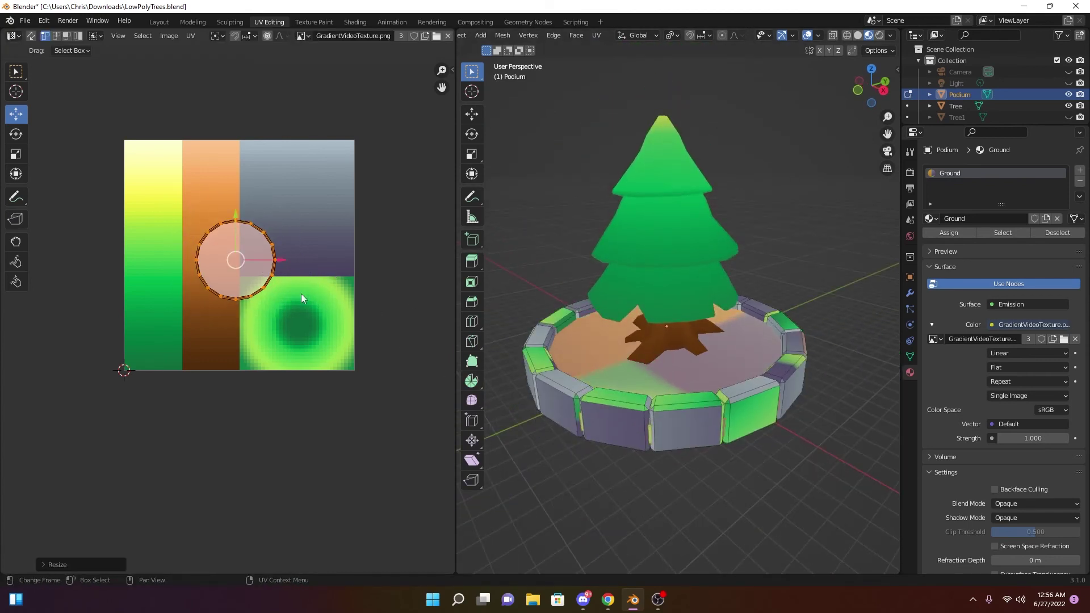
{"action": "key", "text": "g"}
{"action": "left_click", "coordinate": [364, 357]}
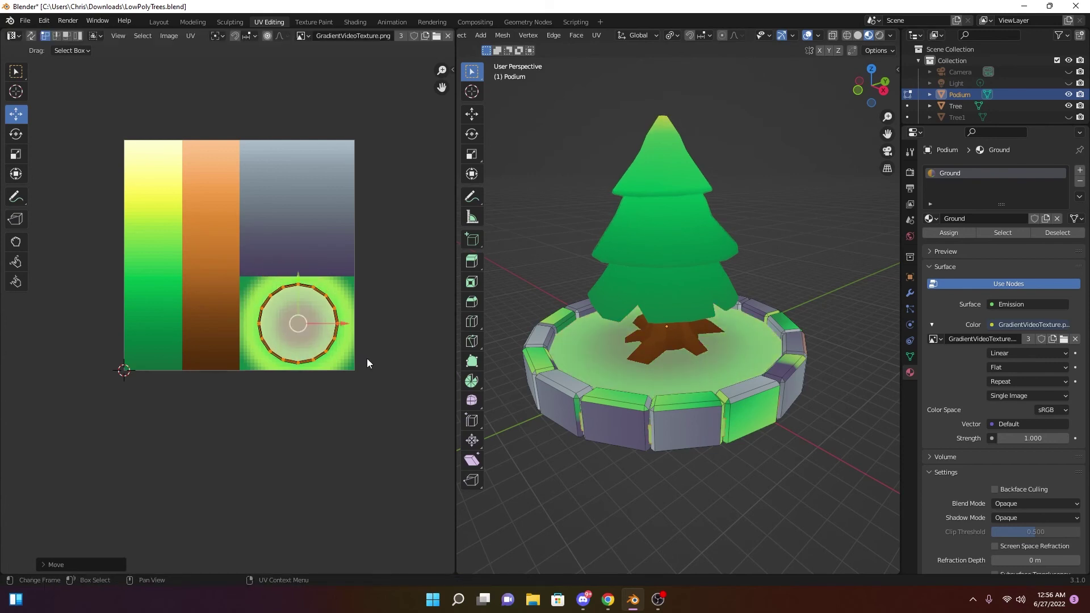
{"action": "key", "text": "s"}
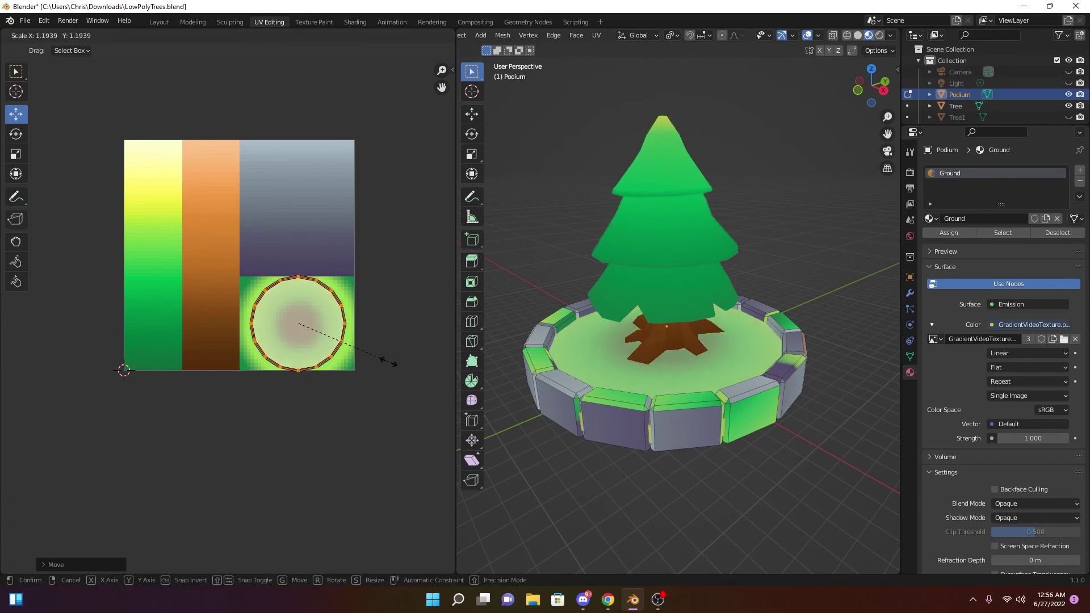
{"action": "left_click", "coordinate": [387, 362]}
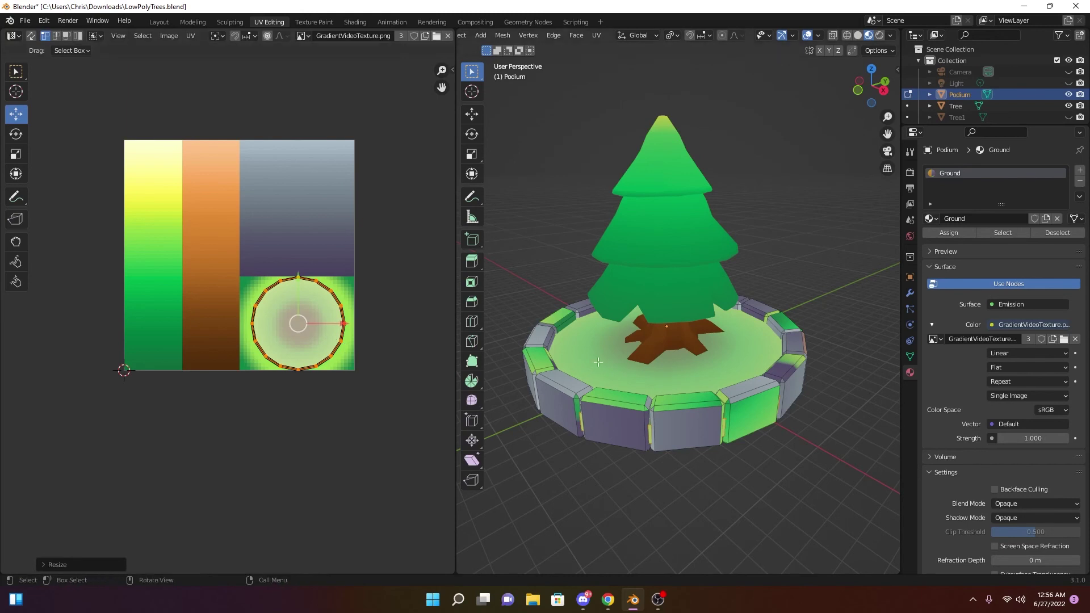
Try a Cube Projection on the linked ground geometry from the top view and undo it
{"action": "key", "text": "l"}
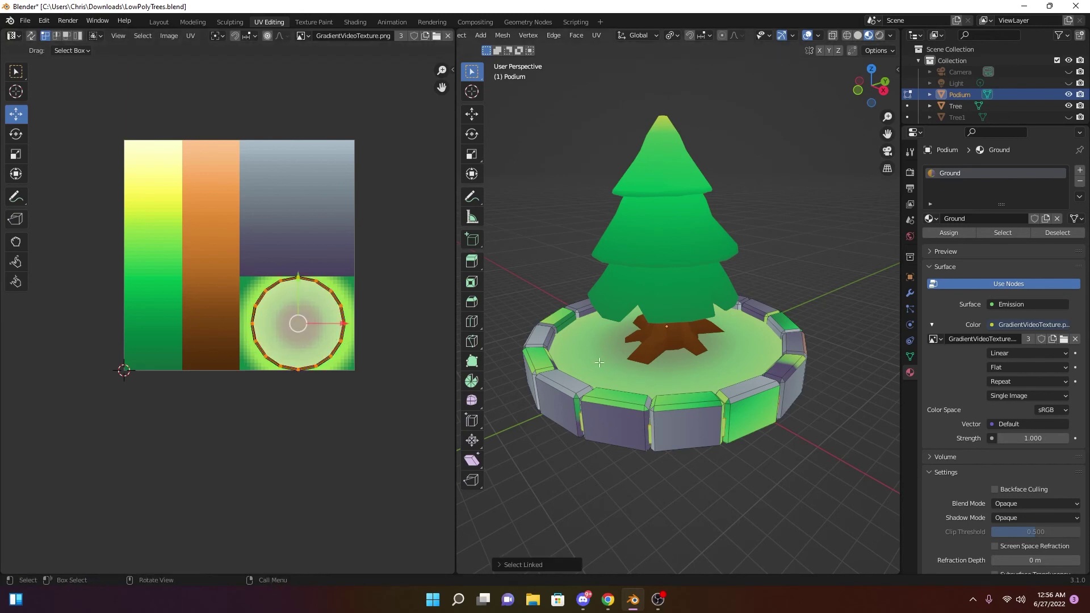
{"action": "key", "text": "KP_7"}
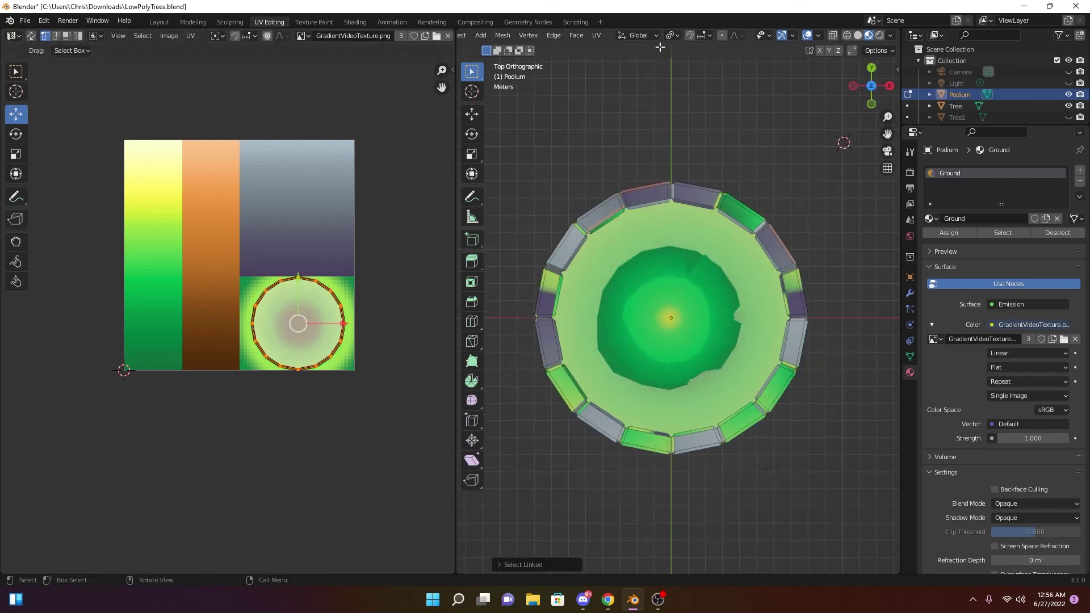
{"action": "left_click", "coordinate": [601, 36]}
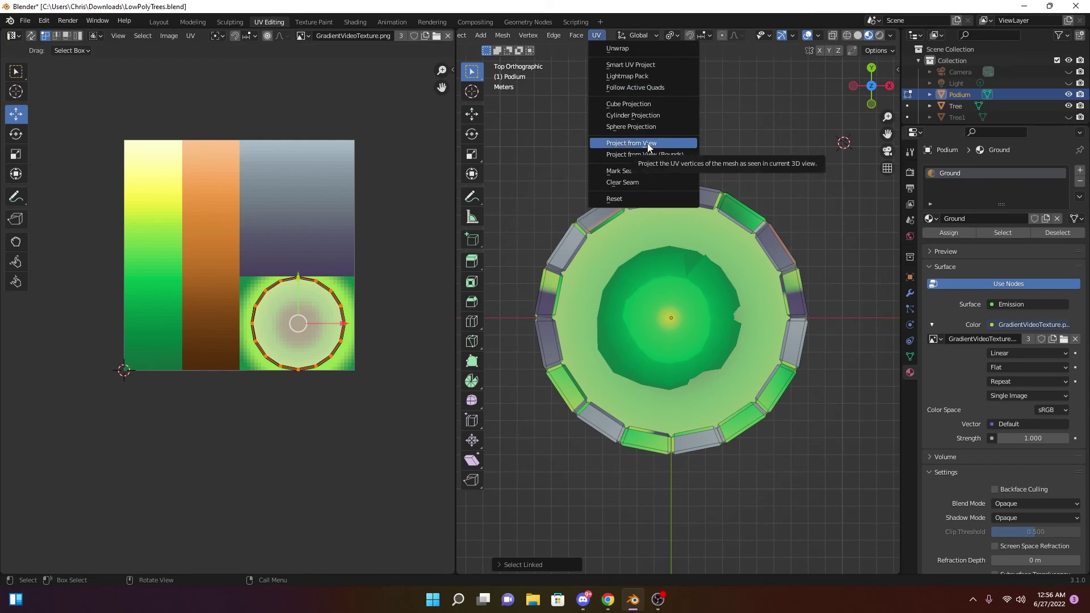
{"action": "left_click", "coordinate": [650, 104]}
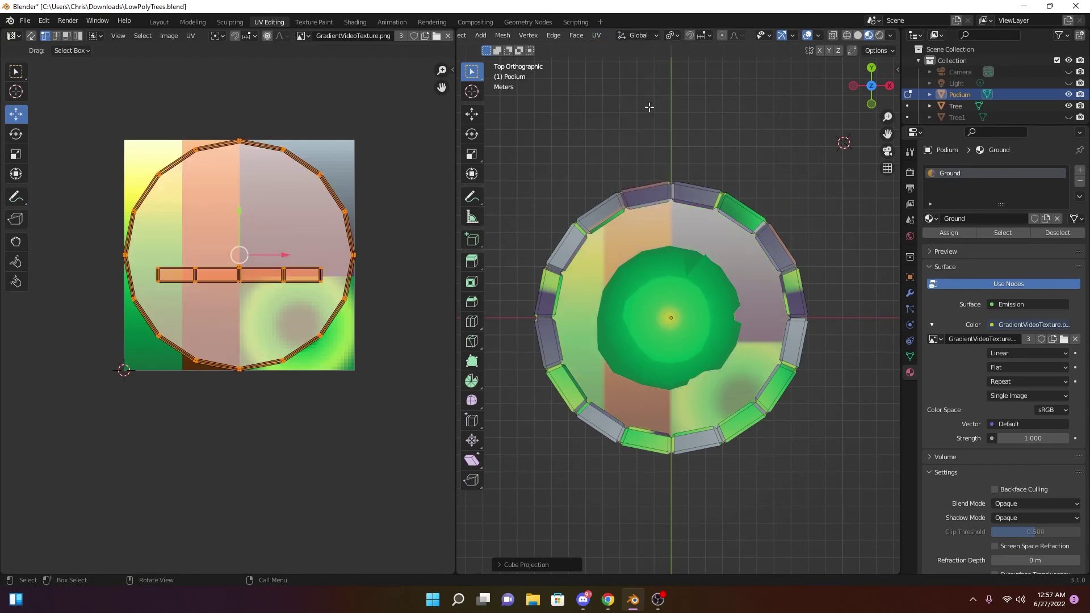
{"action": "key", "text": "ctrl+z"}
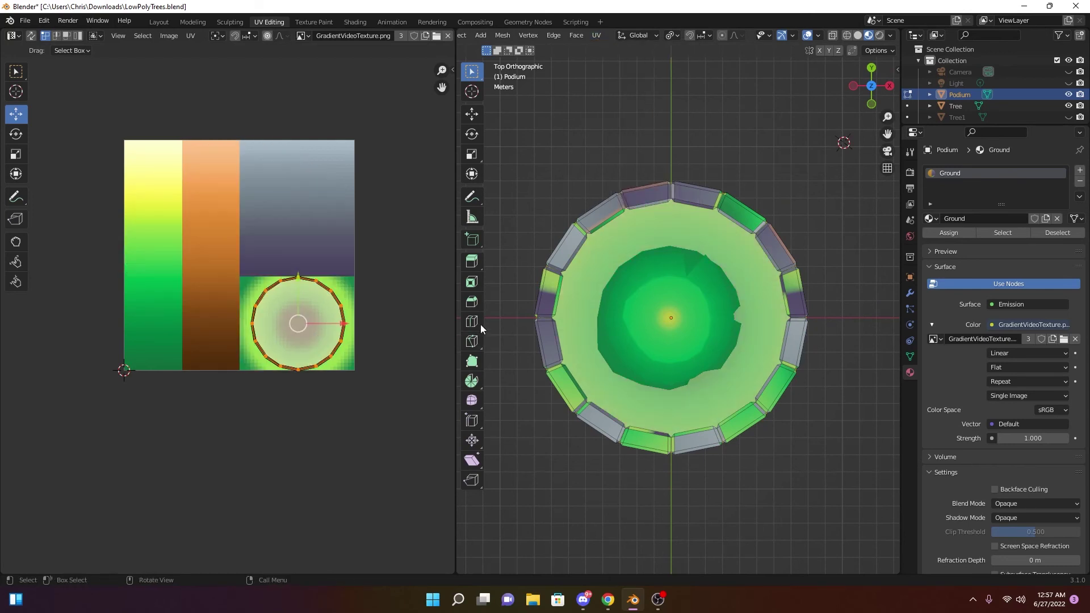
Scale the ground's UV disc down so it covers only the inner part of the circular green gradient
{"action": "scroll", "coordinate": [362, 294], "scroll_direction": "up", "scroll_amount": 1}
{"action": "middle_click_drag", "start_coordinate": [620, 304], "coordinate": [663, 222]}
{"action": "scroll", "coordinate": [500, 348], "scroll_direction": "up", "scroll_amount": 3}
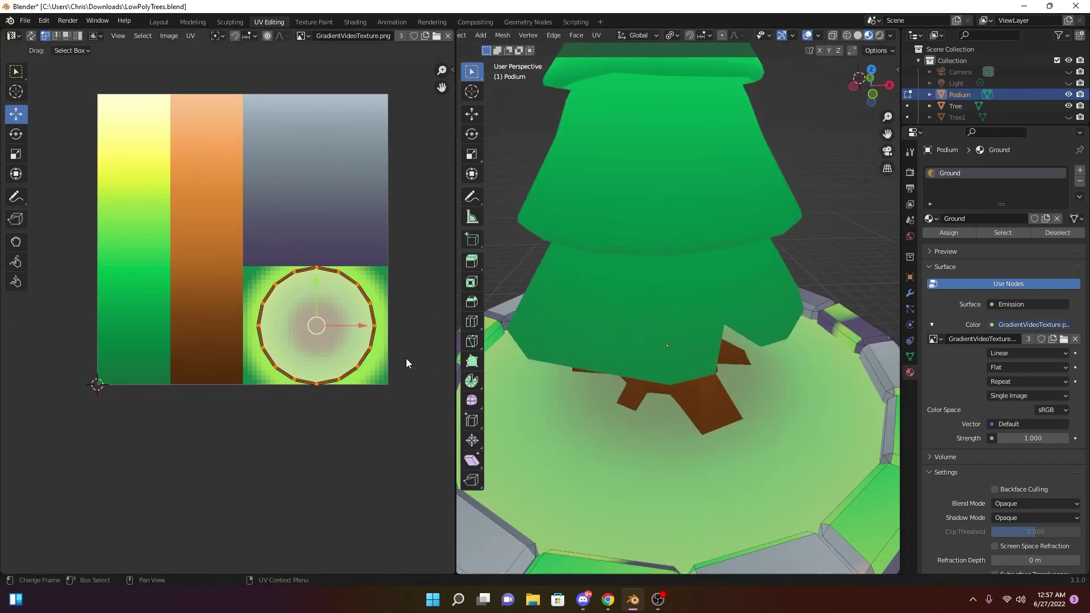
{"action": "key", "text": "s"}
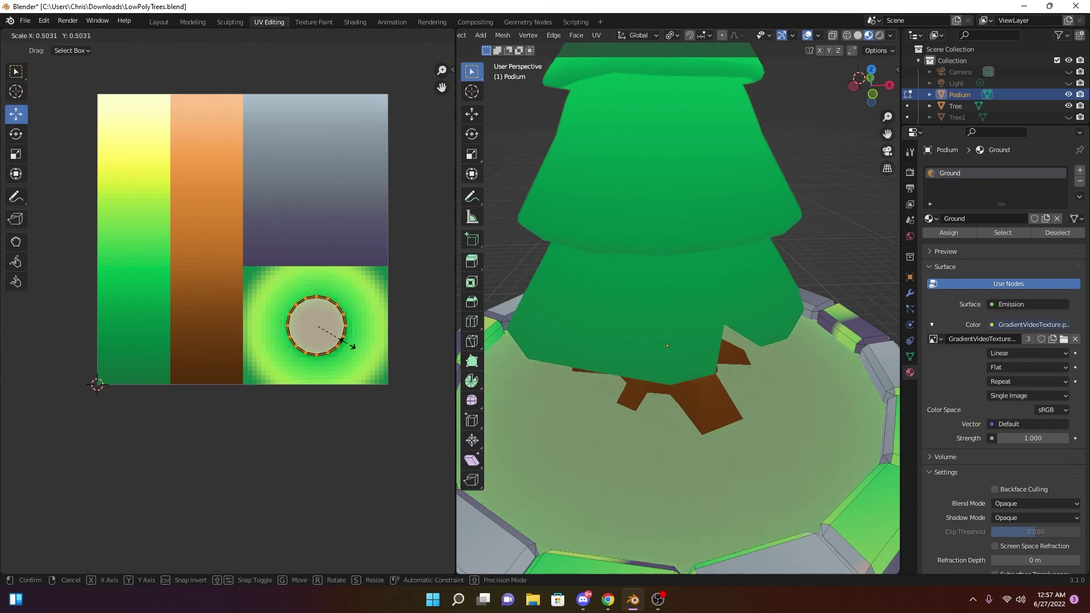
{"action": "left_click", "coordinate": [358, 340]}
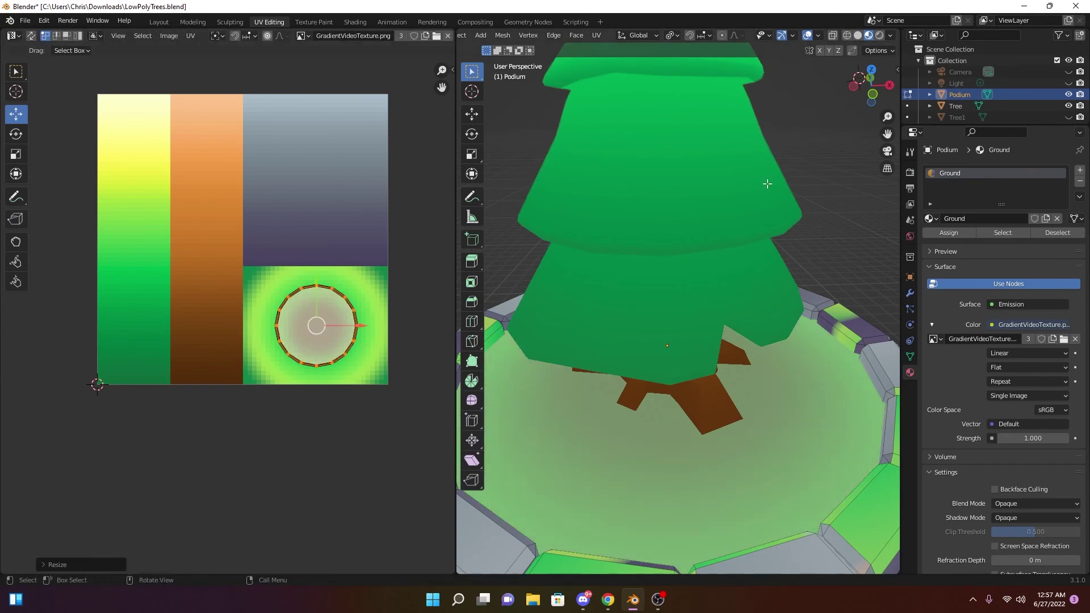
Hide the viewport overlays and inspect the ground's gradient around the tree trunk
{"action": "left_click", "coordinate": [808, 40]}
{"action": "scroll", "coordinate": [227, 314], "scroll_direction": "down", "scroll_amount": 2}
{"action": "scroll", "coordinate": [647, 383], "scroll_direction": "down", "scroll_amount": 5}
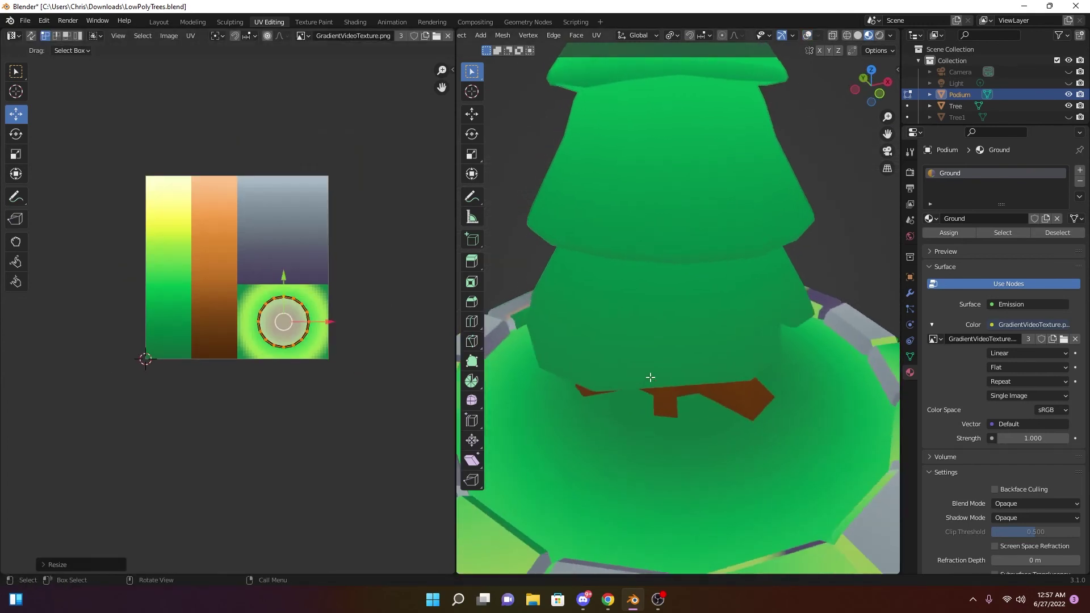
Scale the ground's UV disc up until it nearly fills the circular green gradient
{"action": "middle_click_drag", "start_coordinate": [645, 387], "coordinate": [661, 383]}
{"action": "scroll", "coordinate": [328, 341], "scroll_direction": "up", "scroll_amount": 3}
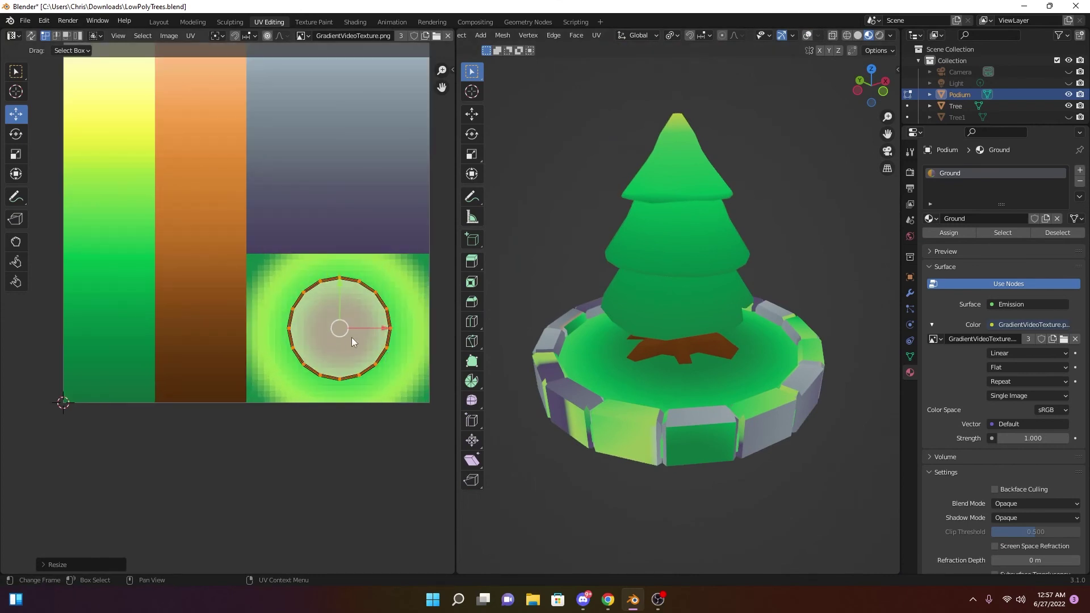
{"action": "key", "text": "s"}
{"action": "left_click", "coordinate": [427, 362]}
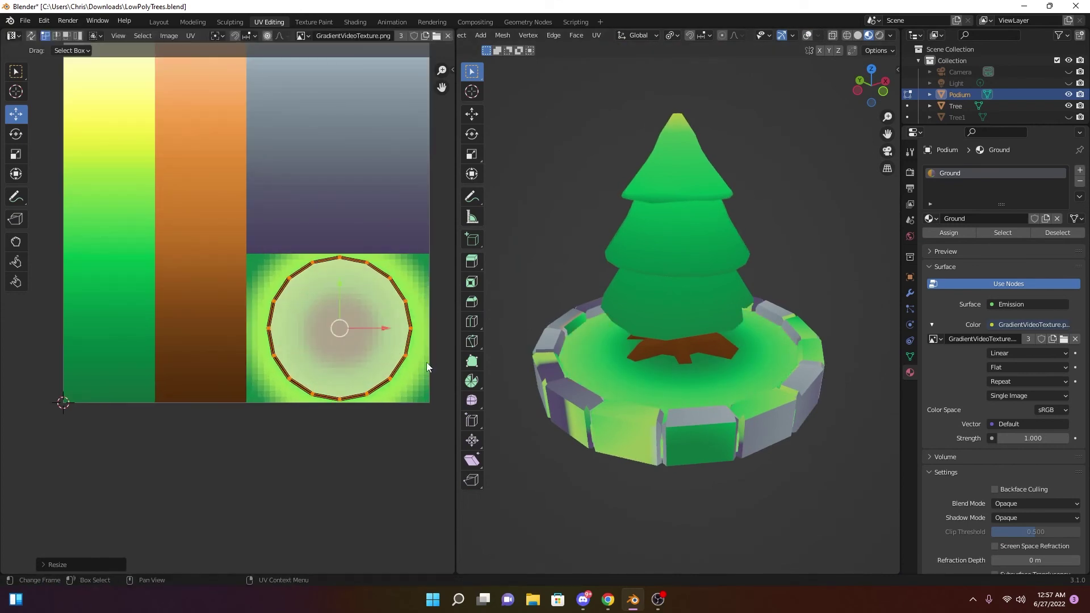
Pull the UV disc's upper-right points outward, one to the green tile's upper-right corner and one to its right edge
{"action": "left_click", "coordinate": [389, 278]}
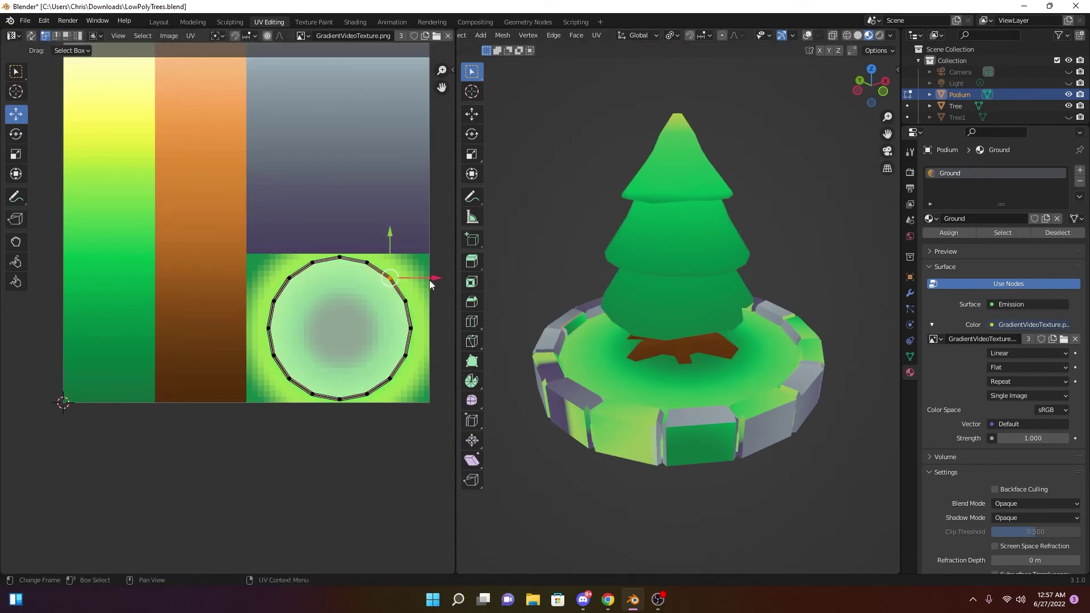
{"action": "key", "text": "g"}
{"action": "left_click", "coordinate": [21, 274]}
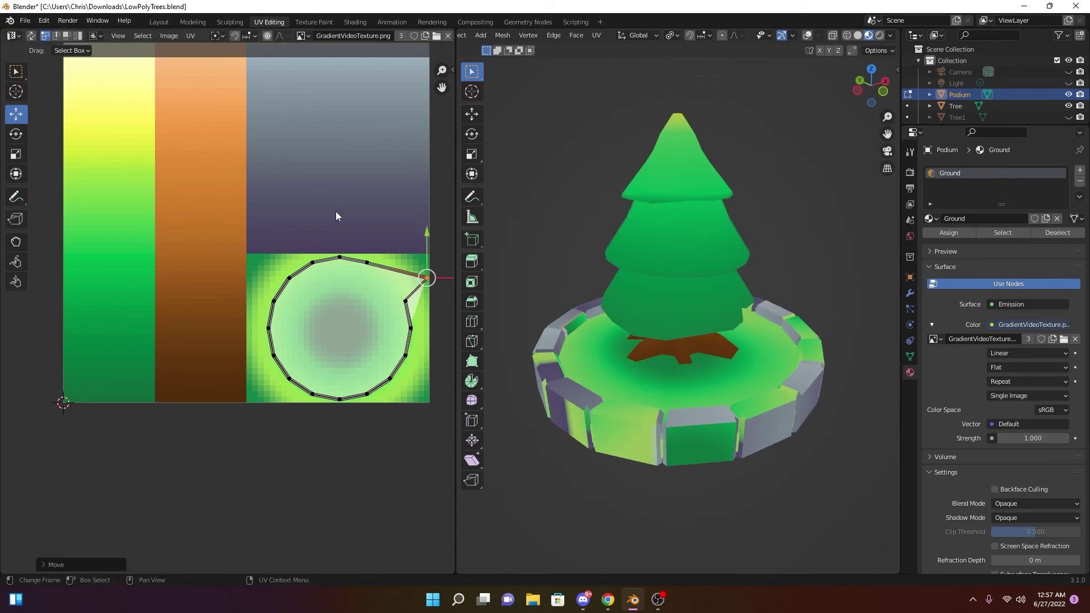
{"action": "left_click_drag", "start_coordinate": [425, 232], "coordinate": [431, 208]}
{"action": "left_click_drag", "start_coordinate": [404, 300], "coordinate": [427, 328]}
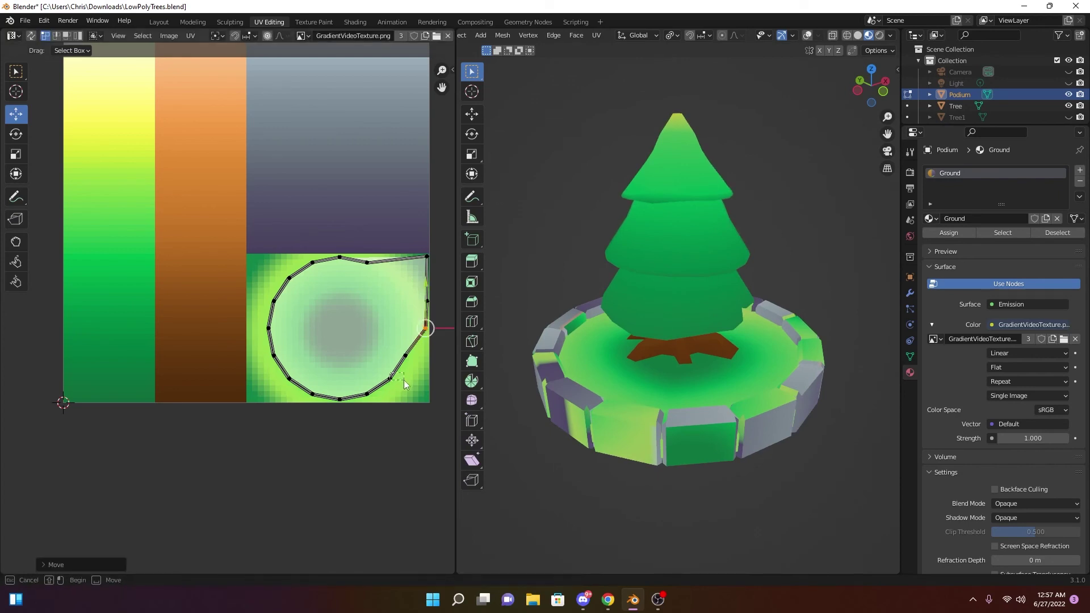
Move the UV disc's lower-right points out to the green tile's lower-right corner and right edge
{"action": "left_click", "coordinate": [404, 380]}
{"action": "left_click_drag", "start_coordinate": [436, 379], "coordinate": [1, 373]}
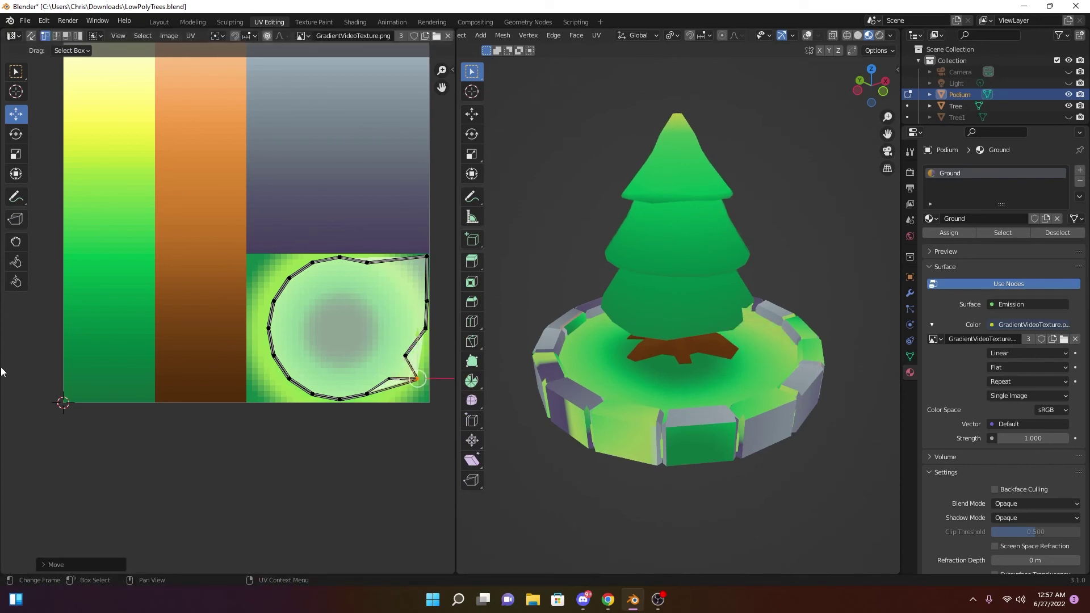
{"action": "left_click_drag", "start_coordinate": [418, 339], "coordinate": [437, 408]}
{"action": "middle_click_drag", "start_coordinate": [444, 401], "coordinate": [387, 398]}
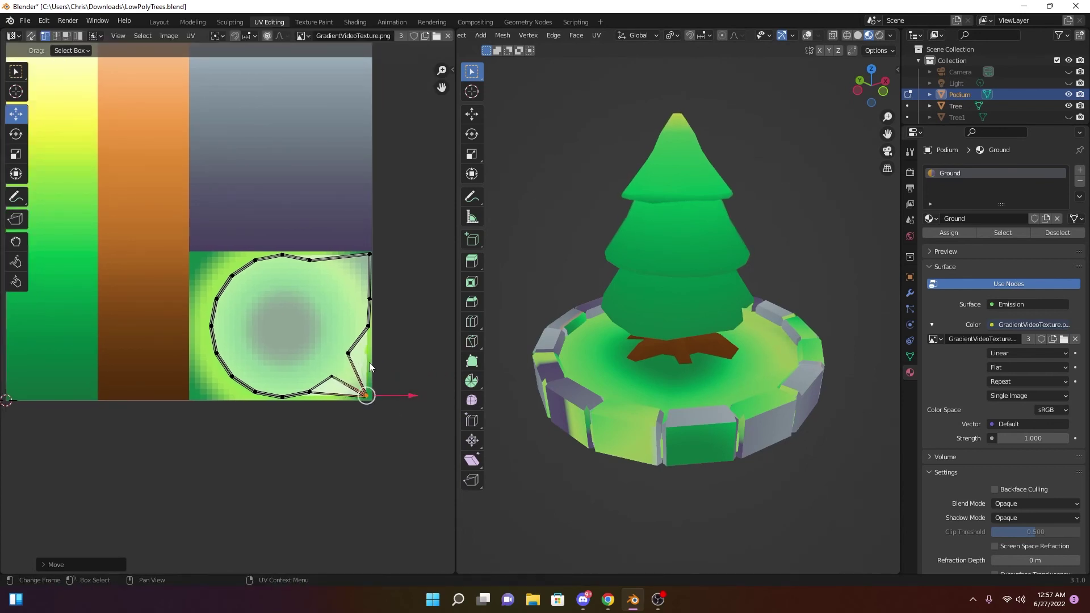
{"action": "left_click", "coordinate": [393, 356]}
{"action": "left_click_drag", "start_coordinate": [392, 355], "coordinate": [386, 362]}
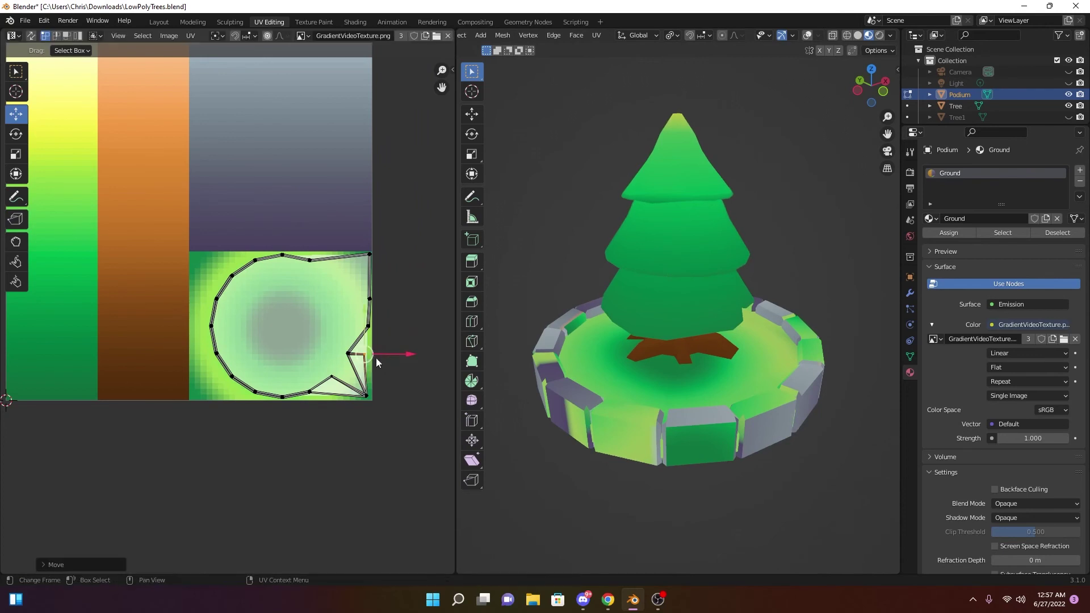
{"action": "key", "text": "g"}
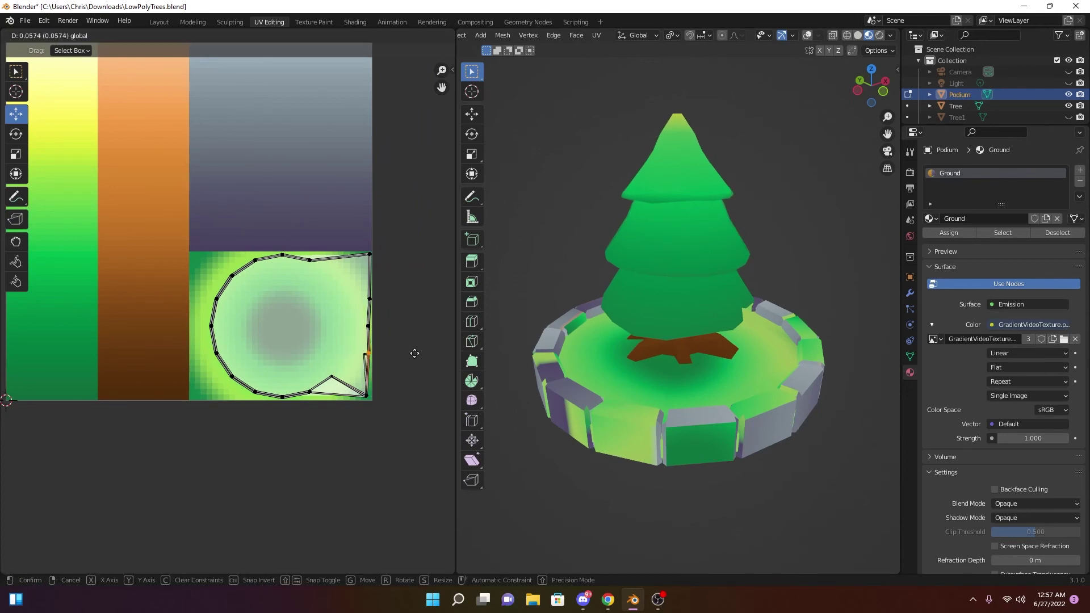
{"action": "left_click", "coordinate": [415, 353]}
Move the UV disc's lower-left point to the green tile's corner and the two points above it to the left edge
{"action": "middle_click_drag", "start_coordinate": [545, 341], "coordinate": [792, 369]}
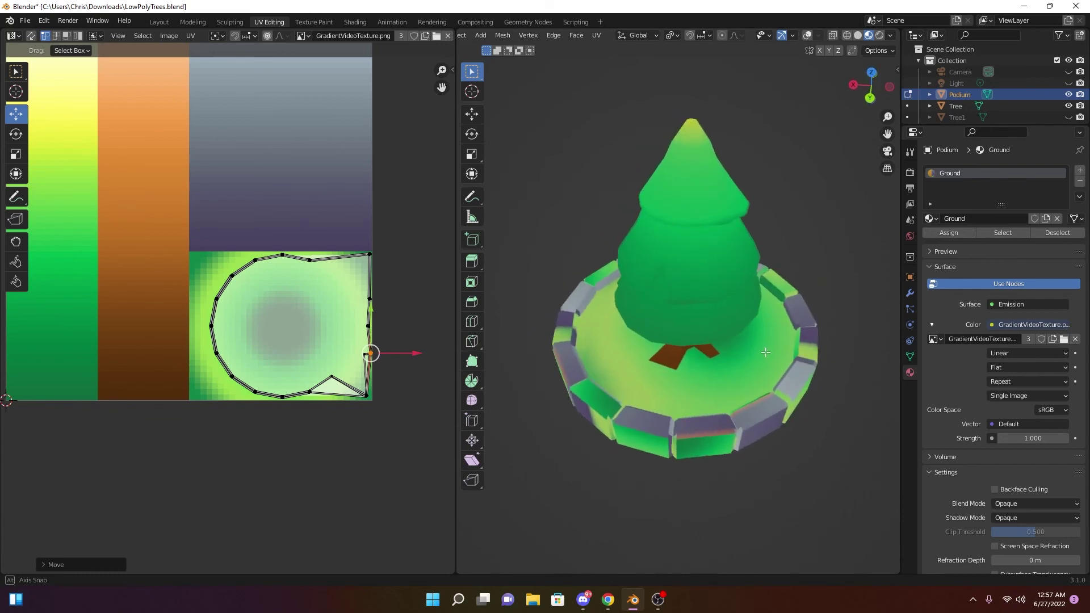
{"action": "left_click", "coordinate": [228, 373]}
{"action": "left_click_drag", "start_coordinate": [267, 374], "coordinate": [194, 394]}
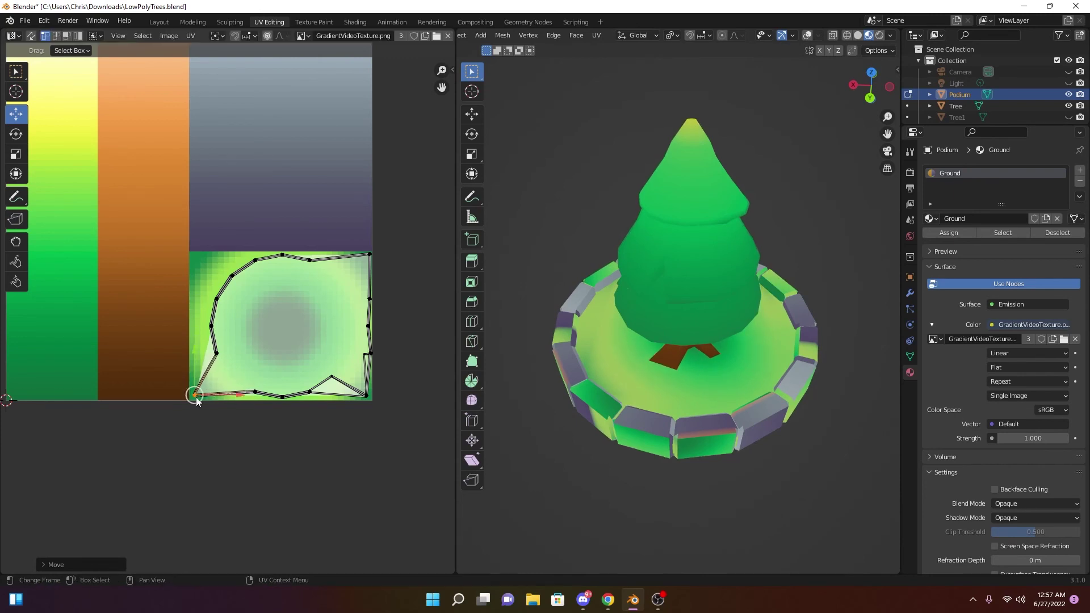
{"action": "left_click", "coordinate": [218, 356]}
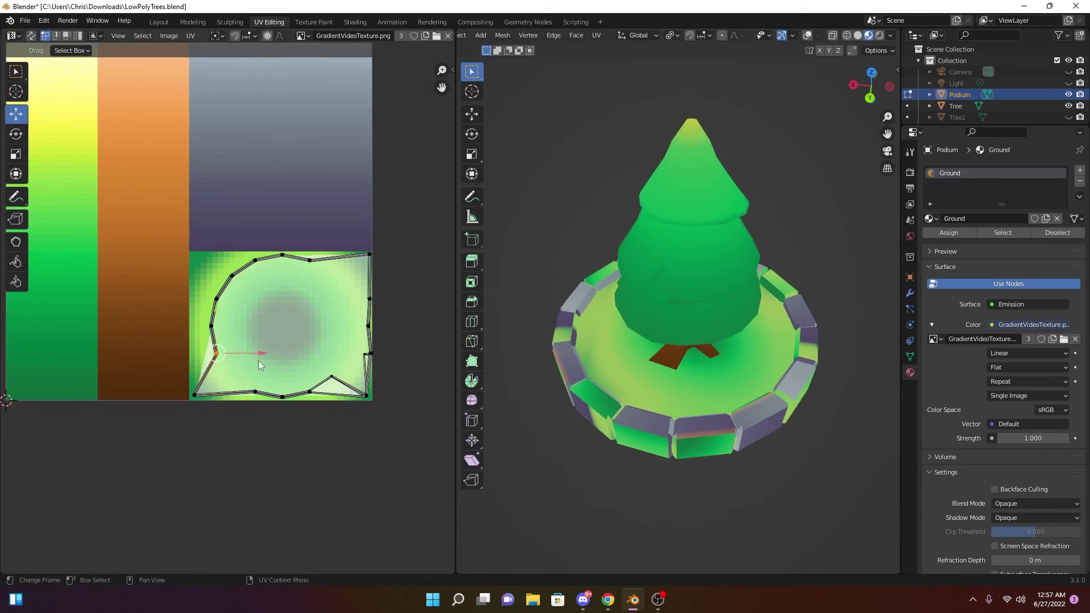
{"action": "key", "text": "g"}
{"action": "left_click", "coordinate": [233, 348]}
{"action": "scroll", "coordinate": [227, 313], "scroll_direction": "down", "scroll_amount": 1}
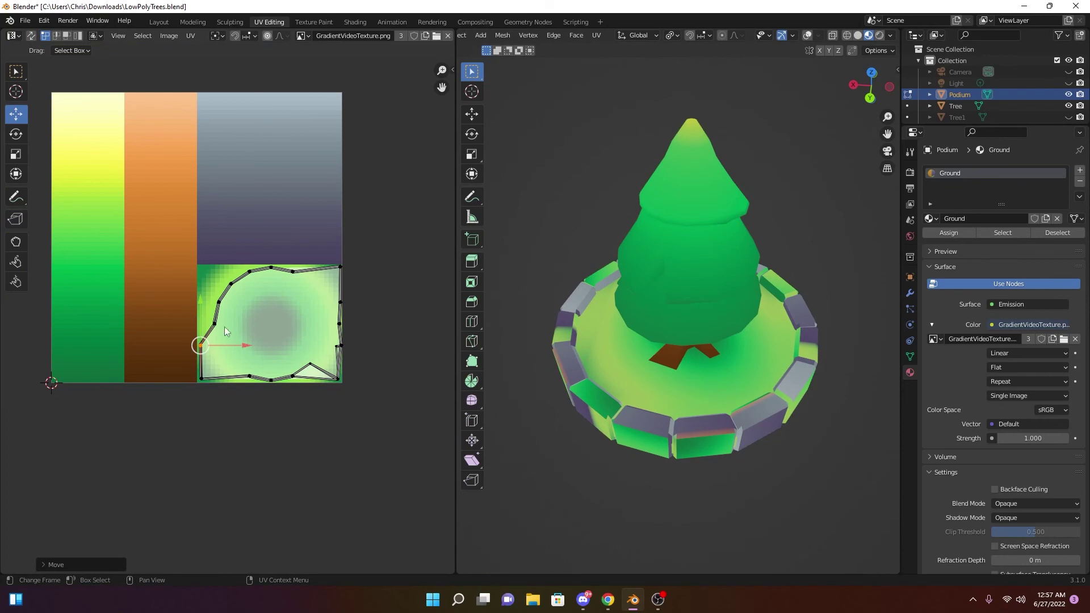
{"action": "left_click", "coordinate": [215, 324]}
{"action": "left_click_drag", "start_coordinate": [256, 324], "coordinate": [242, 325]}
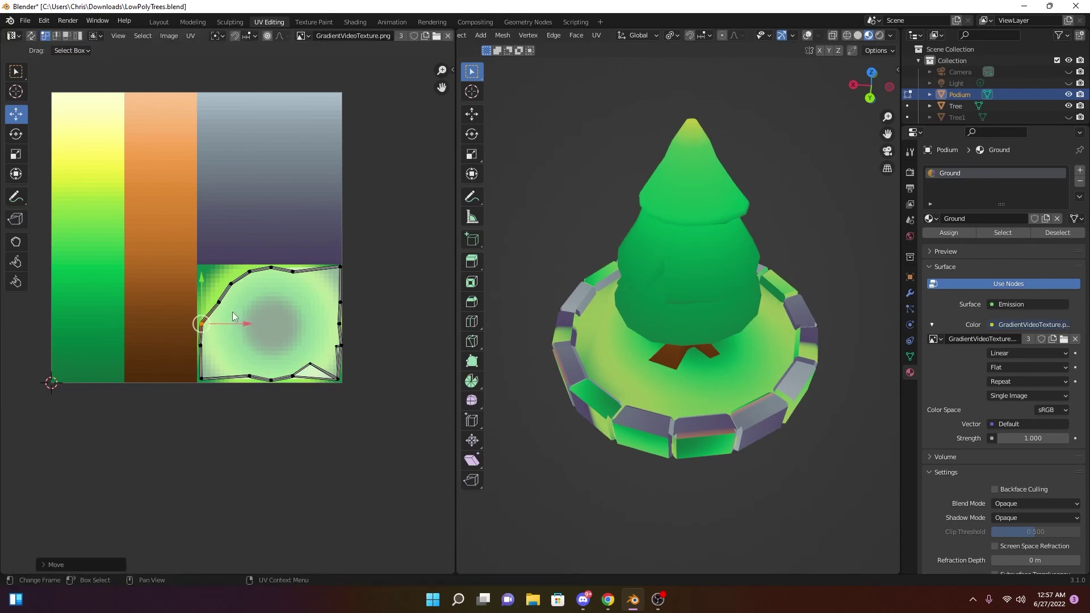
Try scaling the left-hand ground UV points to 0 along Y and undo it
{"action": "left_click", "coordinate": [233, 294]}
{"action": "left_click_drag", "start_coordinate": [170, 248], "coordinate": [266, 427]}
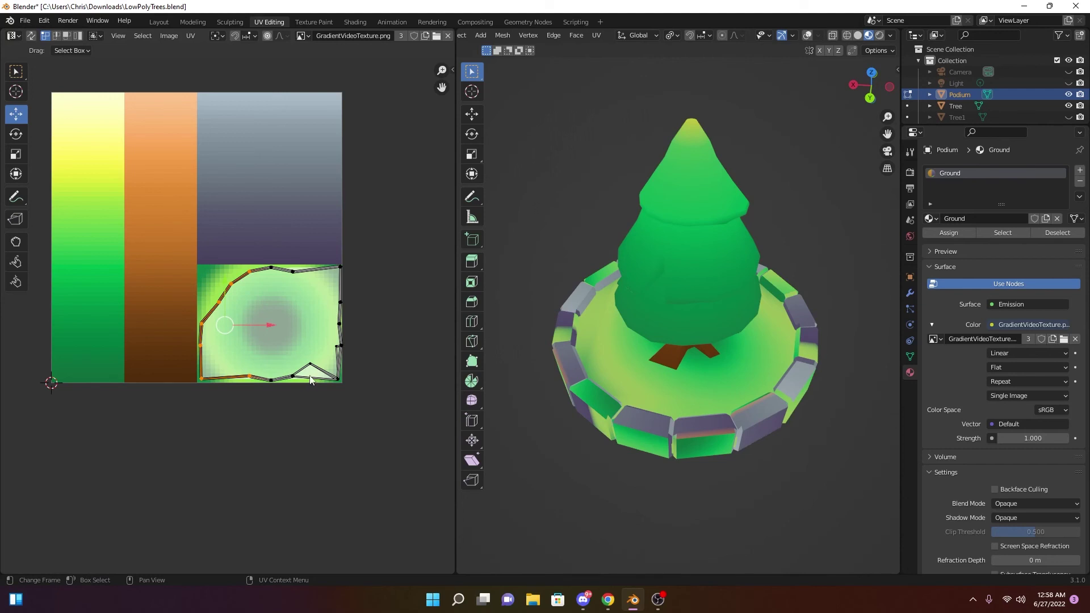
{"action": "key", "text": "s"}
{"action": "key", "text": "y"}
{"action": "key", "text": "0"}
{"action": "key", "text": "Return"}
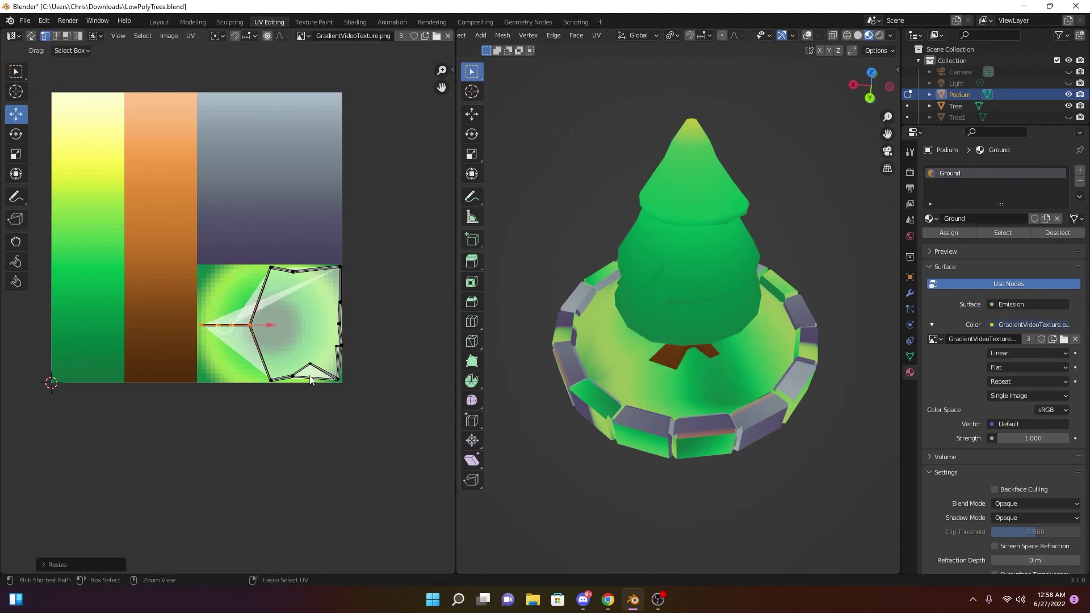
{"action": "key", "text": "ctrl+z"}
Scale the left-hand ground UV points to 0 along X and move the column to the green tile's left edge
{"action": "key", "text": "s"}
{"action": "key", "text": "x"}
{"action": "key", "text": "0"}
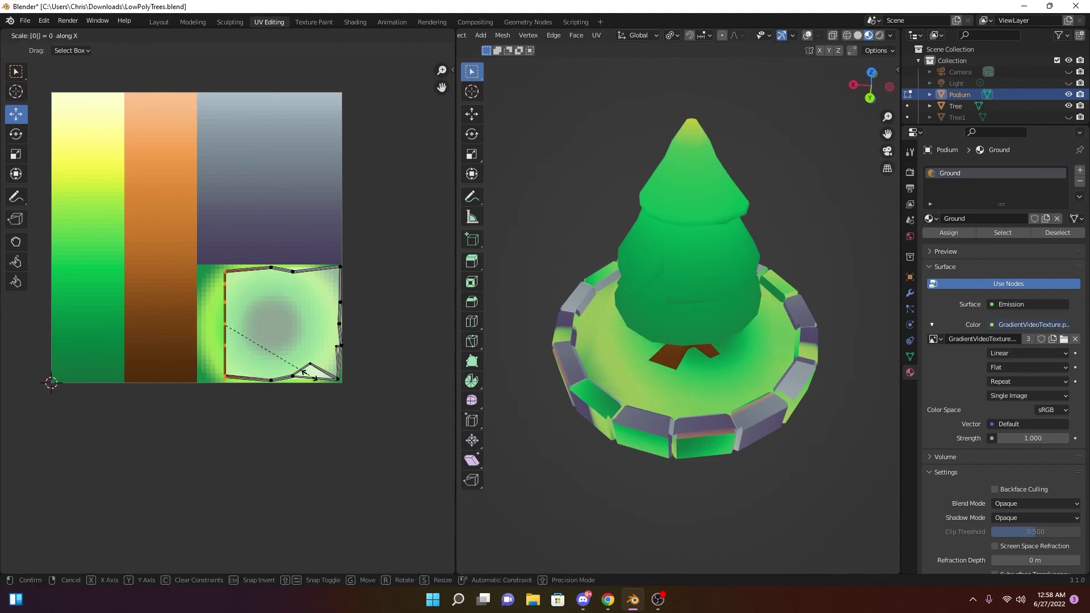
{"action": "key", "text": "Return"}
{"action": "scroll", "coordinate": [231, 276], "scroll_direction": "up", "scroll_amount": 3}
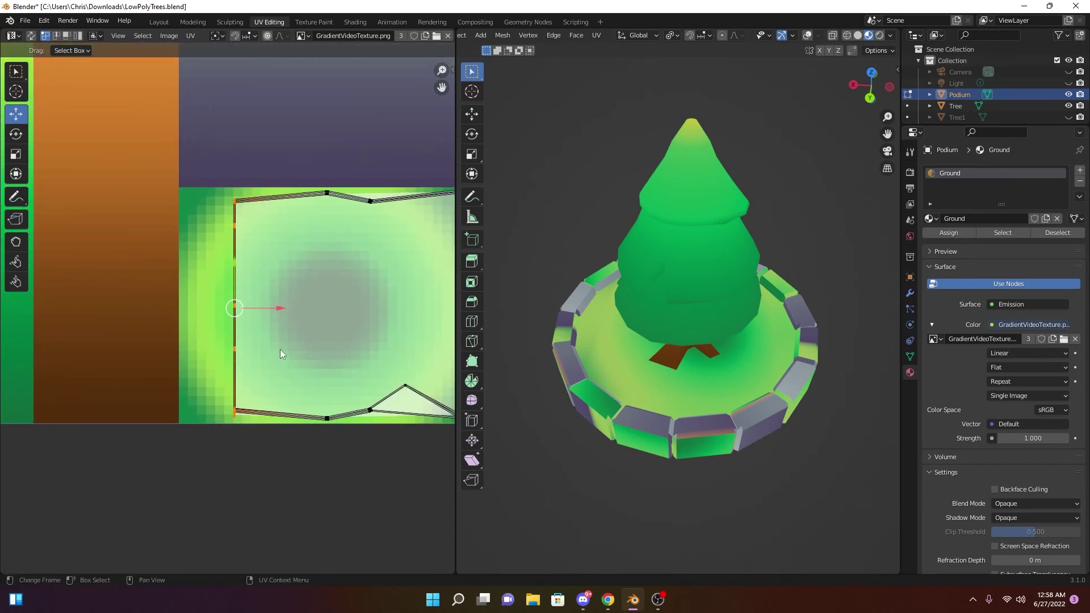
{"action": "left_click_drag", "start_coordinate": [276, 313], "coordinate": [227, 303]}
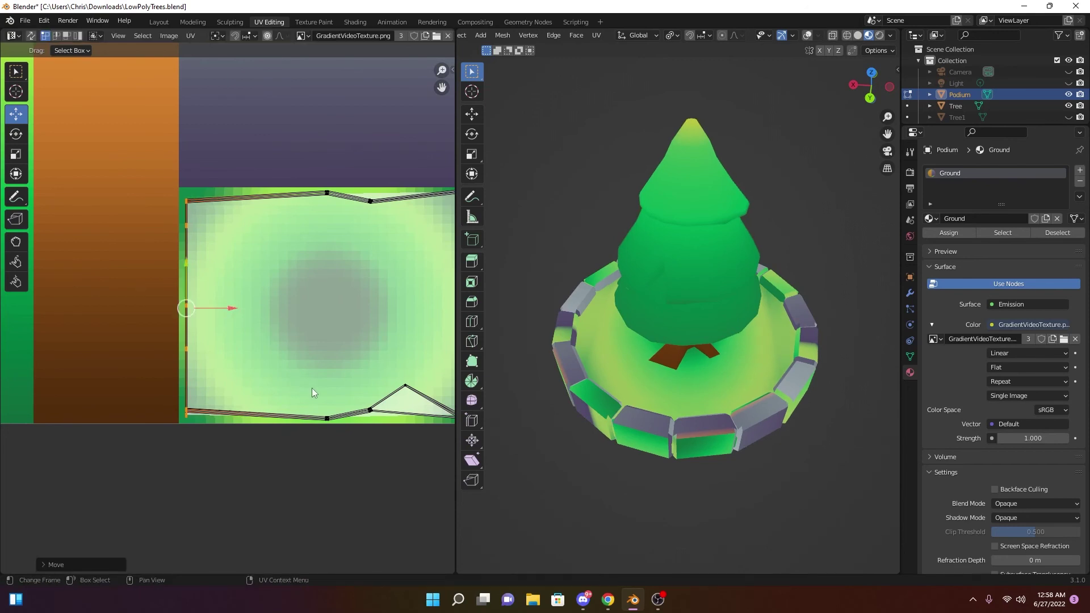
Flatten the lower-right ground UV points with a Y scale of 0 and move them down near the green tile's lower edge
{"action": "middle_click_drag", "start_coordinate": [323, 391], "coordinate": [229, 379]}
{"action": "left_click_drag", "start_coordinate": [203, 361], "coordinate": [404, 443]}
{"action": "key", "text": "s"}
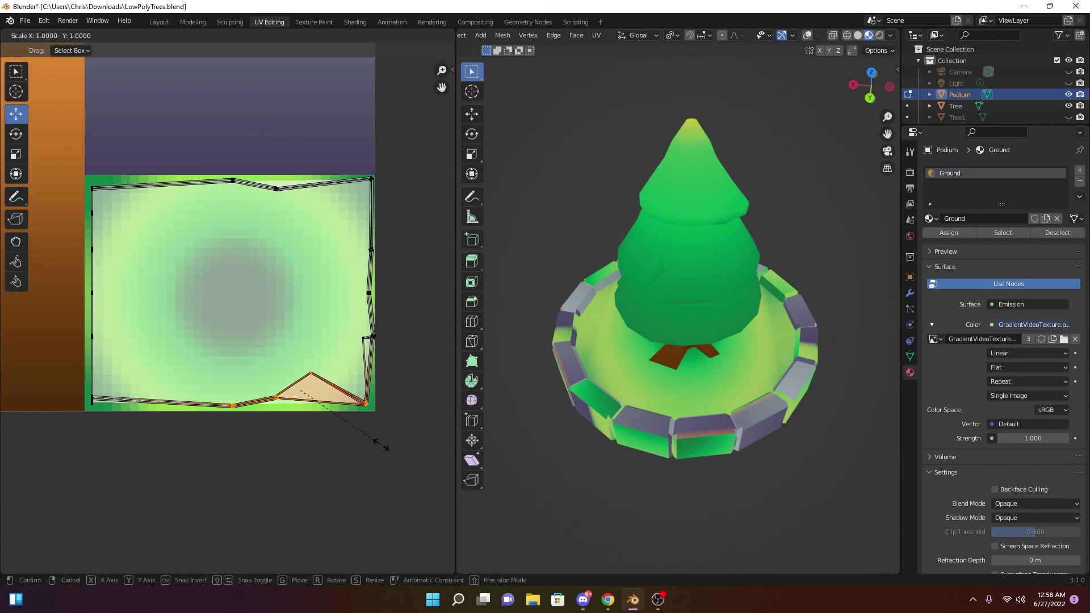
{"action": "key", "text": "y"}
{"action": "key", "text": "0"}
{"action": "key", "text": "Return"}
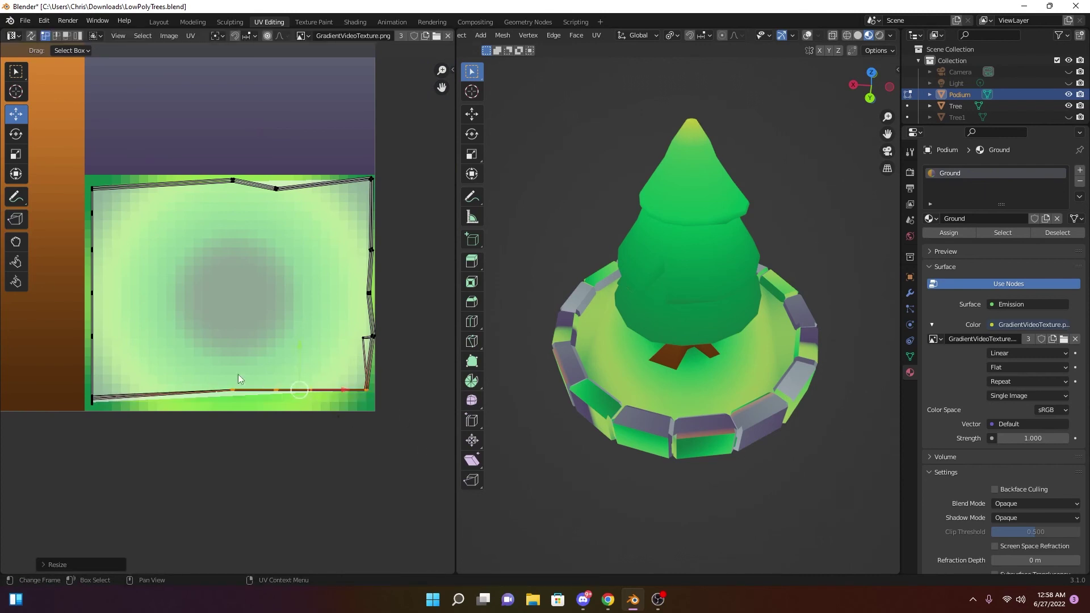
{"action": "key", "text": "g"}
{"action": "left_click", "coordinate": [299, 367]}
Align the right-hand ground UV points into a vertical line with an X scale of 0
{"action": "left_click_drag", "start_coordinate": [330, 159], "coordinate": [424, 442]}
{"action": "key", "text": "s"}
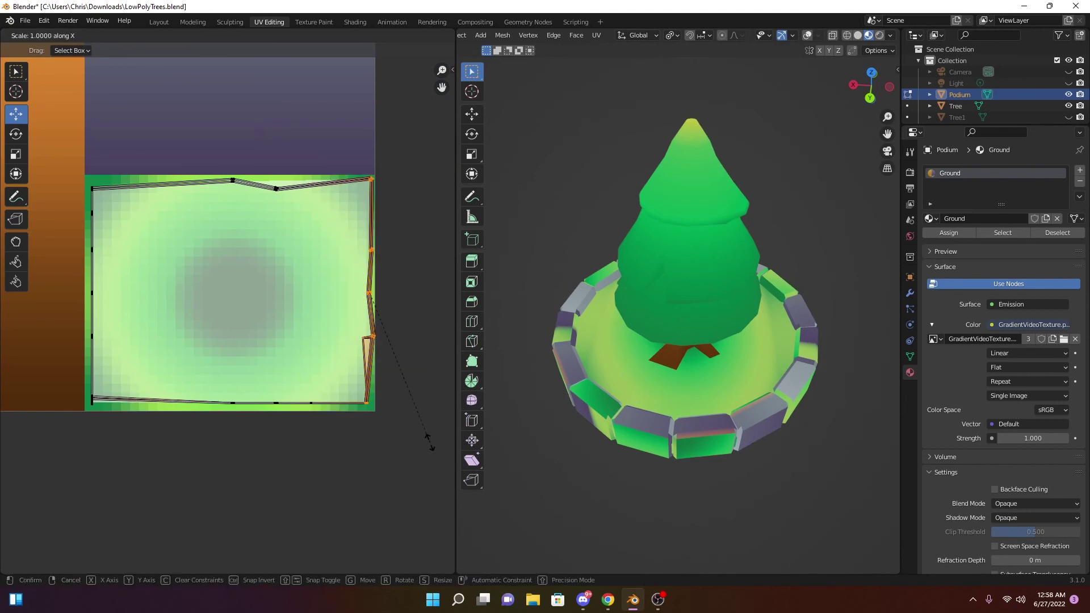
{"action": "key", "text": "x"}
{"action": "key", "text": "0"}
{"action": "key", "text": "Return"}
Flatten the upper ground UV points into a horizontal line with a Y scale of 0
{"action": "left_click_drag", "start_coordinate": [86, 149], "coordinate": [445, 261]}
{"action": "key", "text": "s"}
{"action": "key", "text": "y"}
{"action": "key", "text": "0"}
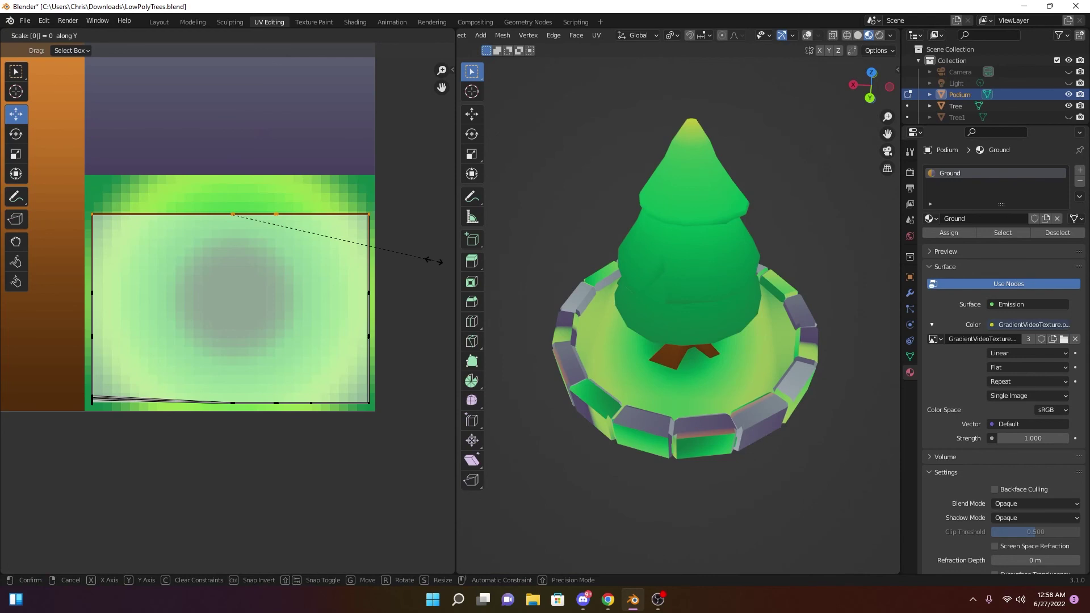
{"action": "key", "text": "Return"}
Raise the upper ground UV points to the green tile's upper edge and nudge the right column outward to its right edge
{"action": "left_click_drag", "start_coordinate": [54, 185], "coordinate": [489, 305]}
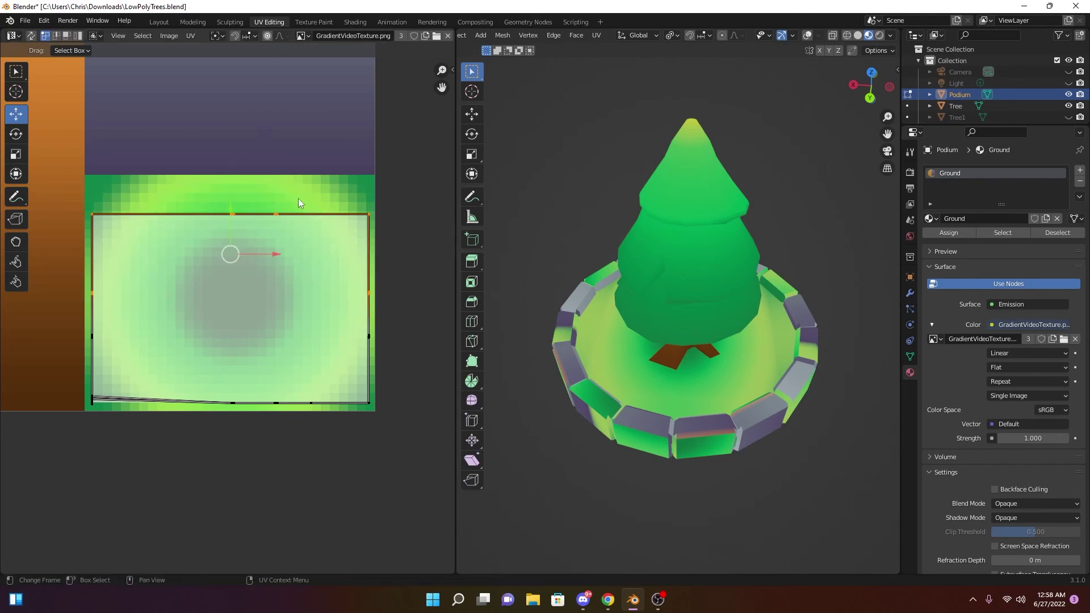
{"action": "left_click_drag", "start_coordinate": [227, 209], "coordinate": [246, 172]}
{"action": "middle_click_drag", "start_coordinate": [746, 305], "coordinate": [571, 305]}
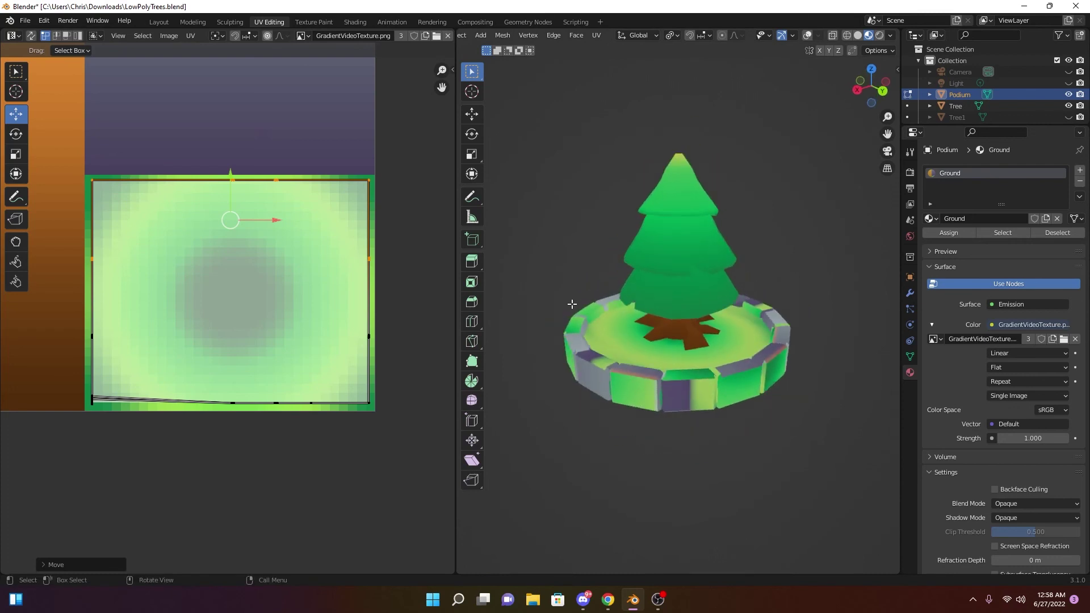
{"action": "left_click_drag", "start_coordinate": [349, 152], "coordinate": [409, 444]}
{"action": "left_click_drag", "start_coordinate": [408, 292], "coordinate": [410, 292]}
Flatten the lower-left ground UV points into a horizontal line with a Y scale of 0
{"action": "left_click_drag", "start_coordinate": [56, 379], "coordinate": [251, 451]}
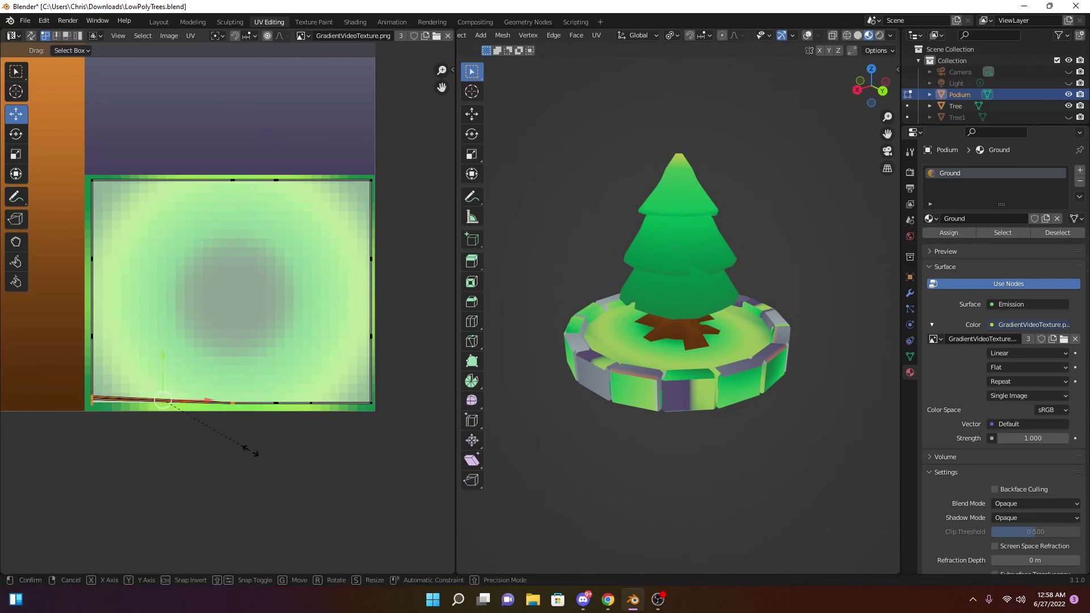
{"action": "key", "text": "s"}
{"action": "key", "text": "x"}
{"action": "key", "text": "0"}
{"action": "key", "text": "Return"}
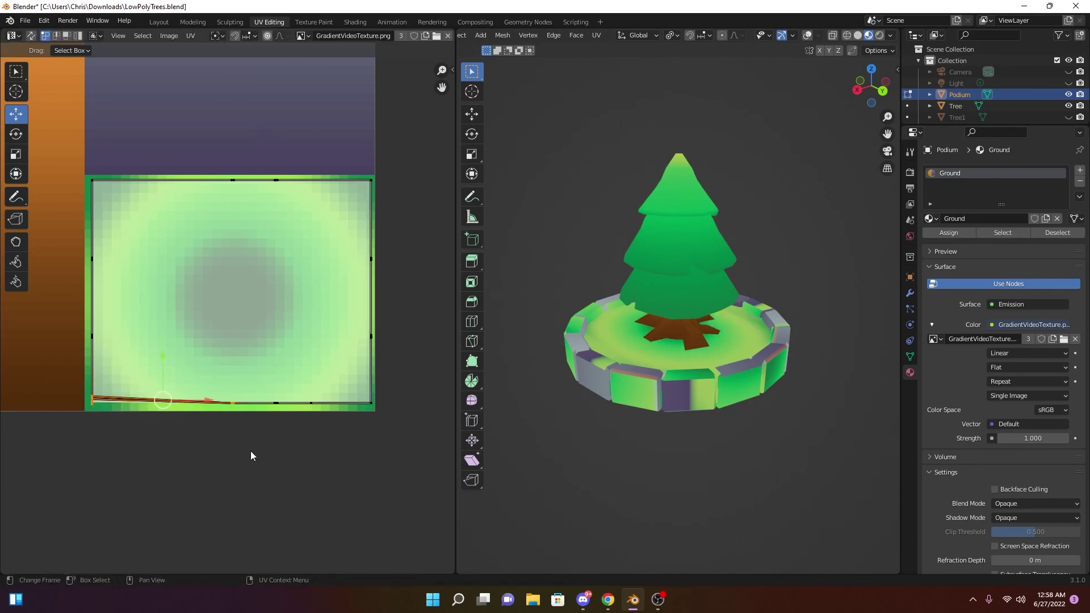
{"action": "key", "text": "s"}
{"action": "key", "text": "y"}
{"action": "key", "text": "0"}
{"action": "key", "text": "Return"}
Move the flattened lower-left ground UV points down along Y toward the green tile's lower edge
{"action": "left_click_drag", "start_coordinate": [60, 382], "coordinate": [260, 458]}
{"action": "key", "text": "g"}
{"action": "key", "text": "y"}
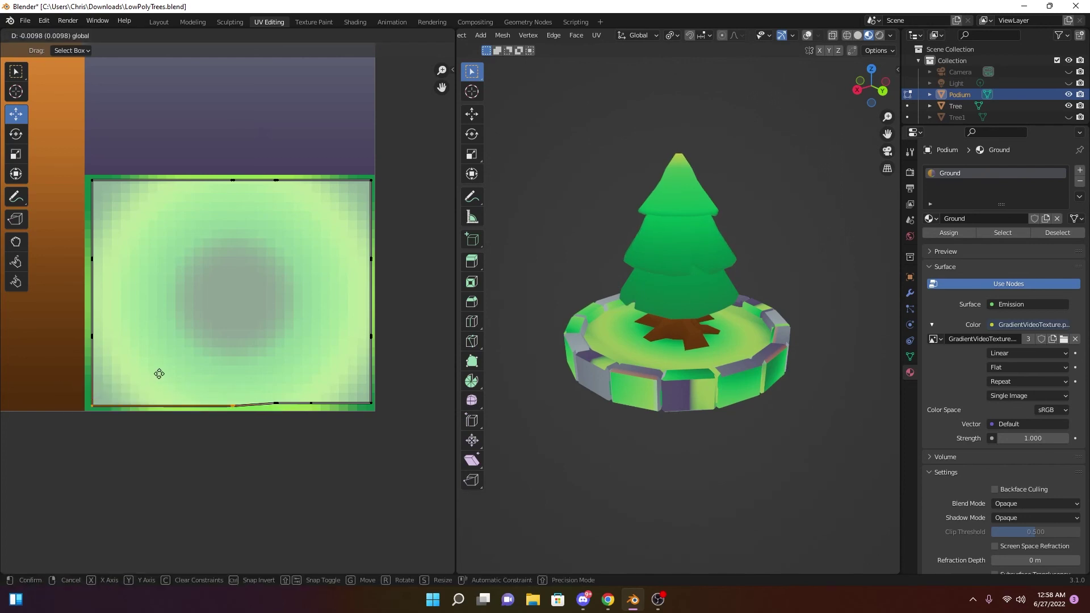
{"action": "left_click", "coordinate": [159, 374]}
{"action": "left_click_drag", "start_coordinate": [202, 409], "coordinate": [200, 404]}
Leave Edit Mode and inspect the podium ground's gradient from several angles, including underneath
{"action": "middle_click_drag", "start_coordinate": [755, 369], "coordinate": [518, 295]}
{"action": "key", "text": "Tab"}
{"action": "middle_click_drag", "start_coordinate": [607, 349], "coordinate": [692, 292]}
{"action": "left_click", "coordinate": [670, 329]}
{"action": "left_click_drag", "start_coordinate": [861, 87], "coordinate": [856, 91]}
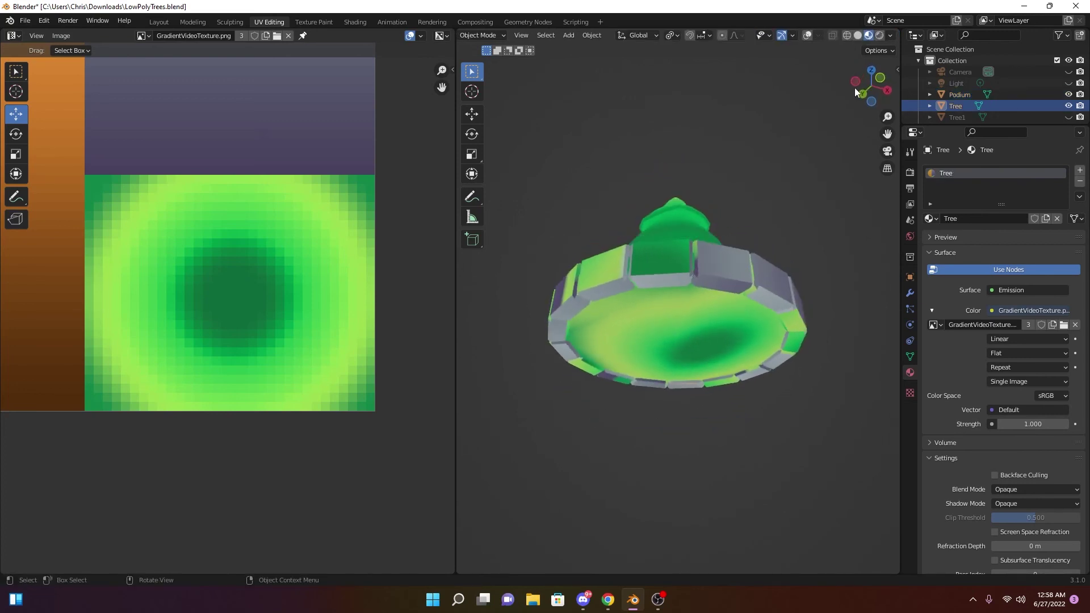
Show the viewport overlays again, select the podium and enter Edit Mode on it
{"action": "left_click", "coordinate": [806, 35]}
{"action": "left_click", "coordinate": [665, 348]}
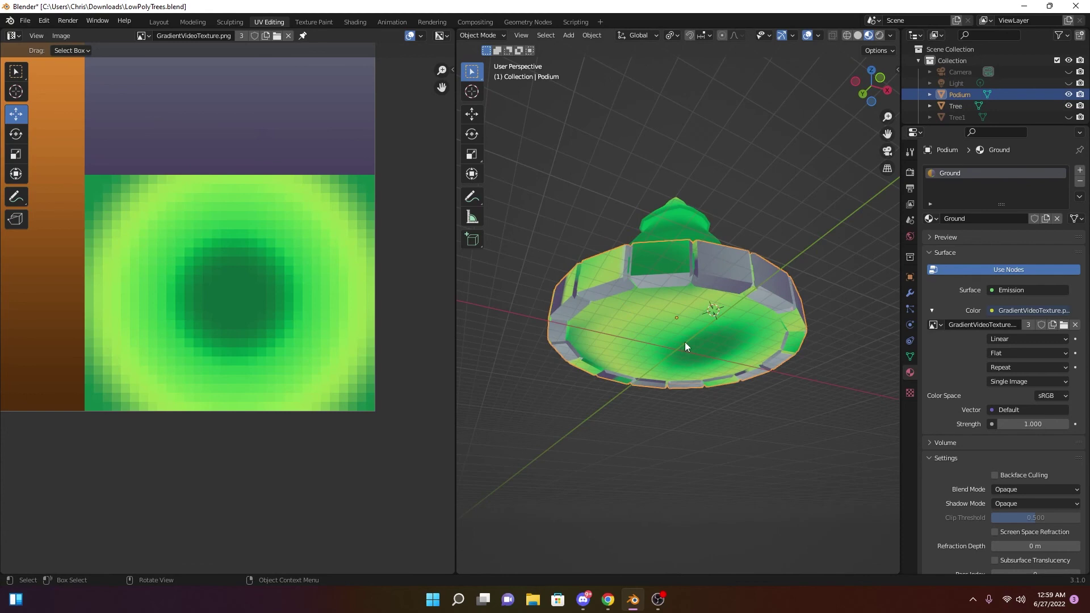
{"action": "key", "text": "Tab"}
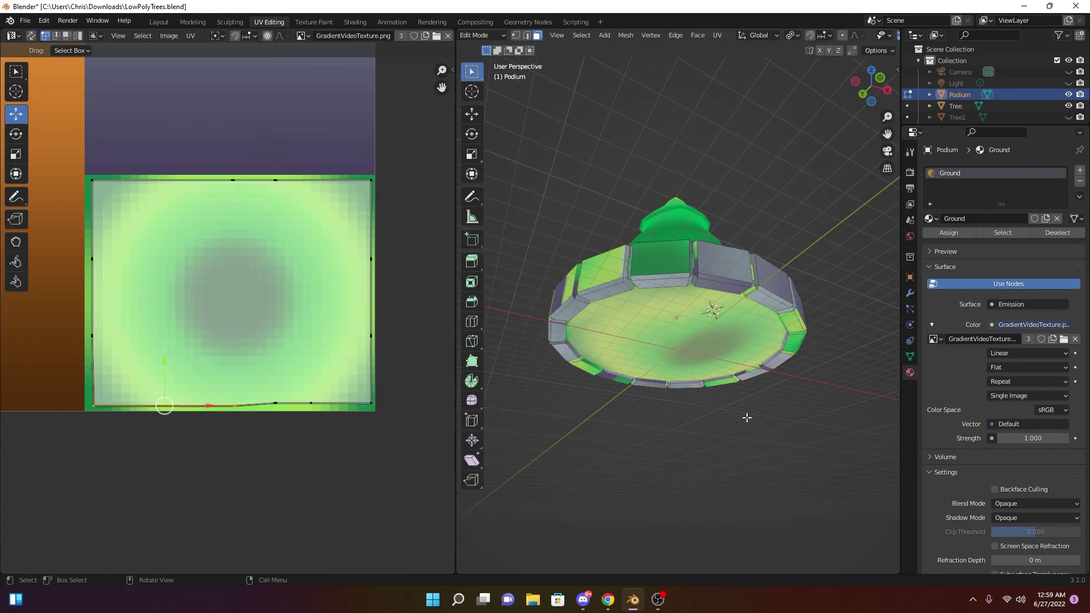
{"action": "middle_click_drag", "start_coordinate": [590, 347], "coordinate": [665, 257]}
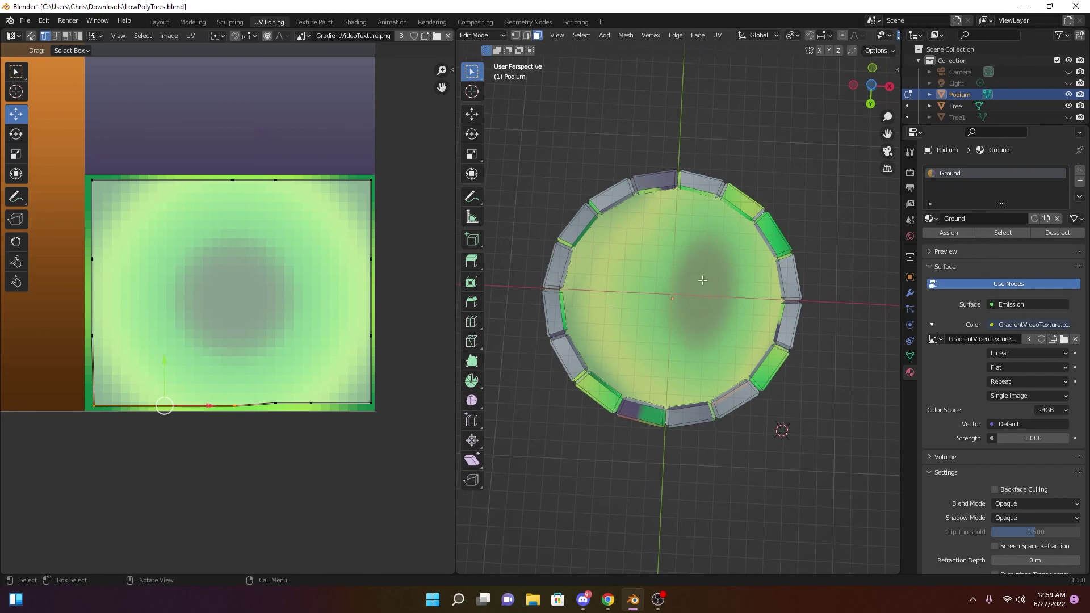
Unwrap the ground with Project from View in the top view and select all of its UV points
{"action": "key", "text": "KP_7"}
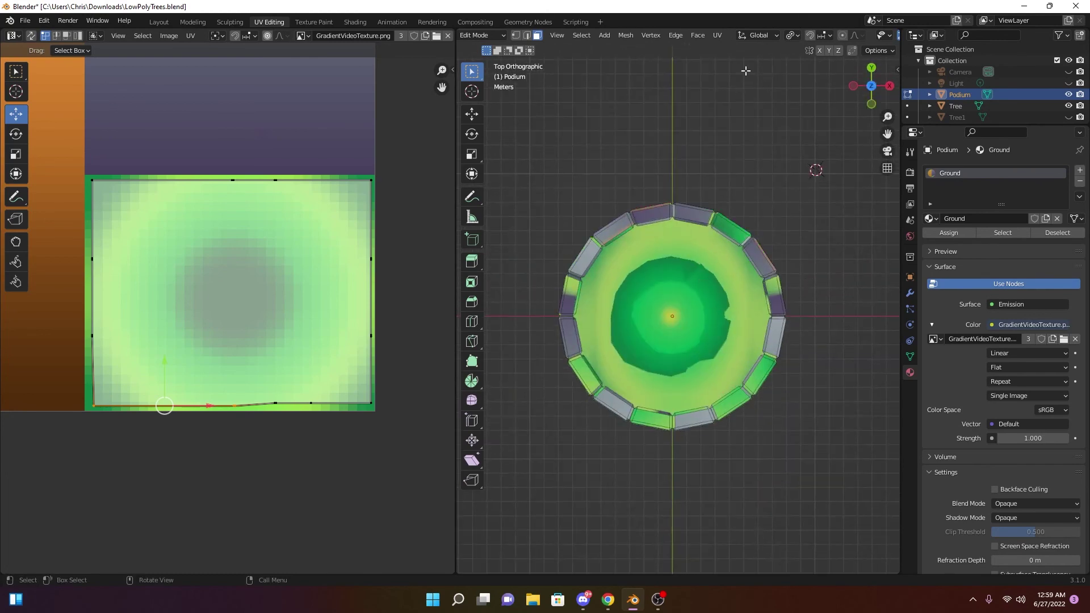
{"action": "left_click", "coordinate": [717, 35]}
{"action": "left_click", "coordinate": [784, 153]}
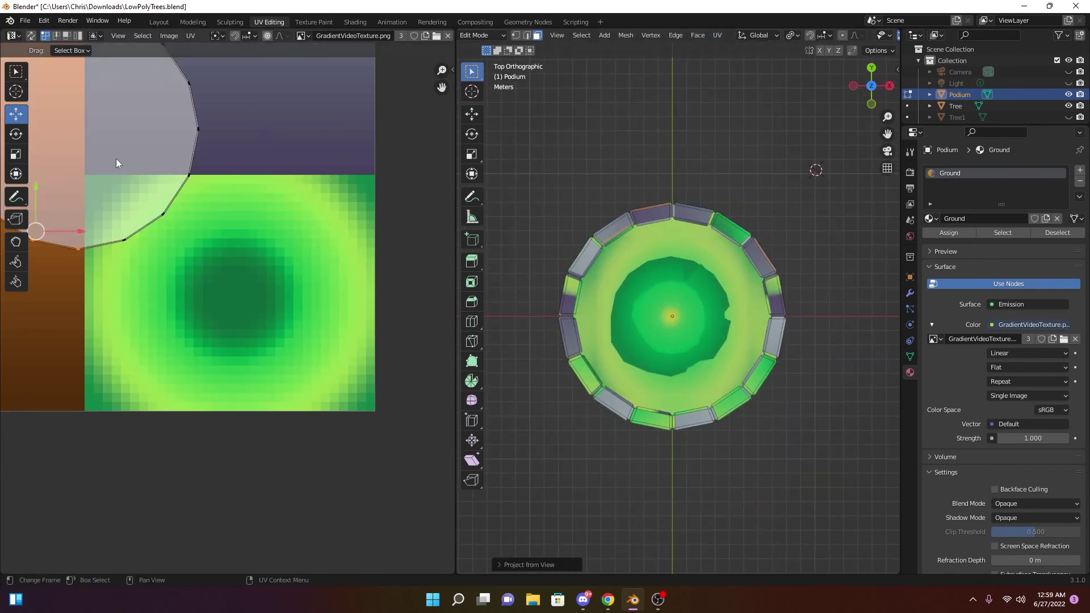
{"action": "key", "text": "a"}
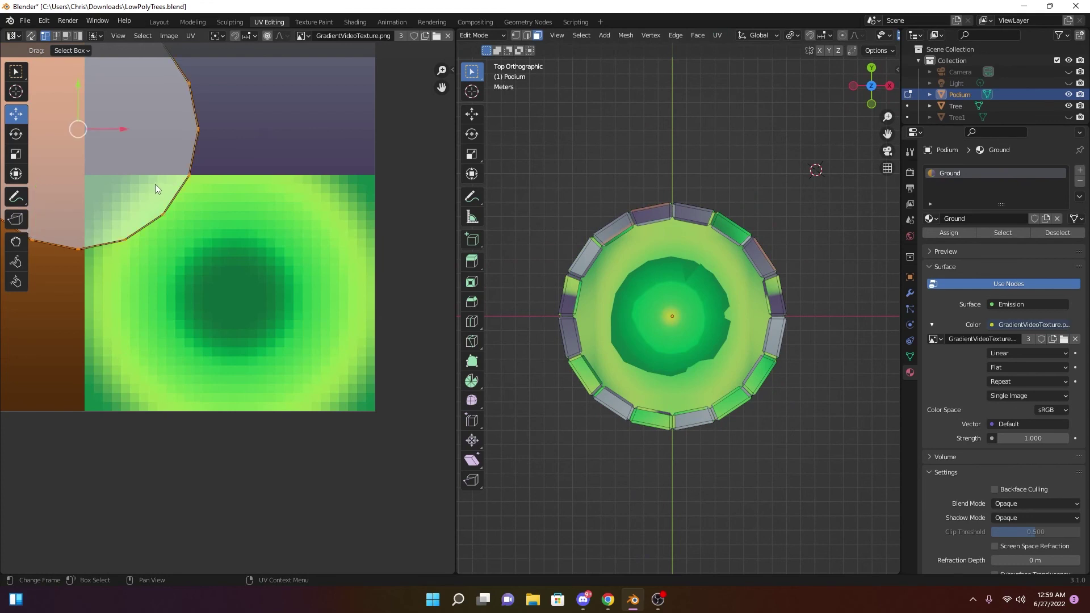
Center the ground's UV island over the circular green gradient and scale it down to fit inside the tile
{"action": "key", "text": "g"}
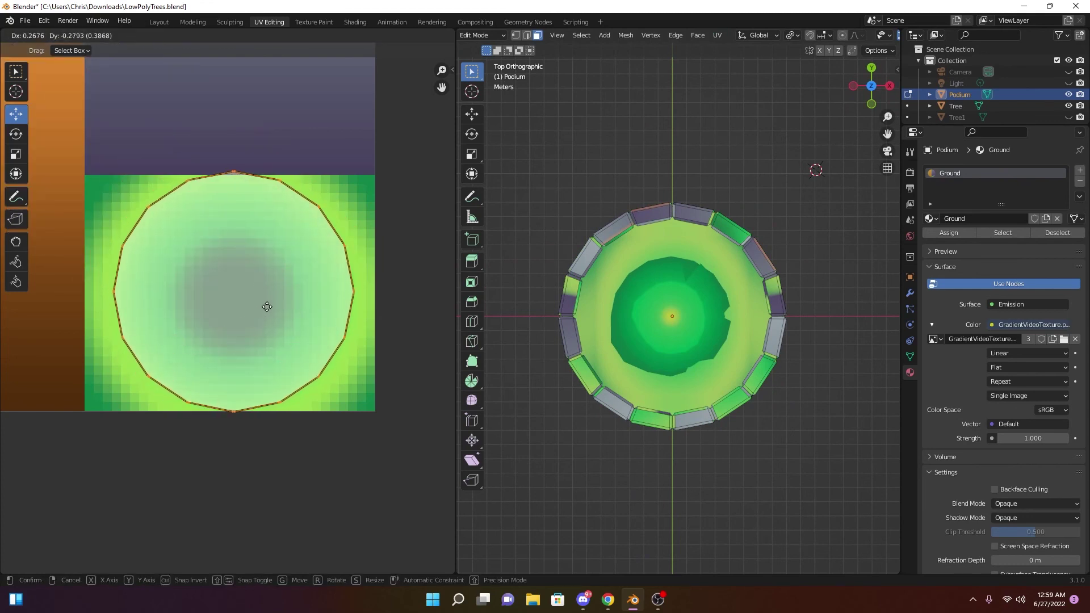
{"action": "left_click", "coordinate": [267, 305]}
{"action": "key", "text": "s"}
{"action": "left_click", "coordinate": [317, 321]}
{"action": "middle_click_drag", "start_coordinate": [573, 318], "coordinate": [706, 449]}
Select all of the podium's border stones without the ground
{"action": "left_click", "coordinate": [791, 169]}
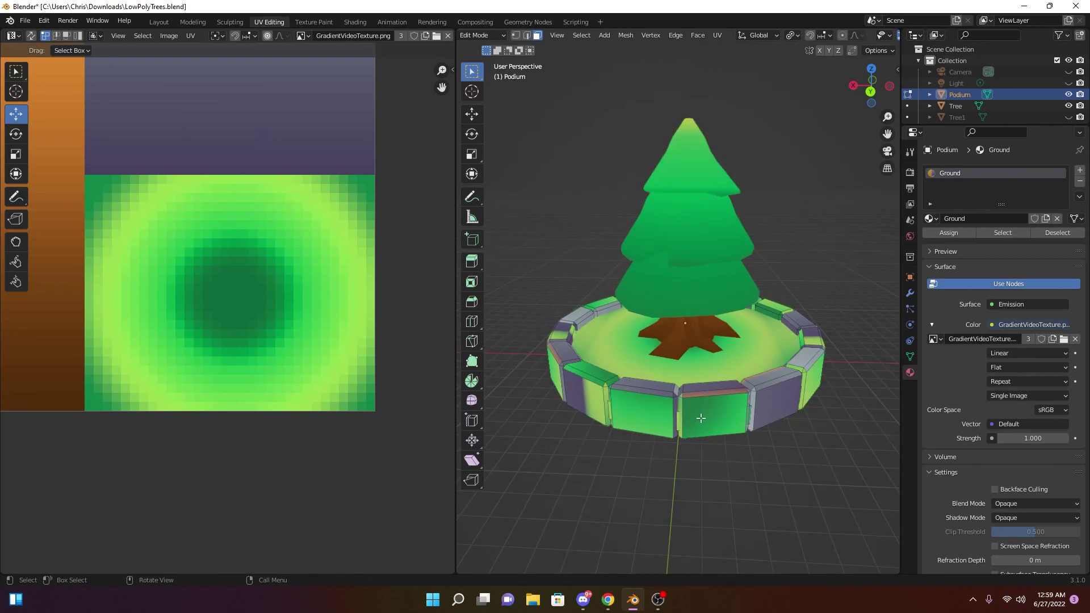
{"action": "key", "text": "a"}
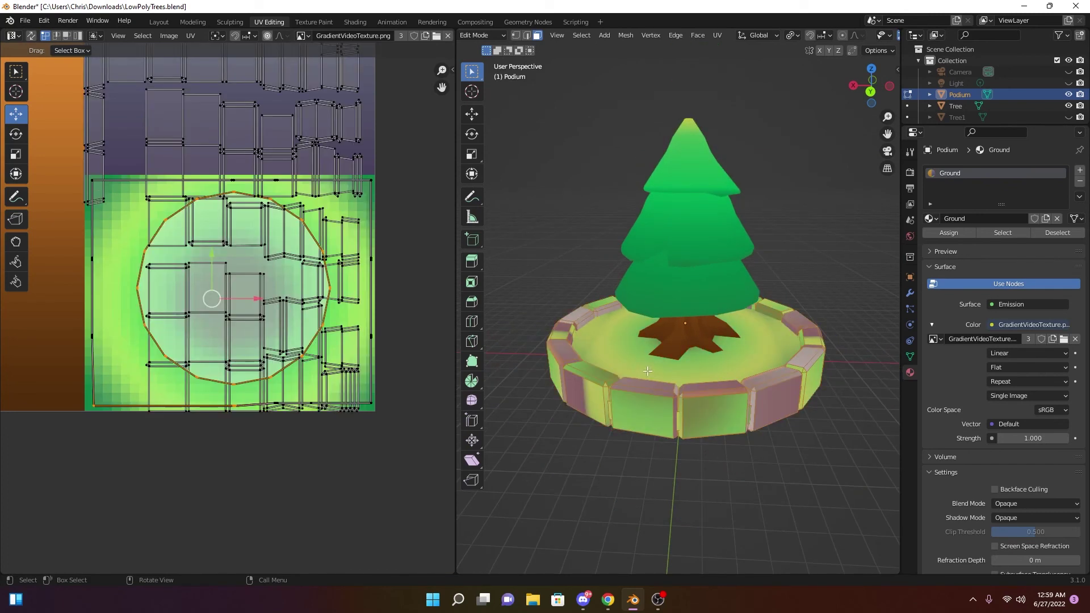
{"action": "key", "text": "ctrl+l"}
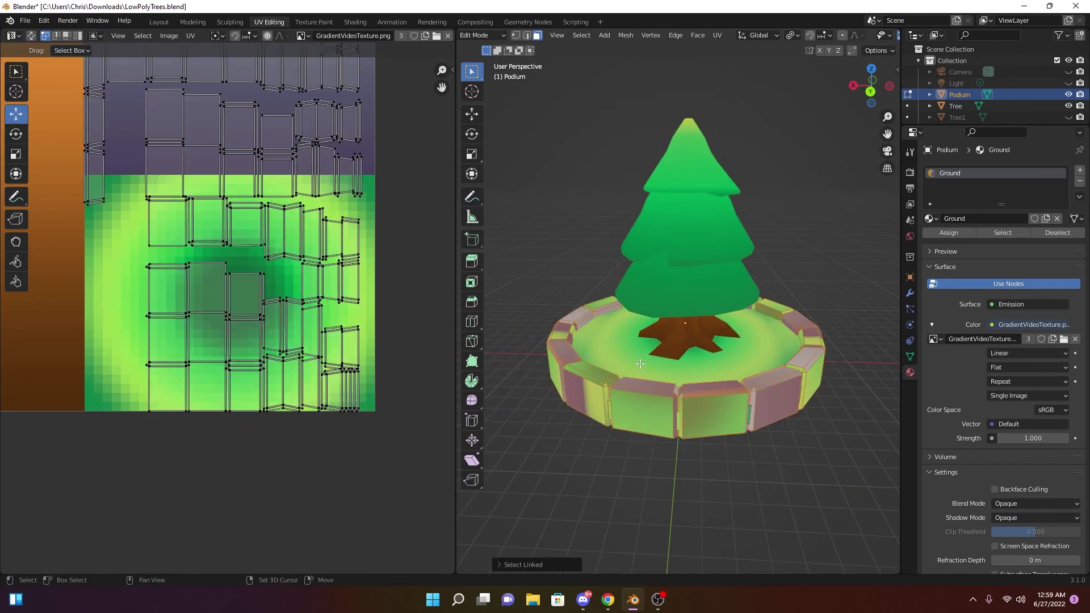
Unwrap the selected stones with Project from View in the front orthographic view
{"action": "scroll", "coordinate": [640, 364], "scroll_direction": "down", "scroll_amount": 4}
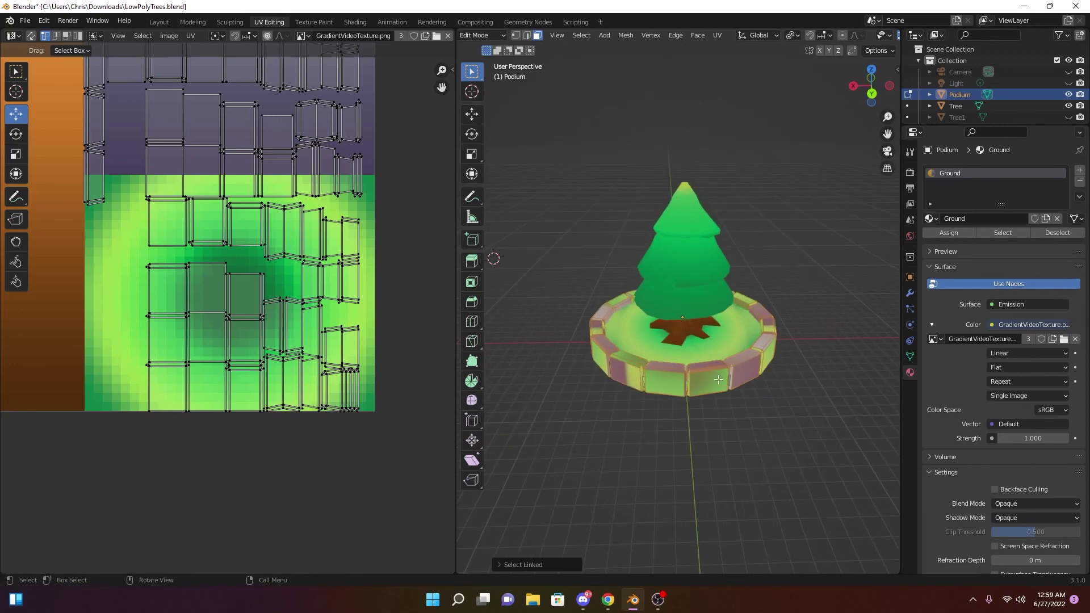
{"action": "key", "text": "KP_1"}
{"action": "scroll", "coordinate": [727, 368], "scroll_direction": "up", "scroll_amount": 2}
{"action": "middle_click_drag", "start_coordinate": [734, 363], "coordinate": [698, 385]}
{"action": "key", "text": "KP_1"}
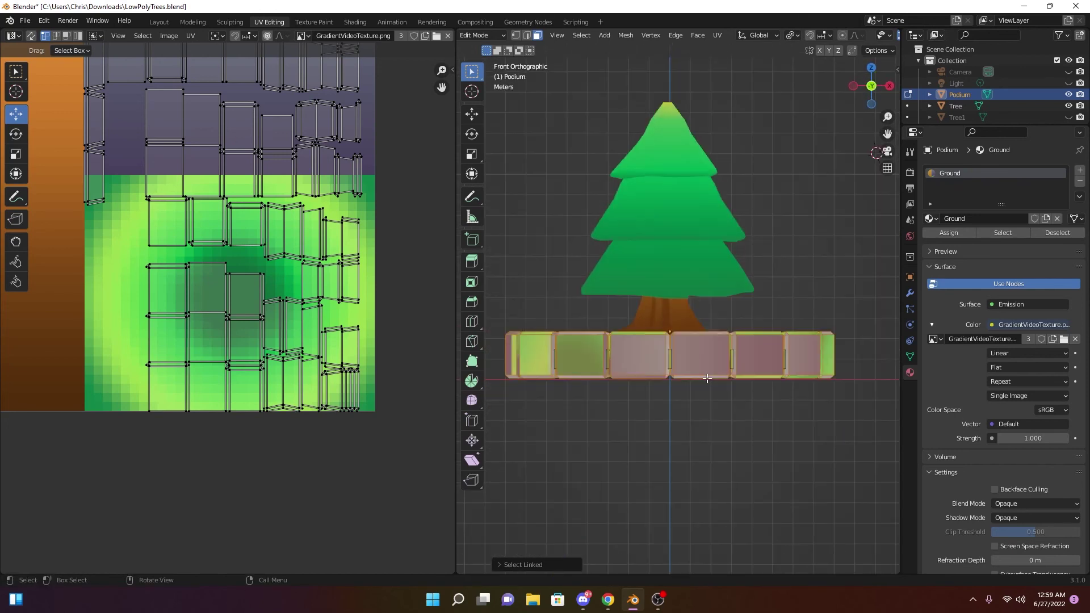
{"action": "left_click", "coordinate": [718, 37]}
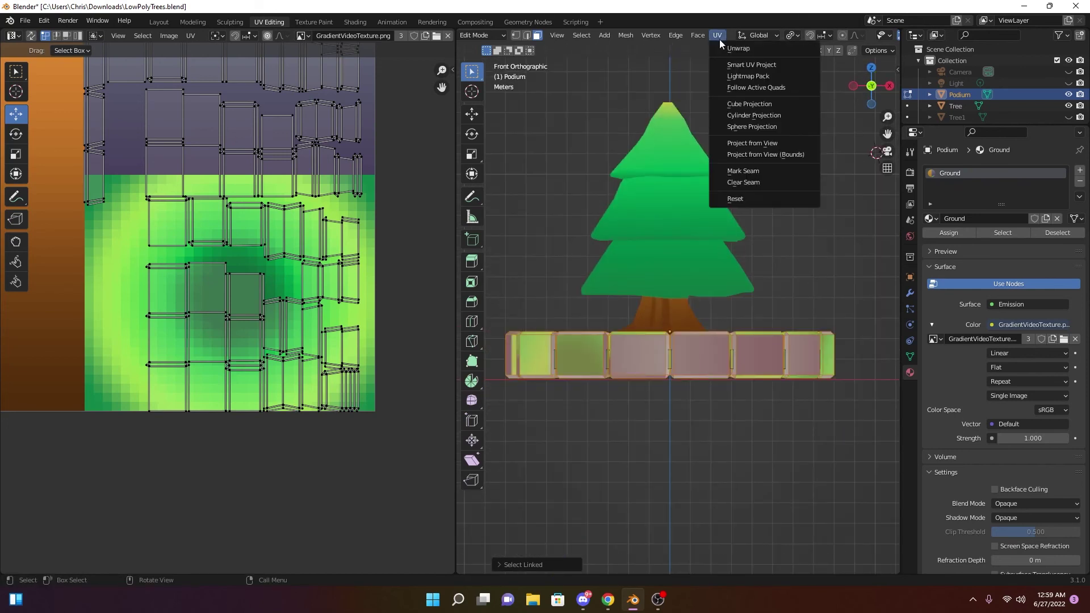
{"action": "left_click", "coordinate": [752, 143]}
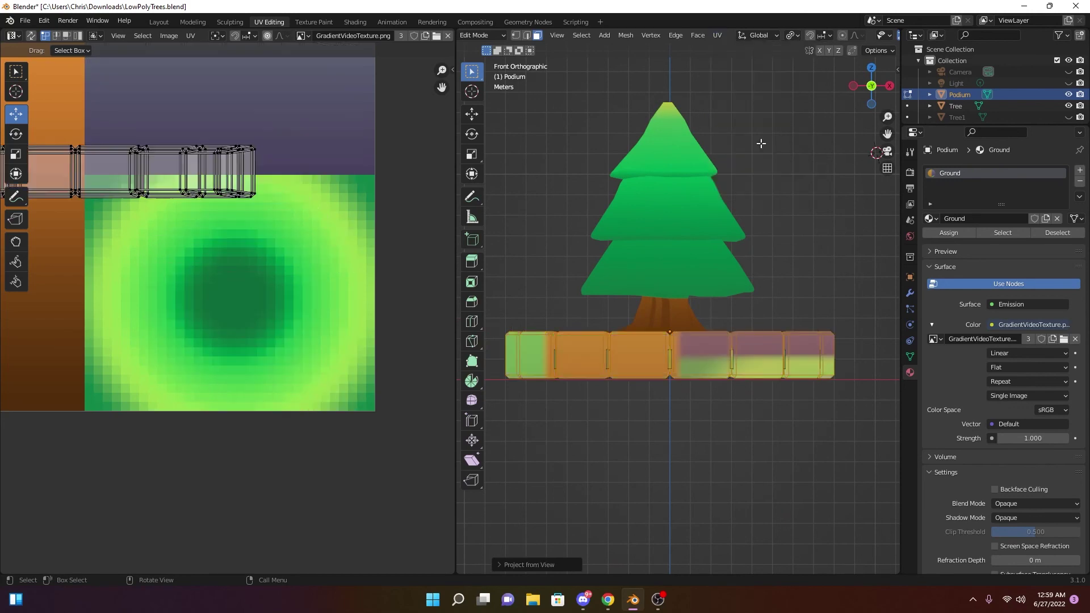
Move the stones' UV island onto the grey gradient tile and shrink it along X to fit the tile's width
{"action": "scroll", "coordinate": [326, 213], "scroll_direction": "down", "scroll_amount": 4}
{"action": "scroll", "coordinate": [307, 270], "scroll_direction": "up", "scroll_amount": 5}
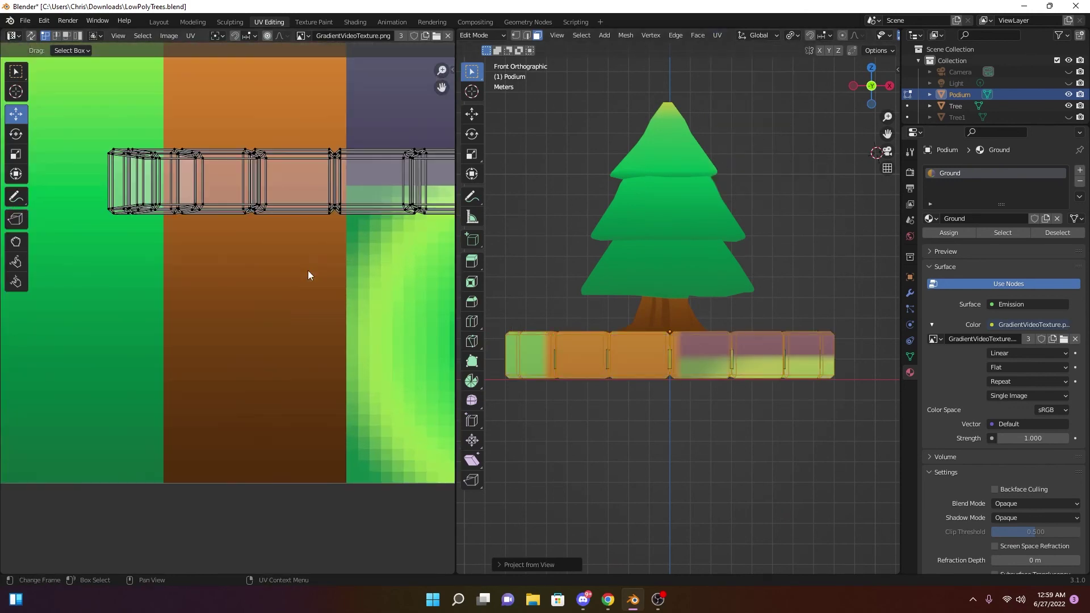
{"action": "scroll", "coordinate": [330, 346], "scroll_direction": "up", "scroll_amount": 4}
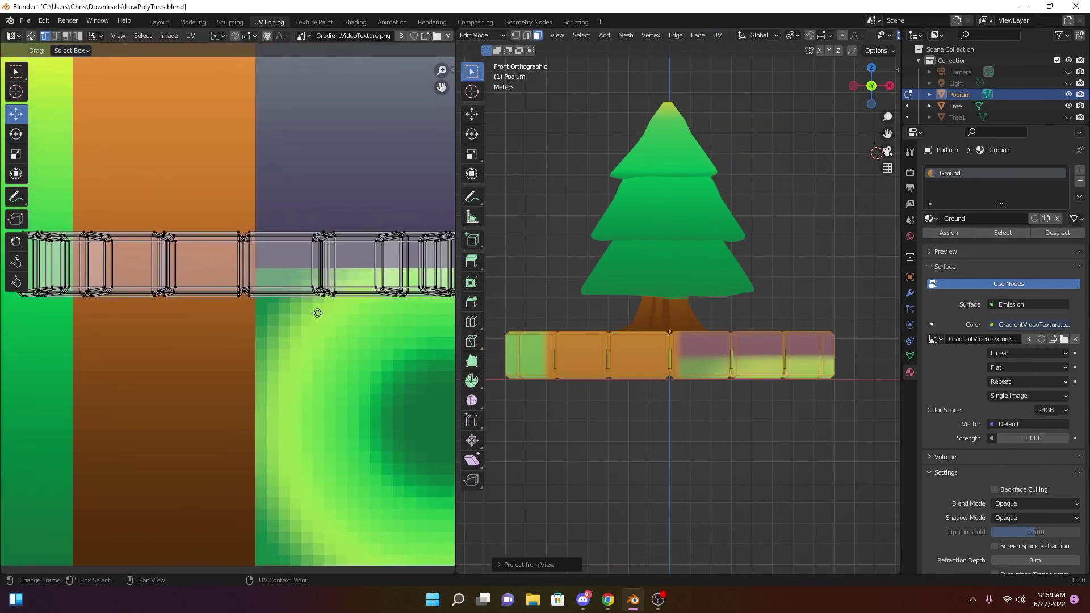
{"action": "scroll", "coordinate": [414, 348], "scroll_direction": "down", "scroll_amount": 2}
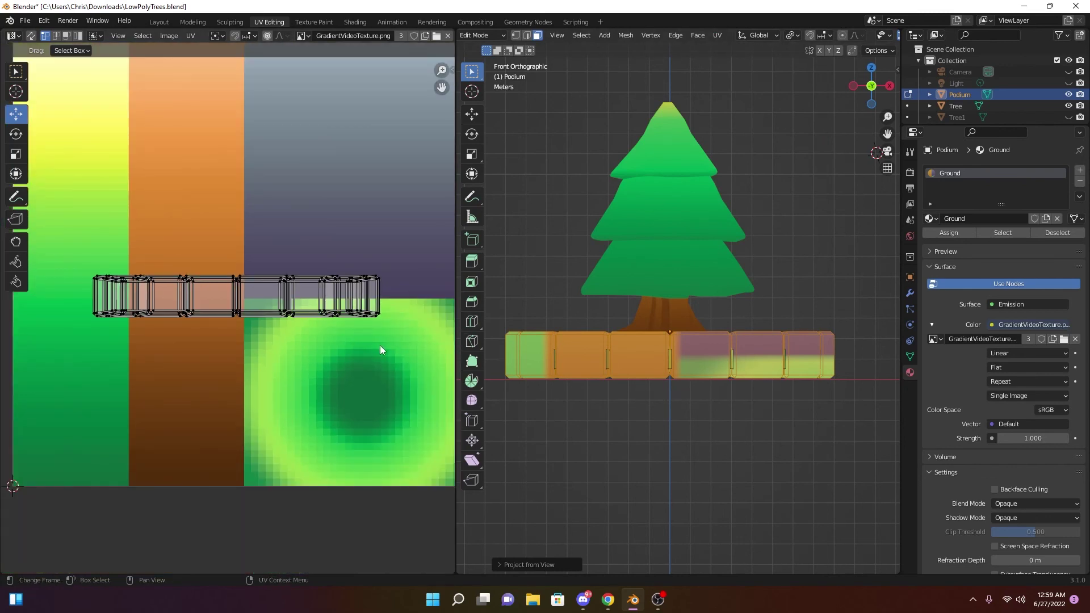
{"action": "left_click_drag", "start_coordinate": [392, 339], "coordinate": [68, 247]}
{"action": "middle_click_drag", "start_coordinate": [301, 244], "coordinate": [204, 310]}
{"action": "left_click_drag", "start_coordinate": [137, 360], "coordinate": [271, 256]}
{"action": "key", "text": "s"}
{"action": "key", "text": "x"}
{"action": "left_click", "coordinate": [322, 299]}
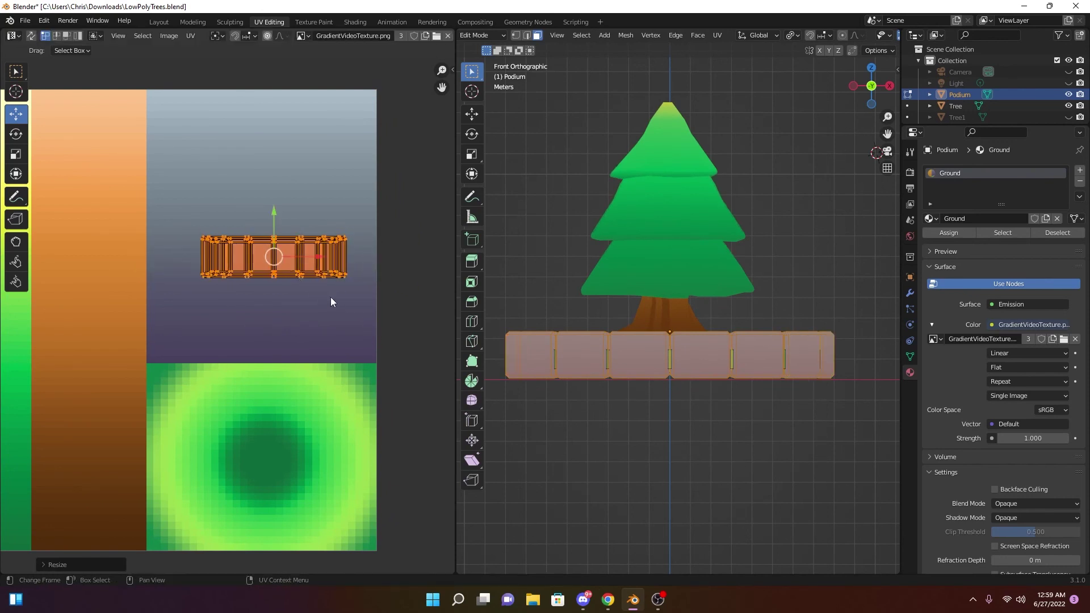
Stretch the stones' UV island vertically along Y and move it up within the grey gradient tile
{"action": "key", "text": "s"}
{"action": "key", "text": "y"}
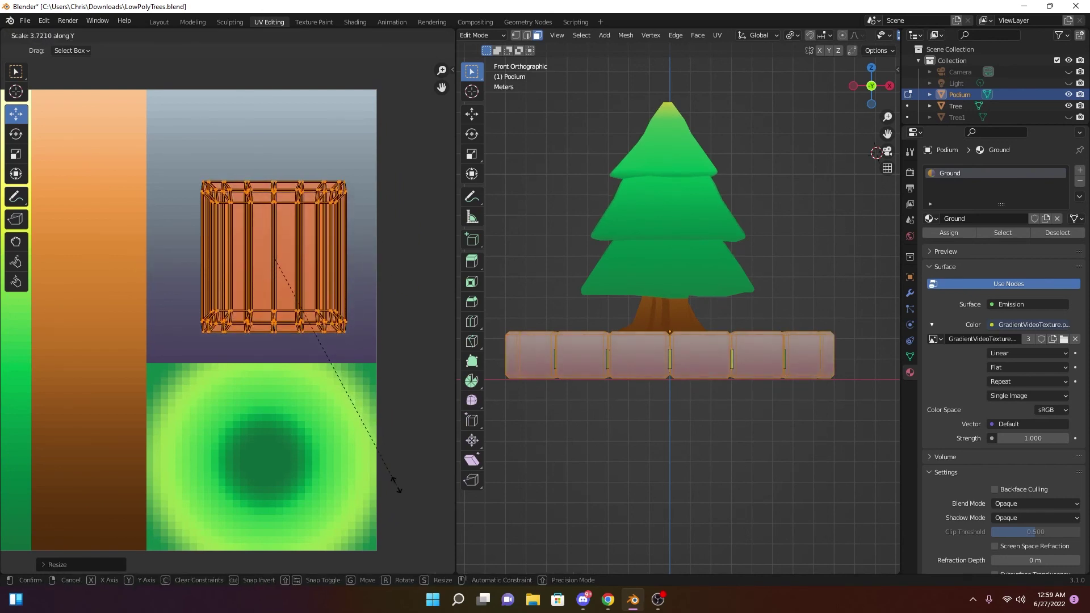
{"action": "left_click", "coordinate": [400, 551]}
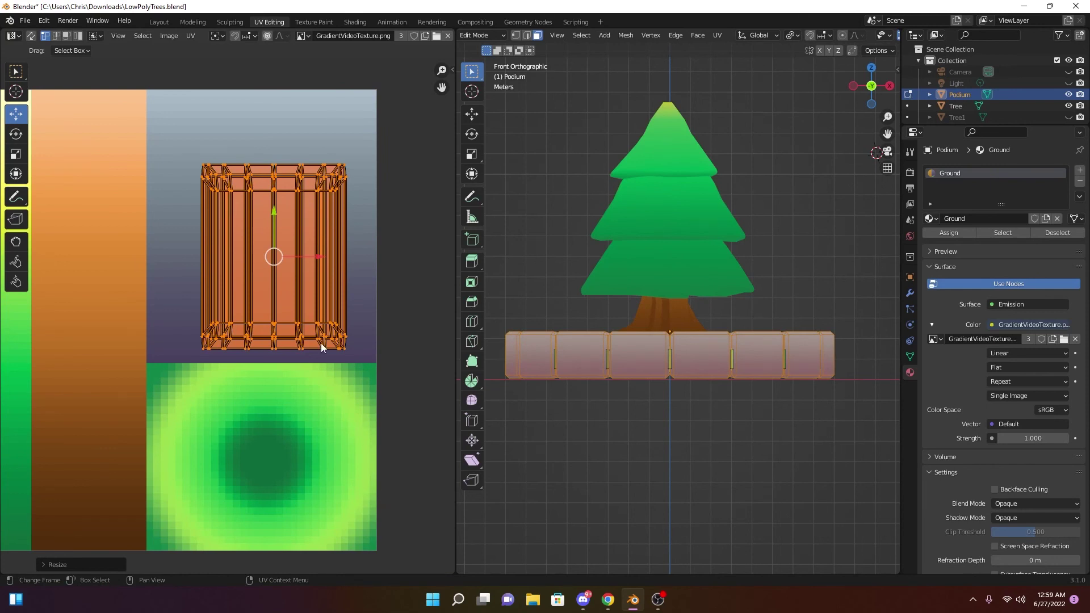
{"action": "key", "text": "g"}
{"action": "left_click", "coordinate": [281, 247]}
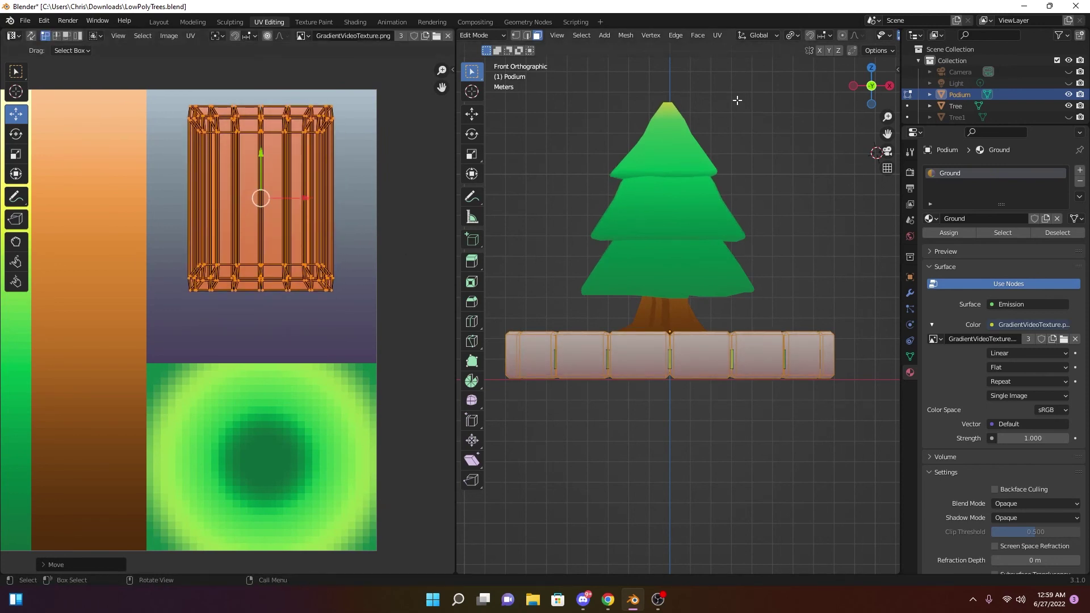
Hide the viewport overlays and lower the stones' UV island slightly along Y on the grey gradient
{"action": "scroll", "coordinate": [853, 39], "scroll_direction": "down", "scroll_amount": 4}
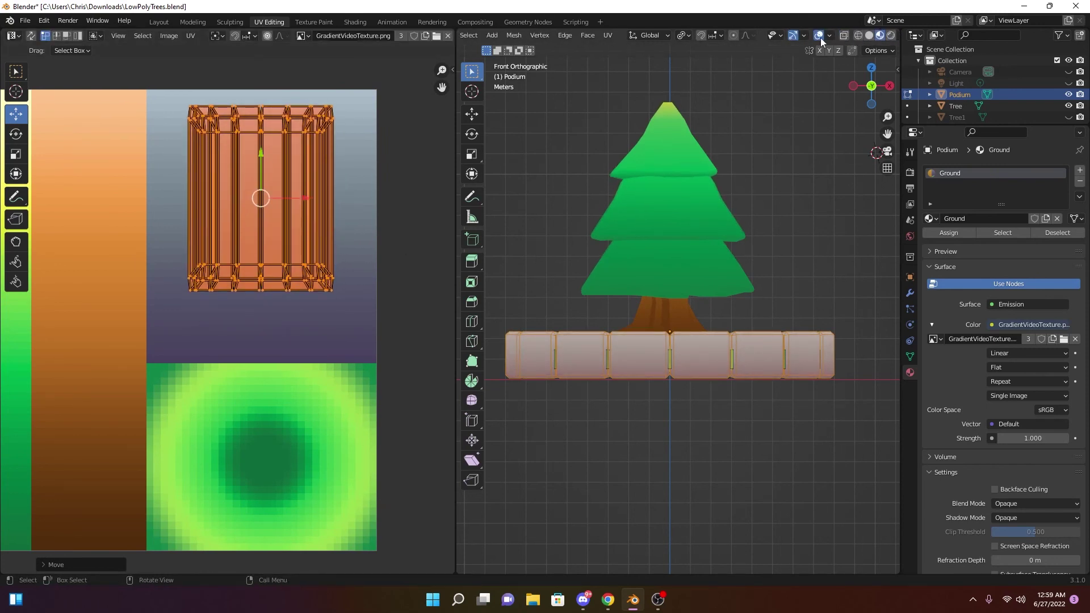
{"action": "left_click", "coordinate": [820, 37]}
{"action": "middle_click_drag", "start_coordinate": [670, 187], "coordinate": [672, 232]}
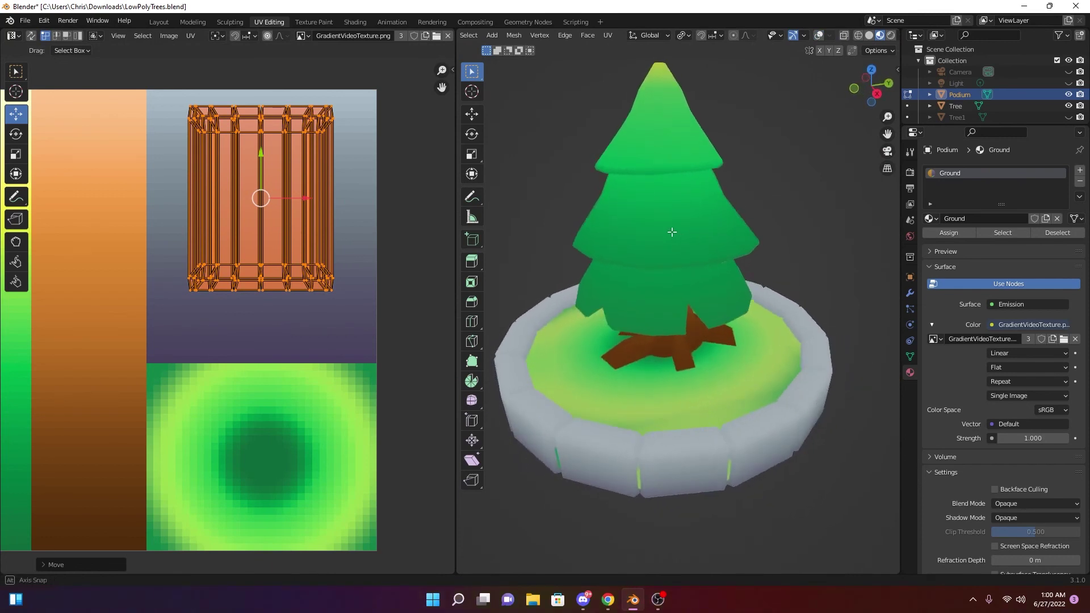
{"action": "middle_click_drag", "start_coordinate": [277, 176], "coordinate": [305, 181]}
{"action": "left_click_drag", "start_coordinate": [288, 159], "coordinate": [288, 186]}
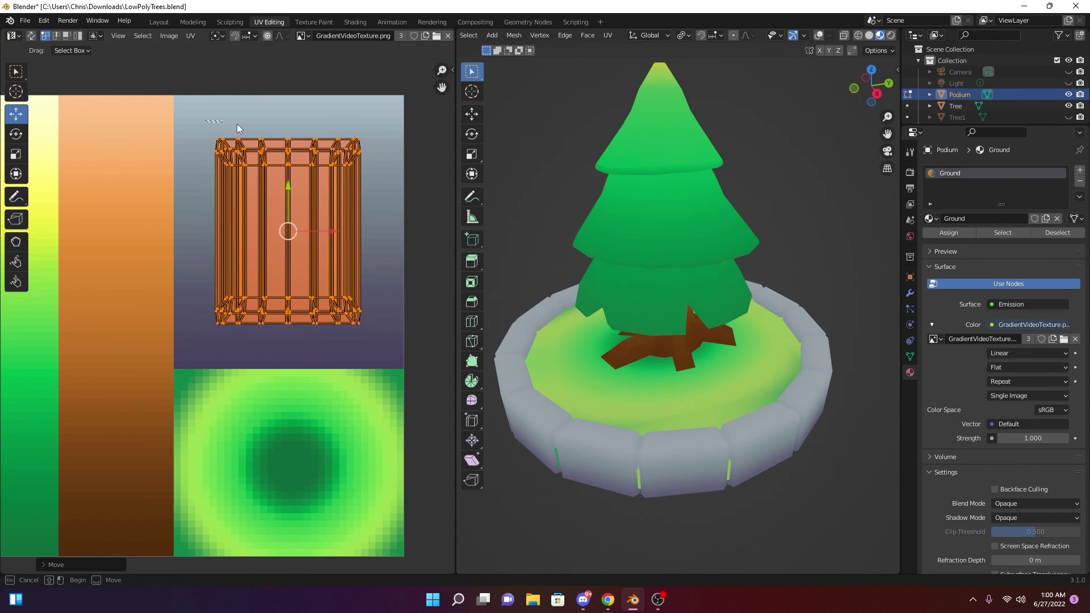
{"action": "left_click_drag", "start_coordinate": [237, 124], "coordinate": [366, 168]}
{"action": "key", "text": "g"}
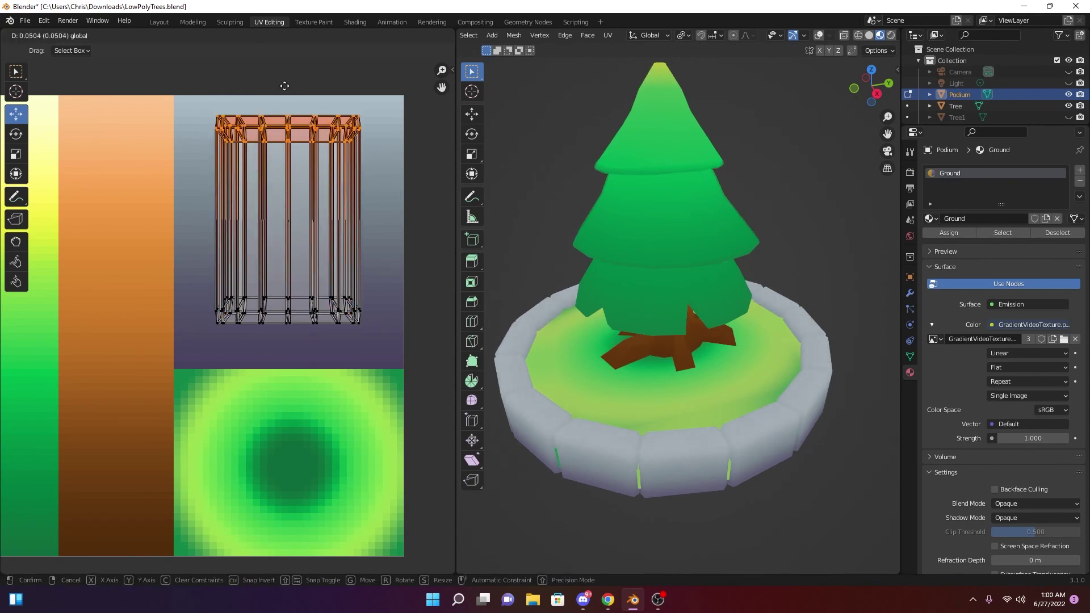
{"action": "right_click", "coordinate": [284, 86]}
Move the topmost row of stone UV points up along Y to the light upper edge of the grey gradient
{"action": "left_click_drag", "start_coordinate": [185, 131], "coordinate": [396, 157]}
{"action": "key", "text": "g"}
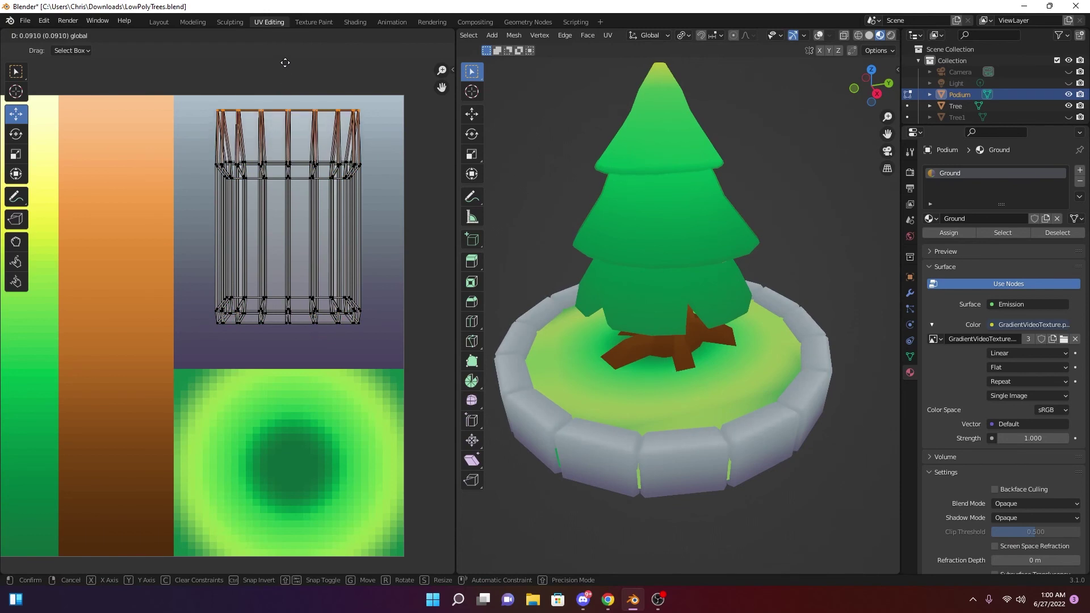
{"action": "left_click", "coordinate": [288, 61]}
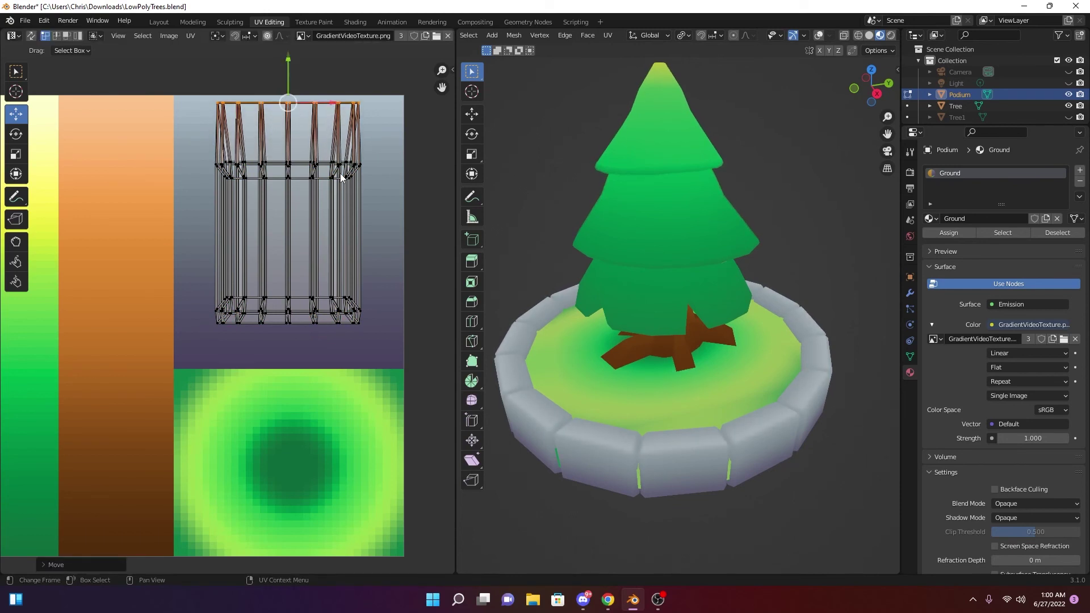
Move the lower rows of stone UV points down along Y to the dark end of the grey gradient
{"action": "left_click_drag", "start_coordinate": [194, 276], "coordinate": [381, 336]}
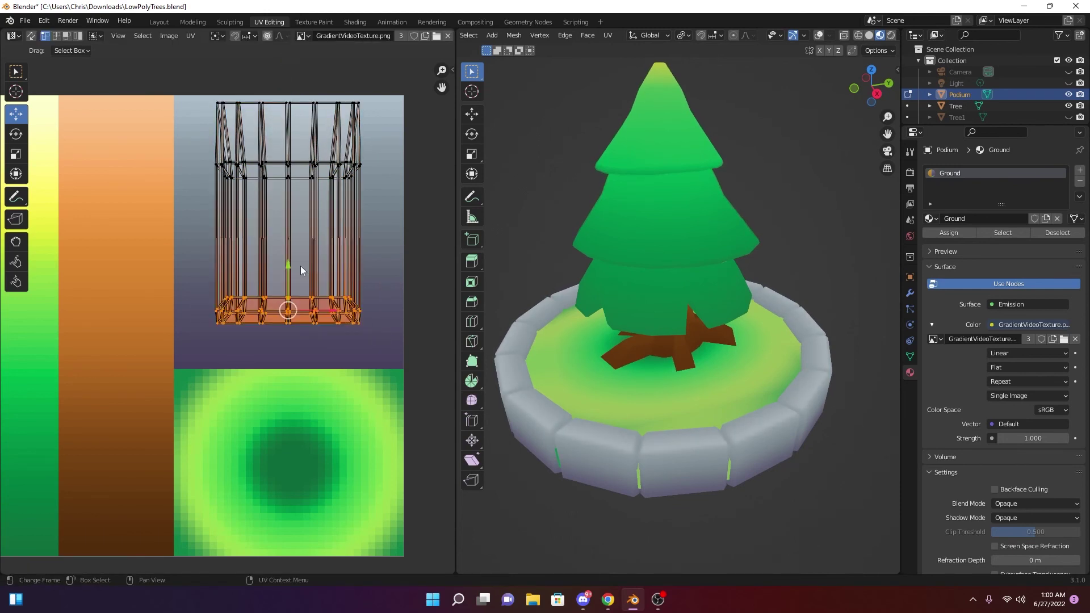
{"action": "key", "text": "g"}
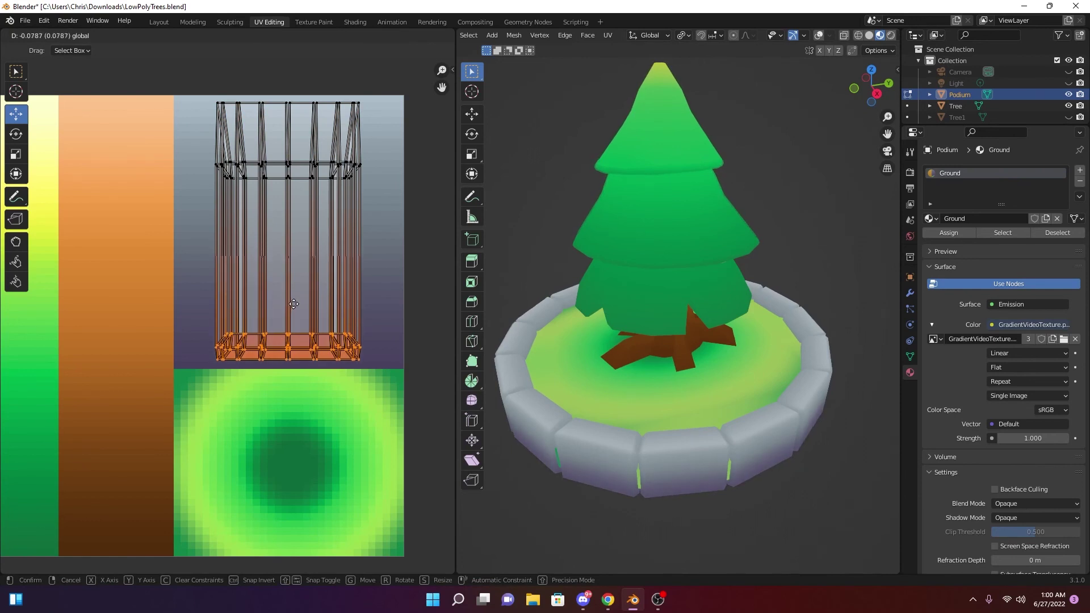
{"action": "left_click", "coordinate": [291, 305]}
Raise the inner row of the lower stone UV points along Y, separating it from the rows below
{"action": "left_click_drag", "start_coordinate": [202, 311], "coordinate": [358, 339]}
{"action": "key", "text": "g"}
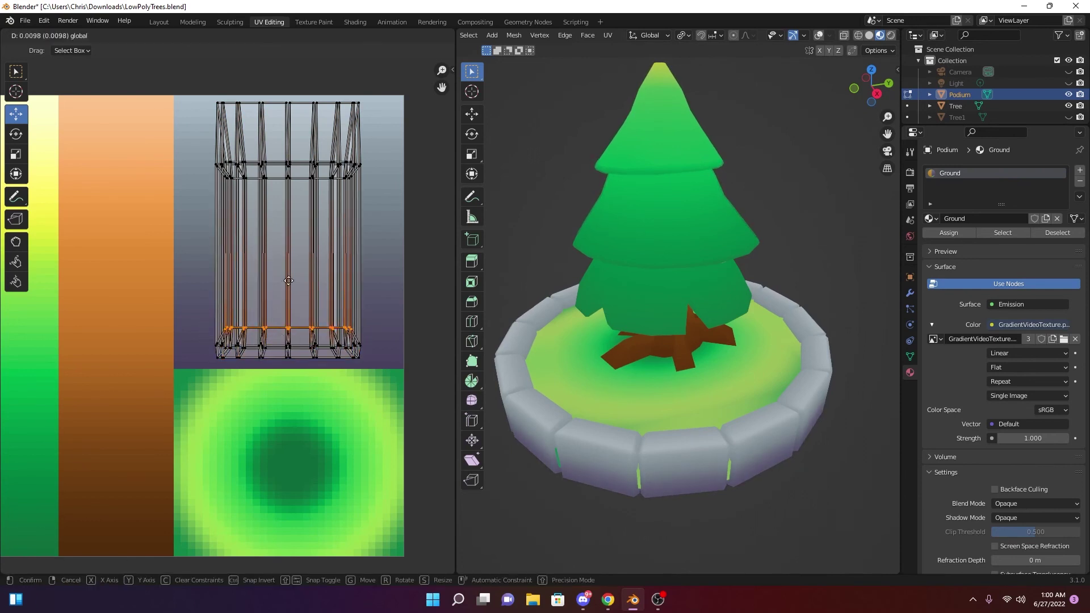
{"action": "left_click", "coordinate": [291, 243]}
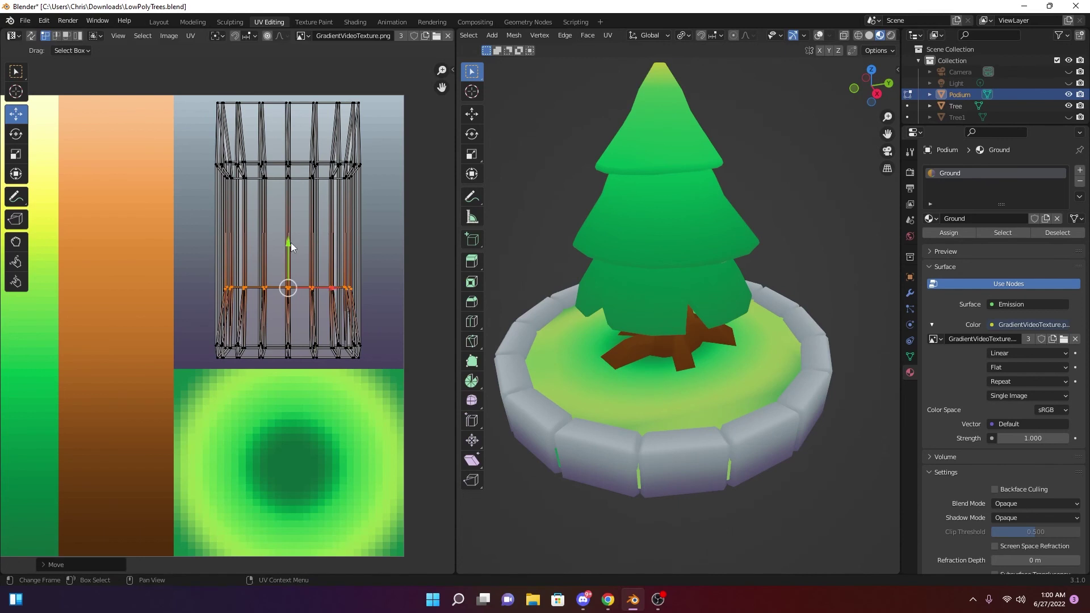
Raise the second-lowest row of stone UV points slightly along Y on the grey gradient
{"action": "scroll", "coordinate": [342, 266], "scroll_direction": "right", "scroll_amount": 1, "text": "ctrl"}
{"action": "scroll", "coordinate": [342, 267], "scroll_direction": "right", "scroll_amount": 1, "text": "ctrl"}
{"action": "left_click_drag", "start_coordinate": [182, 323], "coordinate": [345, 339]}
{"action": "key", "text": "g"}
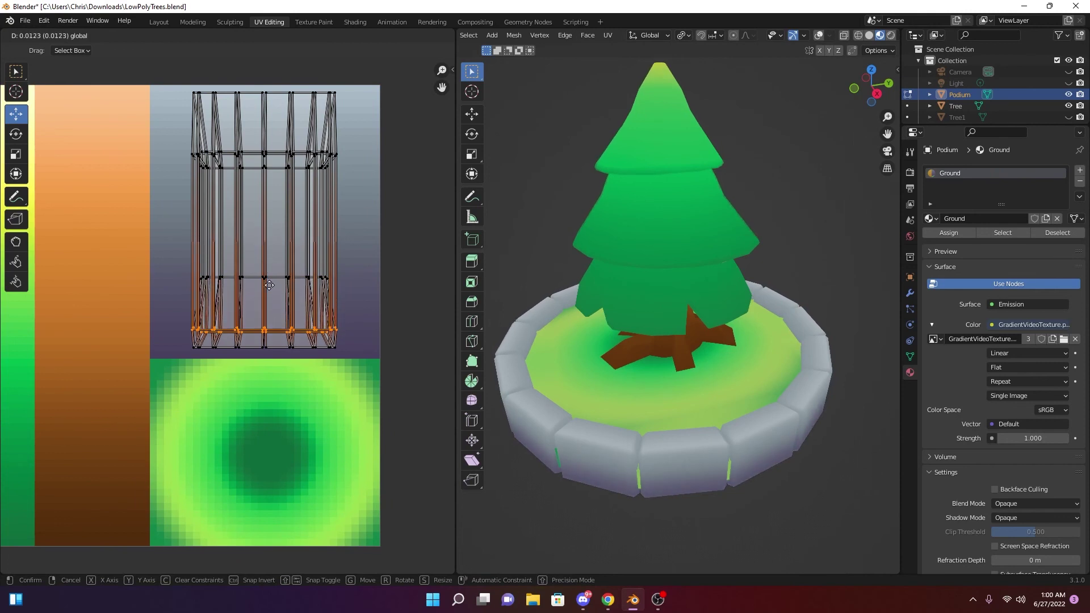
{"action": "left_click", "coordinate": [268, 283]}
Move the bottommost row of stone UV points down along Y to the grey tile's dark lower edge
{"action": "left_click_drag", "start_coordinate": [185, 341], "coordinate": [357, 357]}
{"action": "key", "text": "g"}
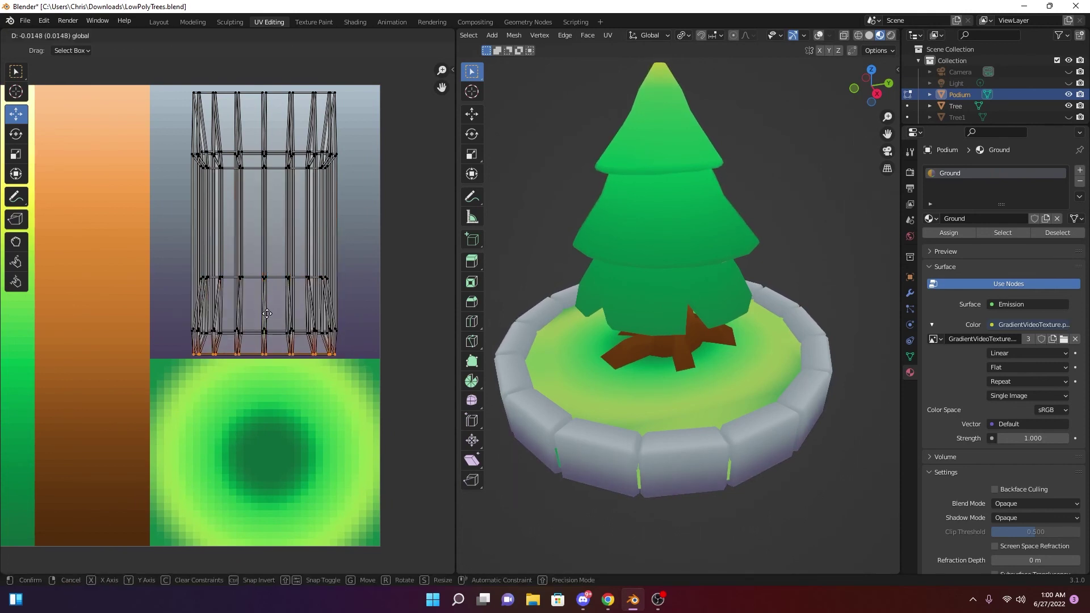
{"action": "left_click", "coordinate": [267, 311]}
Move the second row of stone UV points from the top slightly up along Y
{"action": "middle_click_drag", "start_coordinate": [823, 397], "coordinate": [676, 363]}
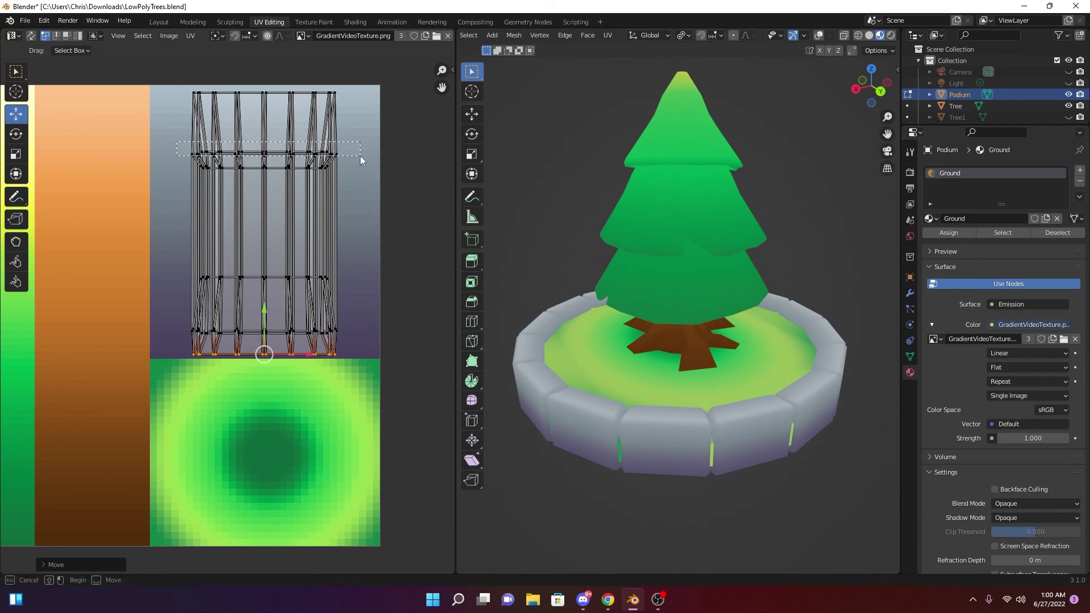
{"action": "left_click_drag", "start_coordinate": [360, 149], "coordinate": [182, 163]}
{"action": "key", "text": "g"}
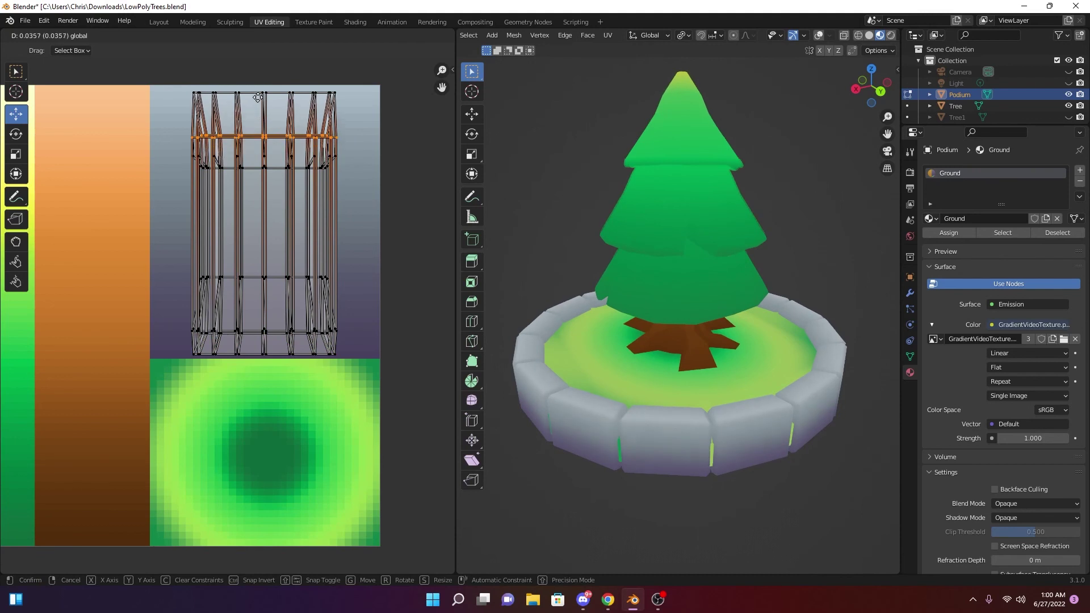
{"action": "left_click", "coordinate": [259, 109]}
Check the podium in Object Mode, show the viewport overlays again and re-enter Edit Mode
{"action": "middle_click_drag", "start_coordinate": [559, 230], "coordinate": [583, 235]}
{"action": "key", "text": "Tab"}
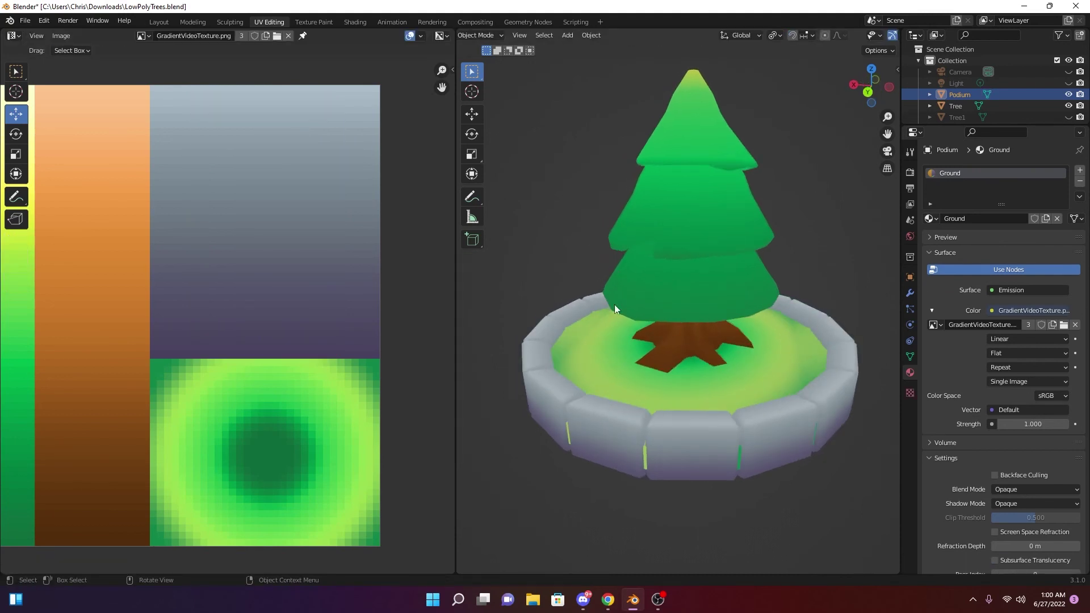
{"action": "left_click", "coordinate": [806, 36]}
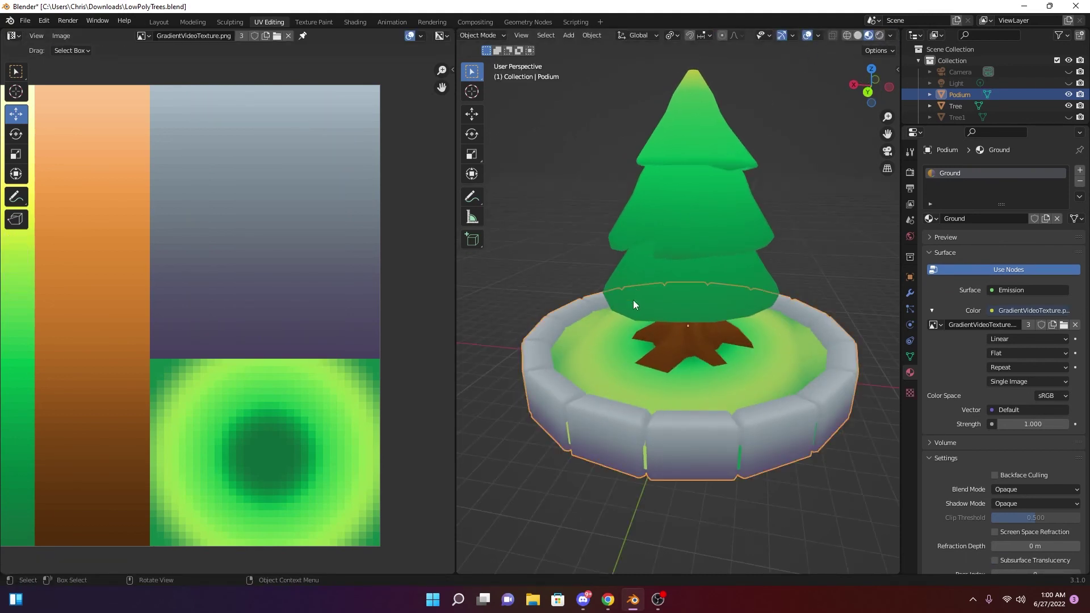
{"action": "middle_click_drag", "start_coordinate": [632, 300], "coordinate": [580, 326]}
{"action": "key", "text": "Tab"}
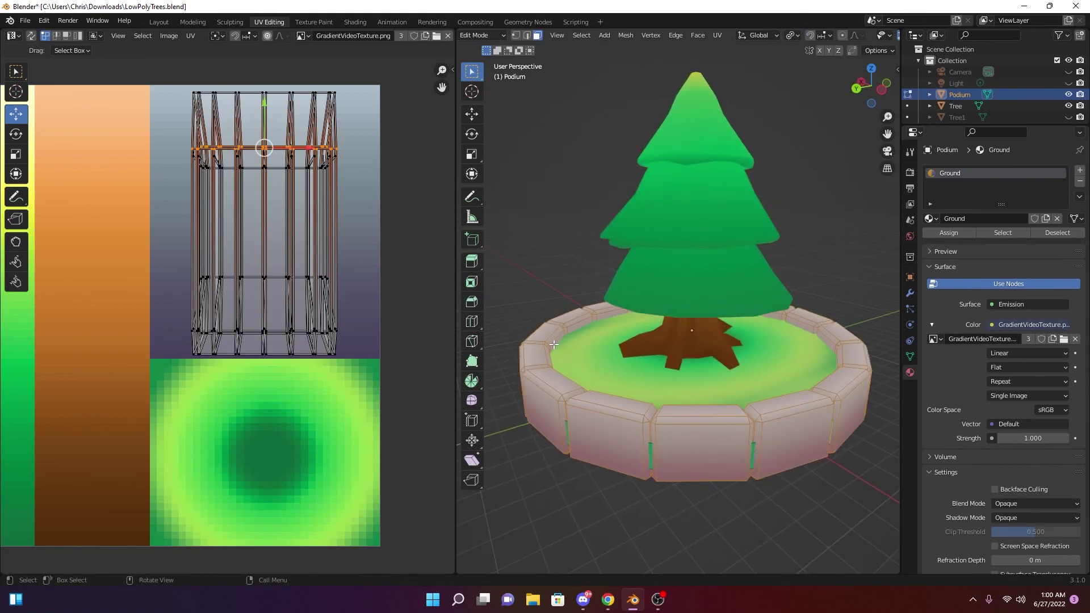
Select the inner side faces of consecutive border stones along the first part of the podium's ring
{"action": "left_click", "coordinate": [557, 345]}
{"action": "scroll", "coordinate": [598, 330], "scroll_direction": "up", "scroll_amount": 5}
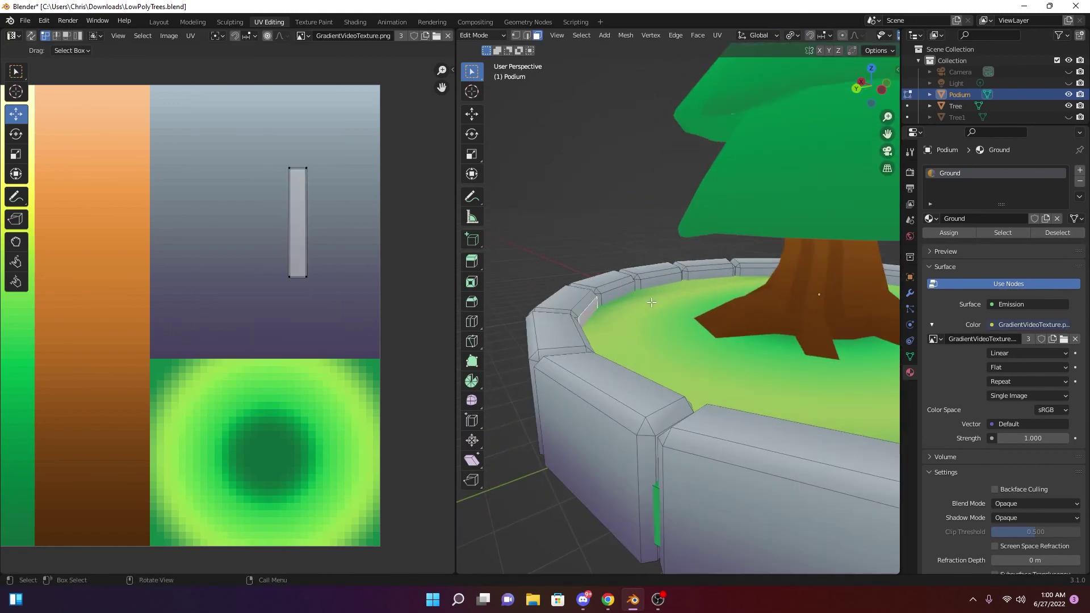
{"action": "left_click", "coordinate": [646, 290], "text": "shift"}
{"action": "left_click", "coordinate": [697, 278], "text": "shift"}
{"action": "scroll", "coordinate": [709, 277], "scroll_direction": "down", "scroll_amount": 4}
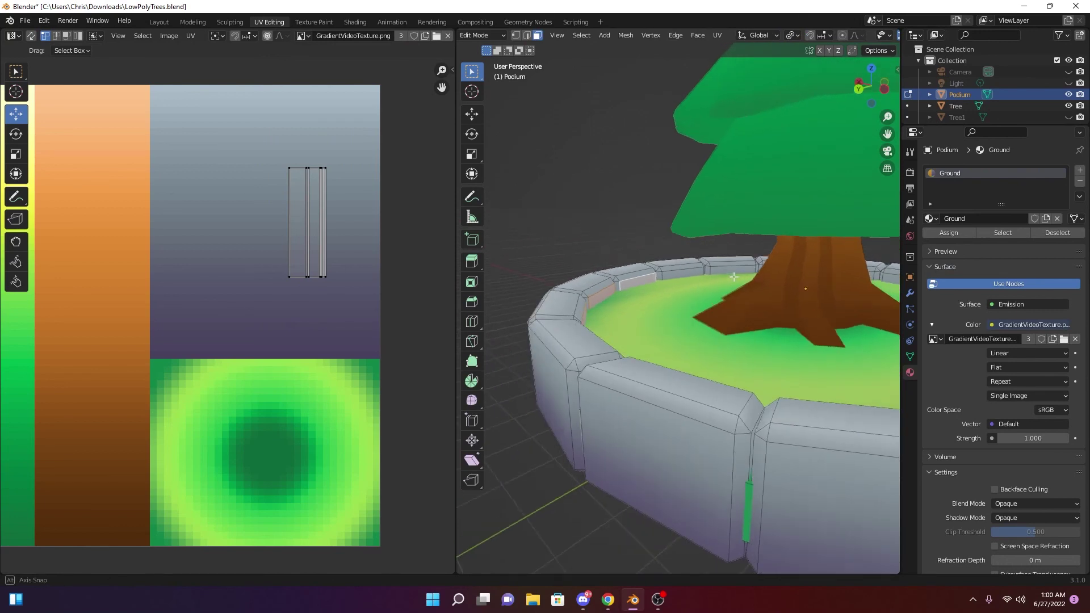
{"action": "left_click", "coordinate": [723, 277], "text": "shift"}
{"action": "middle_click_drag", "start_coordinate": [723, 277], "coordinate": [635, 281]}
{"action": "left_click", "coordinate": [634, 271], "text": "shift"}
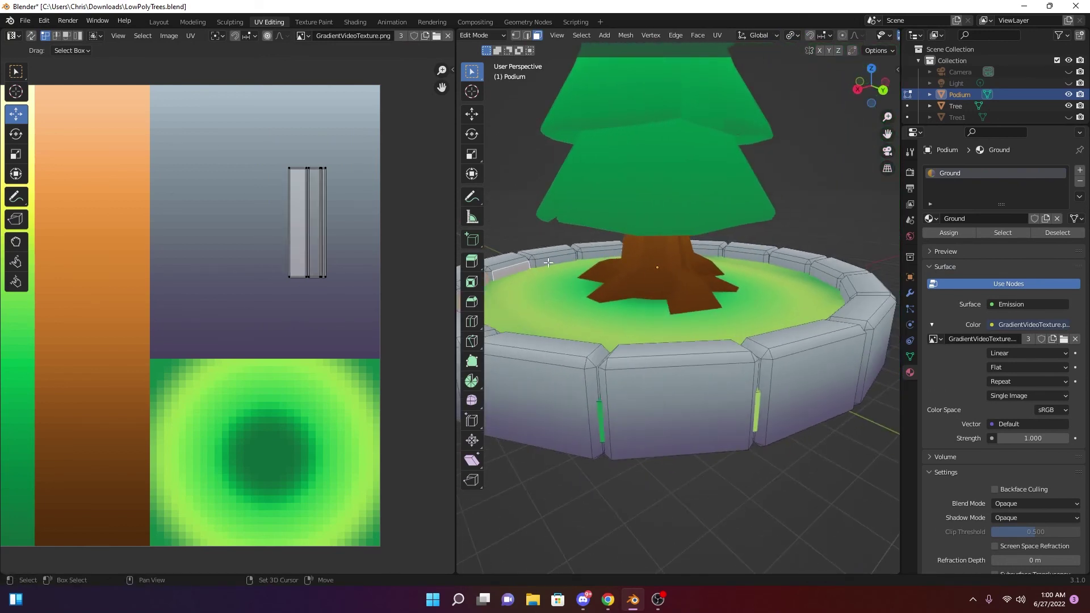
{"action": "left_click", "coordinate": [548, 263], "text": "shift"}
{"action": "left_click", "coordinate": [605, 257], "text": "shift"}
Extend the selection with the inner faces of the stones behind the trunk, keeping the grass face deselected
{"action": "scroll", "coordinate": [605, 257], "scroll_direction": "up", "scroll_amount": 2}
{"action": "middle_click_drag", "start_coordinate": [605, 257], "coordinate": [717, 286]}
{"action": "left_click", "coordinate": [591, 272], "text": "shift"}
{"action": "left_click", "coordinate": [614, 271], "text": "shift"}
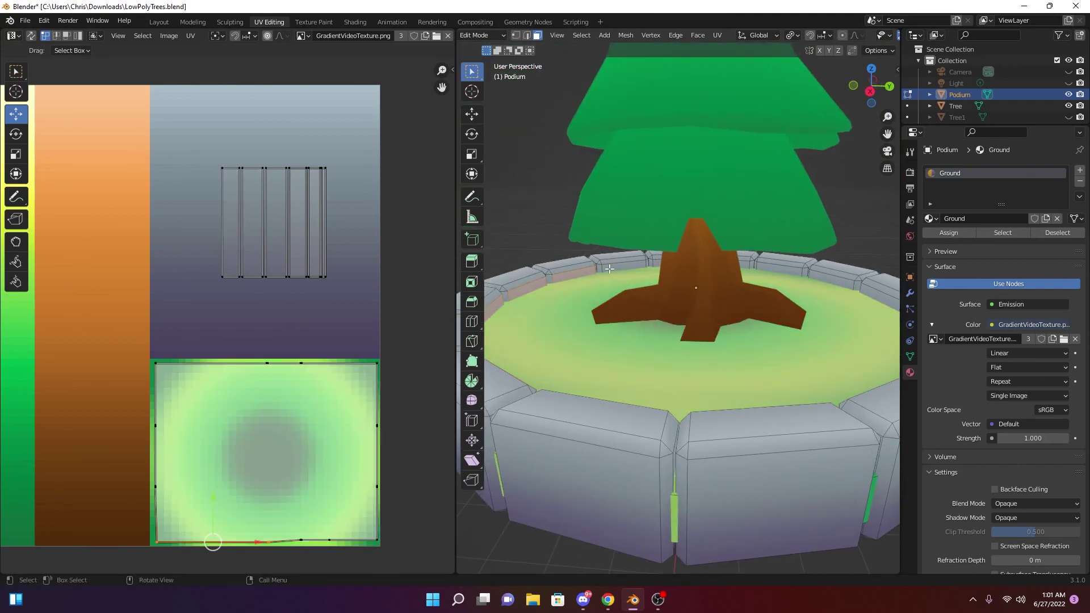
{"action": "left_click", "coordinate": [610, 271], "text": "shift"}
{"action": "left_click", "coordinate": [622, 265], "text": "shift"}
{"action": "middle_click_drag", "start_coordinate": [621, 265], "coordinate": [706, 320]}
{"action": "left_click", "coordinate": [696, 300], "text": "shift"}
{"action": "left_click", "coordinate": [747, 324], "text": "shift"}
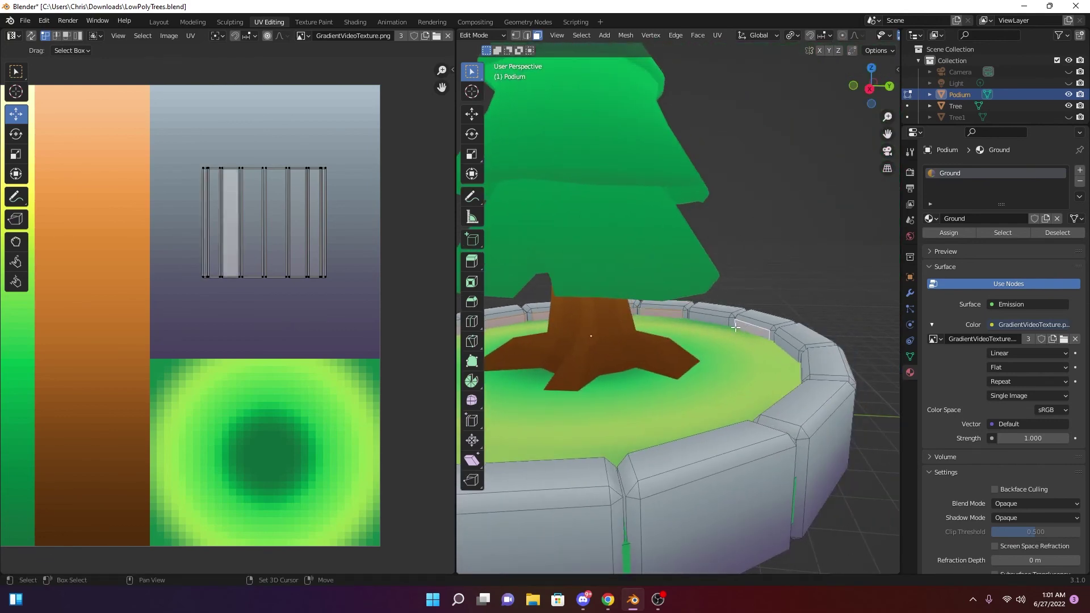
Add the remaining inner stone faces on the far side of the ring and grow the selection once
{"action": "left_click", "coordinate": [715, 321], "text": "shift"}
{"action": "left_click", "coordinate": [787, 346], "text": "shift"}
{"action": "scroll", "coordinate": [787, 363], "scroll_direction": "up", "scroll_amount": 2}
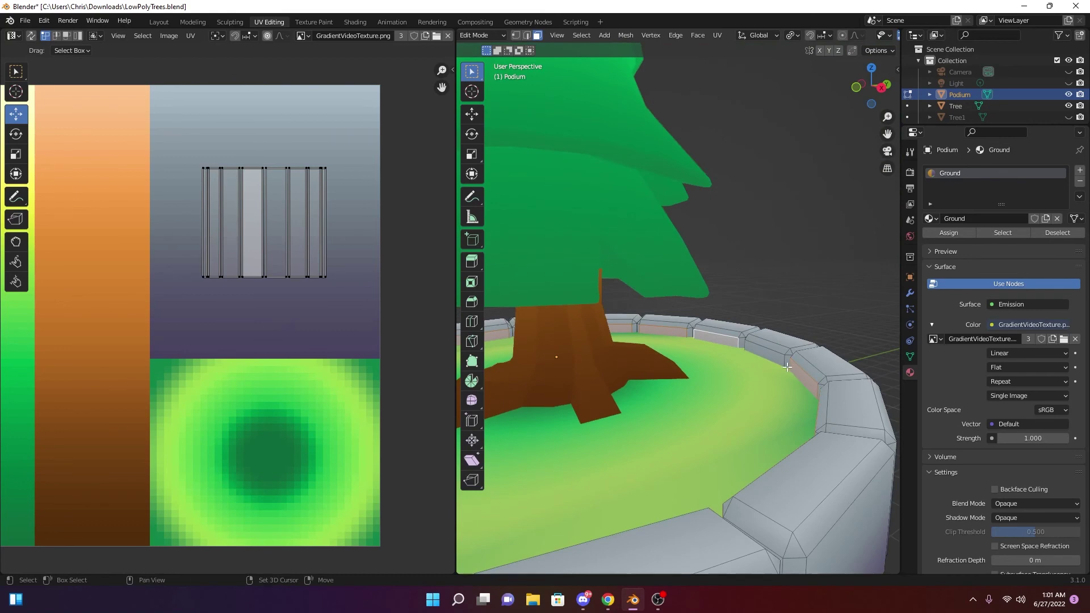
{"action": "left_click", "coordinate": [770, 356], "text": "shift"}
{"action": "middle_click_drag", "start_coordinate": [770, 357], "coordinate": [709, 377]}
{"action": "scroll", "coordinate": [709, 377], "scroll_direction": "down", "scroll_amount": 4}
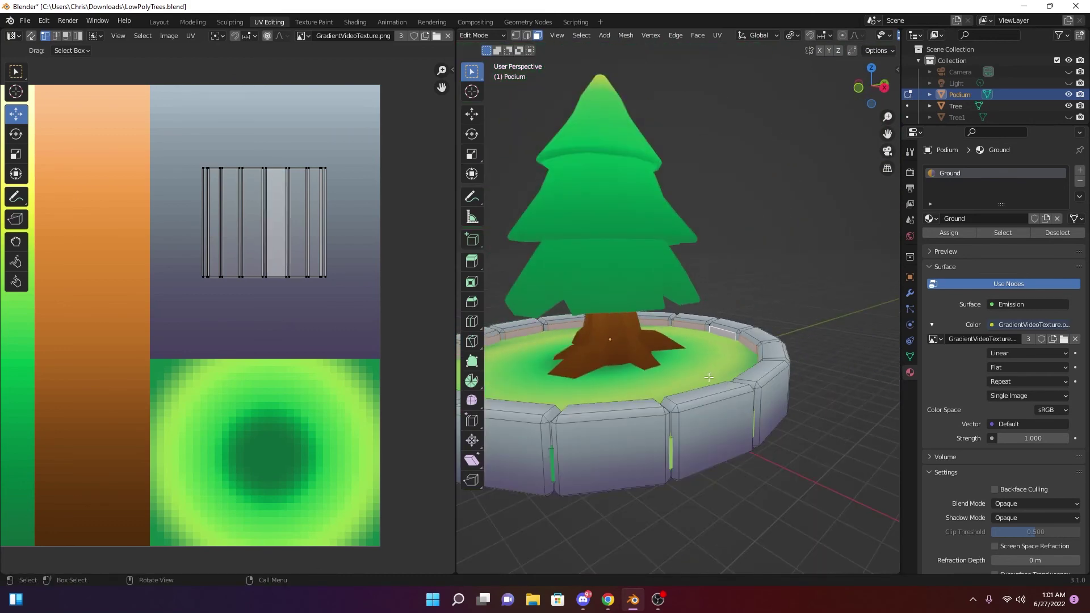
{"action": "key", "text": "ctrl+KP_Add"}
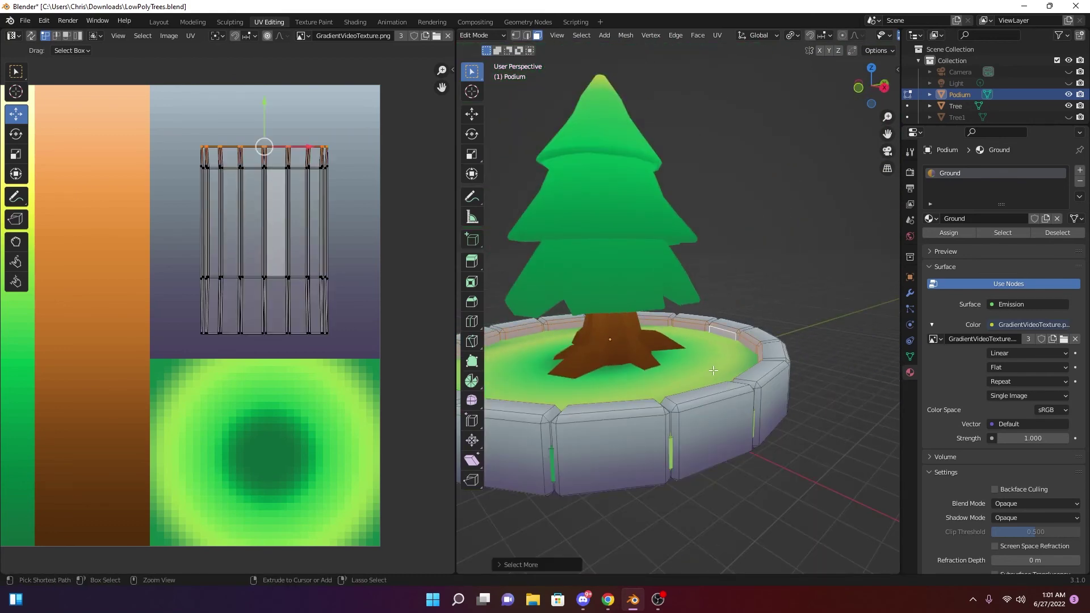
Inspect the grown face selection inside the ring, clear the UV point selection and hide the viewport overlays
{"action": "middle_click_drag", "start_coordinate": [713, 370], "coordinate": [576, 379]}
{"action": "scroll", "coordinate": [699, 365], "scroll_direction": "up", "scroll_amount": 5}
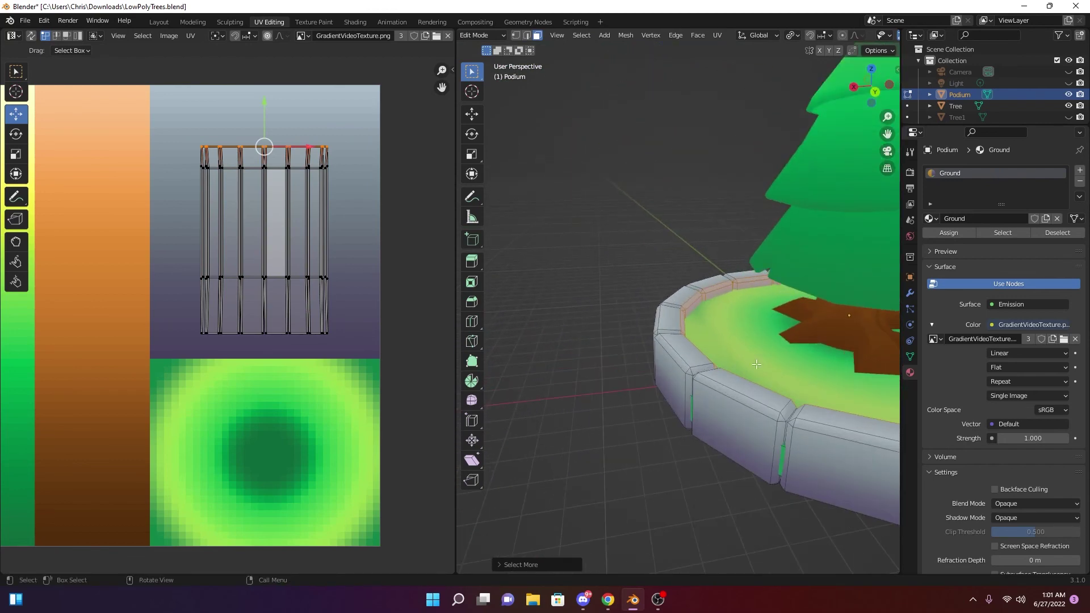
{"action": "middle_click_drag", "start_coordinate": [699, 365], "coordinate": [644, 348]}
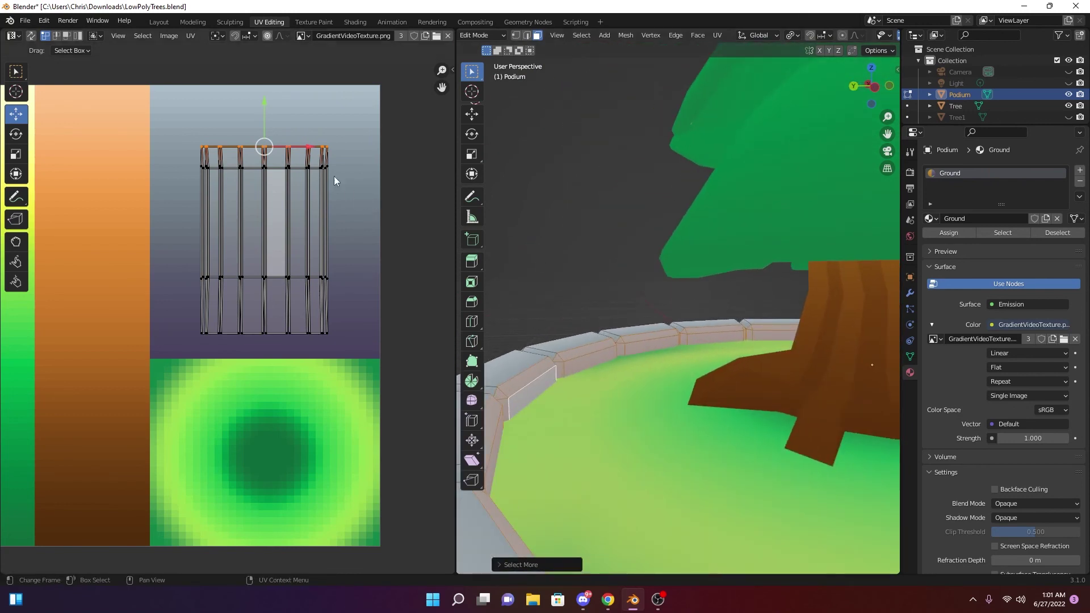
{"action": "left_click_drag", "start_coordinate": [196, 139], "coordinate": [348, 342]}
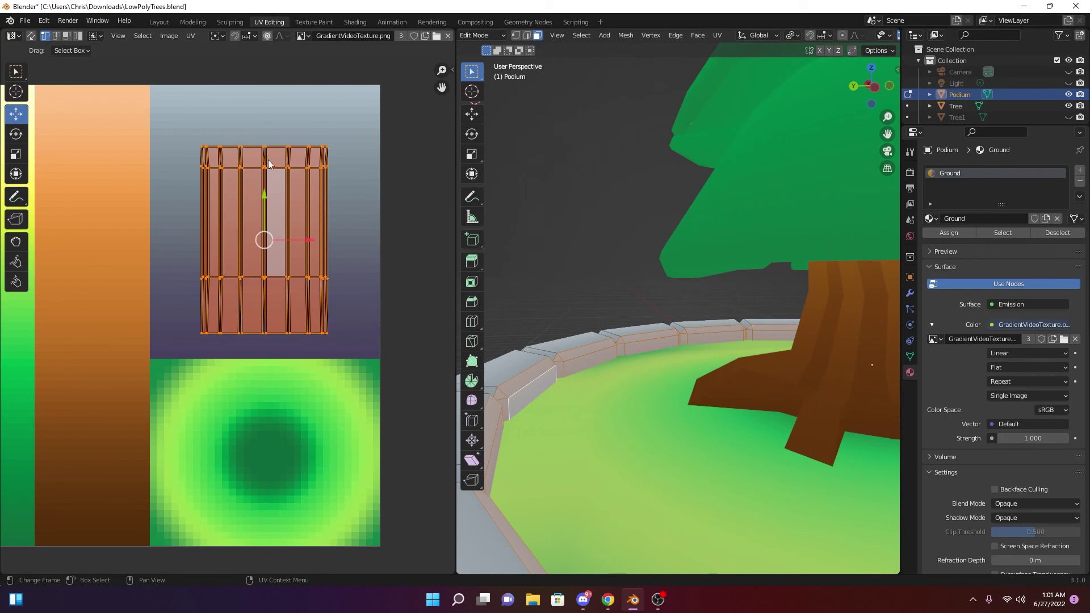
{"action": "key", "text": "b"}
{"action": "key", "text": "alt+a"}
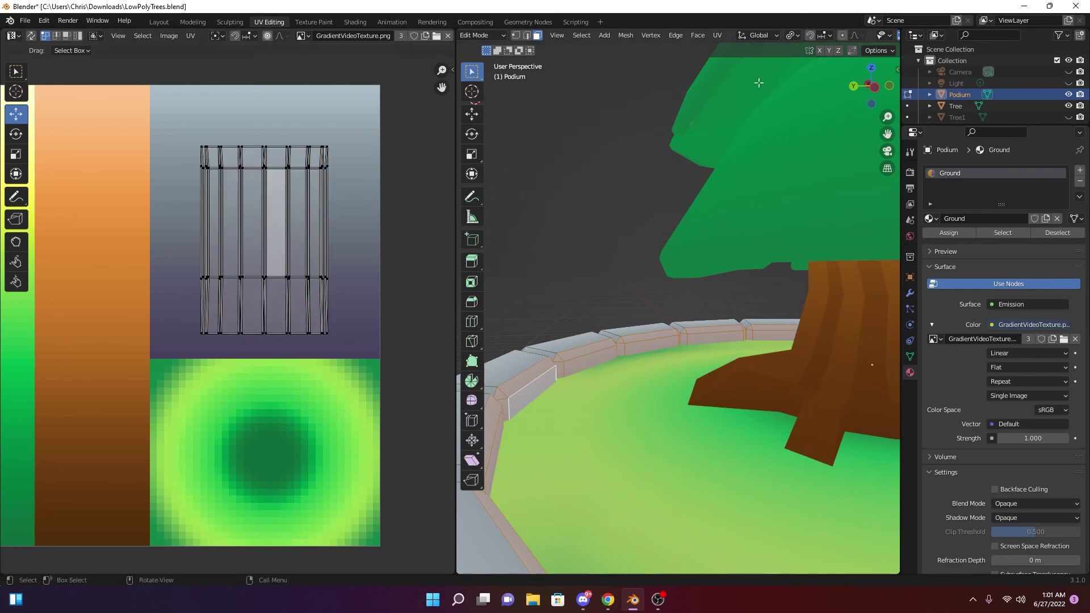
{"action": "scroll", "coordinate": [861, 36], "scroll_direction": "down", "scroll_amount": 3}
{"action": "left_click", "coordinate": [856, 35]}
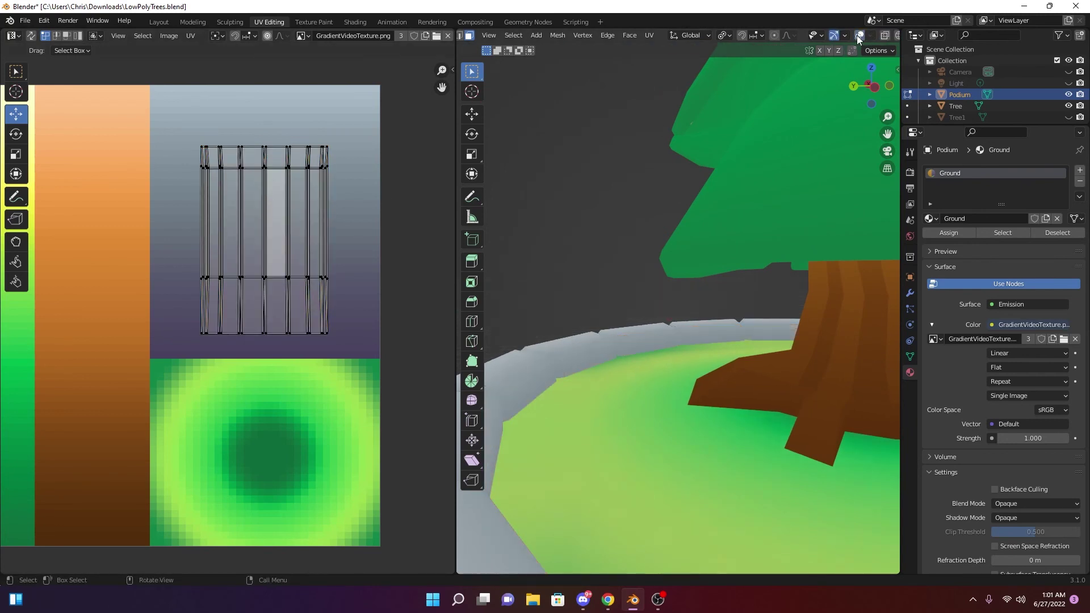
Move all the inner stone UVs slightly down along Y on the grey gradient, and raise their top row
{"action": "left_click_drag", "start_coordinate": [178, 132], "coordinate": [369, 339]}
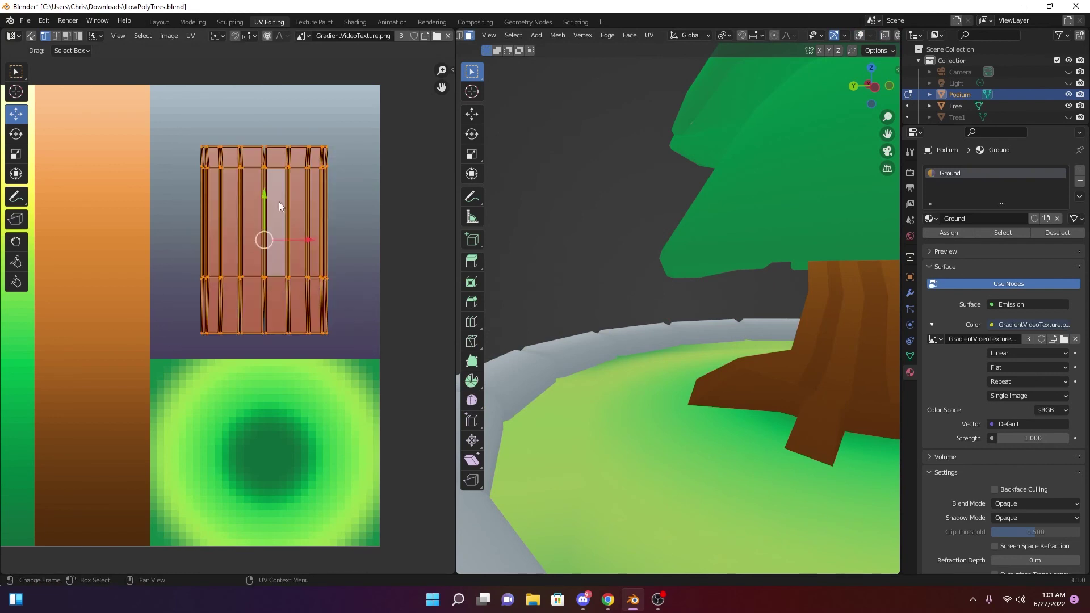
{"action": "left_click_drag", "start_coordinate": [263, 200], "coordinate": [262, 215]}
{"action": "left_click", "coordinate": [331, 168], "text": "alt"}
{"action": "left_click_drag", "start_coordinate": [267, 121], "coordinate": [258, 91]}
Lower the second row of inner stone UV points to mid-gradient along Y and nudge the top row slightly down
{"action": "left_click", "coordinate": [275, 173], "text": "alt"}
{"action": "left_click_drag", "start_coordinate": [265, 148], "coordinate": [269, 187]}
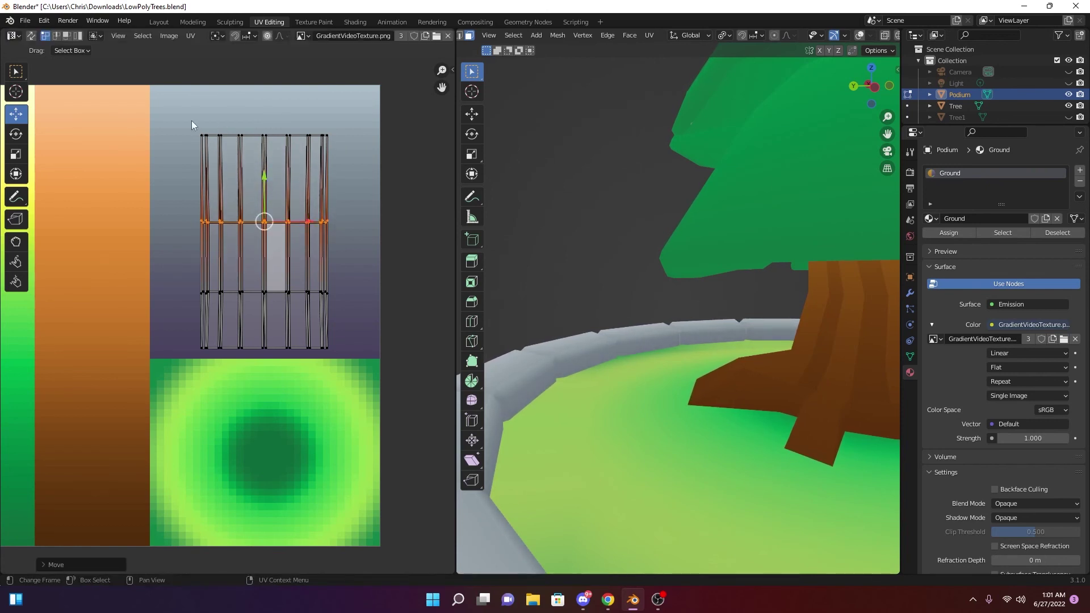
{"action": "left_click", "coordinate": [271, 132], "text": "alt"}
{"action": "left_click_drag", "start_coordinate": [268, 94], "coordinate": [265, 98]}
Review the colored podium, switch to the Layout workspace and hide its viewport overlays for a clean view of the scene
{"action": "middle_click_drag", "start_coordinate": [608, 231], "coordinate": [731, 360]}
{"action": "scroll", "coordinate": [713, 264], "scroll_direction": "down", "scroll_amount": 6}
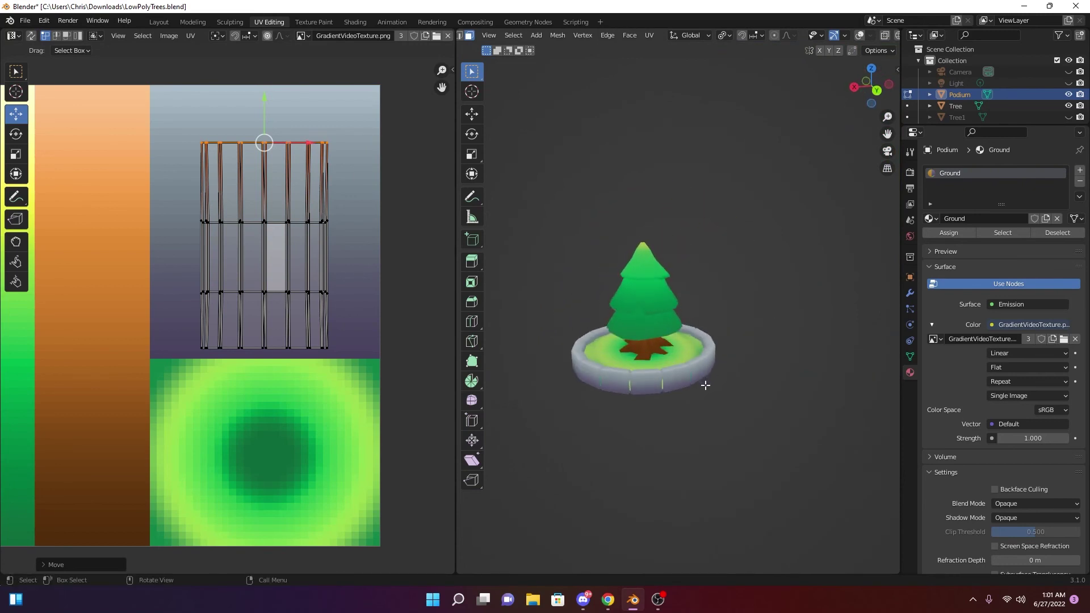
{"action": "left_click", "coordinate": [159, 22]}
{"action": "mouse_move", "coordinate": [710, 240]}
{"action": "middle_mouse_down"}
{"action": "mouse_move", "coordinate": [705, 219]}
{"action": "mouse_move", "coordinate": [636, 189]}
{"action": "mouse_move", "coordinate": [653, 181]}
{"action": "mouse_move", "coordinate": [610, 189]}
{"action": "mouse_move", "coordinate": [622, 199]}
{"action": "mouse_move", "coordinate": [557, 204]}
{"action": "mouse_move", "coordinate": [516, 272]}
{"action": "mouse_move", "coordinate": [509, 315]}
{"action": "mouse_move", "coordinate": [634, 343]}
{"action": "mouse_move", "coordinate": [713, 287]}
{"action": "mouse_move", "coordinate": [603, 273]}
{"action": "mouse_move", "coordinate": [574, 314]}
{"action": "mouse_move", "coordinate": [599, 251]}
{"action": "mouse_move", "coordinate": [571, 242]}
{"action": "mouse_move", "coordinate": [532, 316]}
{"action": "mouse_move", "coordinate": [441, 341]}
{"action": "mouse_move", "coordinate": [554, 319]}
{"action": "mouse_move", "coordinate": [637, 323]}
{"action": "mouse_move", "coordinate": [678, 360]}
{"action": "mouse_move", "coordinate": [546, 342]}
{"action": "mouse_move", "coordinate": [413, 294]}
{"action": "mouse_move", "coordinate": [472, 333]}
{"action": "mouse_move", "coordinate": [487, 322]}
{"action": "middle_mouse_up"}
{"action": "left_click", "coordinate": [807, 35]}
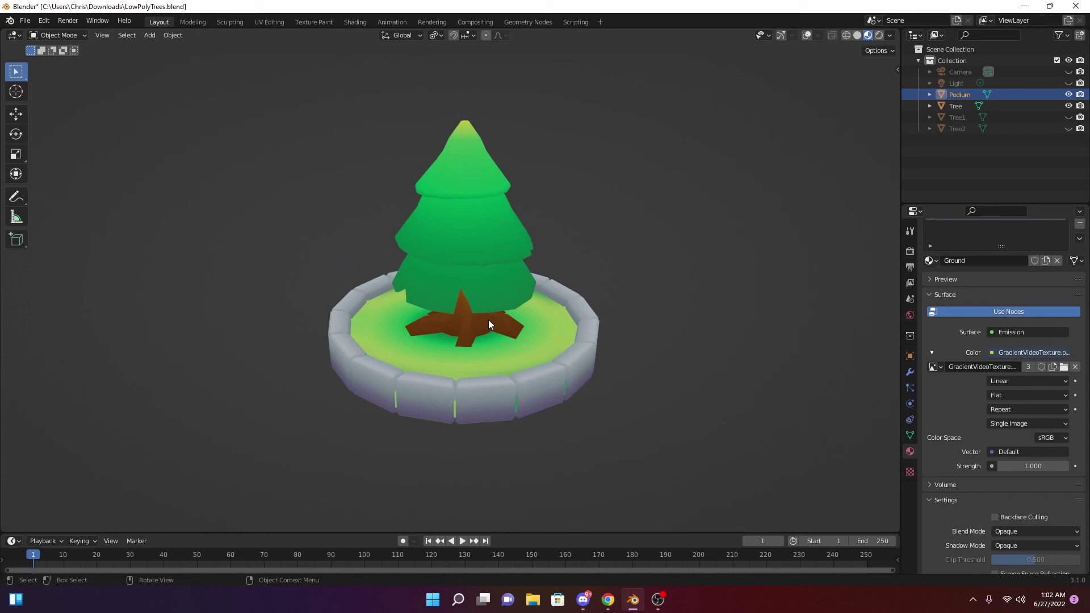